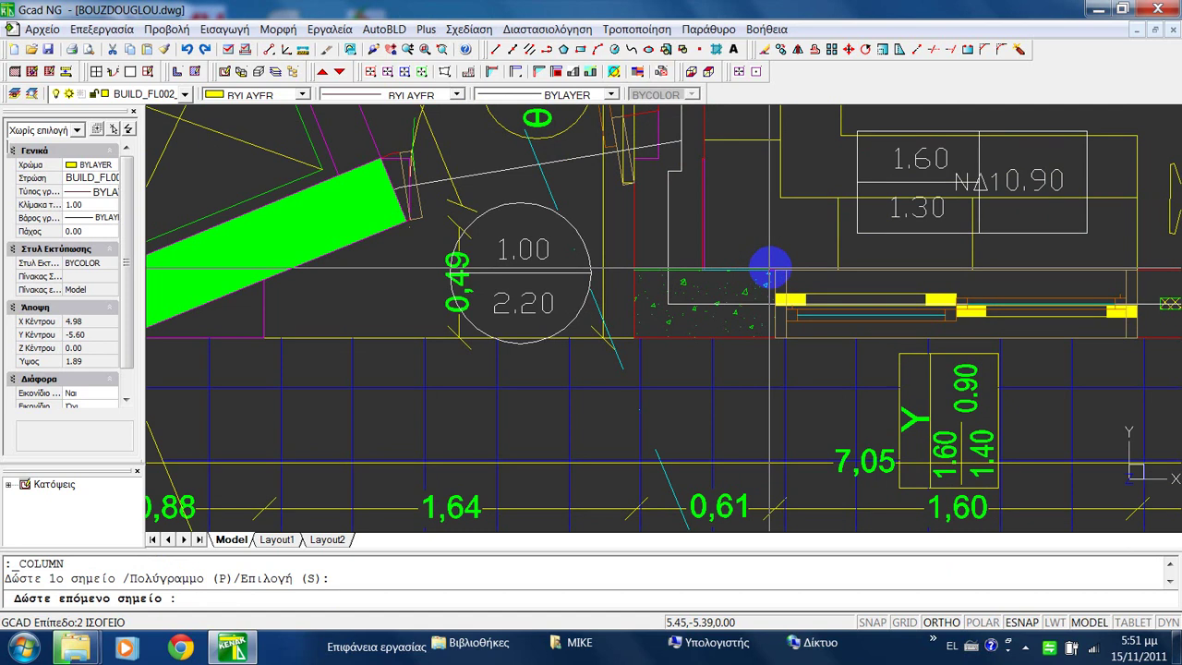
Finish outlining the concrete column beside the 1.60 window through its remaining corners and insert it at its upper-left corner.
left_click(766, 343)
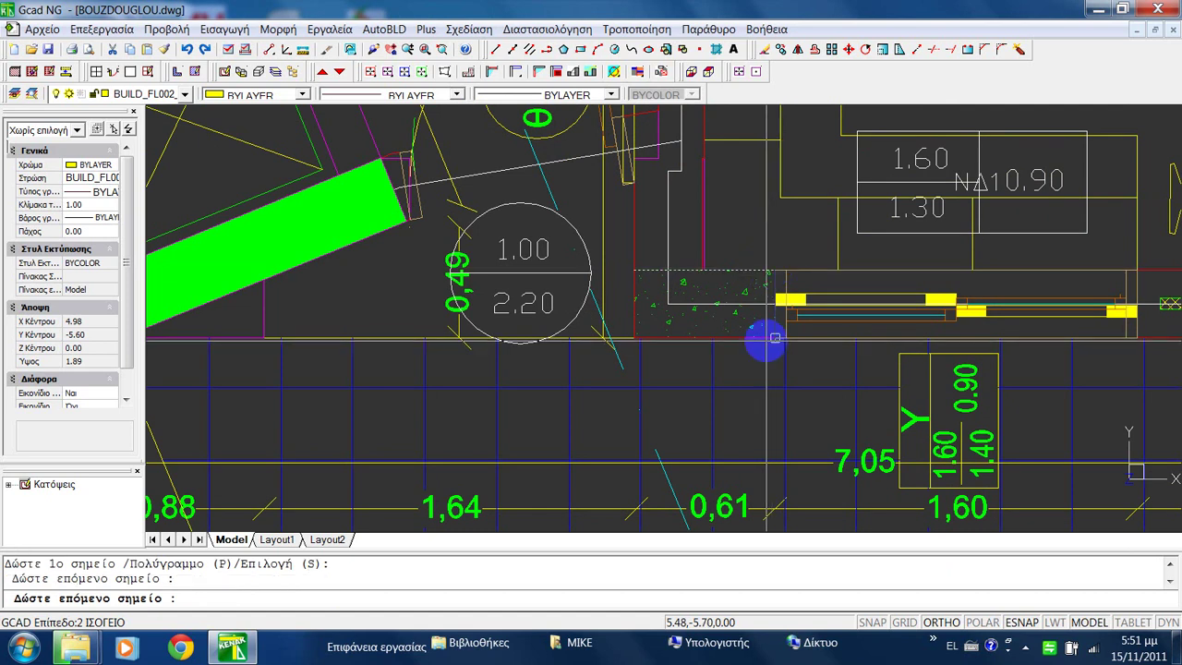
left_click(640, 339)
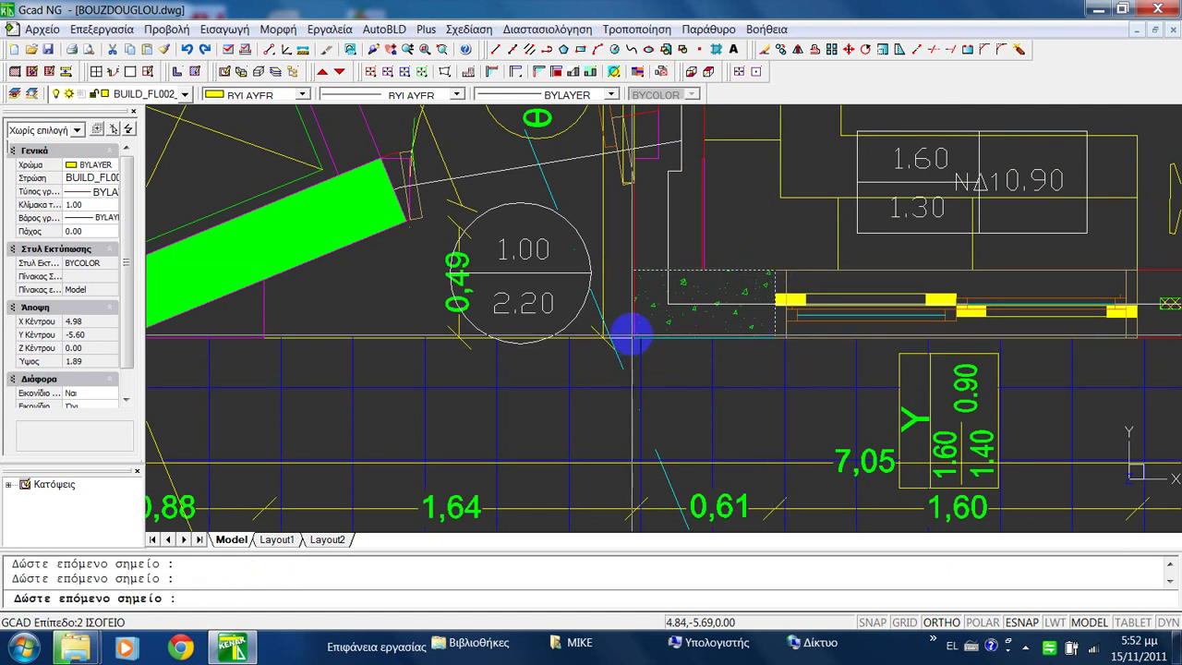
right_click(634, 338)
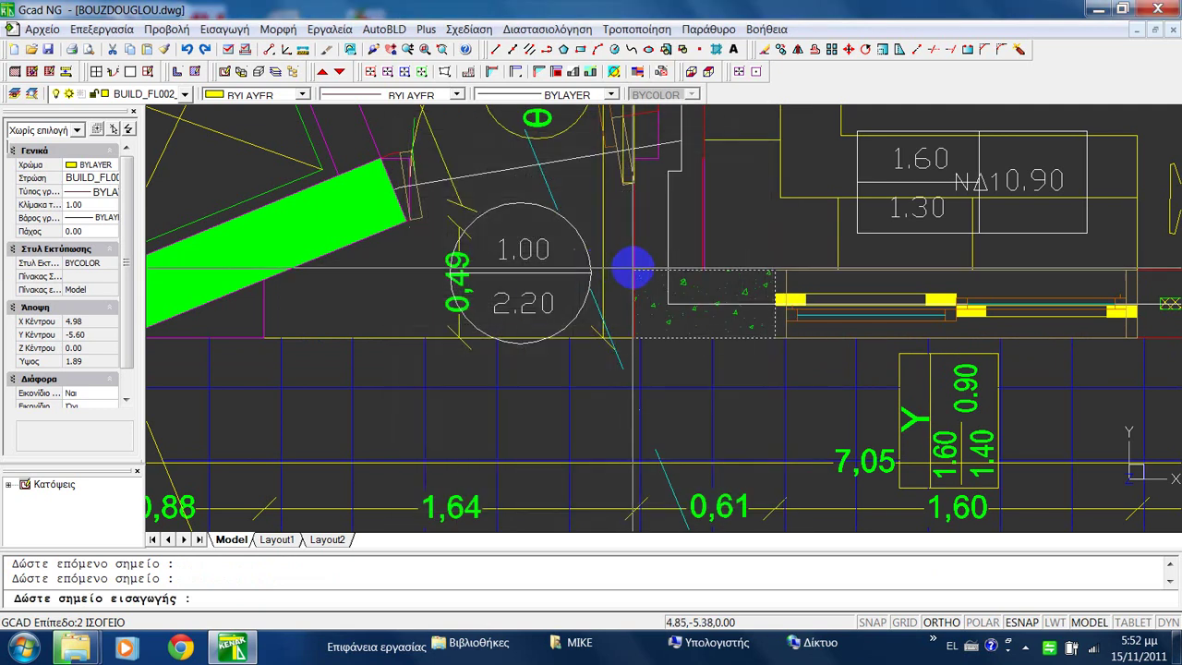
left_click(635, 269)
scroll(584, 297, "down", 3)
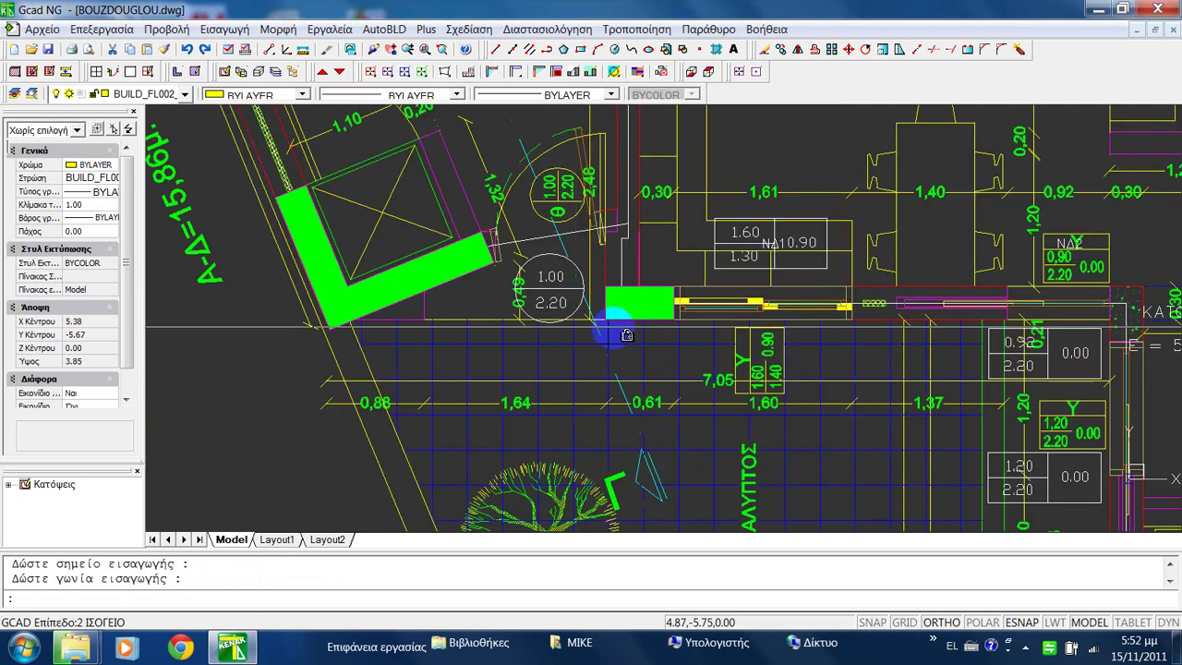
Outline a new column by points around the four corners of the concrete pillar at the wall corner next to the ΚΑΤΟΙΚΙΕΣ text.
middle_click_drag(871, 330, 673, 298)
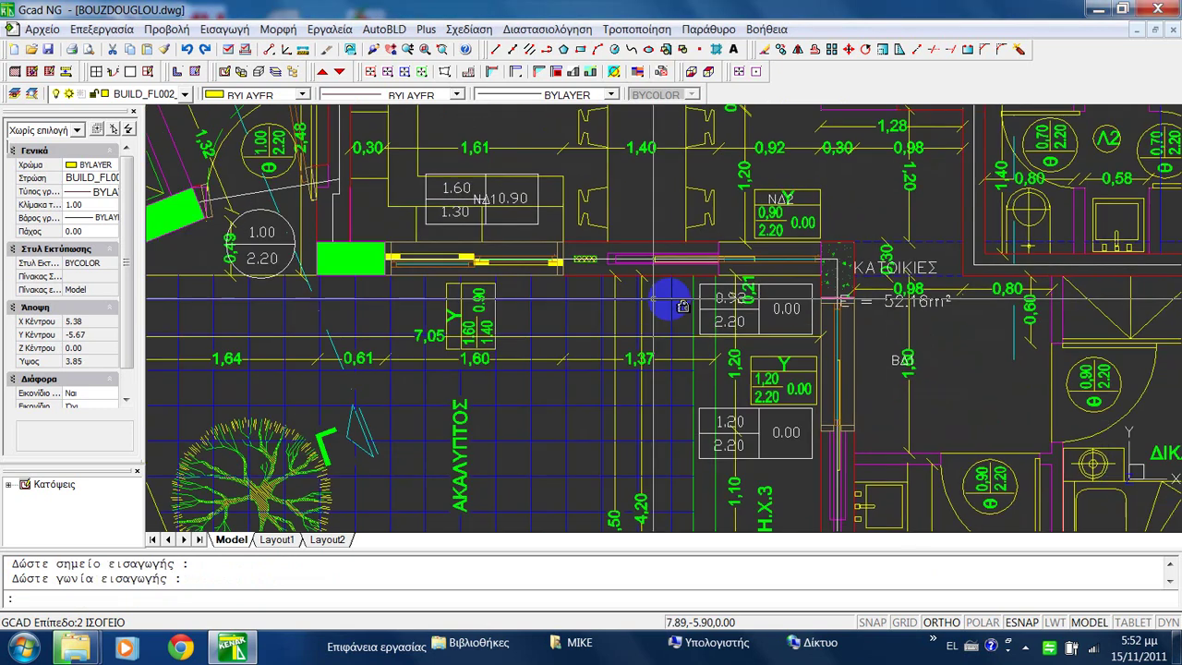
middle_click_drag(747, 304, 675, 305)
scroll(675, 305, "up", 3)
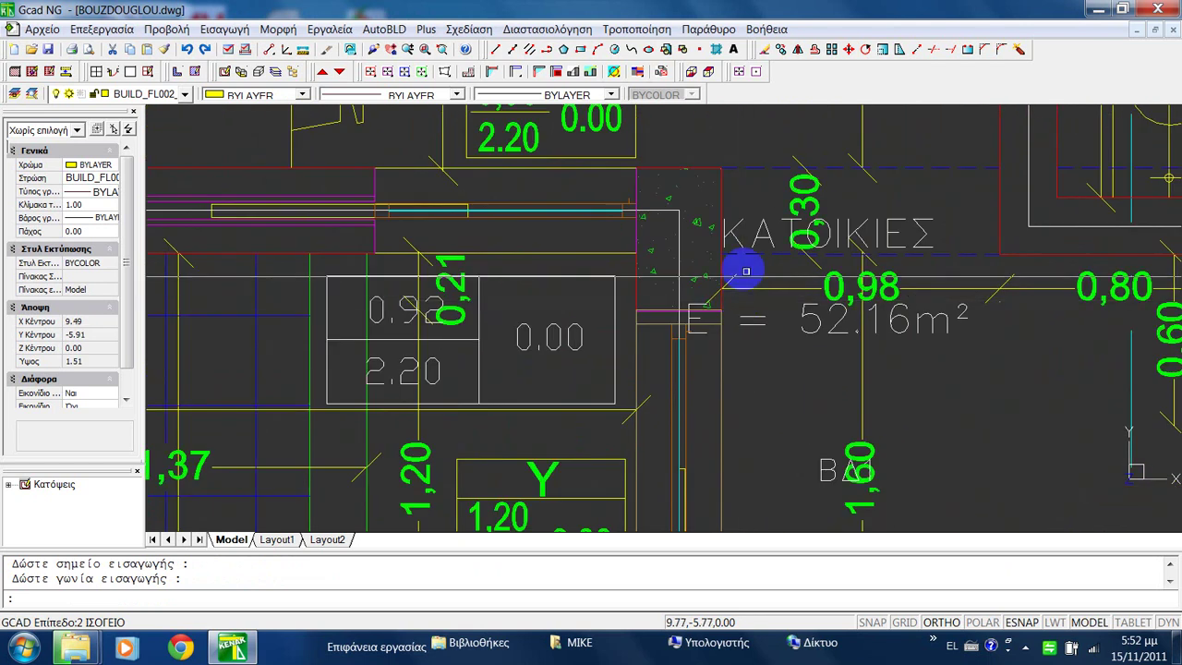
middle_click_drag(742, 259, 745, 320)
scroll(711, 237, "up", 1)
left_click(711, 237)
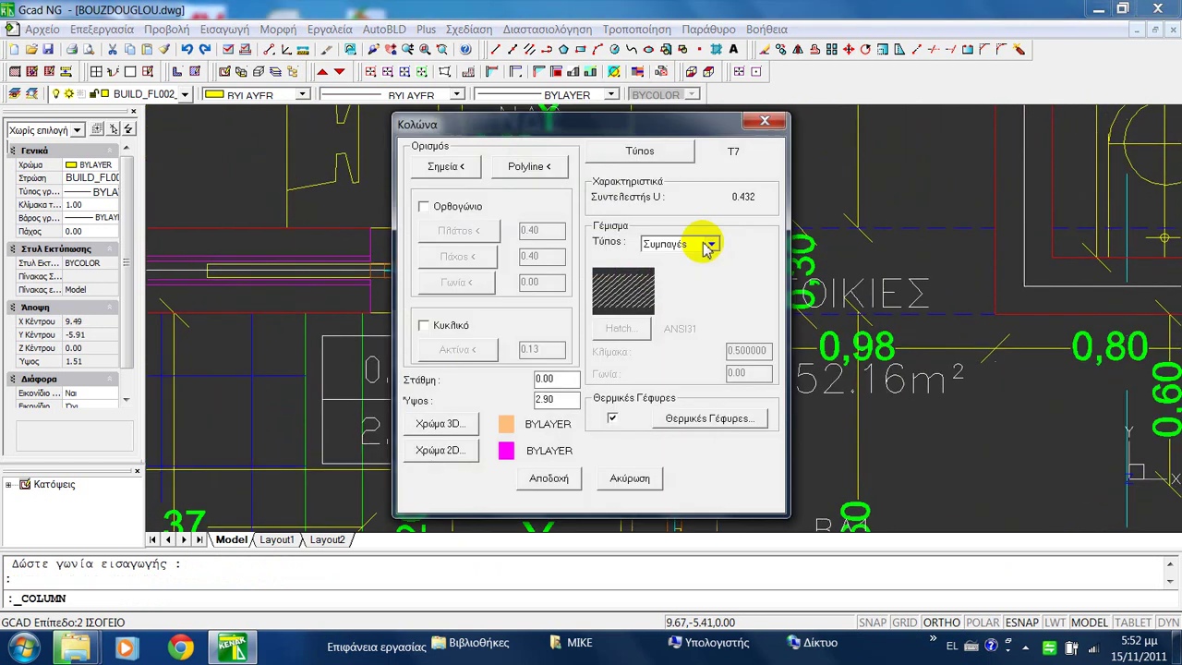
left_click(471, 174)
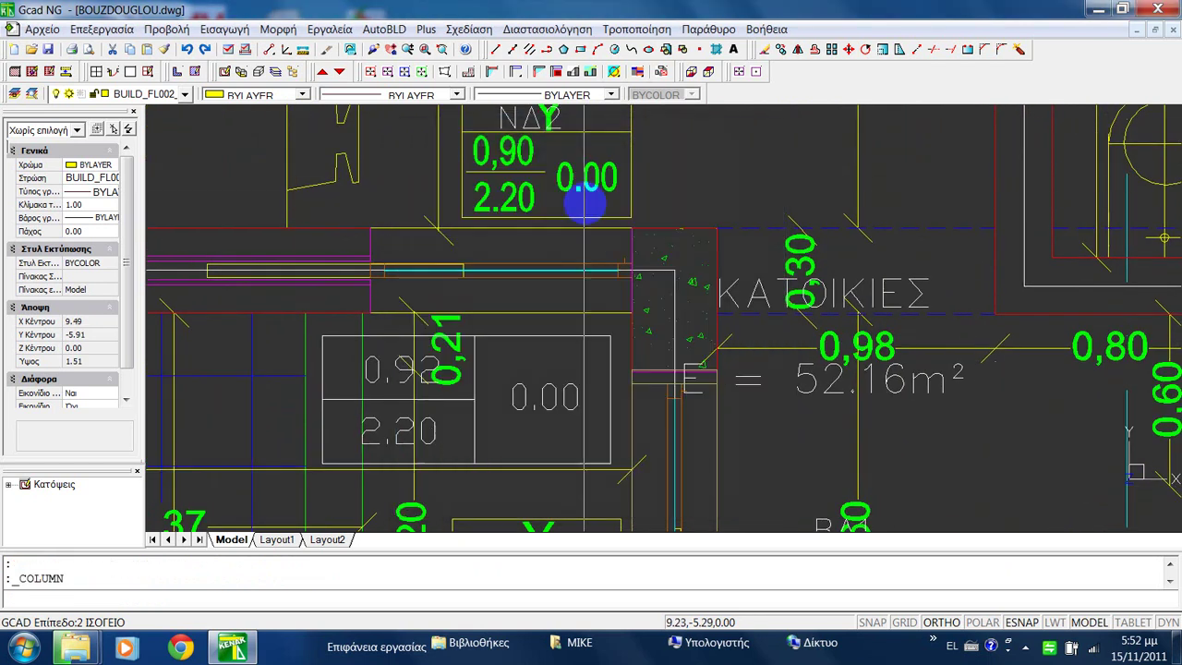
left_click(631, 228)
left_click(707, 230)
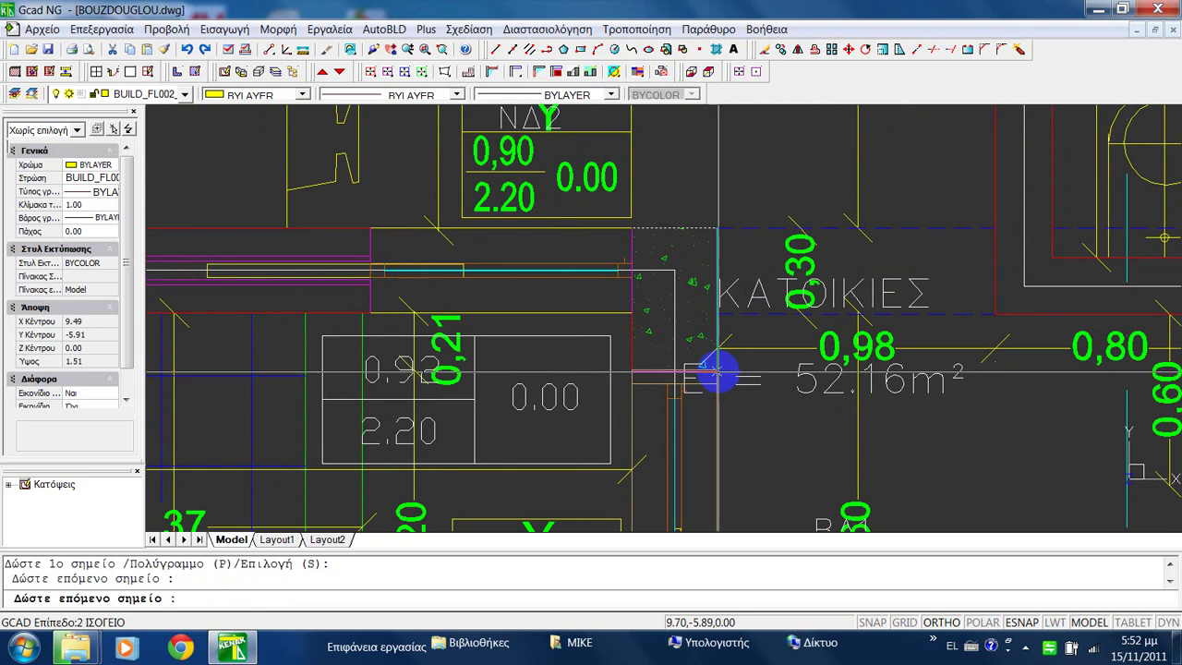
scroll(717, 373, "up", 5)
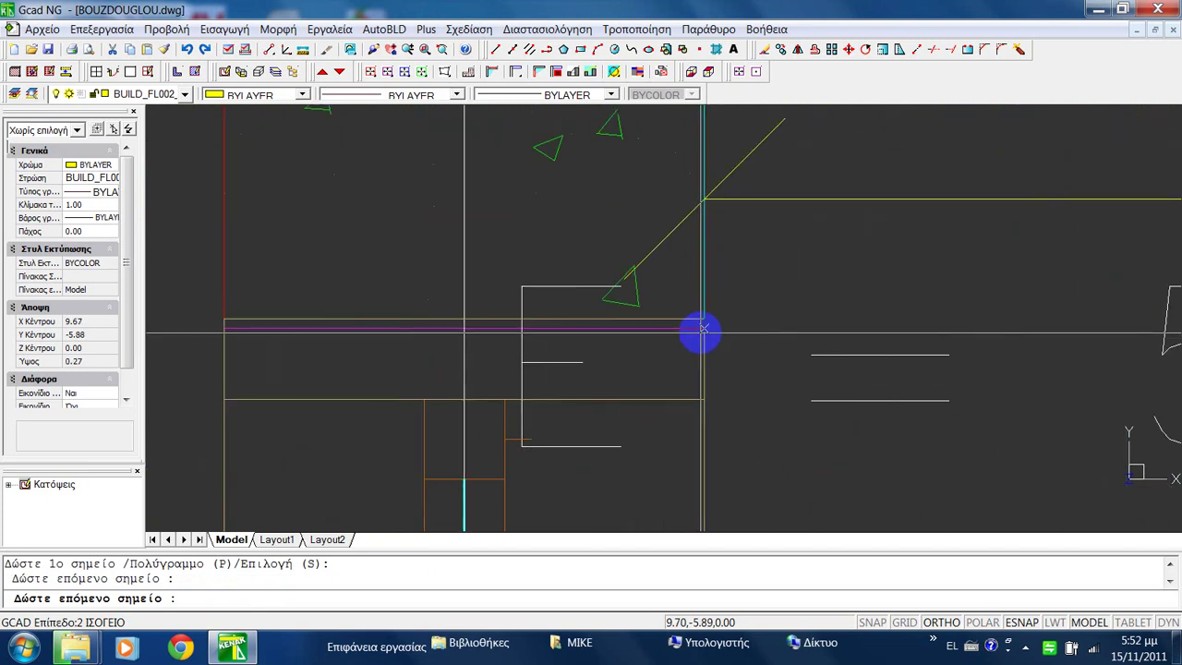
left_click(687, 331)
scroll(687, 331, "down", 2)
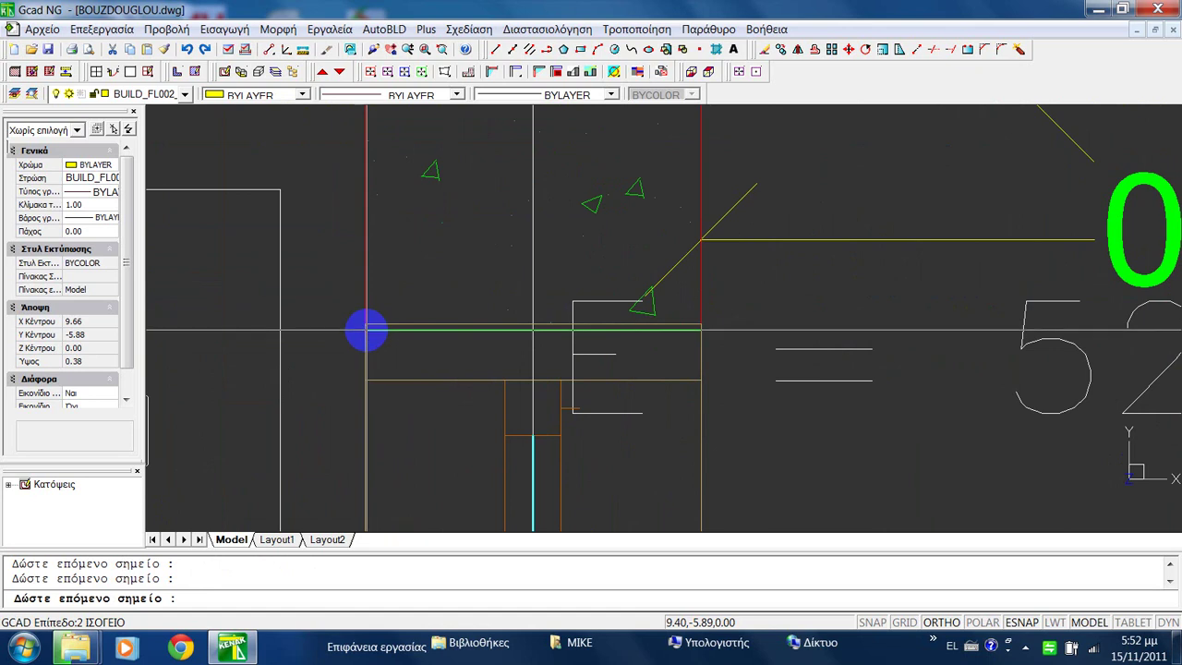
left_click(366, 331)
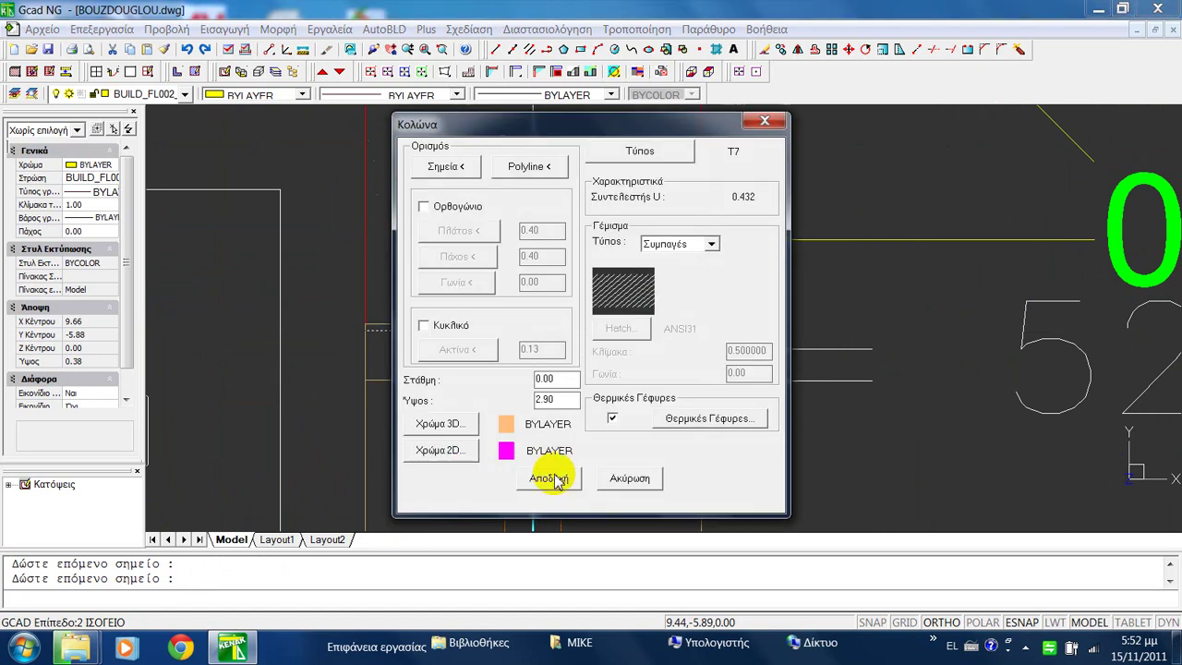
Accept the column with solid fill (Συμπαγές) and 2.90 height, and insert it at the pillar's upper-left corner.
left_click(554, 478)
scroll(519, 351, "up", 5)
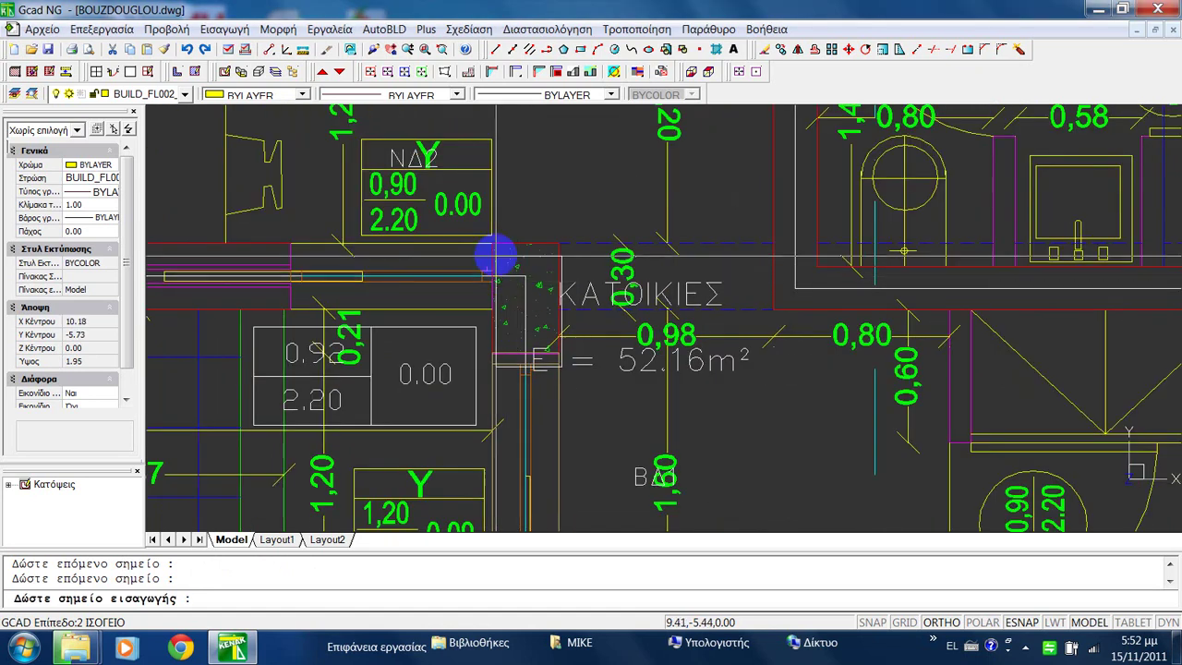
left_click(498, 255)
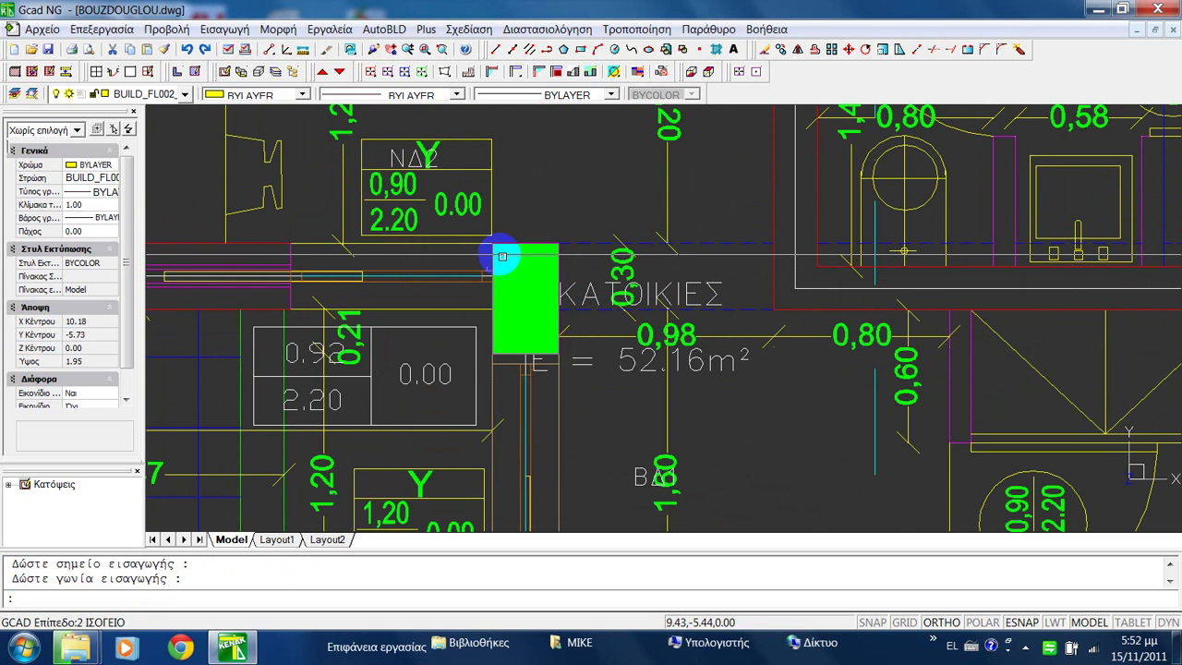
Move the upper end of the 1.20 window opening below the corner column down to the column's lower edge.
middle_click_drag(577, 401, 658, 217)
scroll(655, 243, "down", 3)
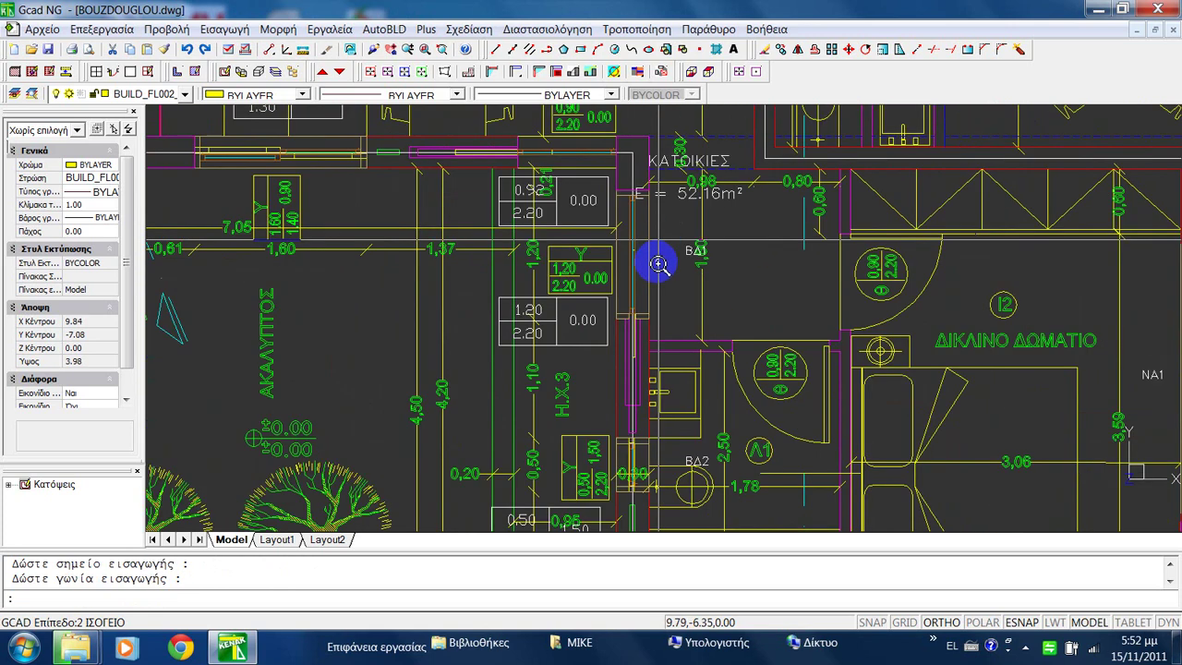
scroll(655, 264, "up", 6)
scroll(624, 254, "up", 2)
scroll(619, 243, "down", 5)
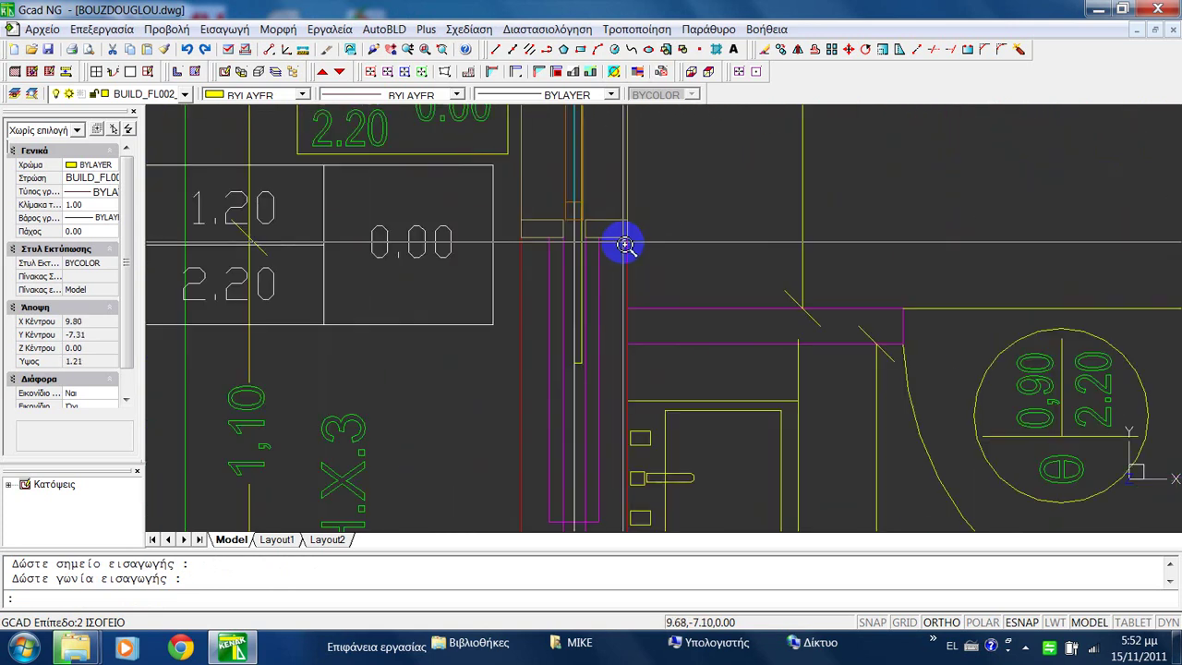
scroll(623, 240, "down", 3)
scroll(633, 277, "up", 7)
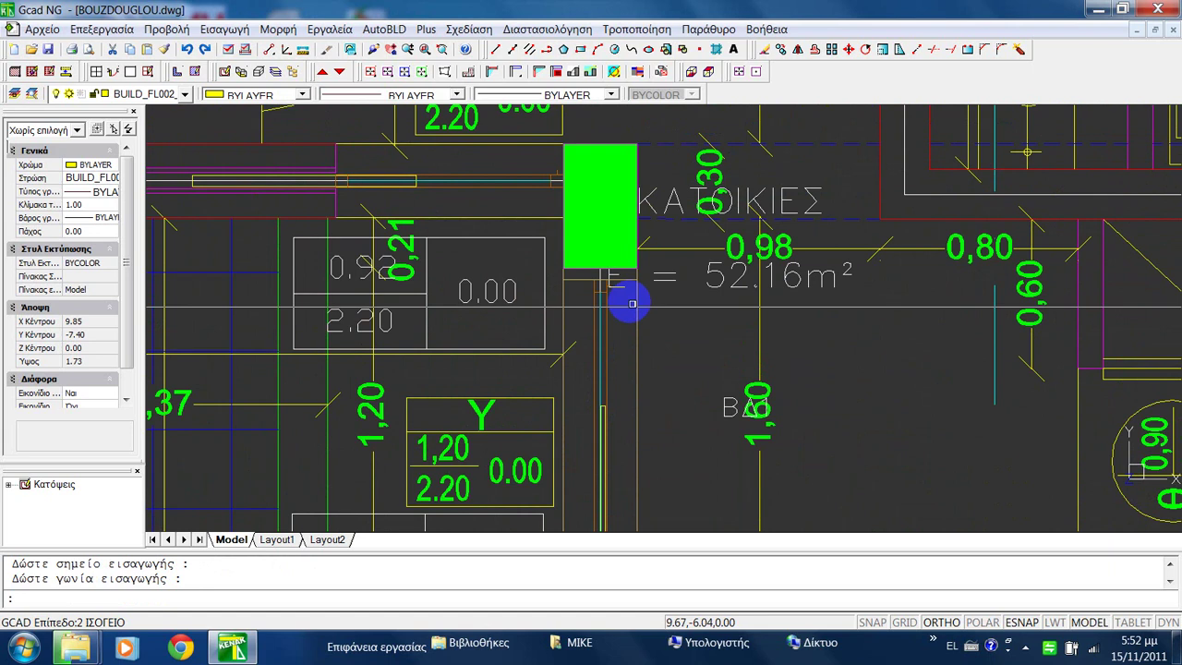
scroll(640, 203, "up", 2)
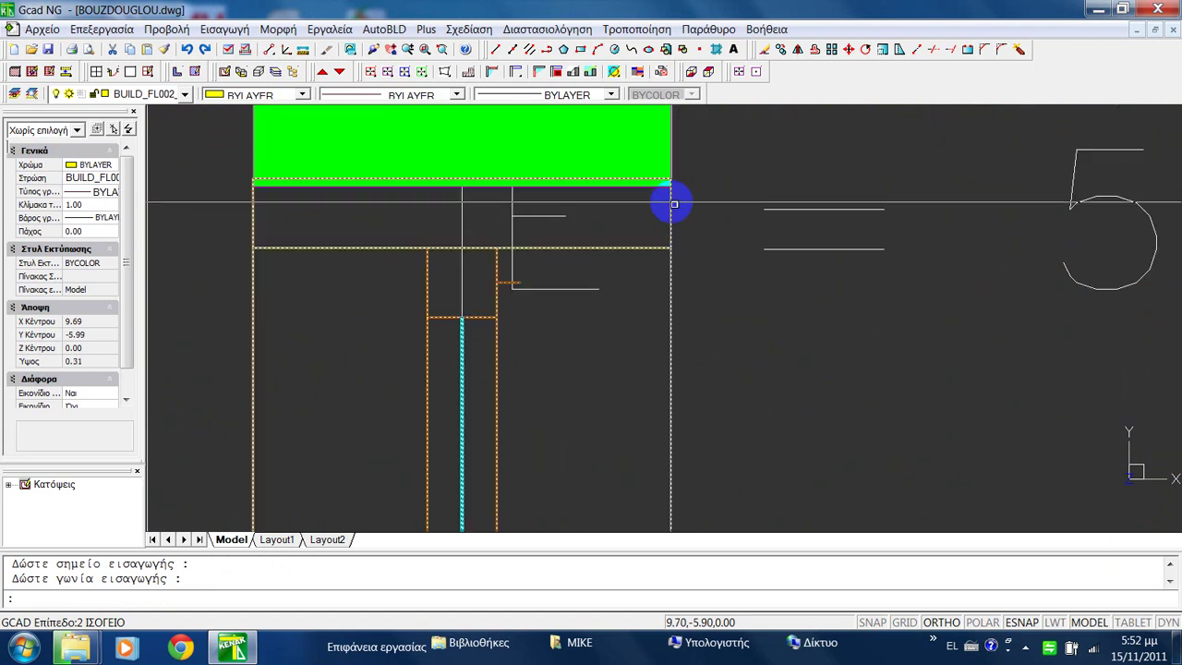
left_click(649, 211)
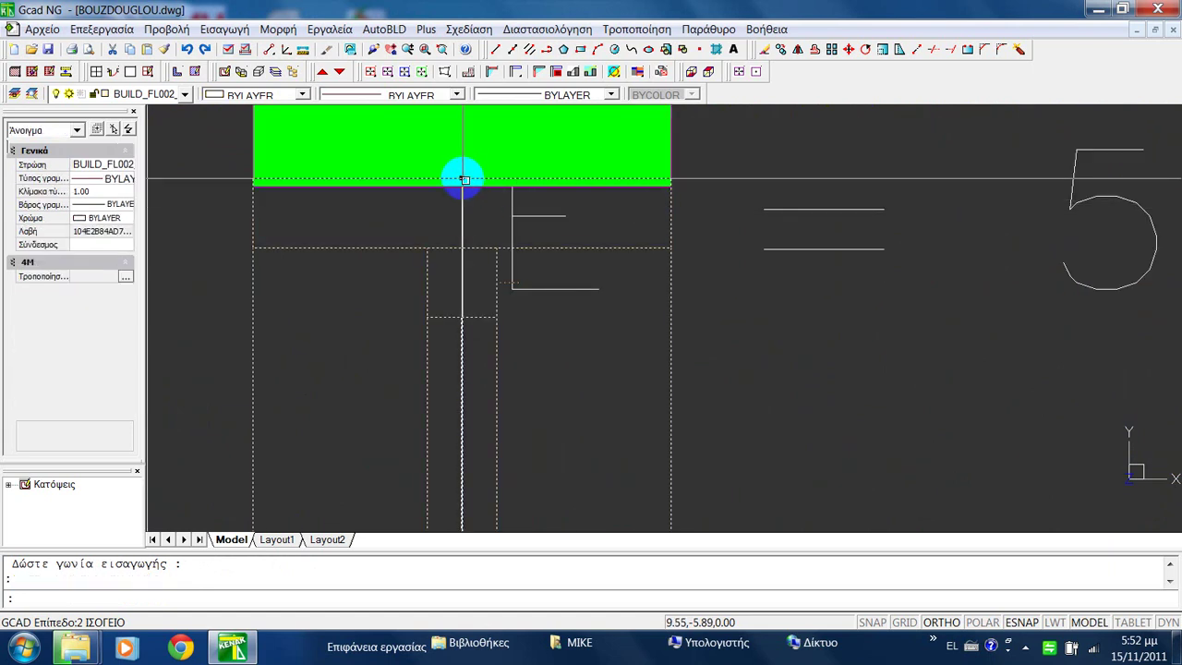
left_click(462, 179)
key("Escape")
Set the length (Μήκος) of the window opening below the corner column to 1.20.
scroll(469, 203, "down", 3)
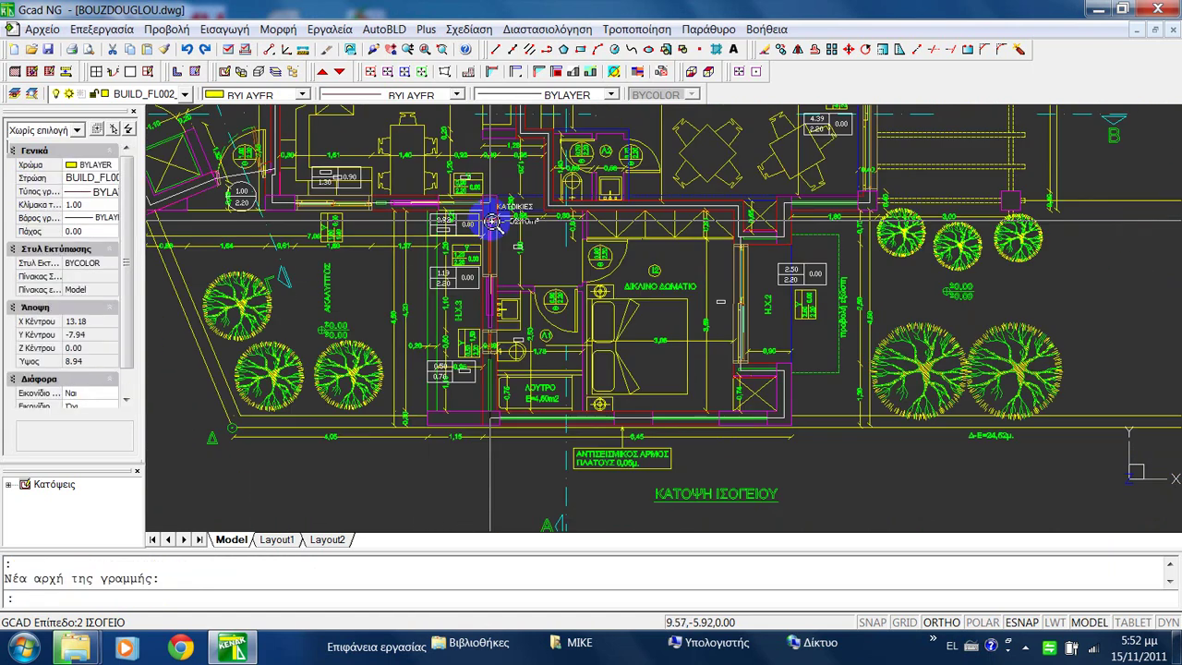
scroll(488, 218, "up", 5)
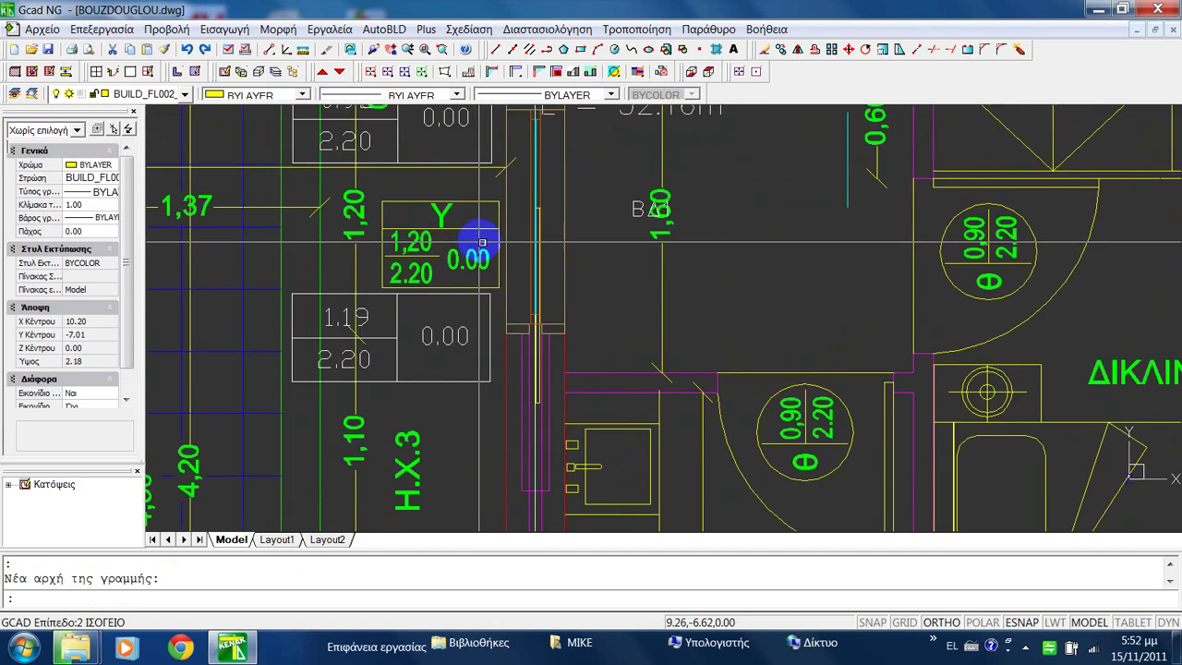
scroll(530, 322, "down", 2)
scroll(554, 273, "up", 2)
scroll(554, 274, "up", 5)
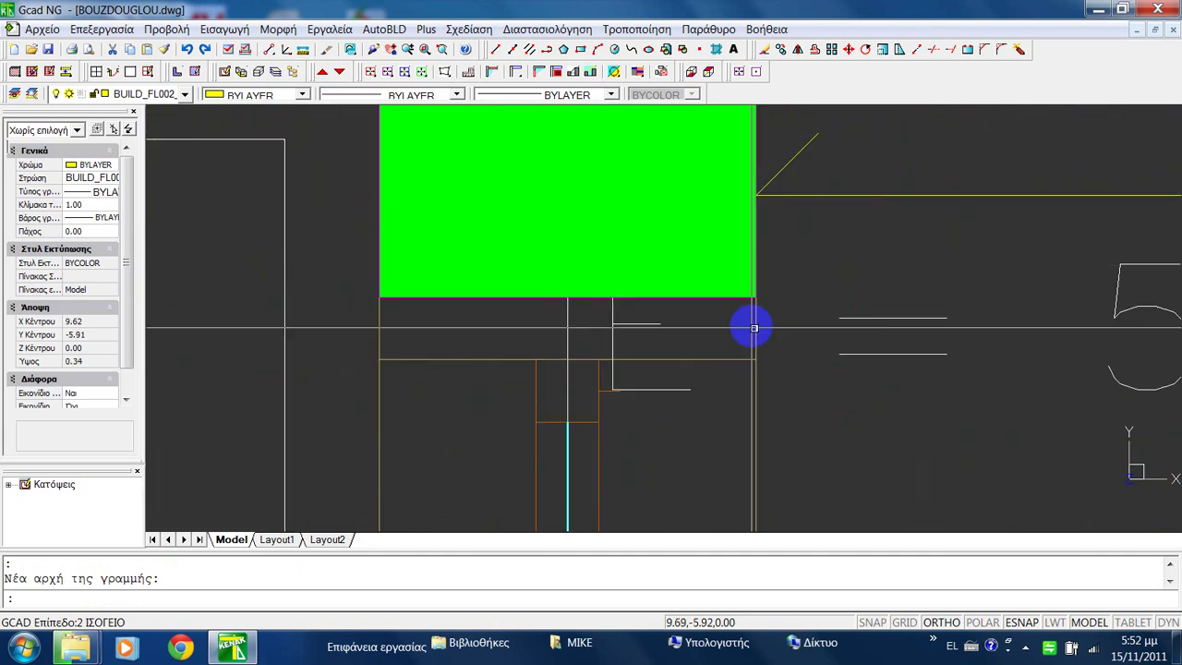
double_click(757, 320)
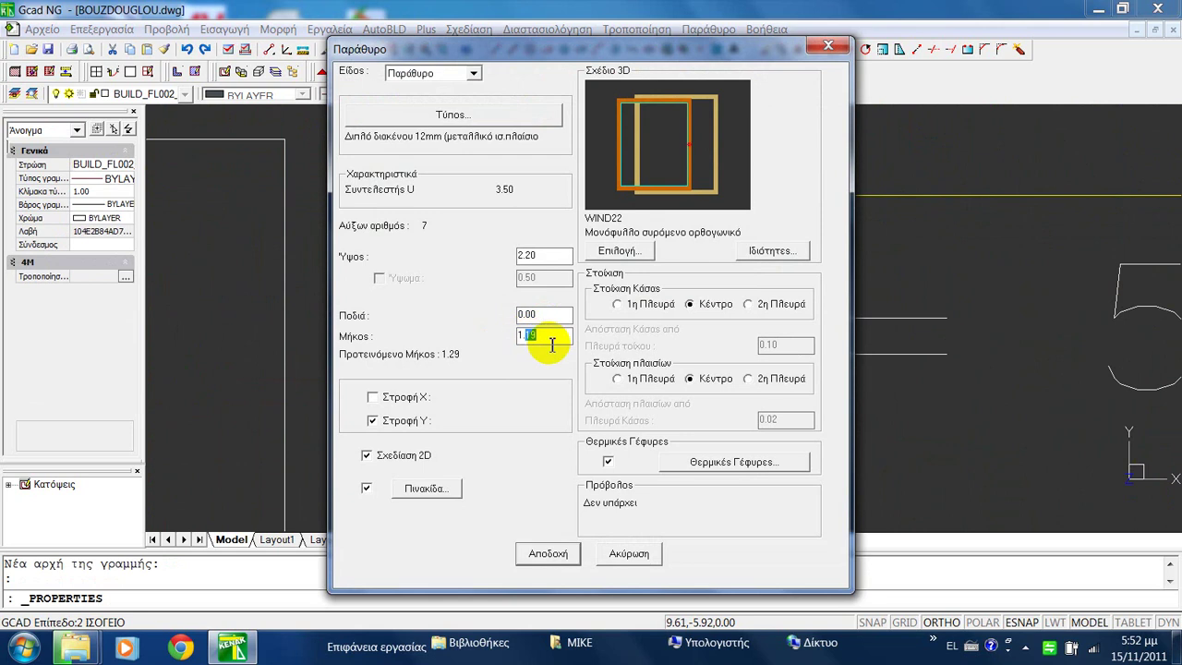
left_click(549, 554)
Move the corner column's two lower vertices up to the window opening's upper edge so the column ends at the opening.
left_click(777, 248)
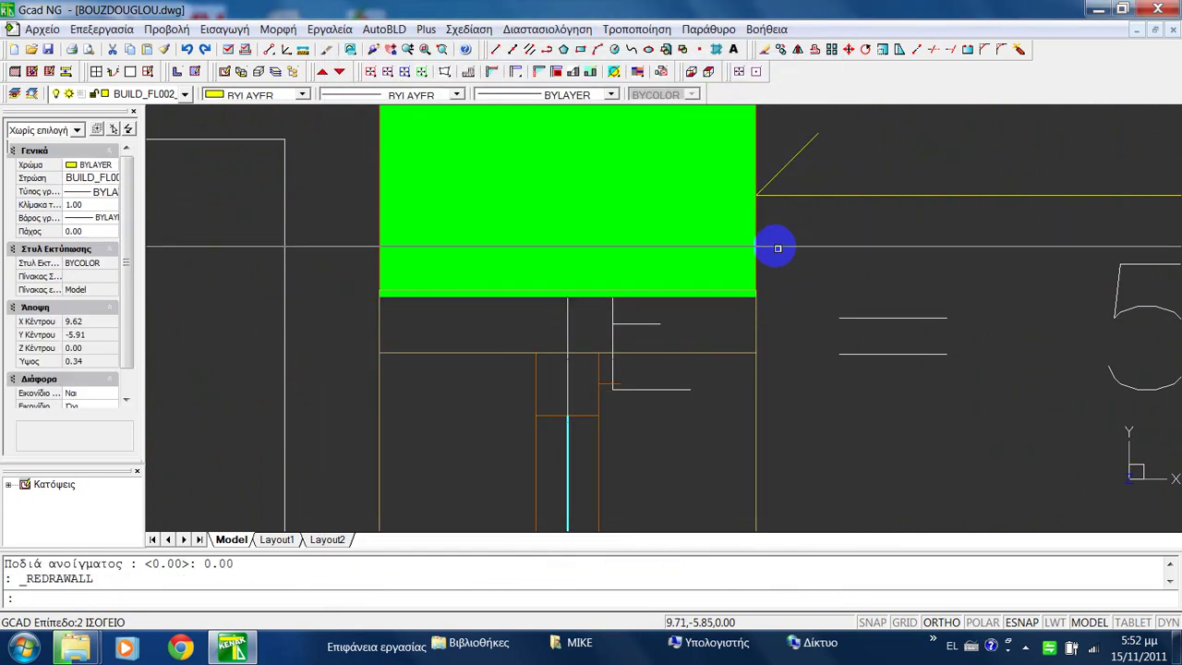
scroll(778, 248, "up", 3)
scroll(767, 248, "down", 3)
left_click(759, 283)
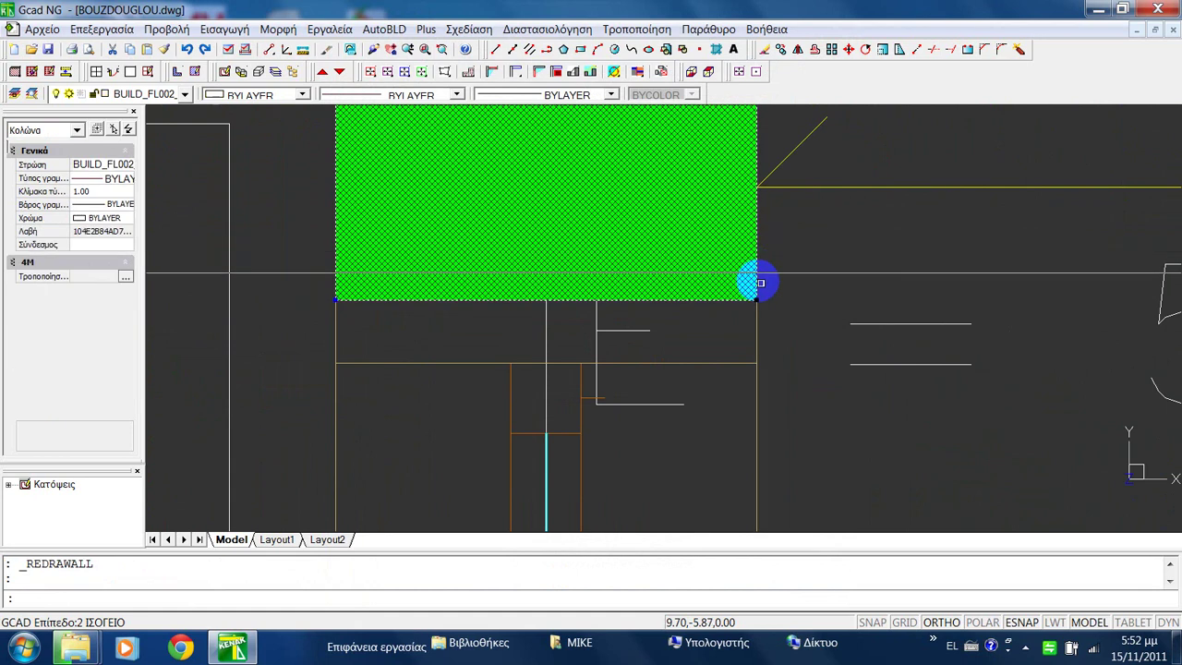
left_click(760, 283)
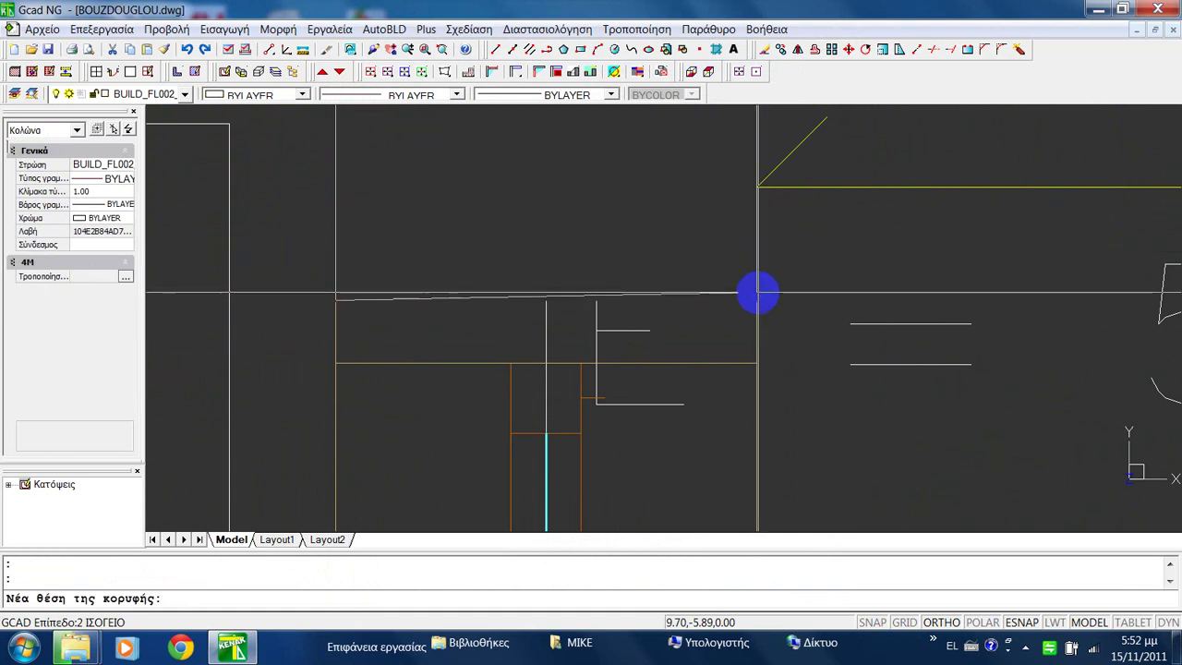
scroll(319, 291, "up", 2)
left_click(330, 296)
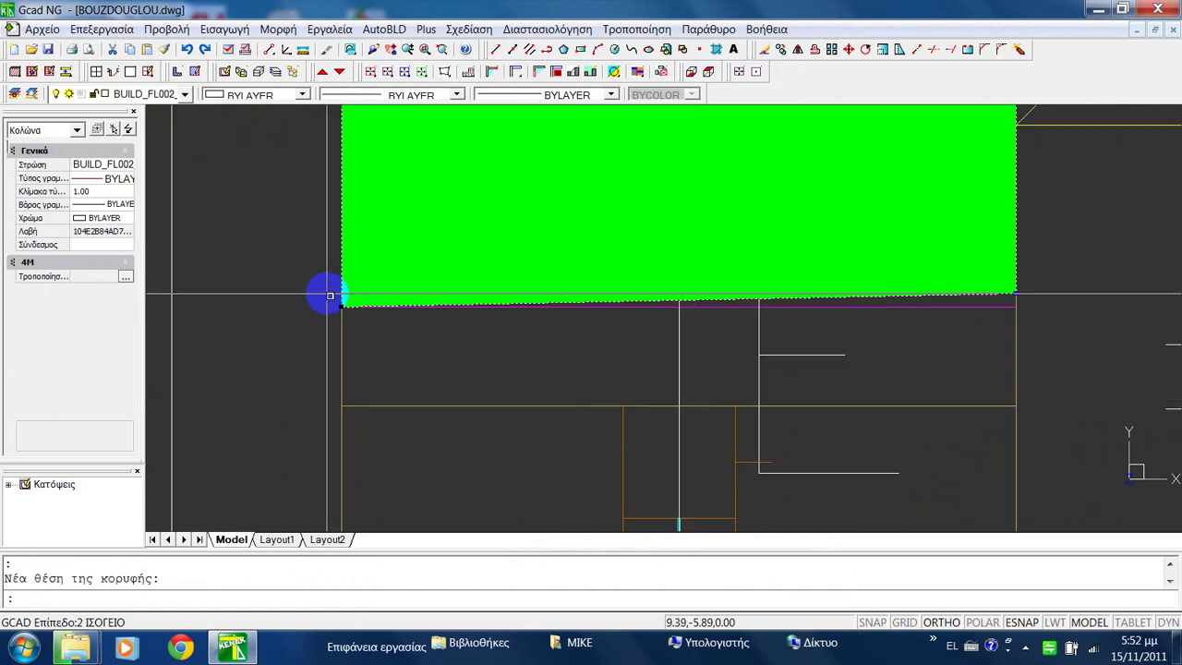
left_click(332, 296)
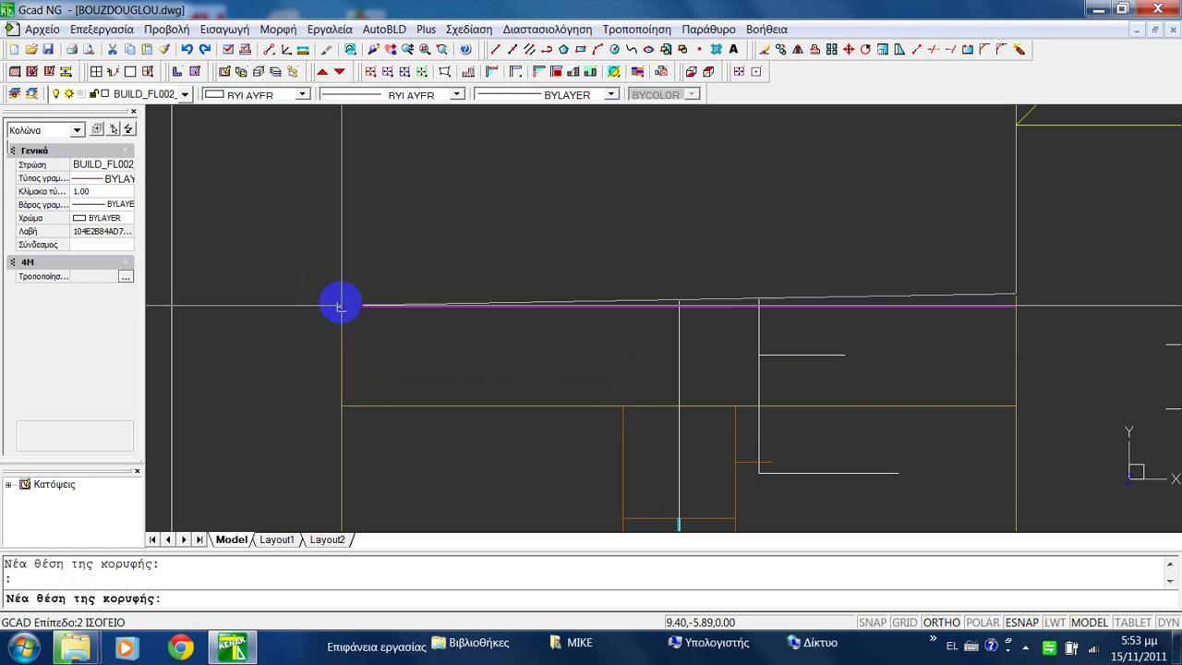
left_click(343, 294)
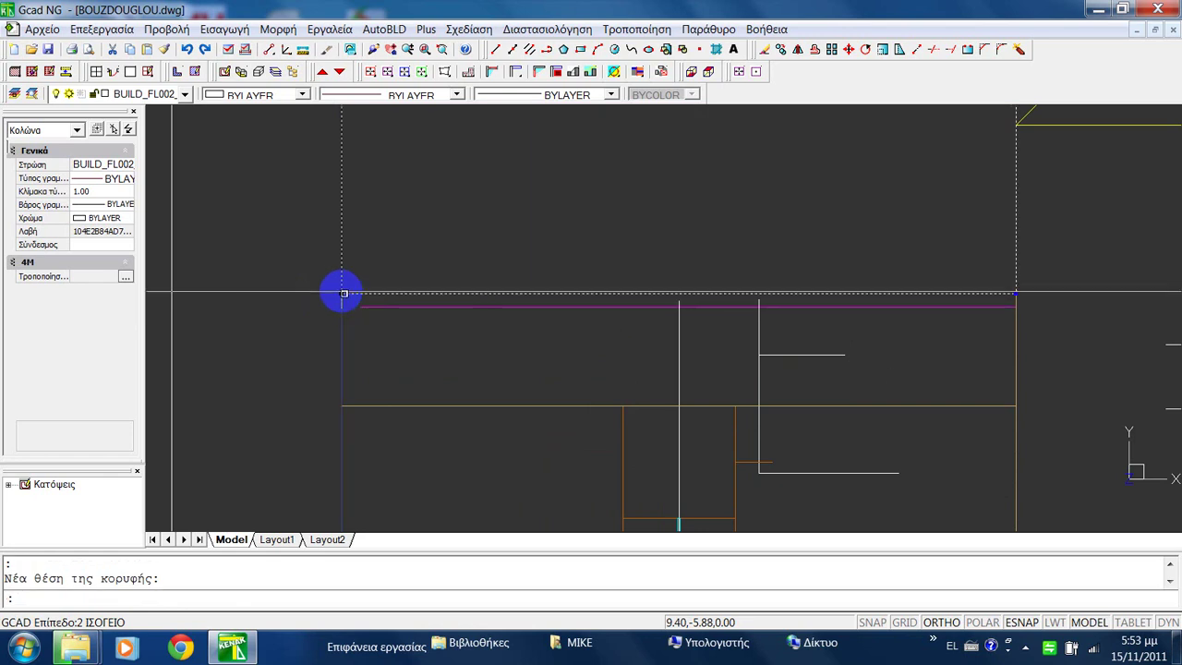
key("Escape")
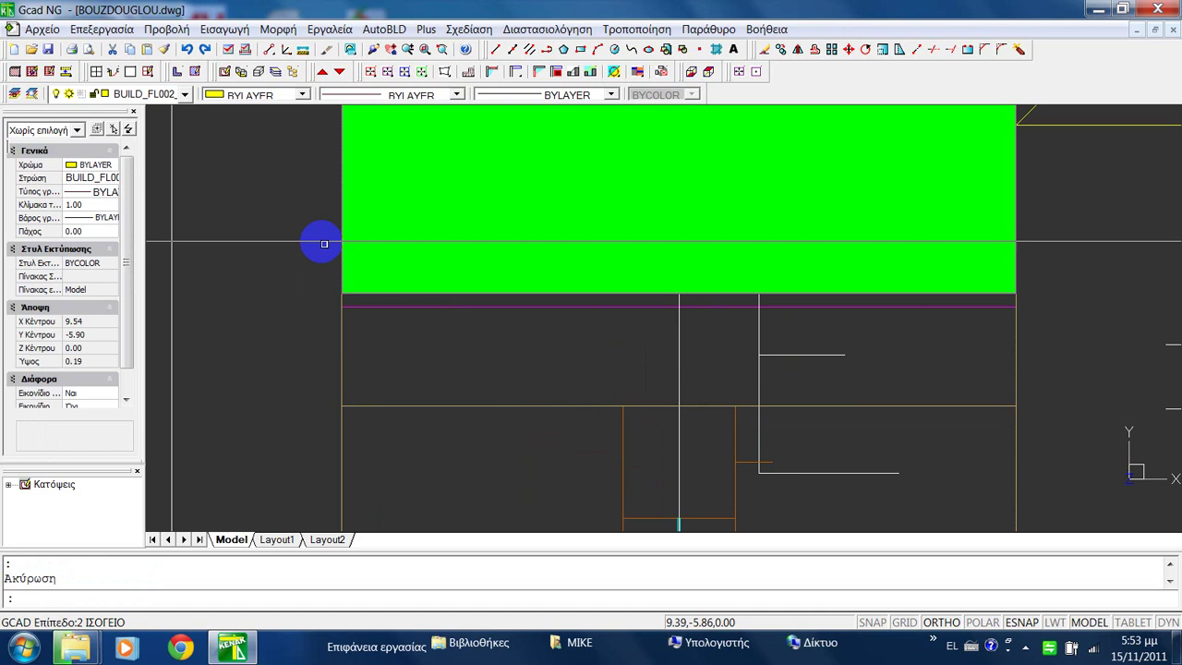
scroll(310, 247, "down", 2)
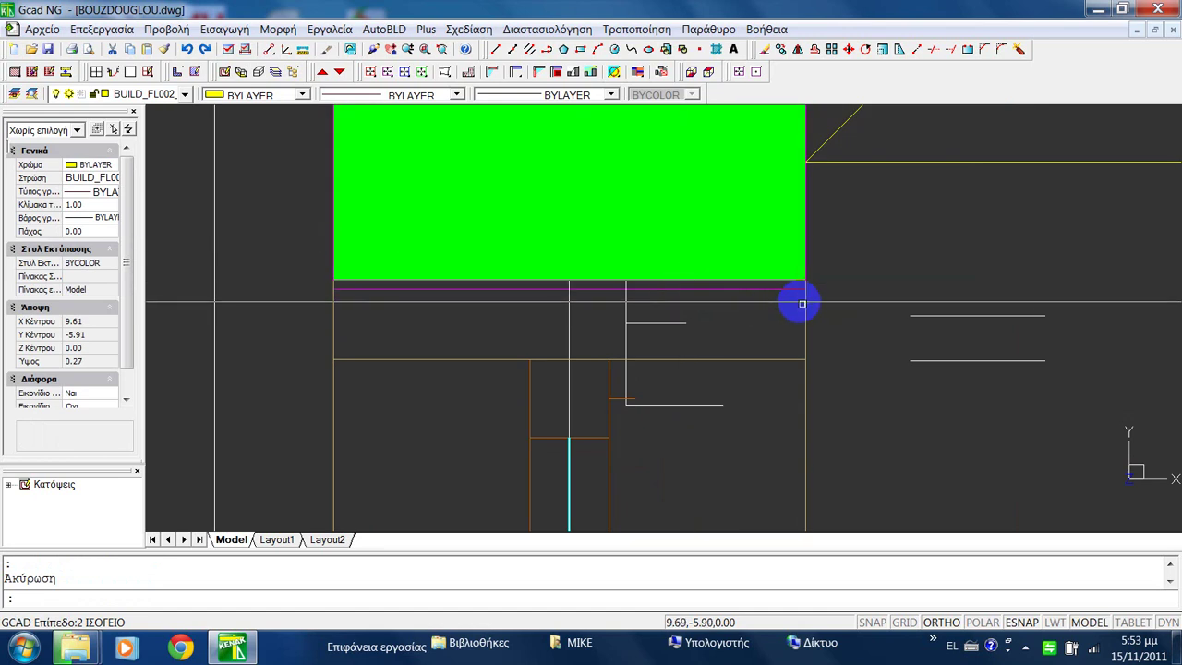
scroll(622, 264, "down", 5)
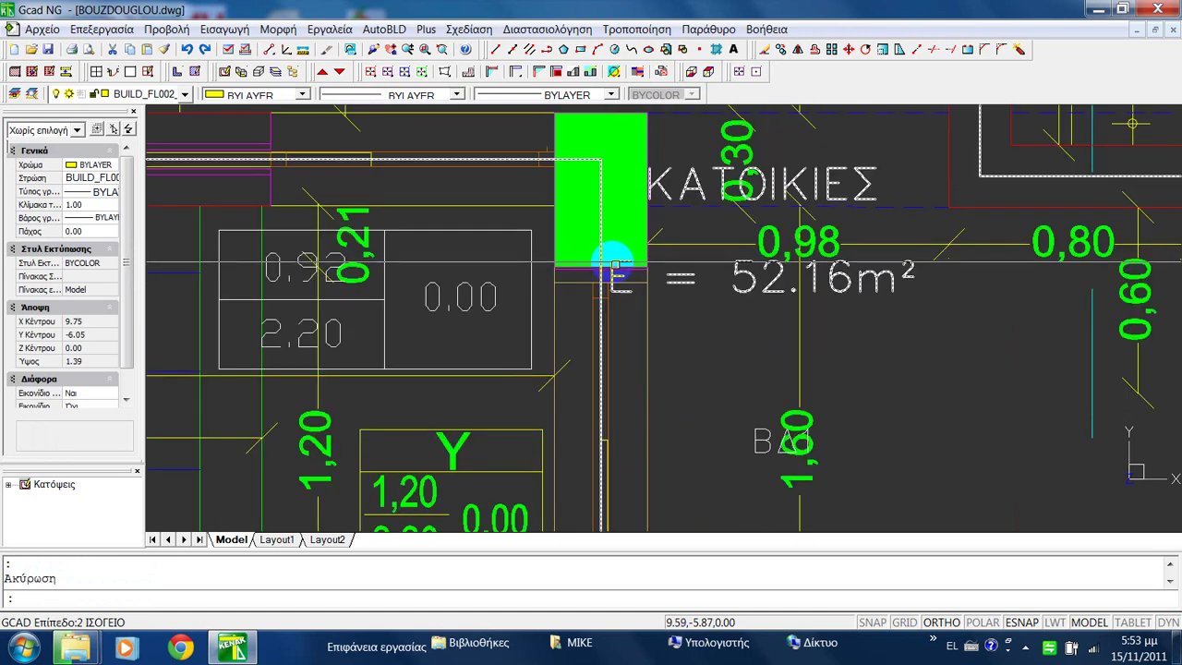
scroll(614, 265, "down", 5)
middle_click_drag(699, 391, 590, 273)
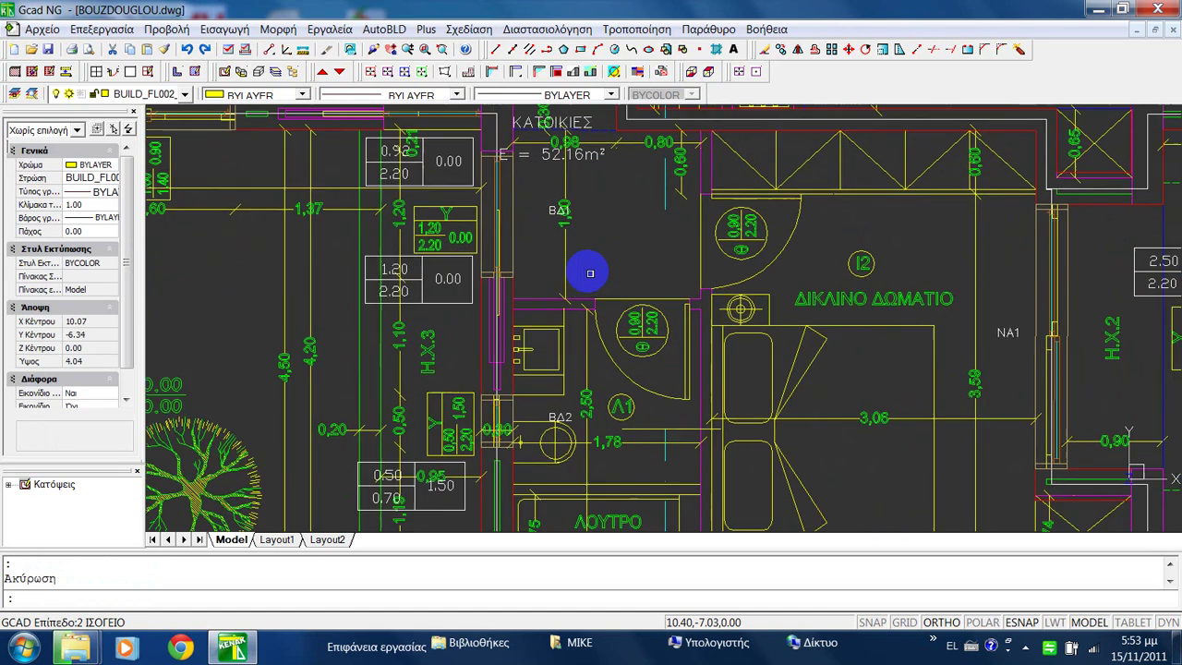
scroll(565, 277, "down", 2)
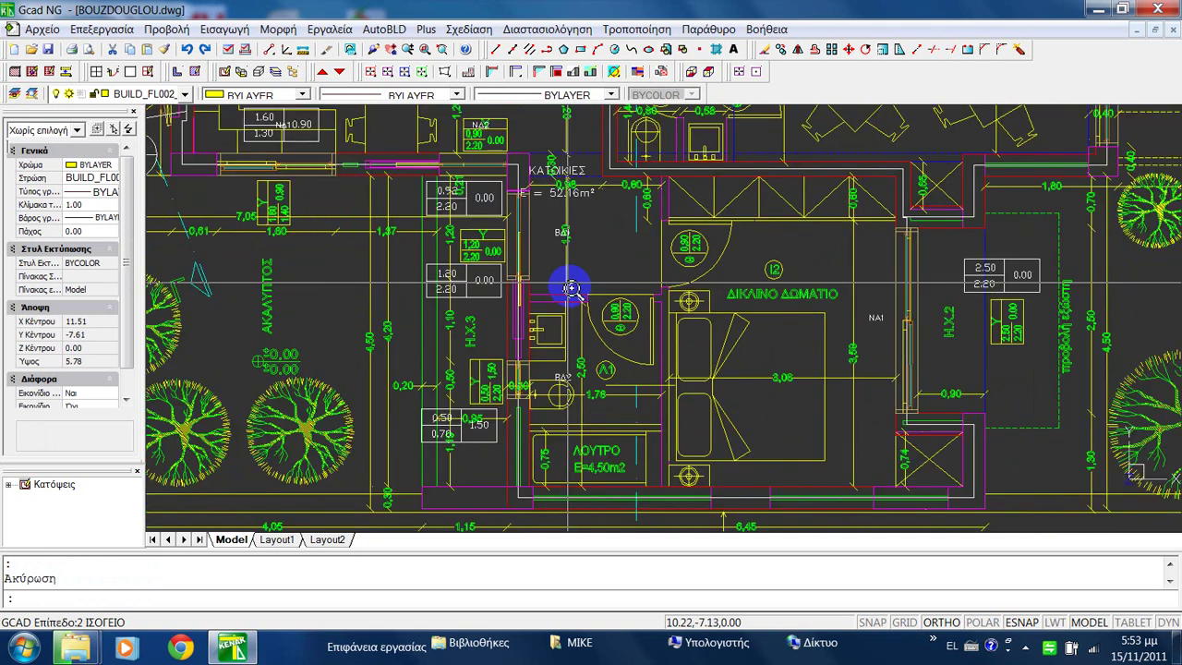
mouse_move(554, 462)
middle_mouse_down()
mouse_move(417, 319)
mouse_move(567, 297)
mouse_move(612, 342)
mouse_move(607, 362)
mouse_move(777, 331)
mouse_move(666, 335)
middle_mouse_up()
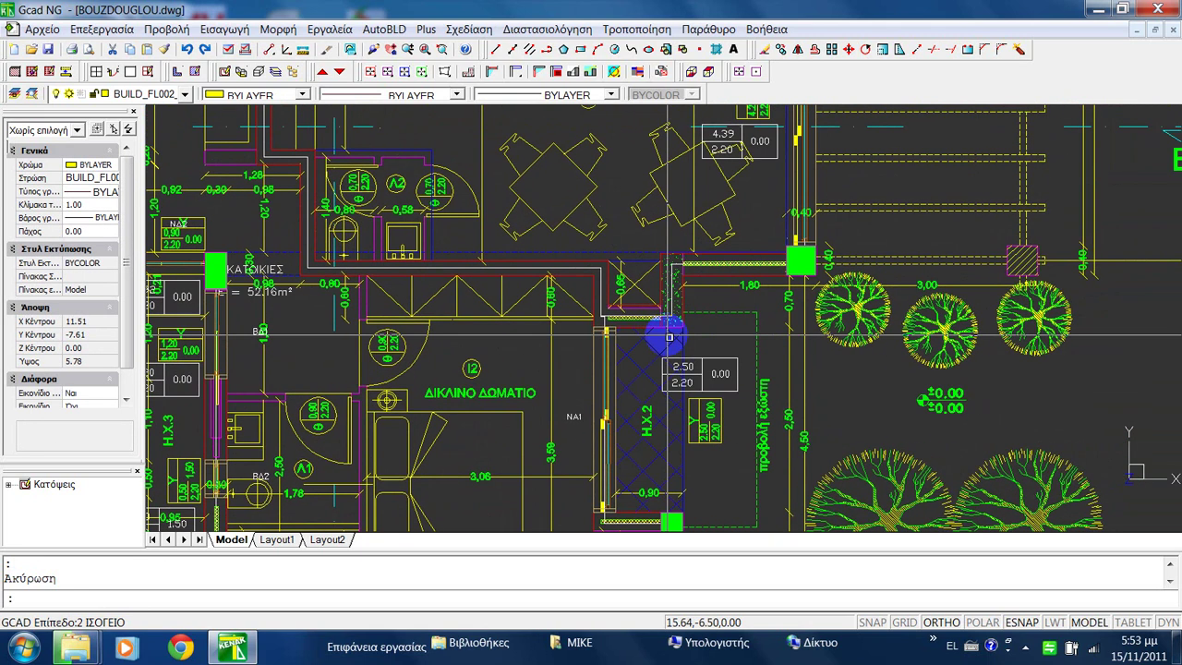
Define a column from points by tracing the four corners of the concrete pillar between the 0.65 and 1.80 dimensions.
scroll(738, 323, "up", 2)
middle_click_drag(737, 323, 601, 322)
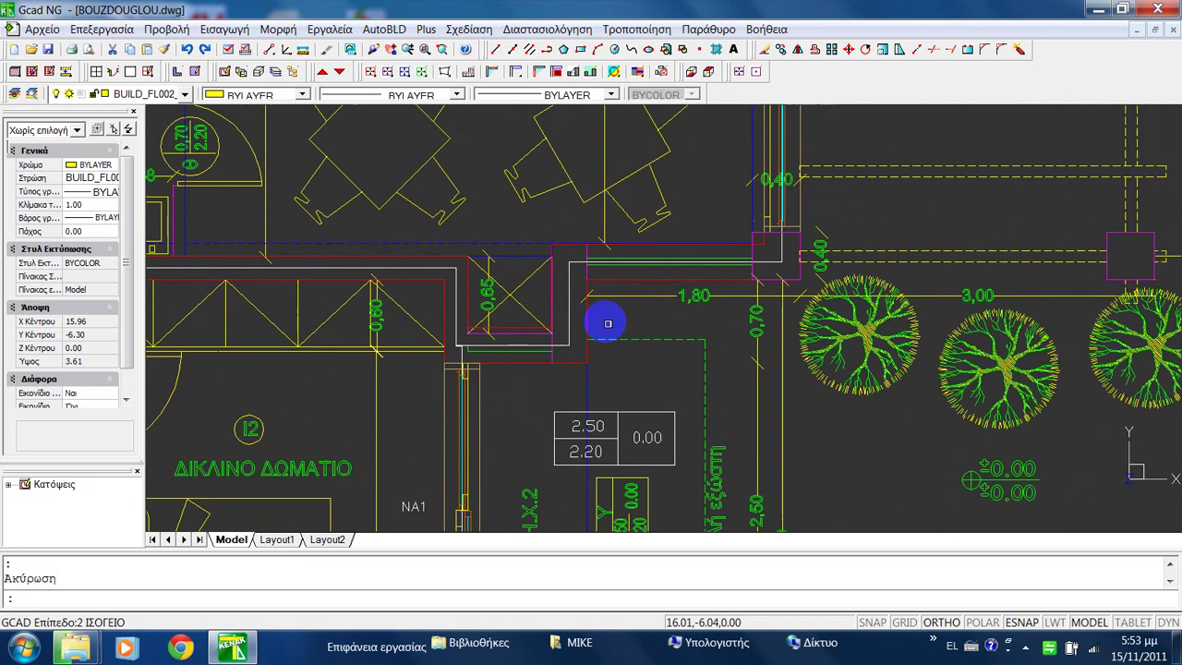
scroll(604, 322, "up", 2)
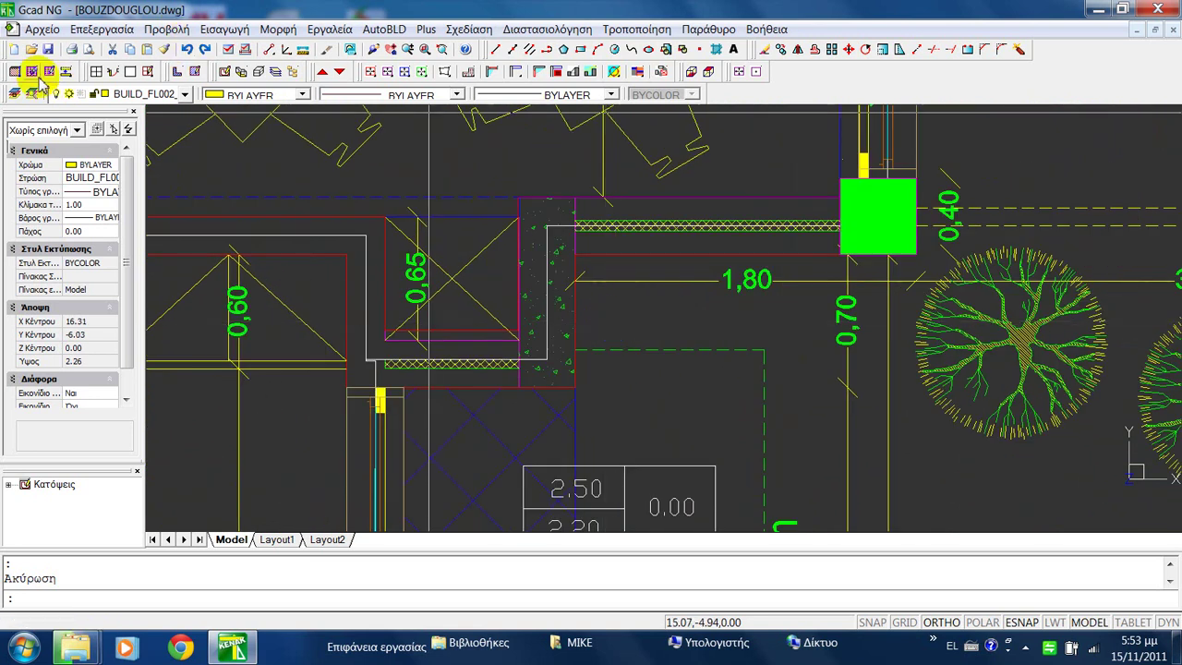
left_click(173, 74)
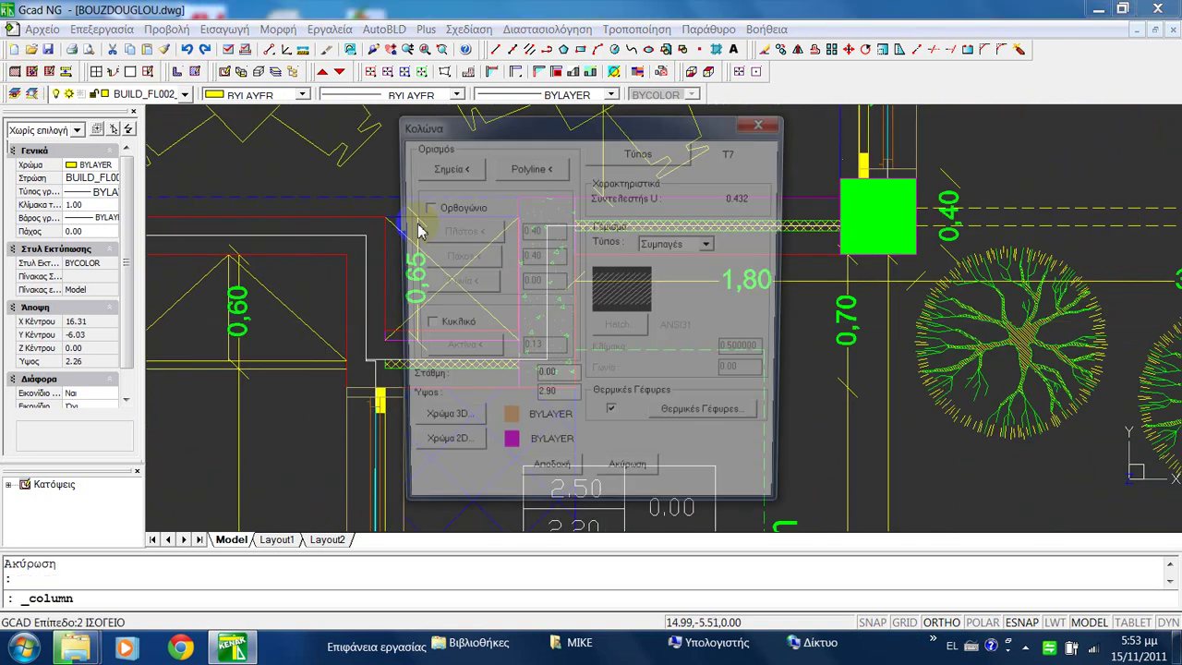
left_click(457, 173)
scroll(580, 383, "down", 1)
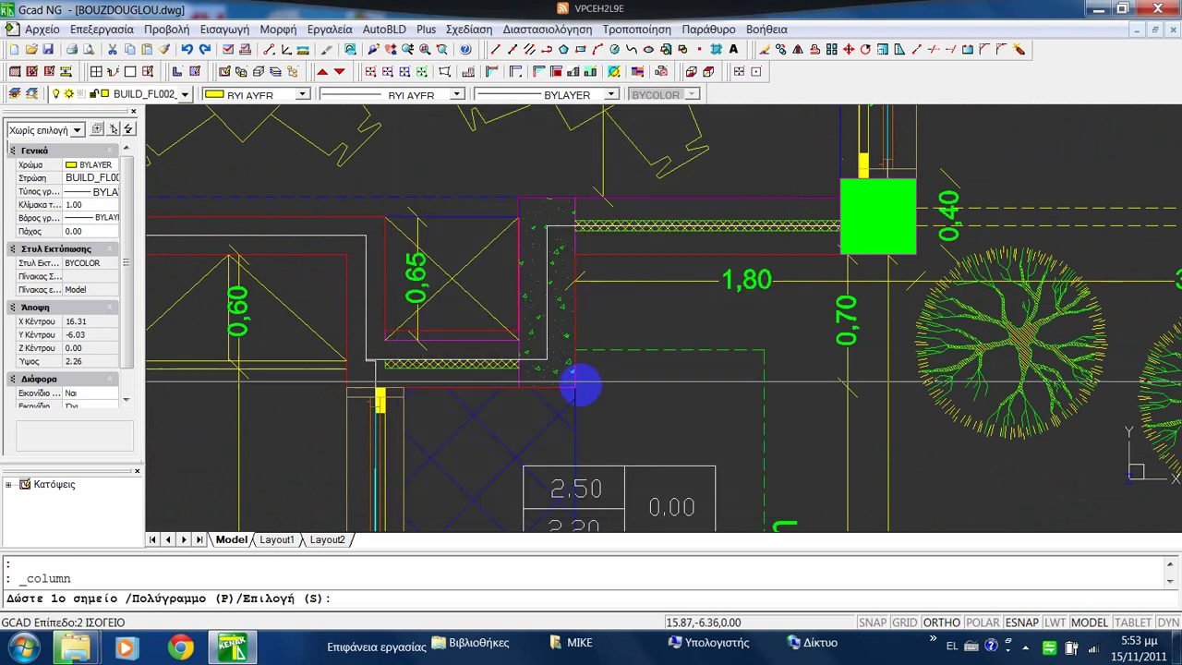
scroll(575, 387, "up", 3)
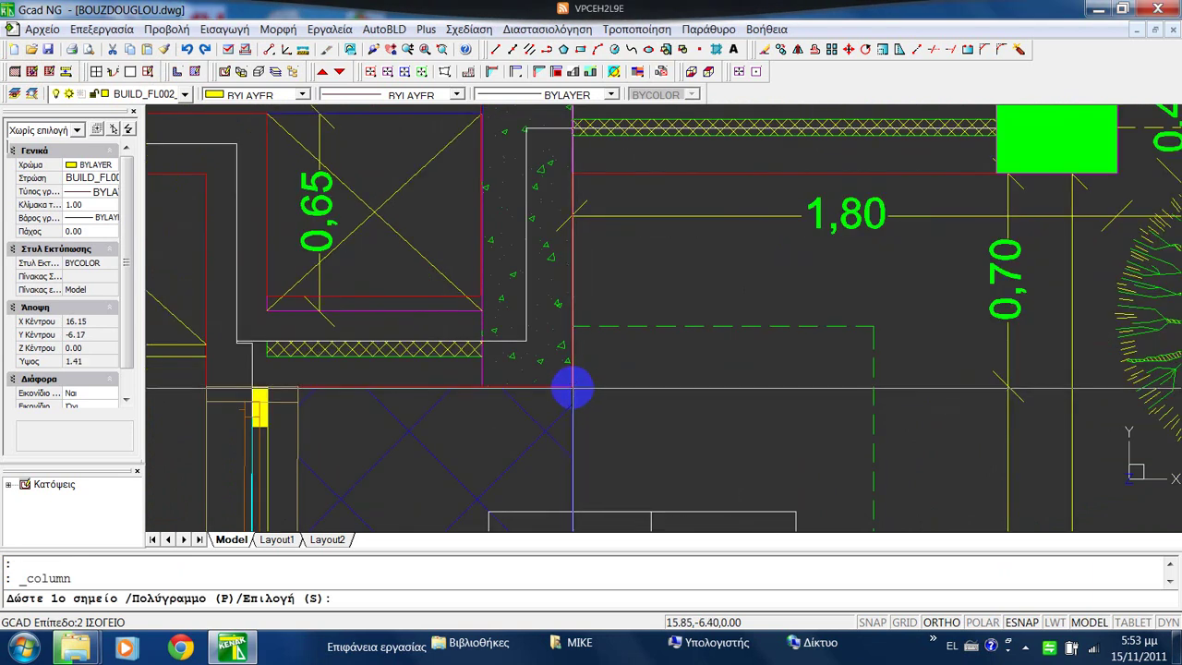
left_click(572, 388)
middle_click_drag(618, 219, 678, 335)
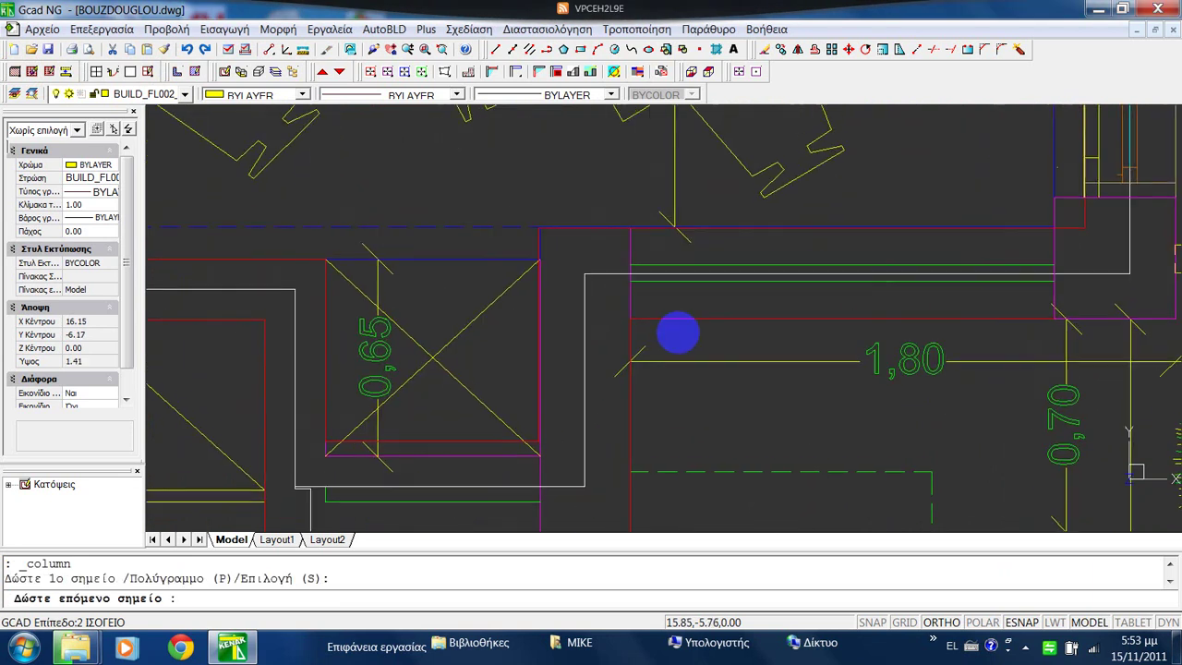
left_click(630, 222)
left_click(539, 219)
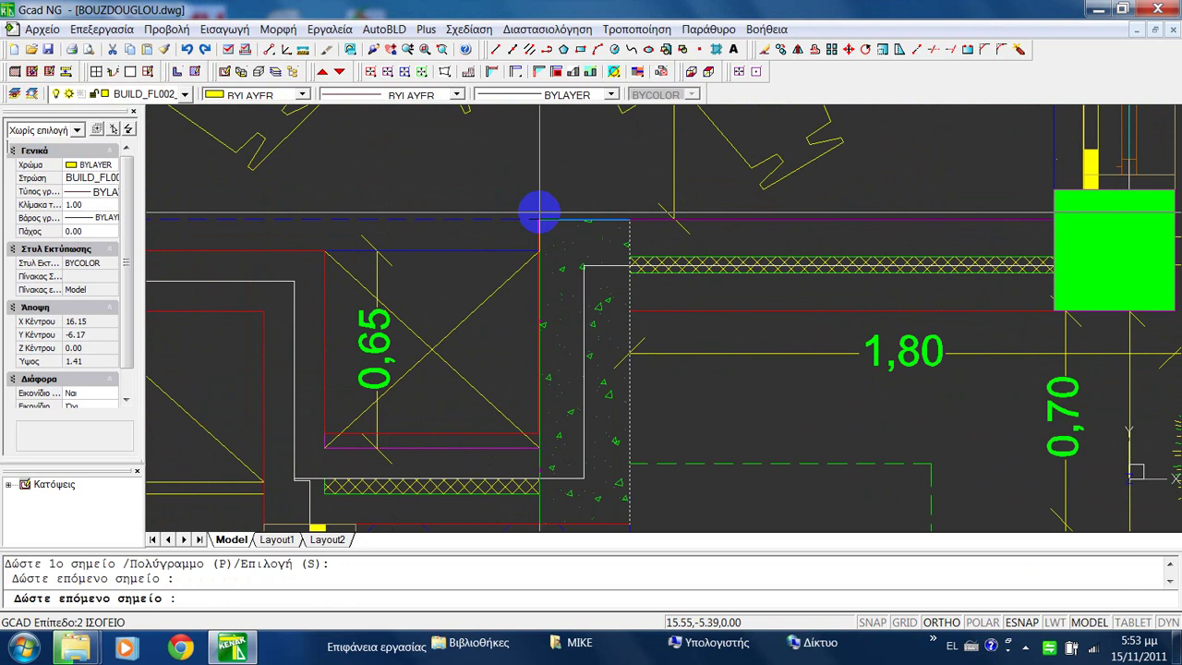
middle_click_drag(548, 342, 541, 203)
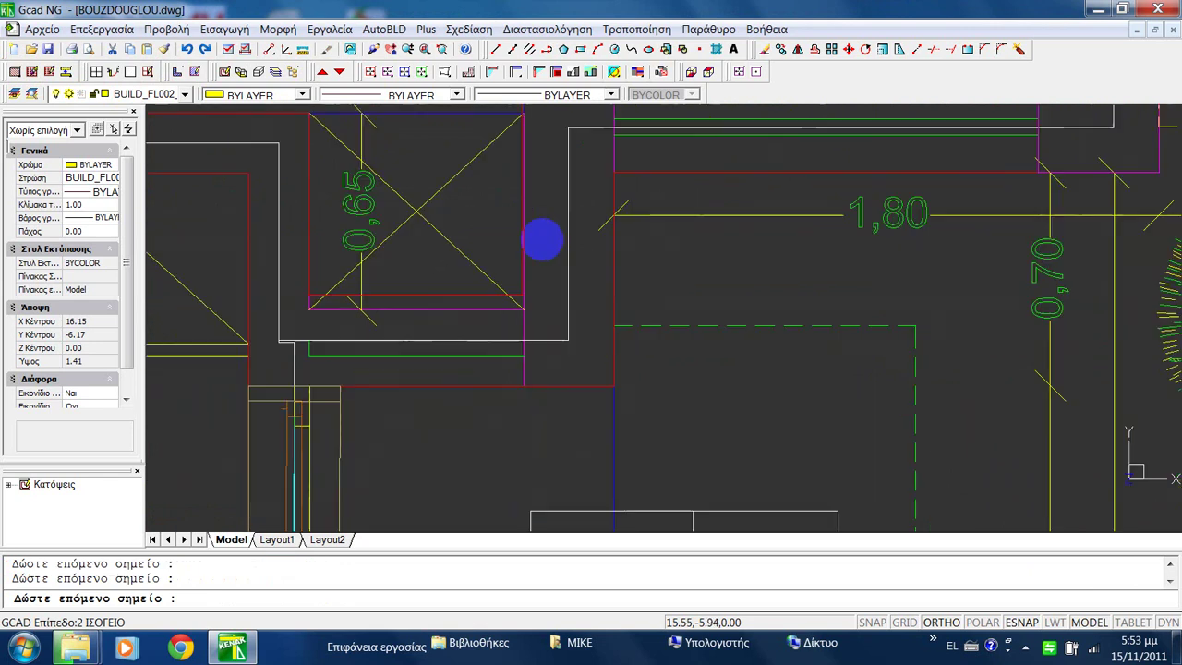
left_click(548, 368)
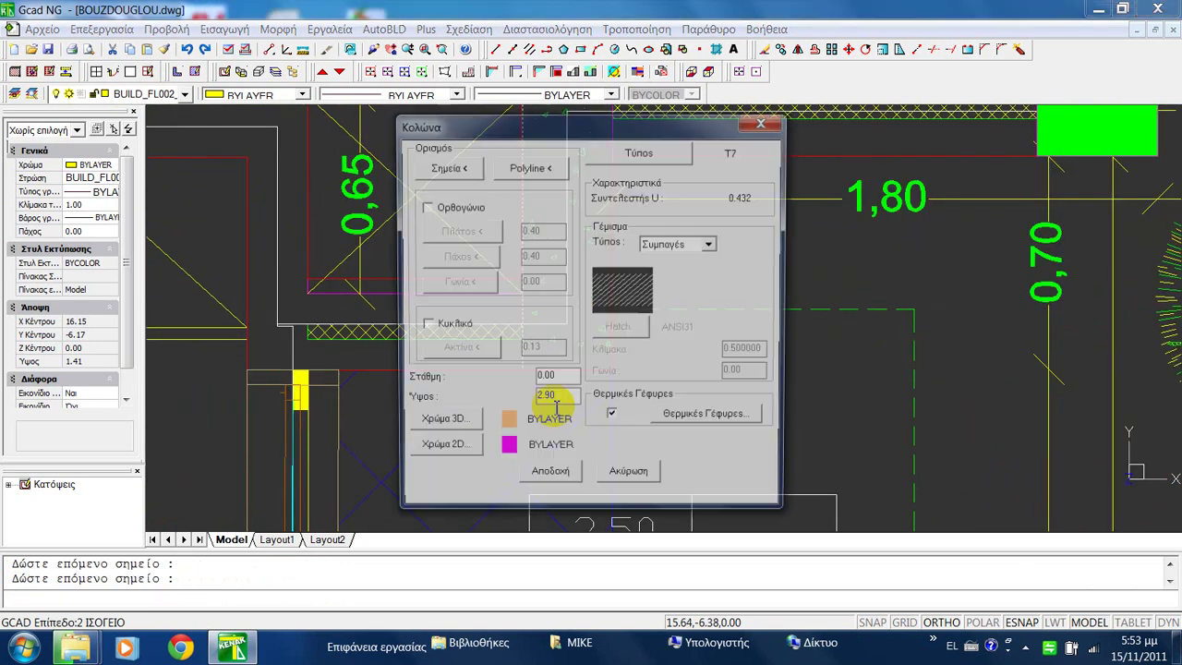
Accept the column with solid fill (Συμπαγές) and 2.90 height, and insert it at the pillar's lower-right corner.
left_click(541, 477)
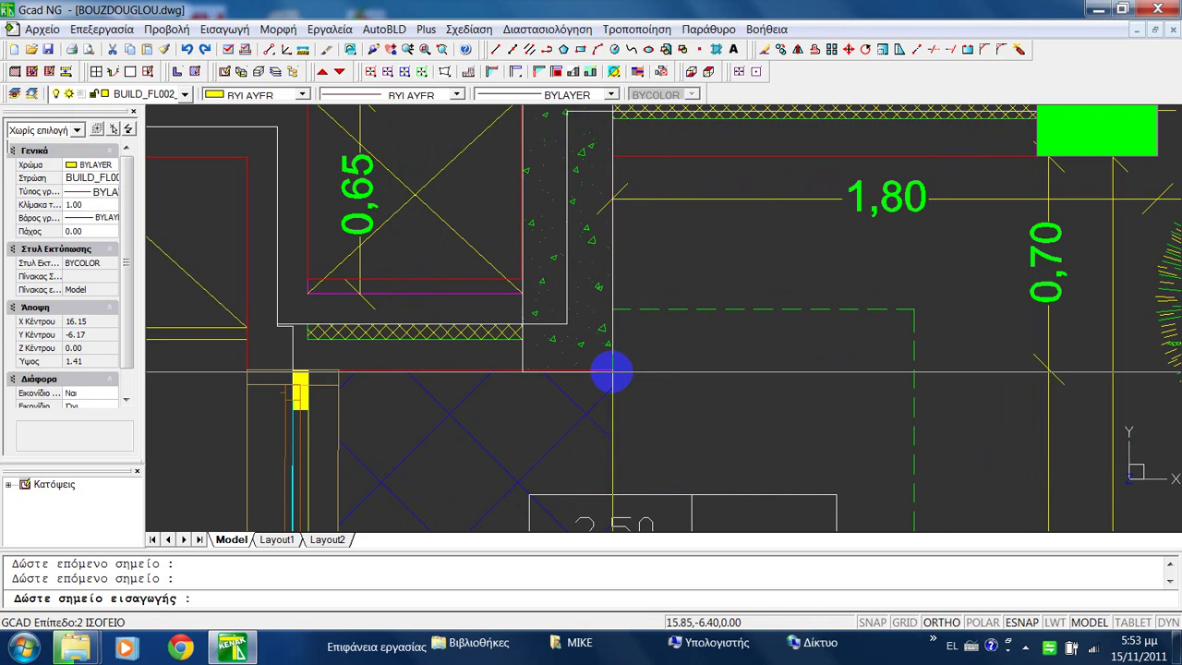
double_click(612, 370)
scroll(713, 356, "down", 3)
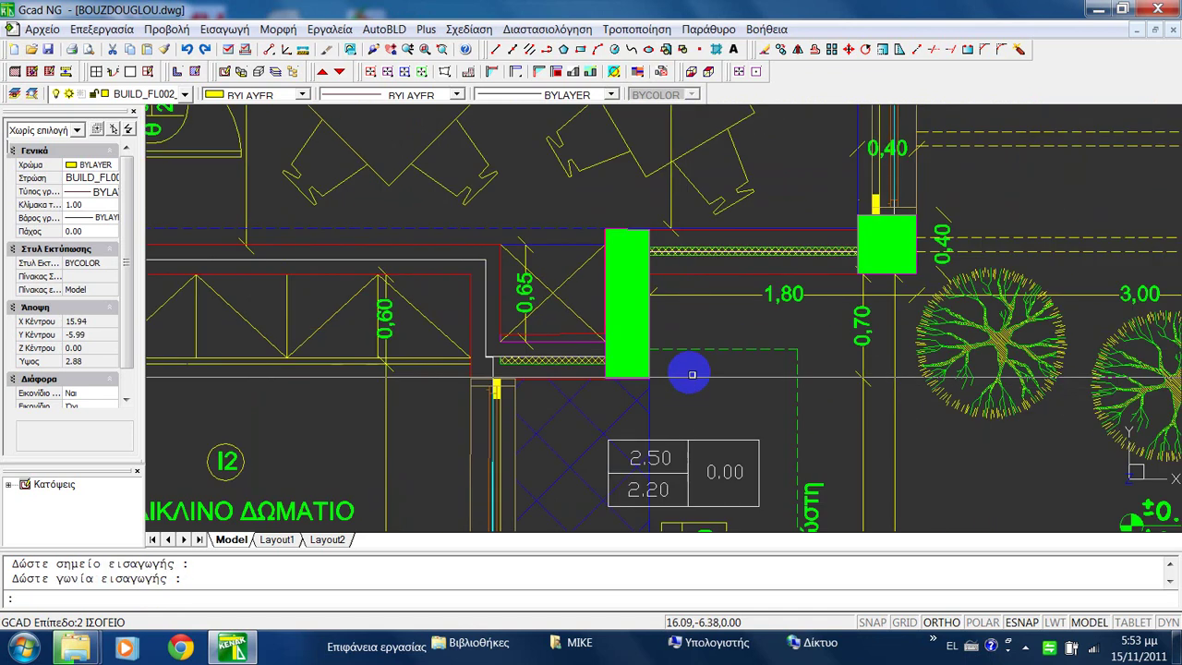
Move the new column's upper-left vertex onto the adjacent wall line's end, then deselect the column.
scroll(609, 242, "up", 6)
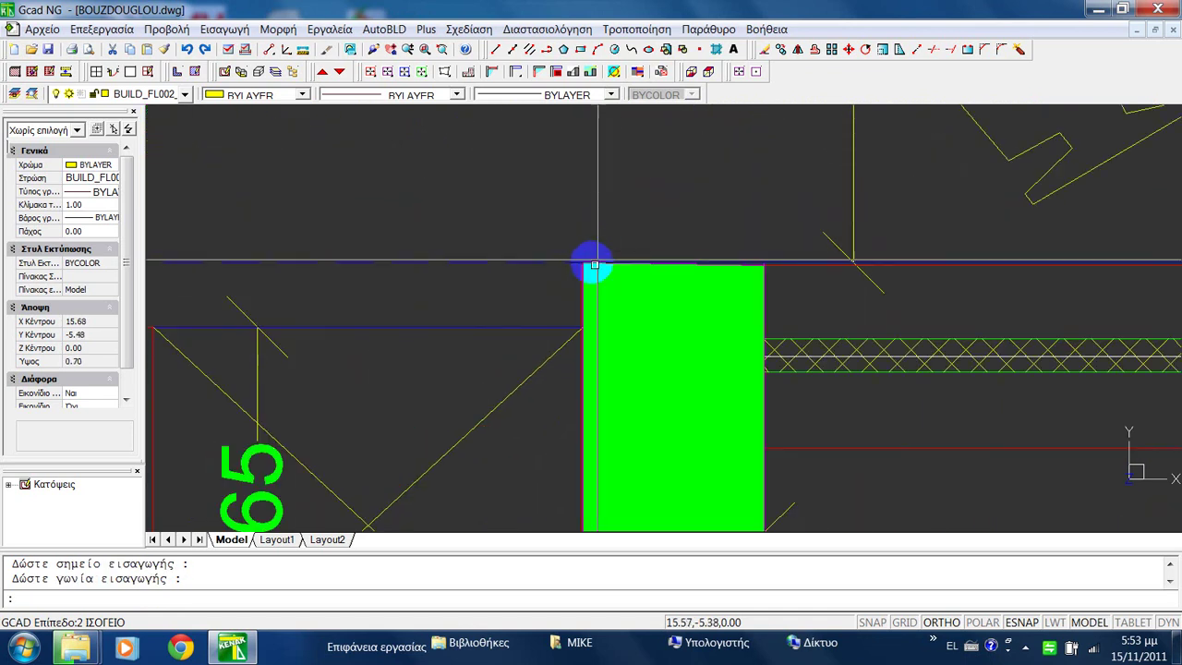
left_click(580, 238)
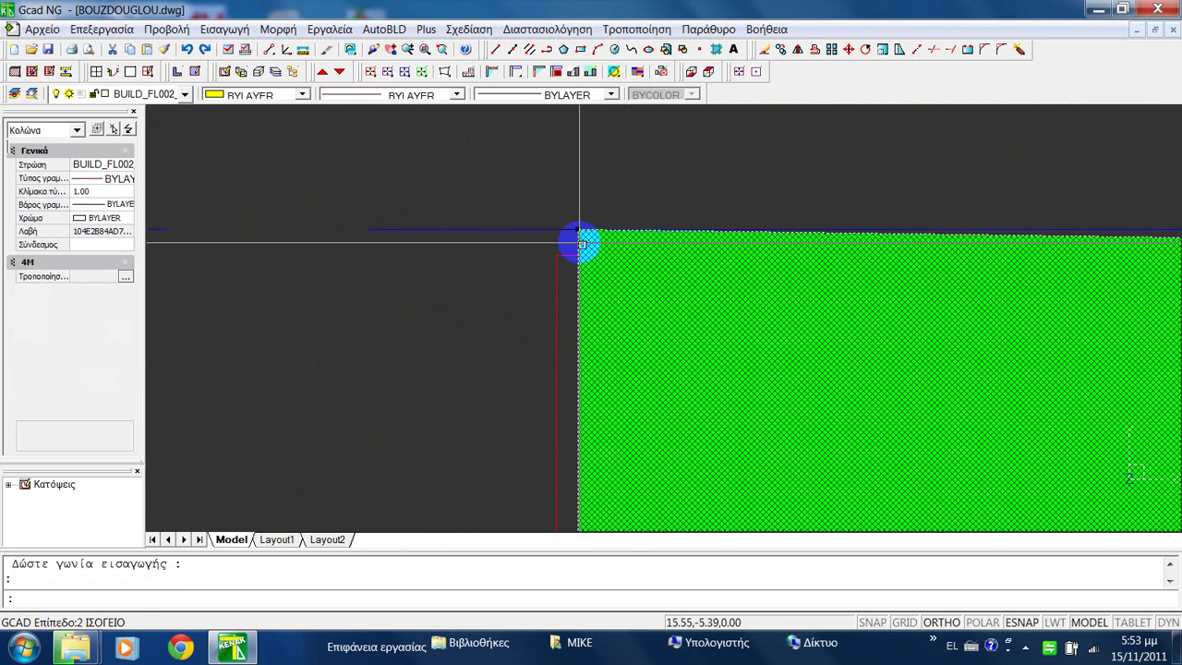
left_click(580, 236)
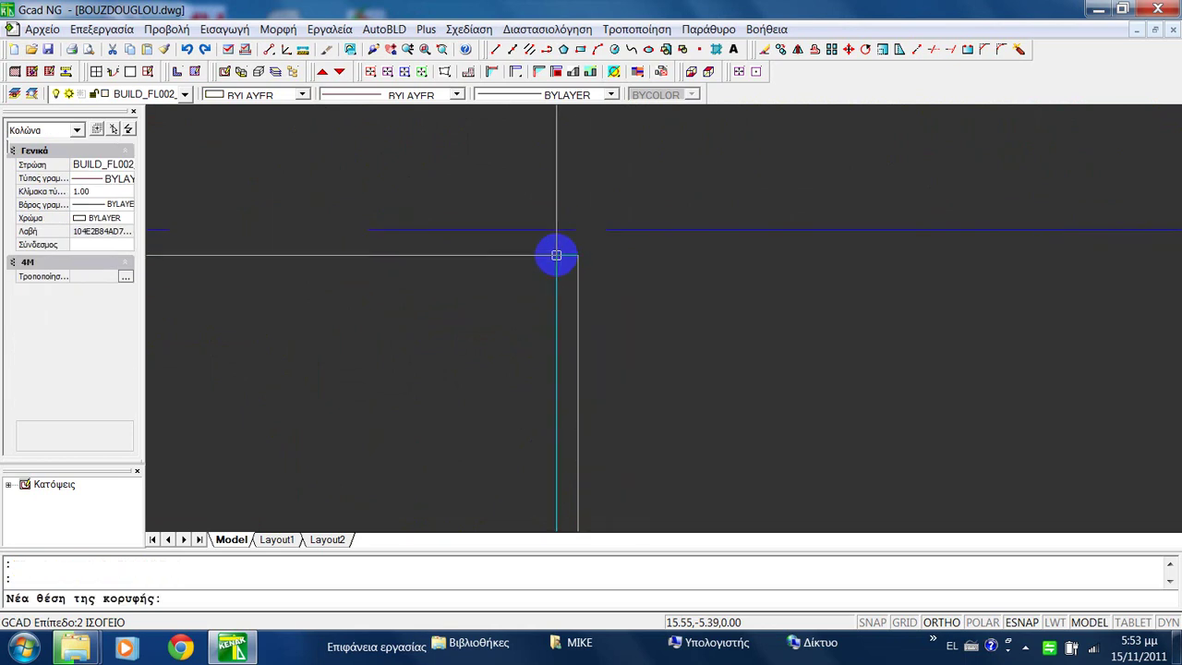
left_click(553, 266)
scroll(553, 265, "down", 3)
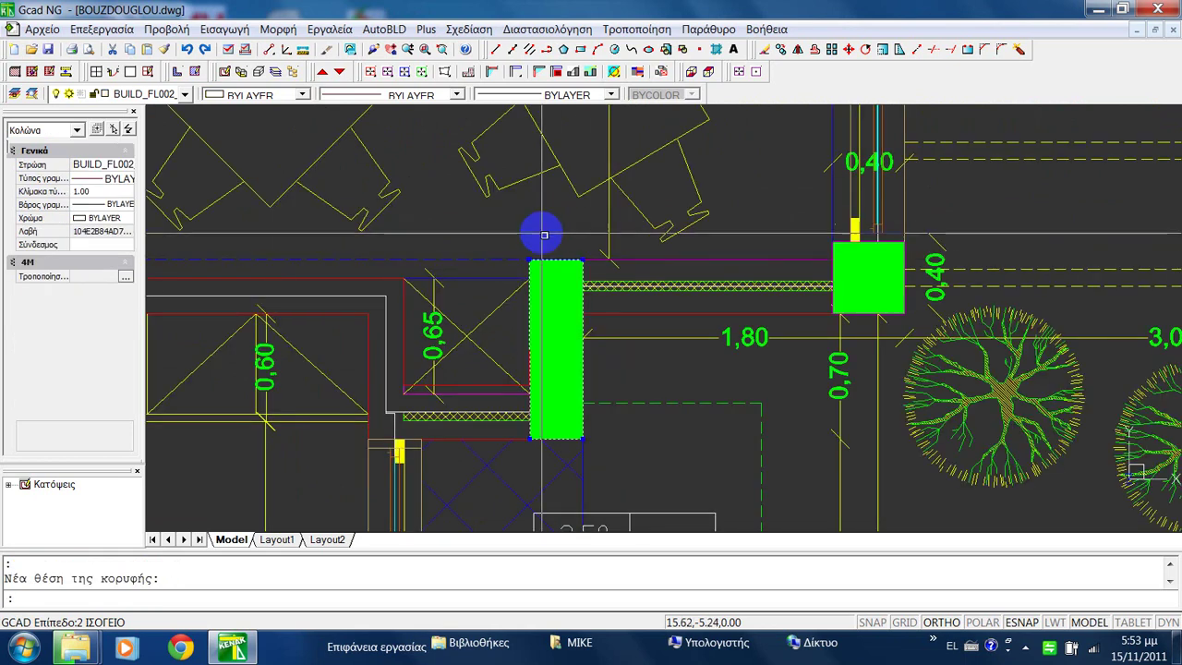
scroll(536, 377, "up", 6)
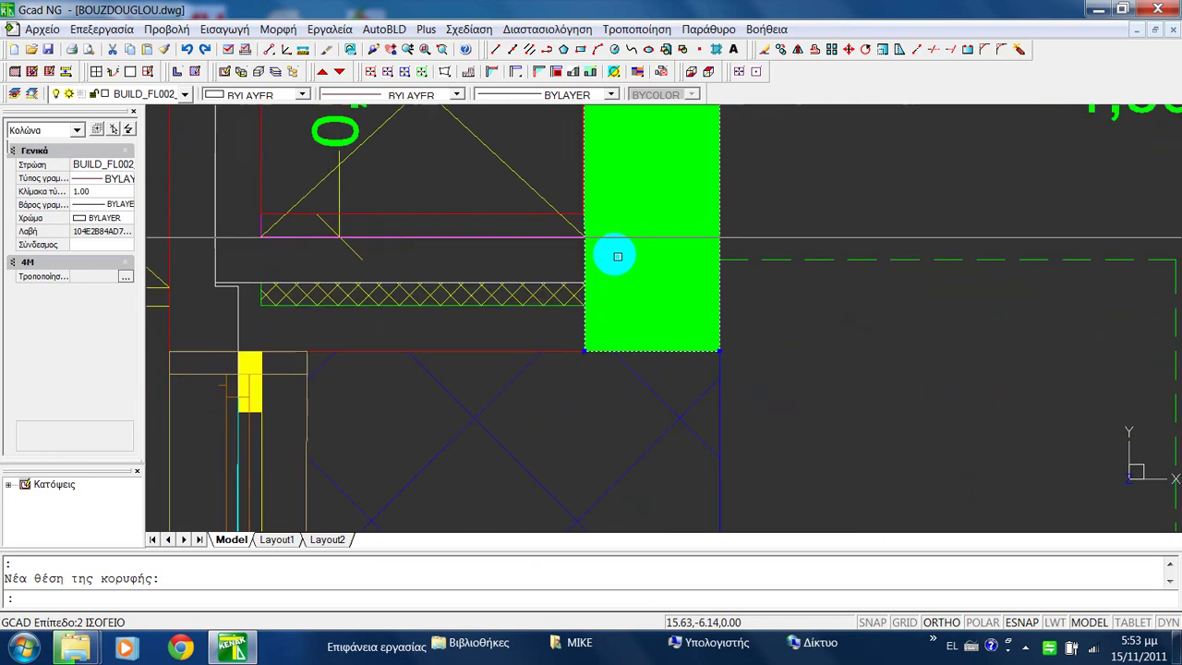
scroll(577, 358, "down", 5)
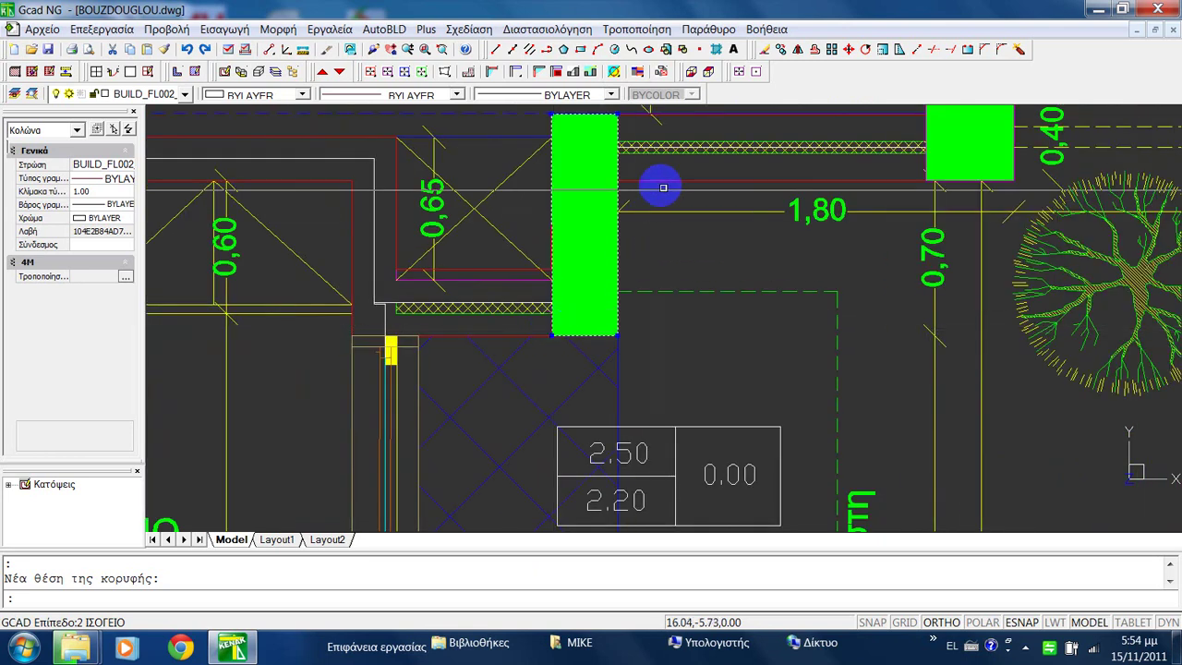
mouse_move(671, 203)
middle_mouse_down()
mouse_move(554, 267)
mouse_move(597, 329)
middle_mouse_up()
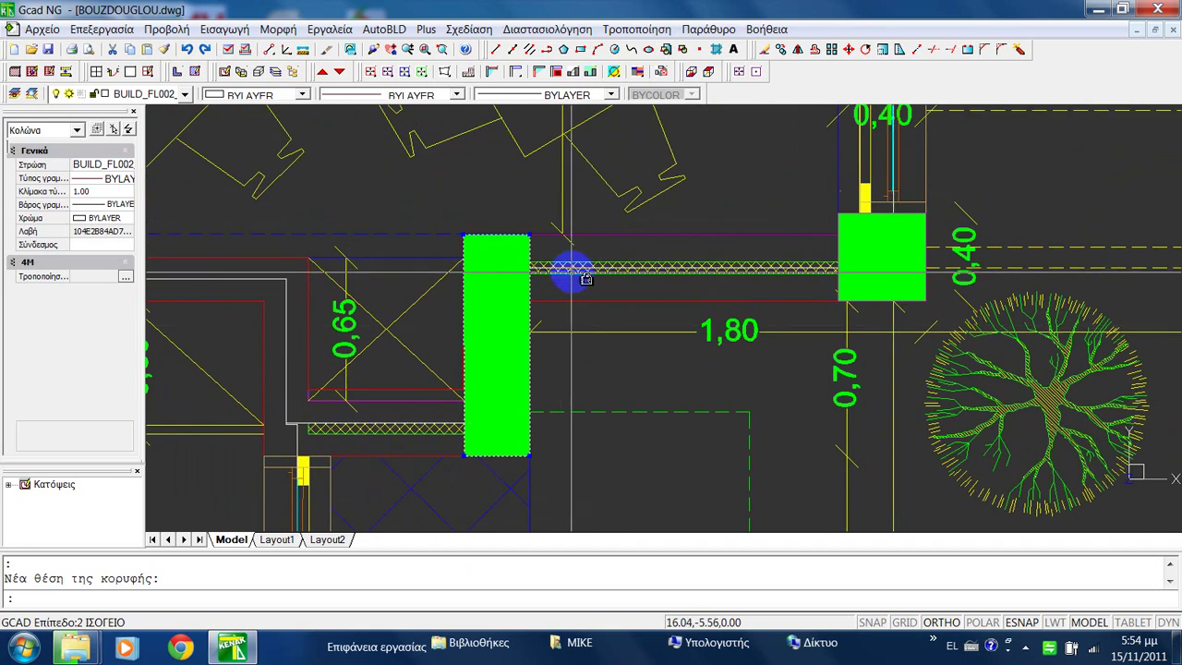
key("Escape")
Save the ground-floor drawing.
scroll(581, 263, "down", 4)
scroll(605, 305, "down", 1)
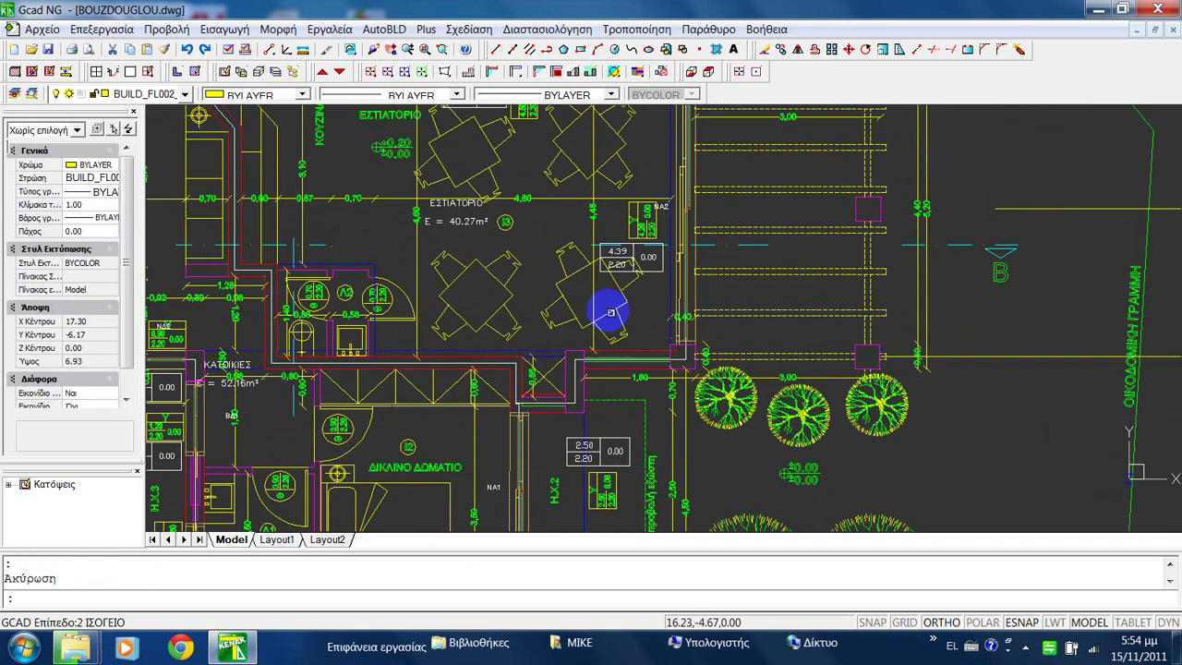
middle_click_drag(606, 187, 624, 303)
scroll(624, 288, "down", 3)
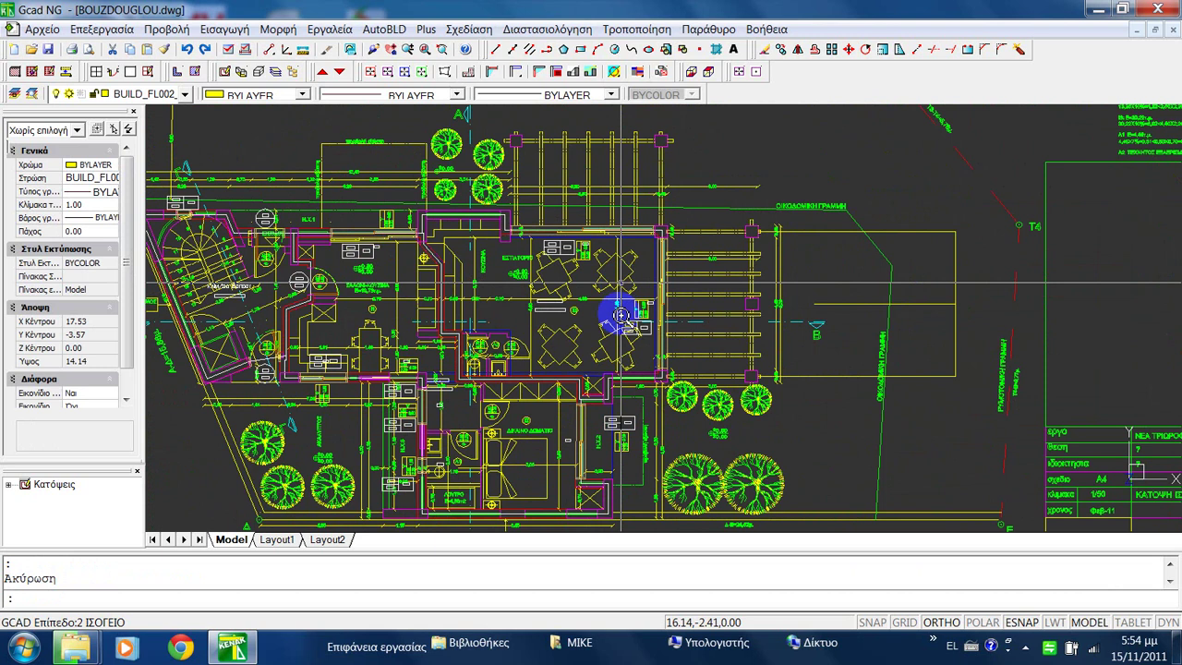
scroll(617, 279, "up", 2)
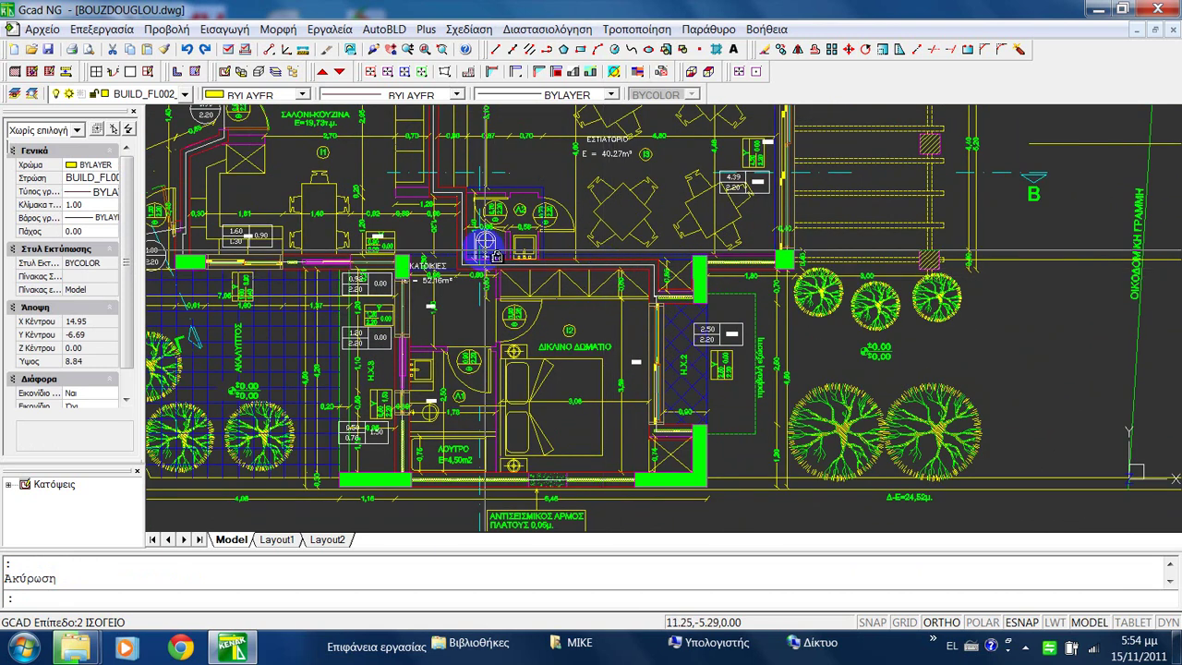
middle_click_drag(485, 243, 540, 266)
scroll(551, 242, "down", 2)
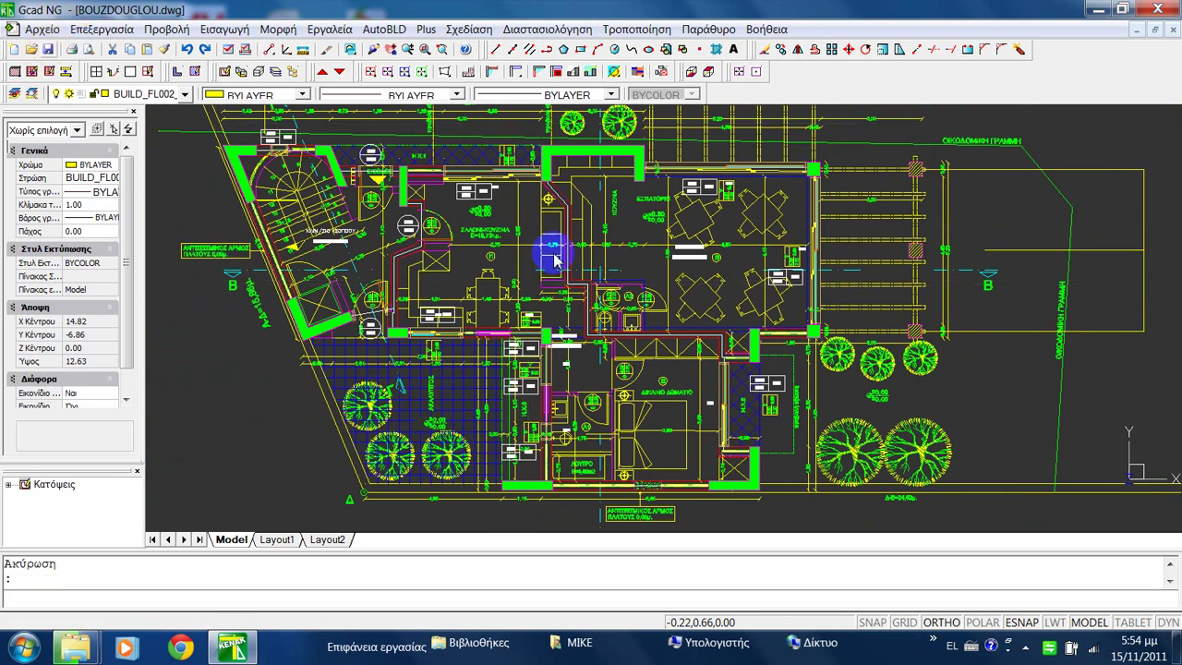
key("ctrl+s")
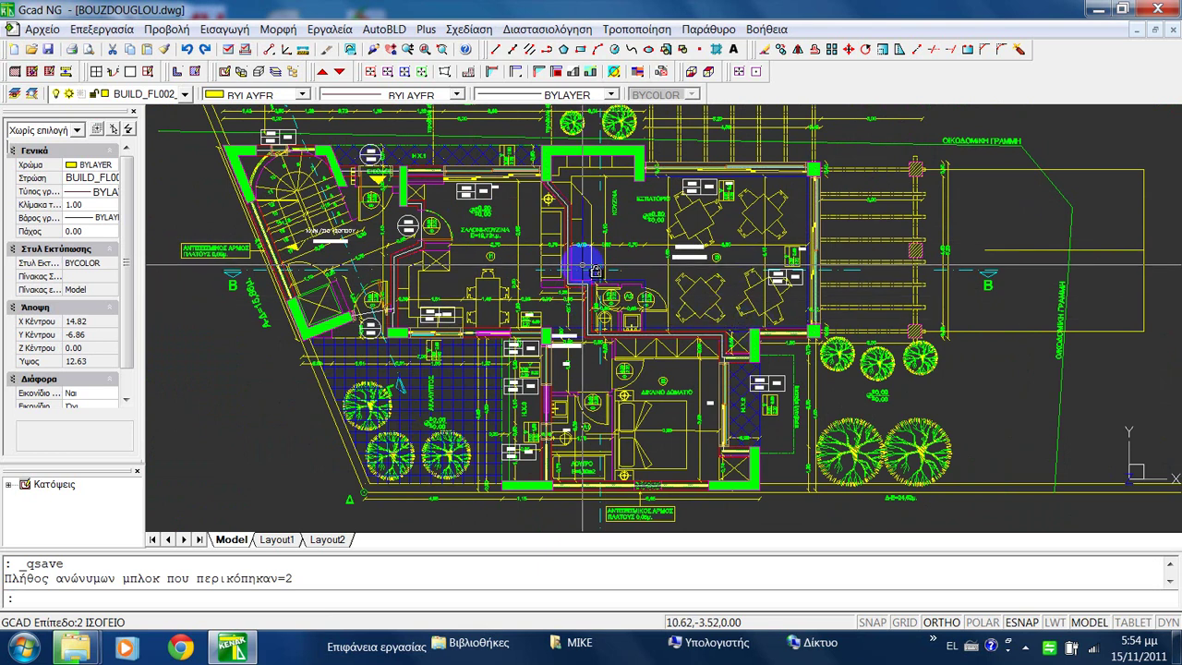
left_click(50, 51)
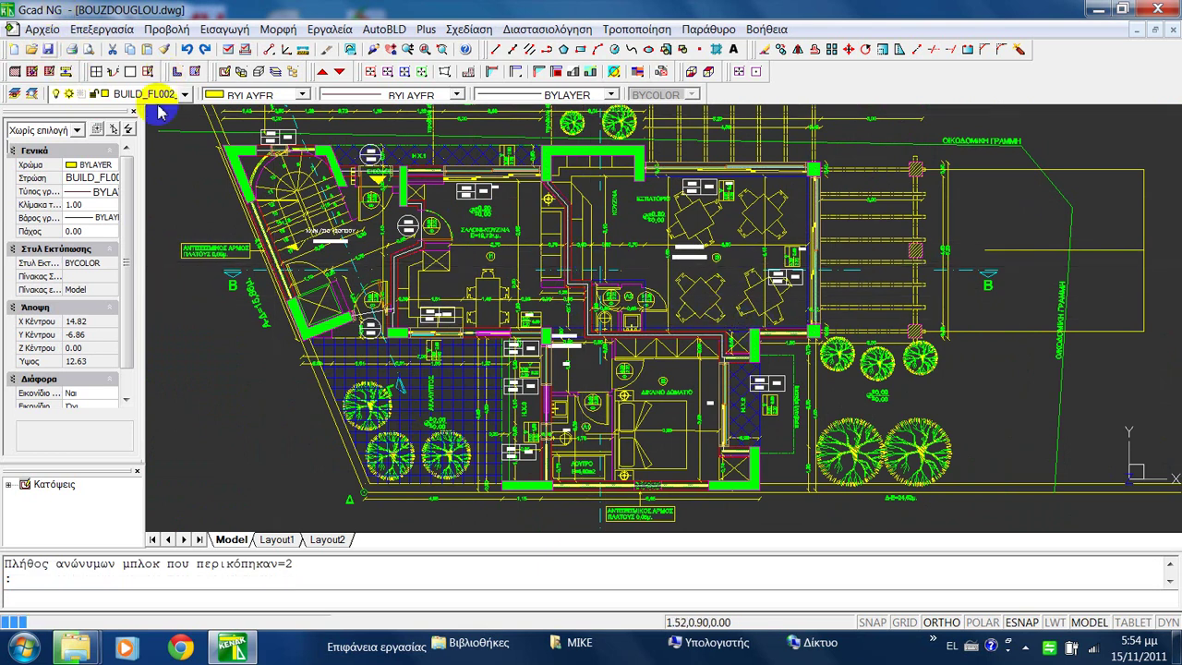
Hide the walls, beams, dimensions, libraries, building shells, XRef and unheated spaces (ΜΘΧ) with the layer manager, leaving the columns.
left_click(280, 71)
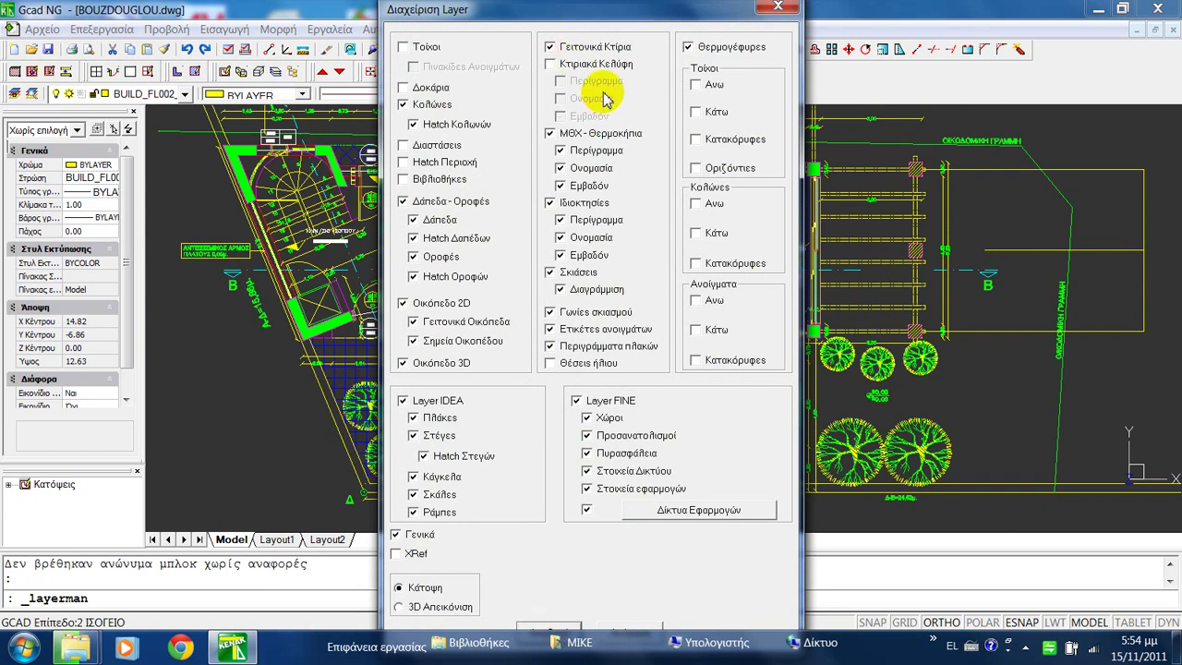
left_click(533, 629)
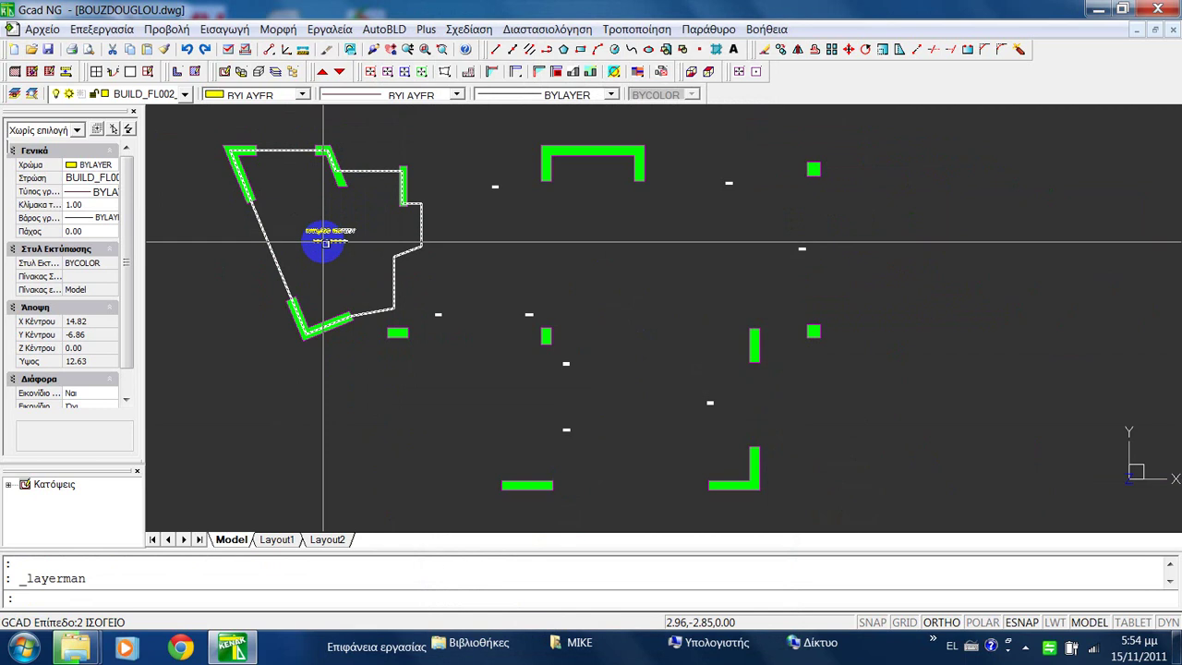
scroll(489, 203, "up", 3)
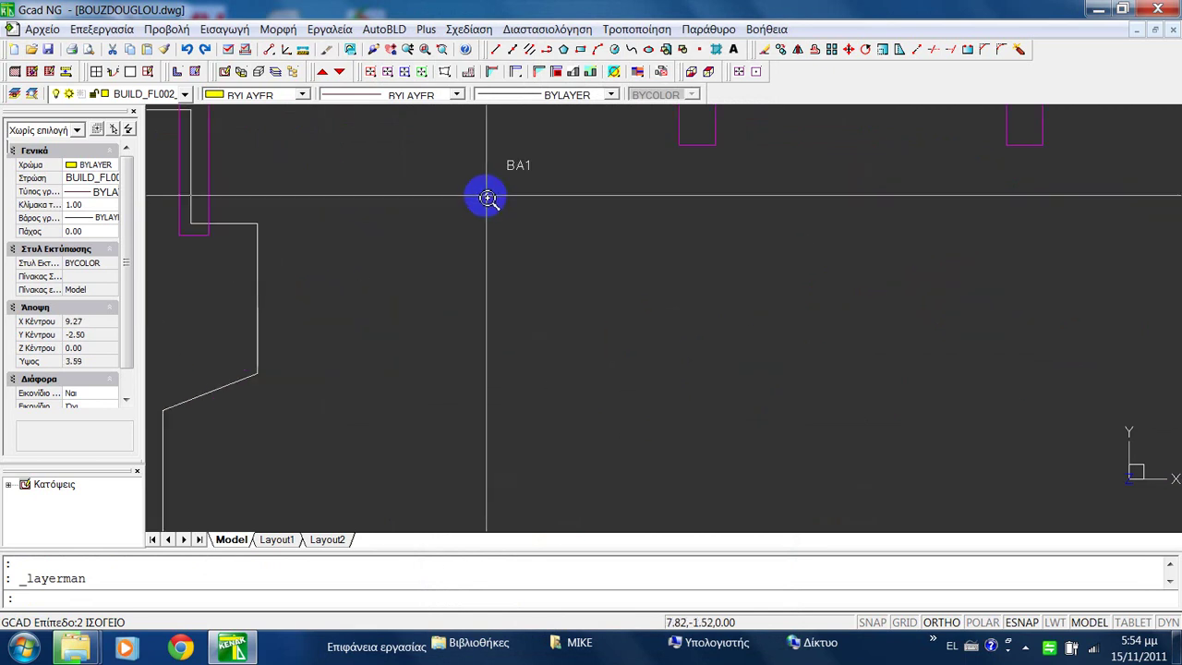
scroll(490, 211, "down", 4)
key("Return")
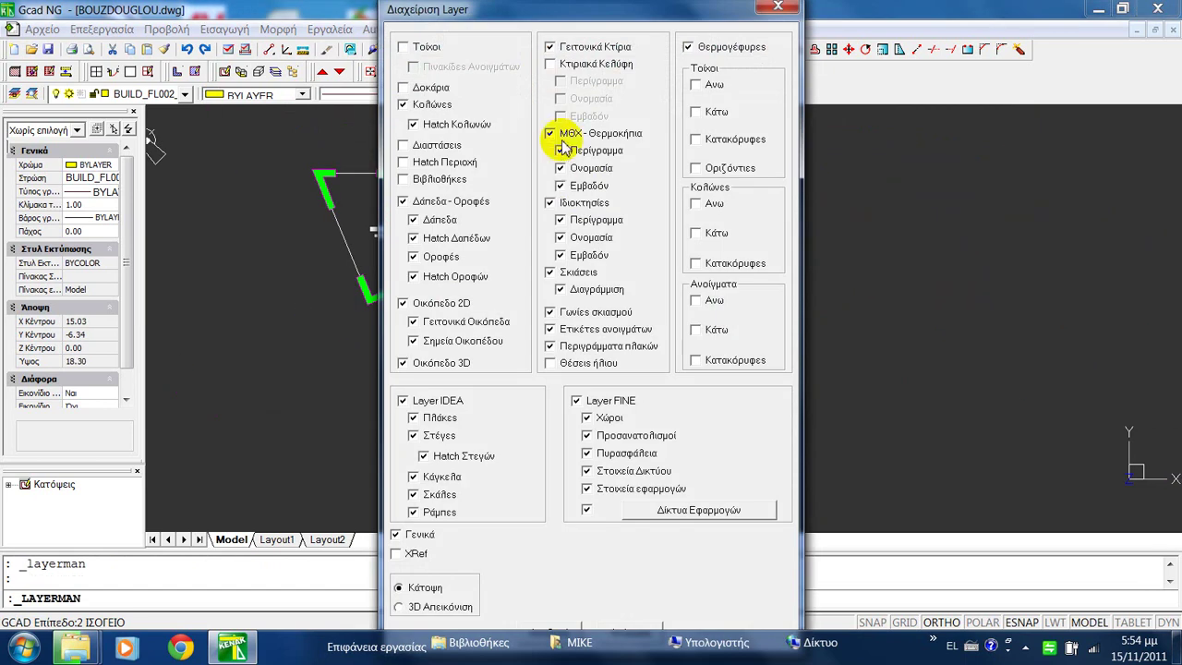
left_click(561, 633)
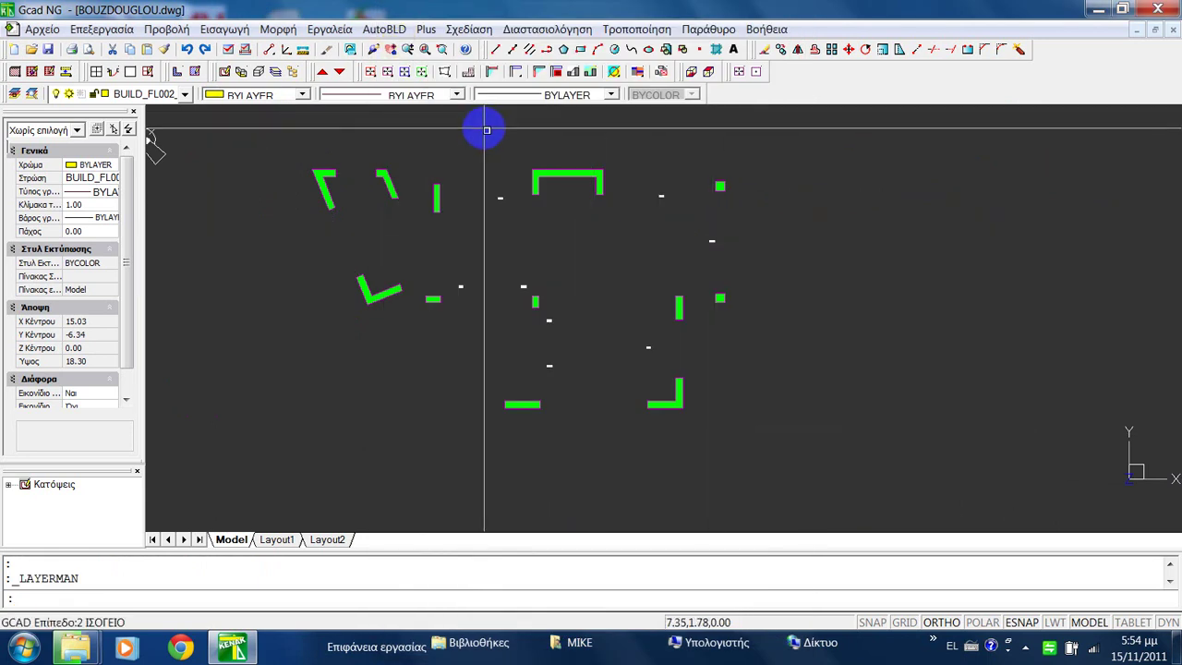
Start the copywalls command and select the five columns around the staircase area as entities to copy.
left_click(371, 22)
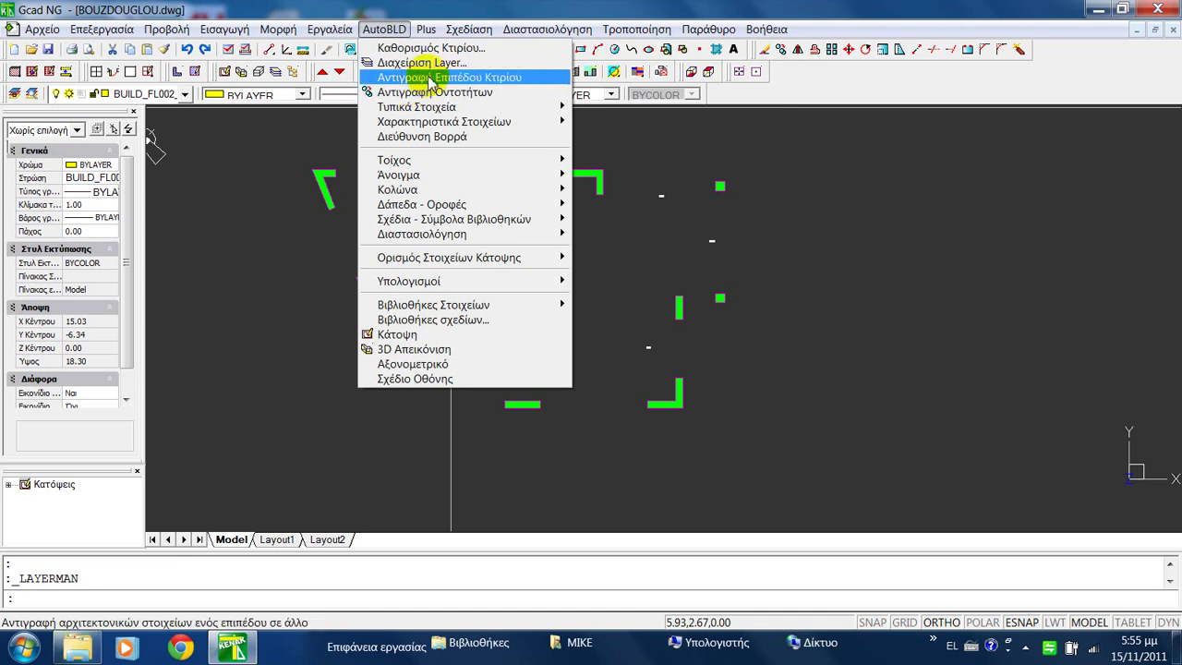
left_click(430, 82)
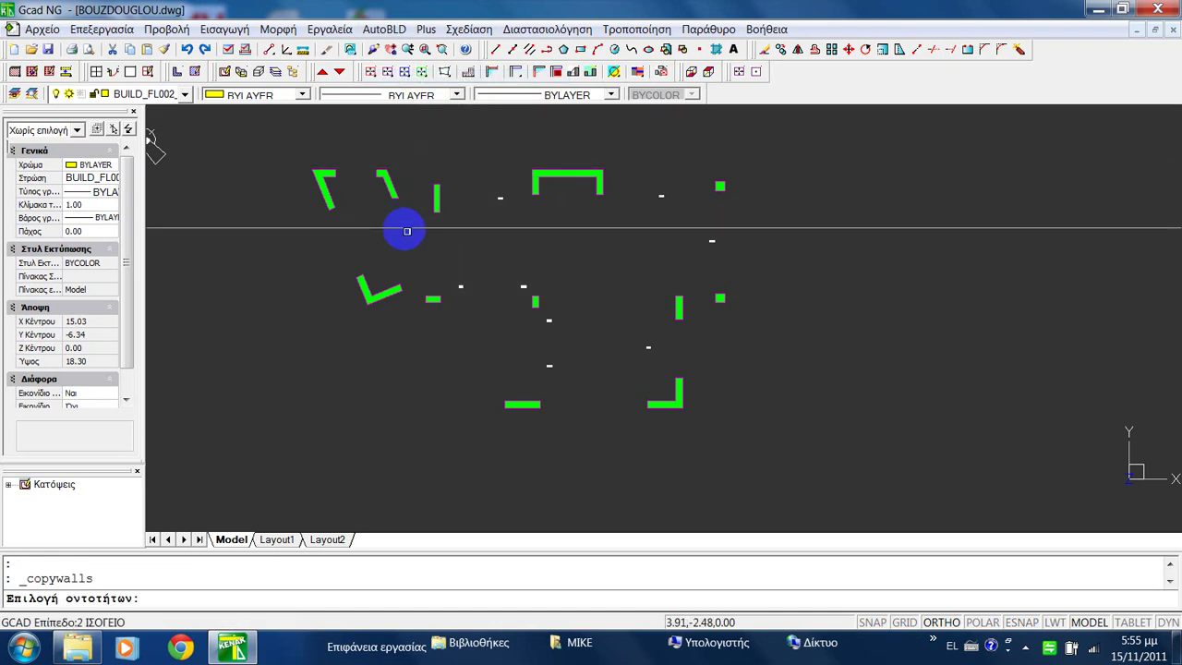
left_click(409, 315)
left_click(310, 172)
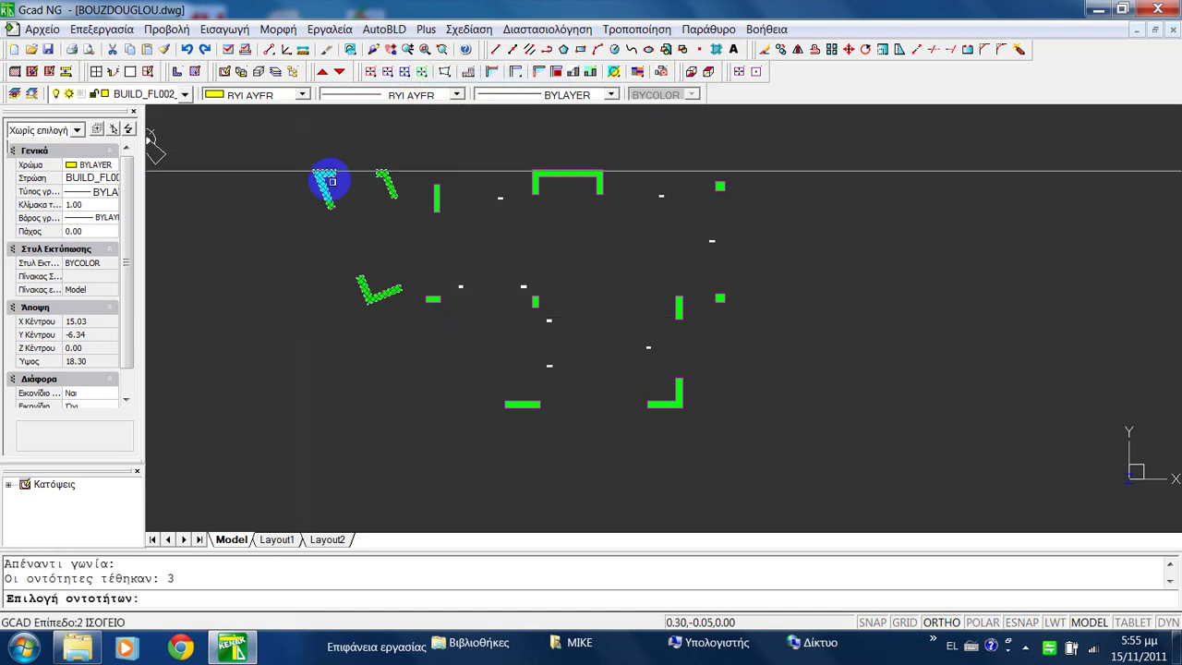
left_click(437, 198)
left_click(433, 300)
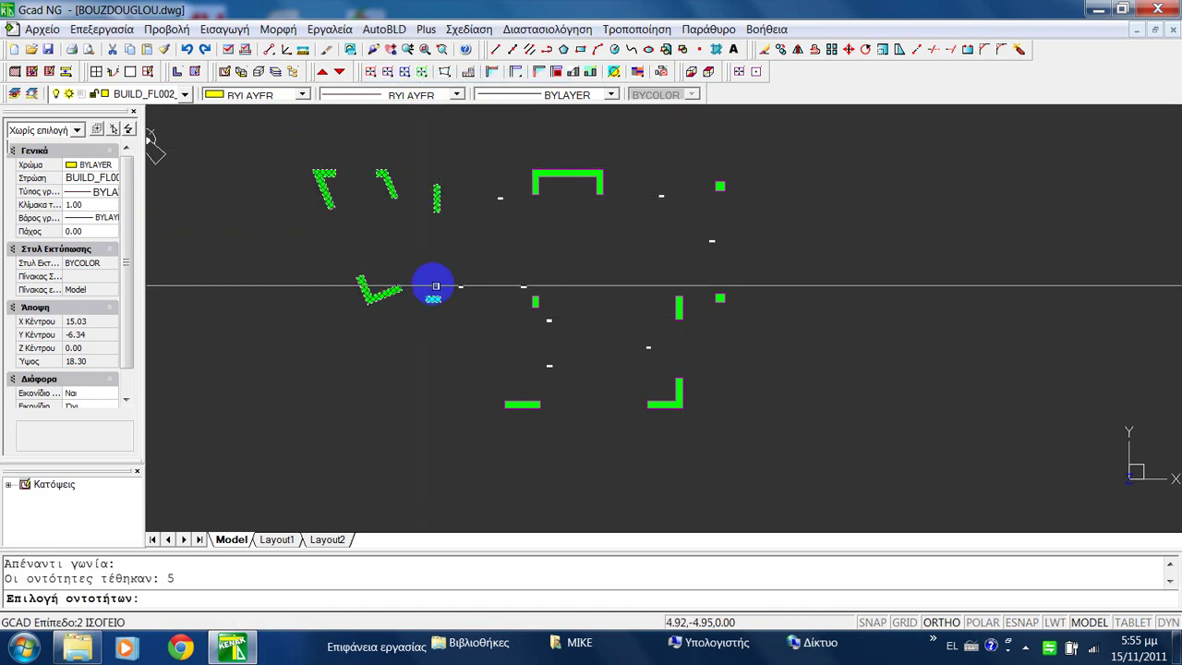
Add the remaining columns of the plan, from the U-shaped one to the small inner one, to the entities being copied.
left_click(534, 163)
left_click(632, 236)
left_click(713, 158)
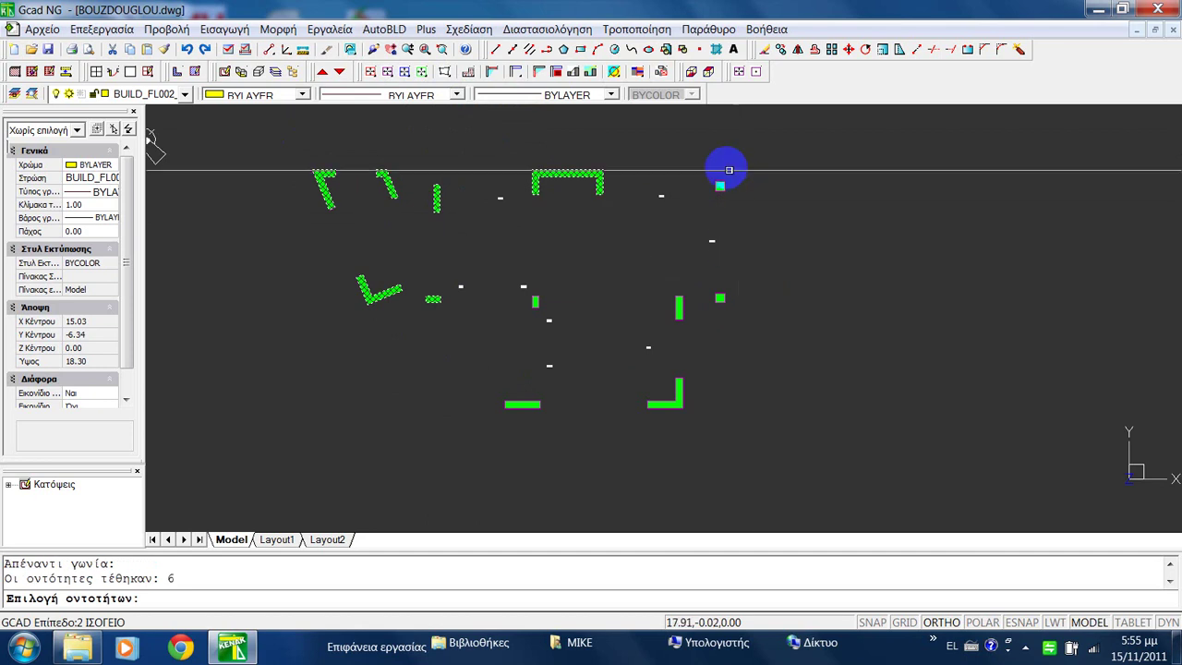
left_click(778, 229)
left_click(740, 355)
left_click(666, 281)
left_click(704, 431)
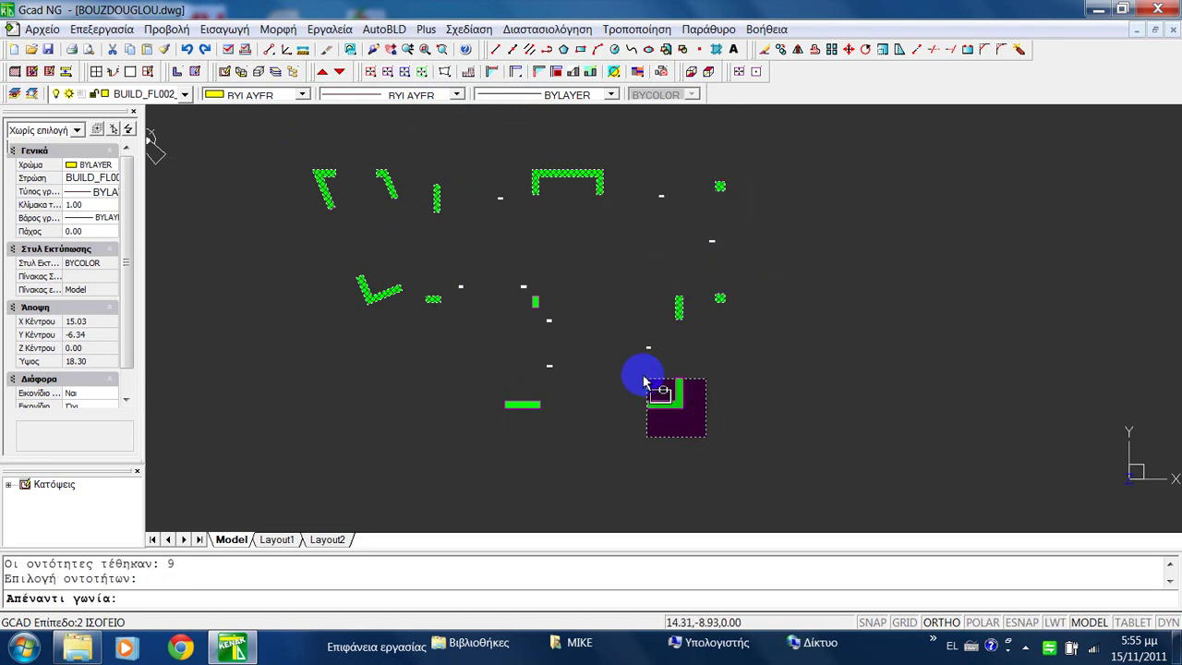
left_click(638, 370)
left_click(568, 422)
left_click(481, 390)
left_click(535, 302)
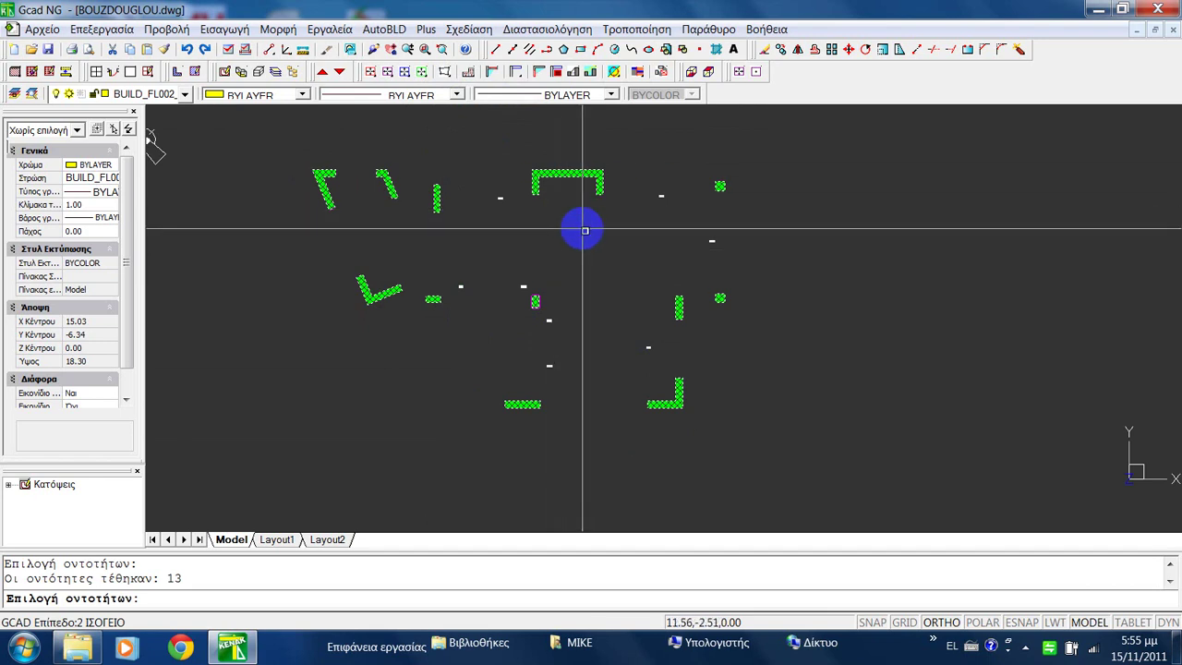
Finish the selection and copy the columns to level 3.
right_click(584, 231)
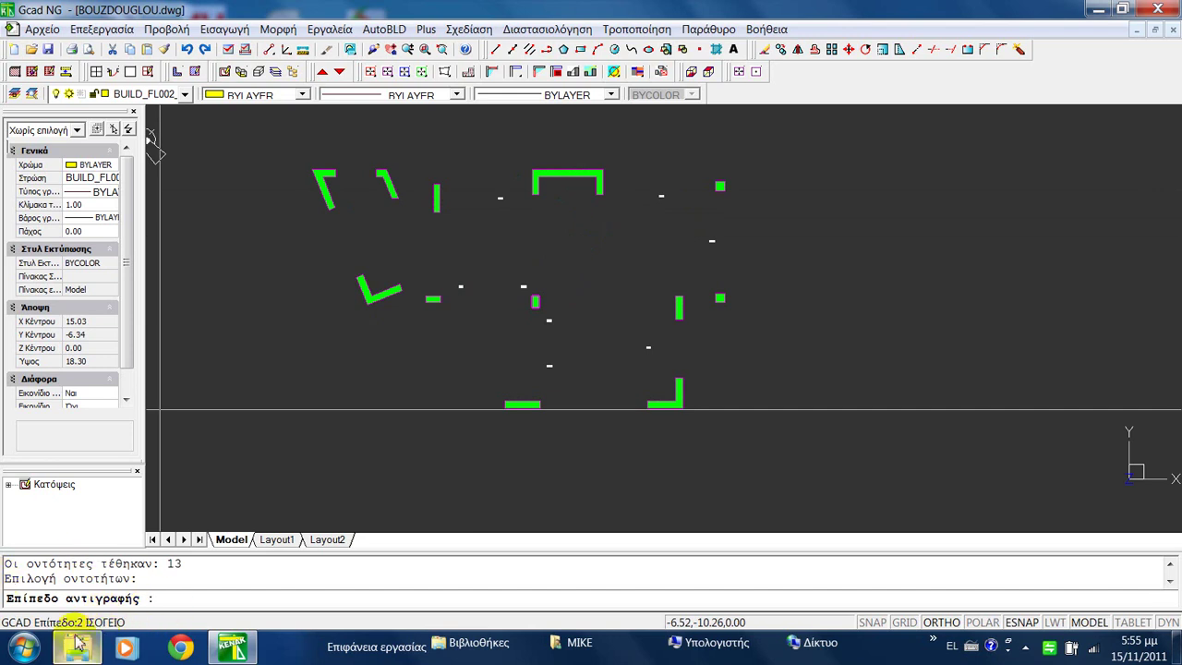
left_click(578, 324)
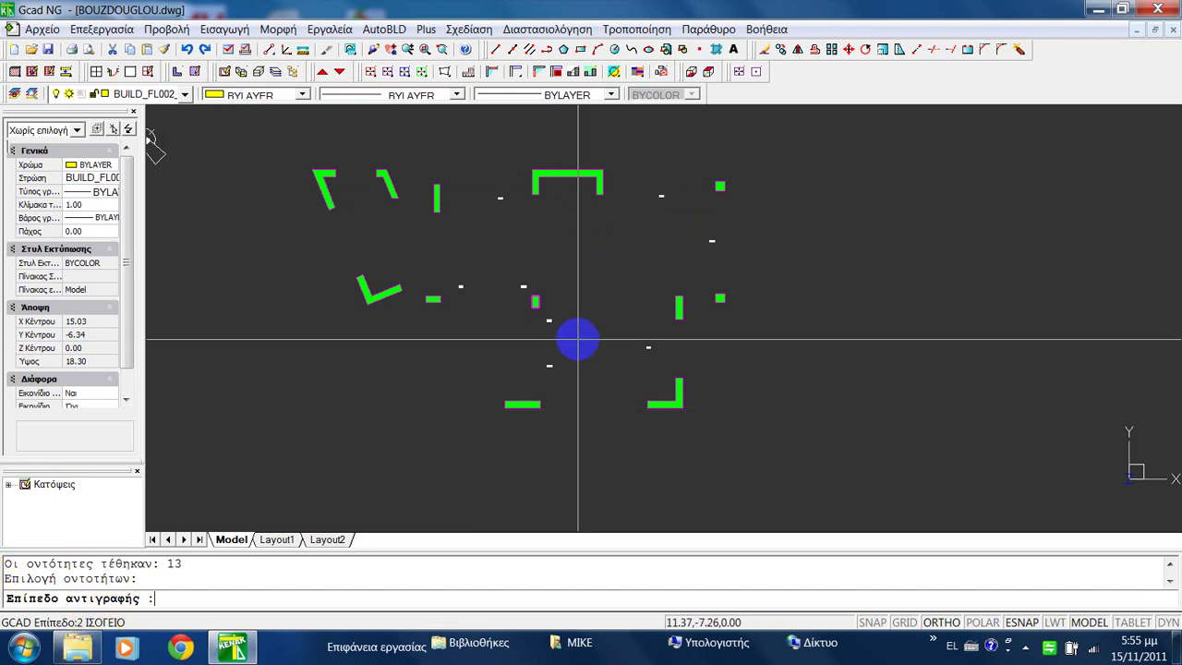
key("Return")
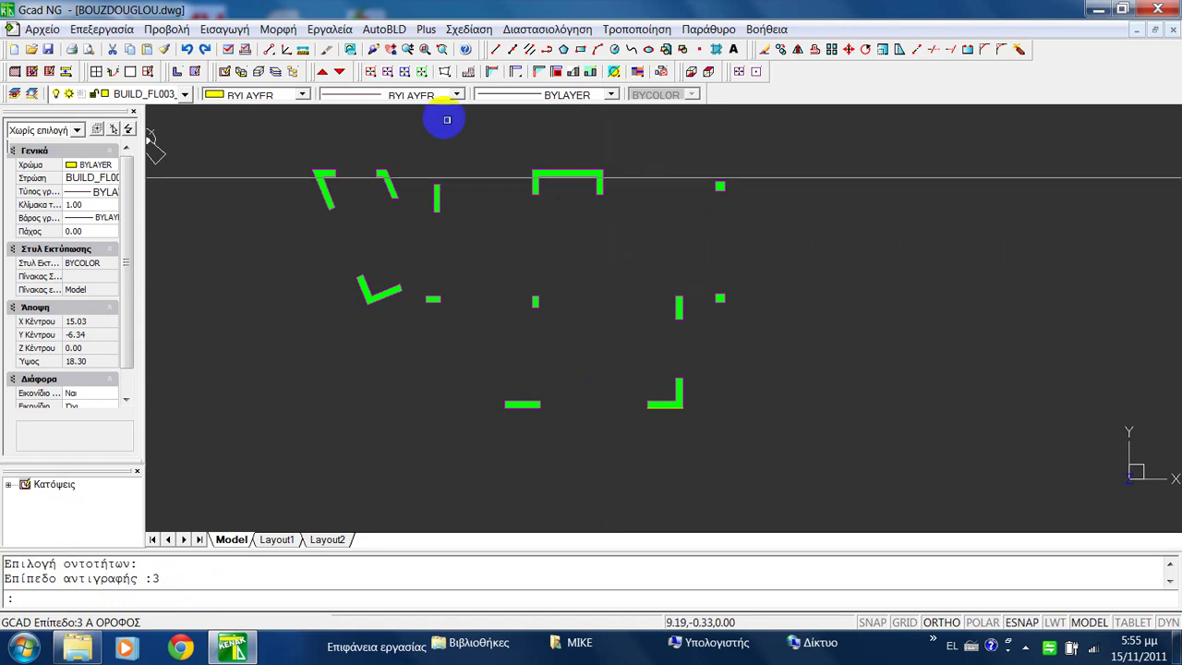
Show the XRef through the layer manager and examine the copied columns against the first-floor plan.
left_click(280, 74)
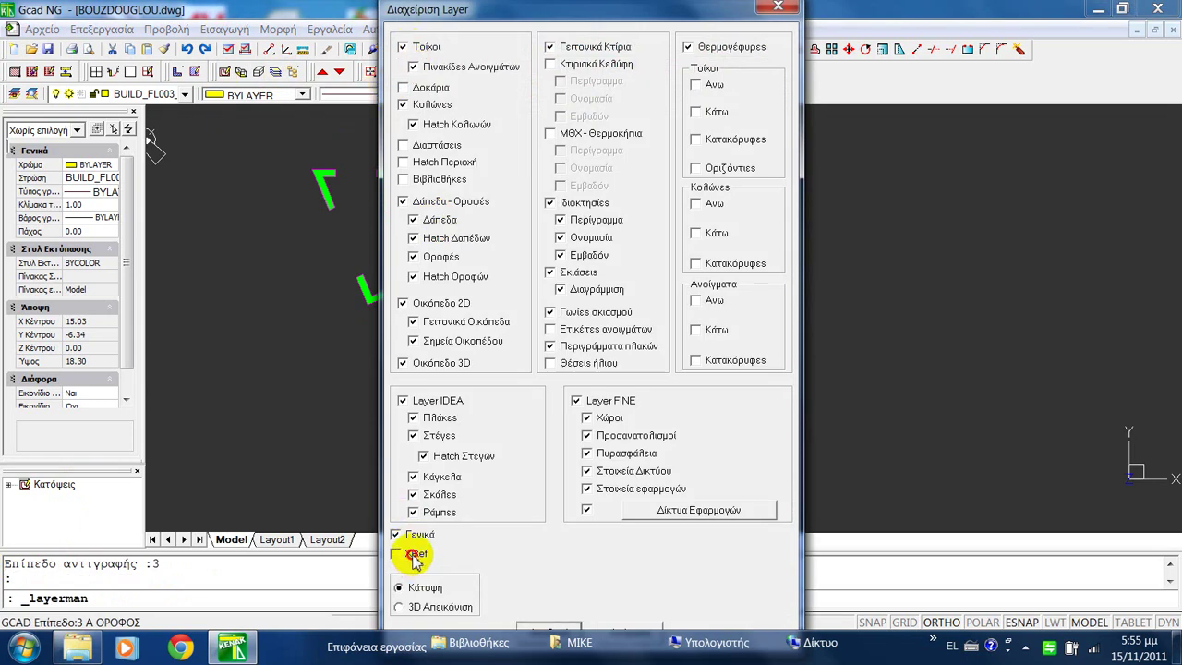
left_click(563, 630)
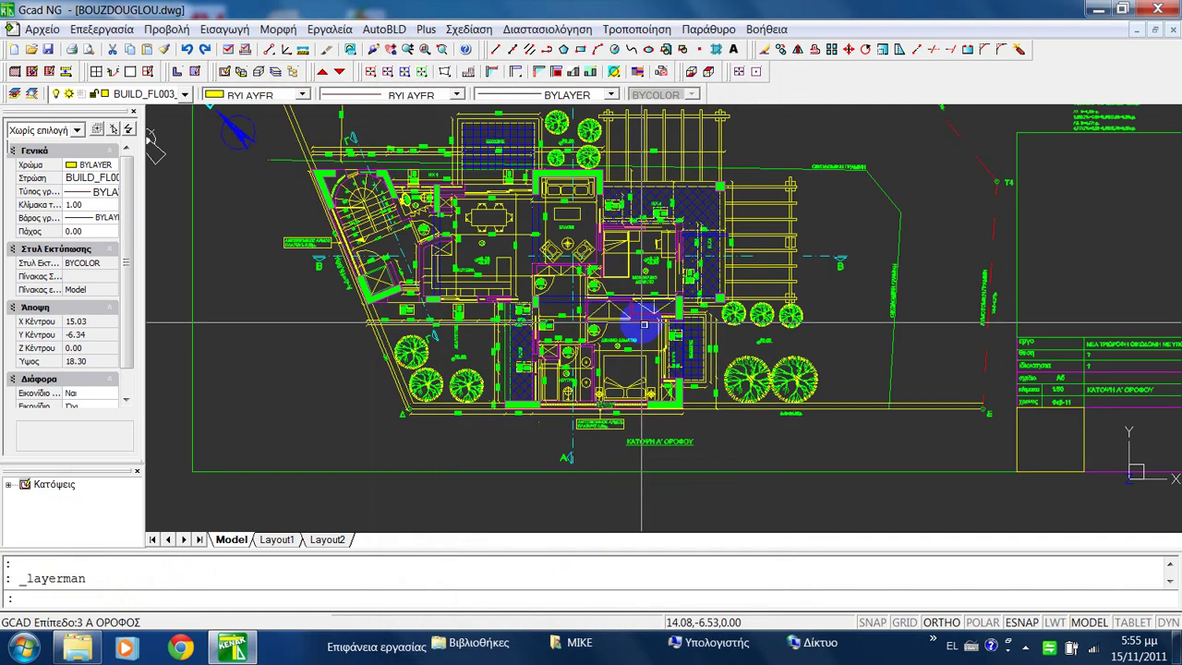
scroll(627, 331, "up", 3)
mouse_move(627, 331)
middle_mouse_down()
mouse_move(556, 232)
mouse_move(733, 290)
mouse_move(730, 342)
mouse_move(769, 402)
middle_mouse_up()
scroll(707, 246, "down", 2)
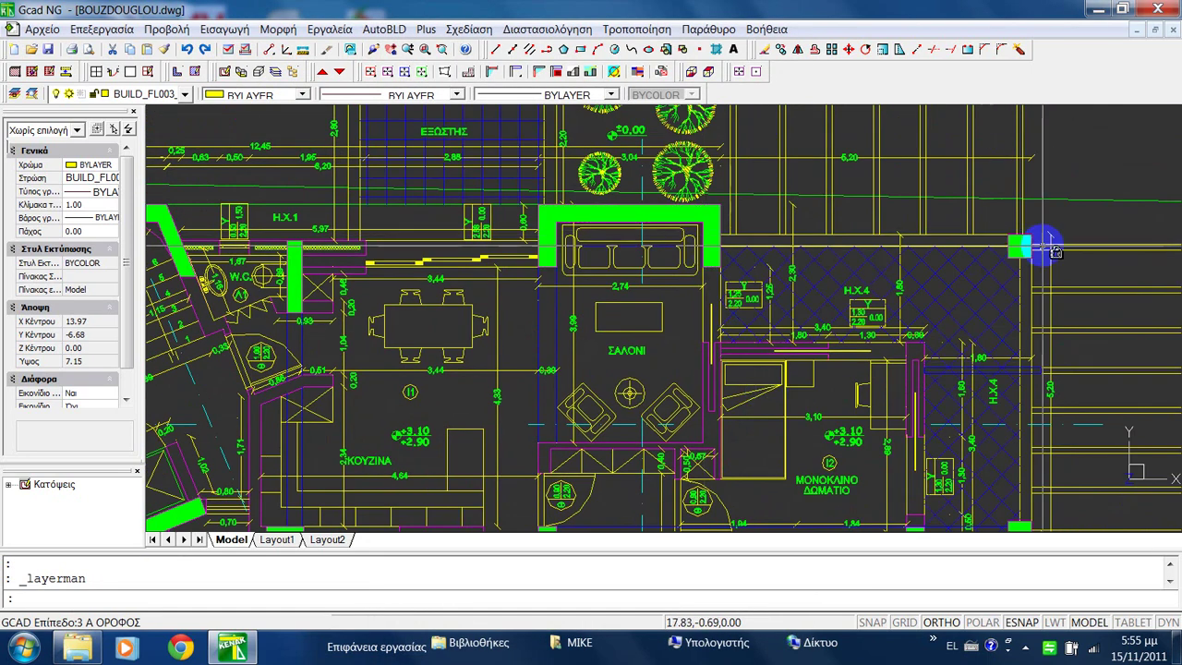
middle_click_drag(777, 233, 828, 284)
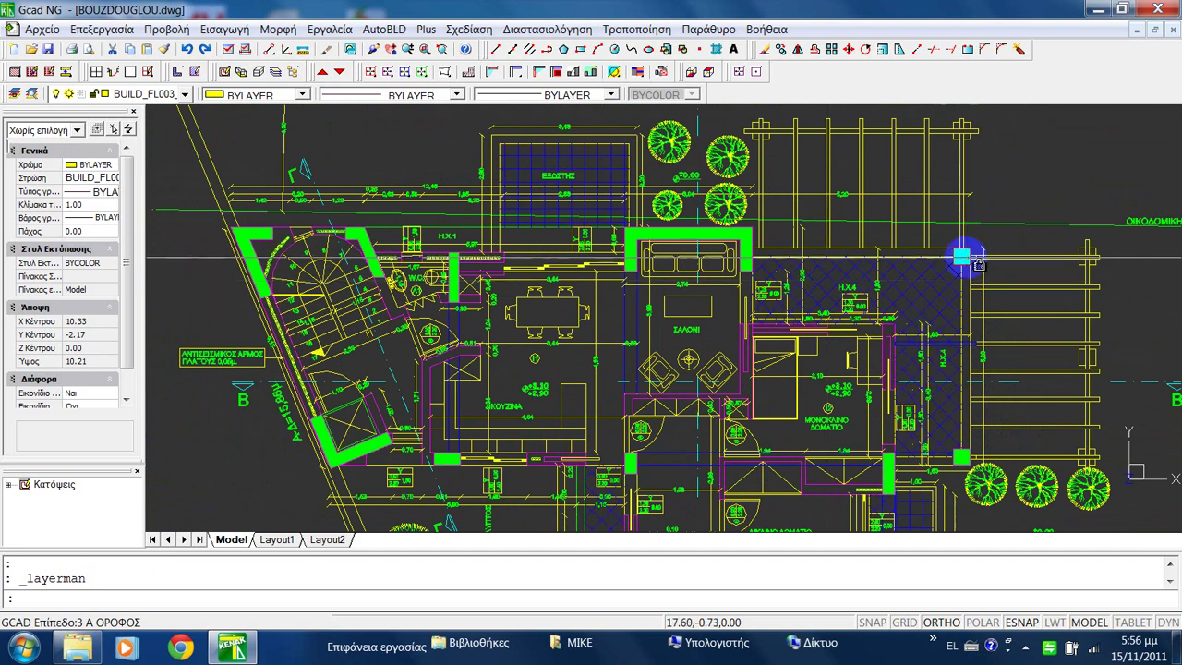
scroll(784, 327, "up", 3)
scroll(846, 335, "down", 4)
scroll(901, 347, "up", 2)
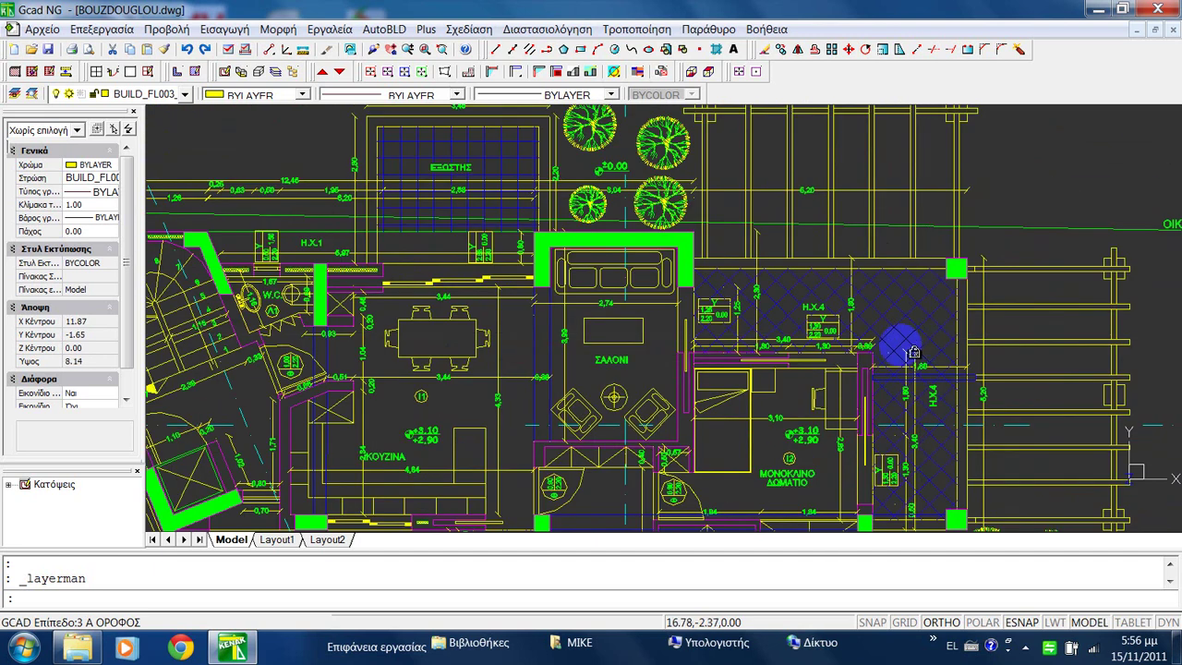
mouse_move(912, 351)
middle_mouse_down()
mouse_move(836, 241)
mouse_move(825, 179)
mouse_move(849, 206)
mouse_move(870, 203)
mouse_move(803, 365)
mouse_move(810, 333)
middle_mouse_up()
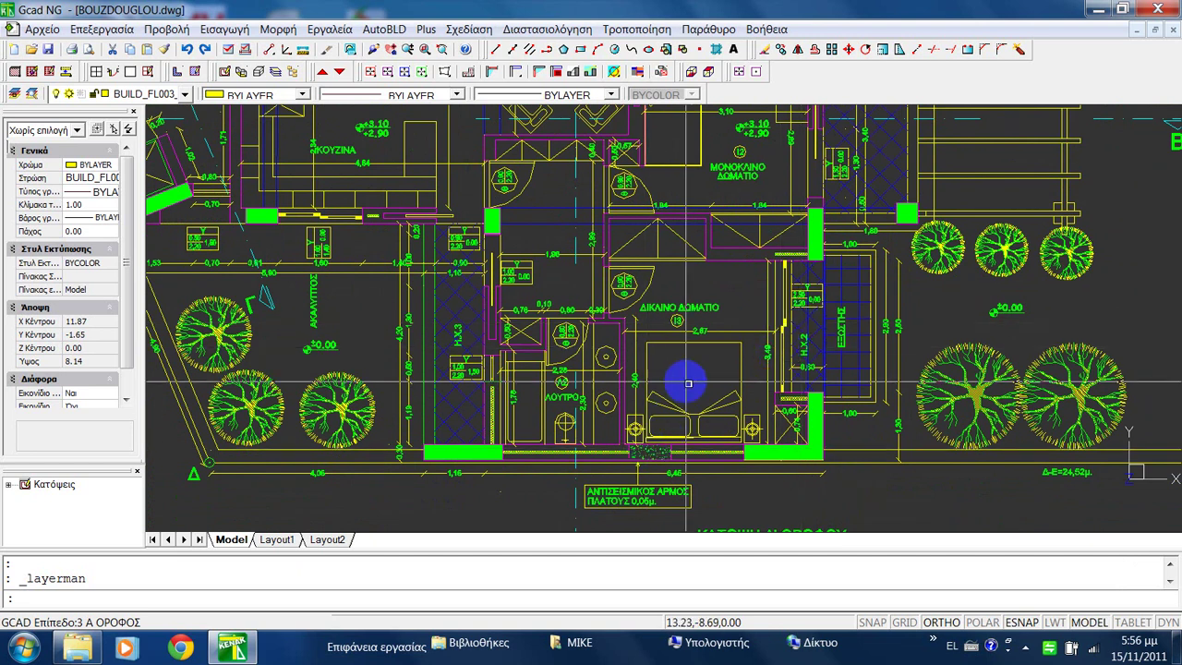
scroll(681, 377, "down", 2)
mouse_move(533, 317)
middle_mouse_down()
mouse_move(600, 355)
mouse_move(635, 358)
middle_mouse_up()
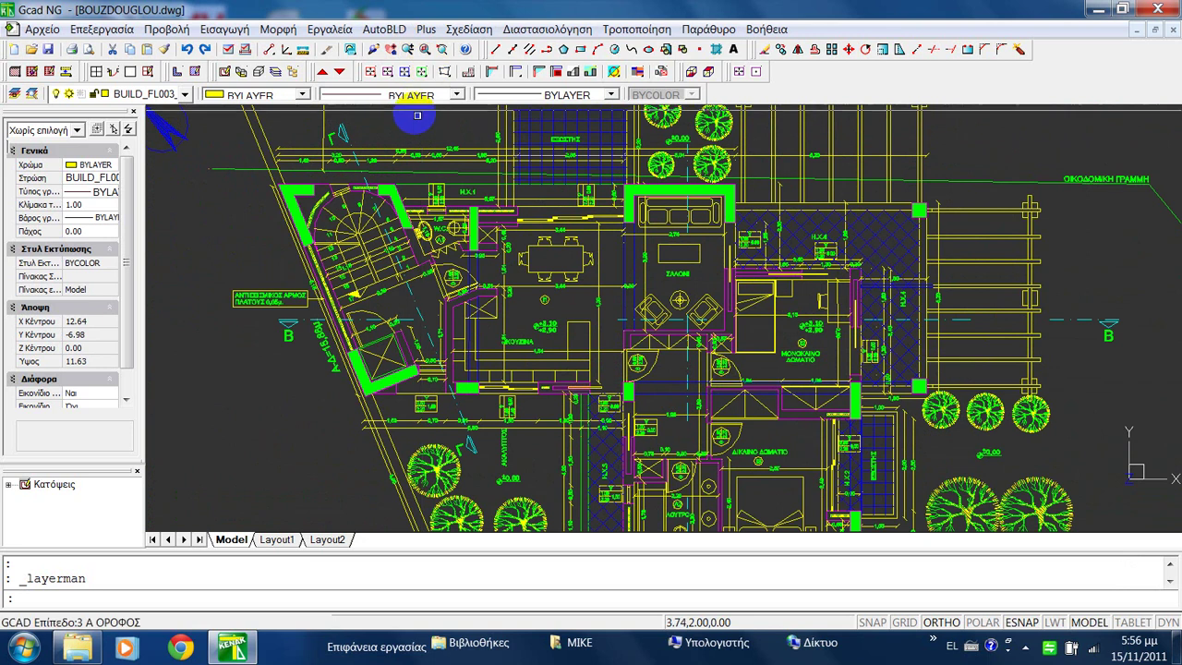
Switch down to the ground-floor level and hide the XRef with the layer manager.
left_click(339, 74)
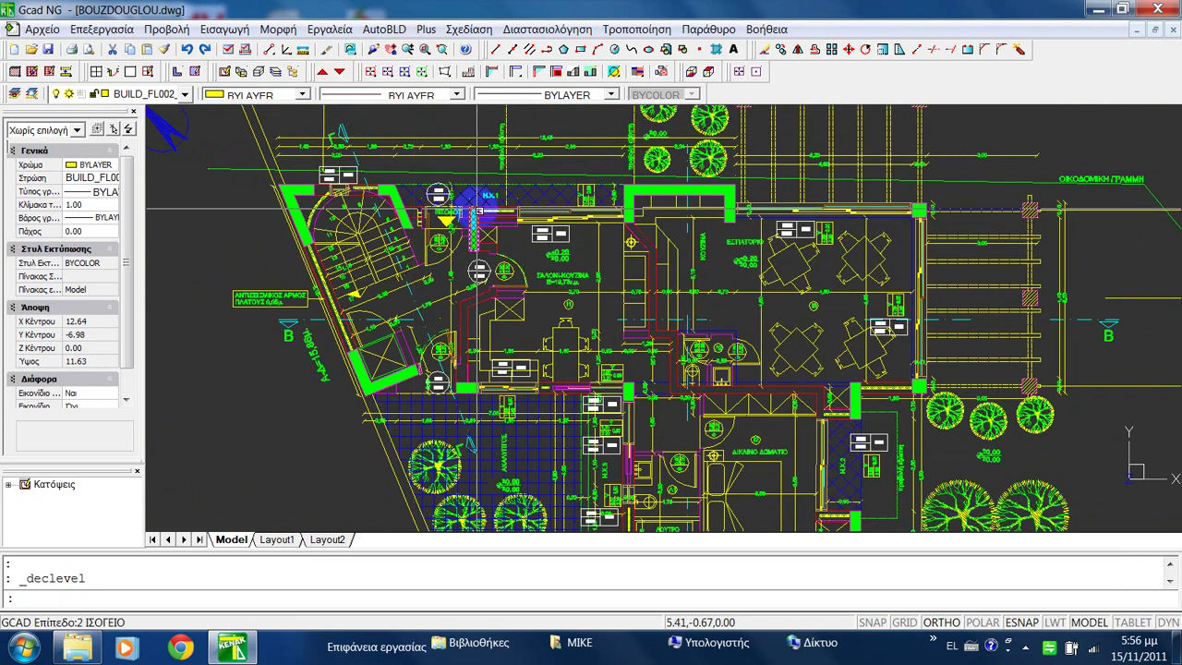
left_click(275, 73)
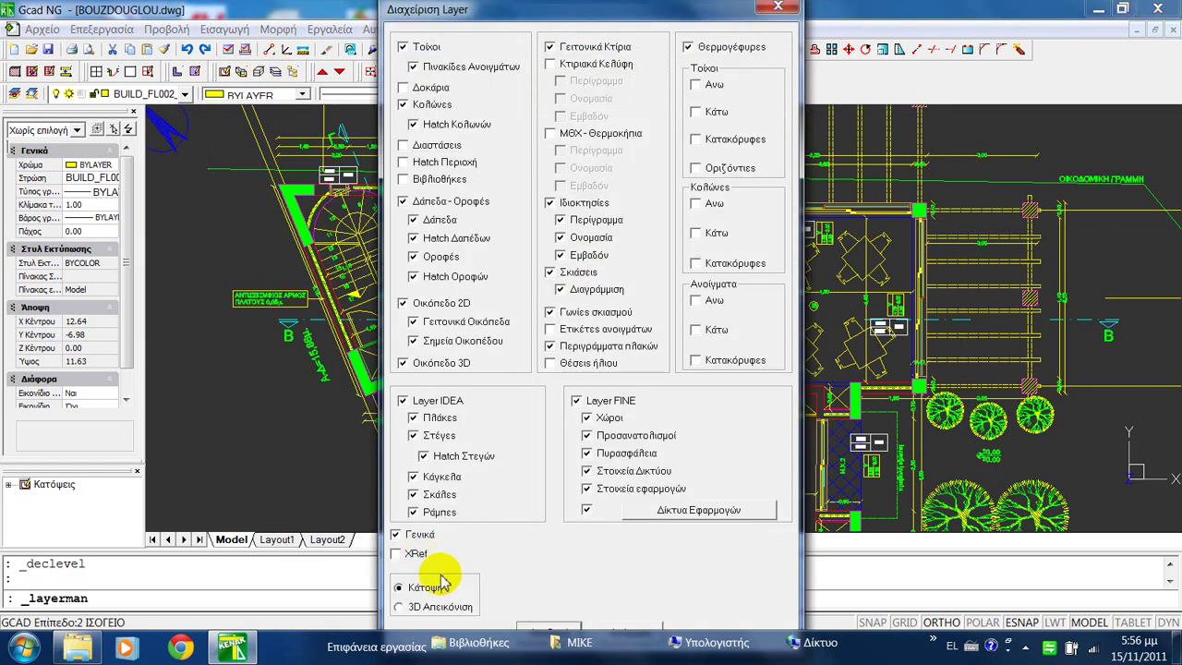
left_click(565, 630)
Examine how the inserted columns meet the walls and openings across the ground-floor plan.
scroll(416, 303, "up", 3)
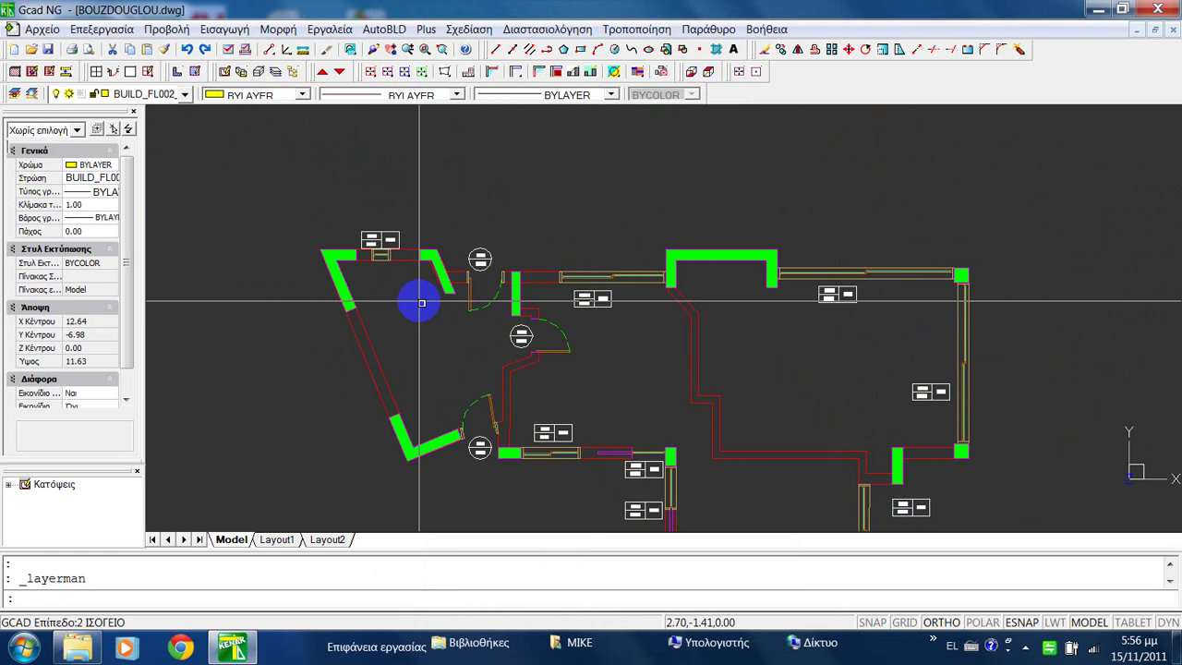
scroll(490, 322, "up", 3)
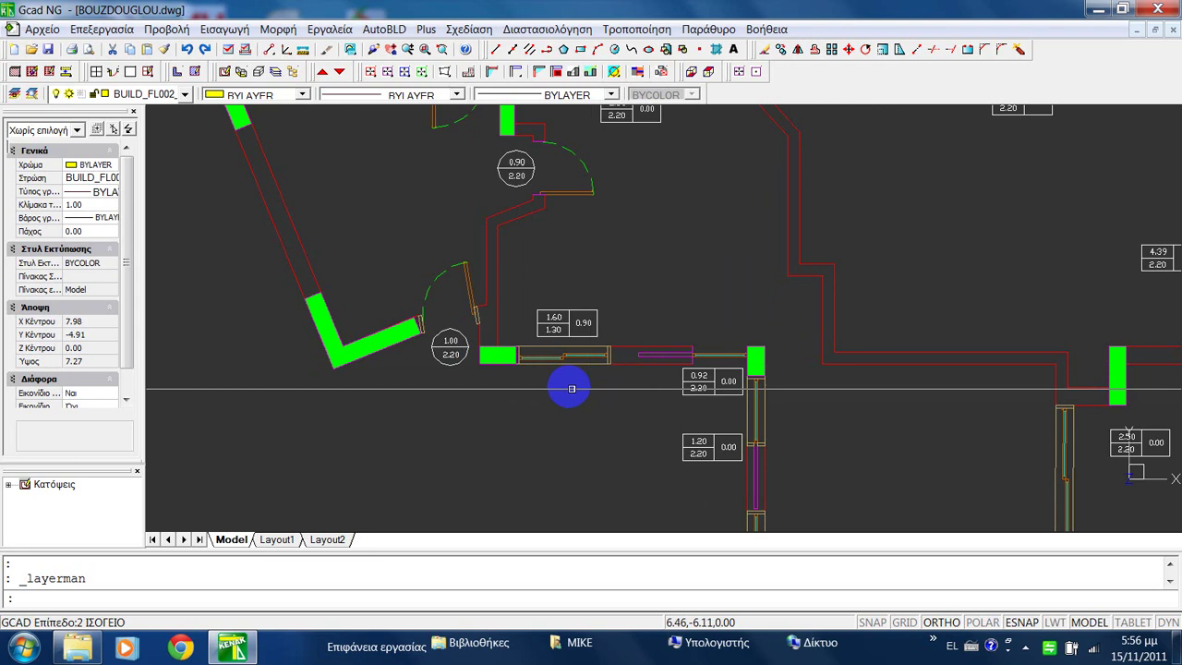
scroll(565, 383, "down", 3)
scroll(825, 396, "up", 3)
scroll(825, 391, "up", 3)
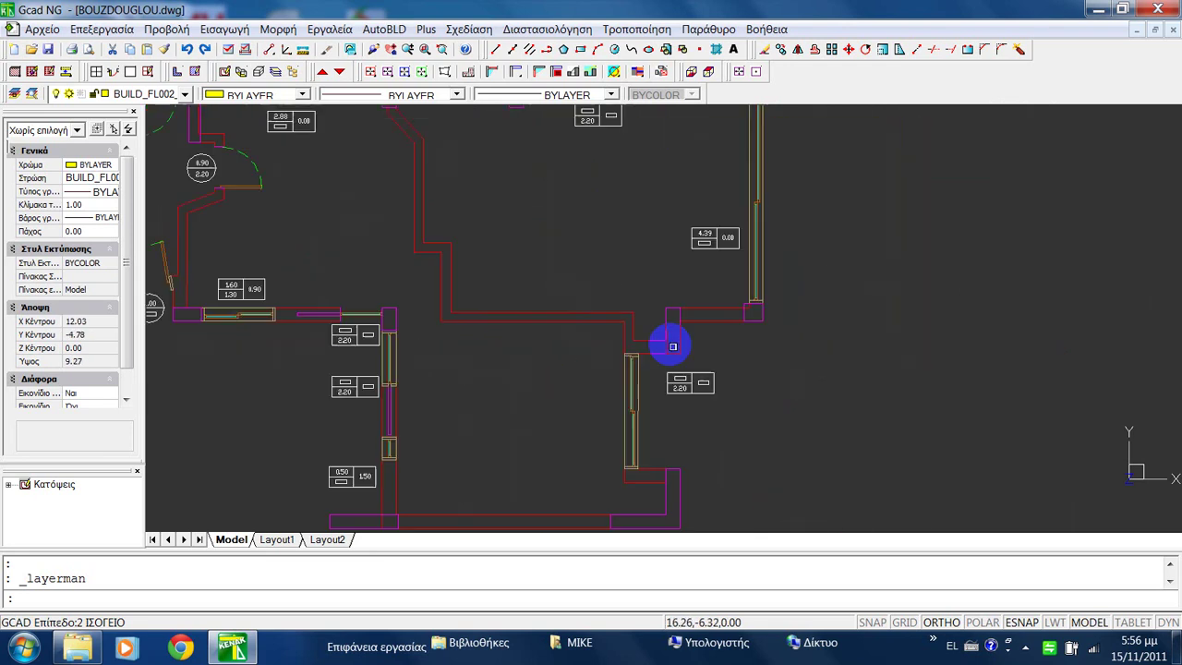
scroll(663, 311, "up", 10)
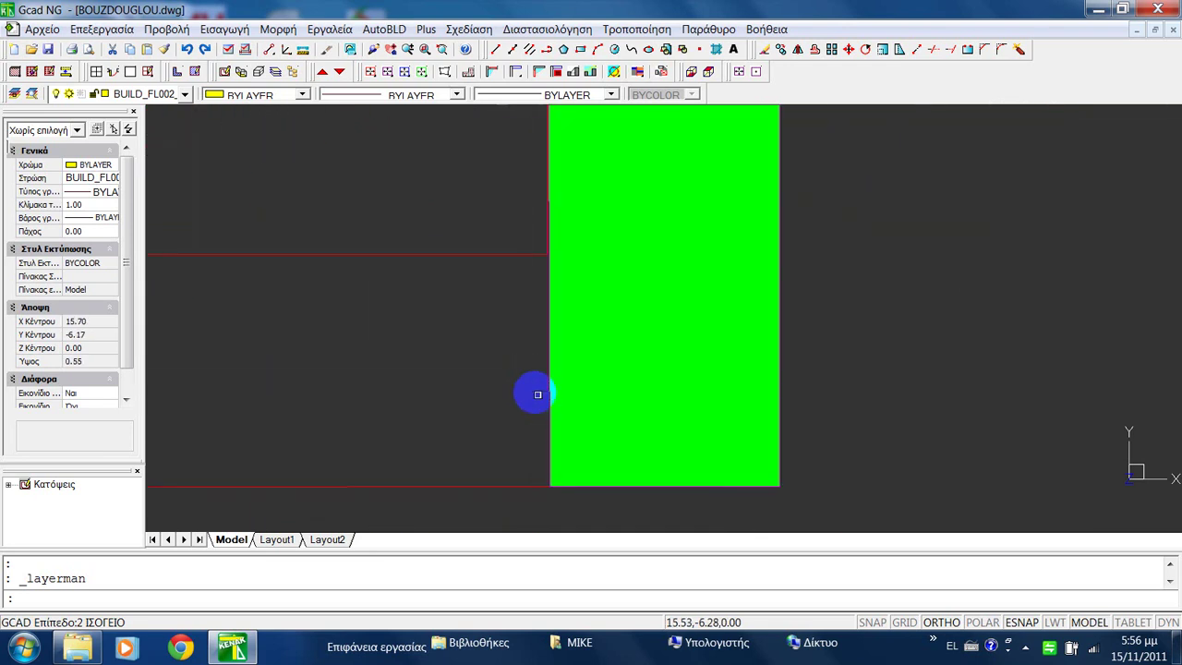
scroll(572, 356, "down", 2)
scroll(581, 360, "down", 3)
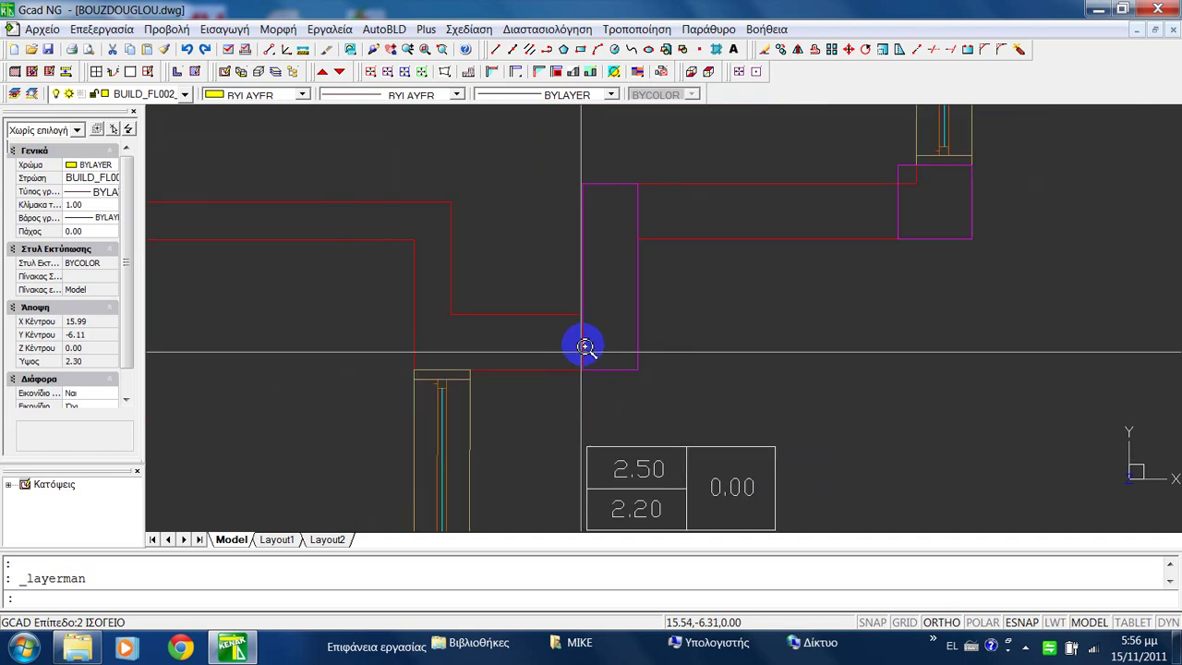
View the properties and beam settings of the short exterior wall between the two eastern columns, then cancel both dialogs.
left_click(650, 297)
double_click(650, 297)
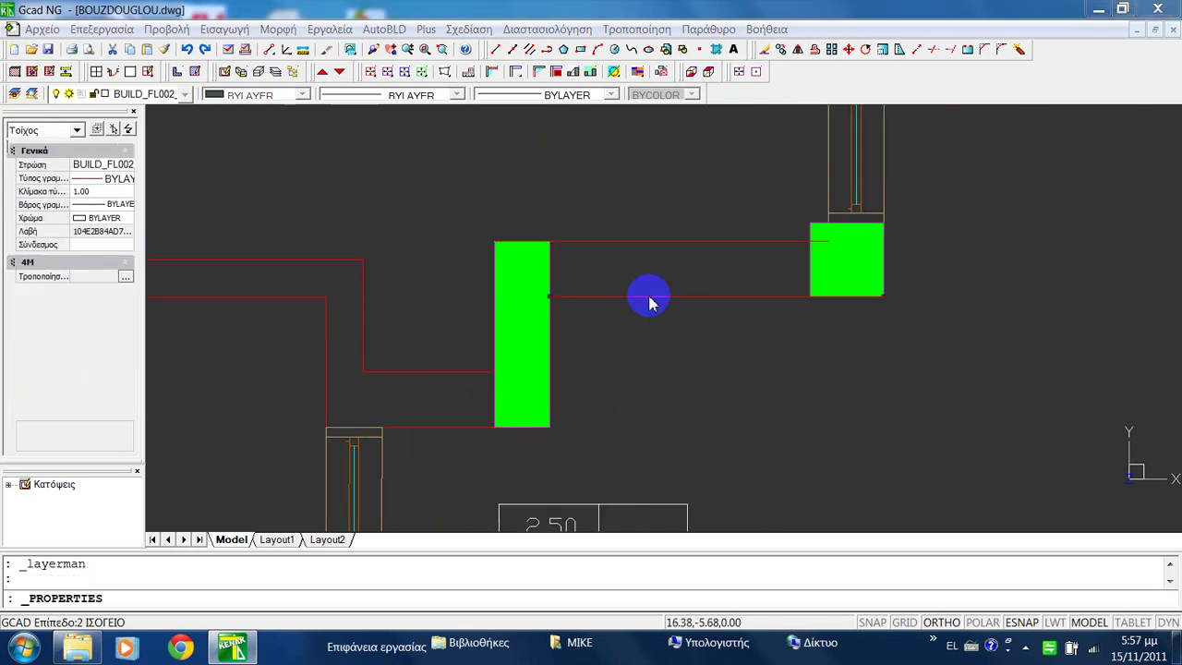
left_click(726, 328)
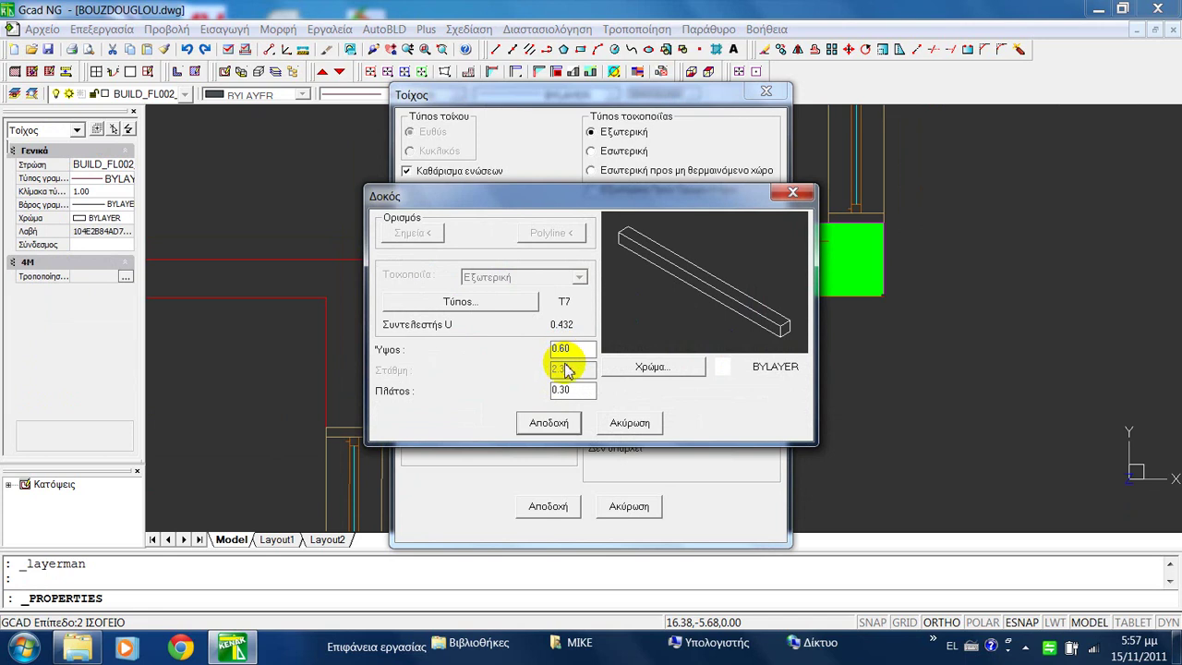
left_click(625, 423)
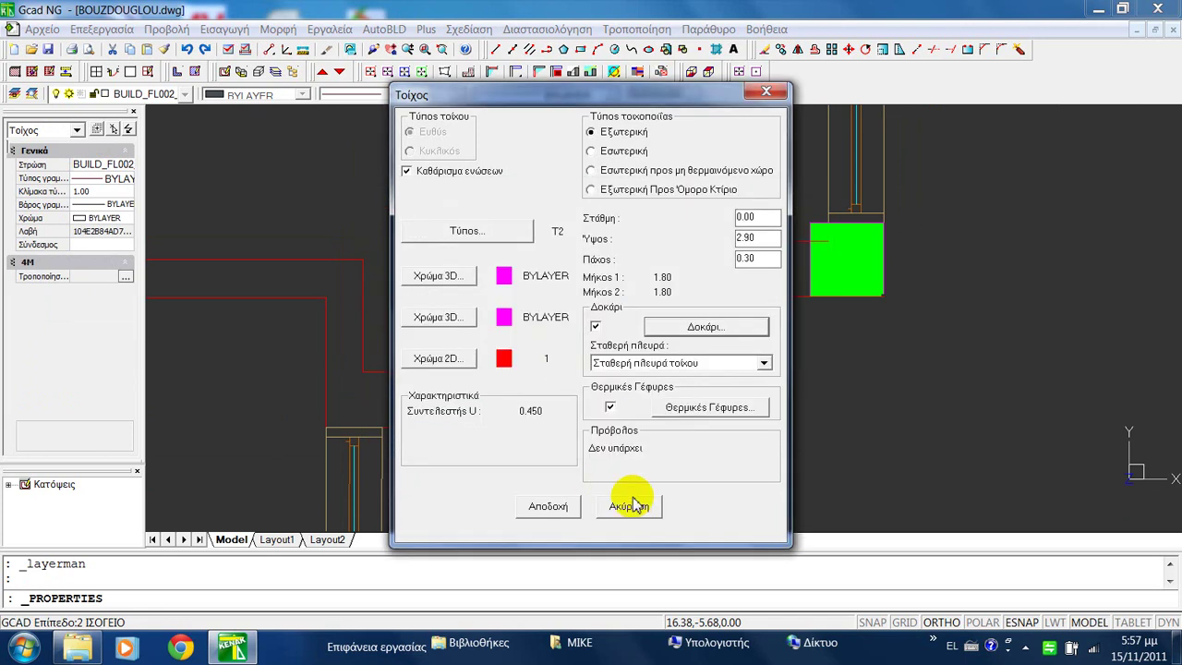
left_click(630, 504)
Inspect the thermal bridges of the small column beside the 0.92 opening, then cancel its properties.
scroll(673, 416, "down", 4)
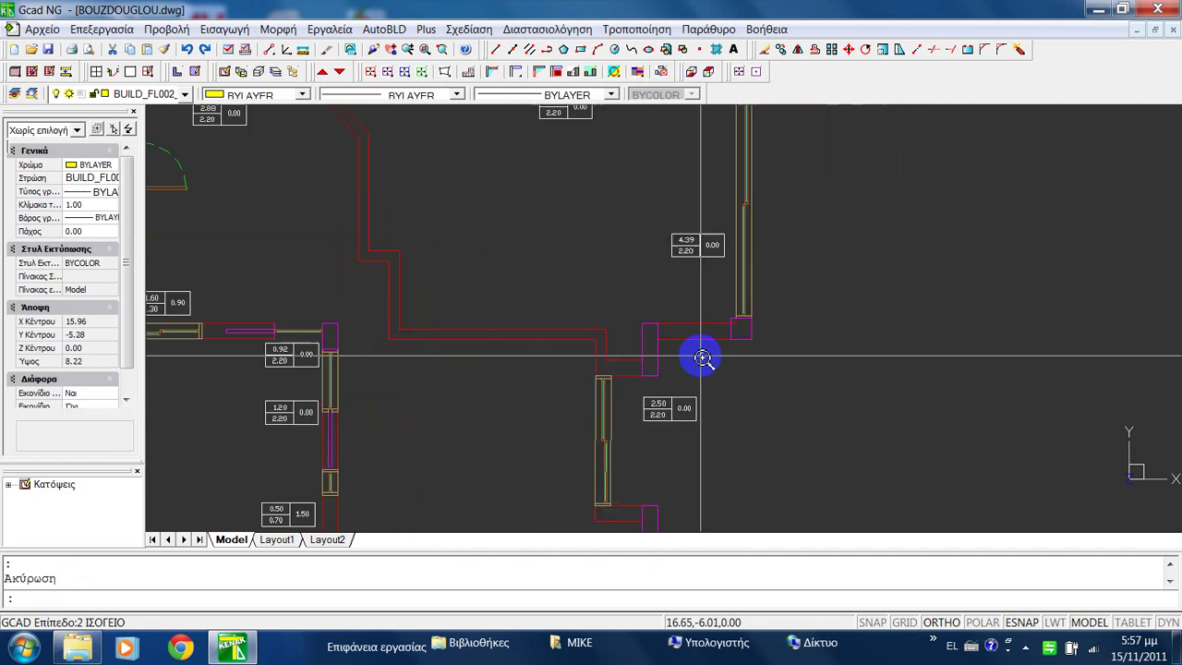
scroll(694, 334, "up", 1)
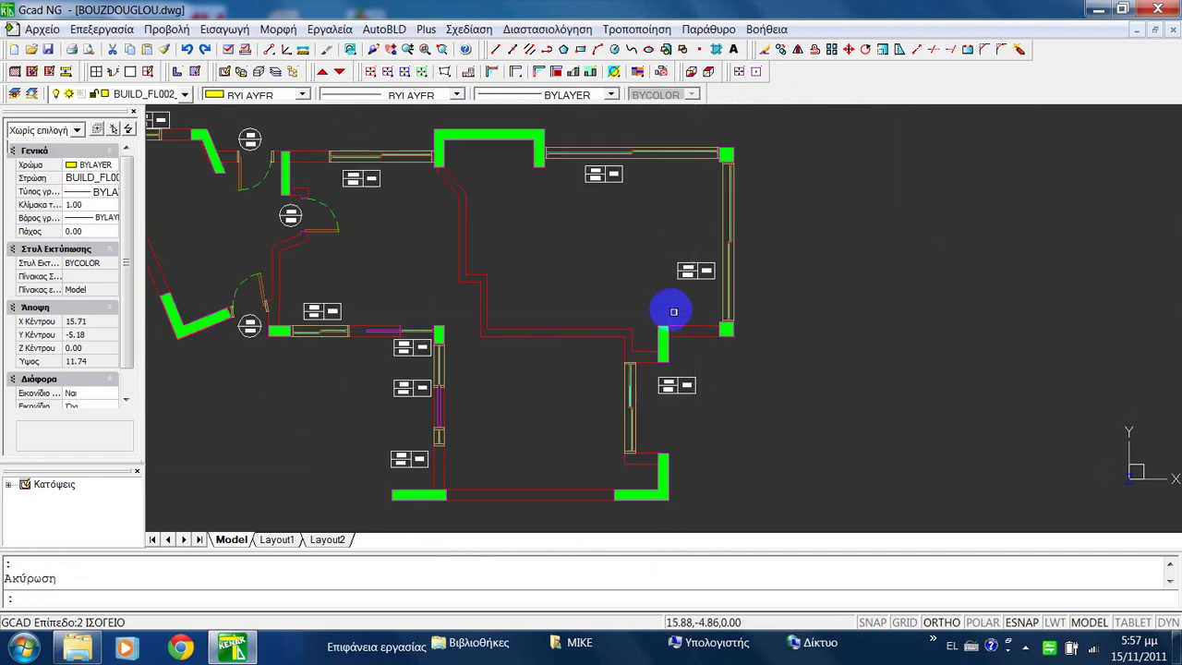
middle_click_drag(667, 304, 703, 344)
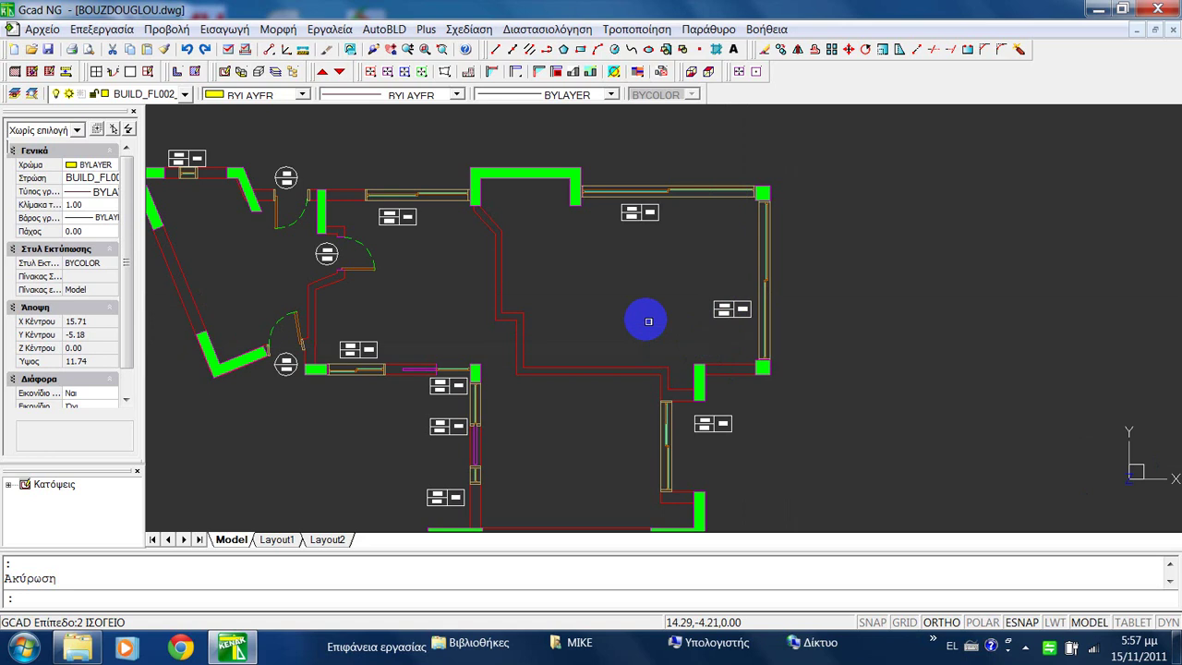
scroll(649, 285, "down", 3)
scroll(646, 290, "up", 2)
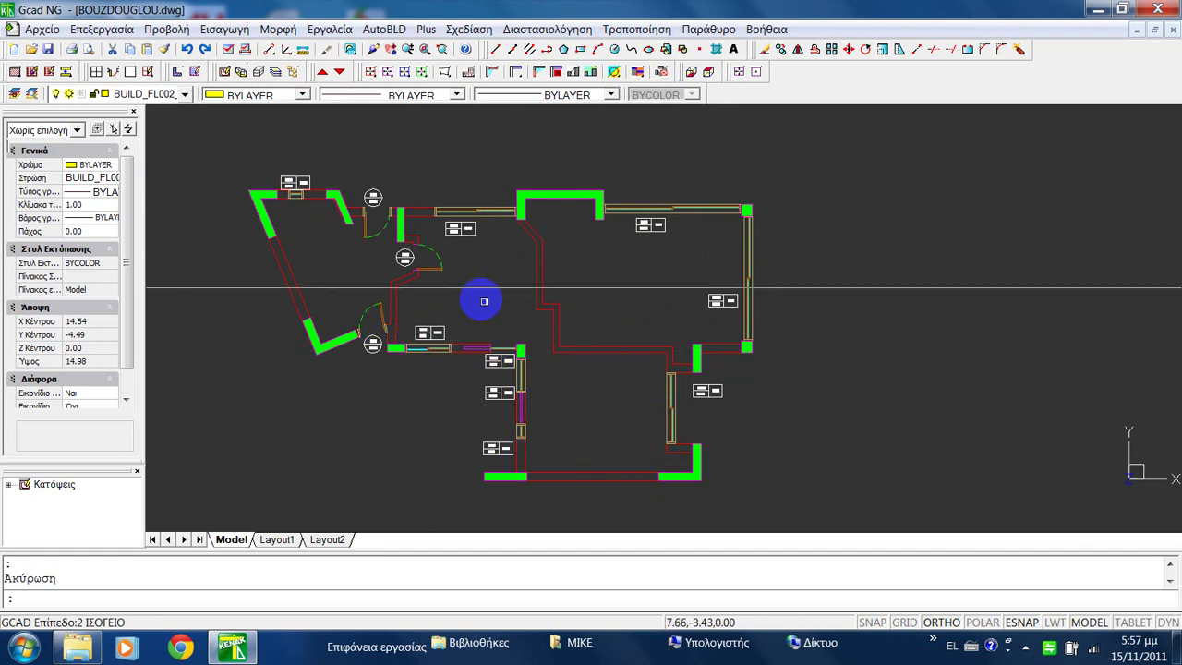
scroll(511, 333, "up", 3)
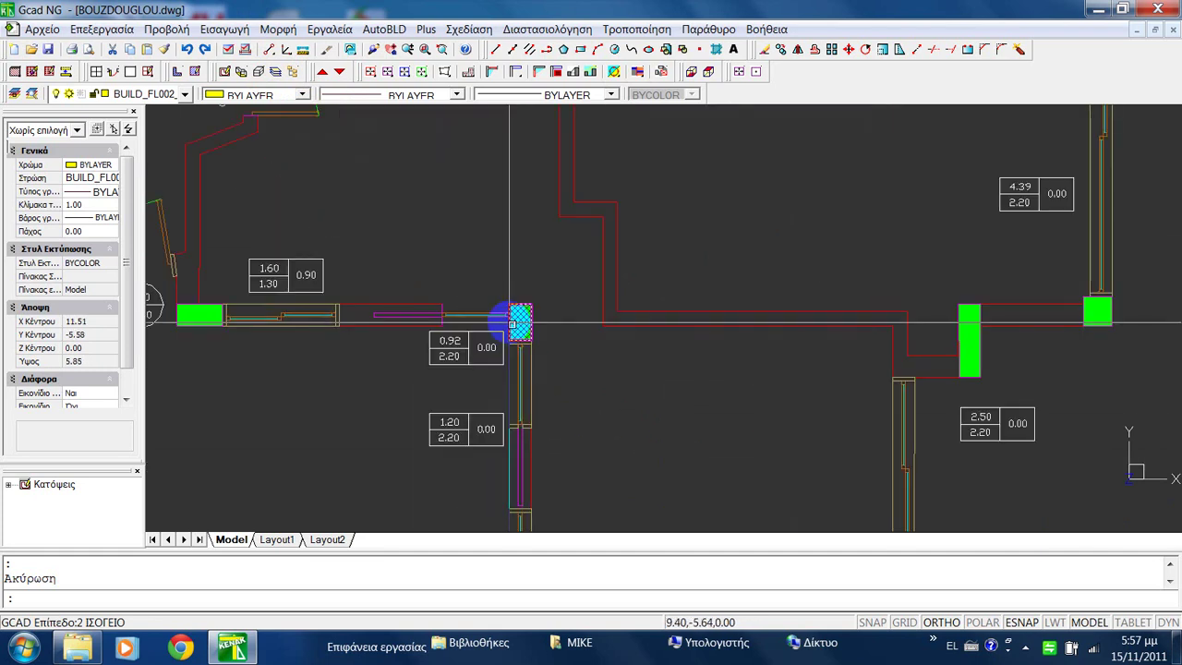
scroll(510, 321, "up", 2)
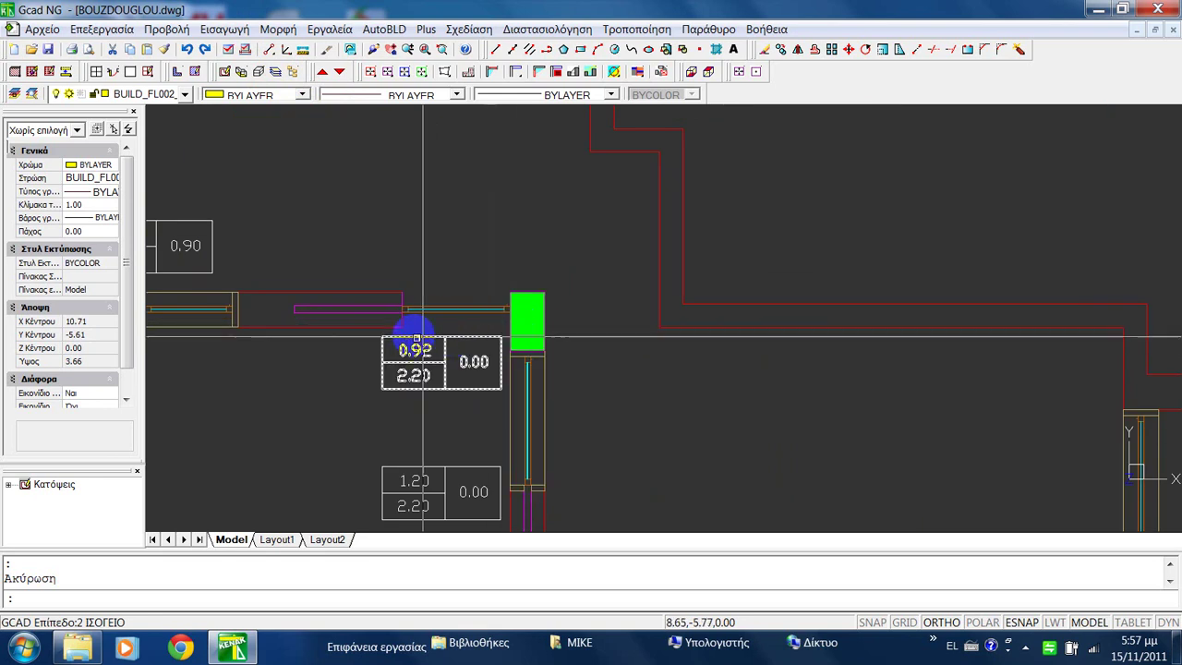
double_click(546, 296)
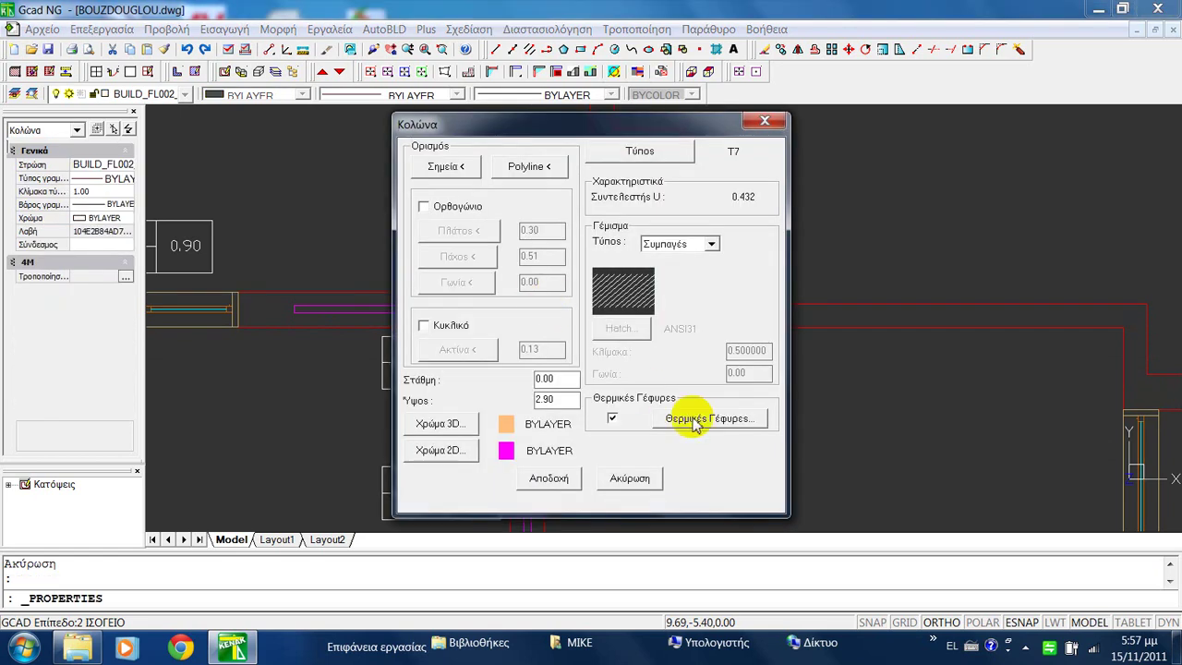
left_click(690, 418)
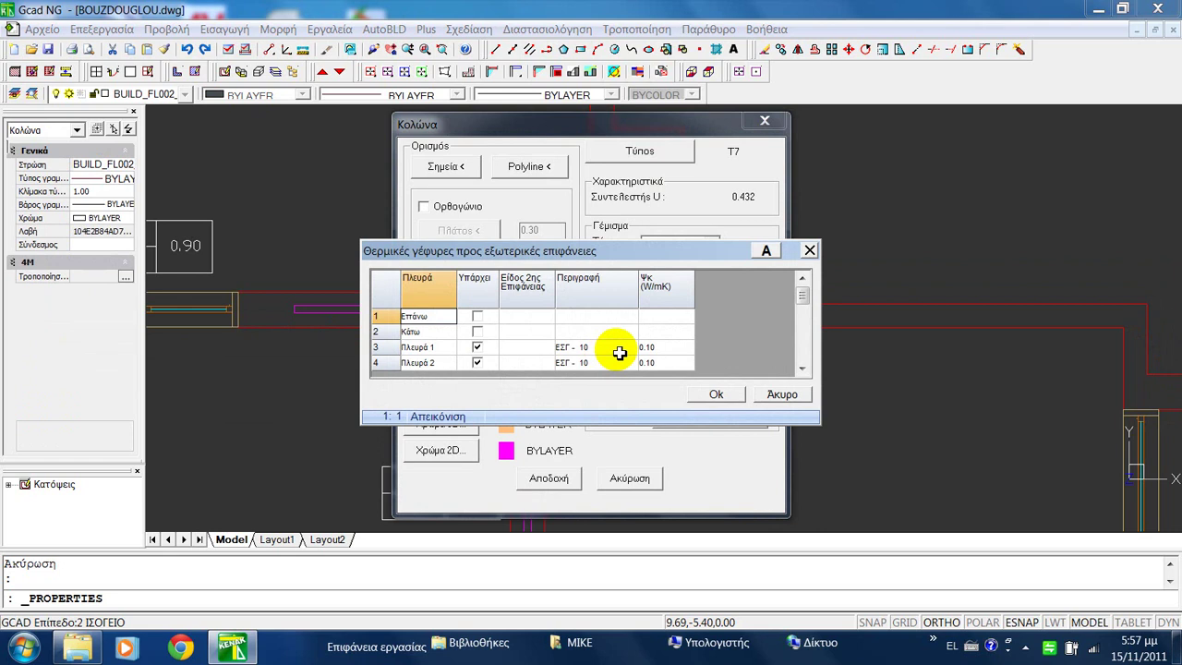
left_click(781, 394)
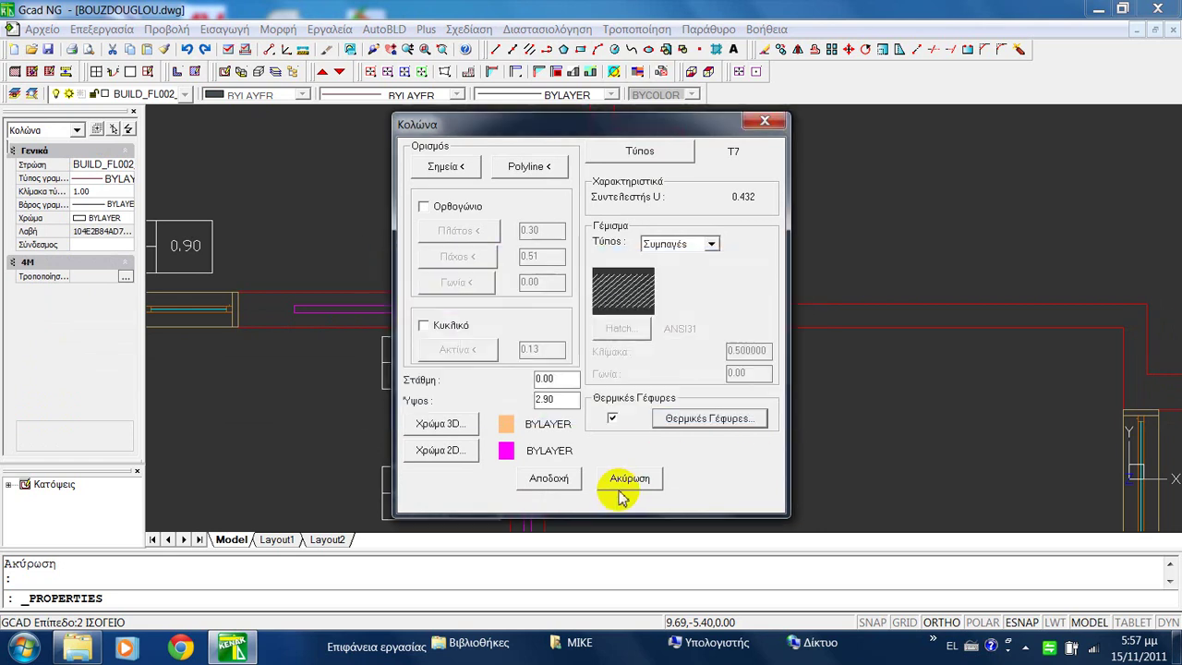
left_click(627, 477)
Inspect the thermal bridge settings of the lower L-shaped staircase column, then cancel and deselect it.
scroll(690, 268, "down", 3)
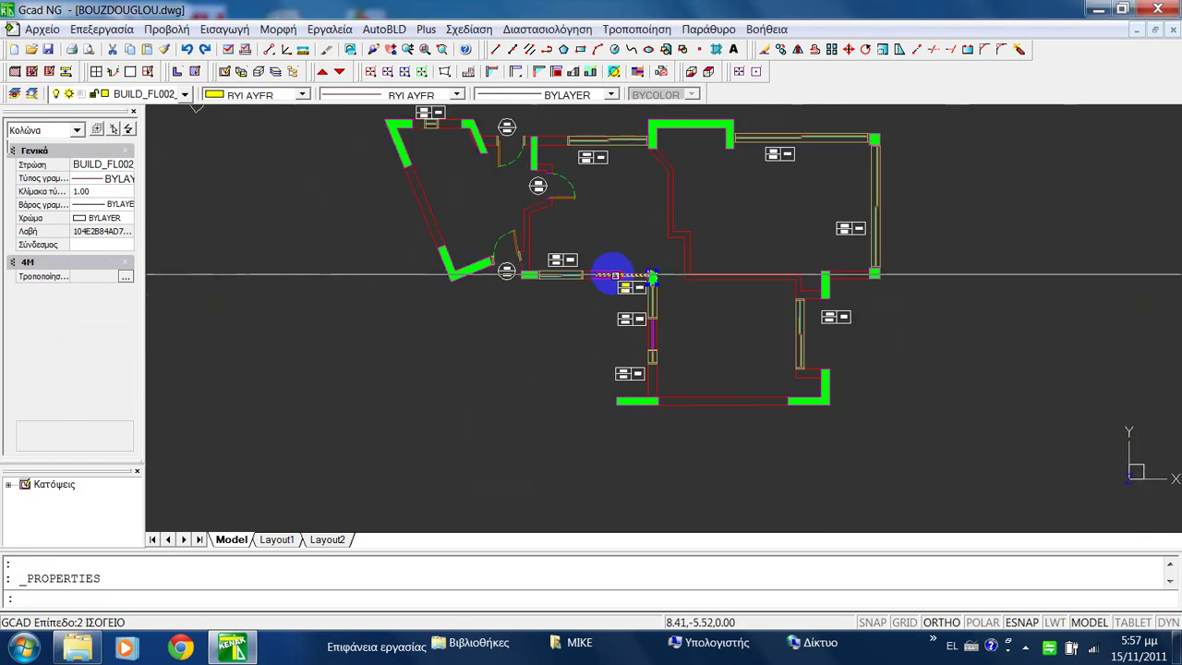
key("Escape")
double_click(477, 275)
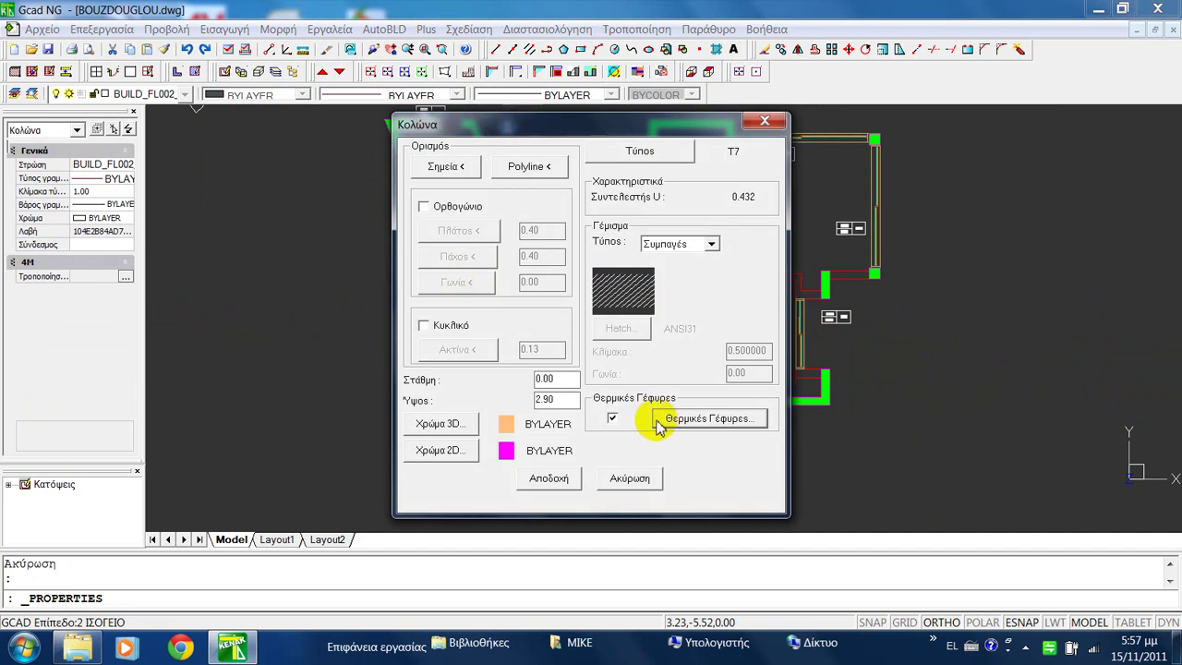
left_click(658, 421)
key("Escape")
key("Escape")
key("Escape")
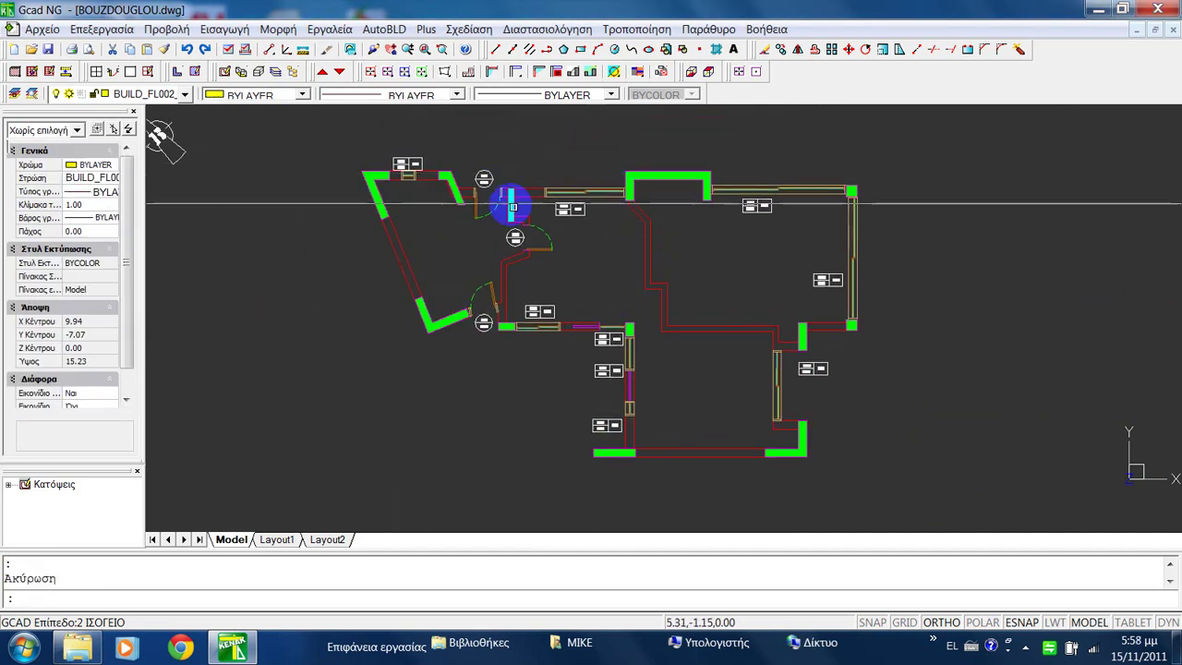
Inspect the thermal bridges of the vertical rectangular column between the two upper doors, then cancel its properties.
double_click(514, 203)
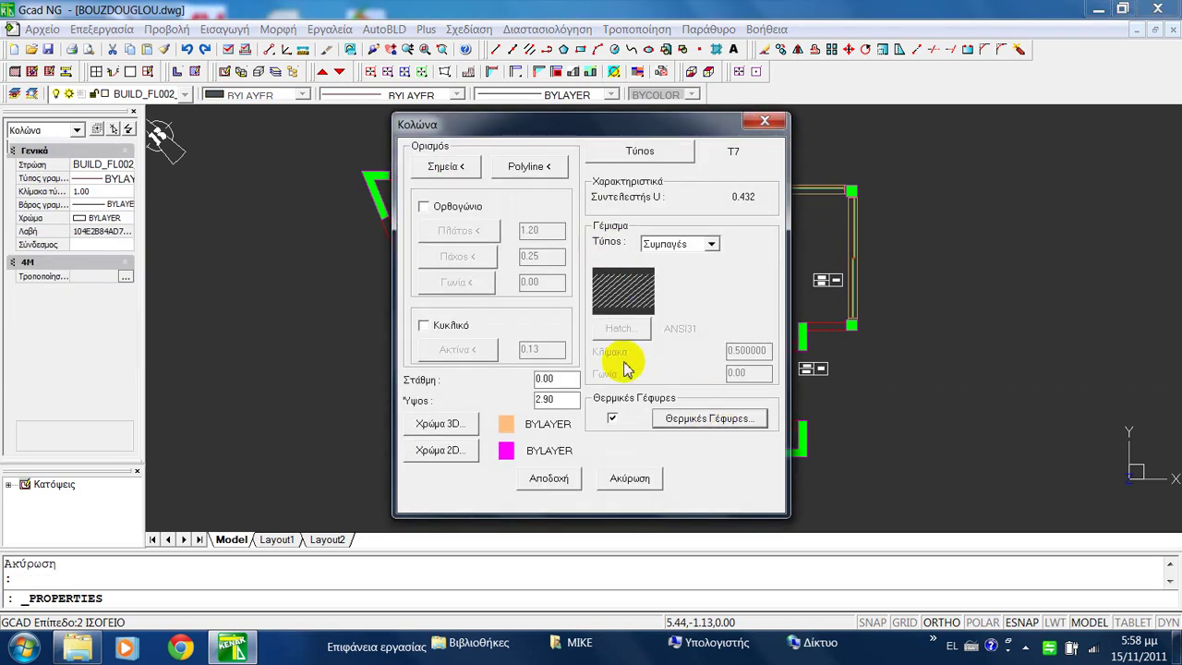
left_click(781, 395)
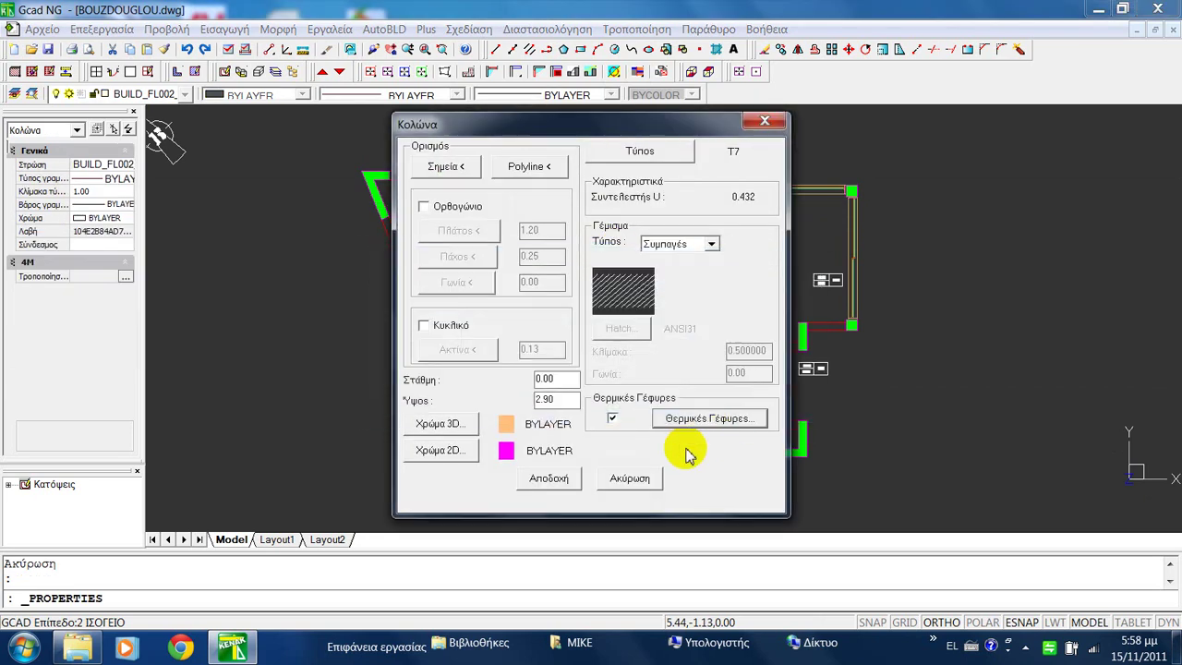
left_click(637, 478)
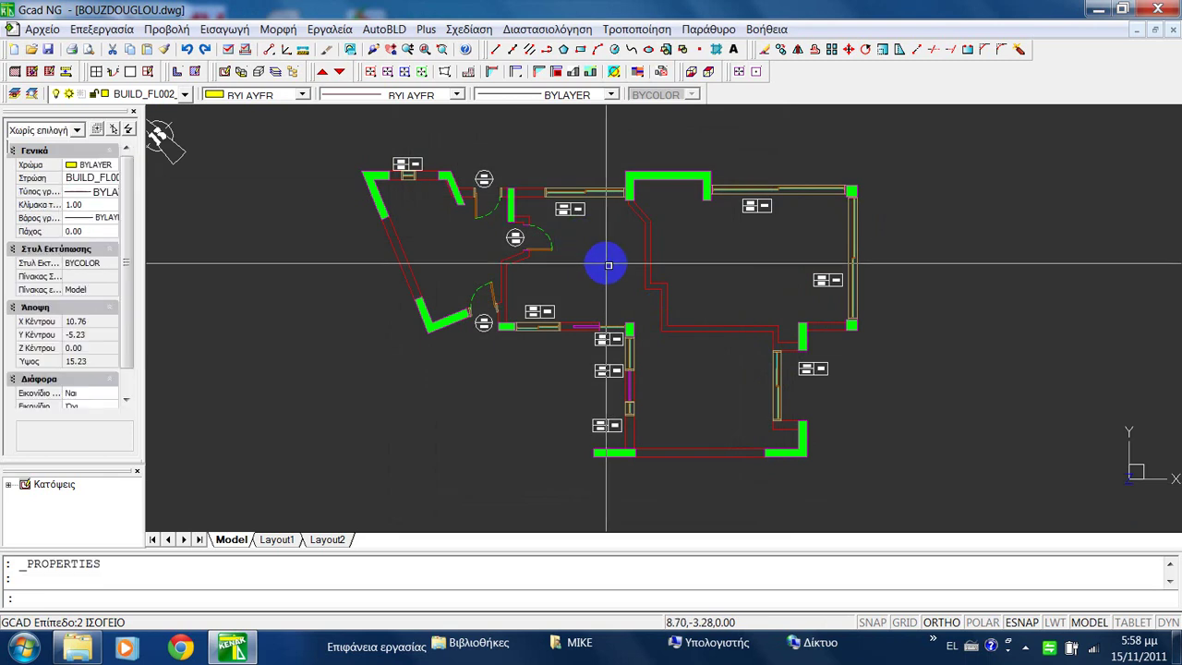
key("Escape")
Inspect the thermal bridges of the slanted upper staircase column, then cancel and deselect it.
double_click(458, 201)
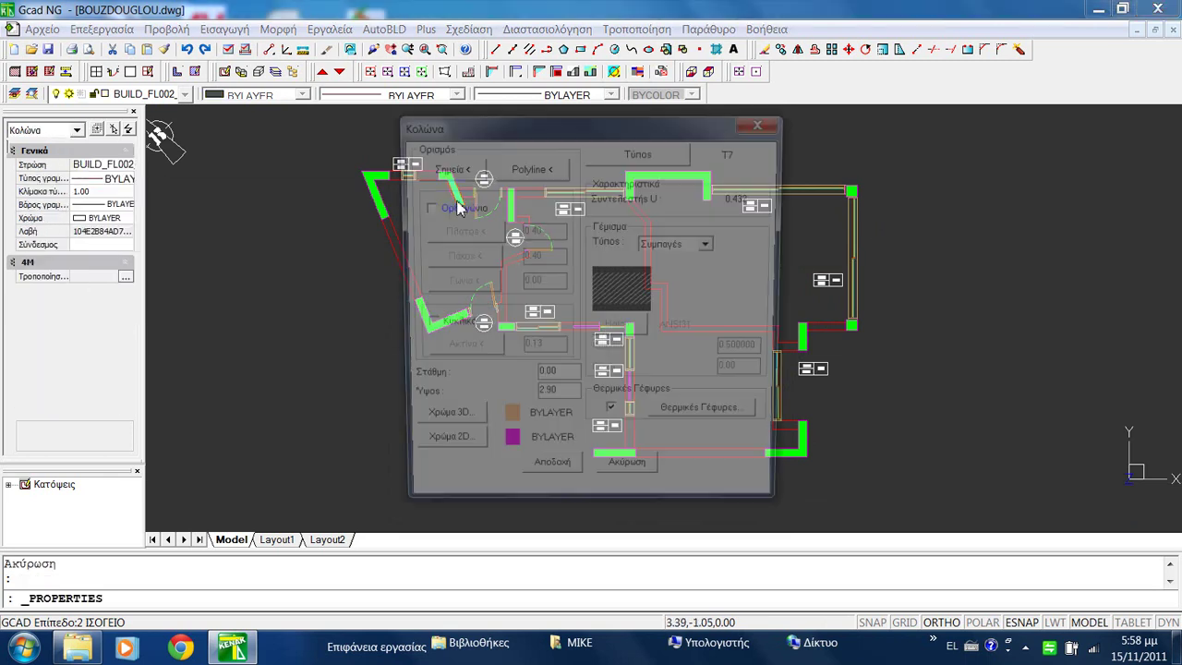
left_click(707, 419)
left_click(701, 392)
key("Escape")
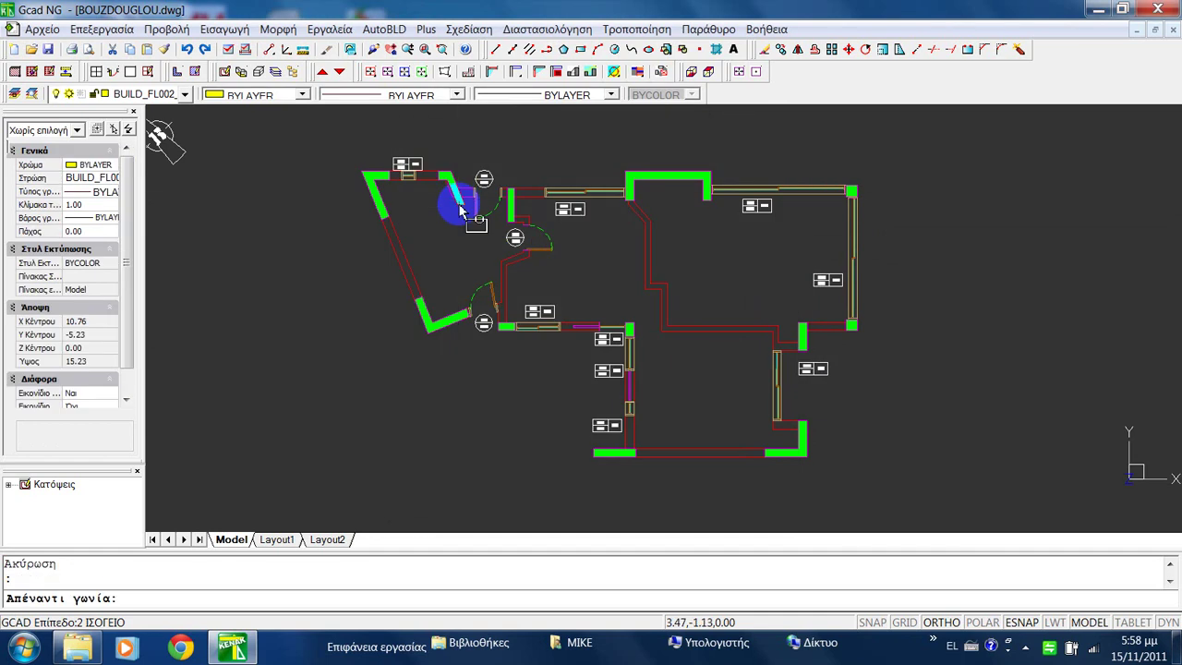
Select the three staircase columns and the five columns around the lower exterior walls, and open their shared properties.
left_click(456, 201)
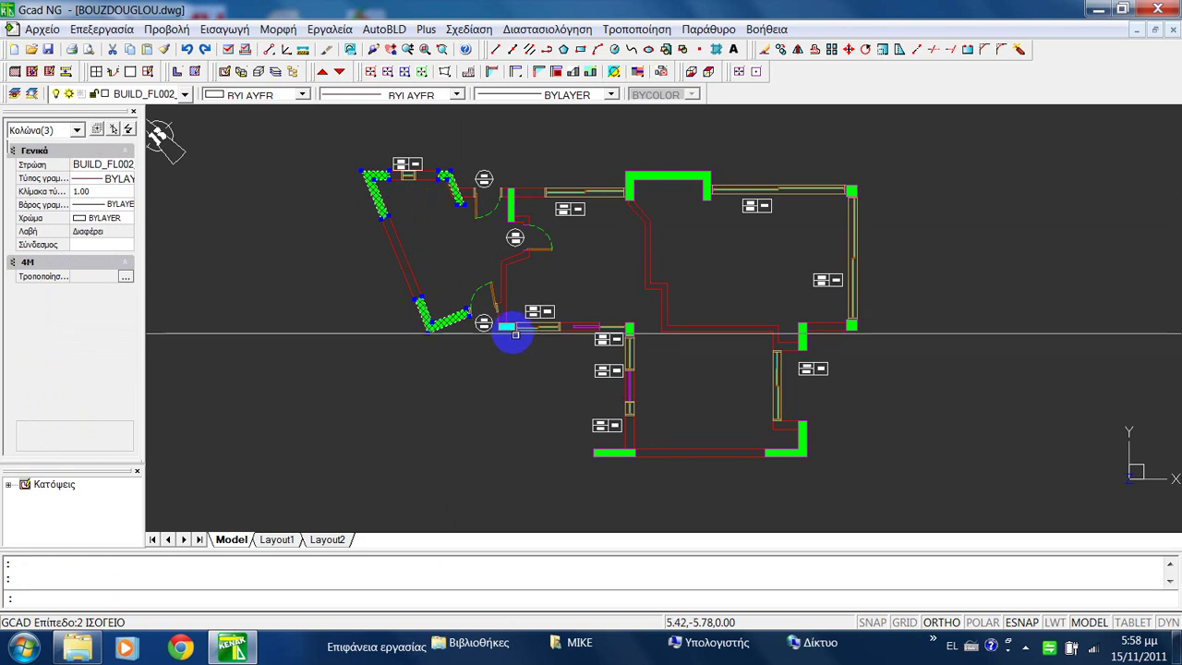
left_click(507, 326)
left_click(627, 325)
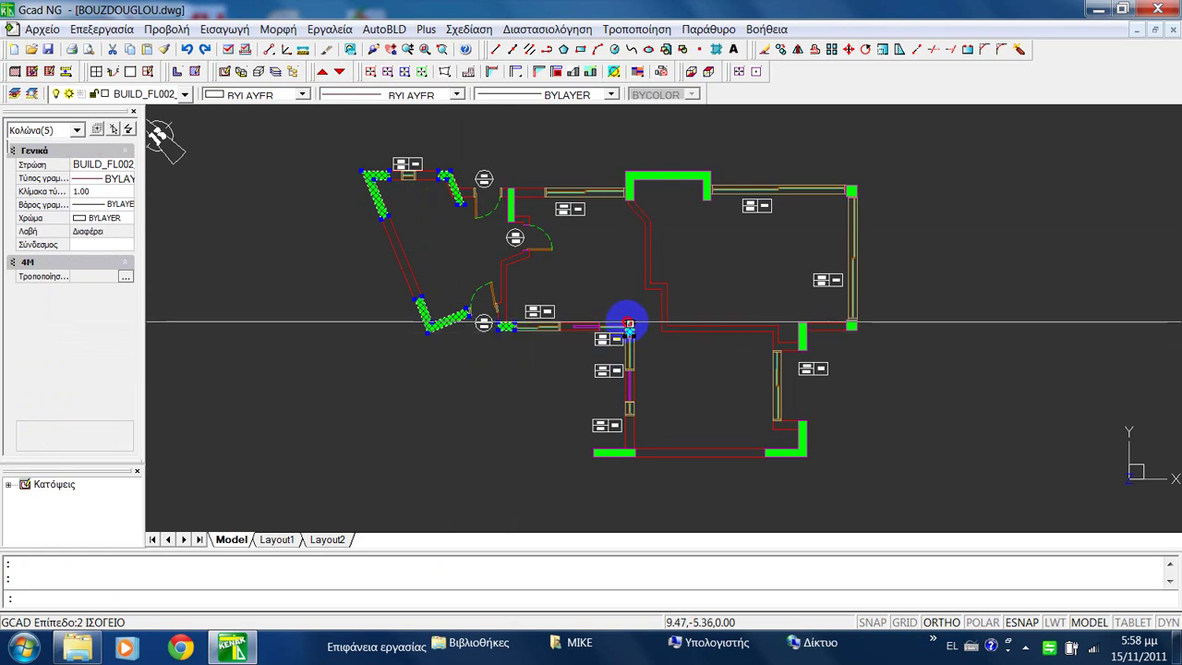
left_click(589, 458)
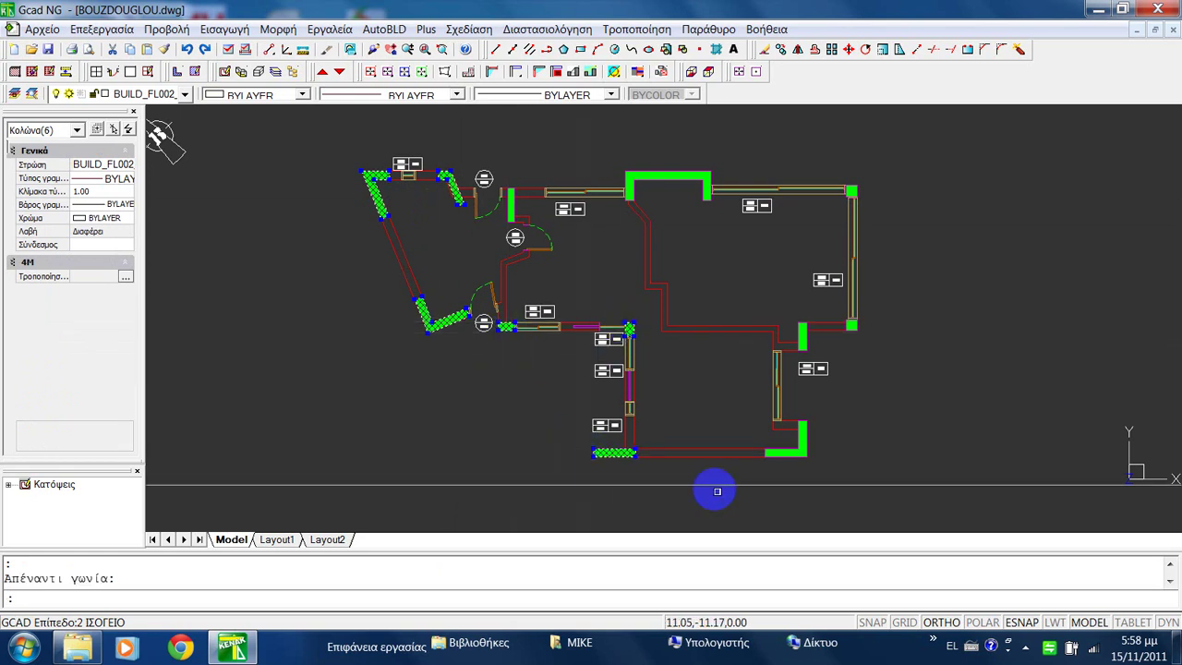
left_click(808, 454)
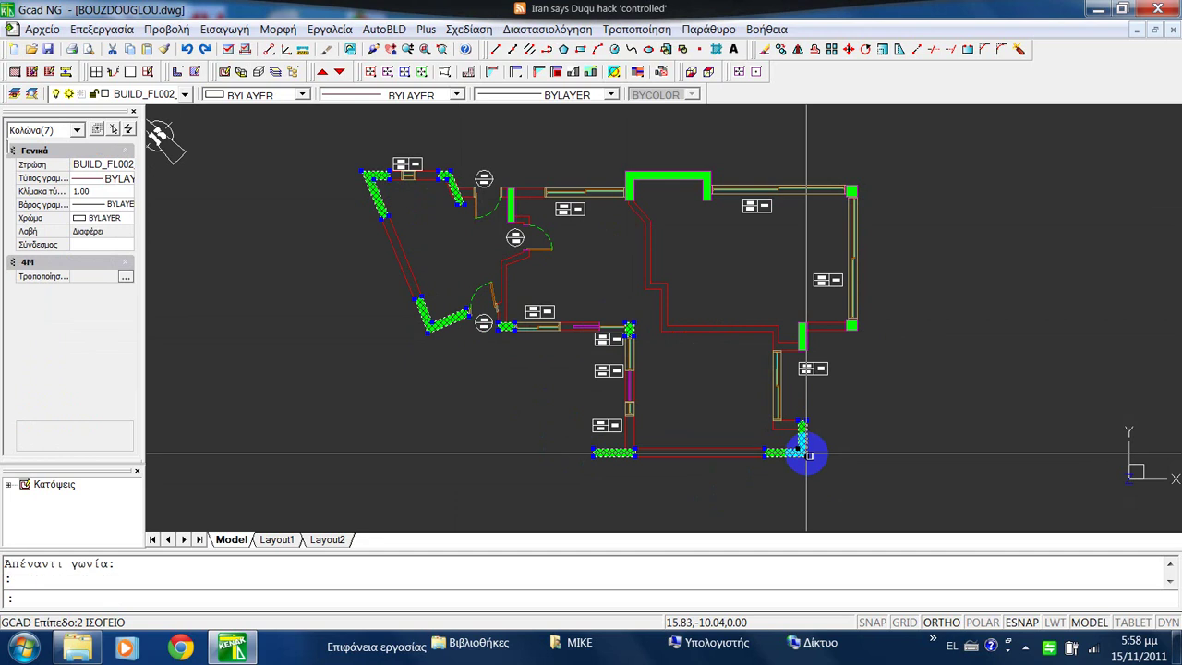
left_click(805, 339)
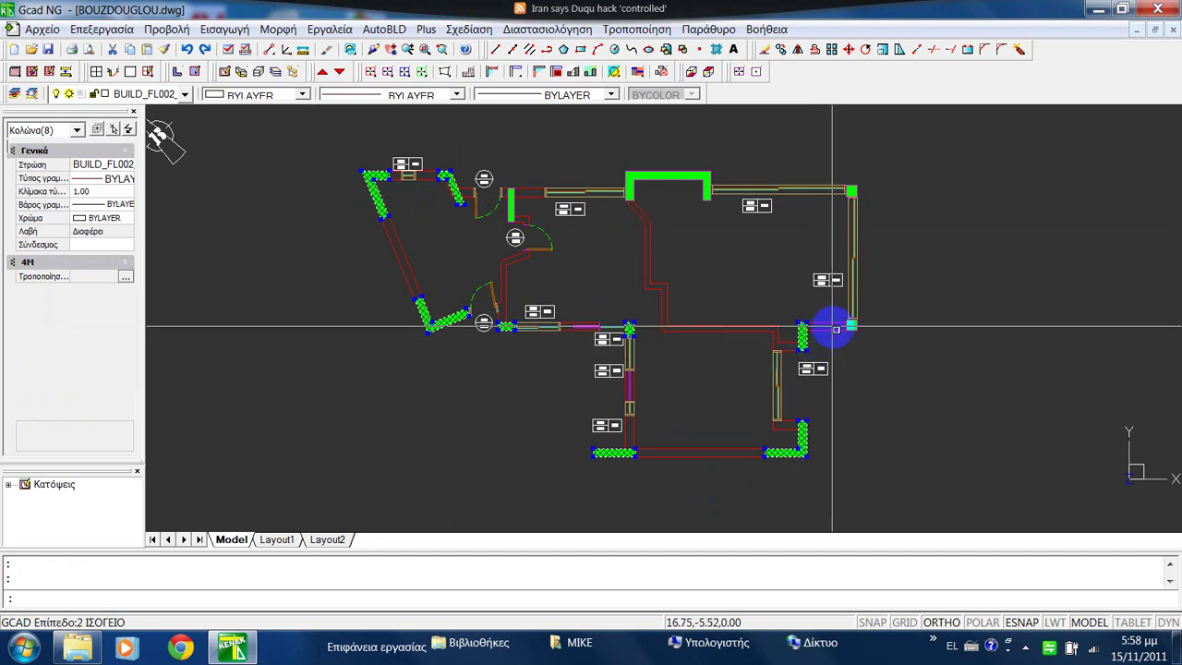
right_click(847, 373)
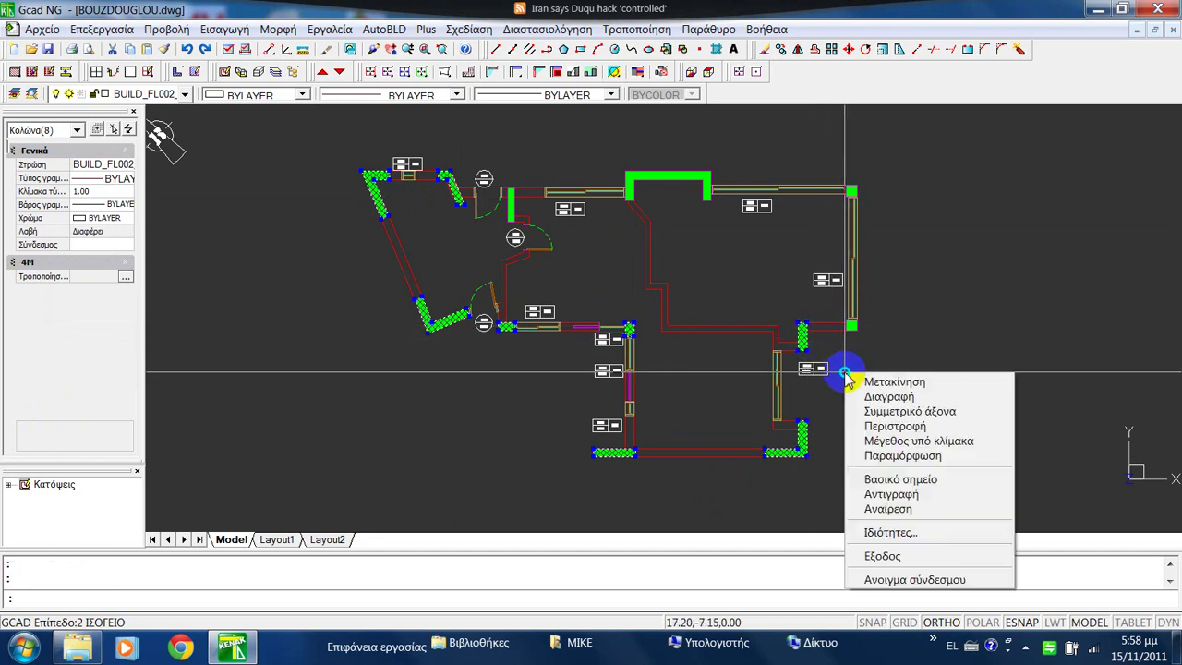
left_click(888, 533)
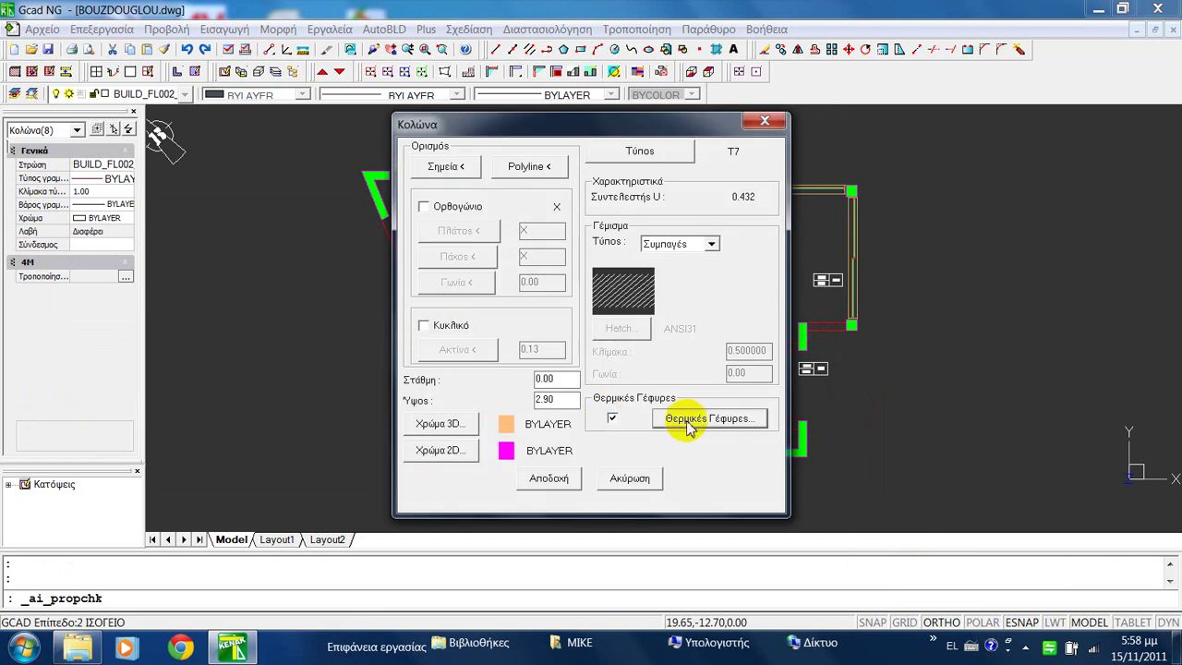
Assign the 100% ΕΔΣ-3 thermal bridge to Πλευρά 1 and Πλευρά 2 of the selected columns, accept and deselect them.
left_click(697, 420)
left_click(619, 347)
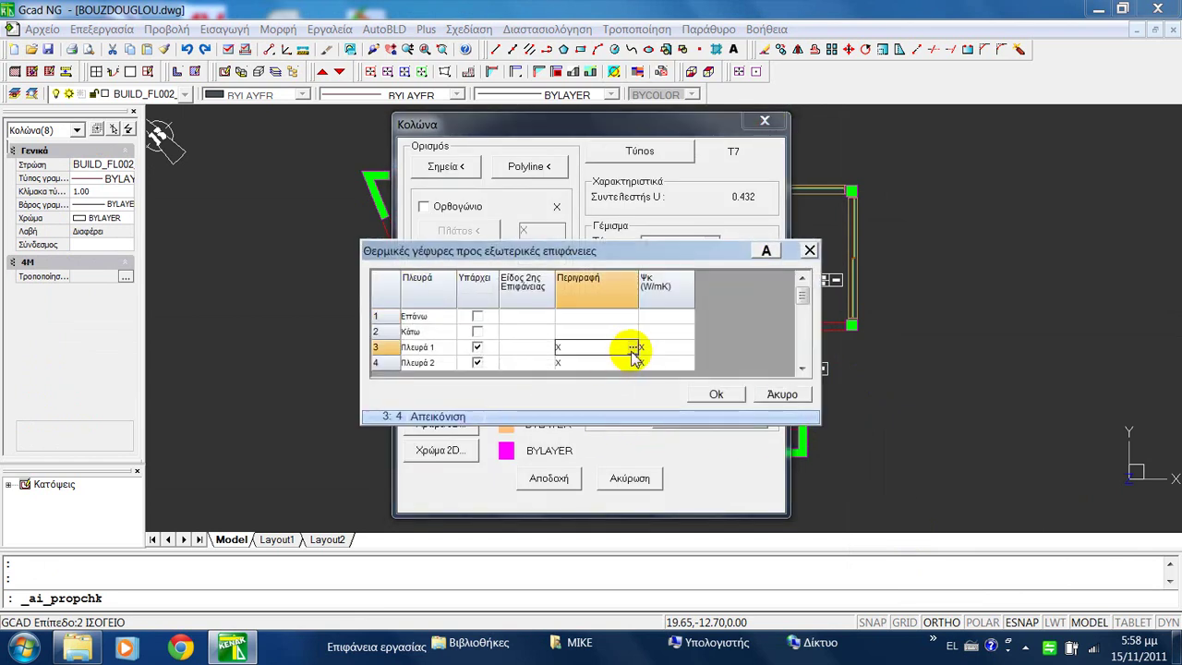
left_click(625, 347)
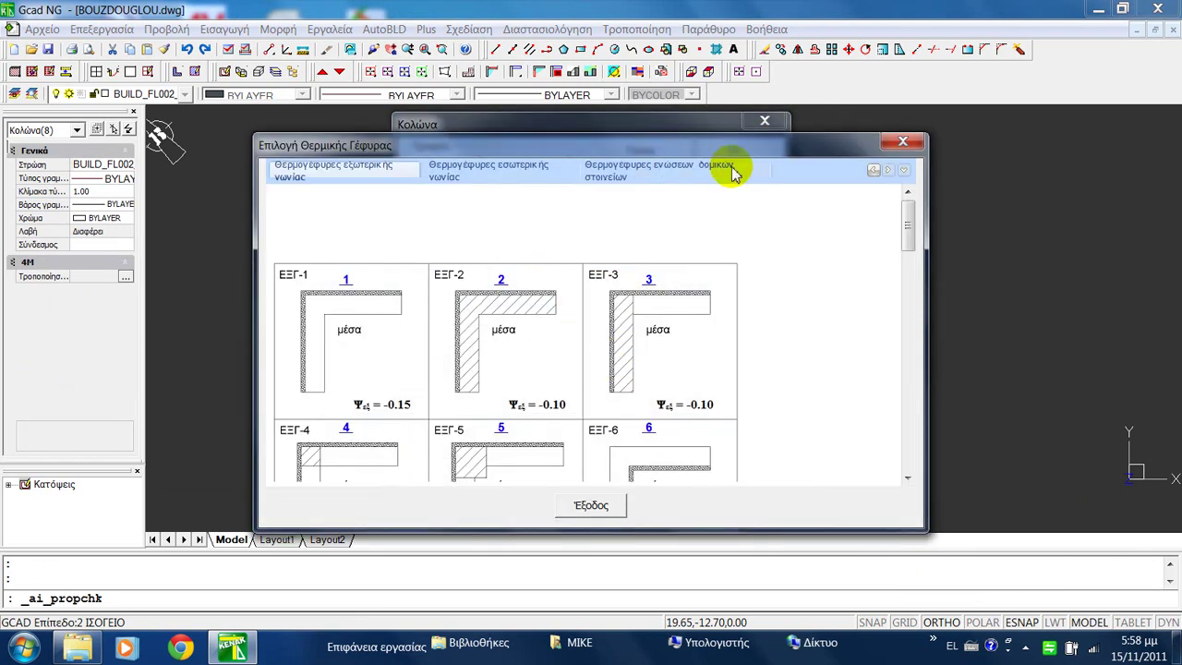
left_click(633, 172)
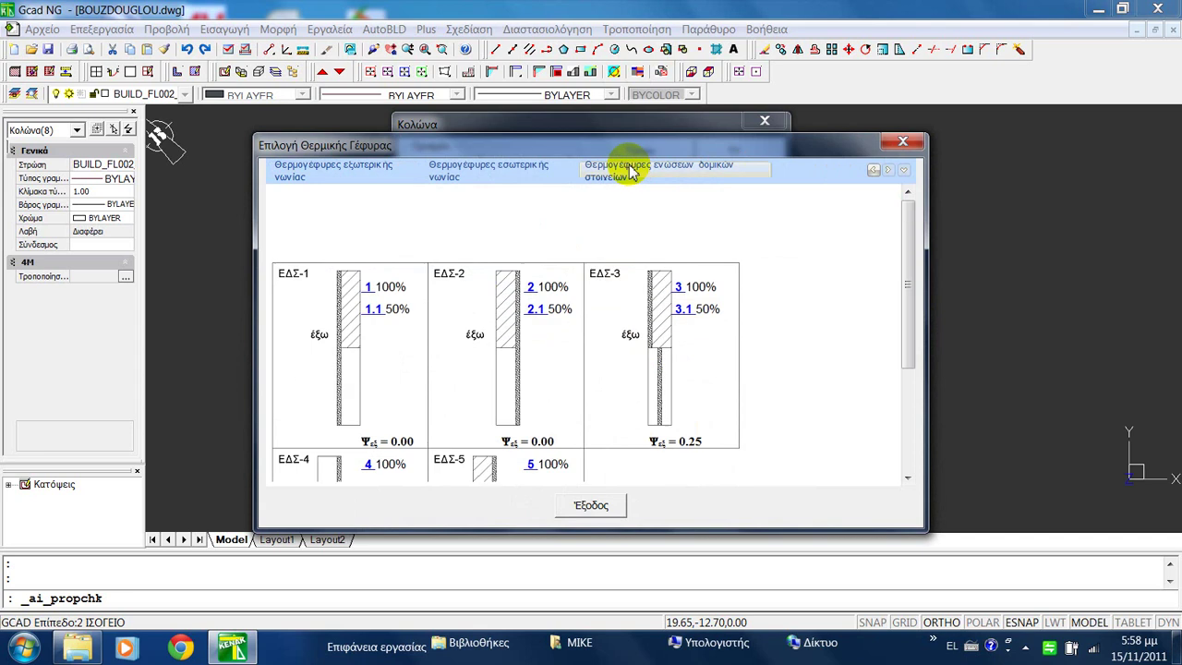
left_click(679, 288)
left_click(636, 364)
left_click(634, 363)
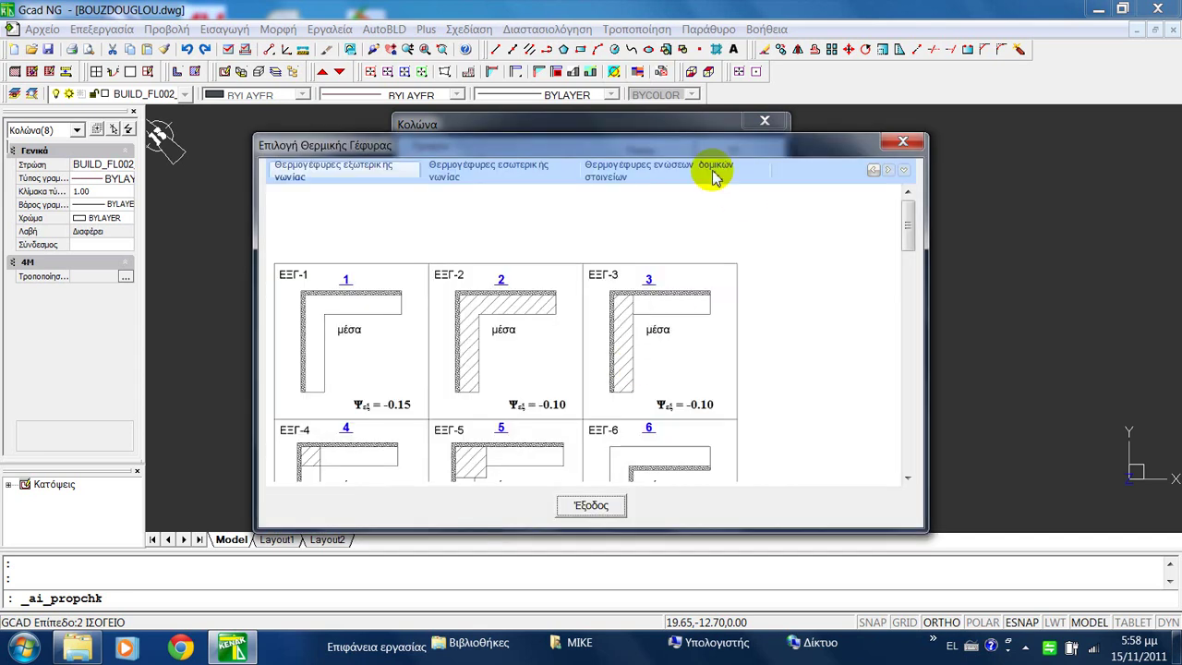
left_click(659, 166)
left_click(678, 290)
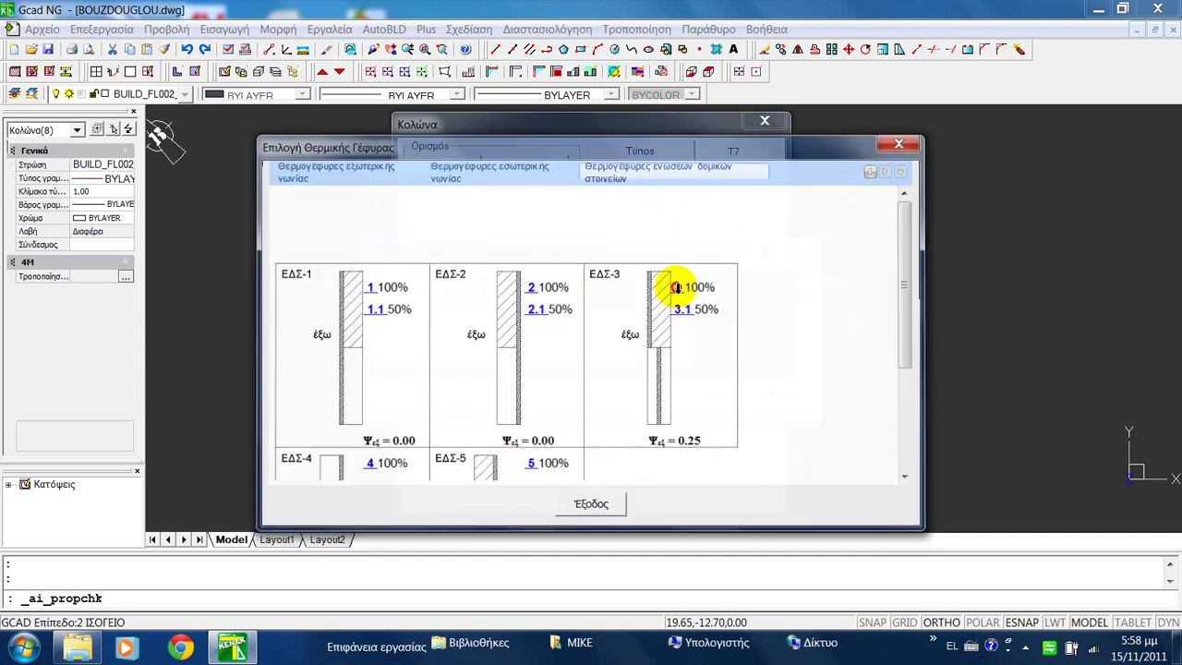
left_click(717, 395)
left_click(549, 477)
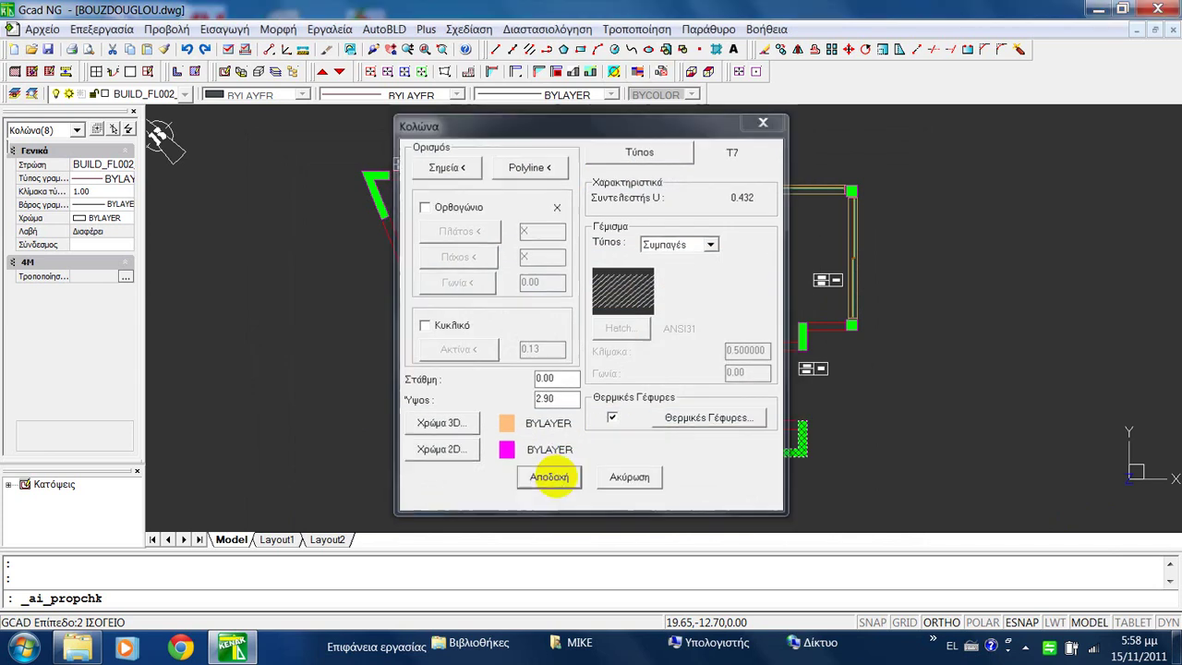
key("Escape")
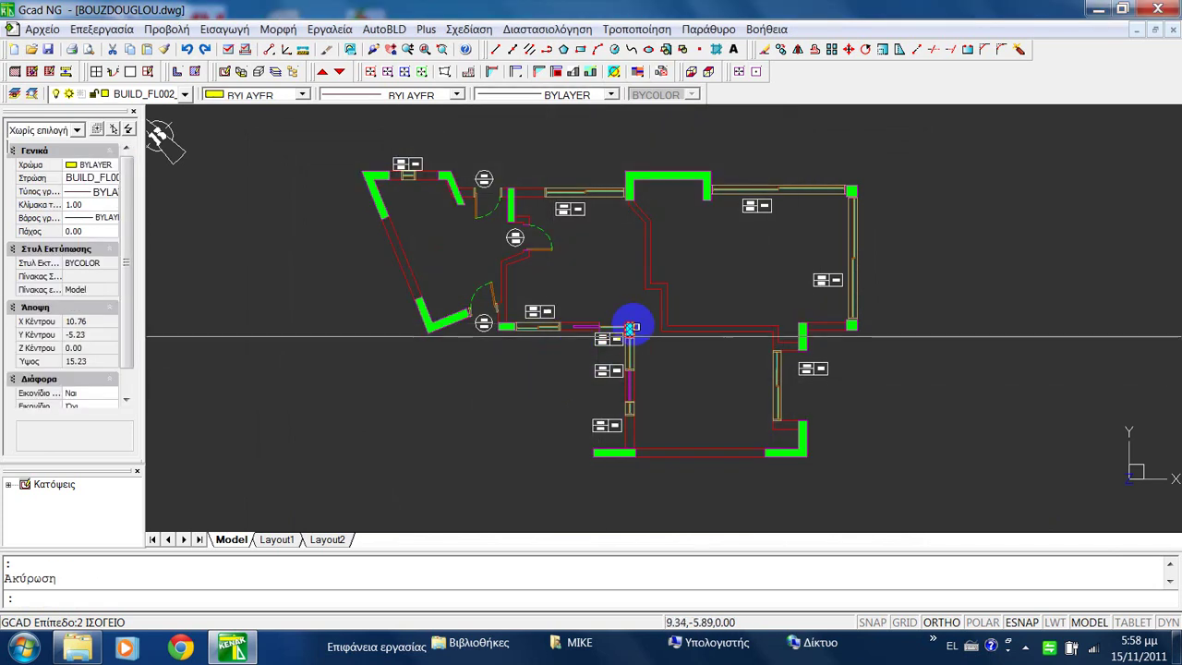
Set the Πλευρά 2 thermal bridge of the small column beside the 0.92 opening to the 100% inner-corner type ΕΣΓ-10.
scroll(630, 333, "up", 3)
left_click(629, 341)
double_click(630, 341)
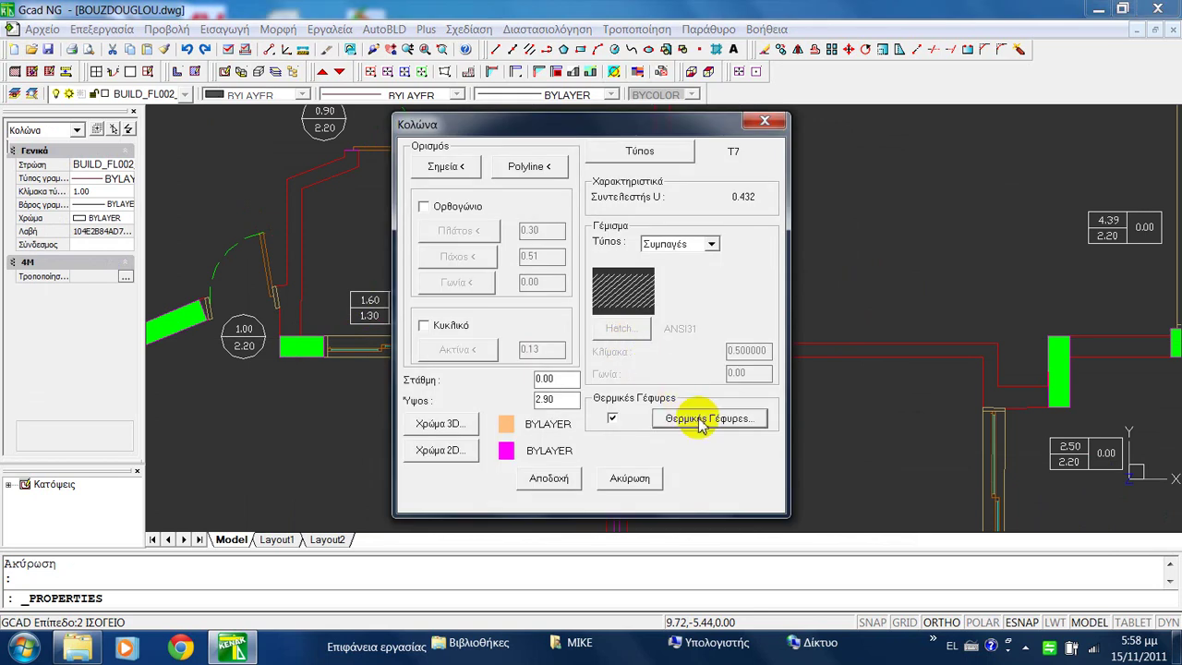
left_click(701, 421)
left_click(624, 365)
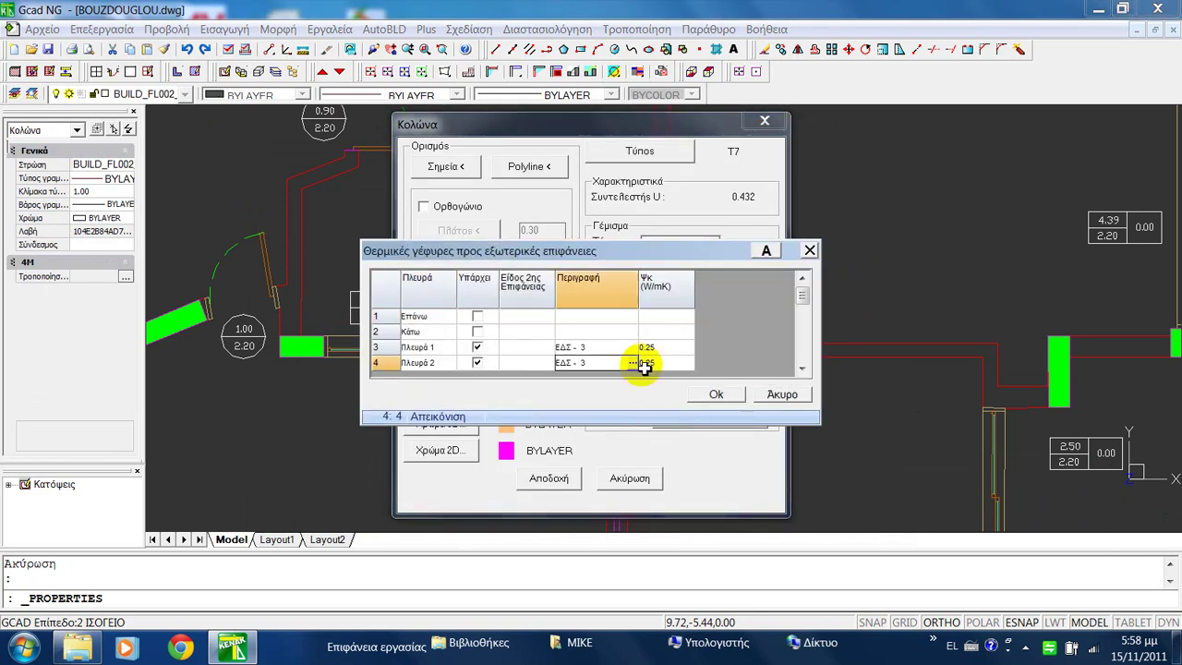
left_click(632, 364)
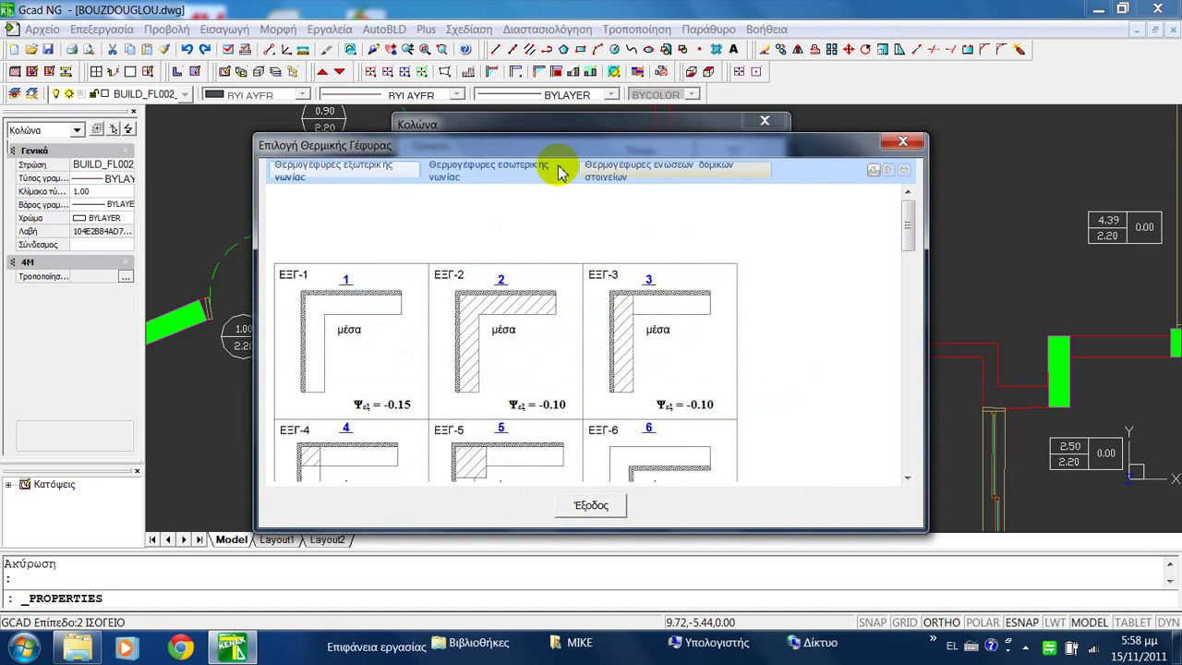
left_click(531, 166)
scroll(541, 309, "down", 10)
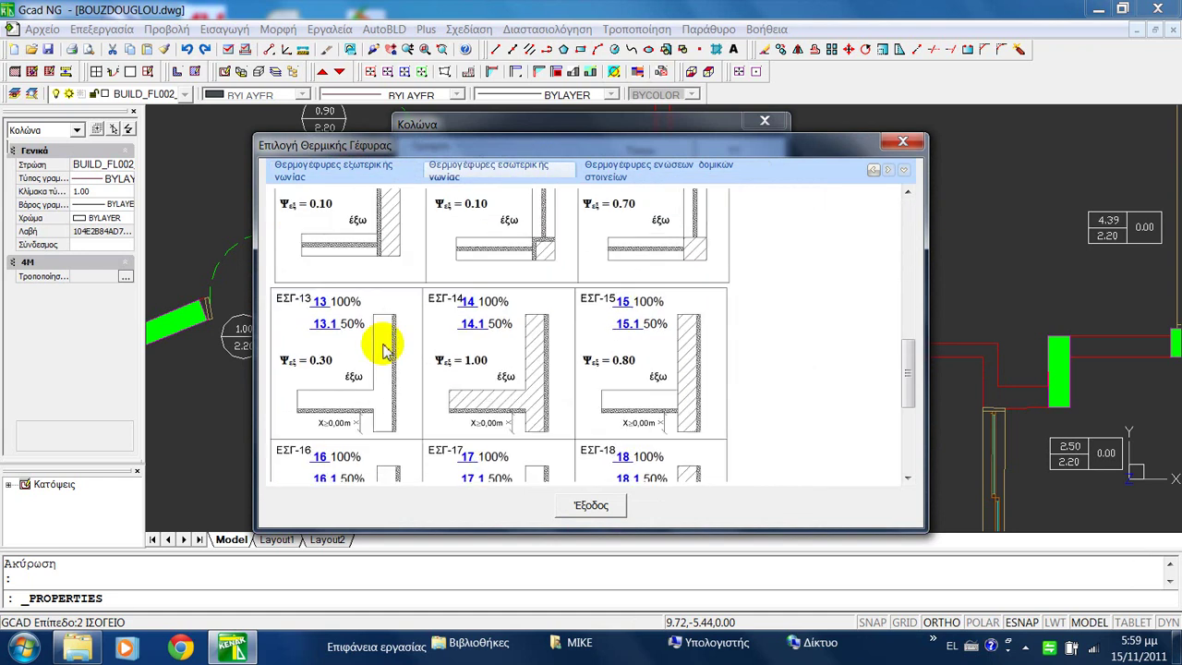
scroll(376, 356, "down", 2)
scroll(374, 353, "up", 7)
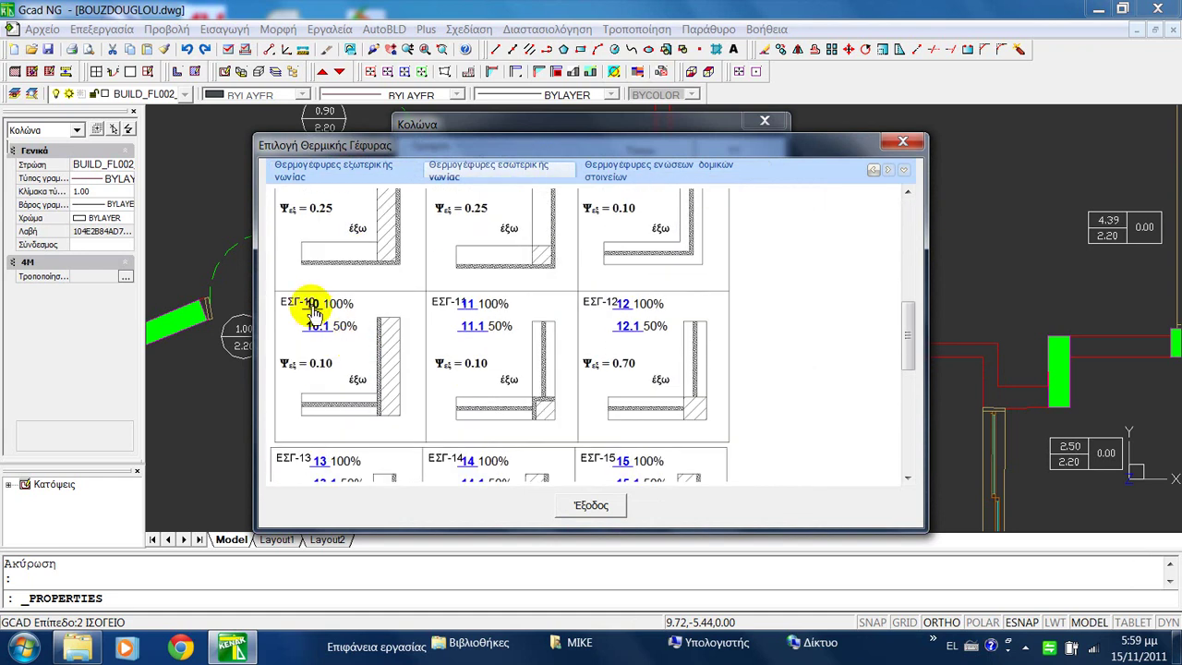
left_click(312, 304)
left_click(694, 395)
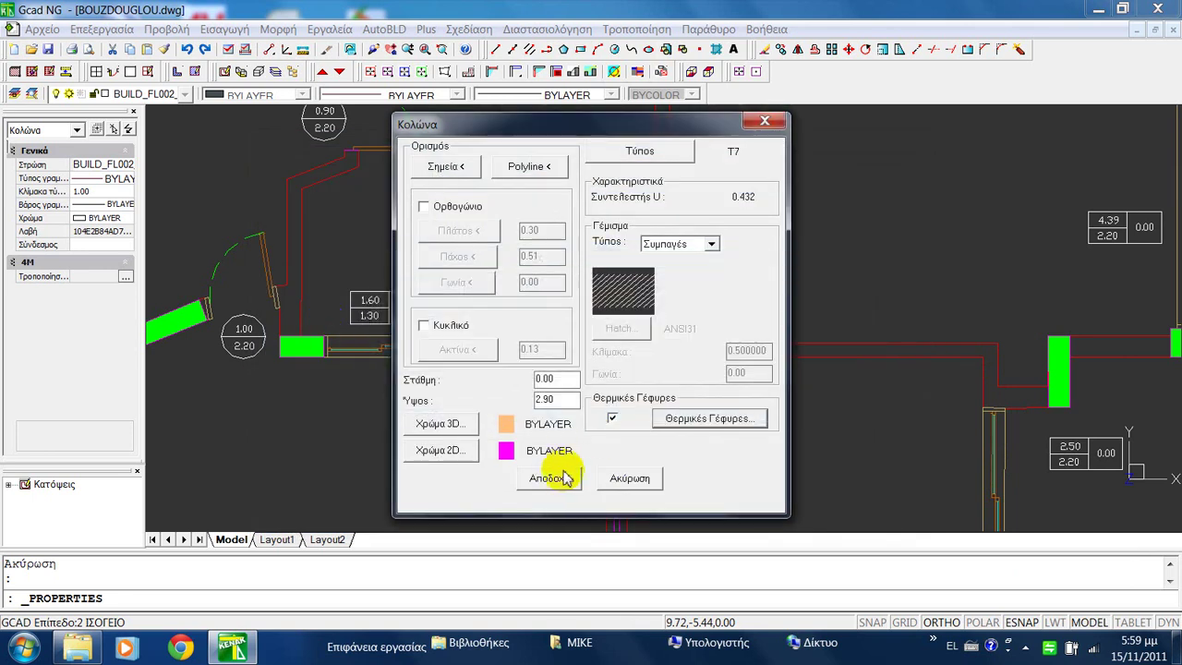
left_click(550, 478)
key("Escape")
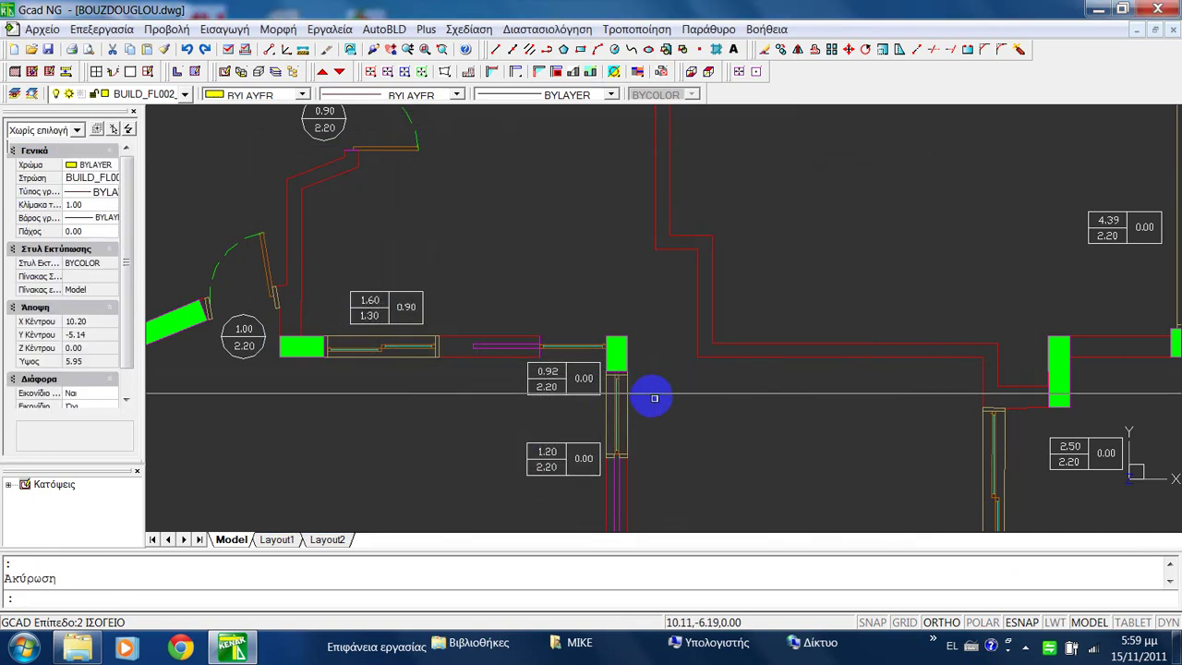
Save the drawing and generate the thermal bridge drawings for the current level (C).
scroll(637, 395, "up", 5)
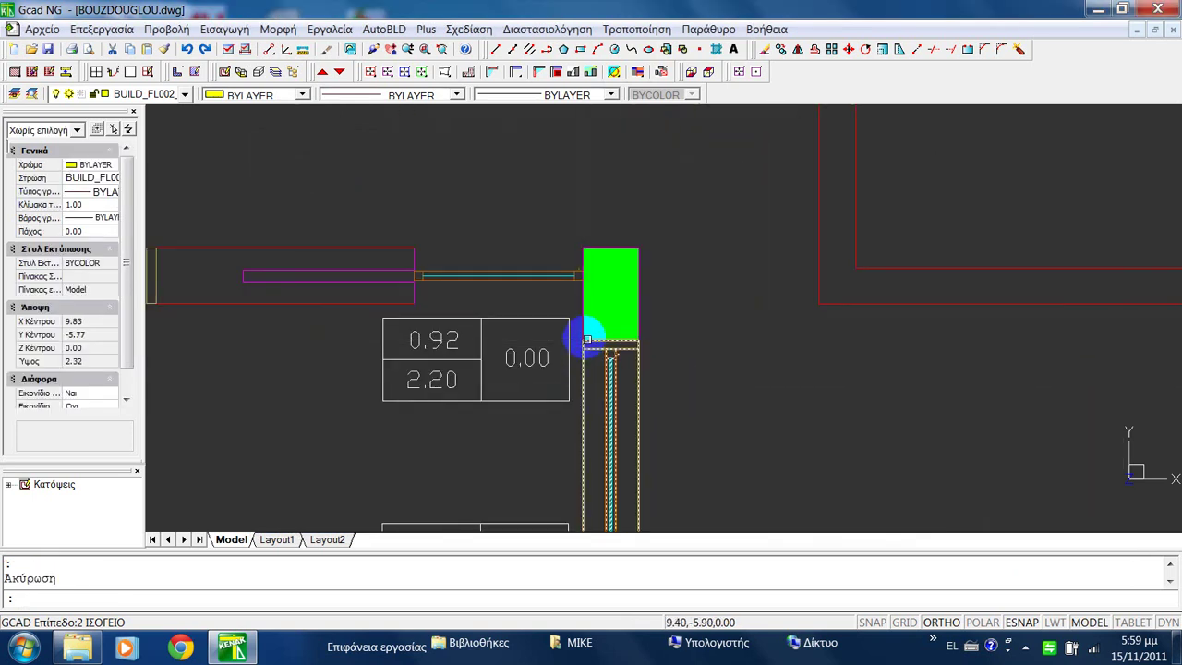
left_click(50, 48)
left_click(383, 29)
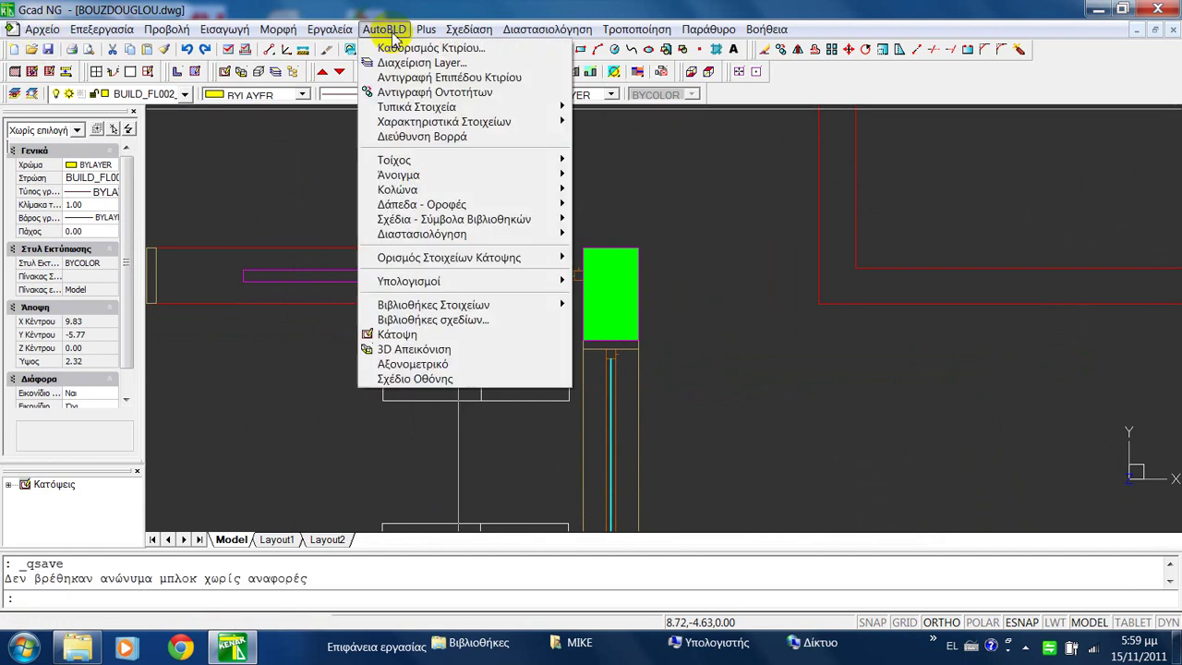
mouse_move(541, 261)
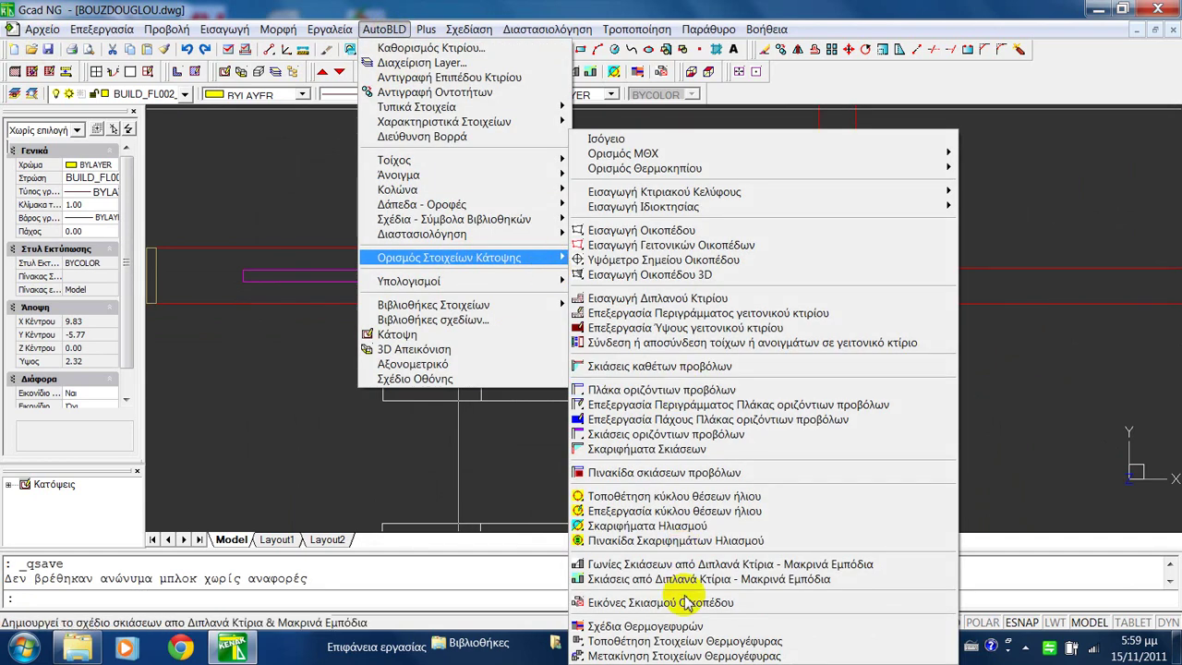
left_click(664, 626)
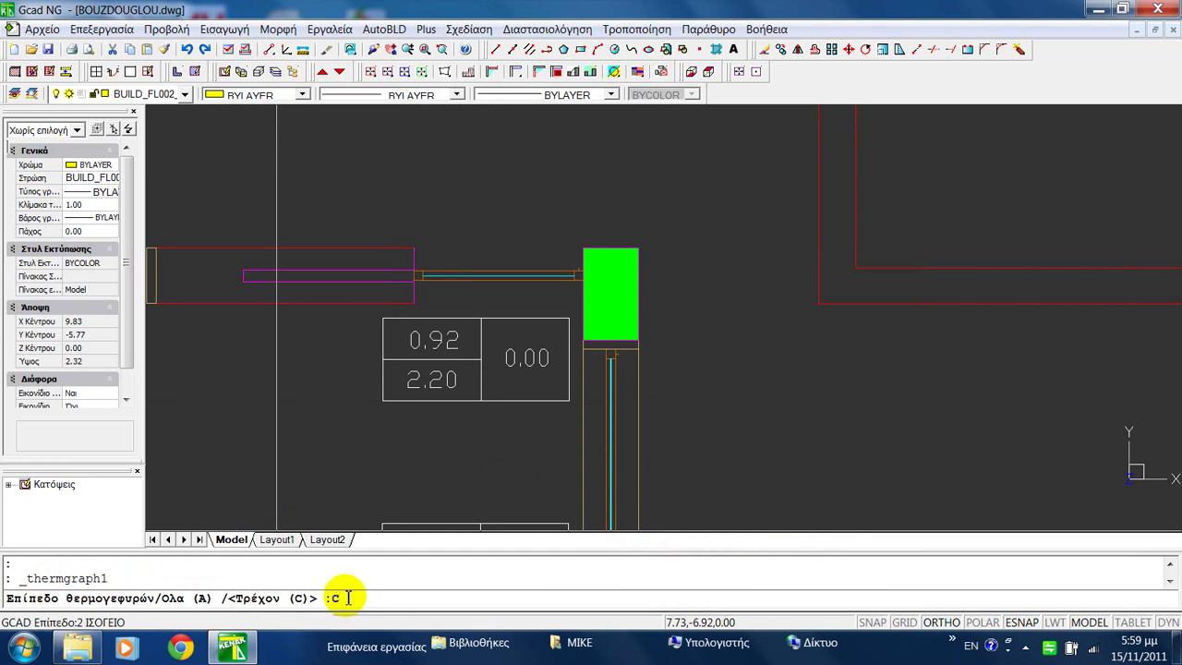
key("Return")
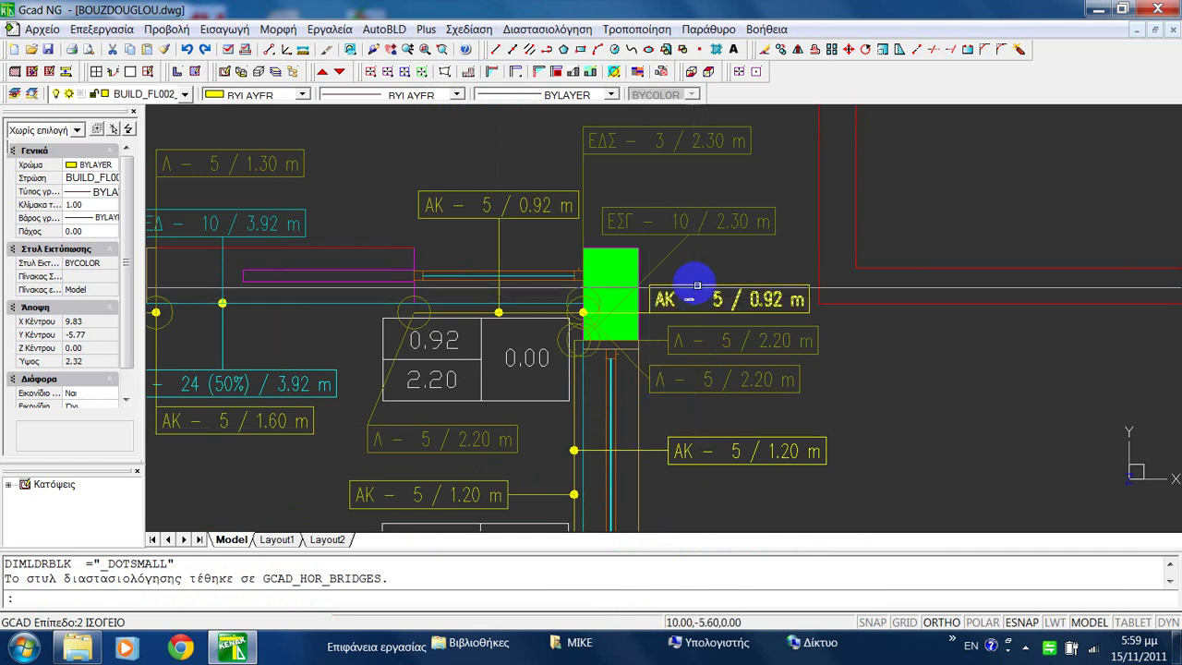
Examine the thermal bridge labels and leaders around the column beside the 0.92 opening, then clear the selection.
scroll(656, 286, "up", 3)
left_click(668, 244)
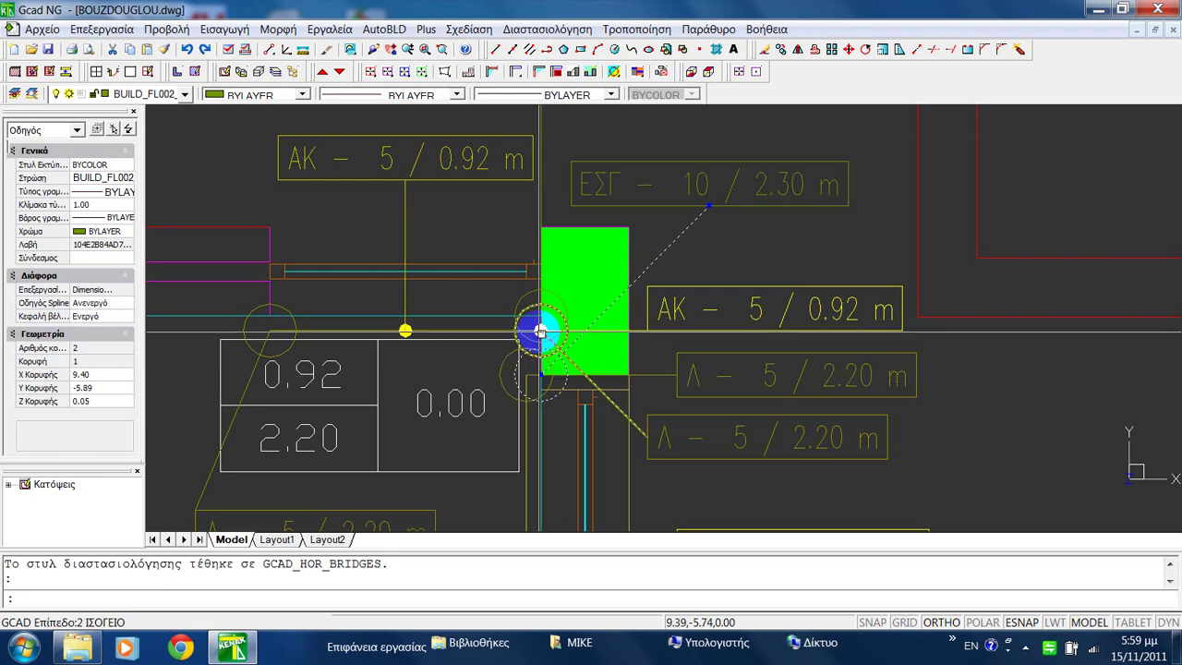
scroll(540, 331, "down", 2)
scroll(562, 190, "down", 1)
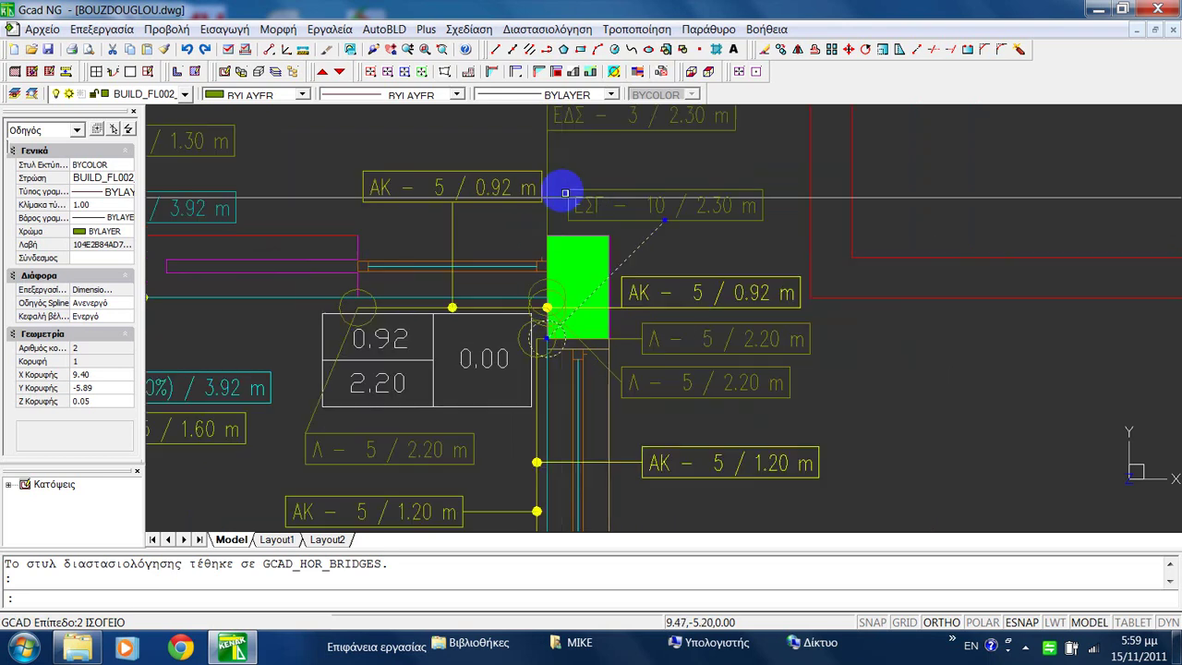
left_click(557, 121)
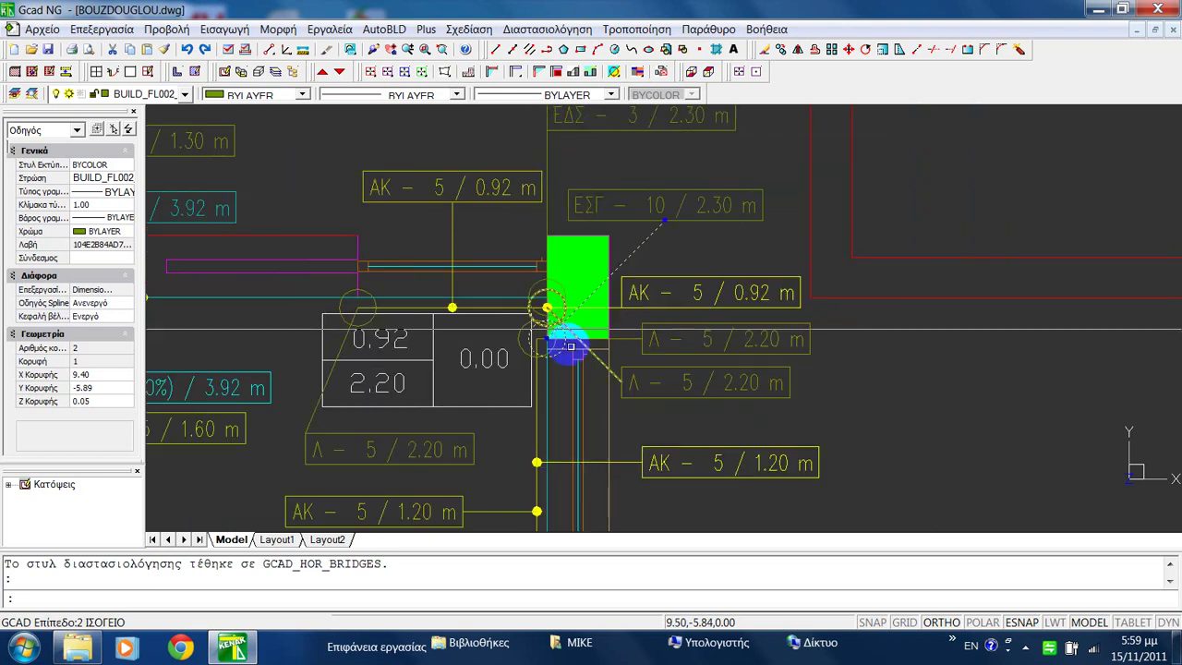
key("Escape")
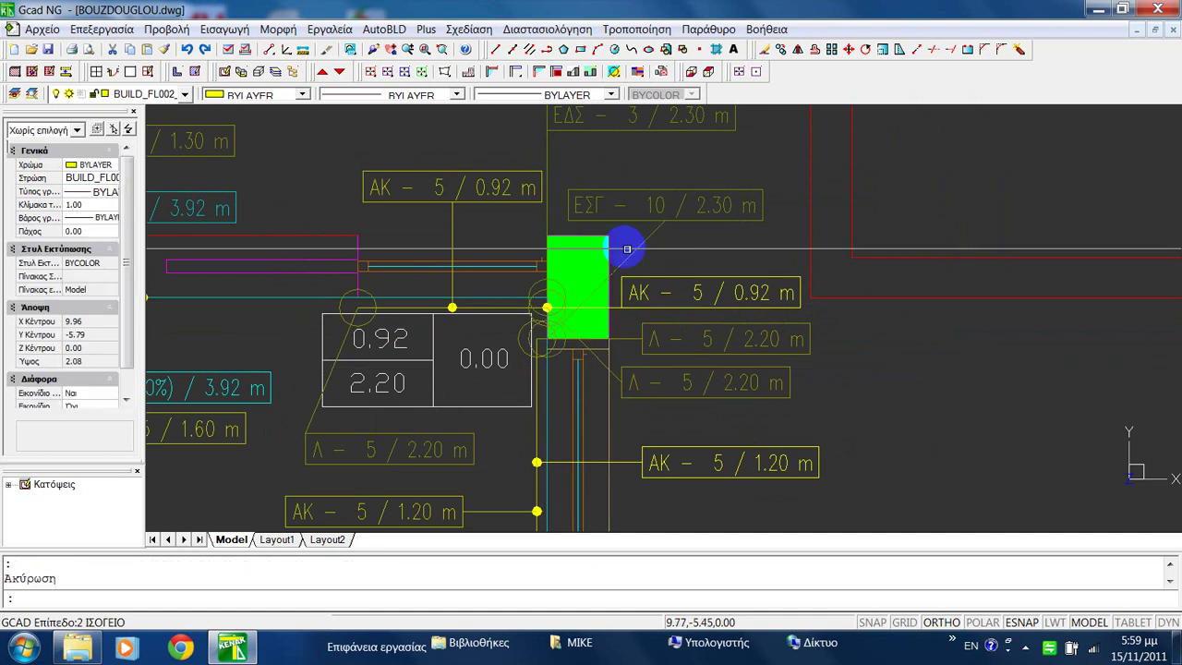
Set the Πλευρά 1 thermal bridge of the small column beside the 0.92 opening to the 100% inner-corner type ΕΣΓ-10.
double_click(607, 254)
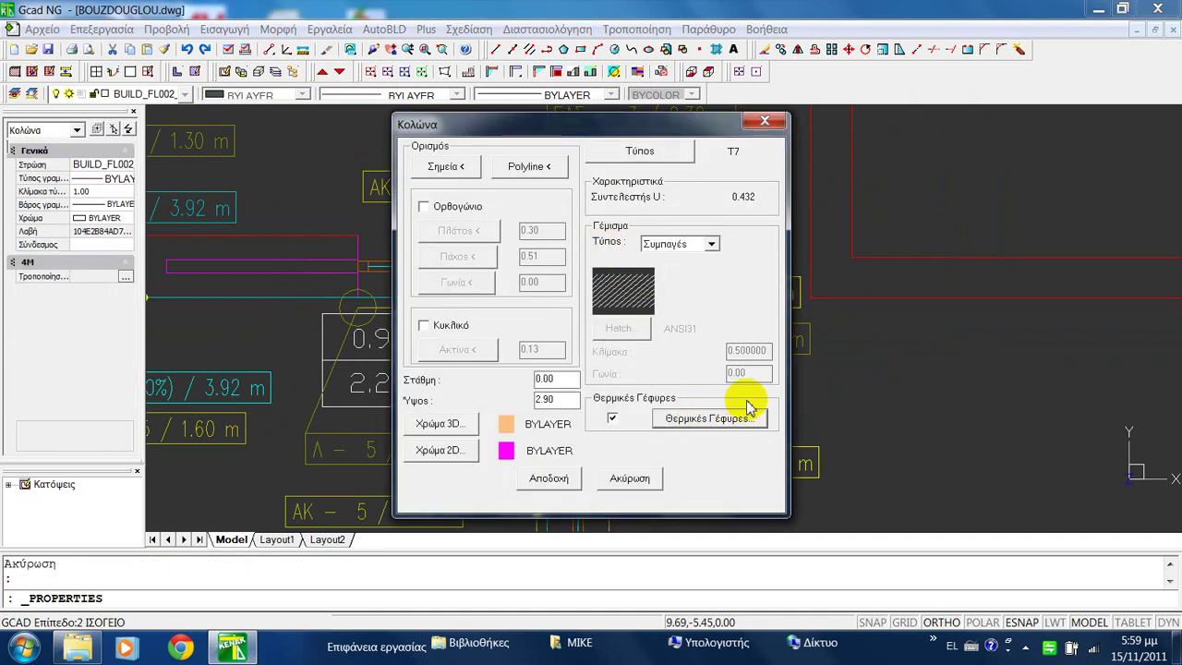
left_click(748, 412)
left_click(599, 347)
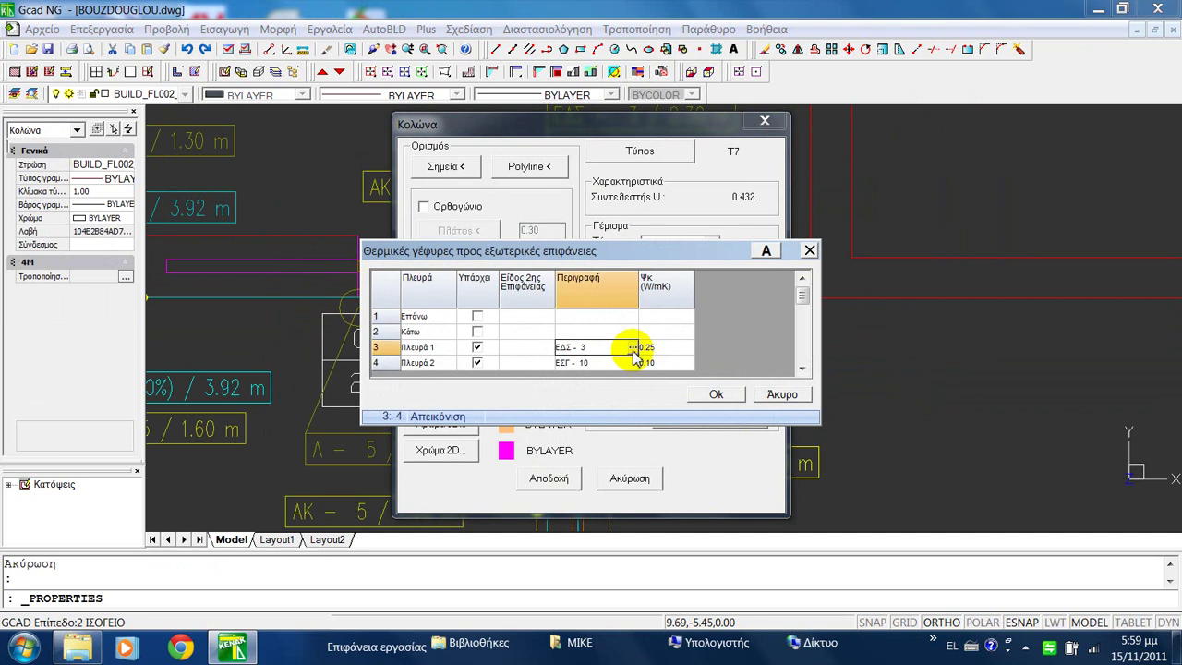
left_click(632, 347)
left_click(625, 173)
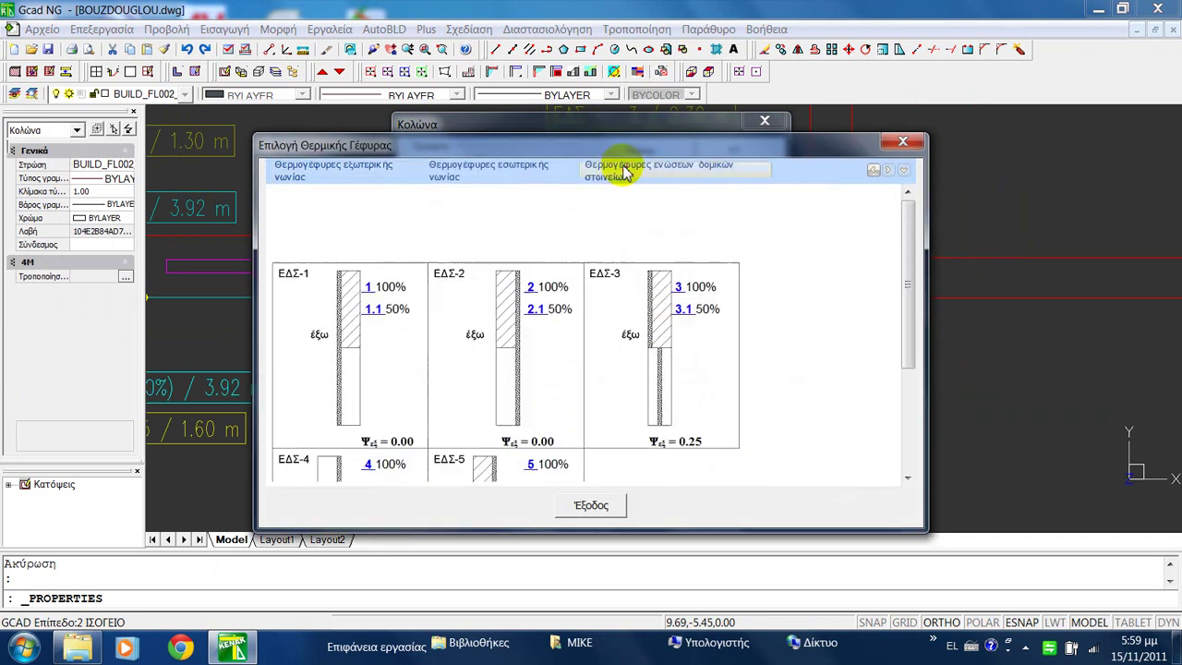
left_click(561, 173)
scroll(443, 332, "down", 6)
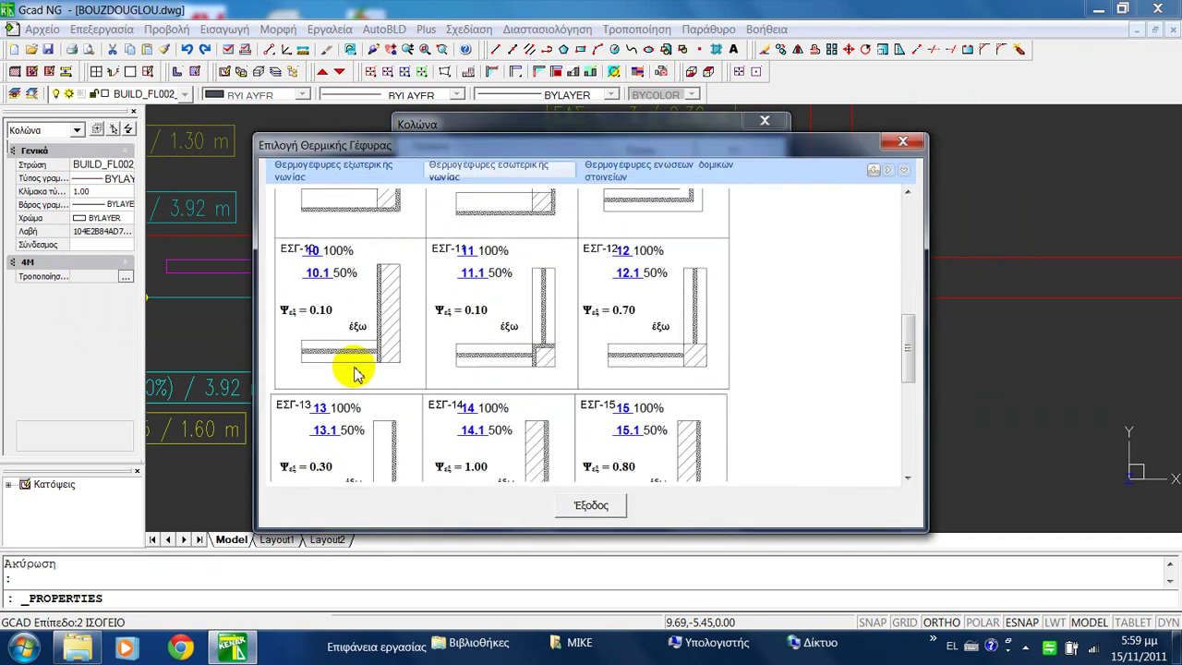
left_click(312, 250)
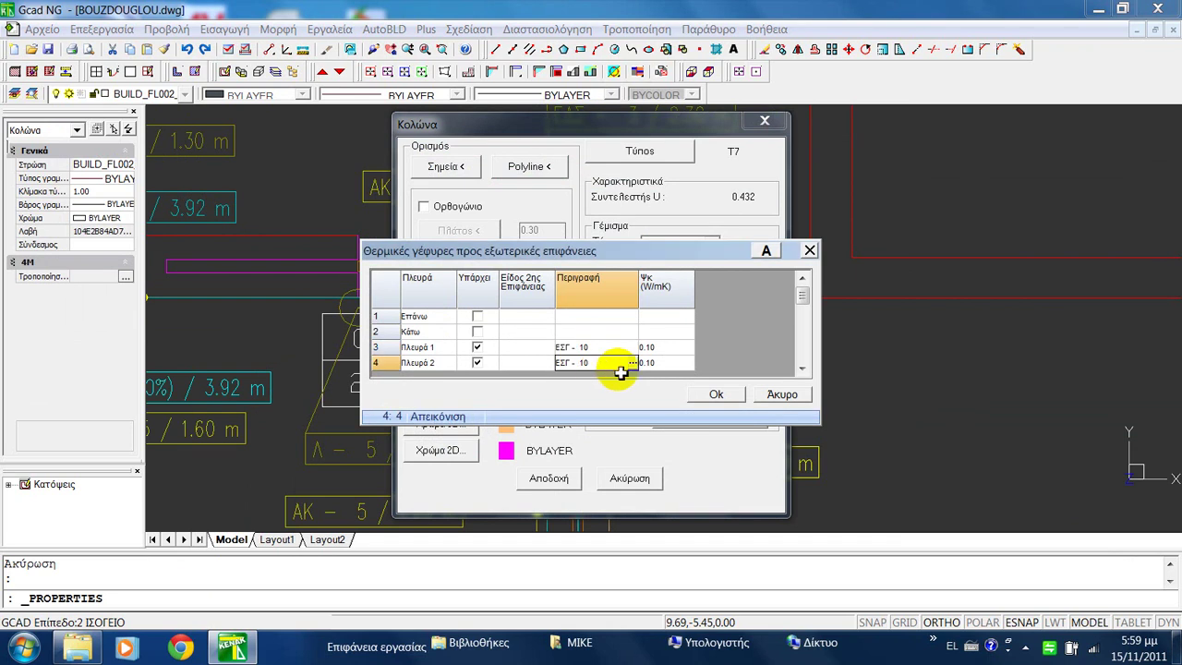
Set the same column's Πλευρά 2 thermal bridge to the 100% type ΕΔΣ-3, accept the changes and deselect the column.
left_click(631, 363)
left_click(637, 172)
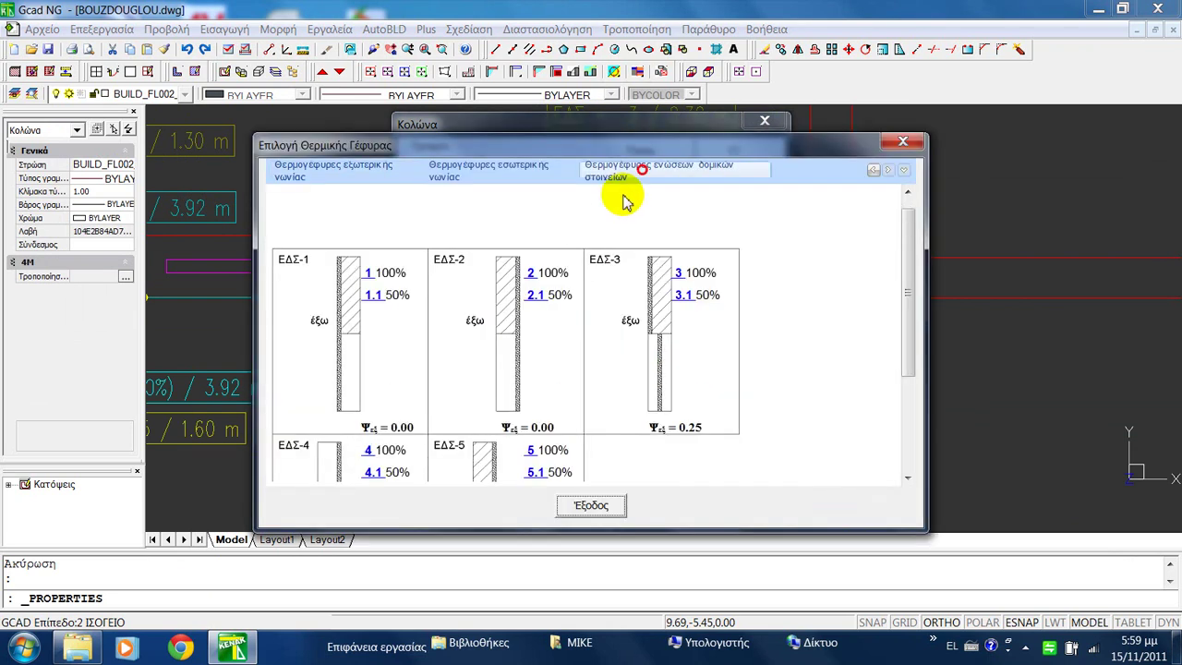
left_click(677, 274)
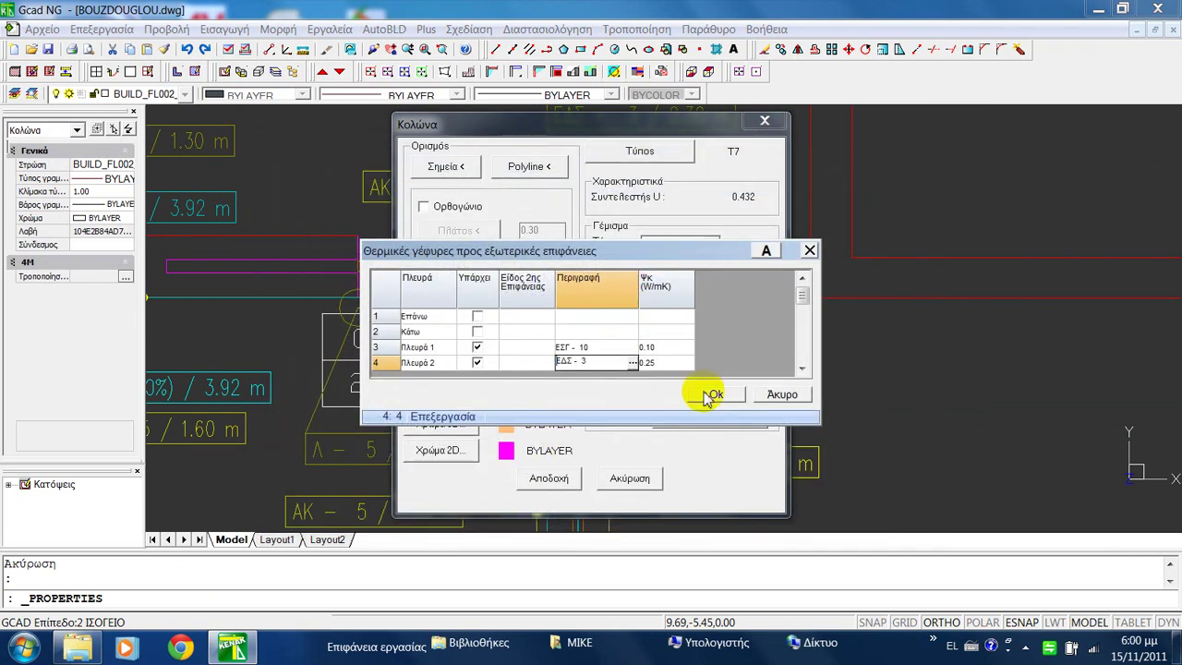
left_click(711, 395)
left_click(550, 478)
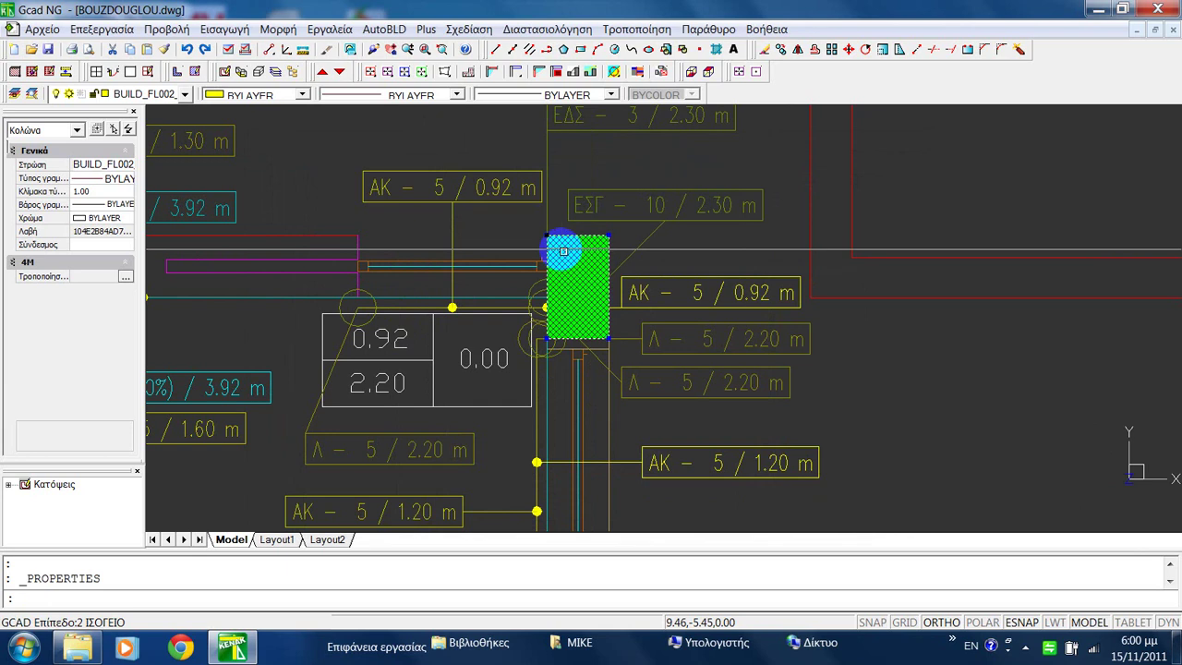
key("Escape")
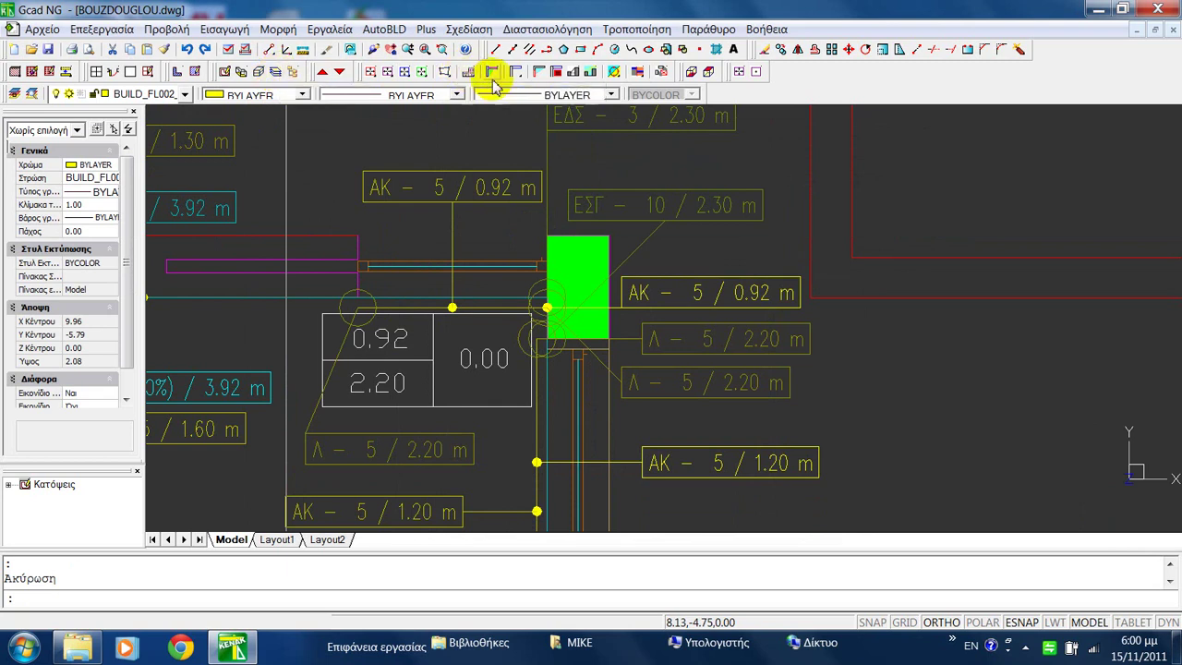
Regenerate the thermal bridge drawings for the current level and check the ΕΣΓ-10 label's leader at the column beside the 0.92 opening.
left_click(637, 74)
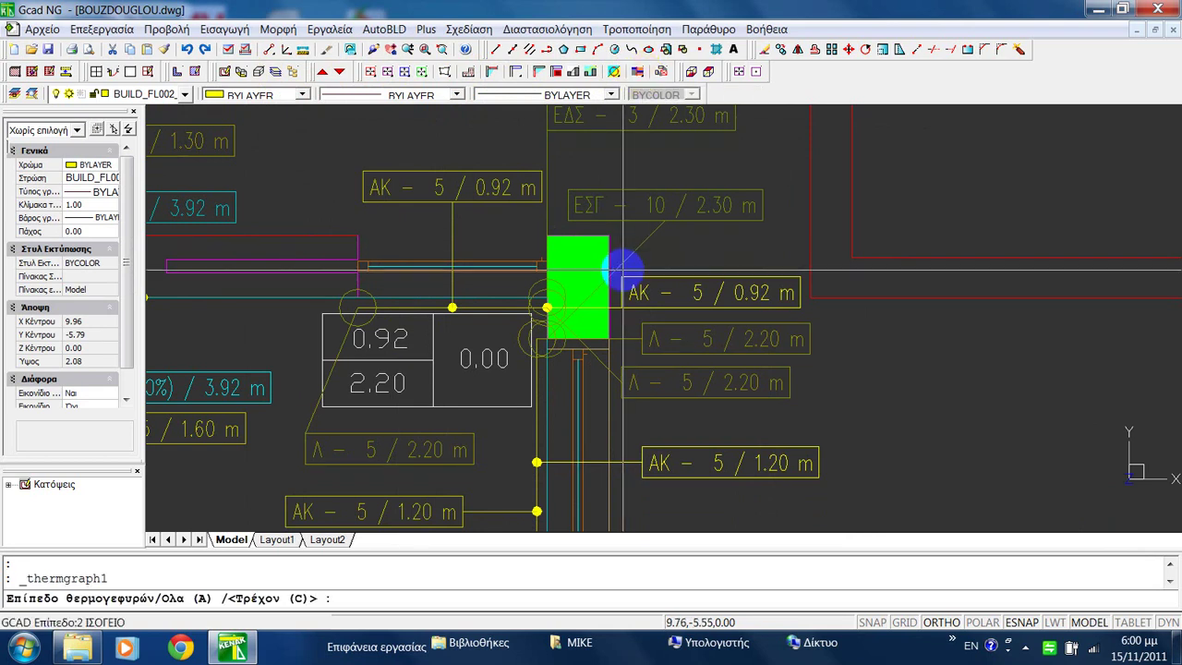
right_click(623, 269)
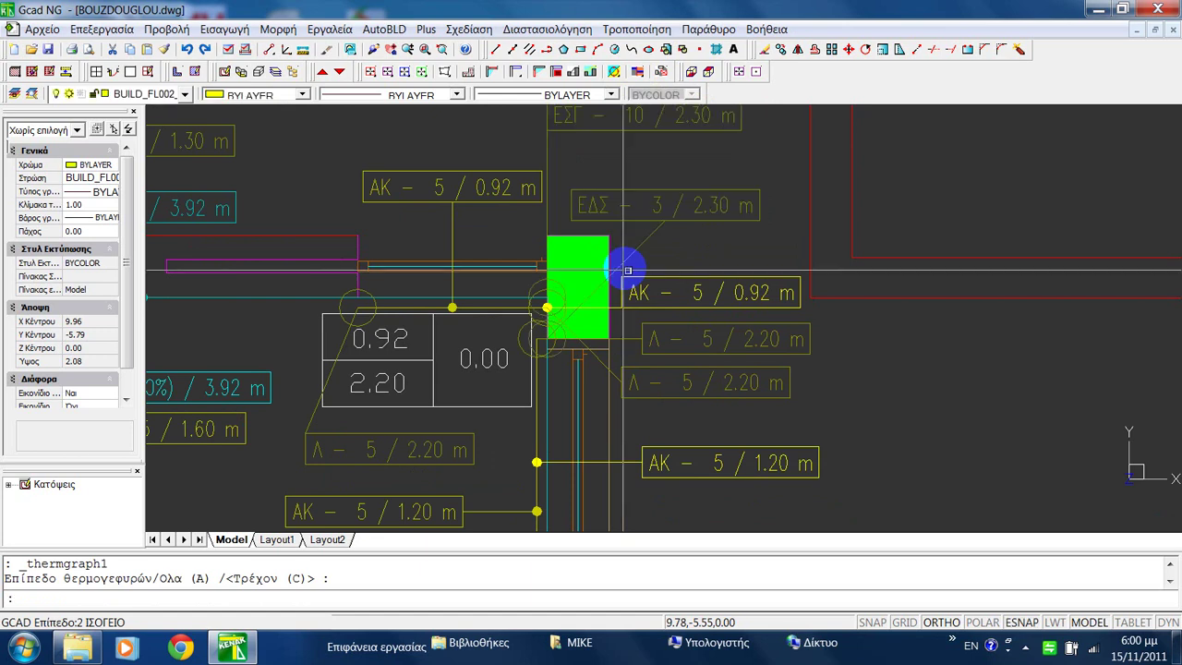
scroll(628, 270, "down", 2)
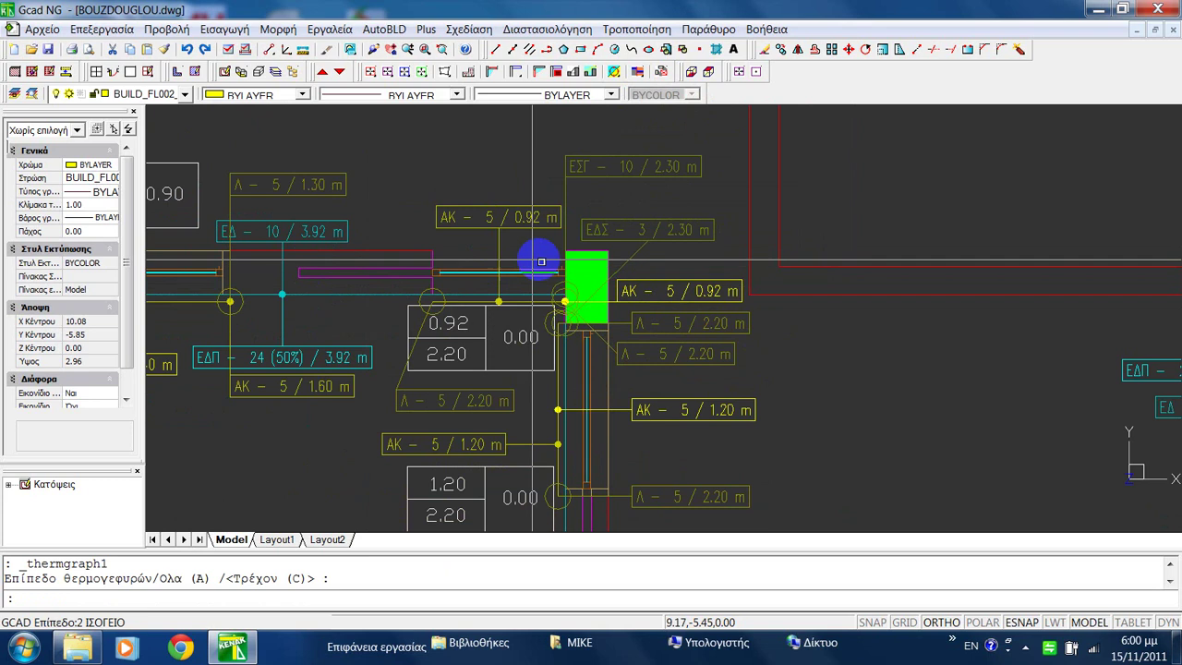
scroll(591, 263, "down", 2)
scroll(641, 245, "up", 3)
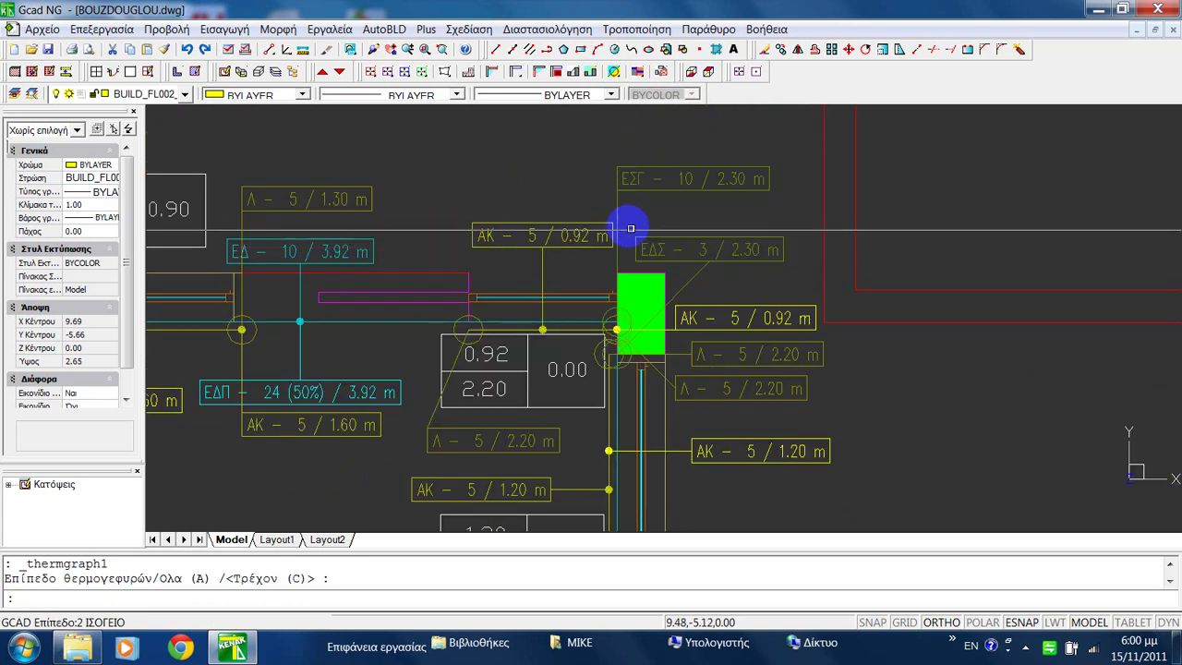
left_click(619, 274)
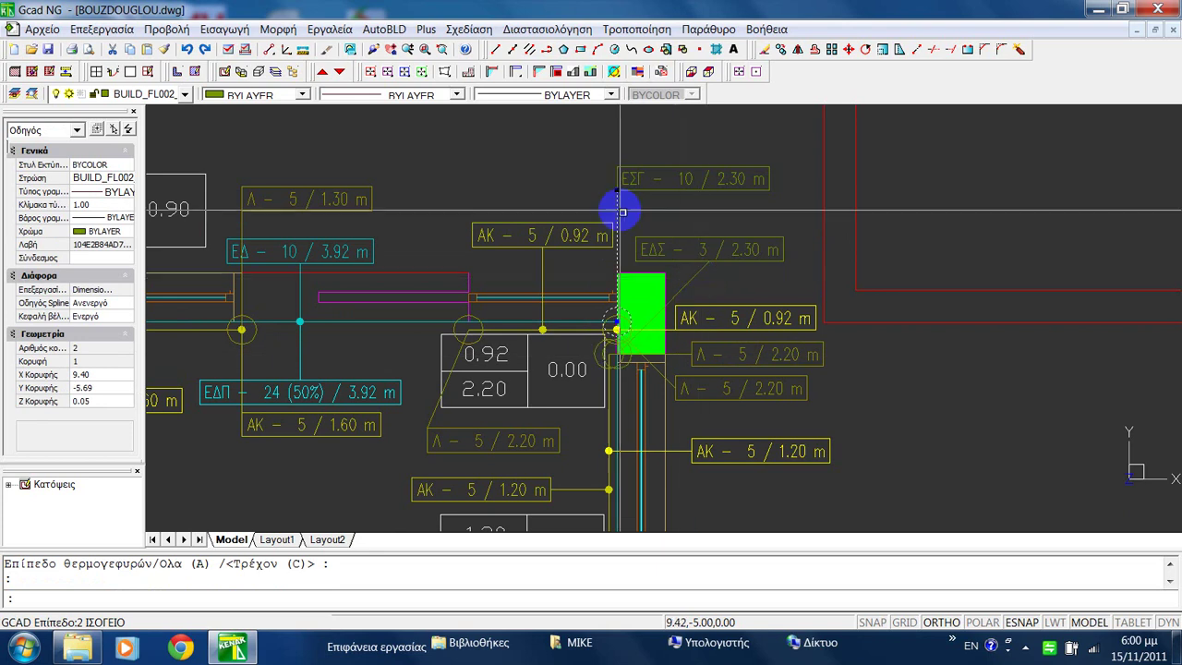
left_click(617, 352)
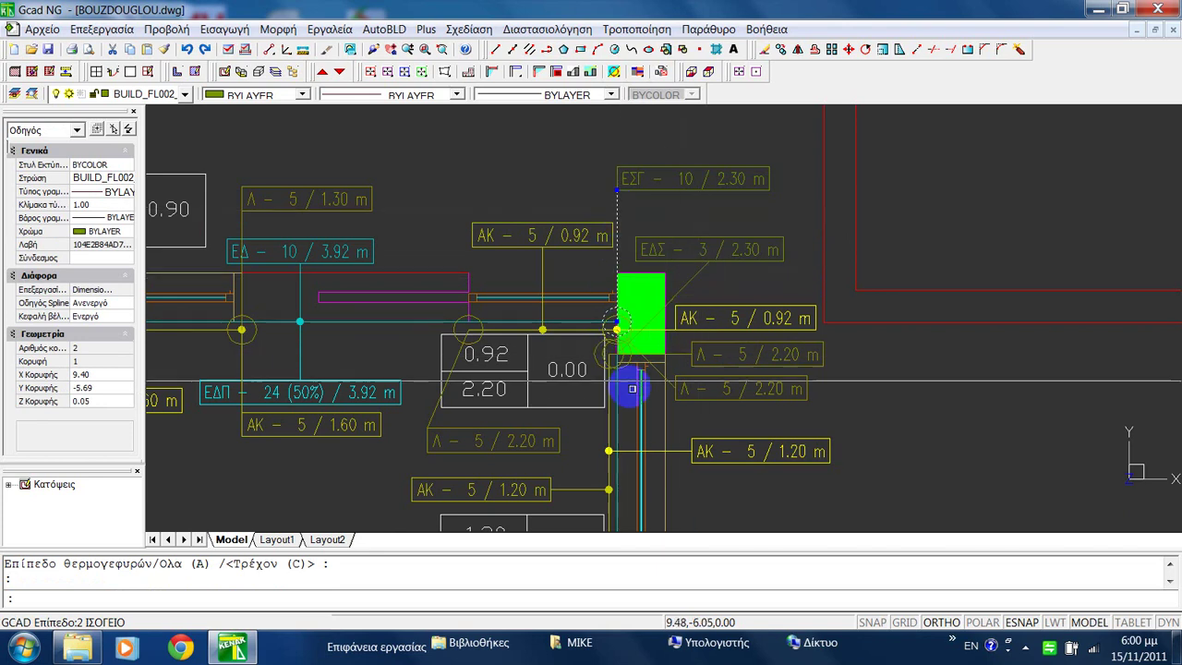
Examine the thermal bridge labels across the ground-floor plan and clear the leader selection.
scroll(614, 305, "down", 3)
middle_click_drag(614, 300, 951, 256)
middle_click_drag(447, 225, 370, 271)
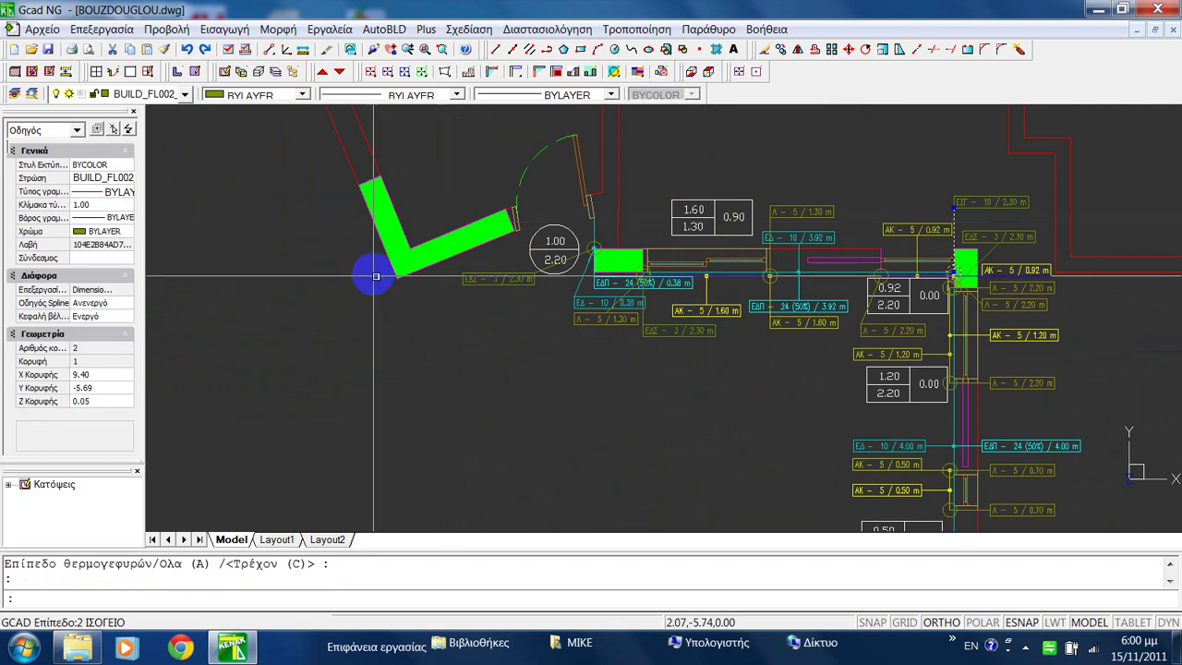
scroll(431, 243, "down", 1)
middle_click_drag(430, 243, 384, 321)
scroll(384, 322, "down", 1)
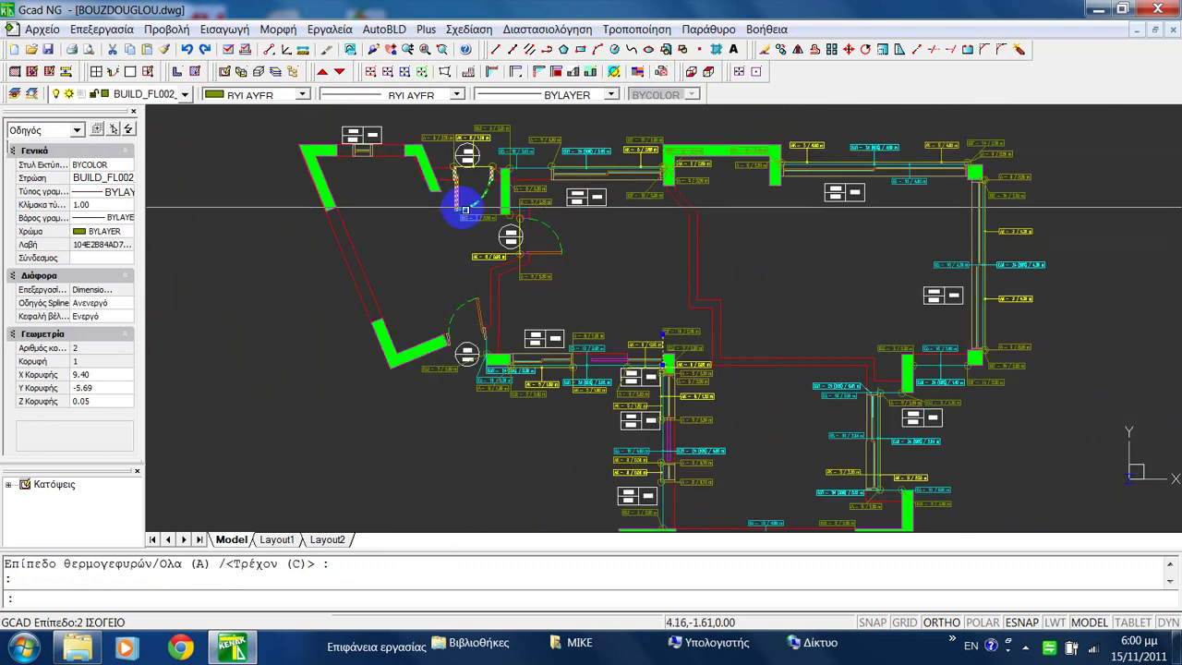
right_click(643, 265)
left_click(678, 449)
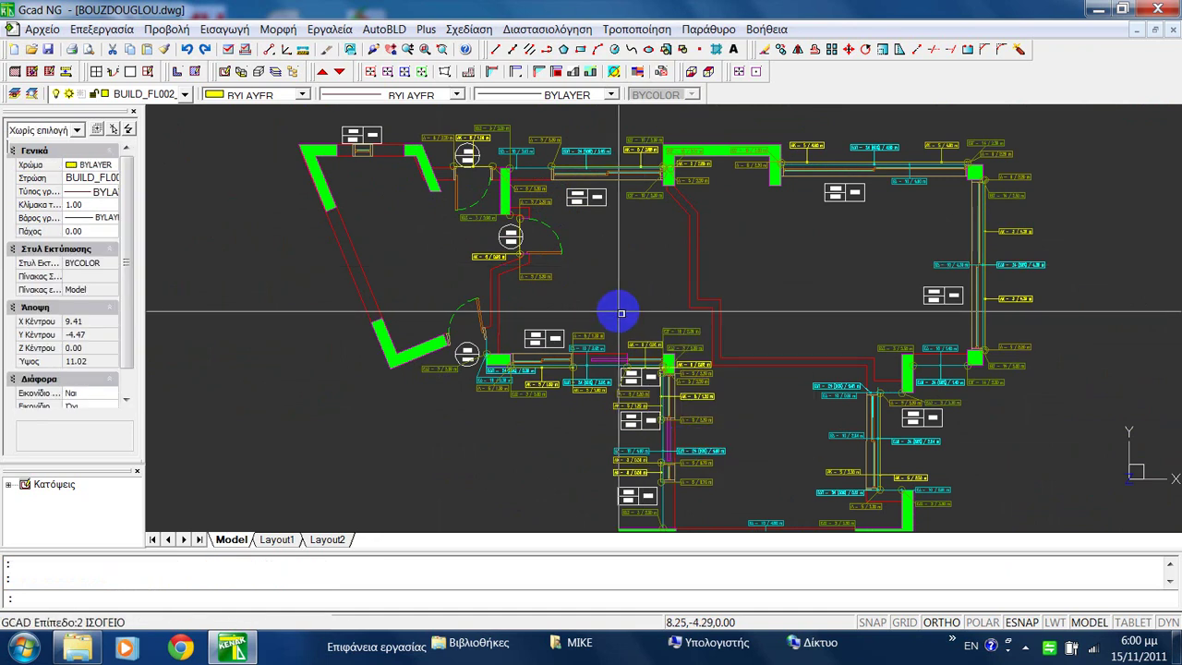
Use the thermal bridge element move command to place the U-shaped column's ΕΣΓ-10 label near the 4.80 opening above the AK-5 / 4.80 m label.
scroll(747, 118, "up", 3)
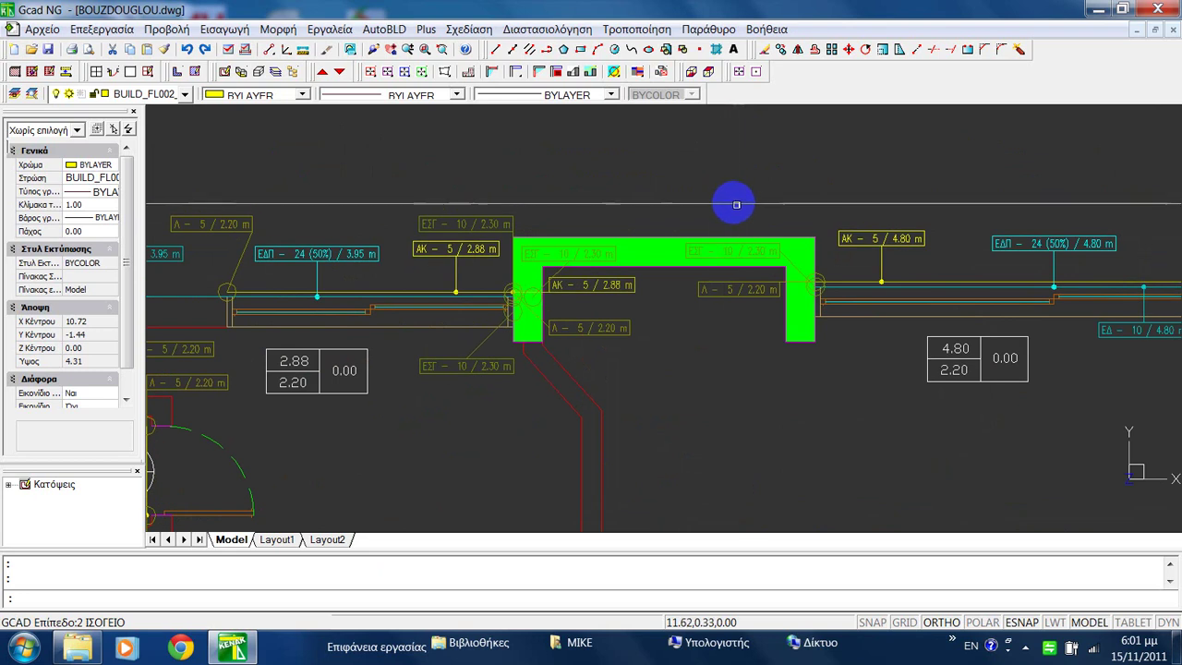
scroll(755, 258, "up", 2)
left_click(757, 255)
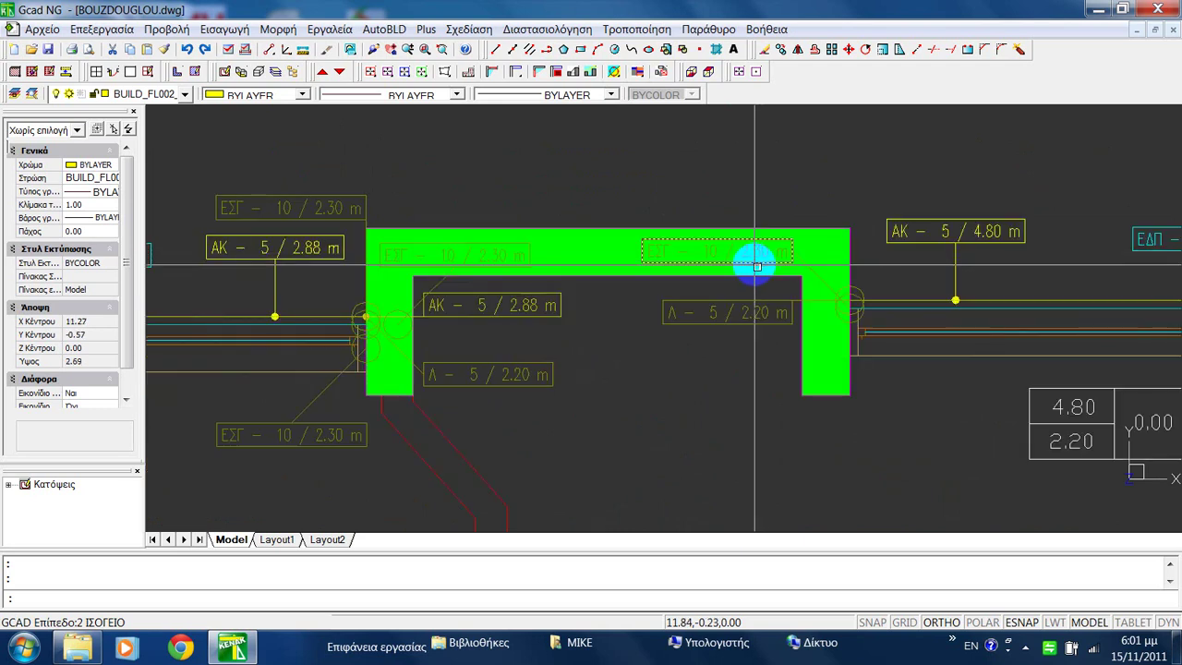
left_click(379, 30)
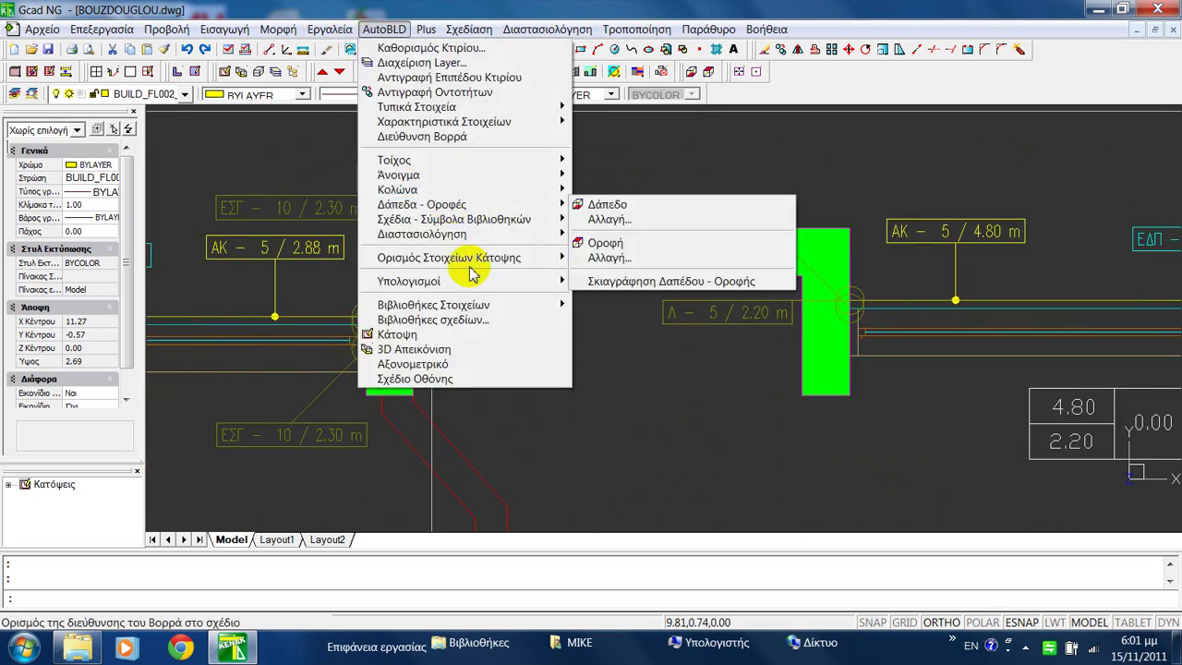
mouse_move(469, 257)
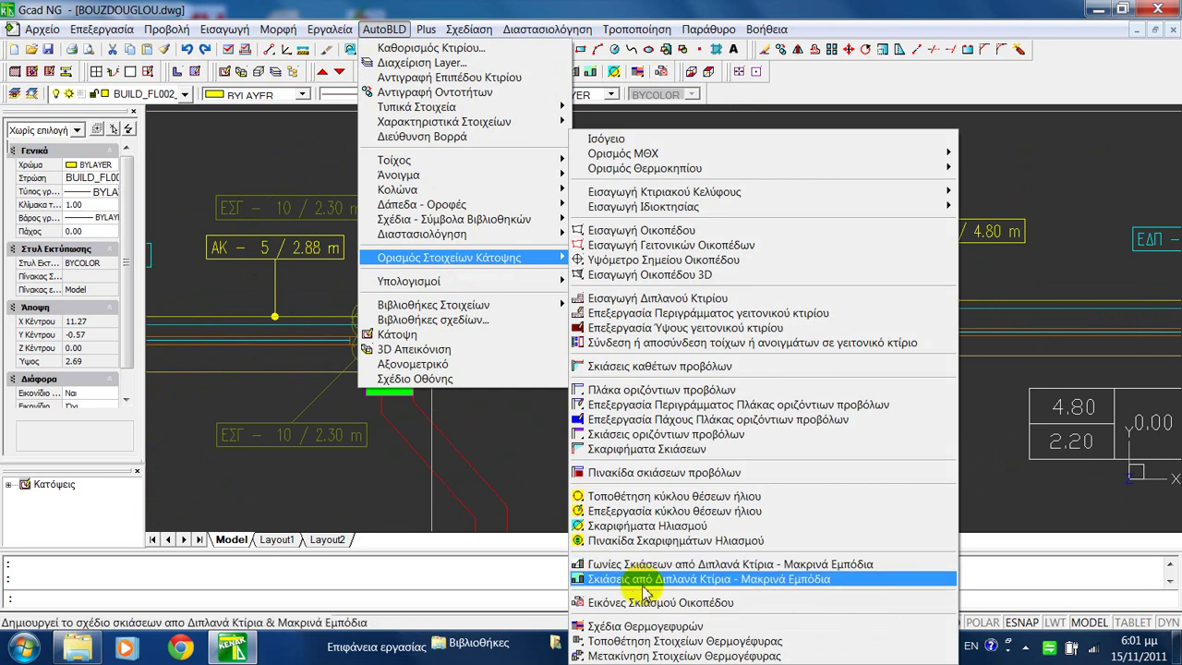
left_click(673, 657)
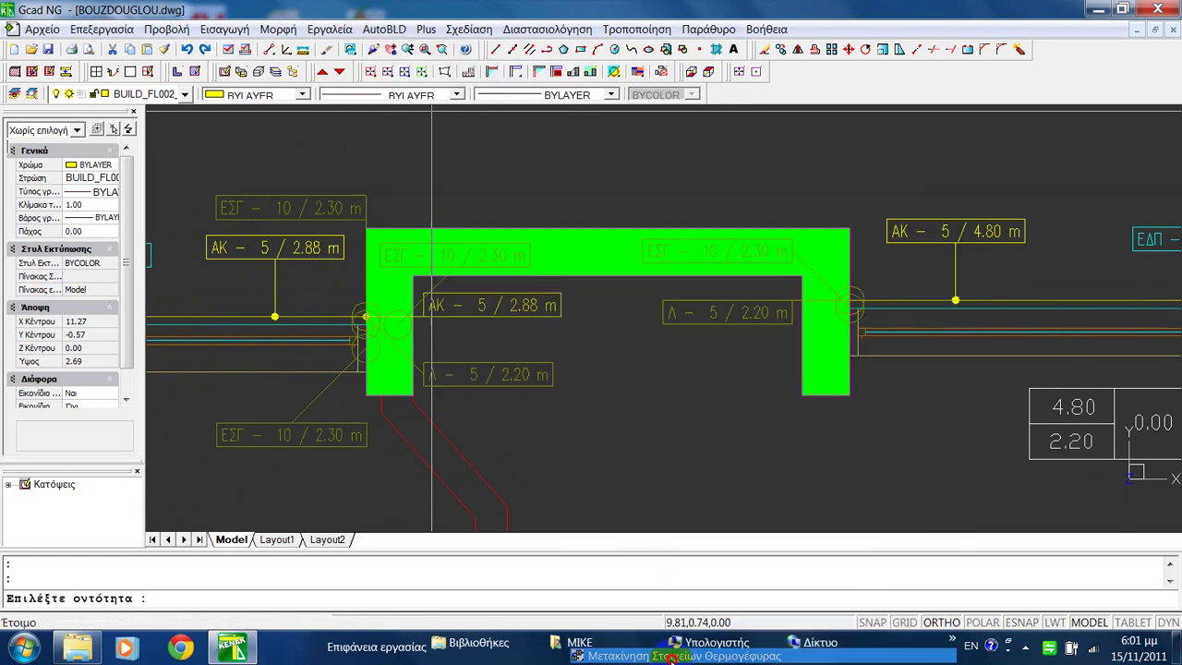
left_click(766, 252)
left_click(799, 171)
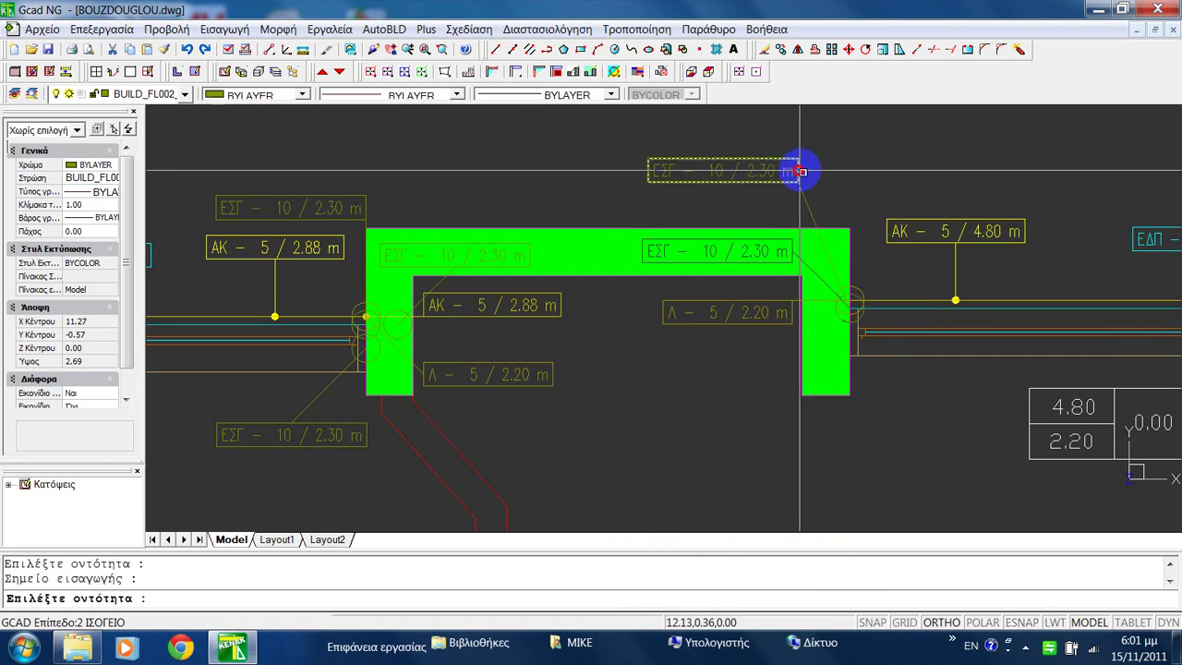
left_click(786, 175)
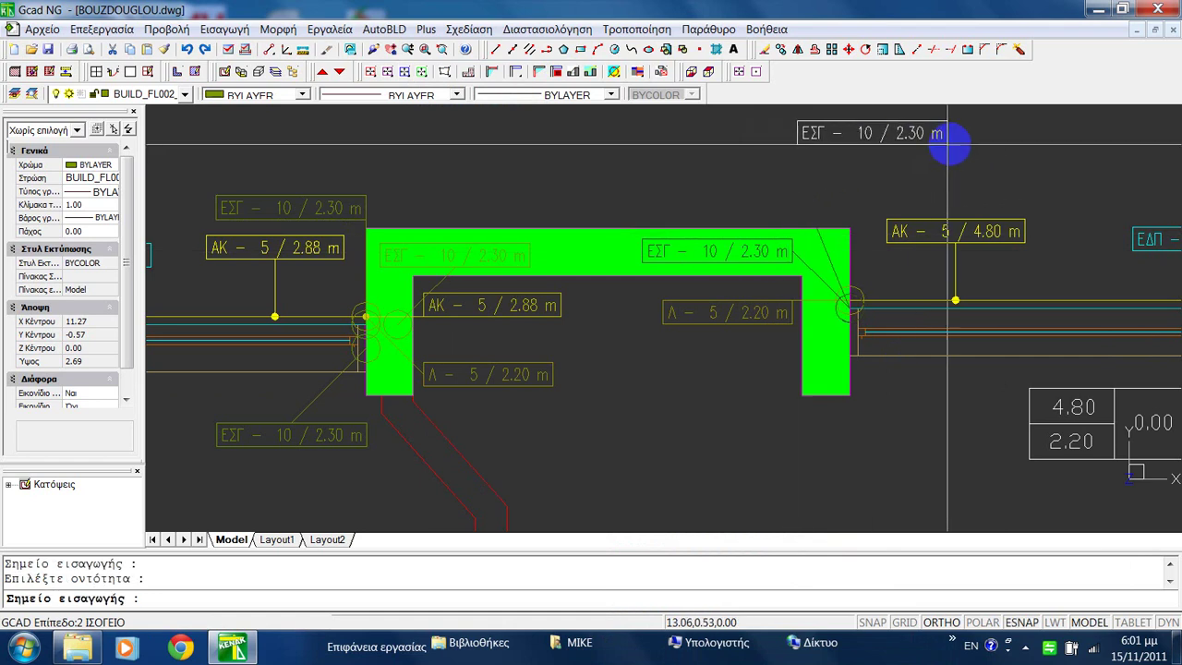
left_click(1032, 183)
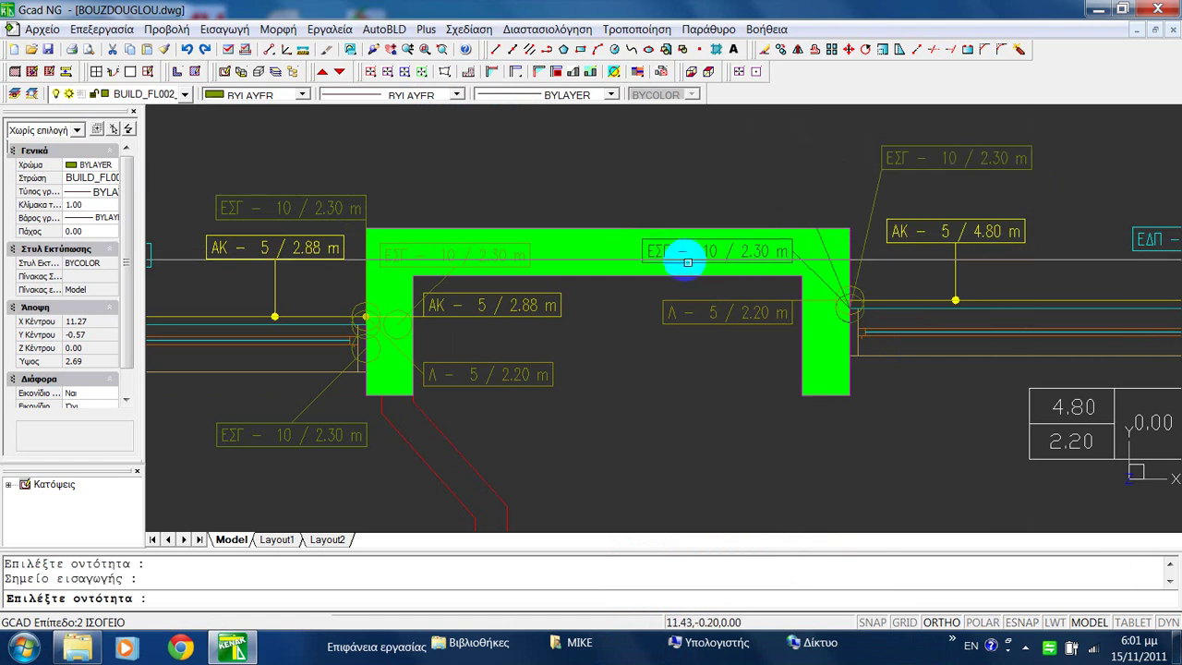
Move the Λ-5 / 2.20 m label to the 4.80 opening side, and the upper ΕΣΓ-10 label near the 2.88 opening farther from the U-shaped column.
left_click(755, 312)
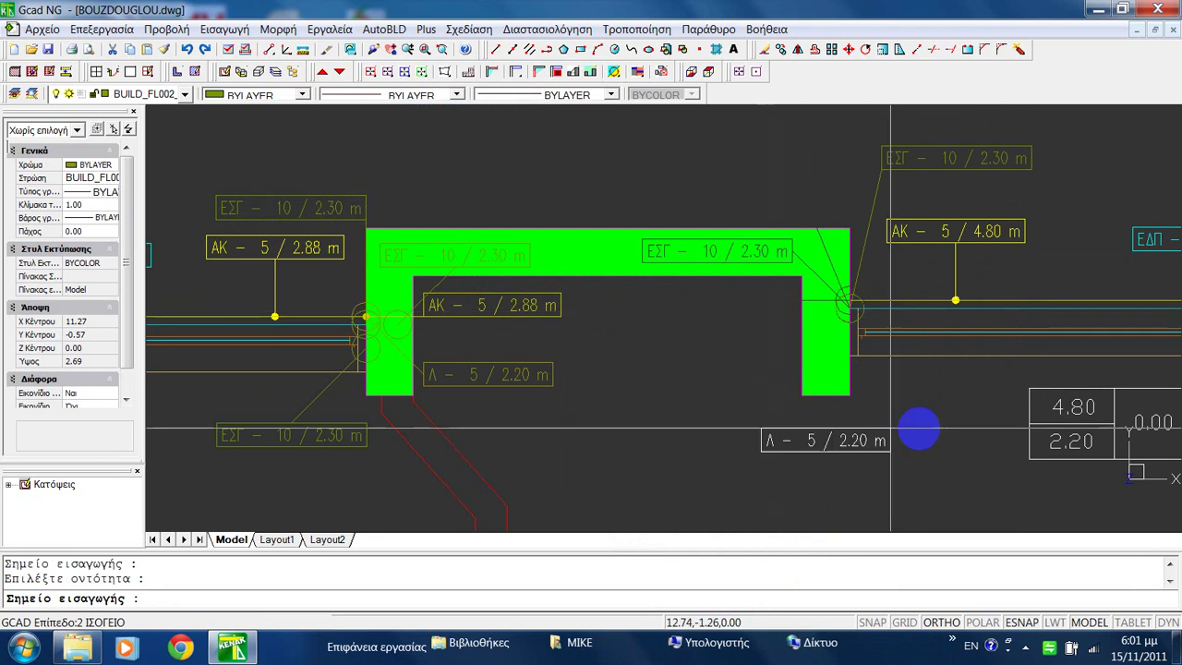
left_click(1021, 386)
scroll(712, 342, "down", 3)
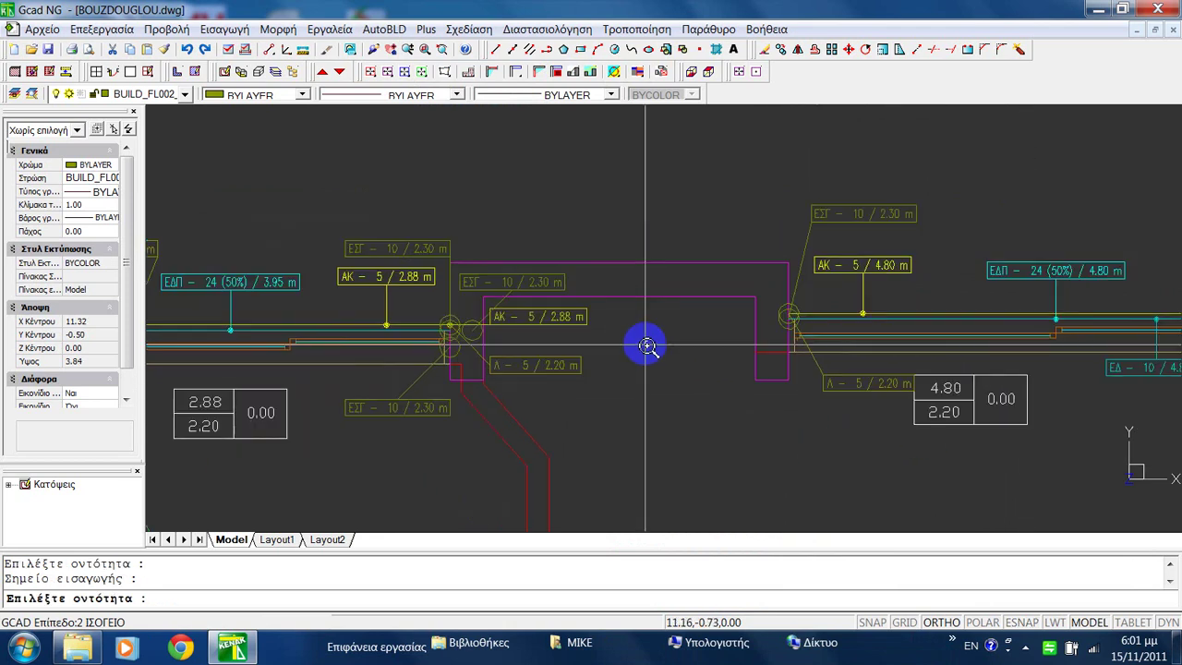
left_click(634, 232)
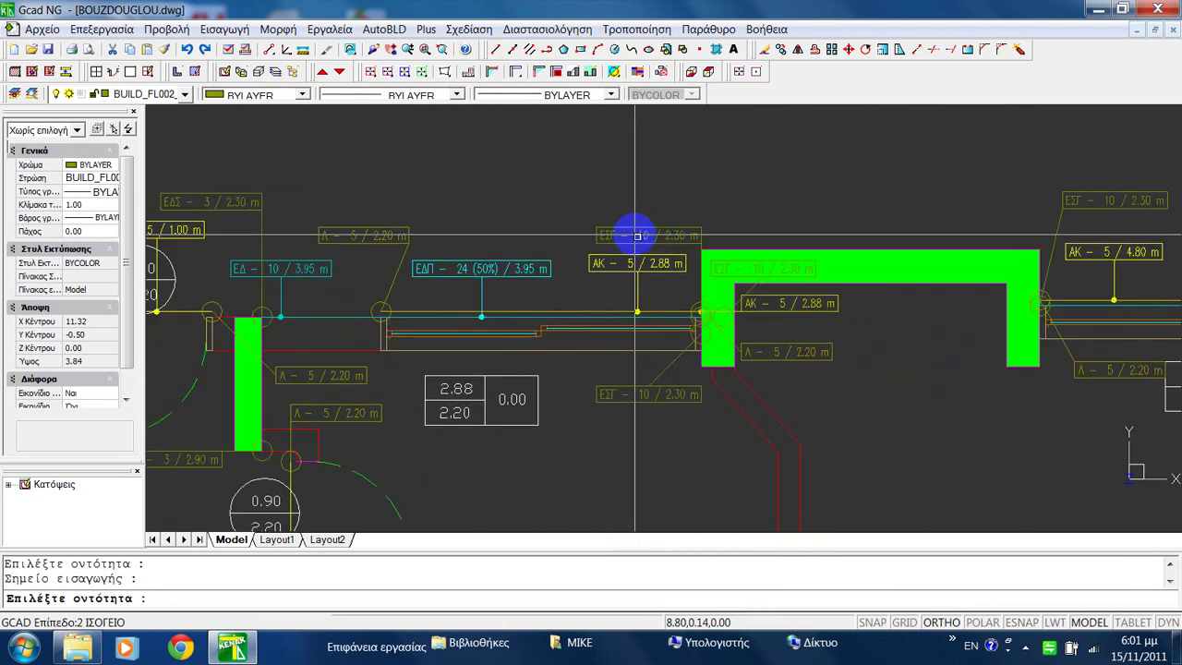
left_click(627, 218)
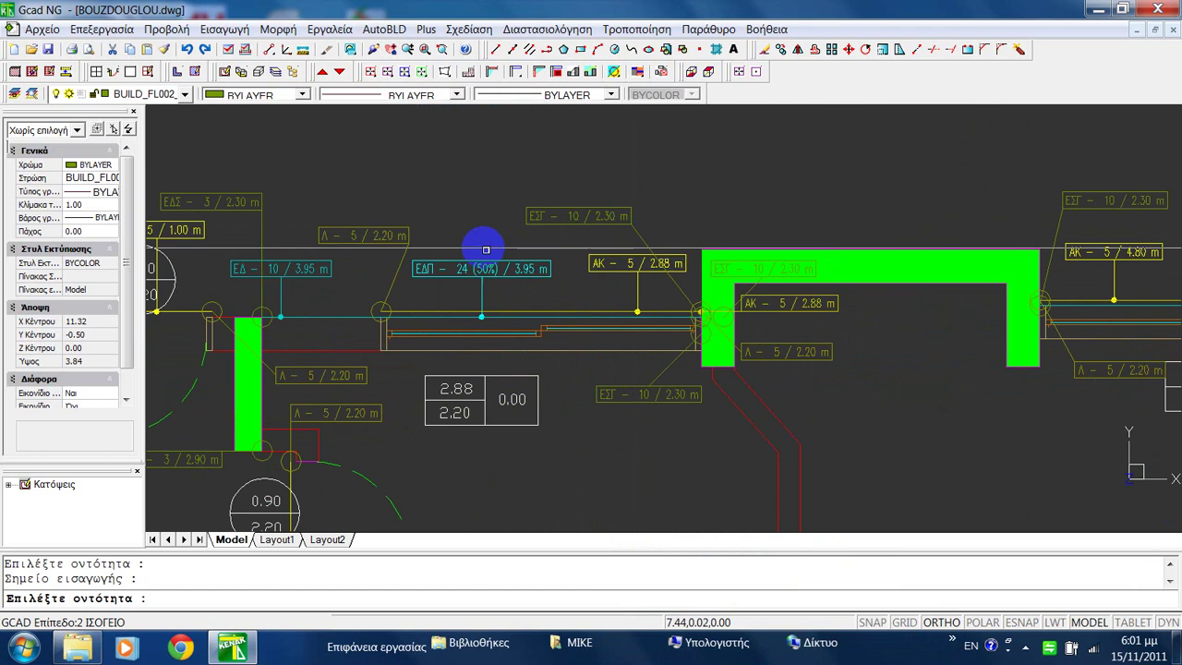
Move the Λ-5 / 2.20 m label from the column to the 1.00 door side, and the ΕΔΣ-3 / 2.90 m label farther below it.
middle_click_drag(470, 253, 821, 231)
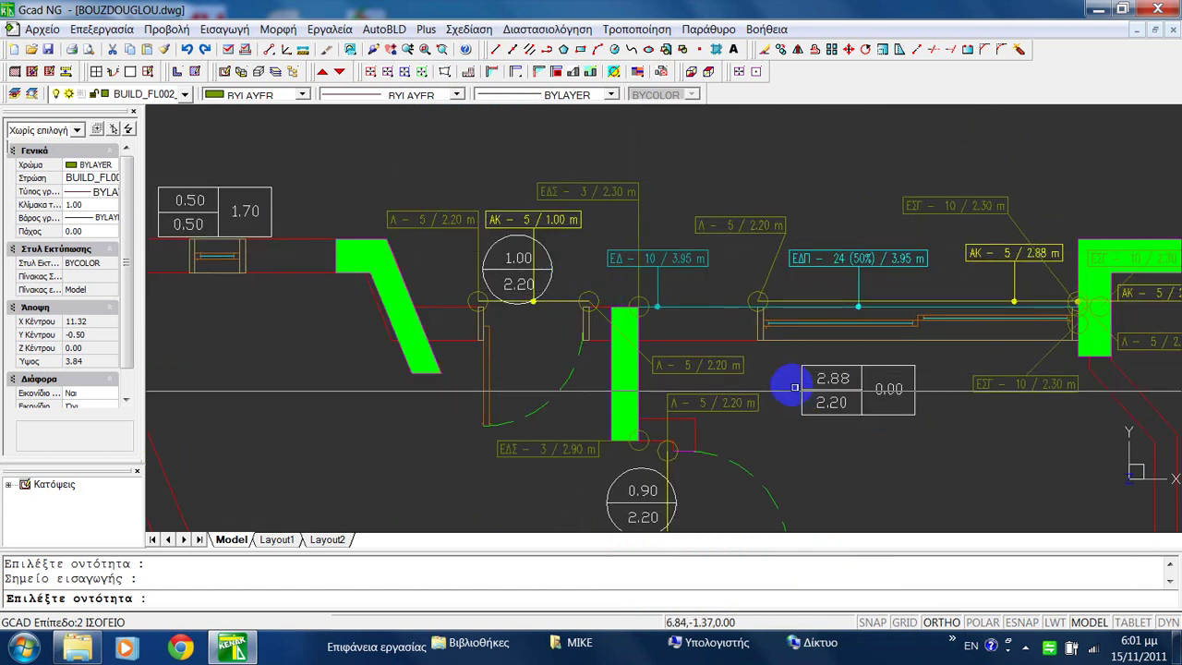
middle_click_drag(786, 382, 841, 307)
left_click(792, 283)
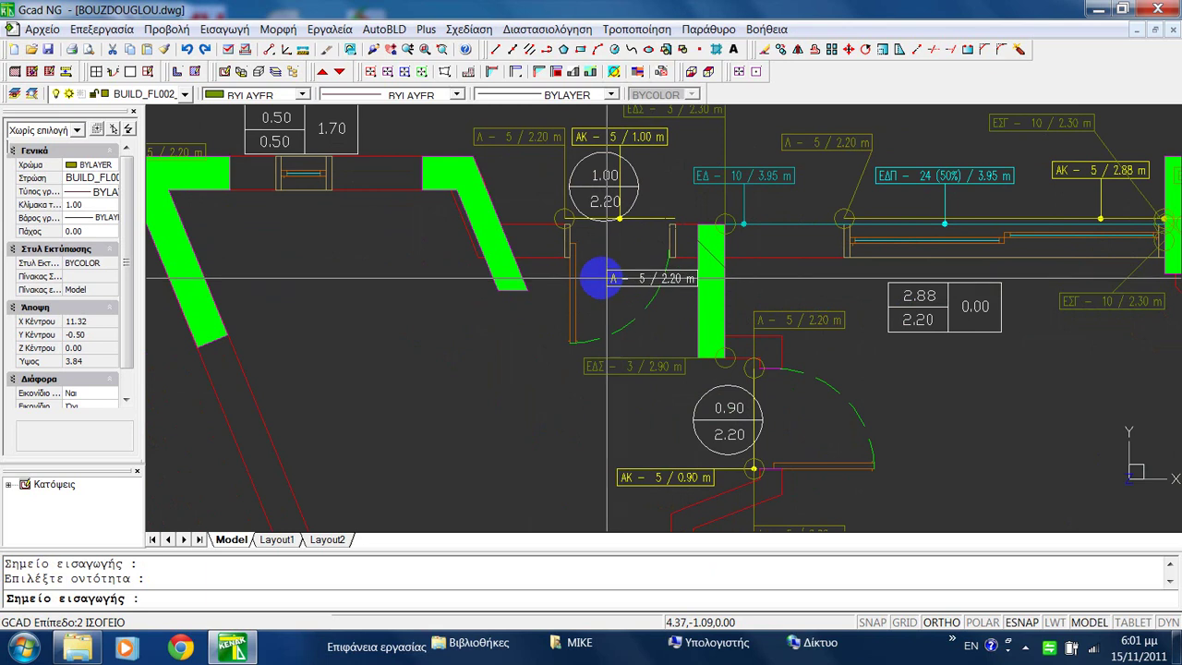
left_click(592, 292)
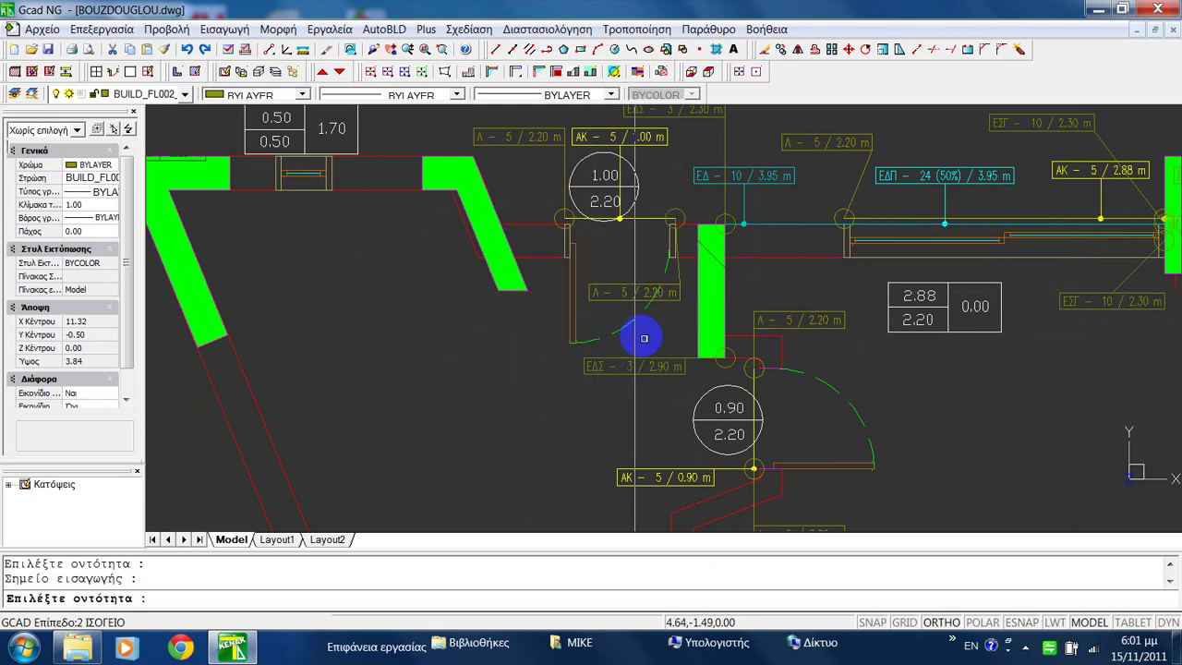
left_click(653, 367)
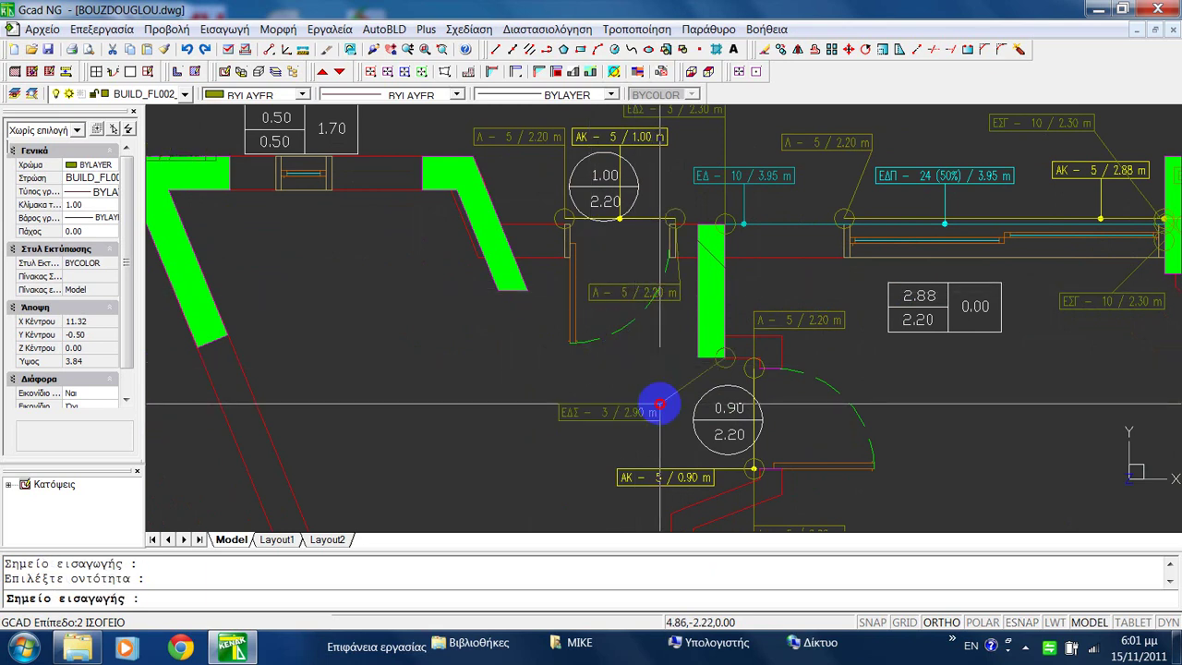
left_click(661, 404)
Move the Λ-5 / 2.20 m label at the 0.90 door's upper jamb into the door swing area.
left_click(807, 319)
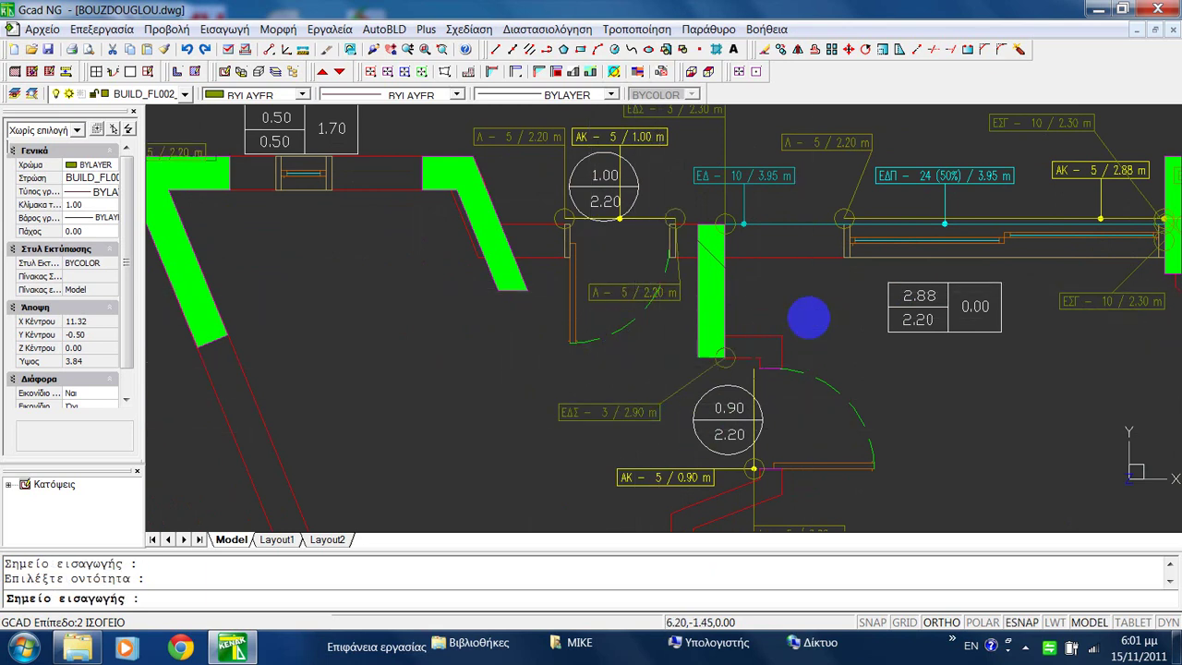
left_click(783, 426)
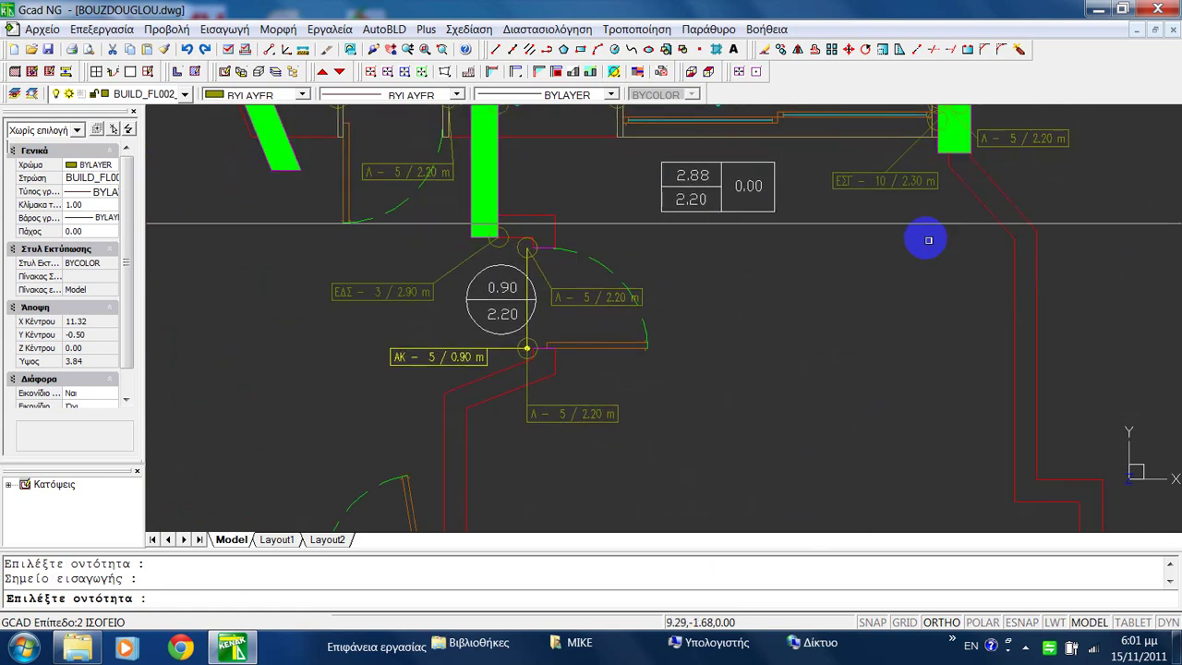
Move the 0.90 door's lower Λ-5 / 2.20 m label above its AK-5 / 0.90 m label, and shift that AK label slightly outward.
middle_click_drag(605, 422, 786, 342)
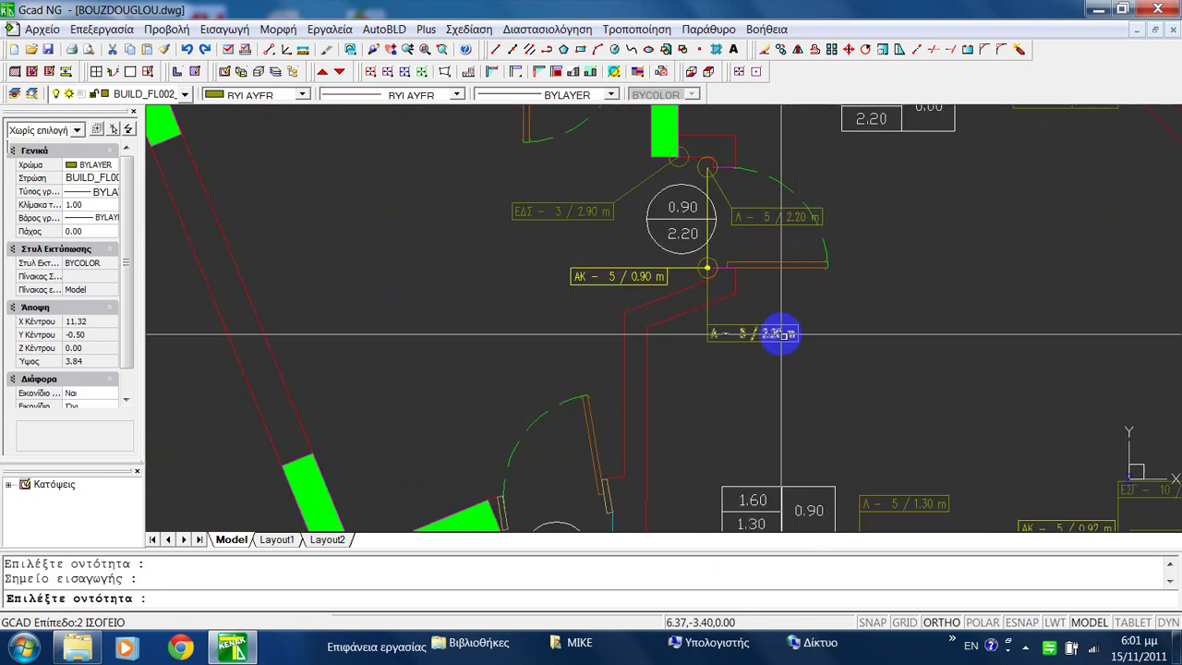
left_click(783, 334)
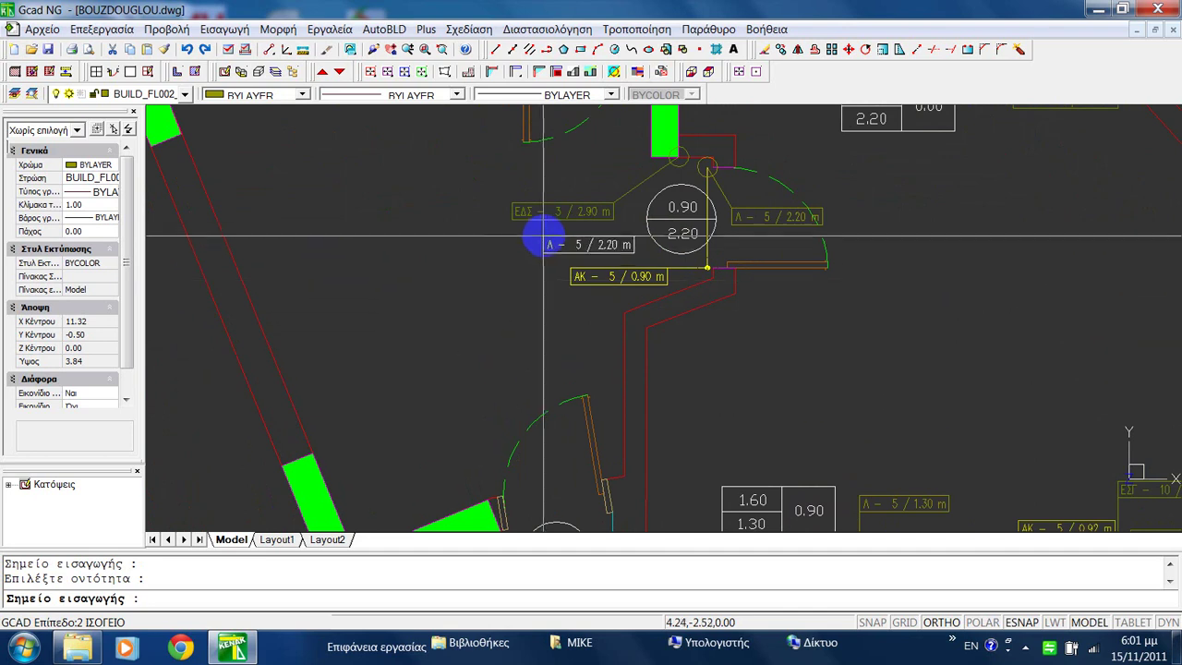
left_click(546, 238)
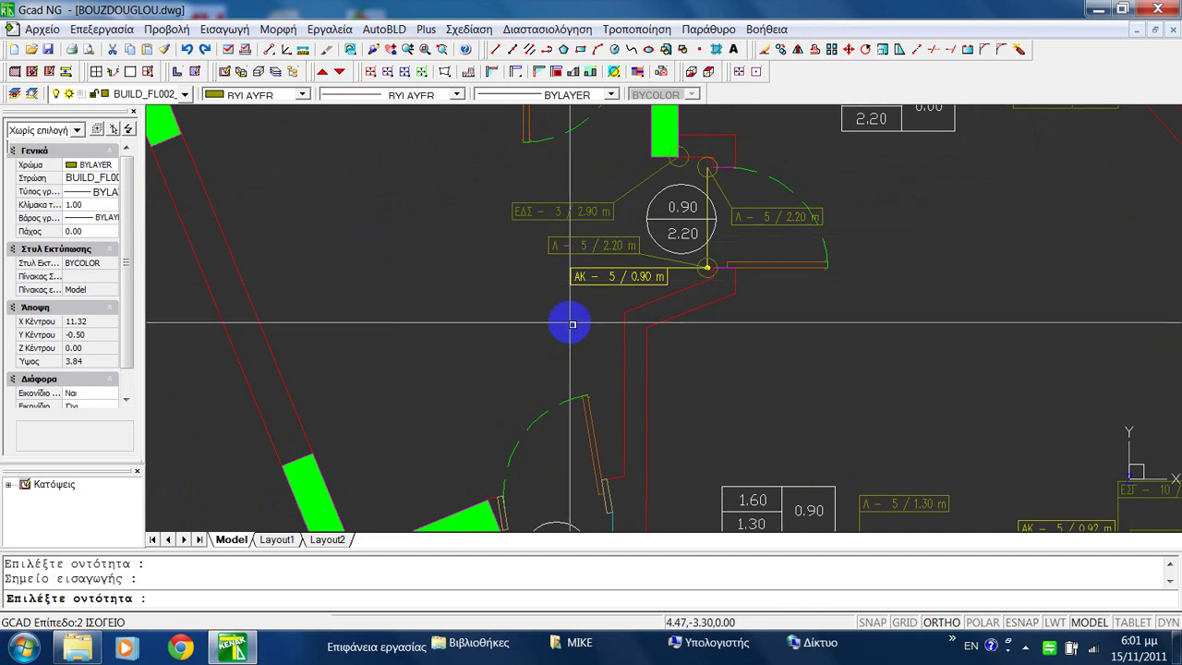
left_click(614, 277)
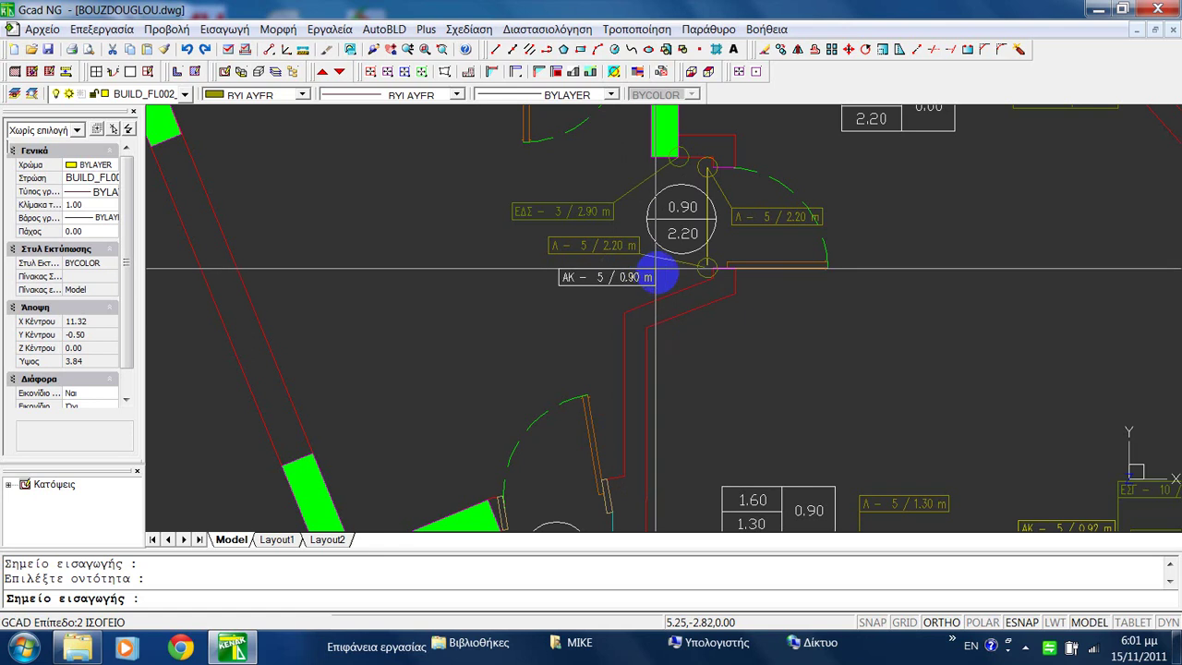
left_click(650, 274)
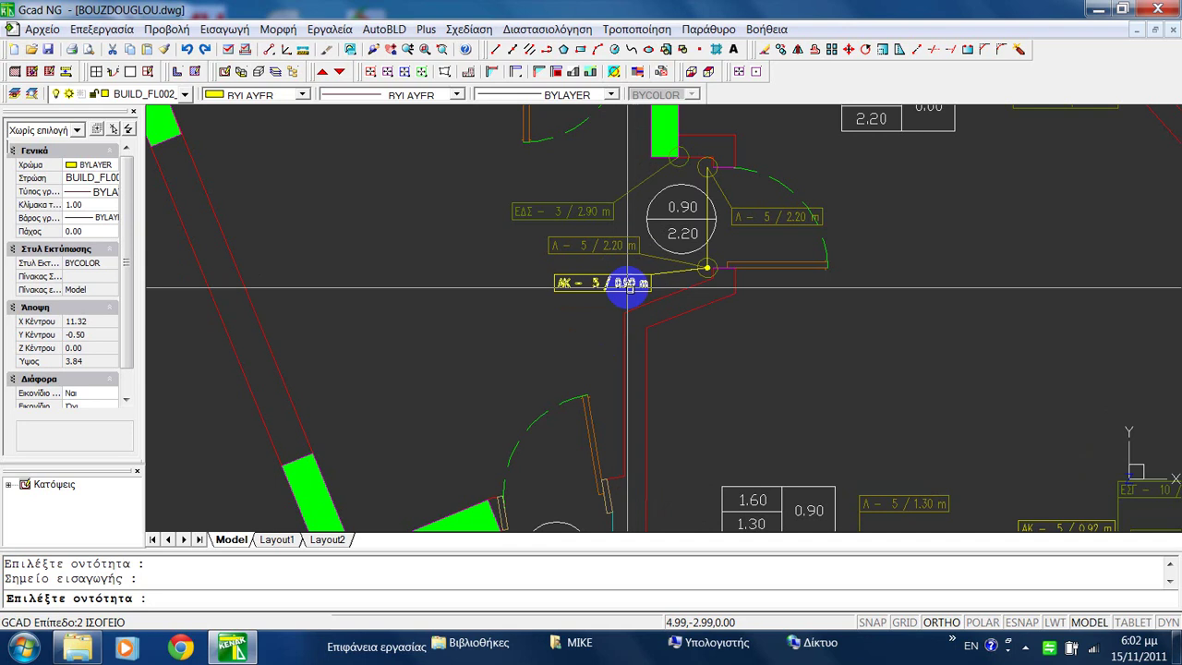
Shift the ΕΣΓ-10 / 2.30 m label above the column beside the 0.92 opening slightly down and toward the opening.
middle_click_drag(933, 422, 672, 265)
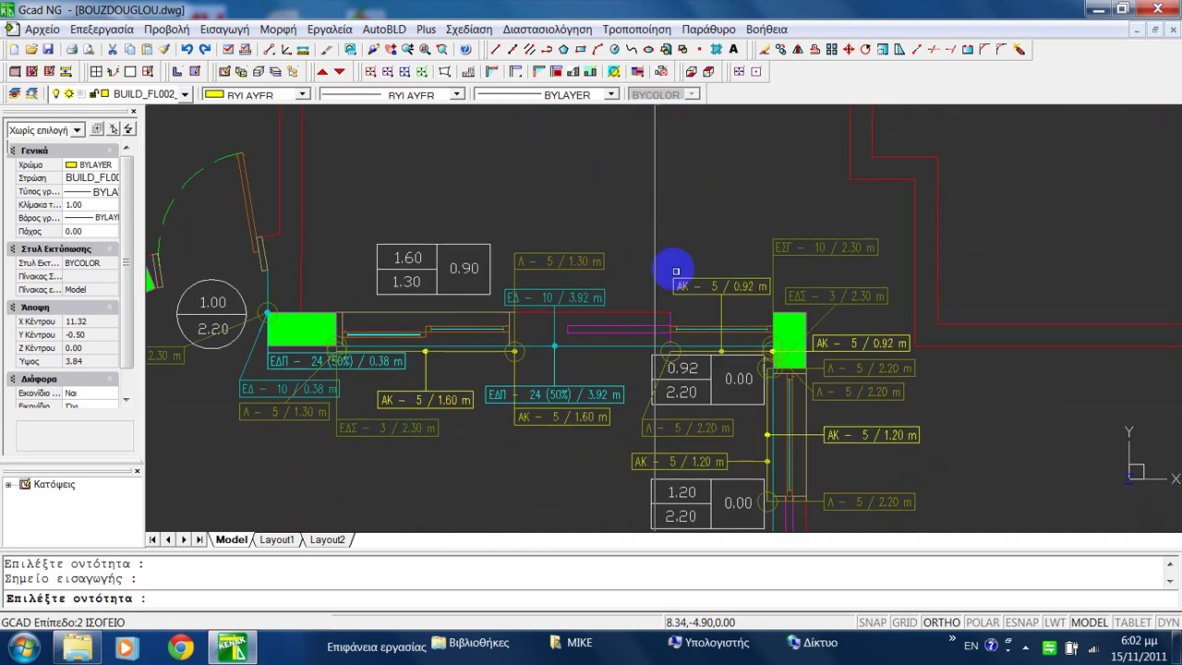
left_click(816, 248)
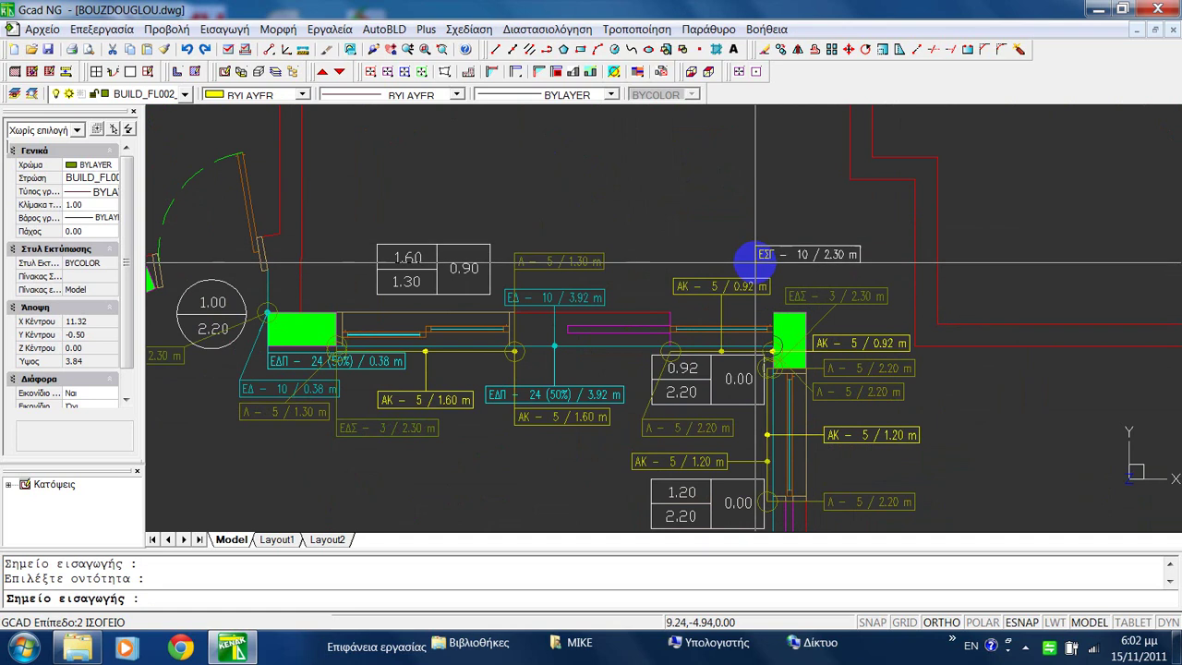
left_click(755, 261)
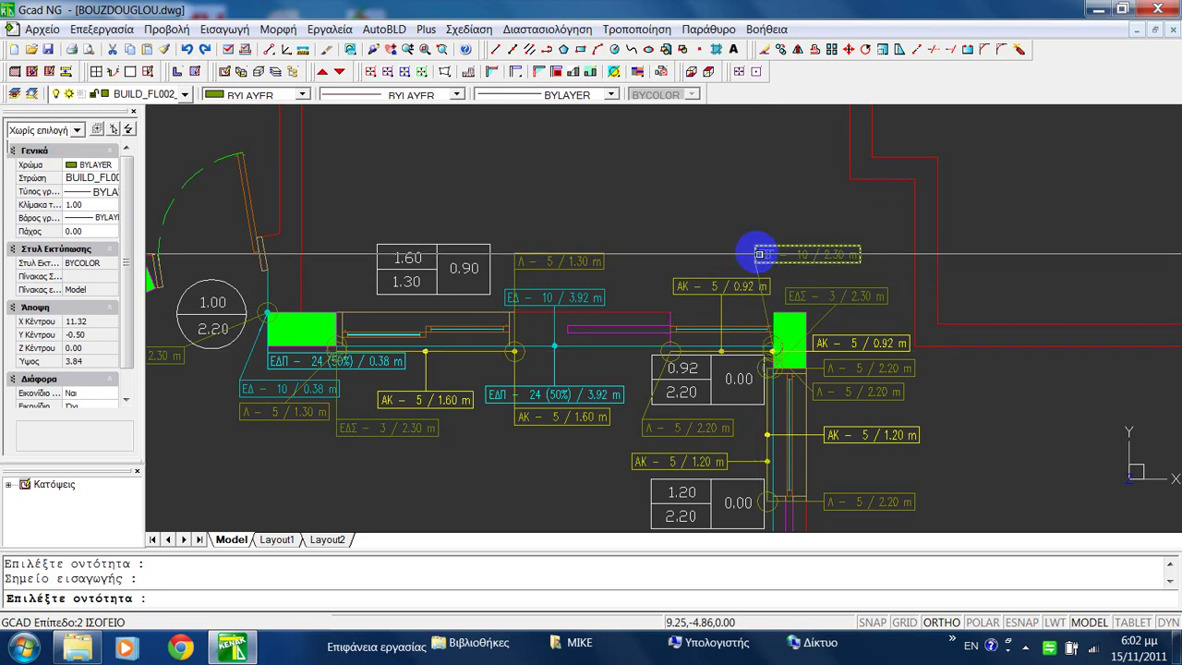
left_click_drag(816, 244, 764, 254)
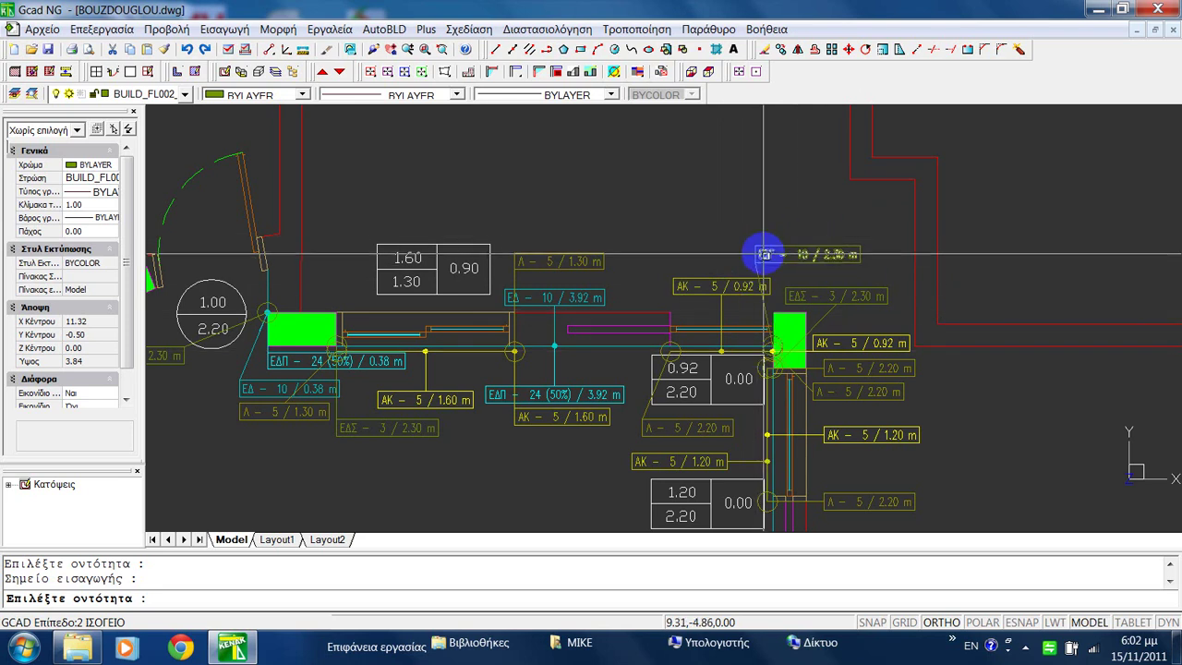
Hide the thermal bridges (Θερμογέφυρες) of the whole ground-floor plan through the AutoBLD layer management.
scroll(730, 231, "down", 6)
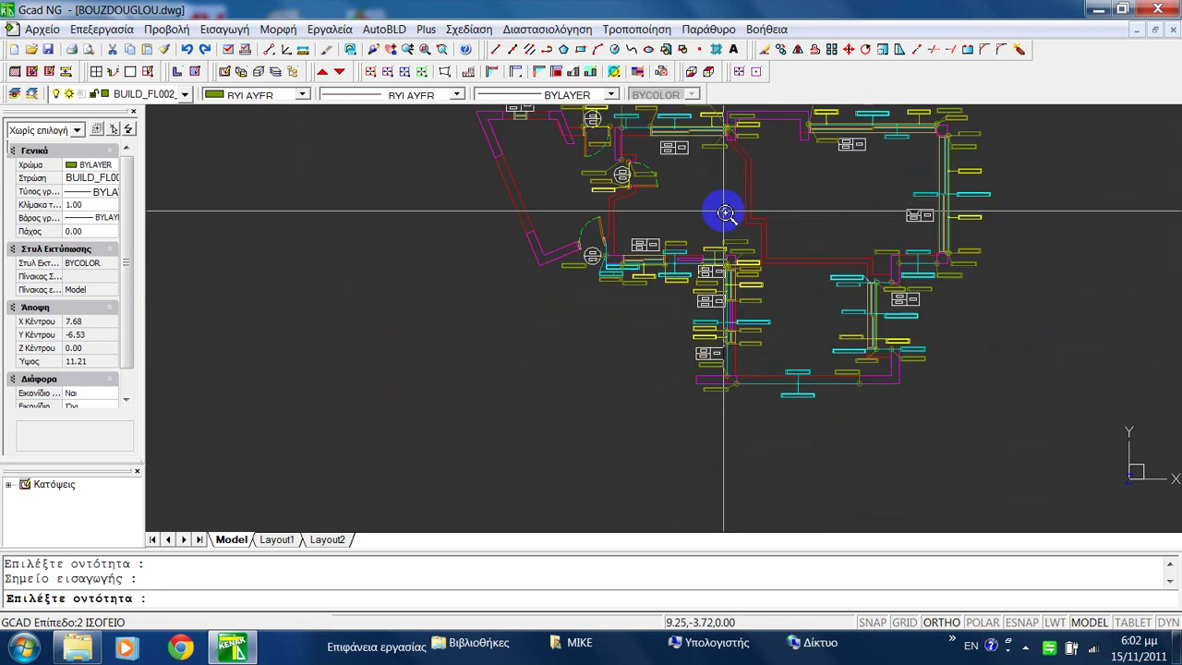
scroll(750, 201, "up", 3)
scroll(752, 201, "down", 5)
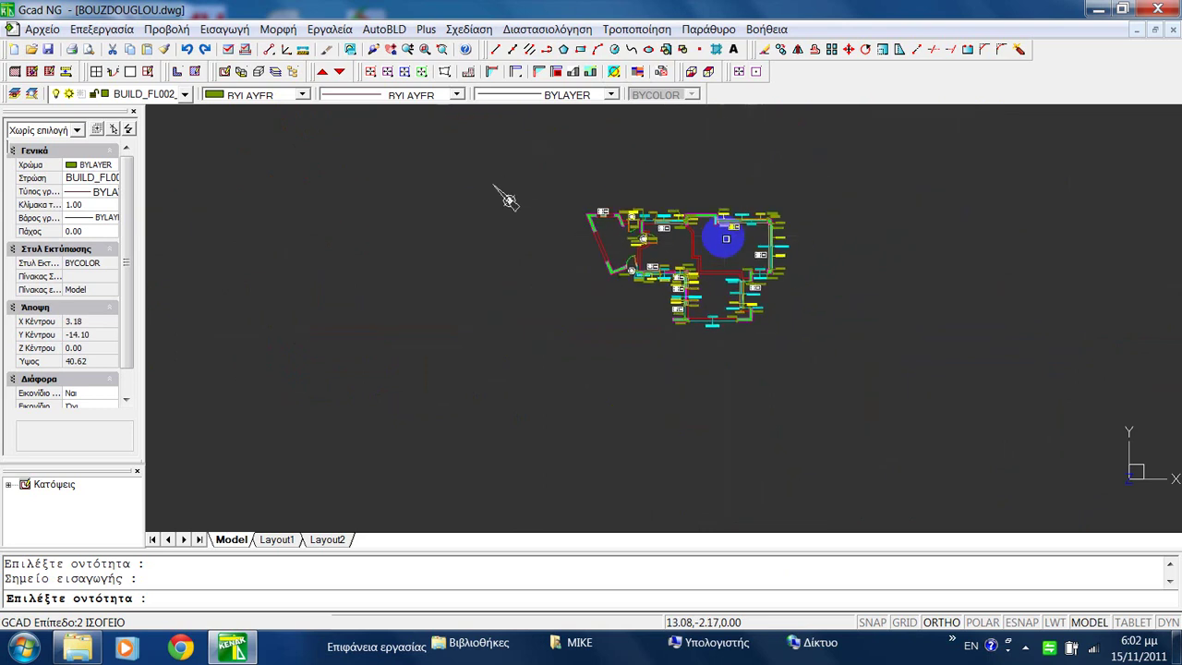
scroll(726, 238, "up", 4)
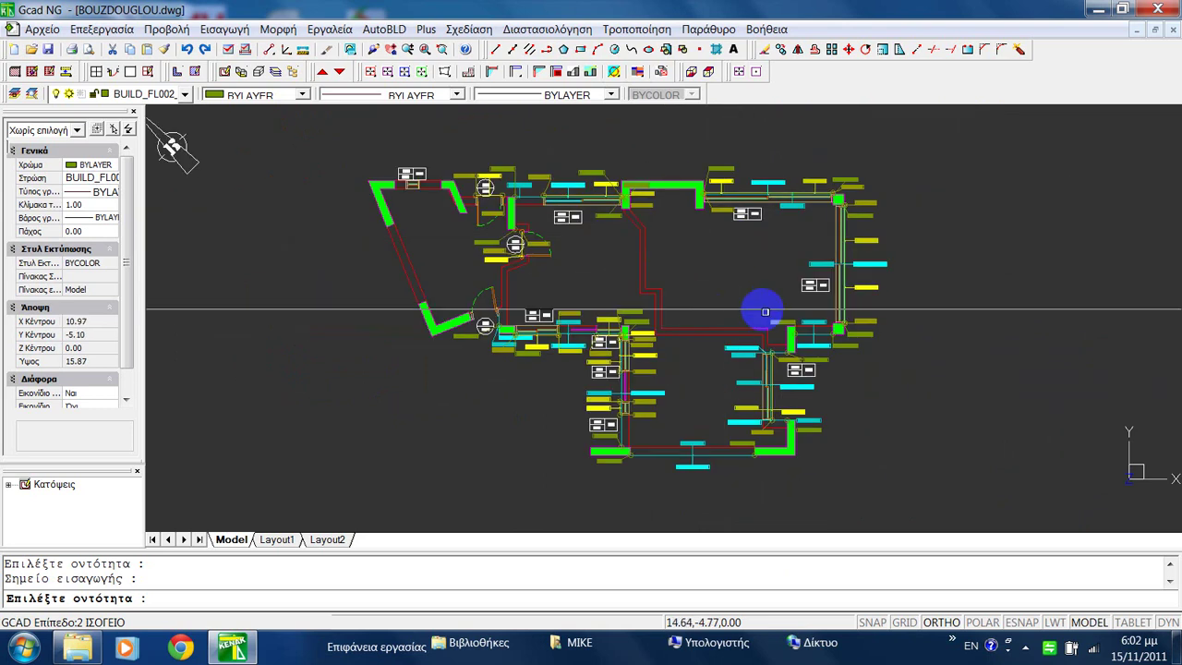
left_click(274, 74)
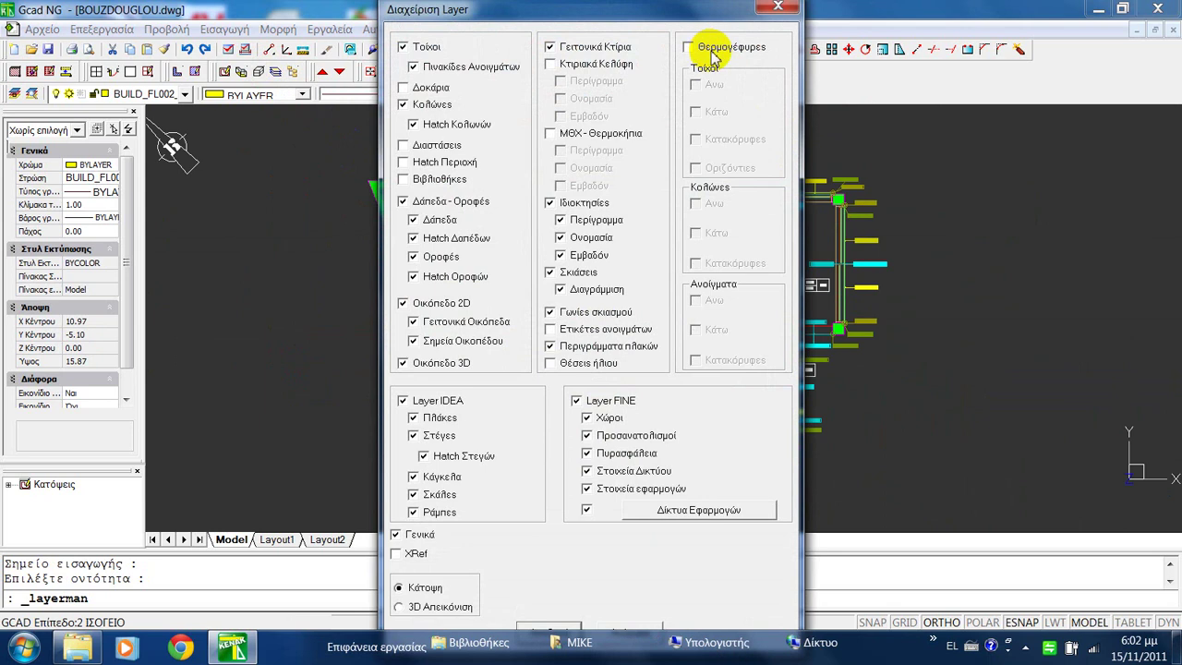
left_click(544, 628)
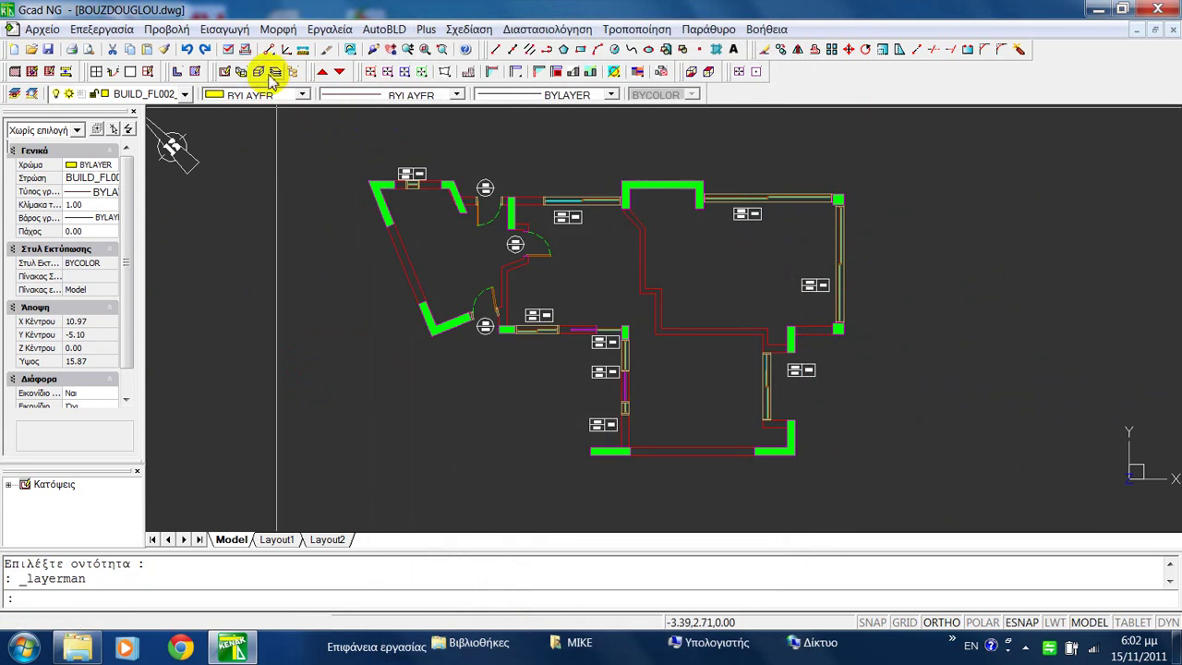
Save the BOUZDOUGLOU.dwg drawing.
left_click(382, 30)
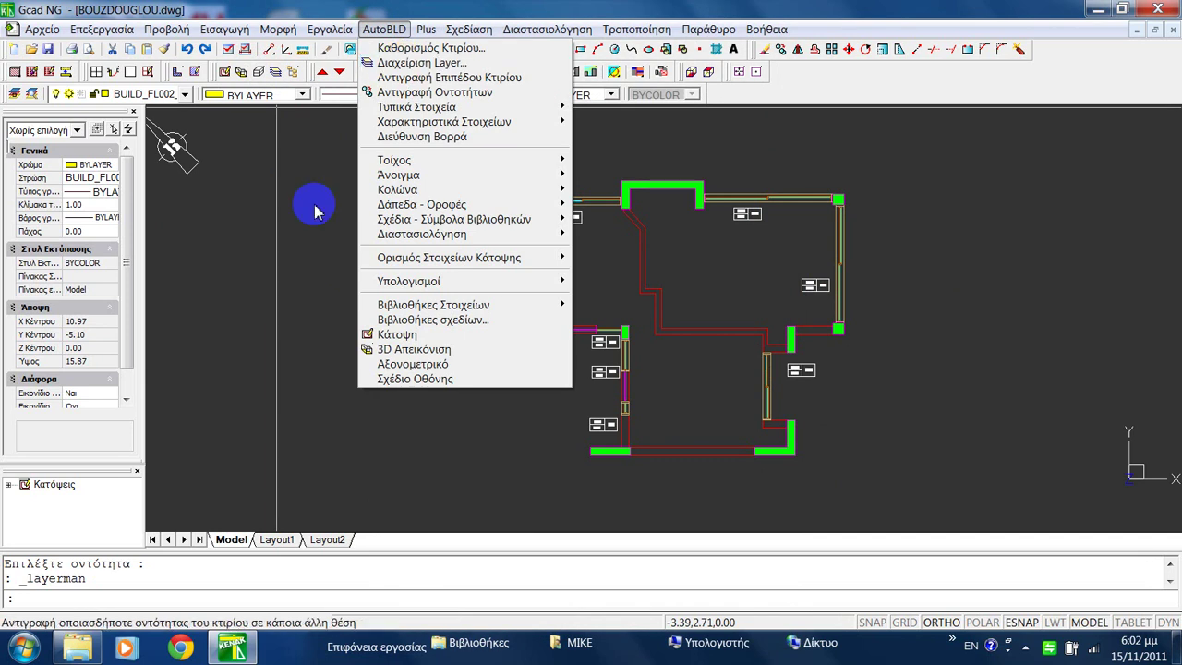
left_click(285, 248)
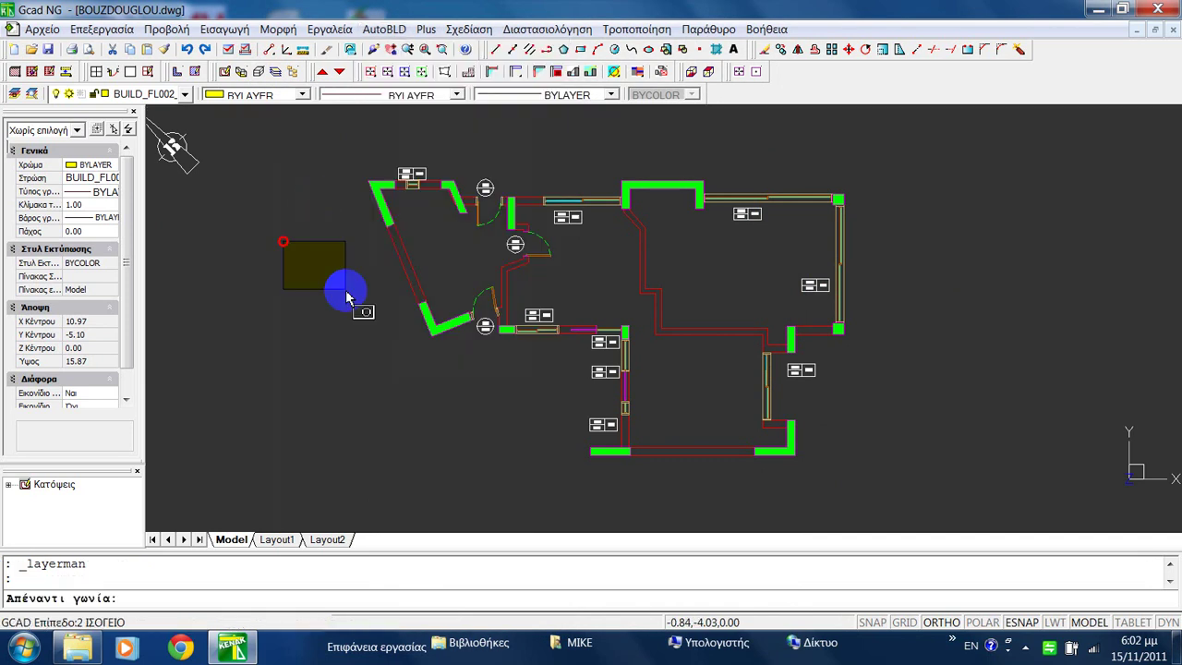
left_click(48, 51)
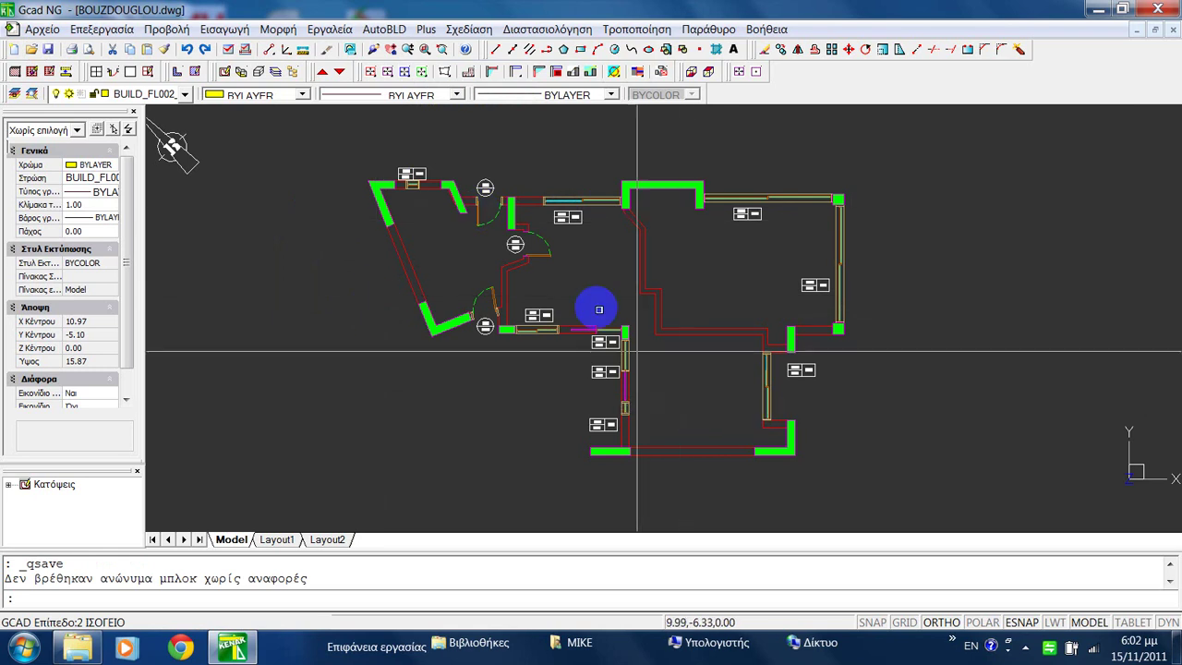
Turn on the XRef display in the layer management and change the current building level to the basement (ΥΠΟΓΕΙΟ).
left_click(273, 74)
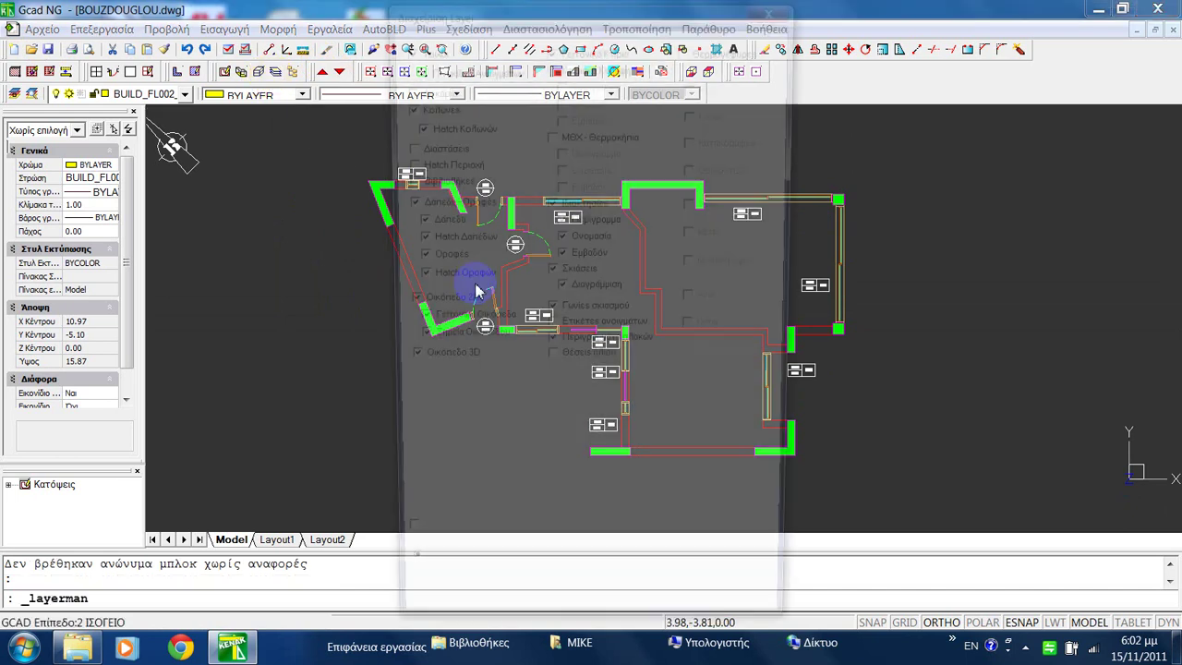
left_click(568, 631)
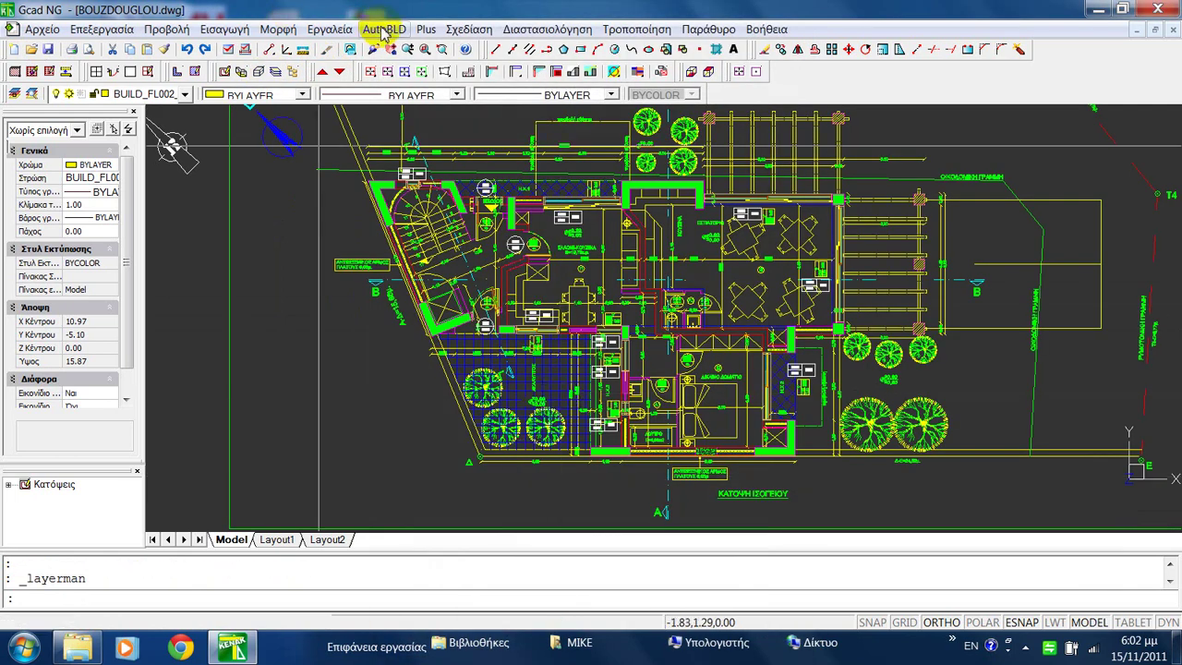
left_click(340, 73)
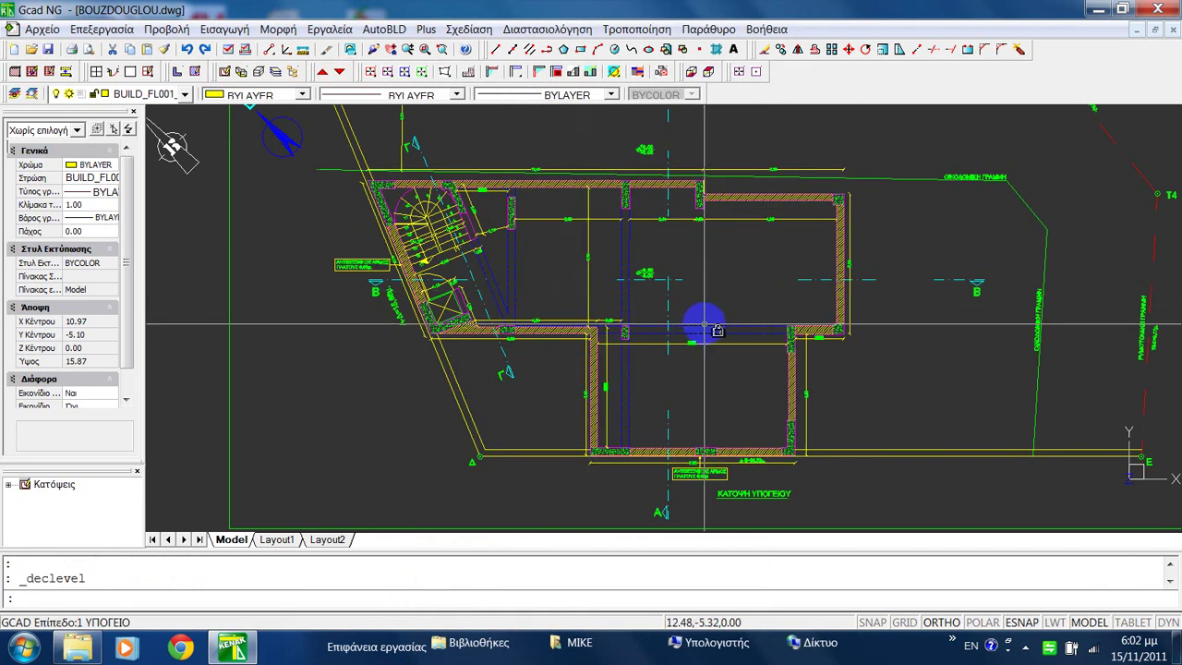
scroll(654, 323, "up", 2)
scroll(596, 335, "up", 2)
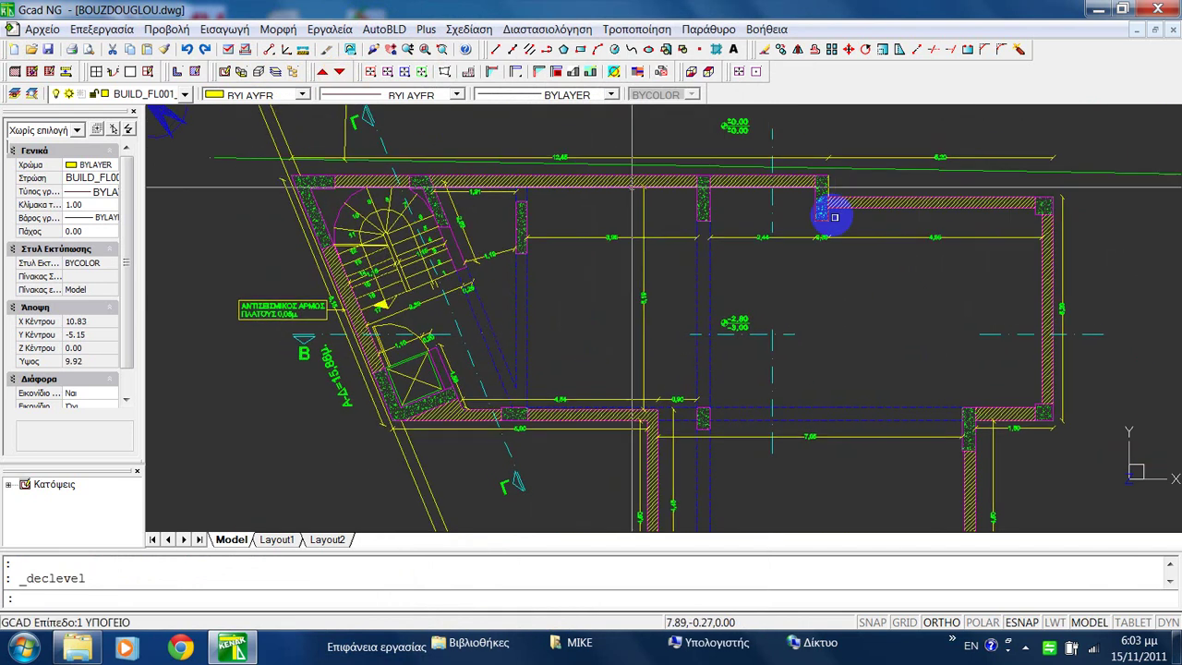
scroll(834, 323, "down", 2)
middle_click_drag(834, 324, 804, 364)
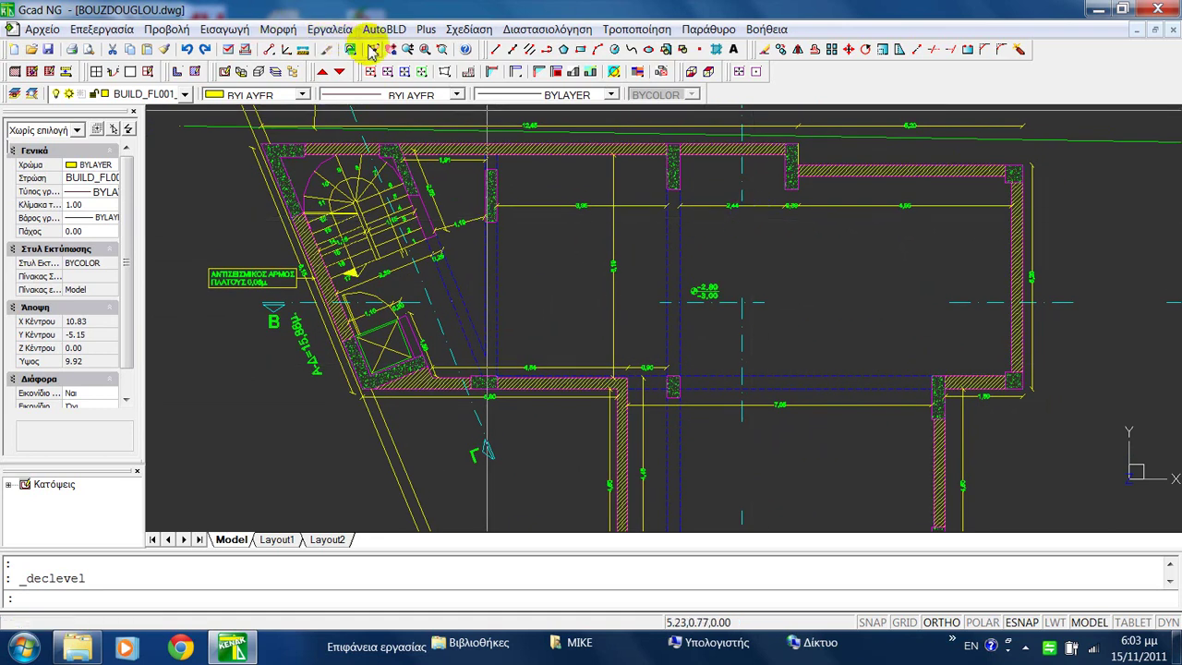
left_click(322, 73)
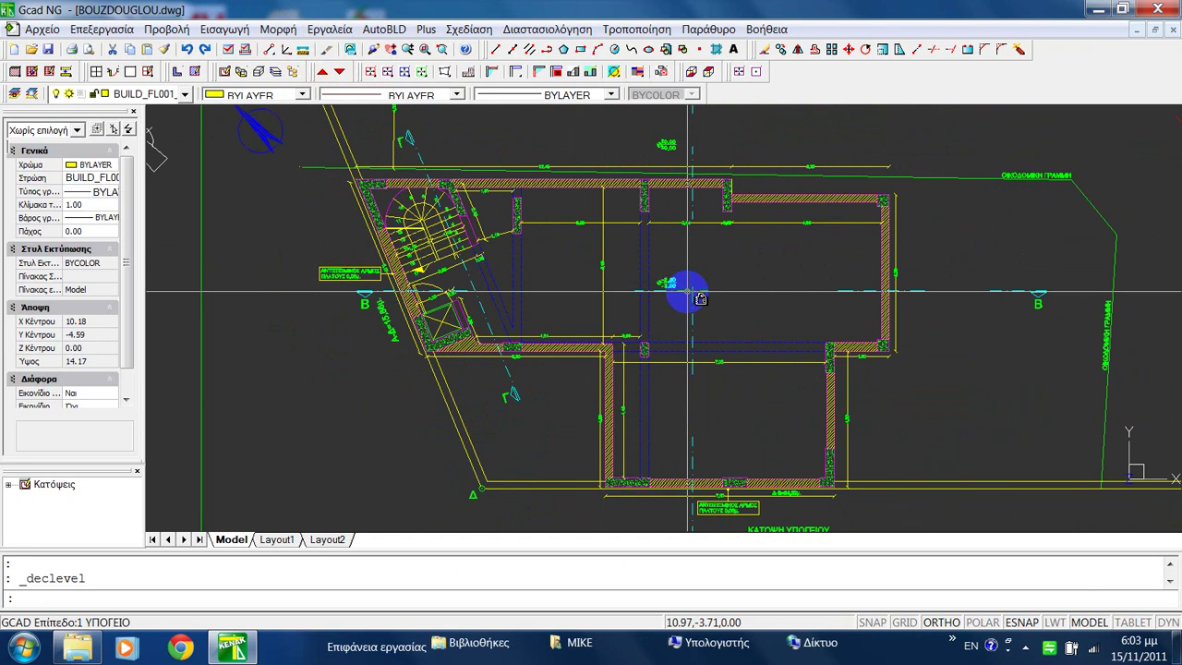
Start a polyline at the stairwell's upper outer corner, tracing the upper wall's outer face to the end column and down to the wall setback.
left_click(546, 50)
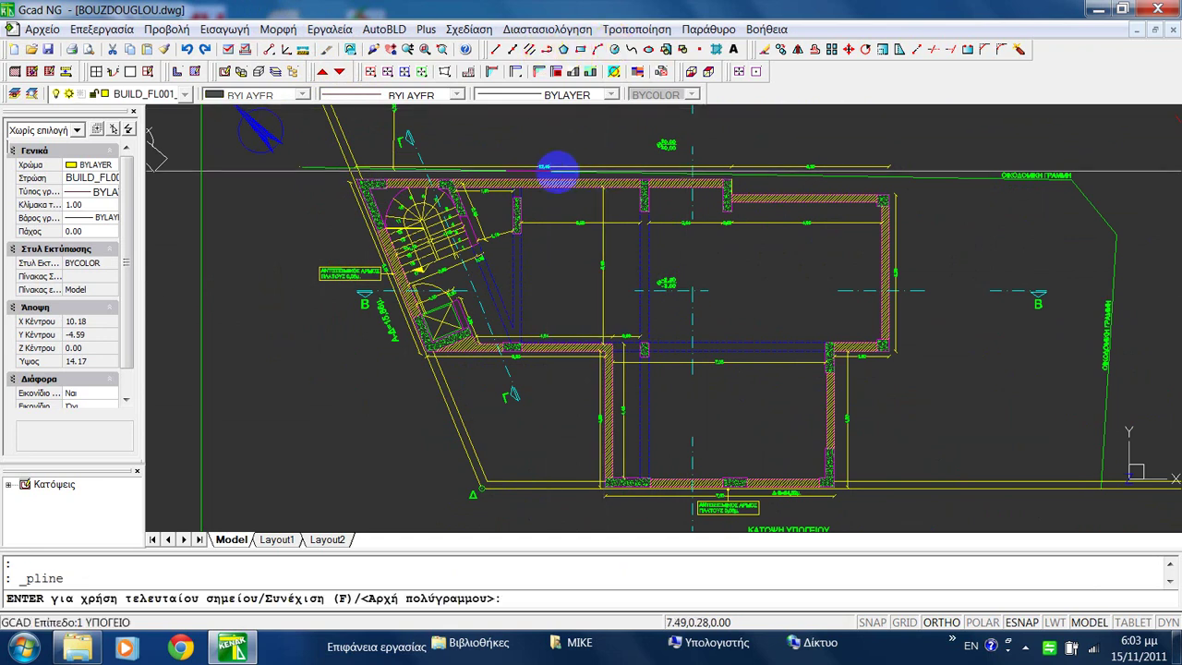
scroll(361, 158, "up", 8)
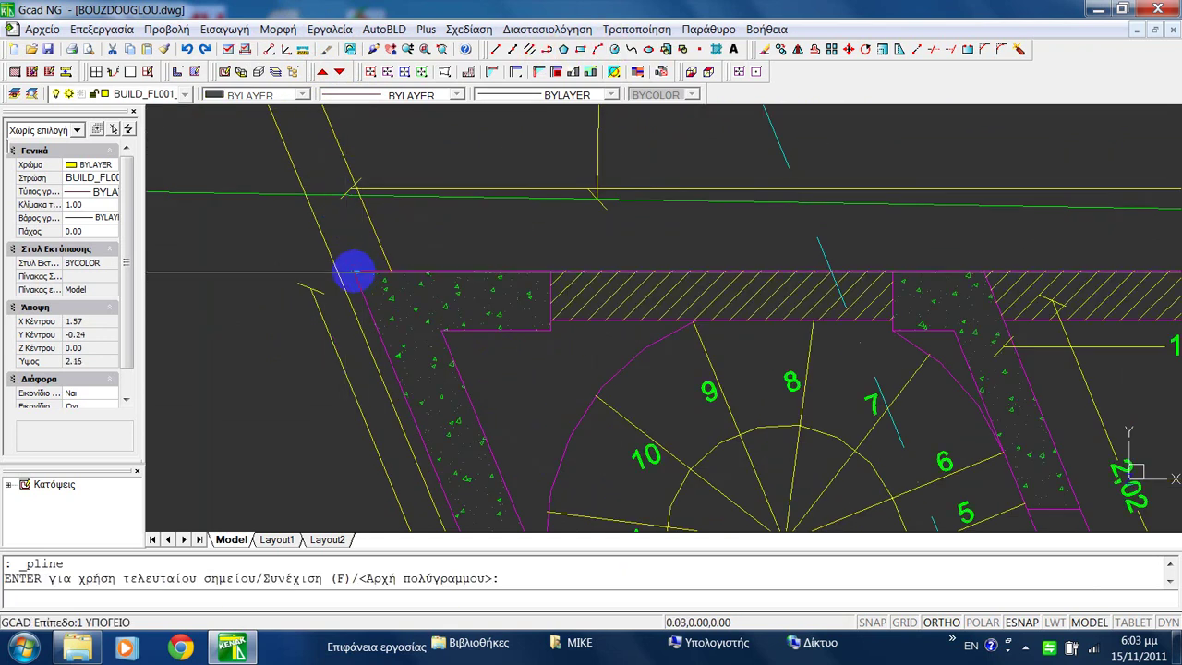
left_click(354, 272)
scroll(298, 179, "down", 5)
scroll(673, 212, "up", 6)
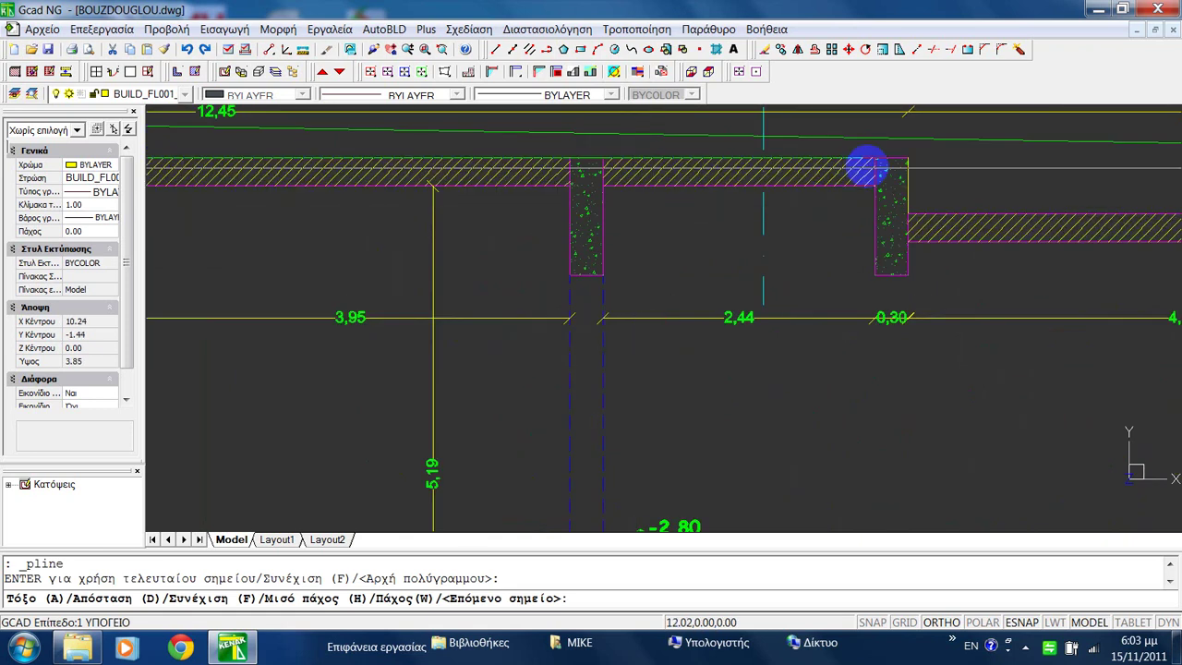
scroll(873, 166, "up", 2)
left_click(912, 161)
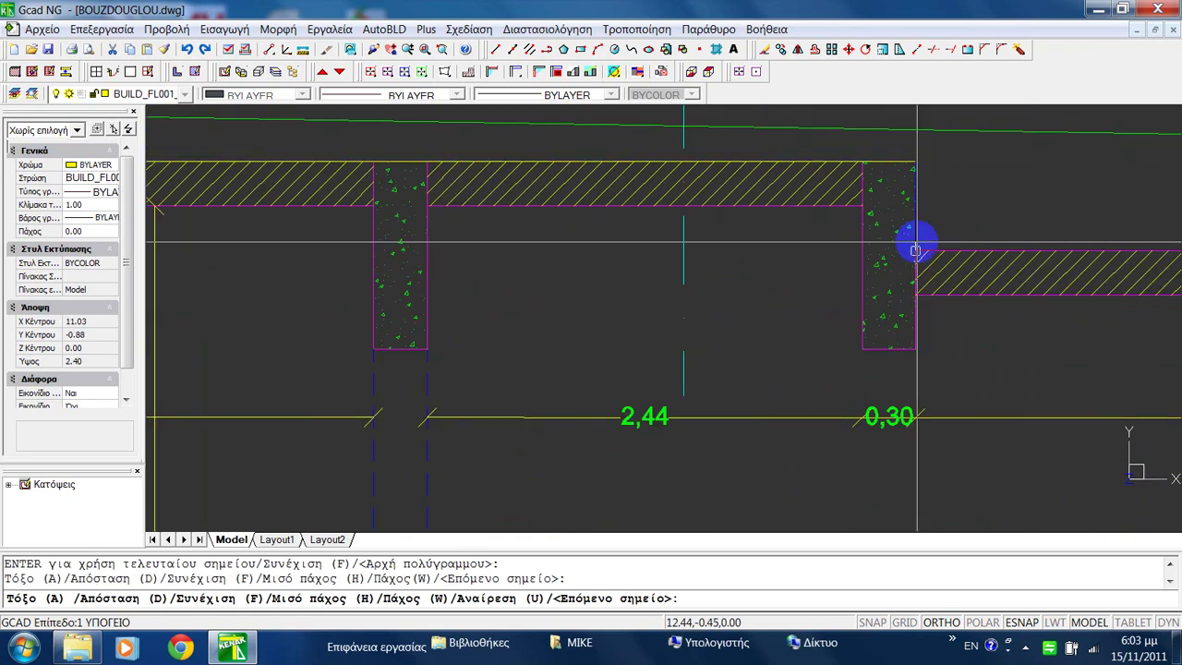
left_click(915, 249)
Continue the polyline along the set-back upper wall to the far column's outer corner, then down the side wall to its lower column corner.
scroll(597, 211, "down", 4)
scroll(976, 231, "up", 3)
scroll(799, 211, "up", 2)
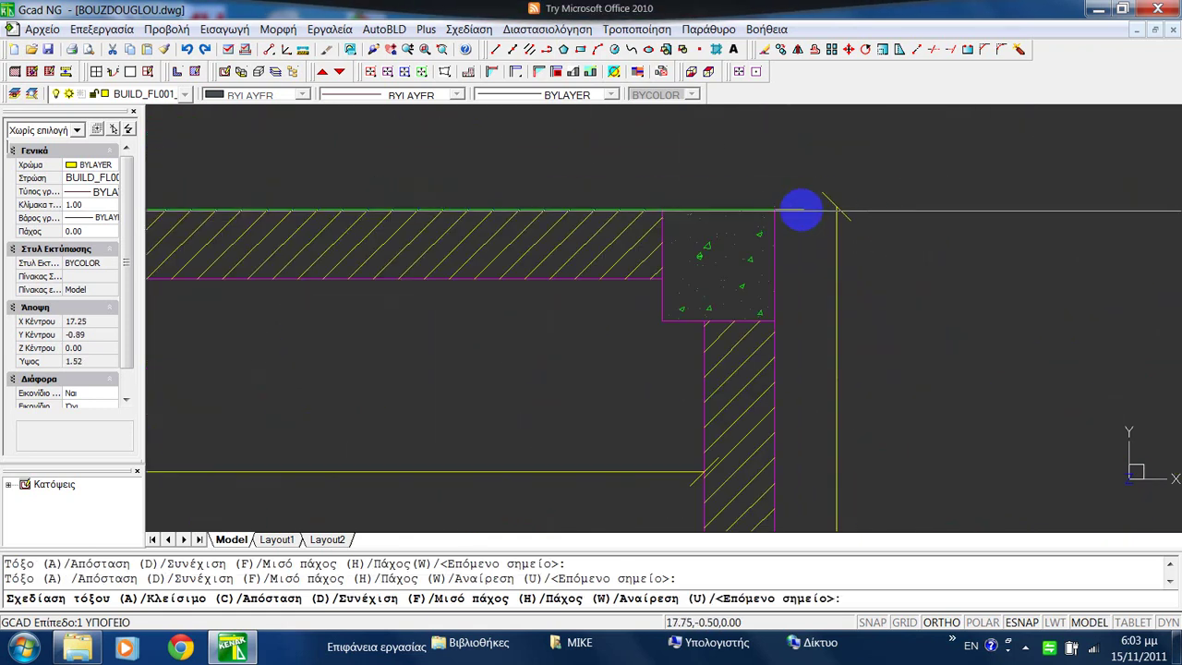
left_click(783, 212)
scroll(794, 176, "down", 10)
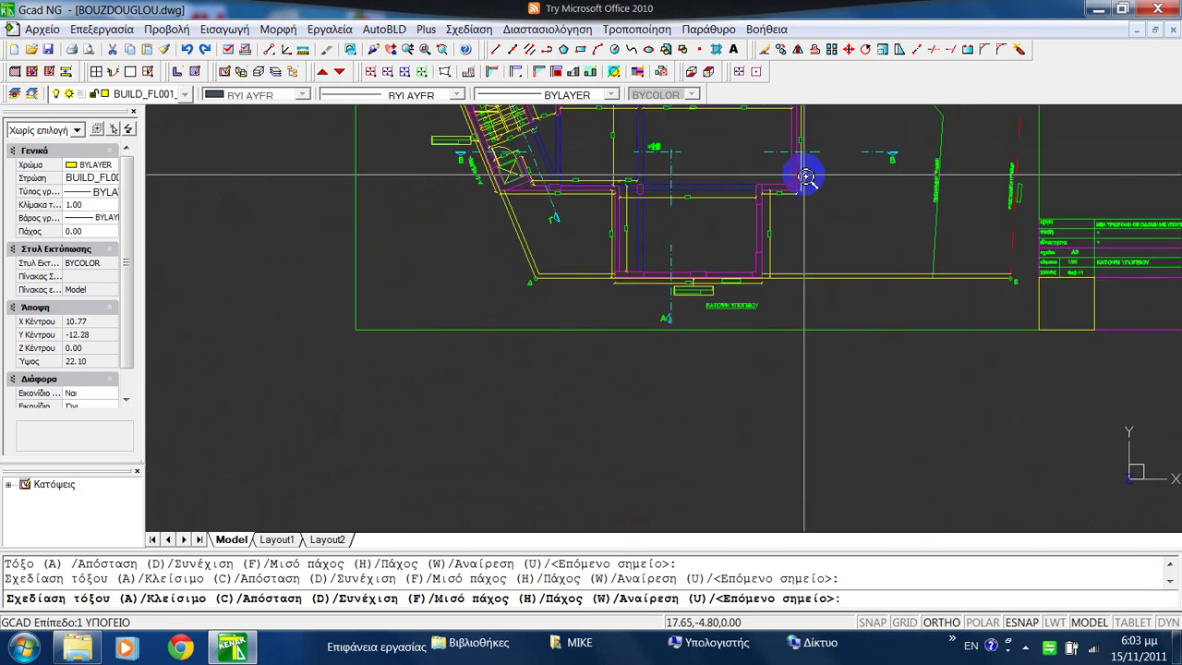
scroll(806, 177, "up", 11)
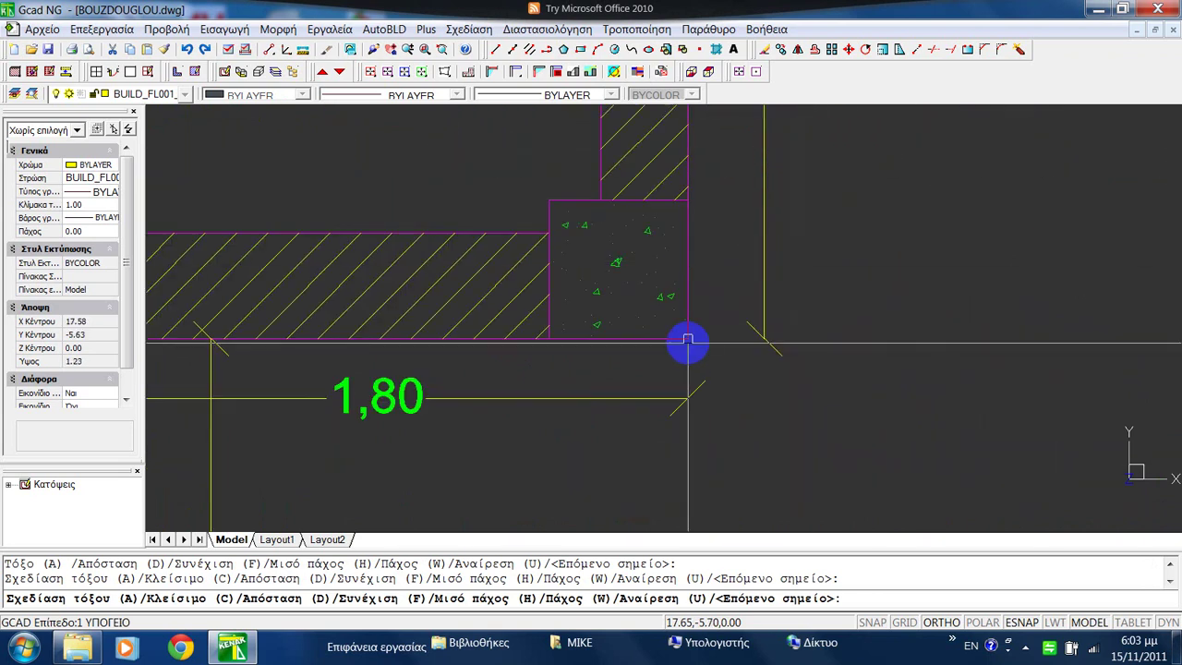
left_click(688, 344)
Continue the polyline along the 1,80 wall to the inner column corner, down the lower wing's side, and across its bottom wall's outer face.
scroll(748, 297, "down", 3)
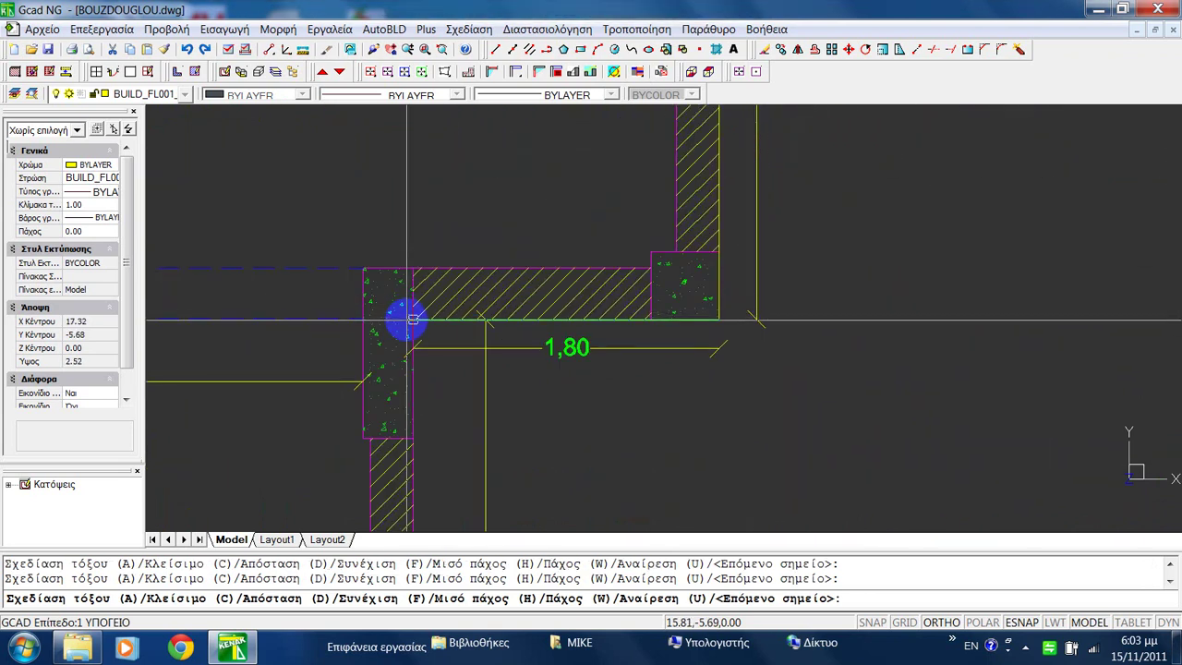
middle_click_drag(461, 361, 712, 203)
scroll(699, 269, "down", 11)
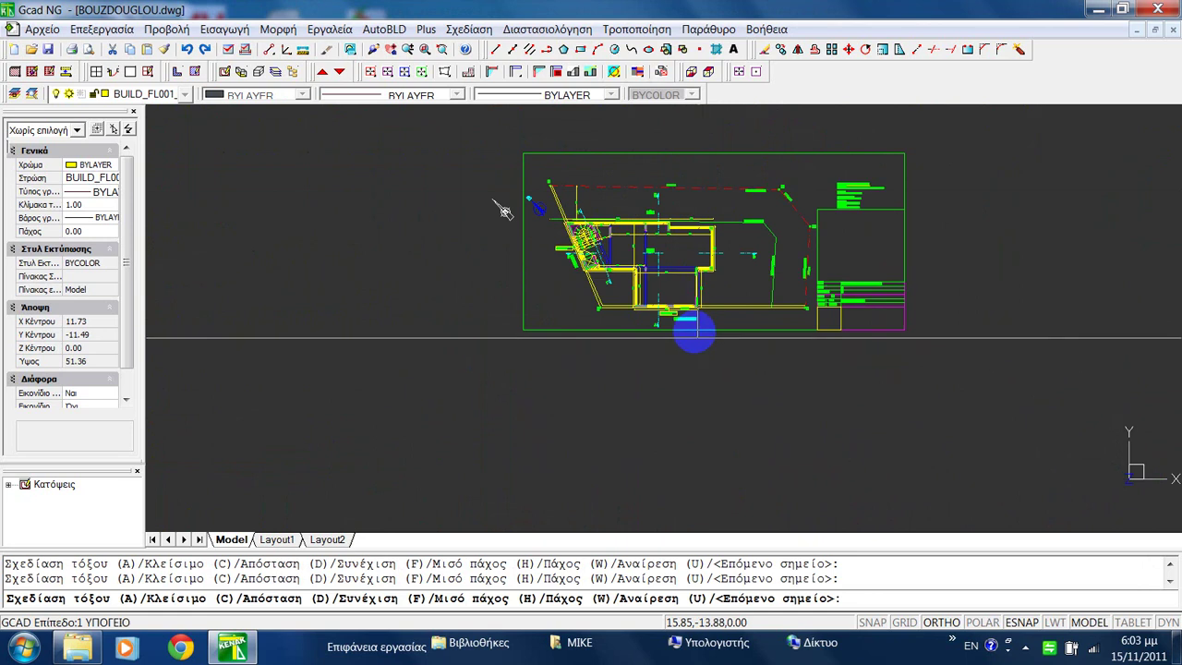
scroll(694, 335, "up", 12)
scroll(699, 300, "down", 10)
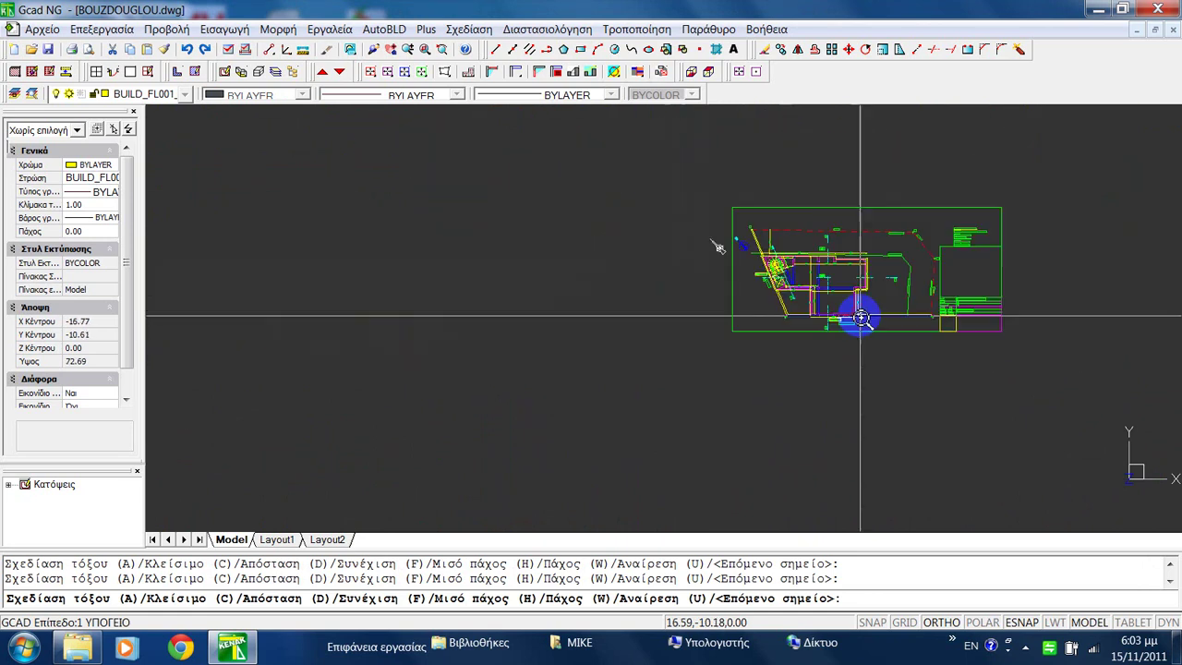
scroll(779, 311, "up", 11)
scroll(807, 334, "down", 3)
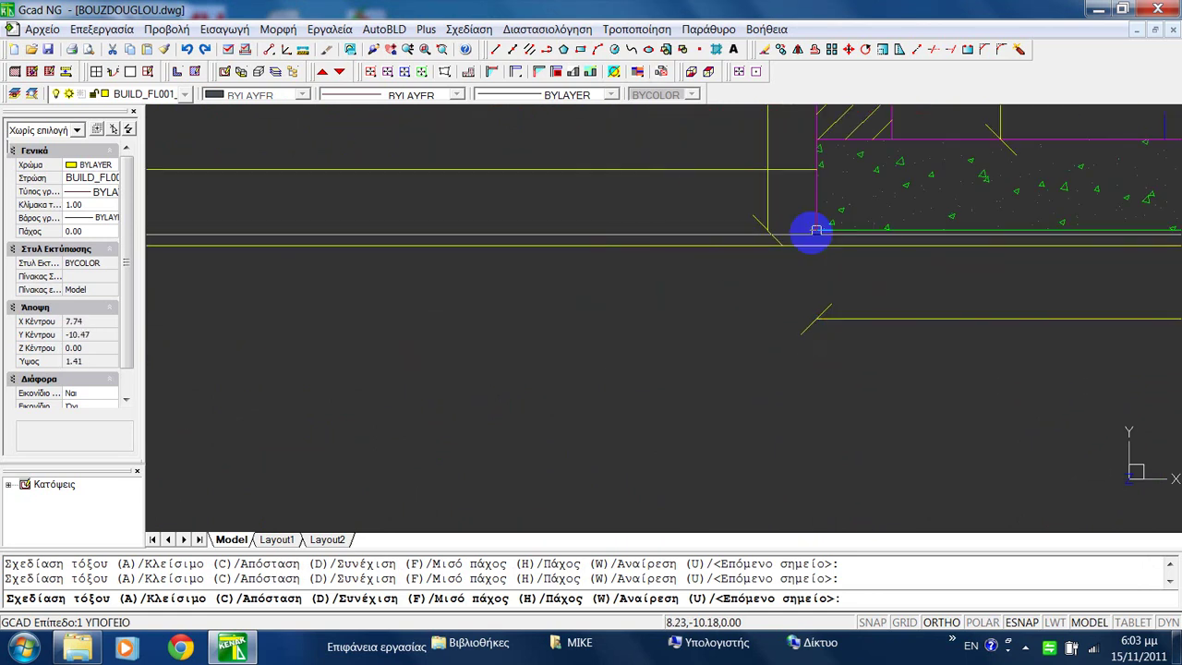
Trace up the lower wing's other side, along the 5,90 wall to the lift shaft's outer corner, and close the polyline.
scroll(752, 296, "down", 9)
scroll(757, 282, "up", 10)
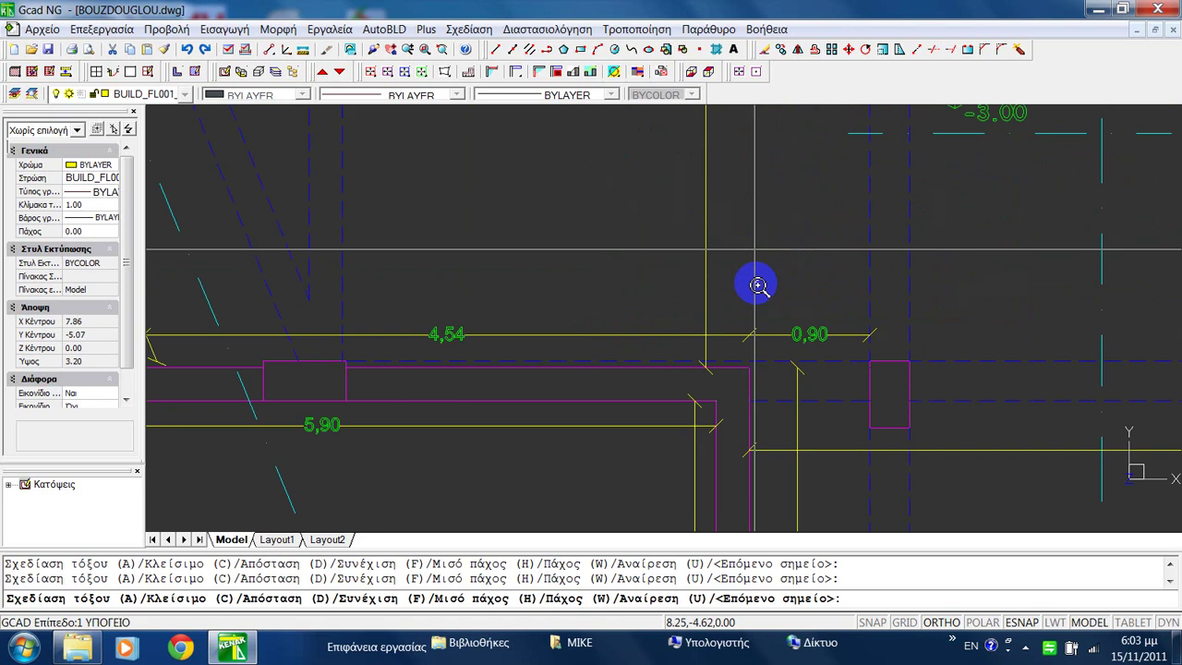
scroll(716, 406, "up", 3)
scroll(716, 407, "up", 1)
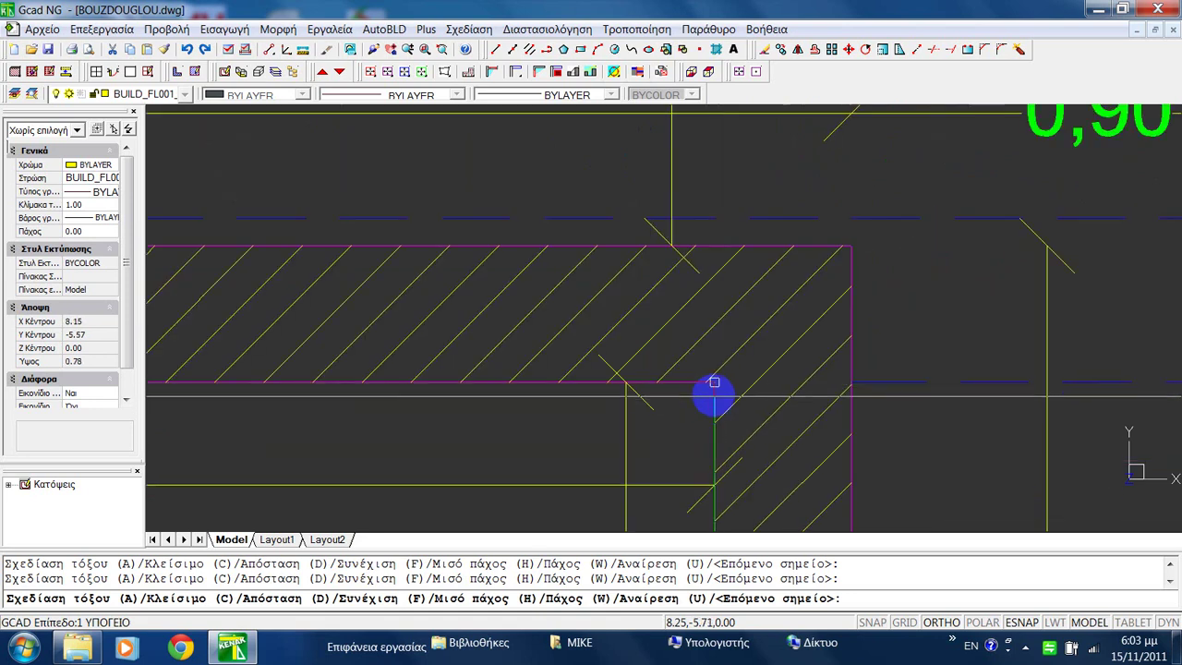
scroll(800, 295, "down", 6)
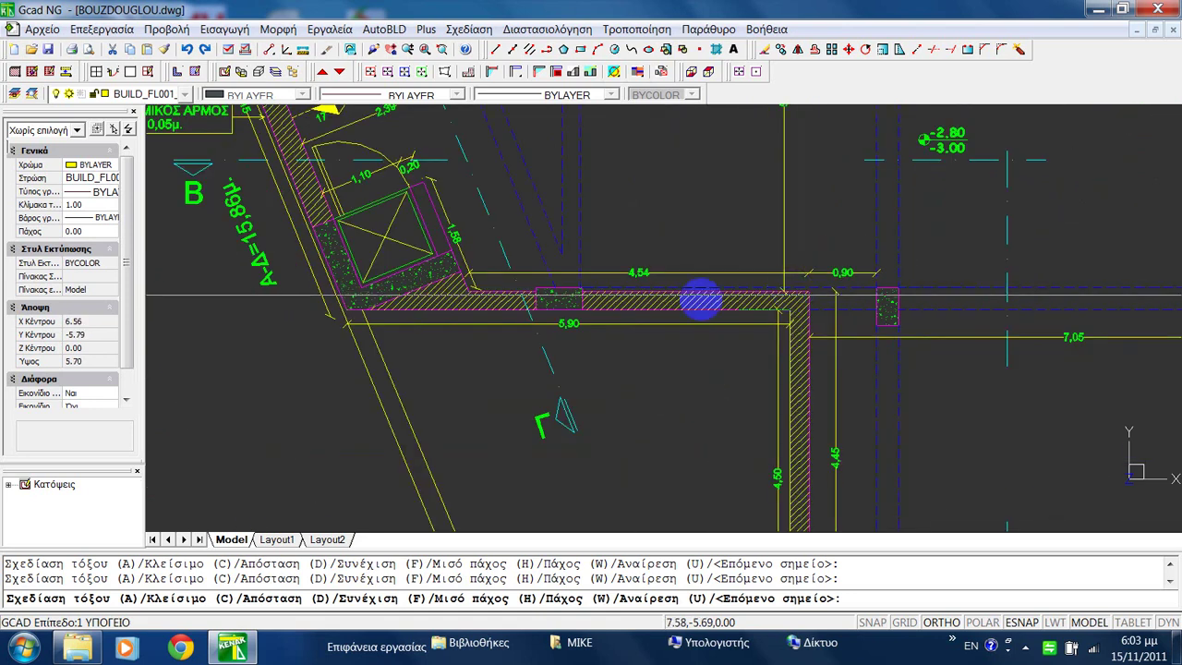
scroll(397, 325, "up", 4)
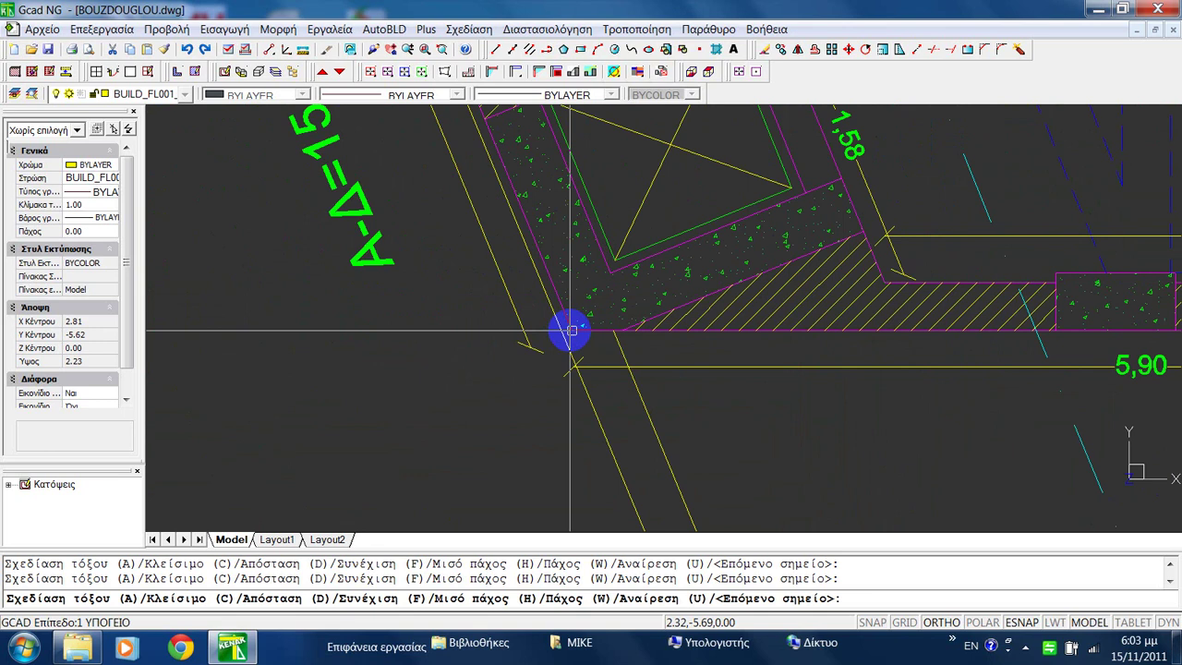
scroll(569, 330, "down", 6)
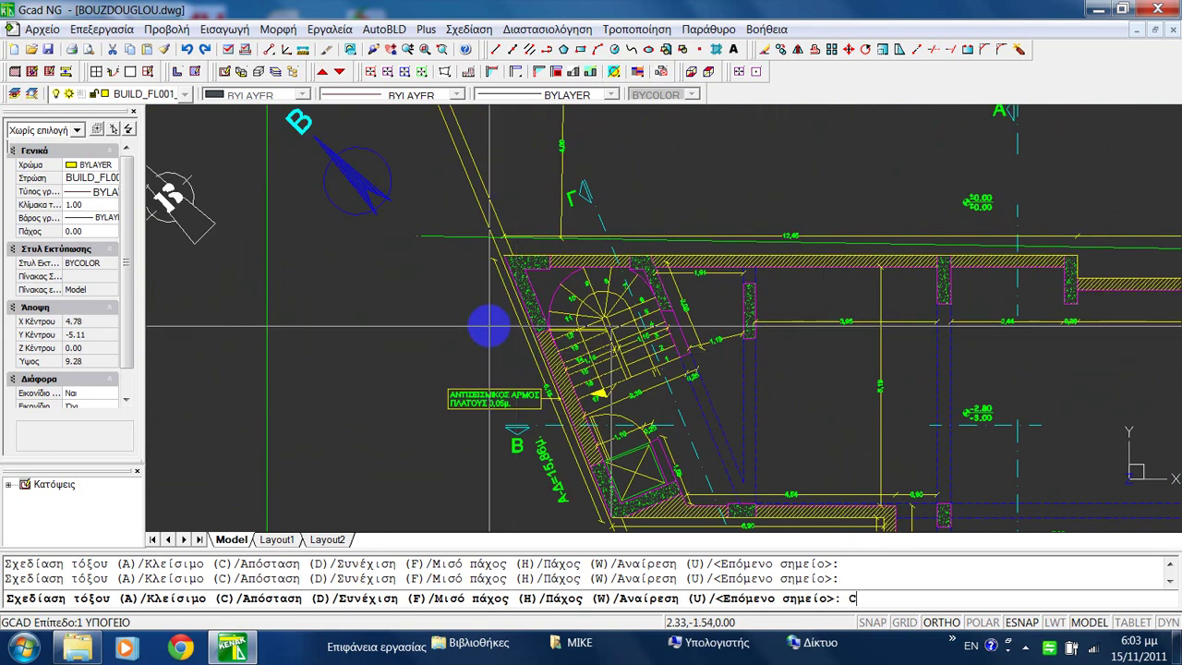
key("Return")
Set the basement outline polyline's colour to cyan (Κυανό).
left_click(563, 256)
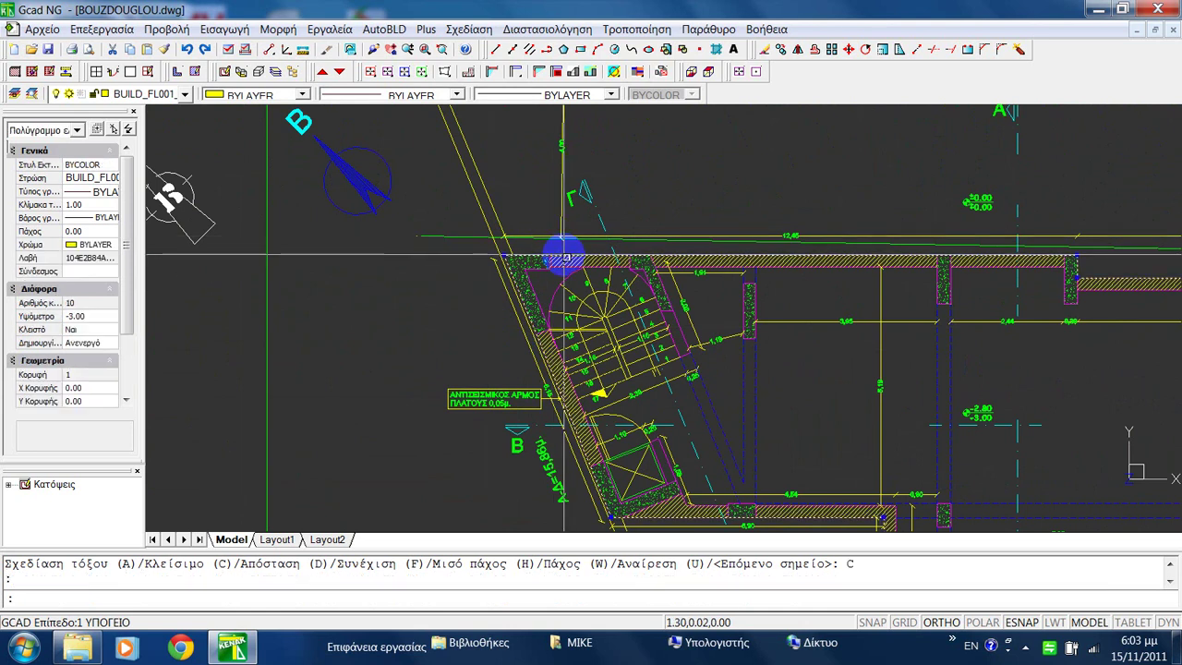
left_click(263, 94)
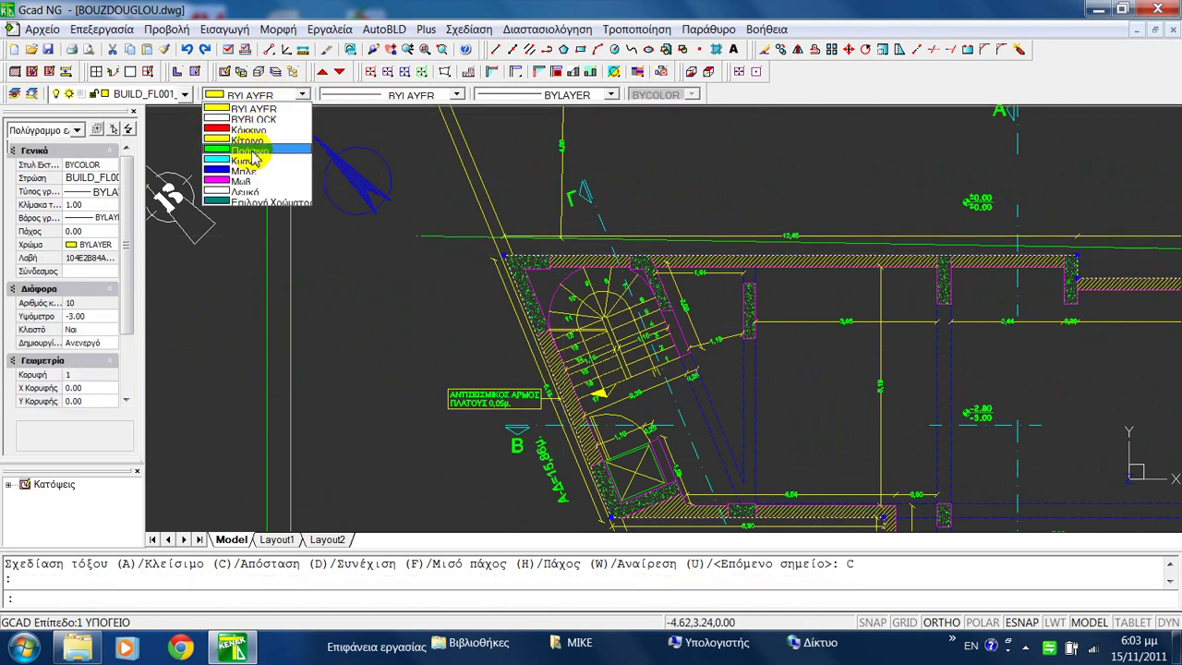
left_click(251, 151)
left_click(280, 96)
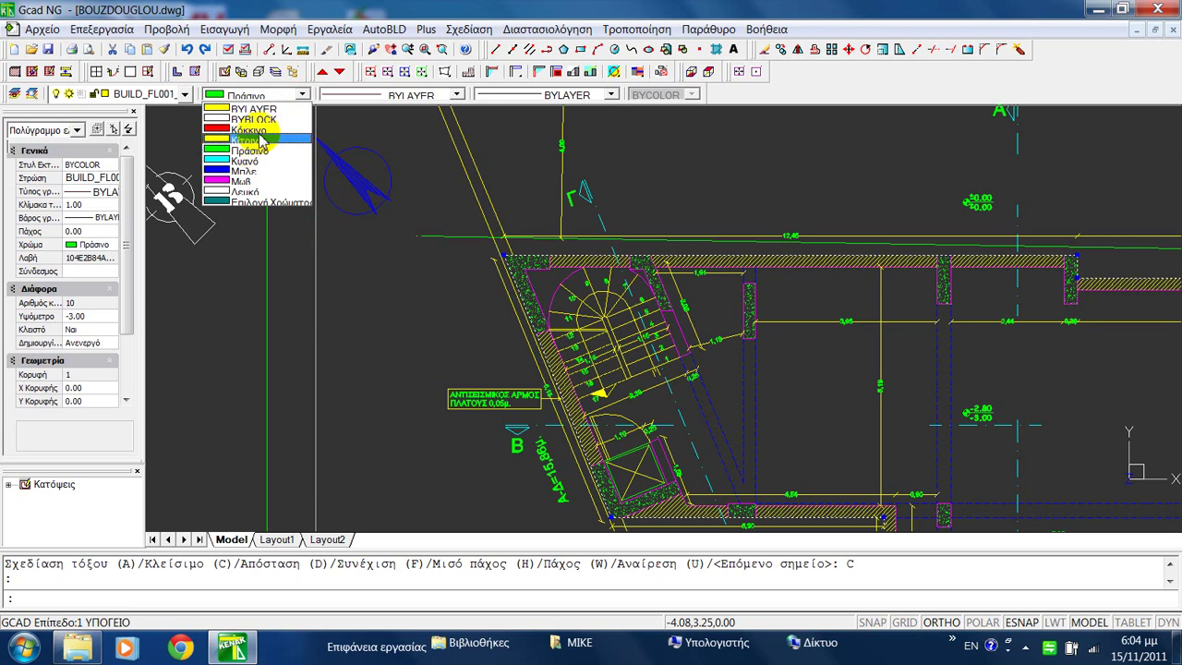
left_click(259, 162)
key("Escape")
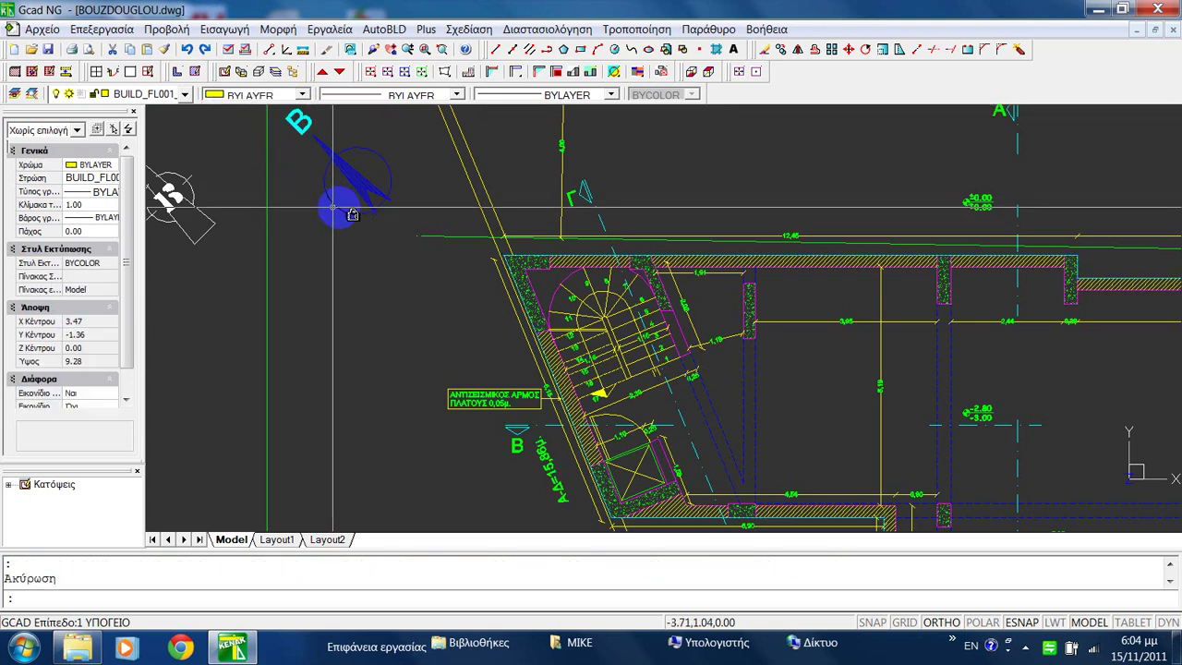
Copy the basement outline polyline to building level 2 (ΙΣΟΓΕΙΟ) with the building level copy command (Αντιγραφή Επιπέδου Κτιρίου).
scroll(363, 165, "down", 3)
left_click(423, 220)
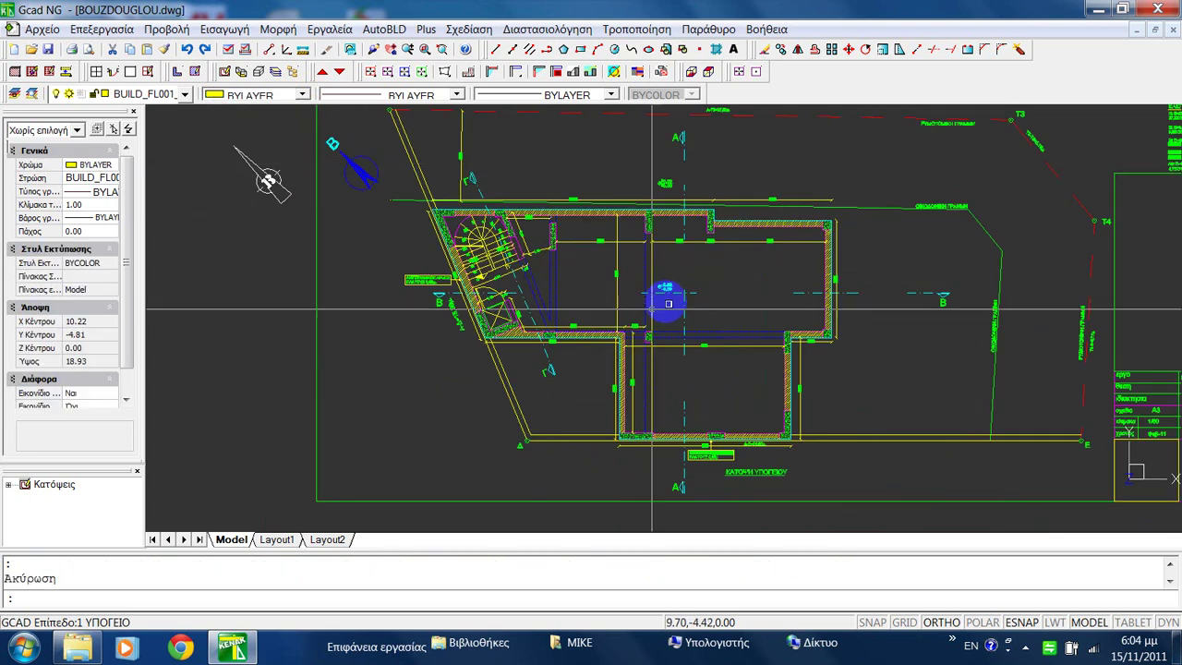
left_click(739, 222)
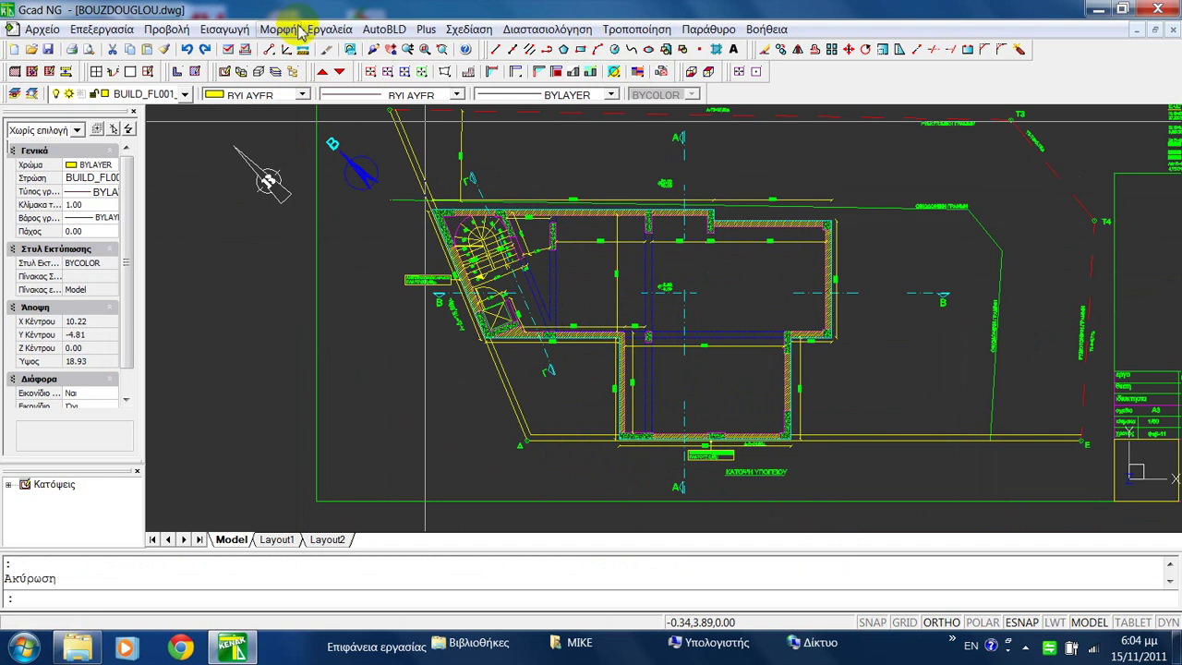
left_click(384, 29)
left_click(417, 54)
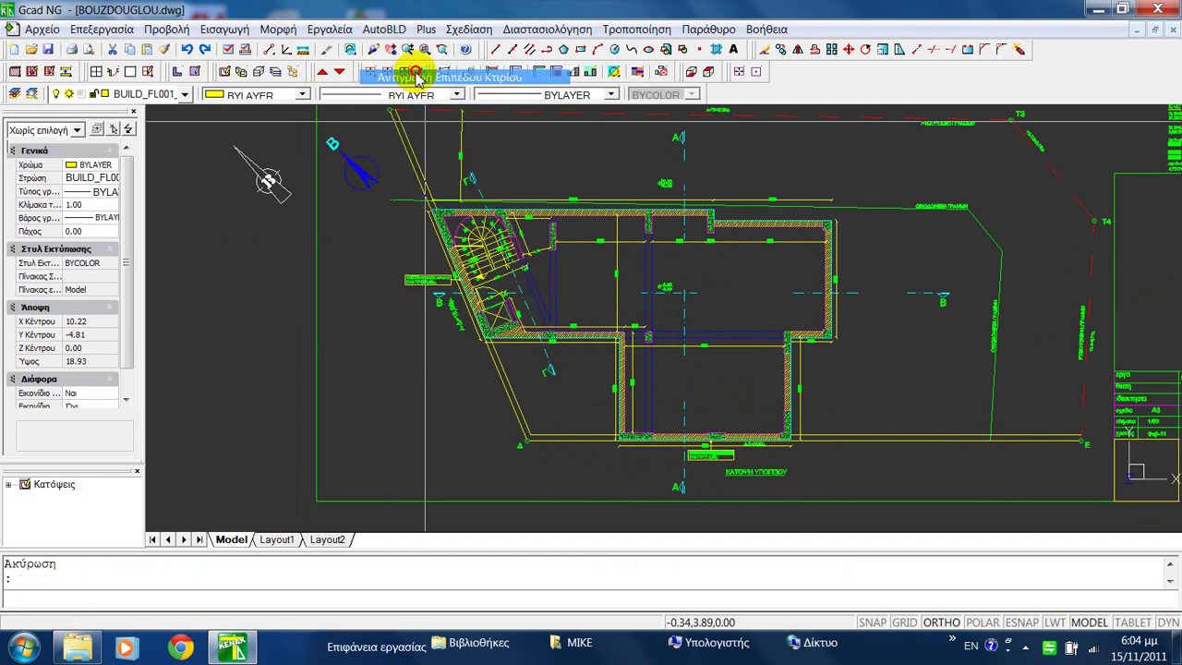
left_click(732, 216)
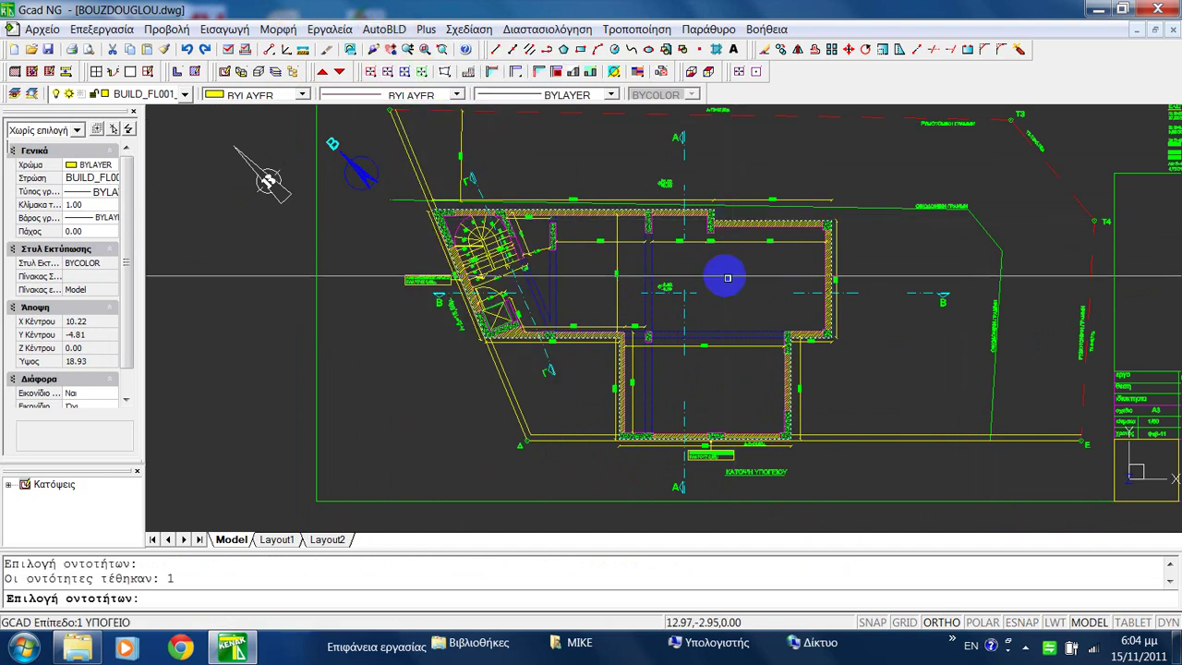
right_click(706, 274)
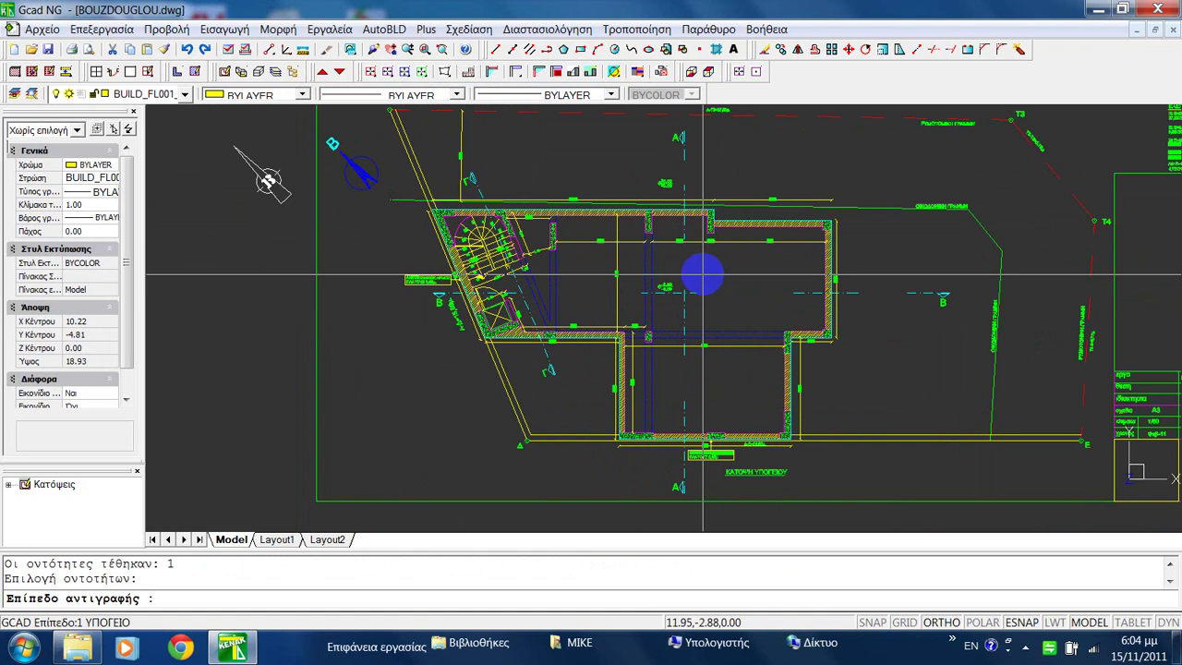
type("2")
key("Return")
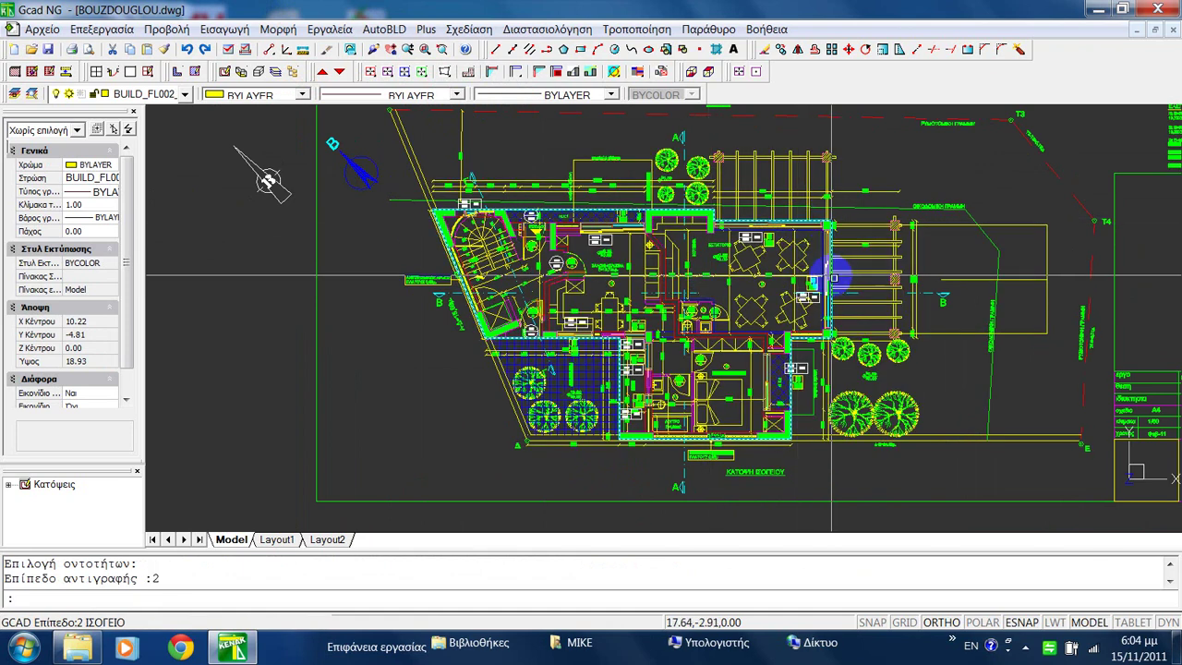
Start a polyline at the kitchen column's outer corner beside the H.X.1 recess and run it down to the recessed wall face.
left_click(832, 275)
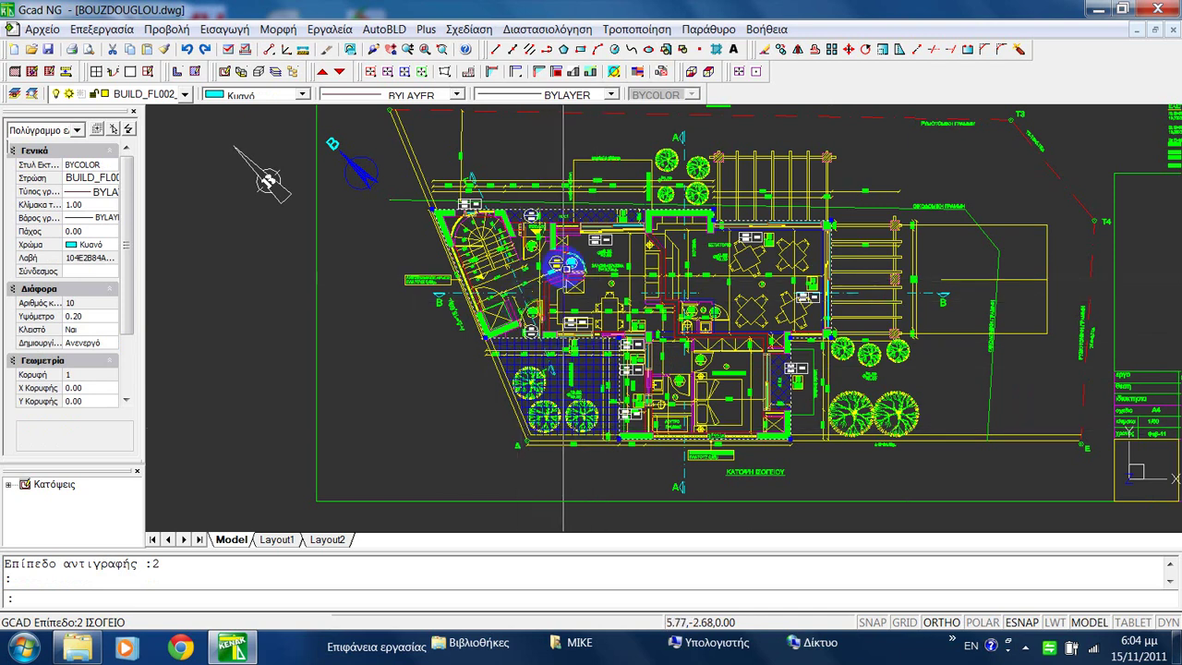
scroll(544, 230, "up", 4)
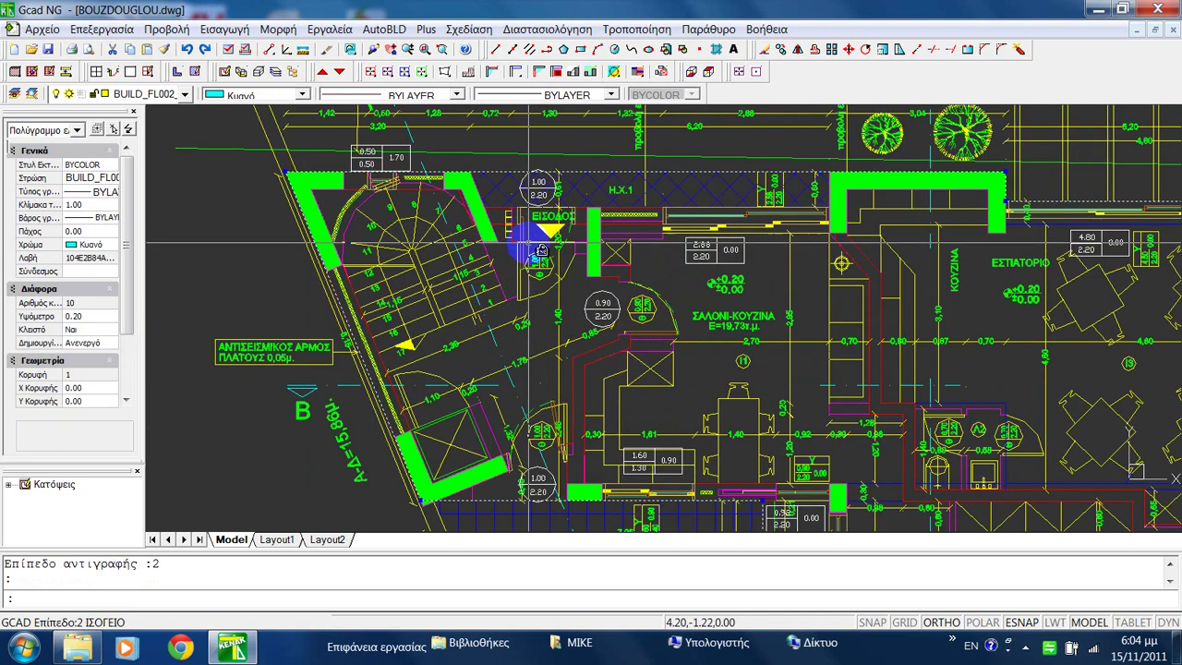
middle_click_drag(541, 249, 558, 275)
key("Escape")
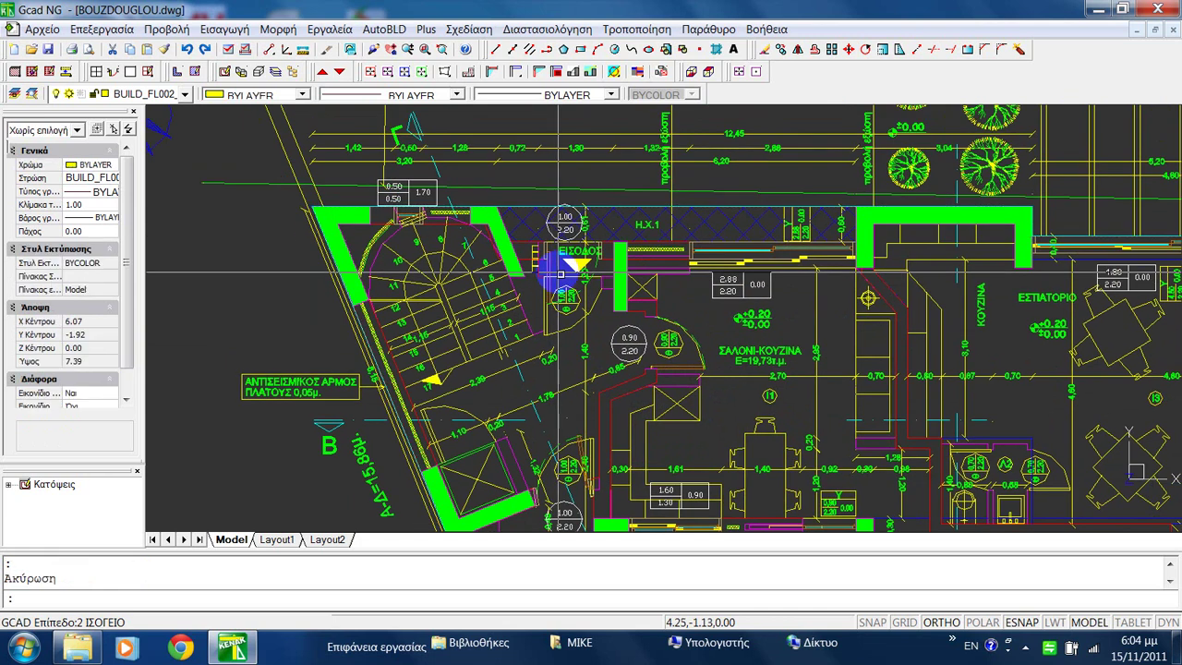
type("PL")
key("Return")
scroll(582, 275, "up", 5)
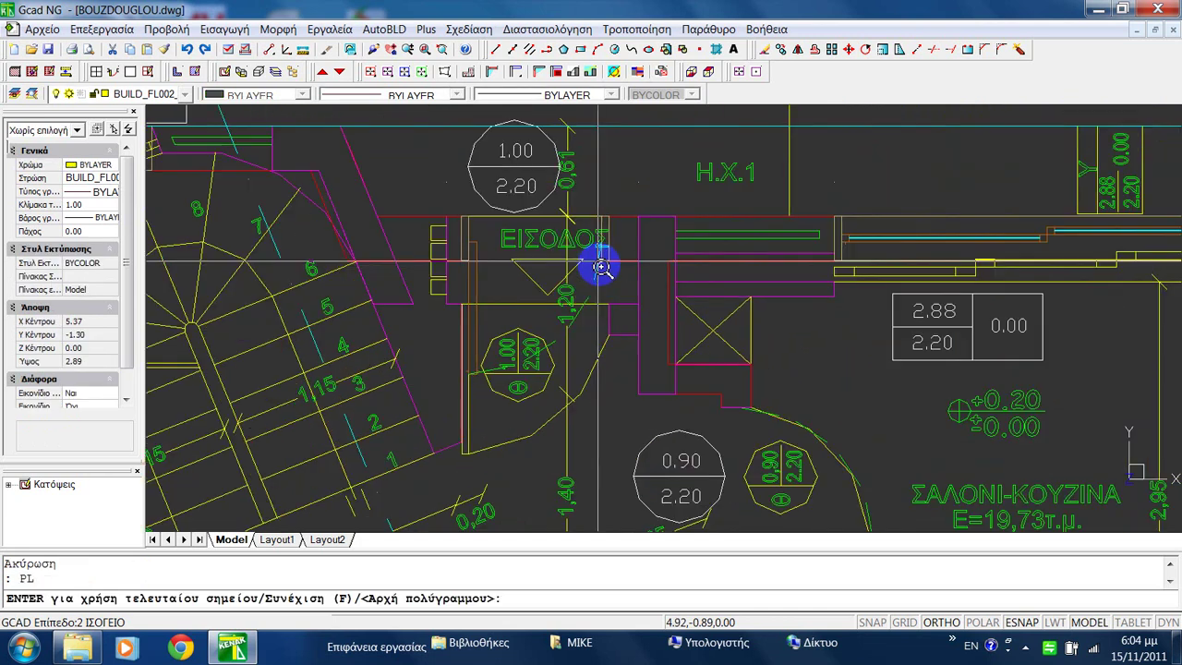
scroll(591, 270, "down", 3)
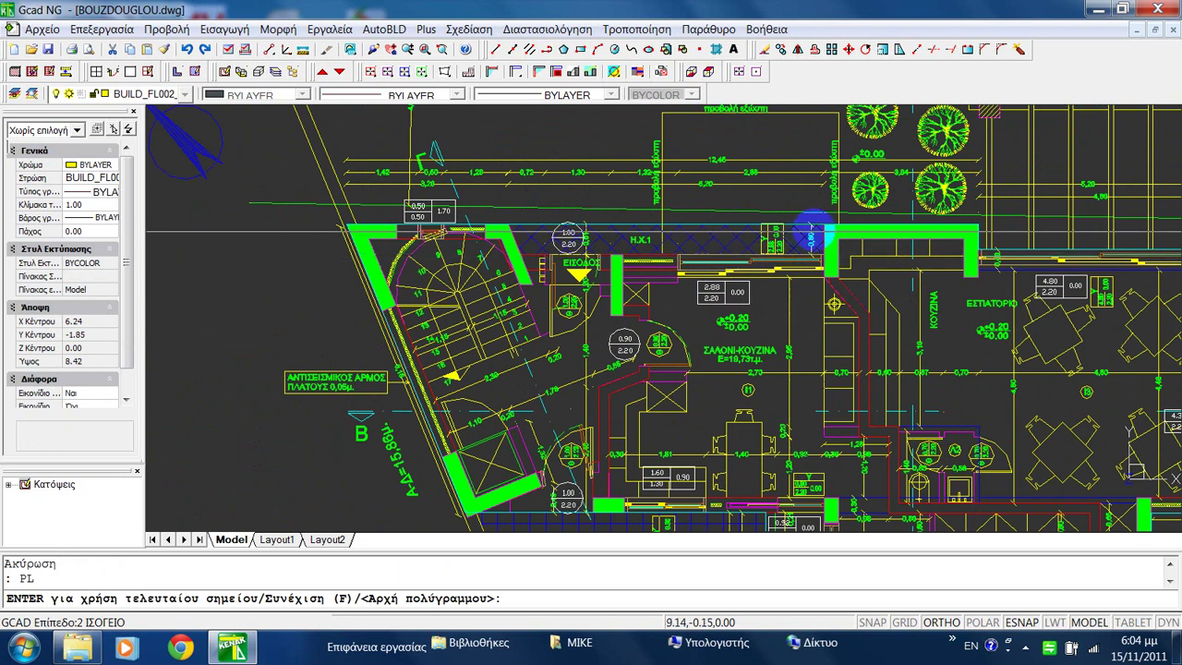
scroll(829, 224, "up", 4)
left_click(830, 221)
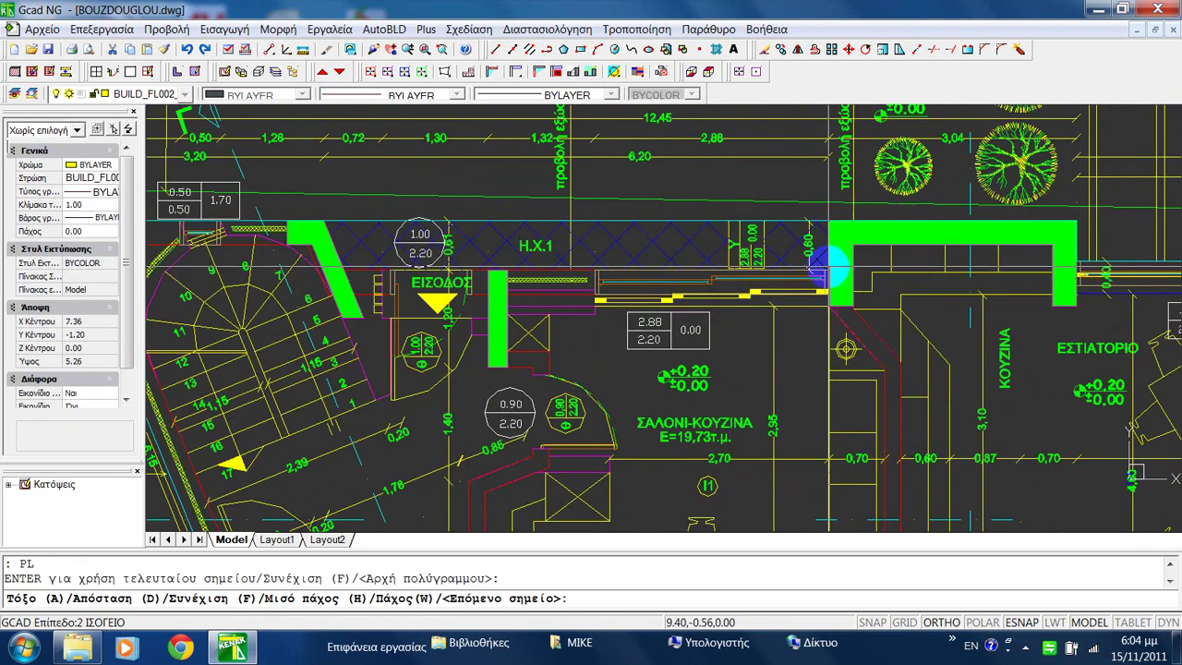
left_click(829, 268)
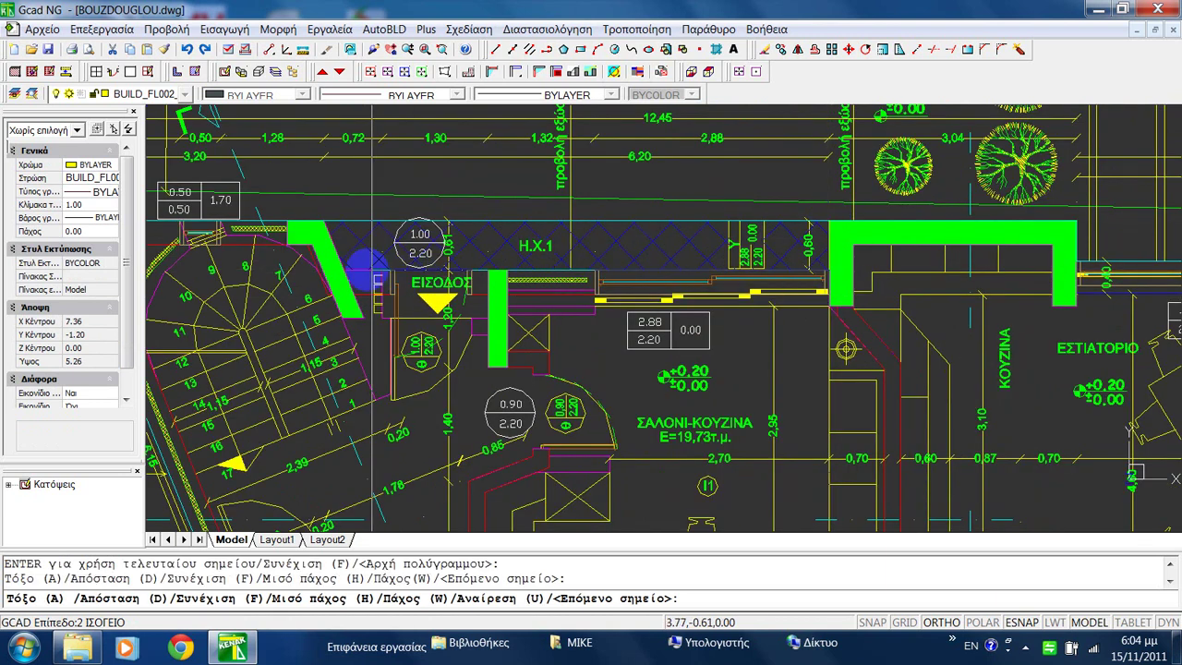
Continue the polyline along the recessed wall to the entrance column, down that column's side, and across to the 0.90 door's wall edge.
middle_click_drag(381, 256, 471, 215)
scroll(574, 231, "up", 8)
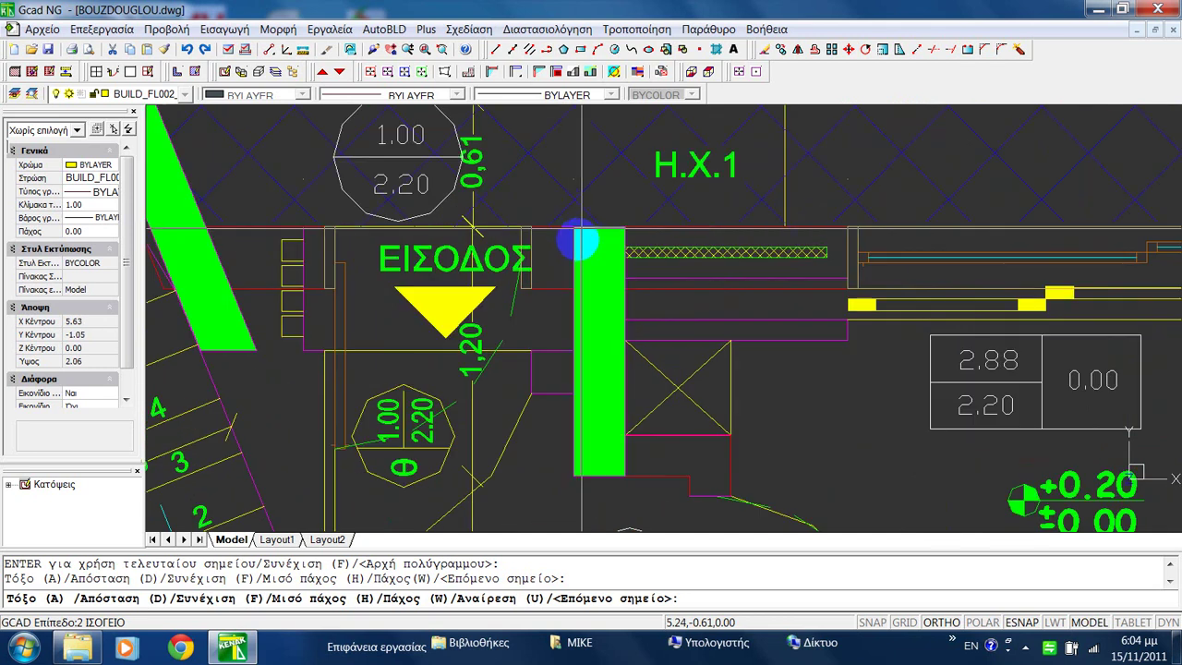
left_click(570, 231)
scroll(559, 201, "down", 4)
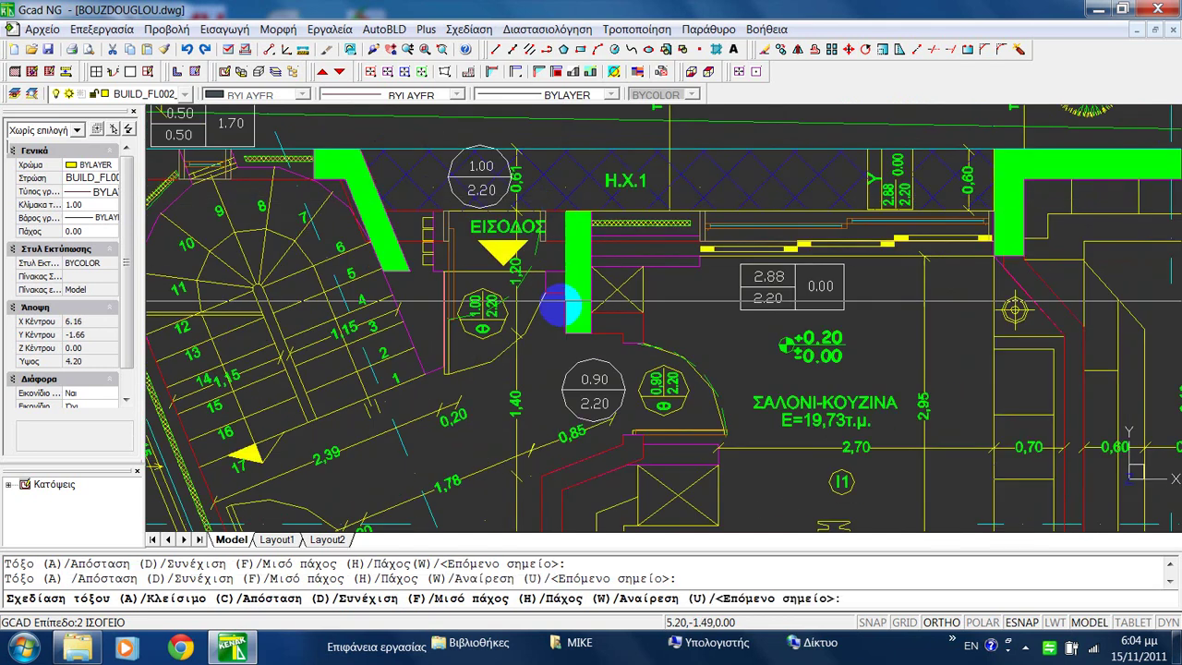
left_click(565, 334)
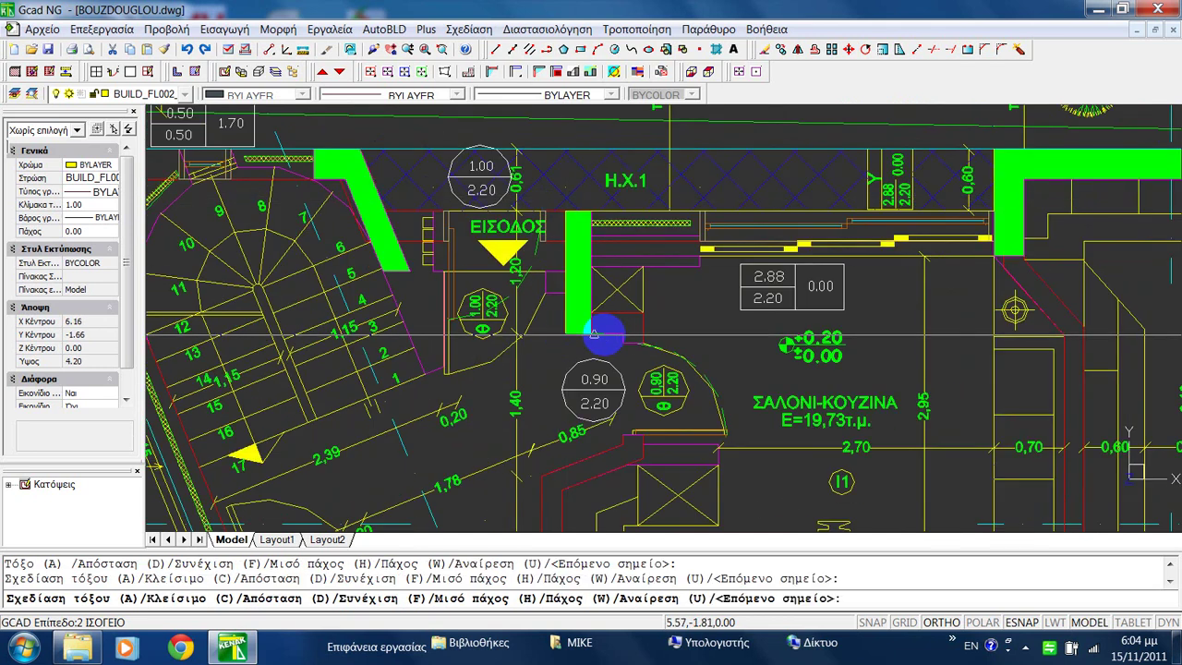
left_click(623, 334)
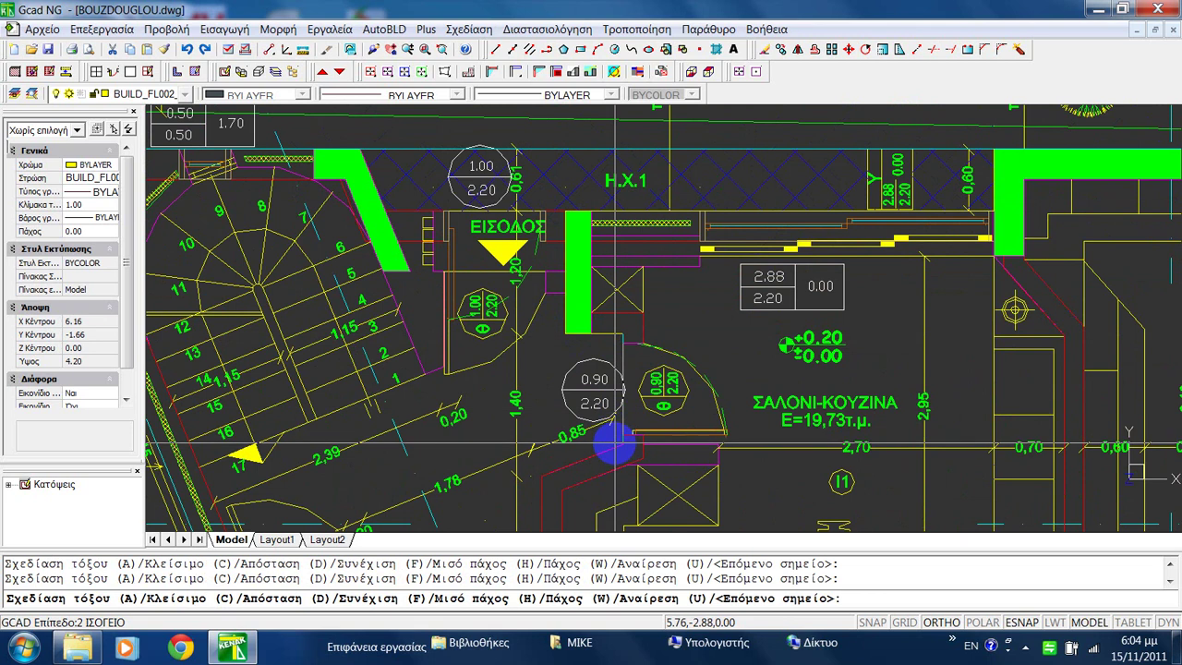
Extend the polyline down past the 0.90 door and along the living-room wall to the lower outer wall, and finish it.
mouse_move(607, 470)
middle_mouse_down()
mouse_move(673, 243)
mouse_move(615, 267)
middle_mouse_up()
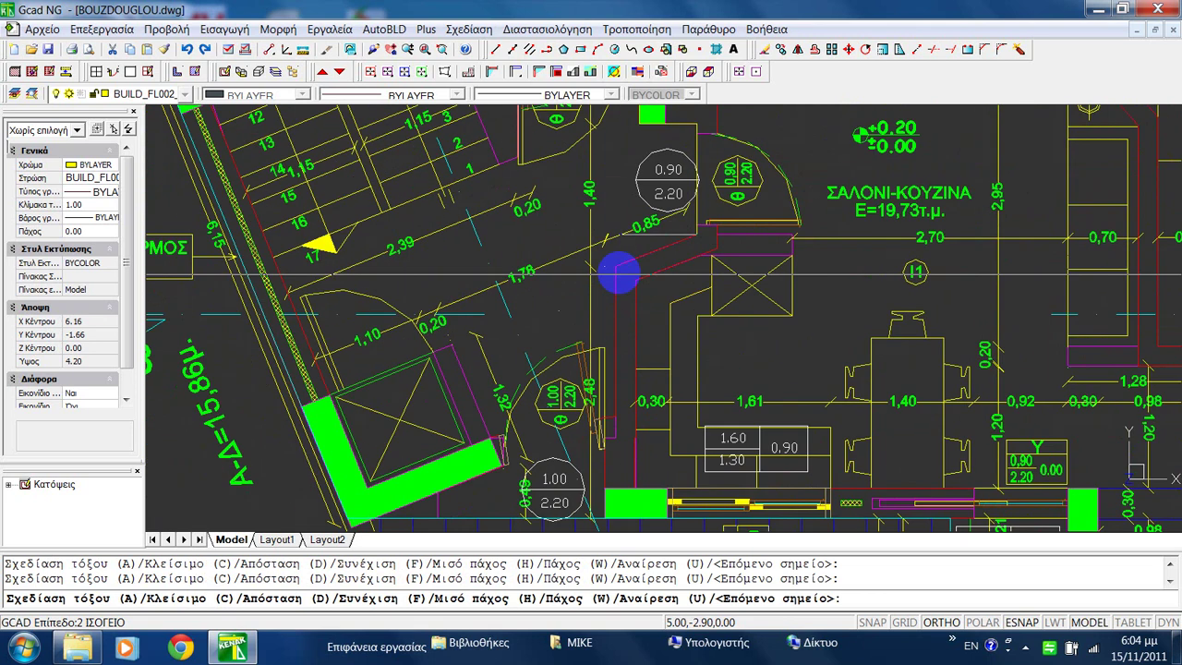
mouse_move(612, 396)
middle_mouse_down()
mouse_move(625, 333)
mouse_move(615, 298)
middle_mouse_up()
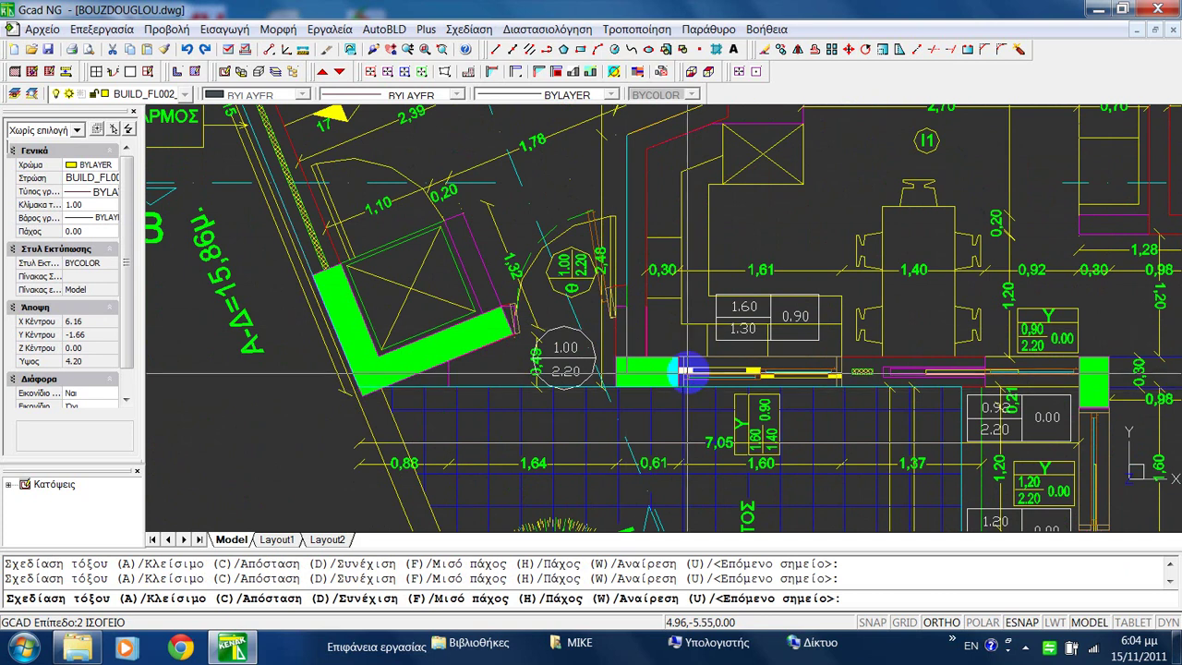
scroll(625, 392, "up", 4)
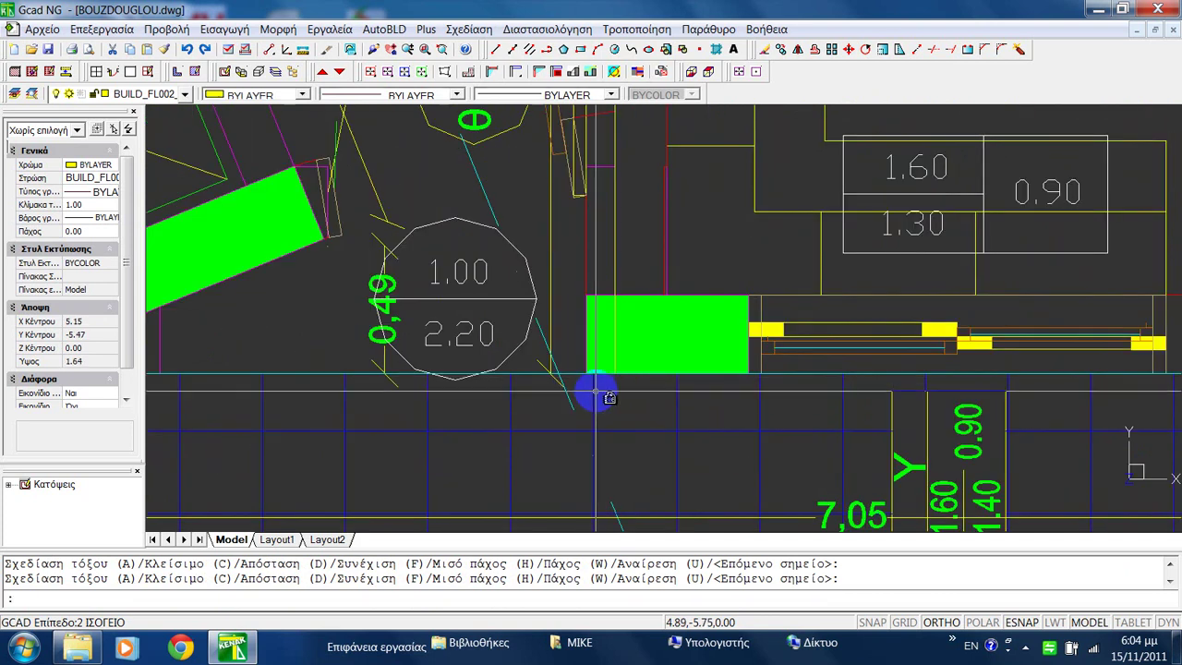
scroll(592, 373, "down", 3)
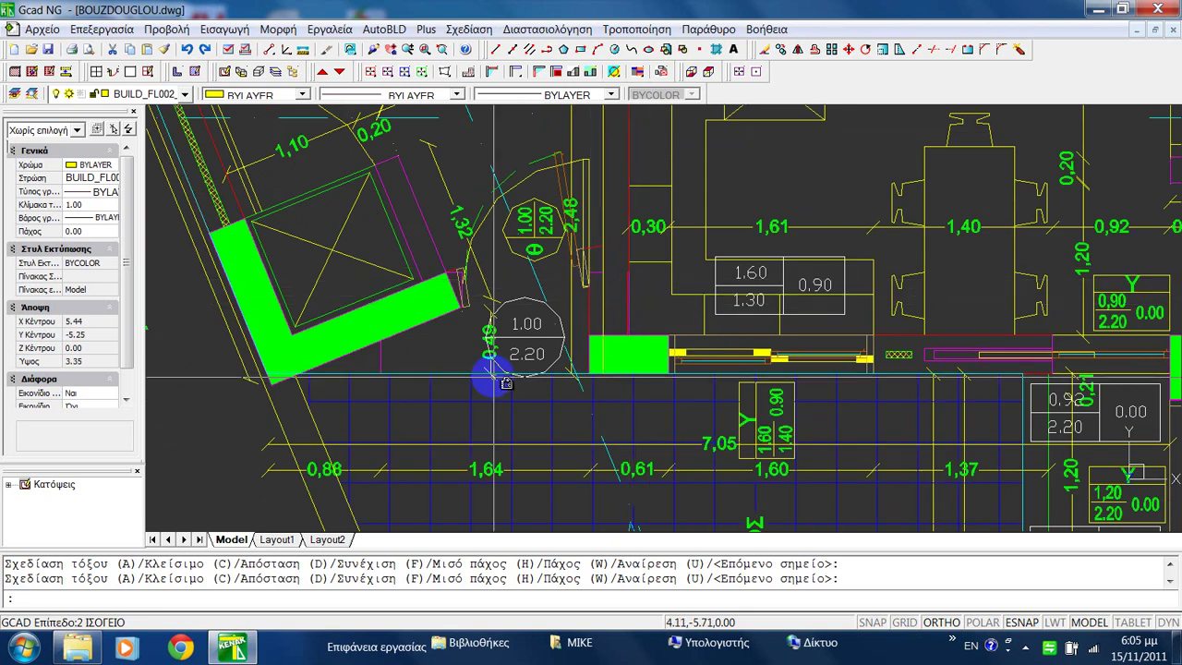
middle_click_drag(527, 397, 559, 444)
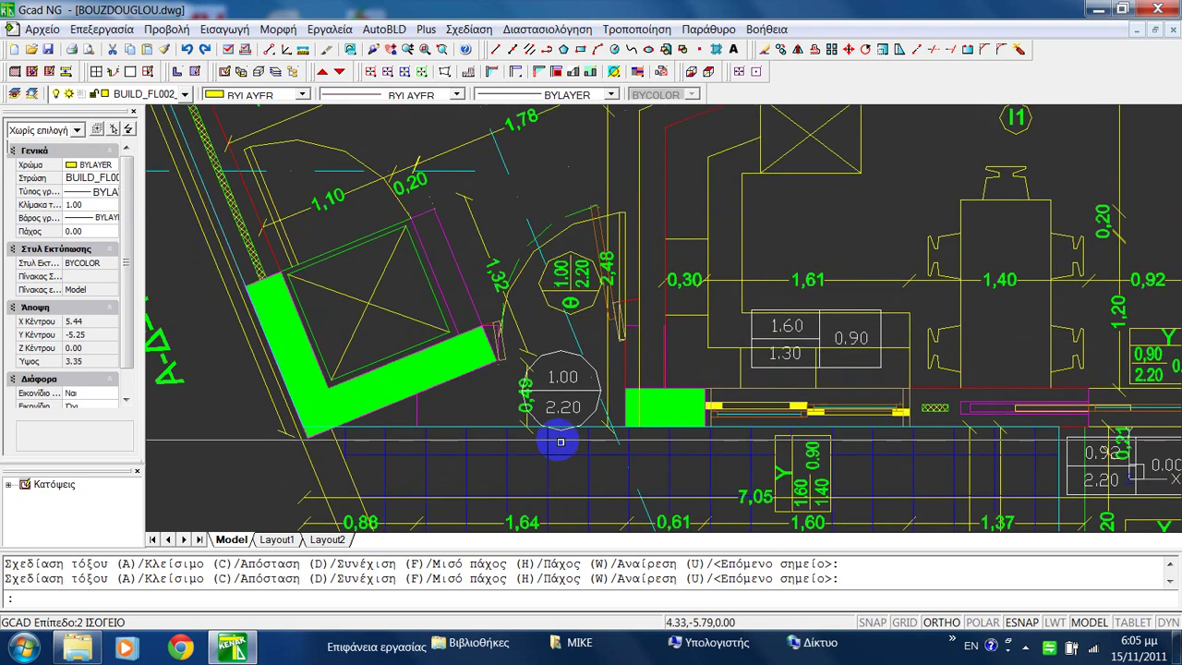
Trim the copied ground floor outline's upper edge along the stairwell and H.X.1, using the outline and the new polyline as cutting edges.
left_click(934, 49)
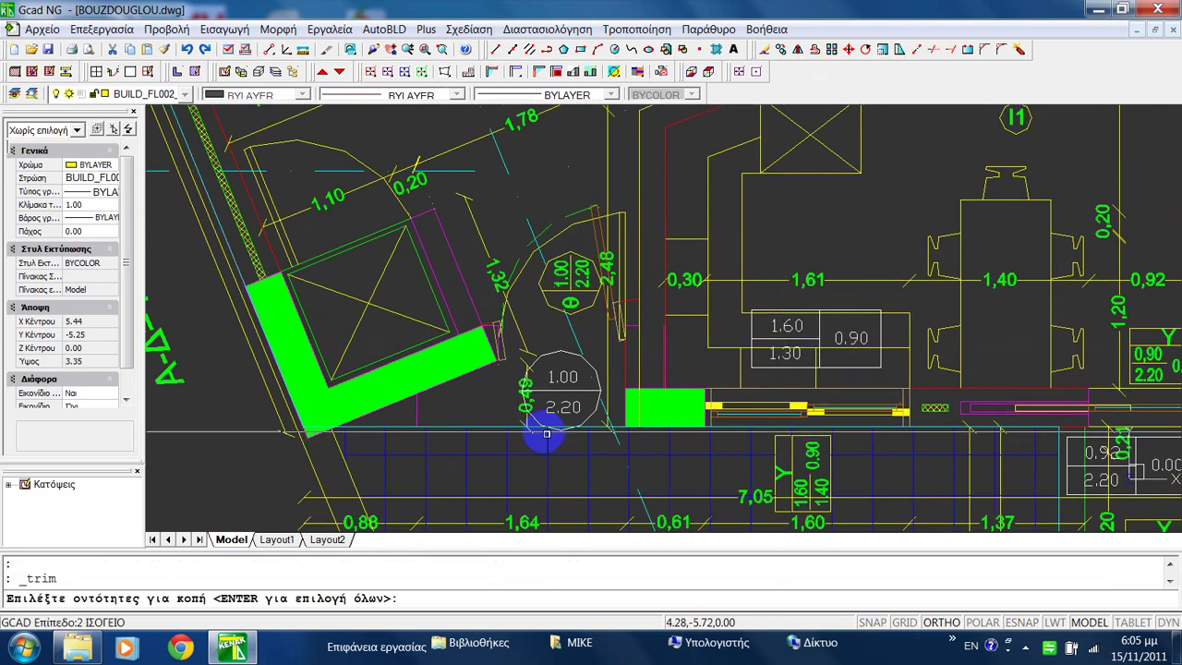
left_click(499, 428)
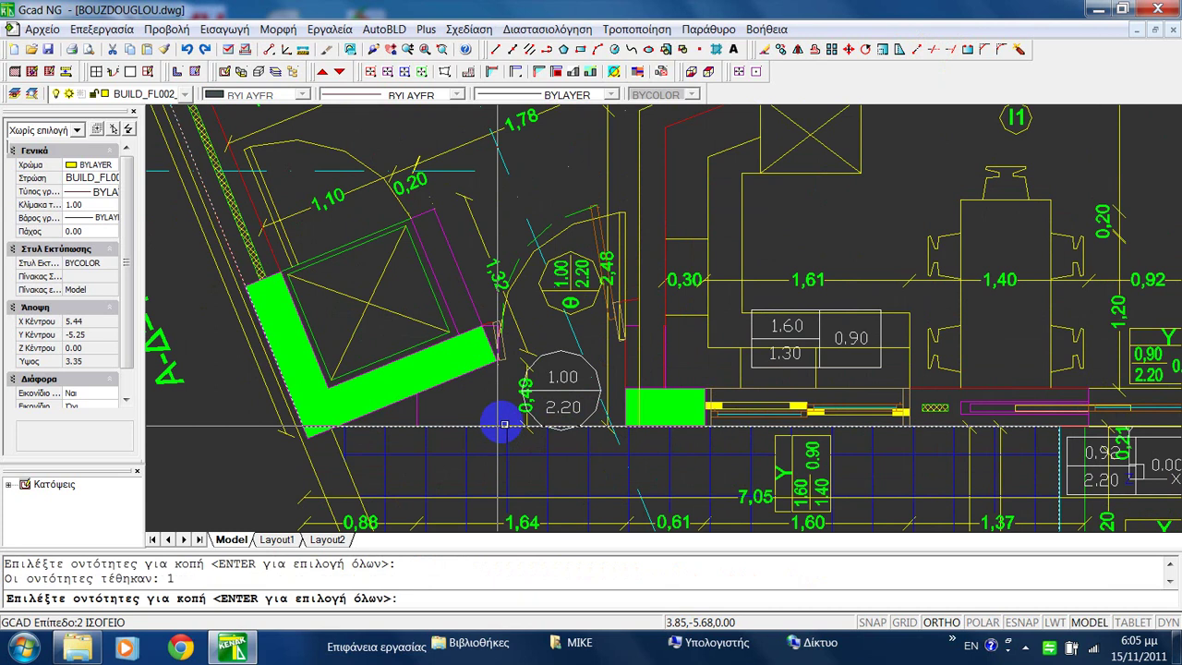
left_click(644, 230)
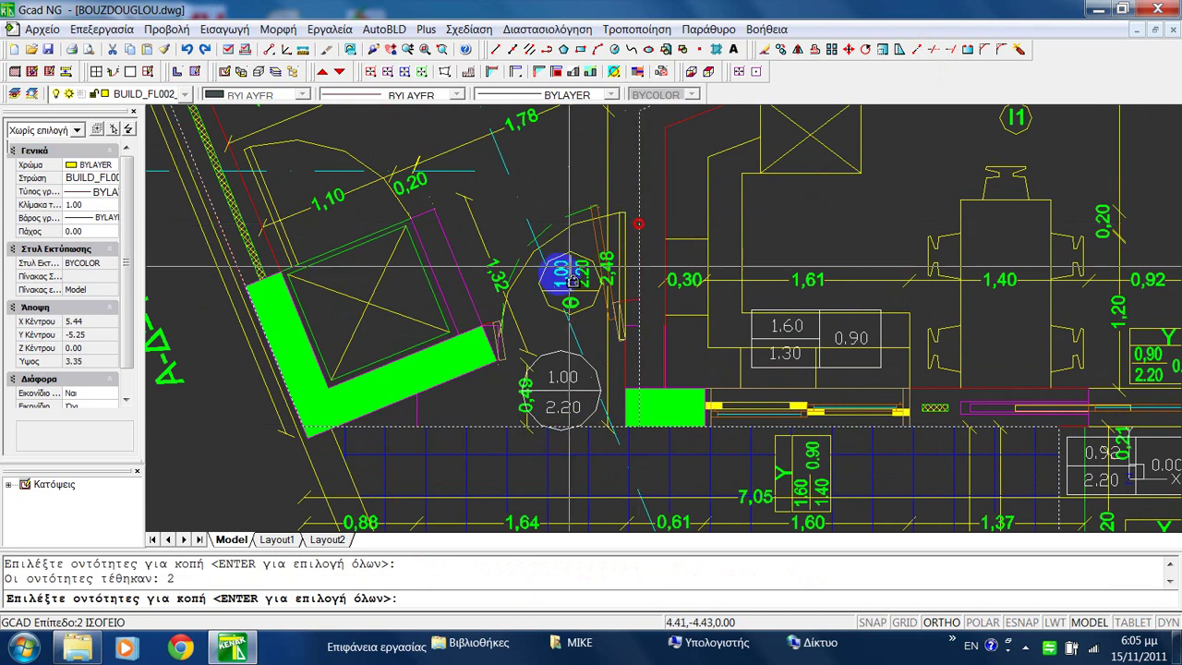
scroll(607, 329, "down", 5)
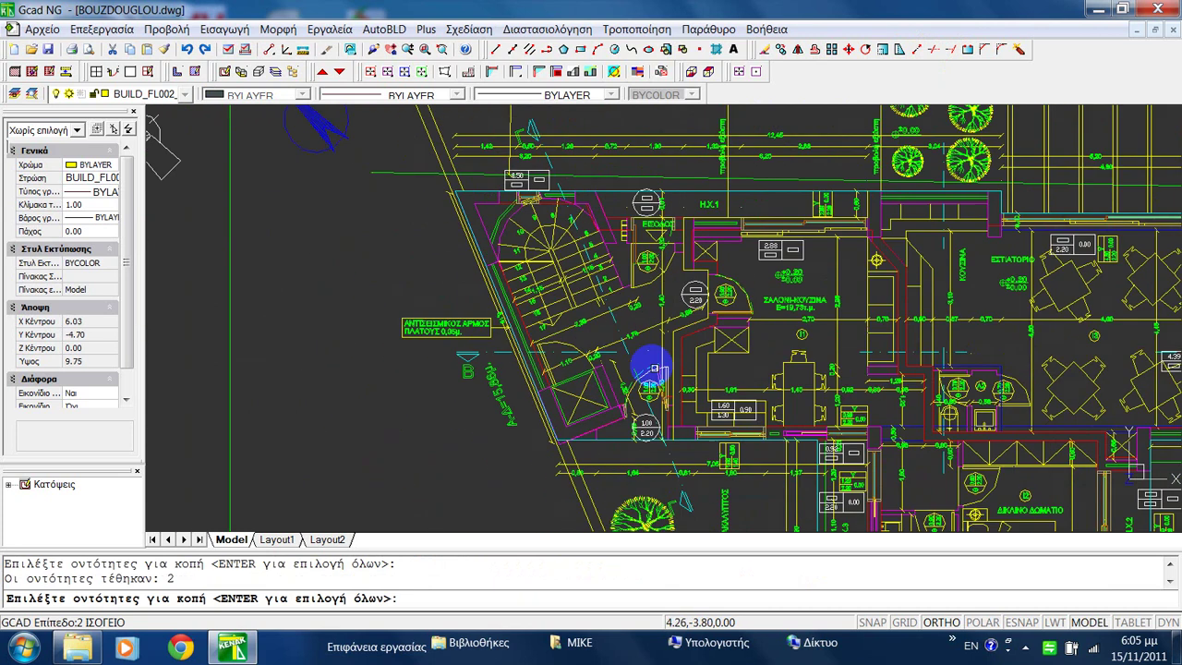
right_click(651, 308)
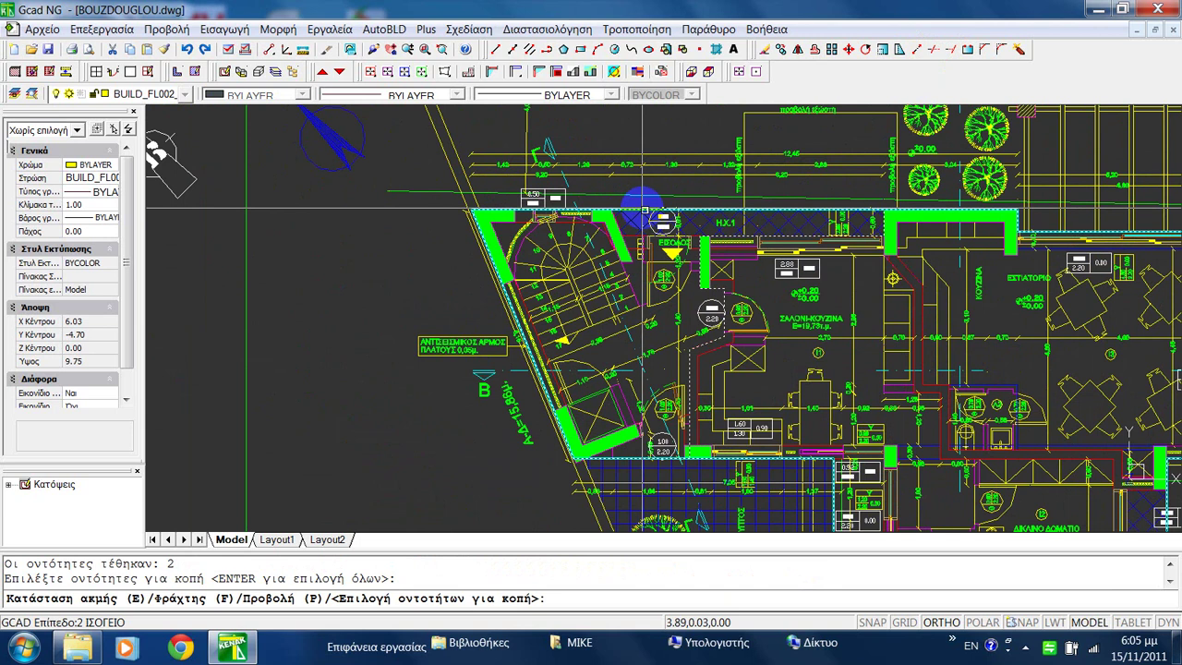
key("Return")
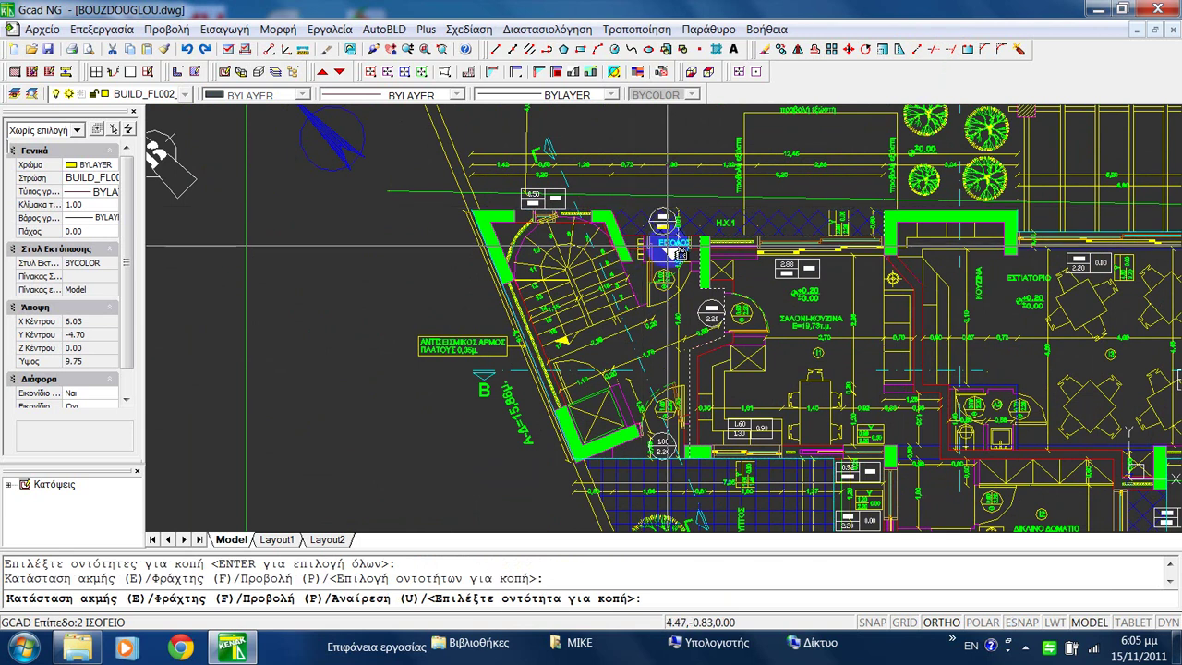
key("Return")
Select the trimmed outline and examine its remaining extent around the stairwell, the H.X.1 recess and the kitchen column.
middle_click_drag(790, 351, 760, 256)
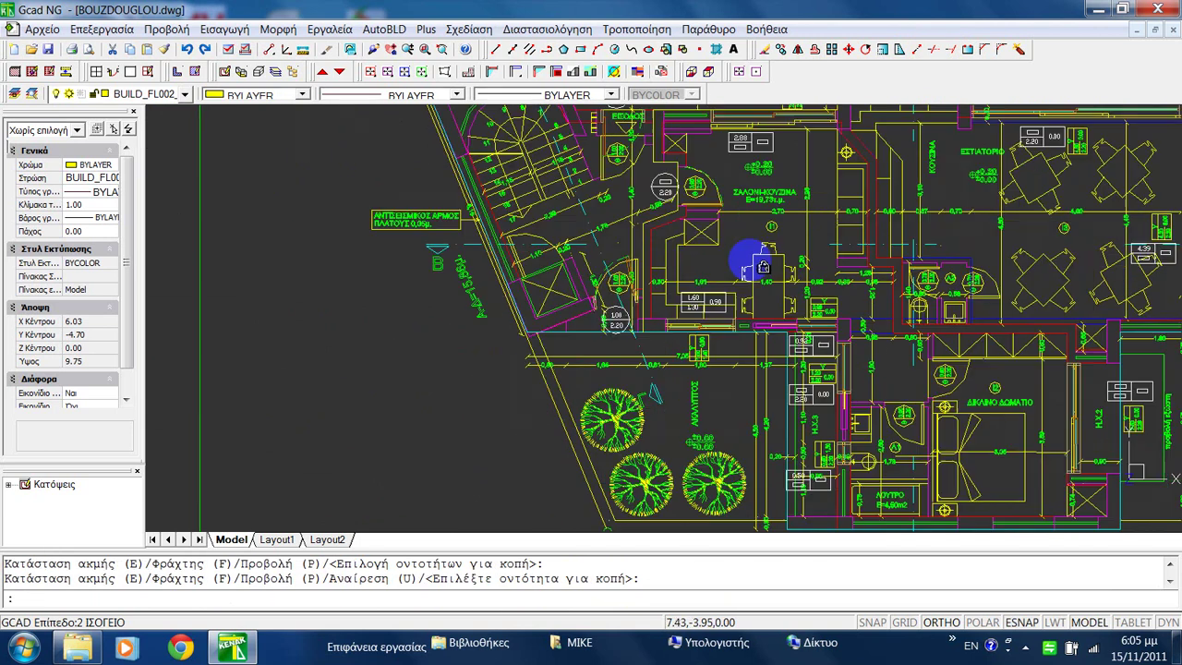
scroll(607, 338, "up", 2)
left_click(555, 329)
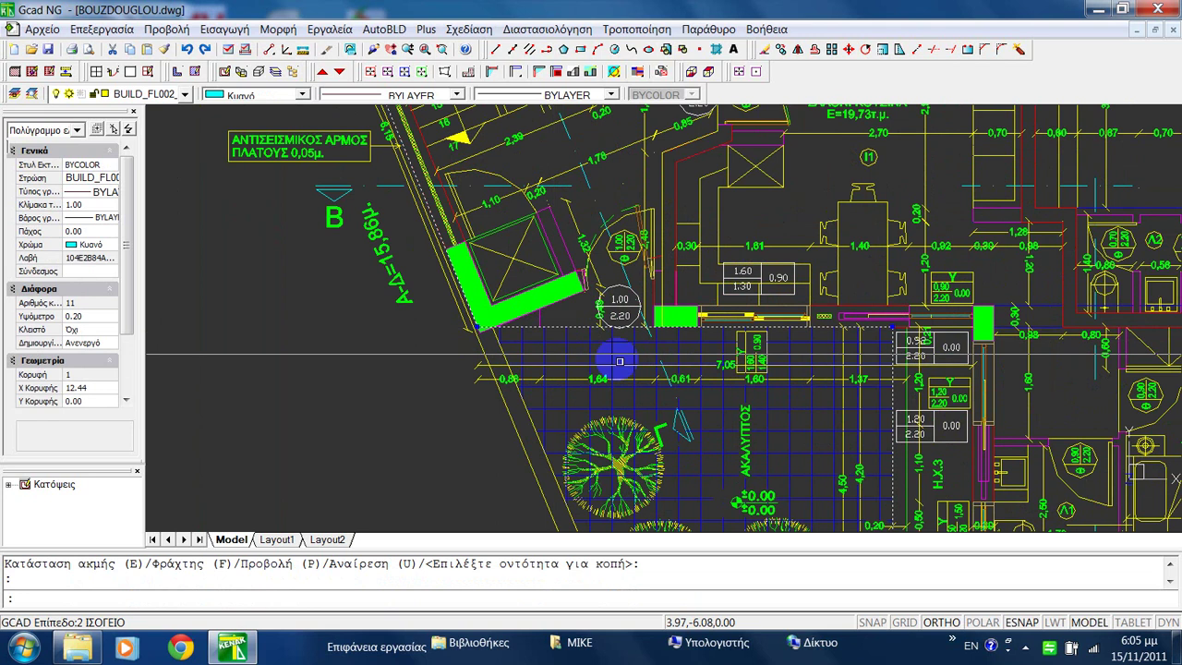
scroll(612, 356, "down", 3)
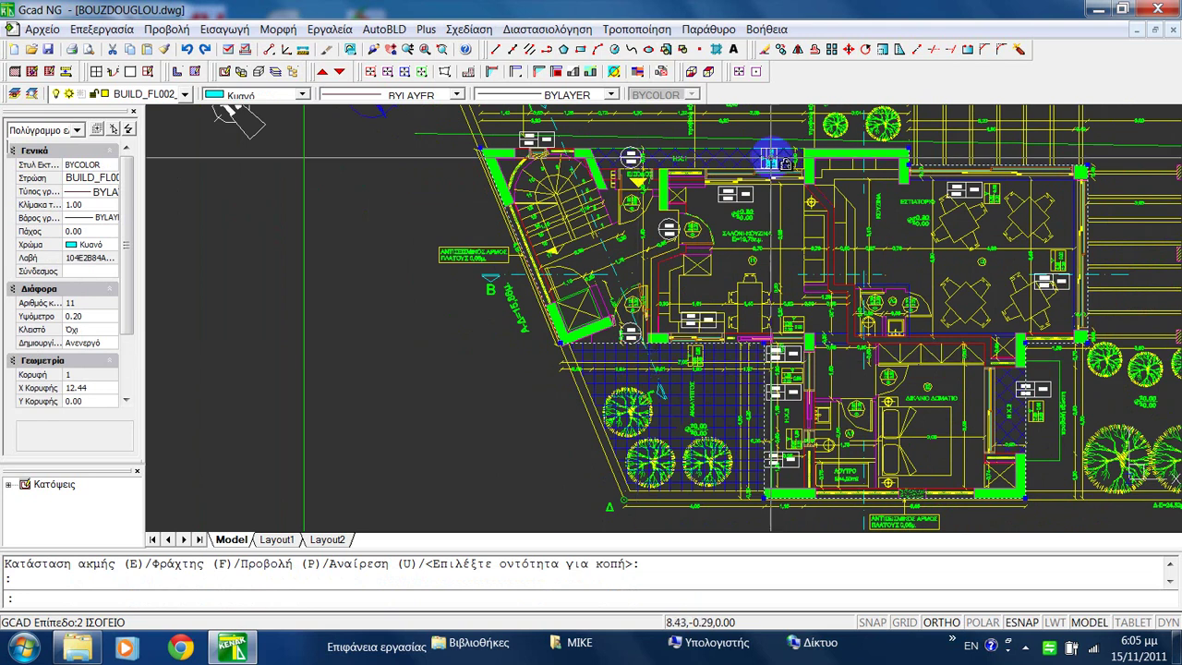
scroll(895, 146, "up", 3)
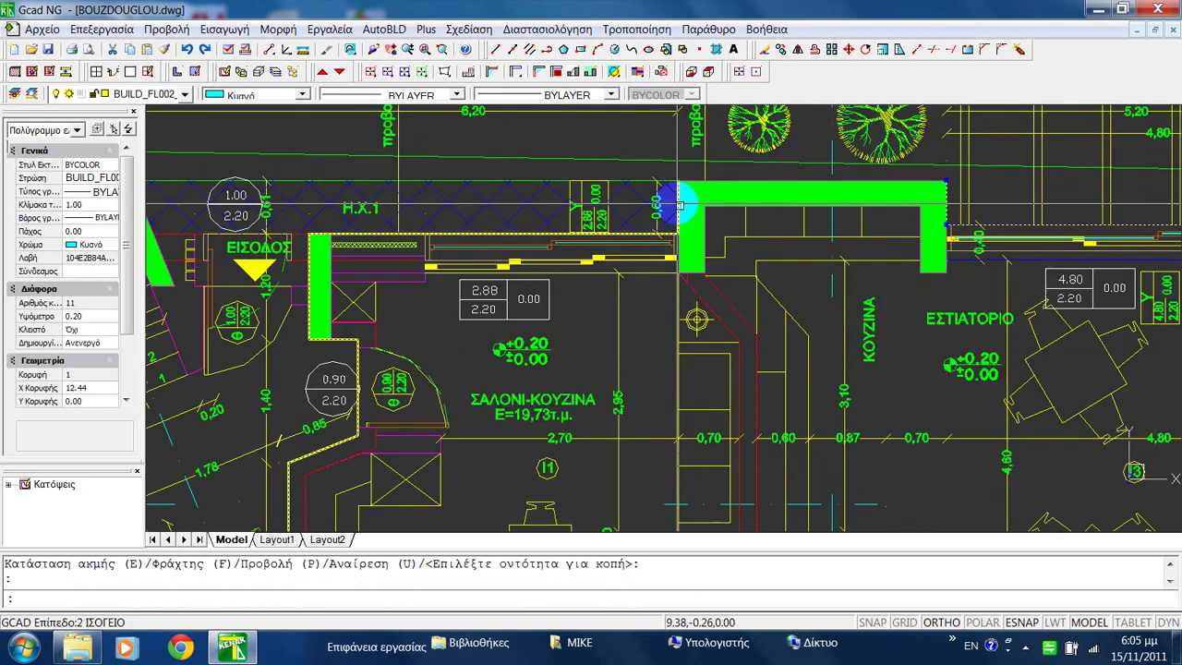
scroll(826, 196, "down", 2)
scroll(826, 195, "down", 4)
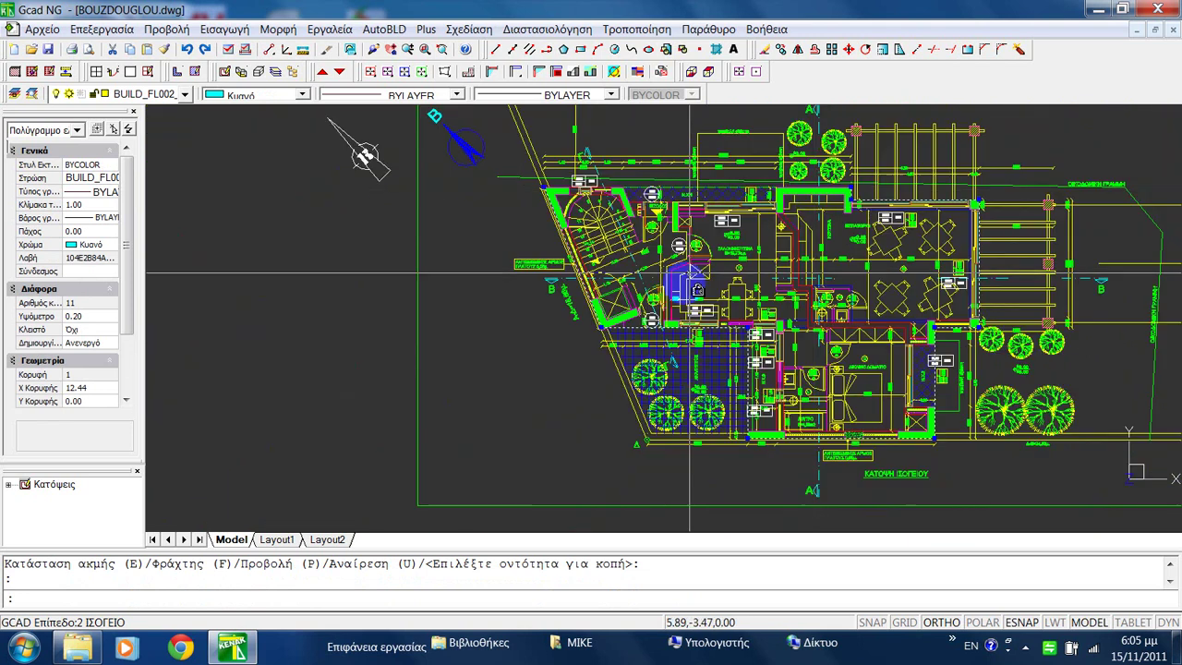
middle_click_drag(729, 347, 710, 277)
key("Escape")
Break the outline's lower edge at the polyline's endpoint on the column and delete the leftover stairwell piece.
scroll(711, 277, "up", 8)
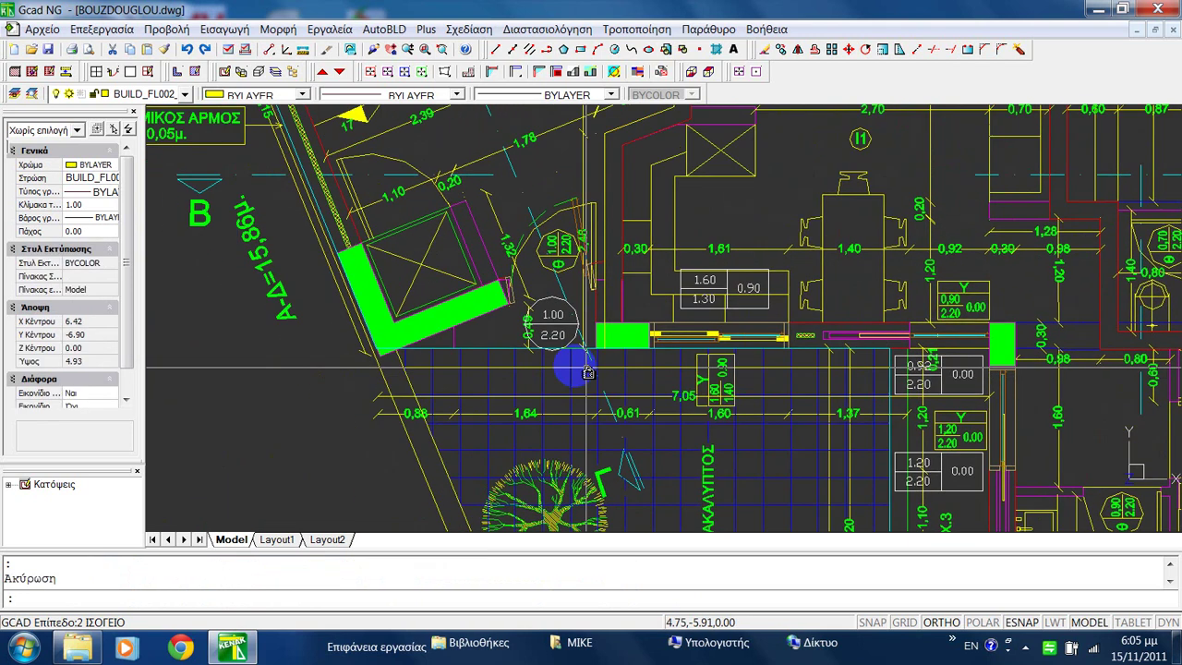
scroll(688, 385, "up", 5)
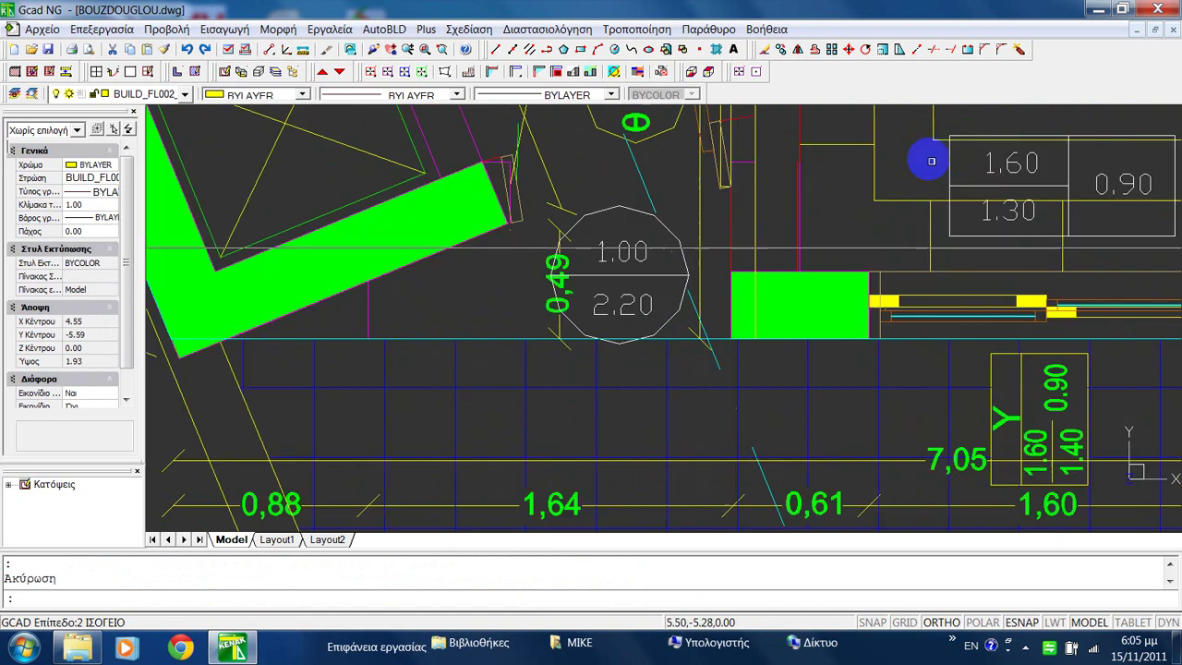
left_click(969, 49)
left_click(675, 341)
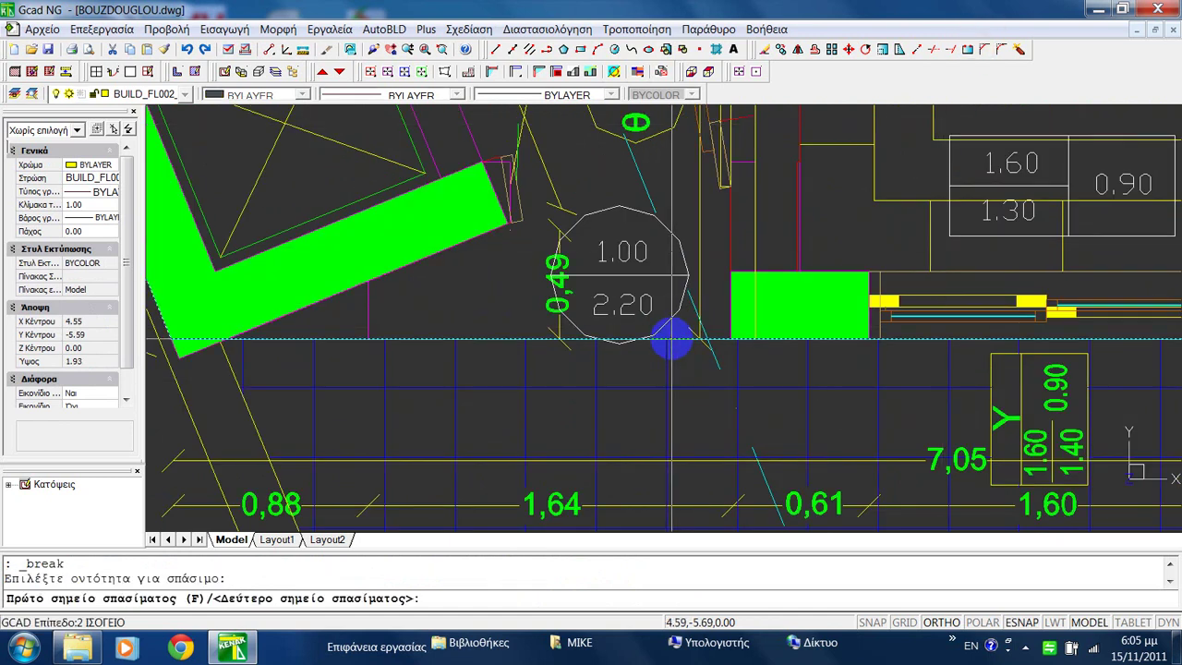
left_click(754, 338)
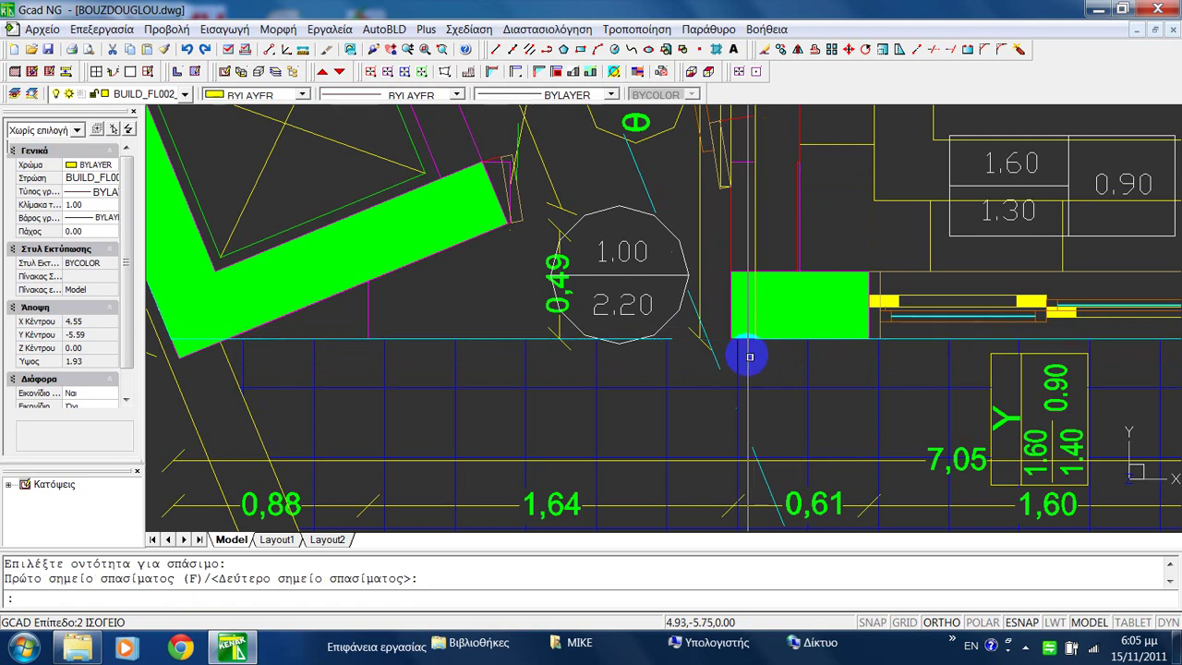
left_click(671, 340)
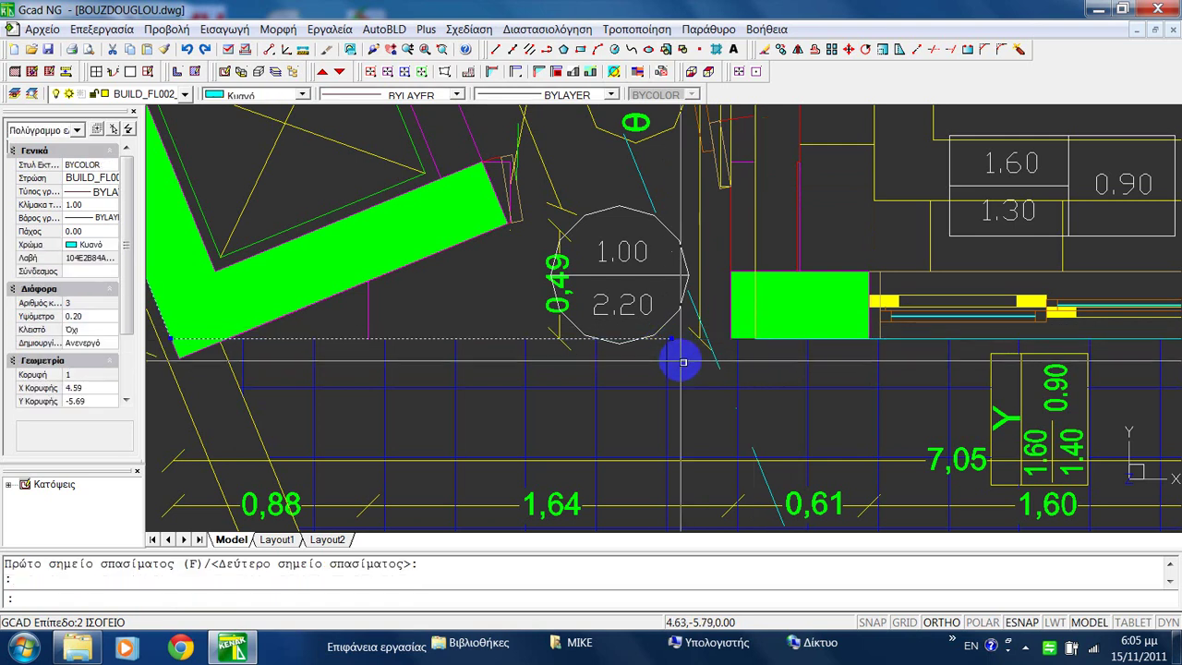
key("Delete")
Try to fillet the outline's lower edge with the vertical polyline at their shared corner on the column.
scroll(752, 348, "up", 4)
scroll(751, 348, "up", 5)
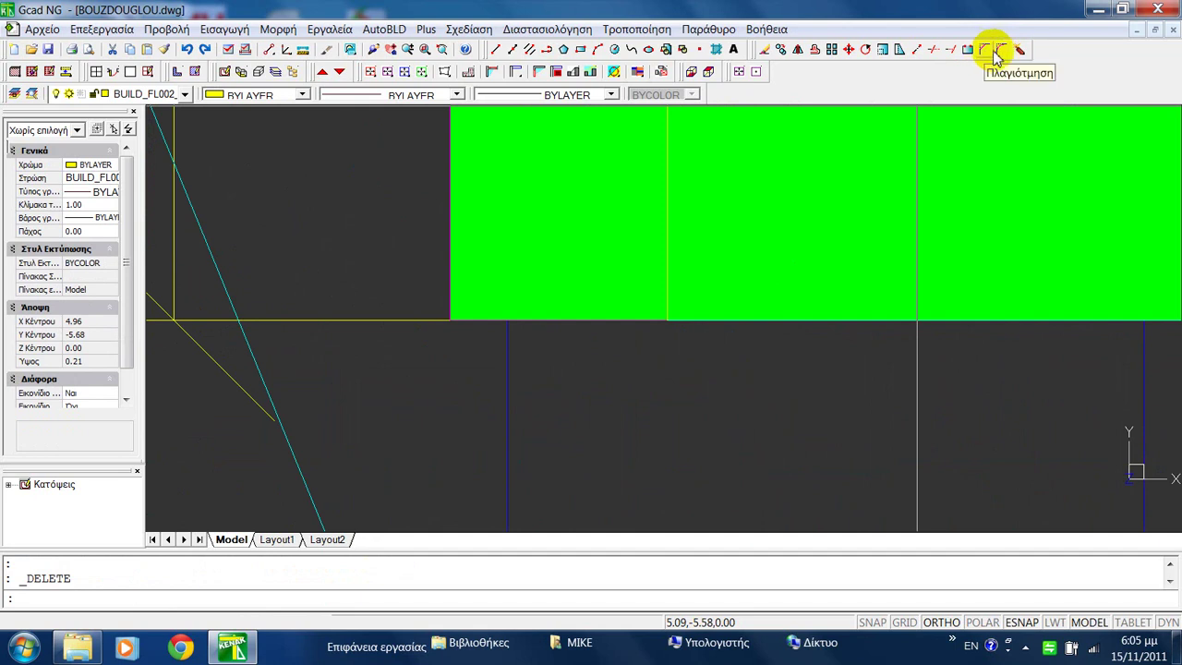
left_click(1001, 50)
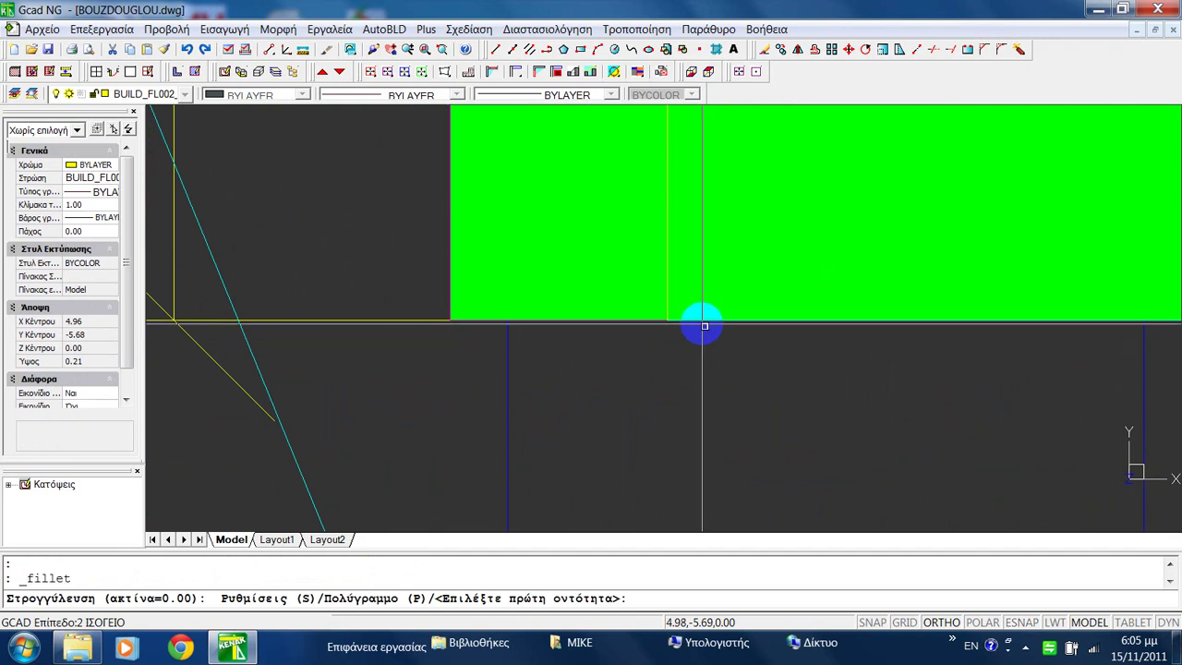
left_click(699, 321)
left_click(668, 296)
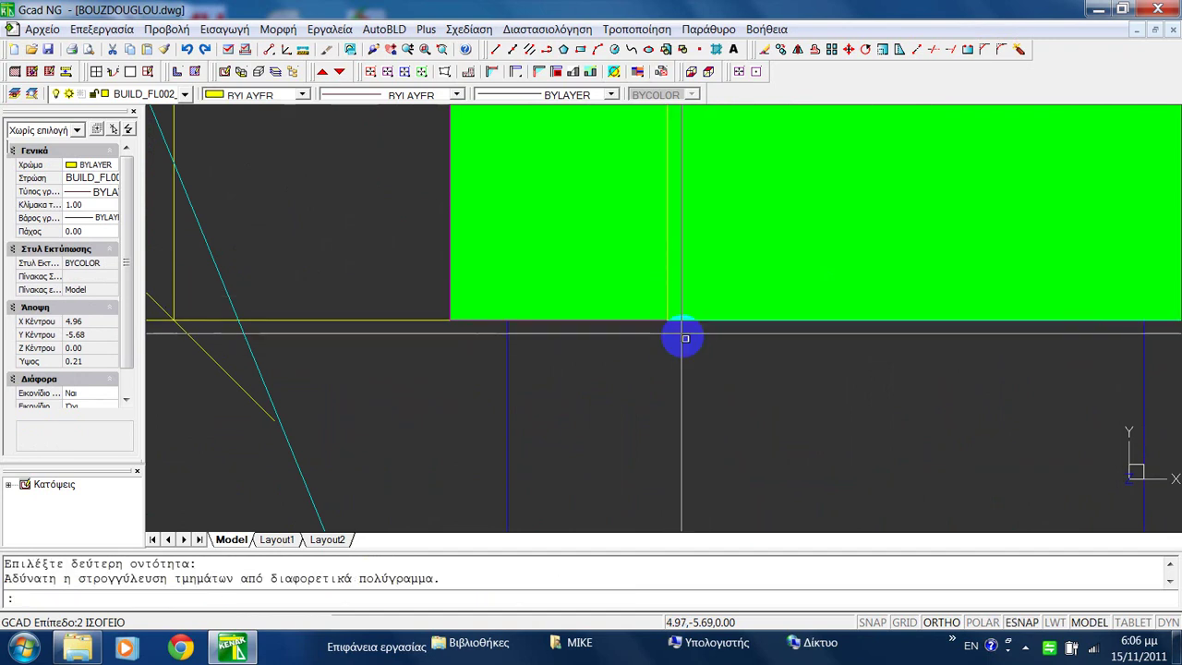
right_click(684, 336)
left_click(683, 322)
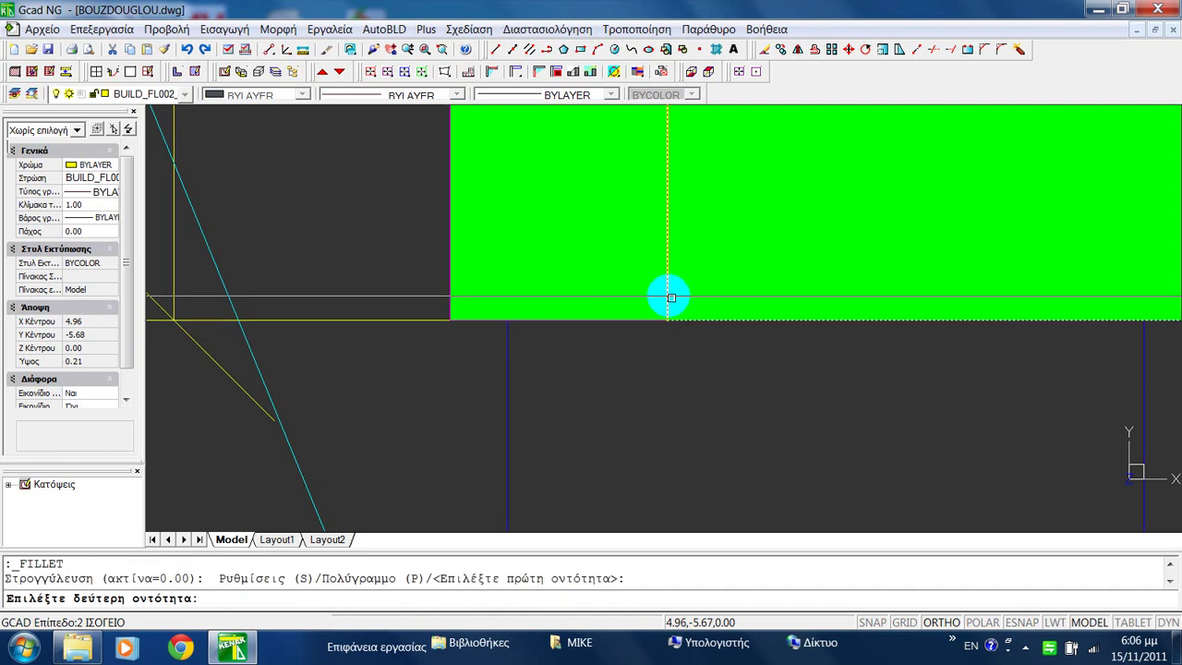
left_click(666, 296)
key("Escape")
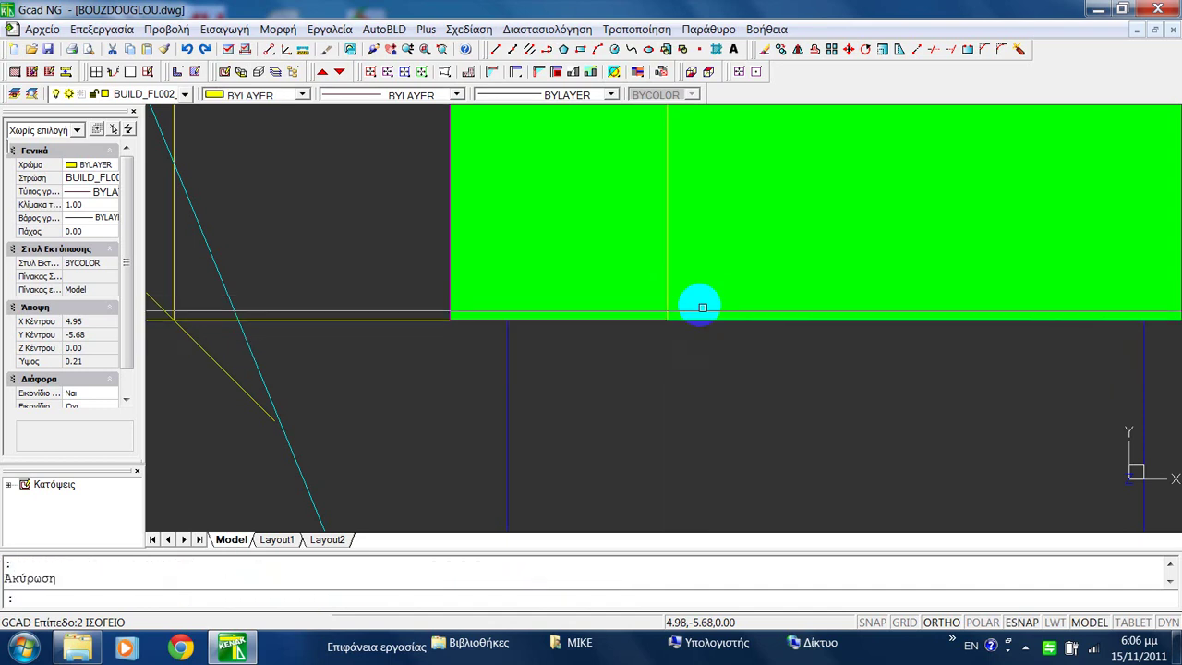
left_click(698, 321)
left_click(666, 295)
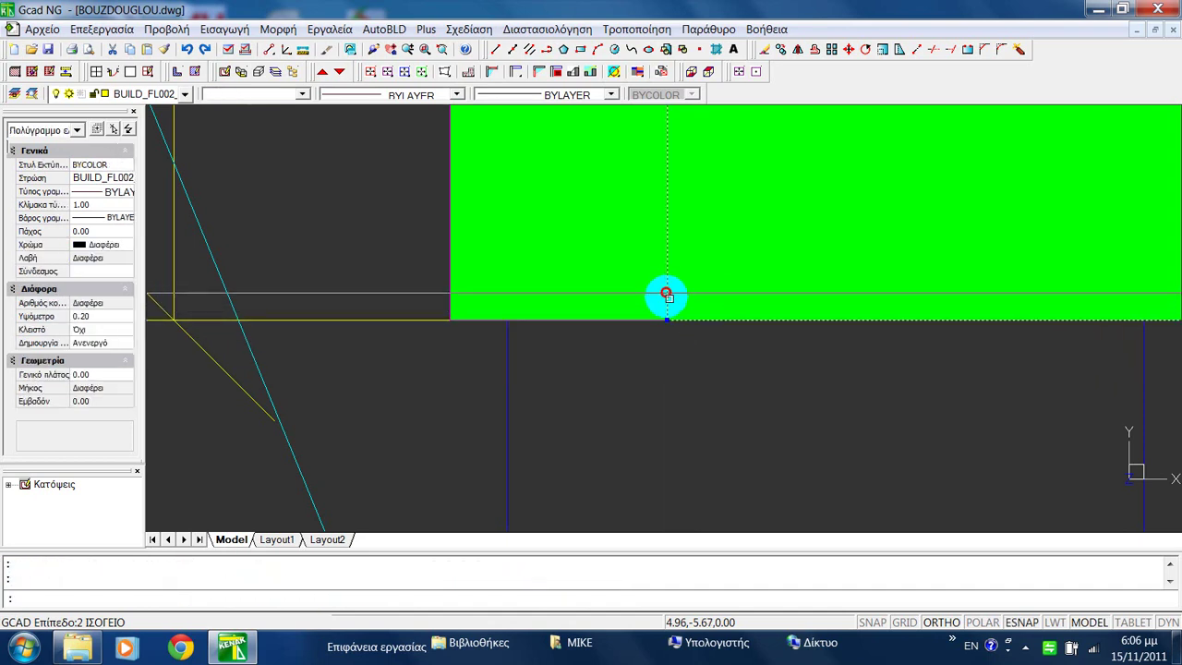
key("Escape")
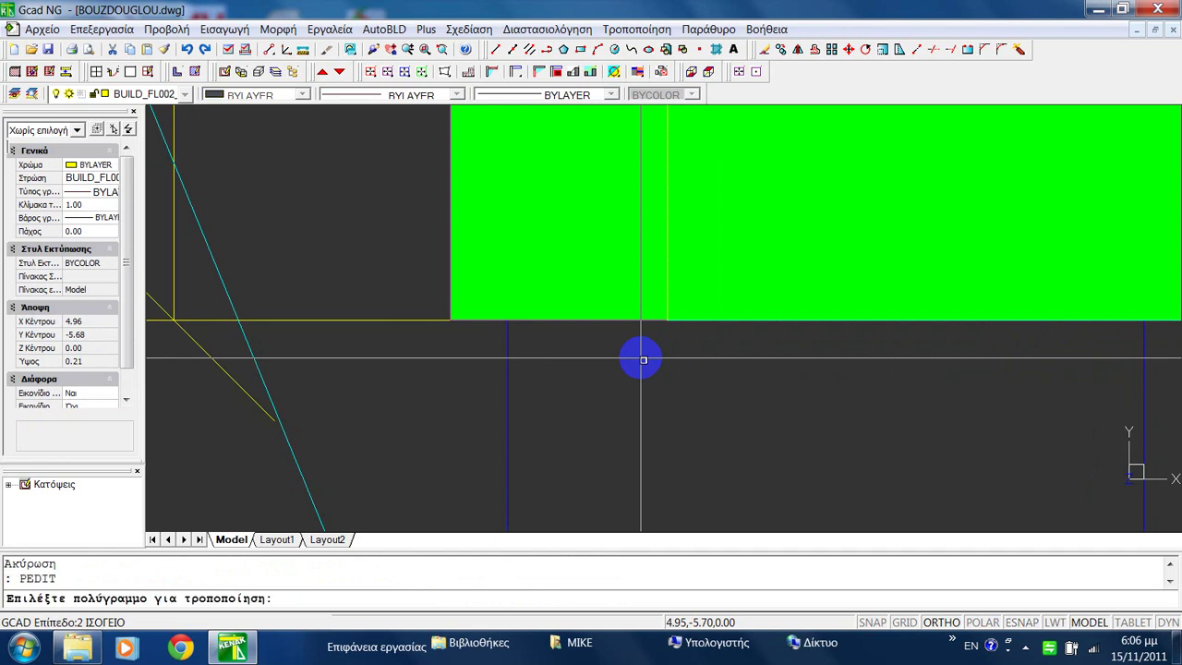
Join the recess polyline to the ground floor outline with the Ένωση (J) option of PEDIT.
left_click(695, 322)
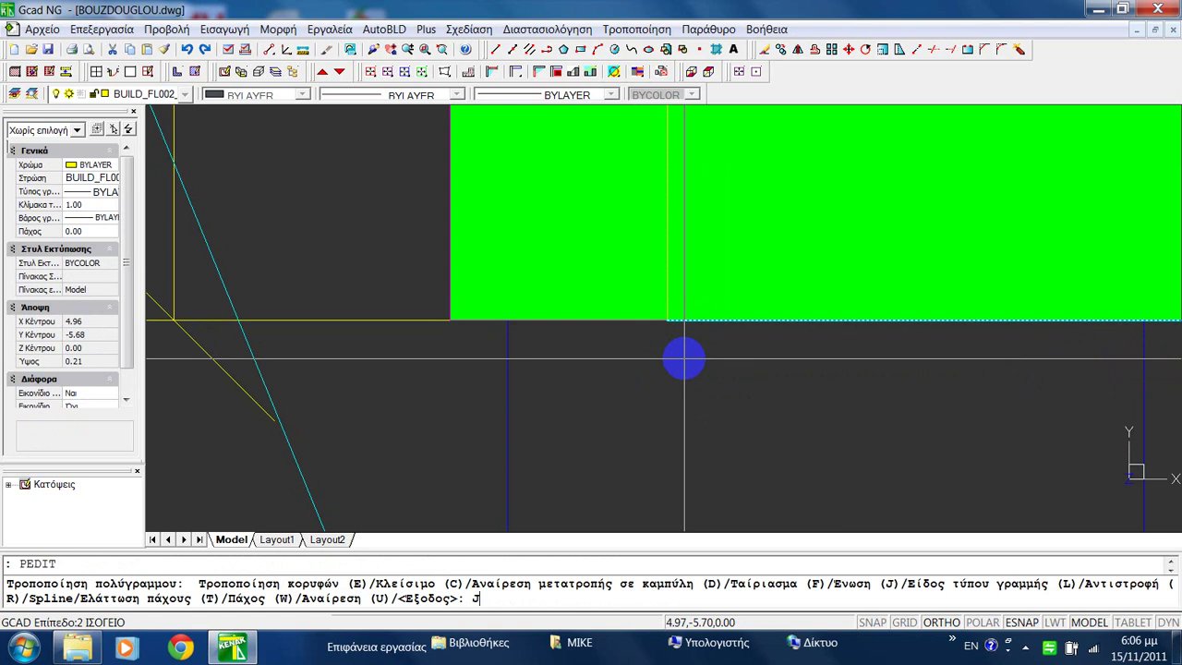
key("Return")
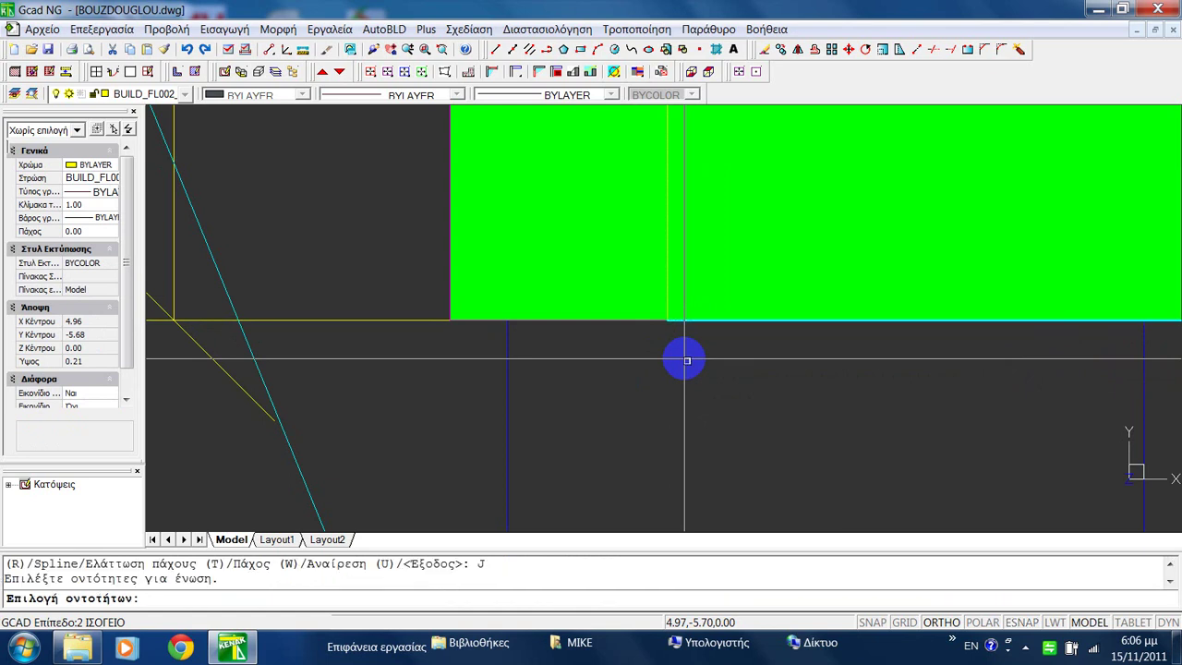
left_click(670, 304)
left_click(649, 325)
right_click(680, 324)
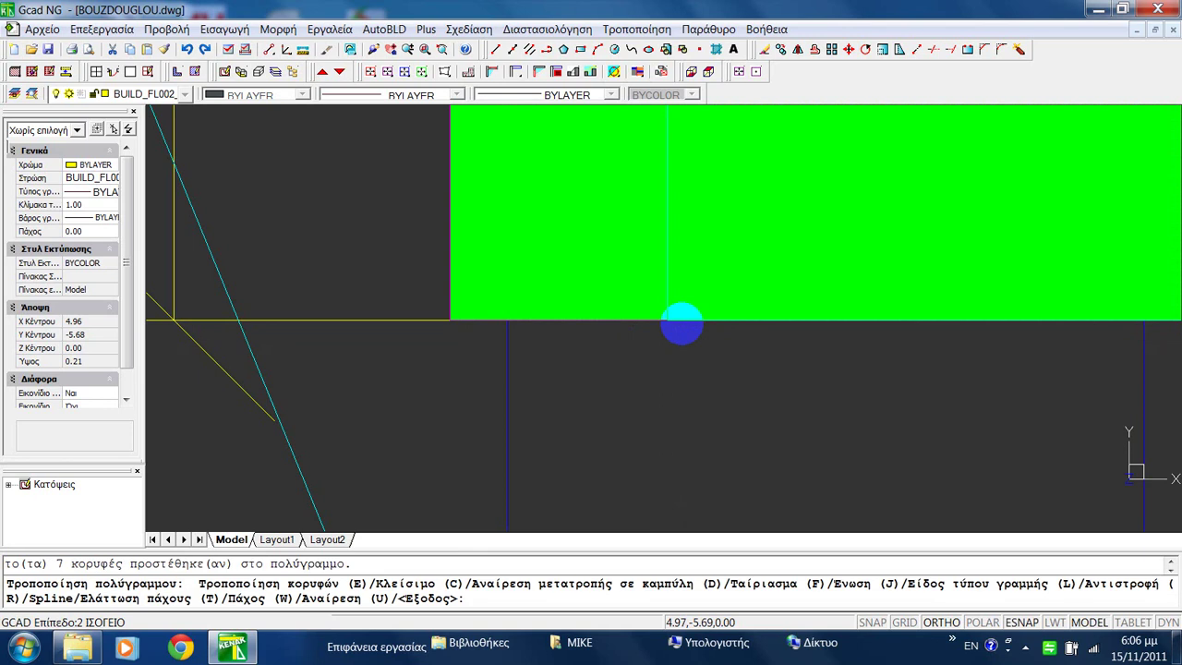
key("Return")
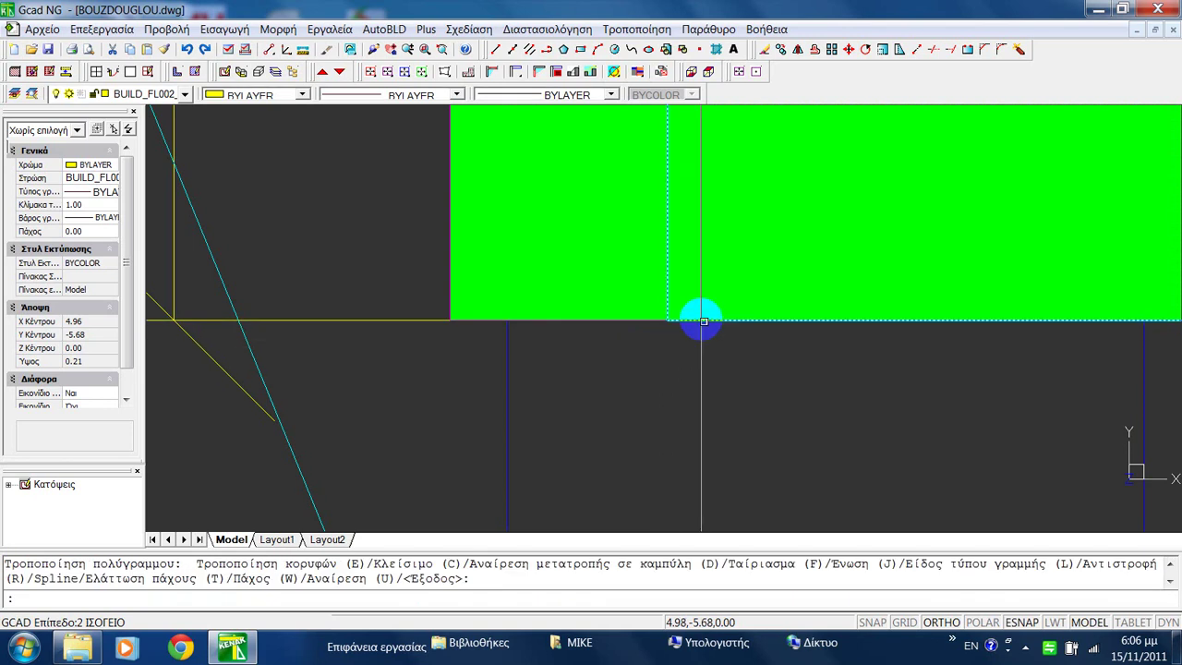
Close the joined ground floor outline across the kitchen column by setting its Κλειστό property to Ναι.
left_click(702, 321)
scroll(702, 321, "down", 10)
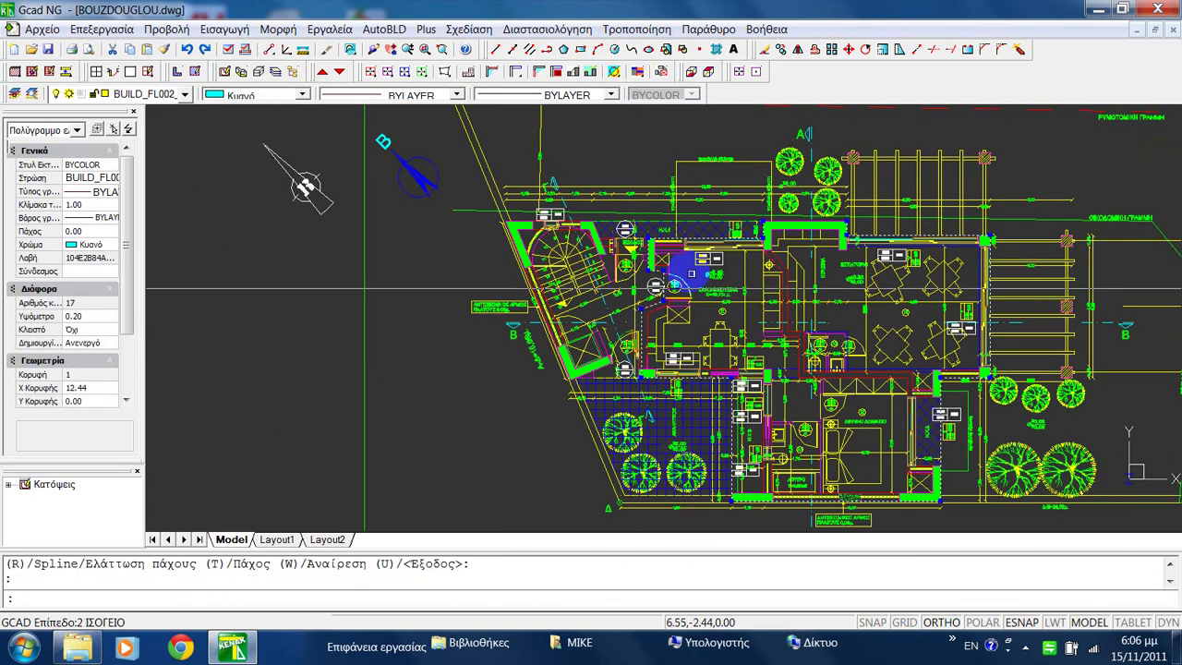
left_click(890, 240)
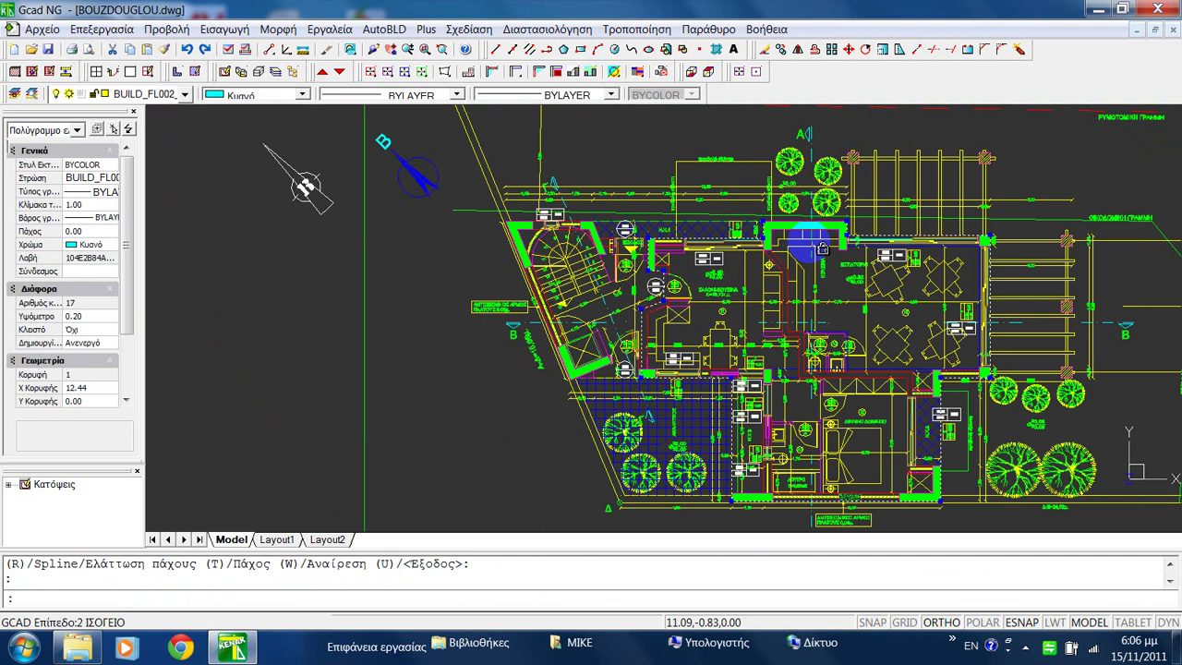
scroll(812, 230, "up", 5)
middle_click_drag(824, 231, 751, 265)
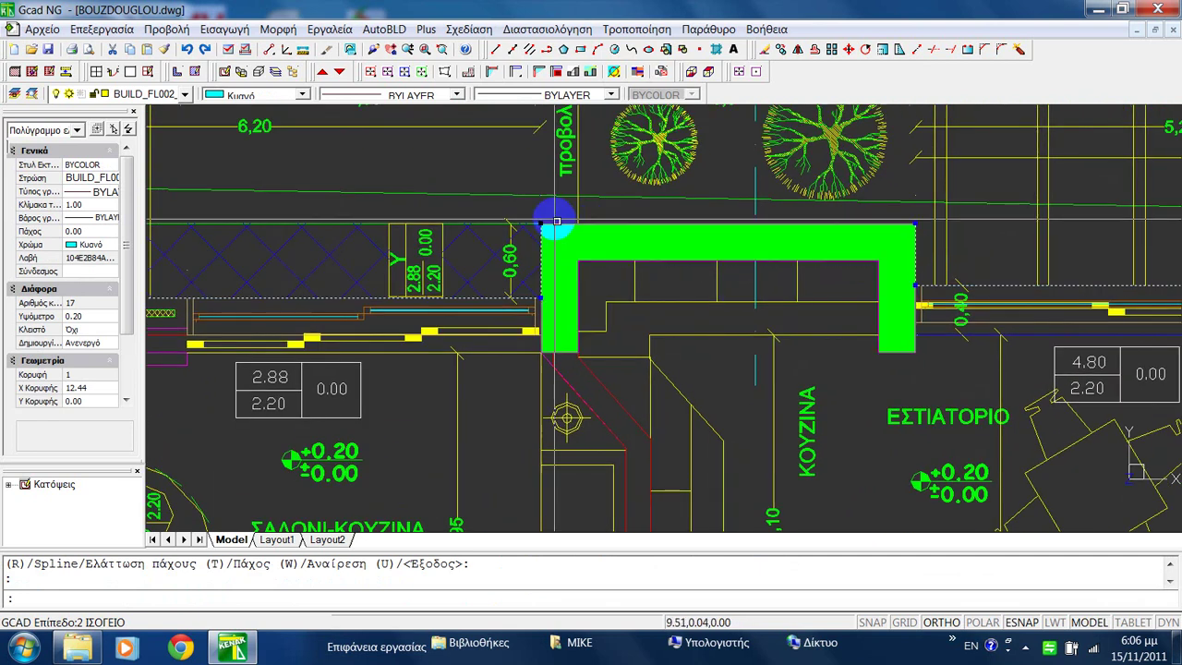
left_click(825, 228)
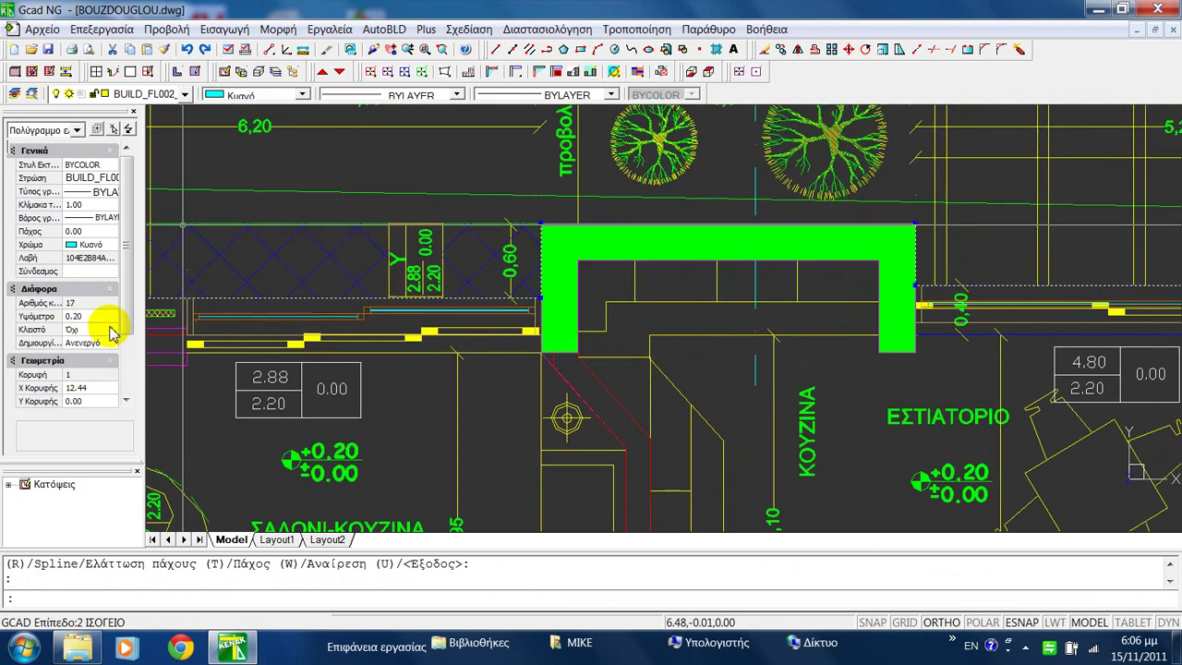
scroll(128, 314, "down", 2)
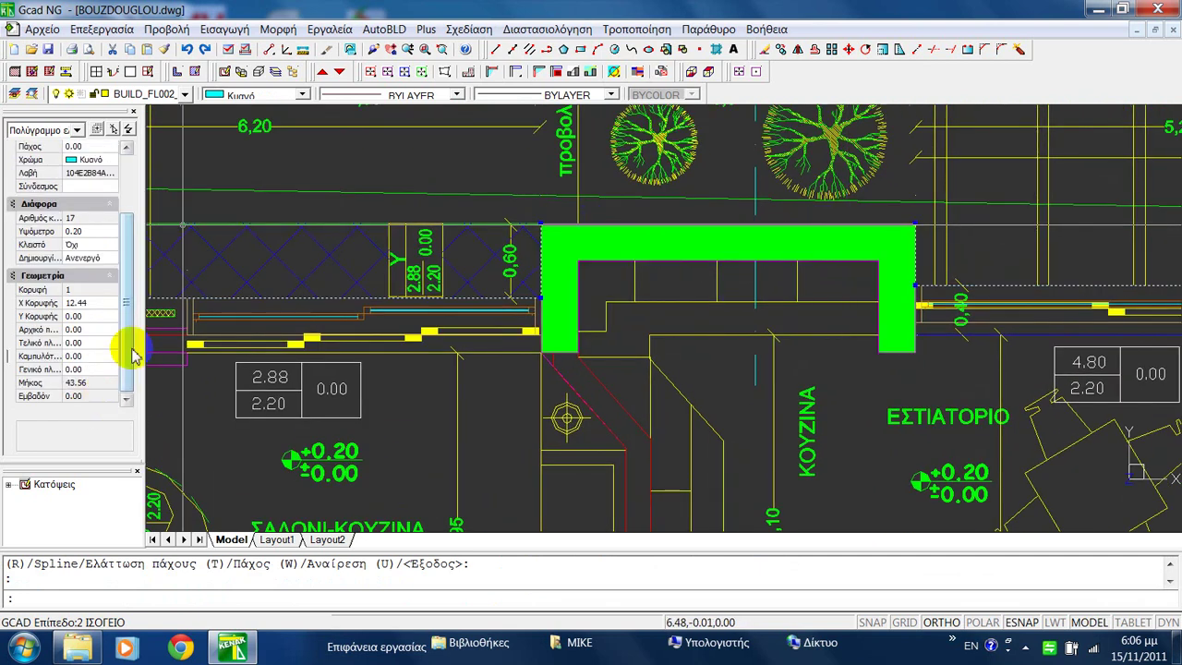
left_click_drag(132, 344, 132, 311)
left_click(104, 286)
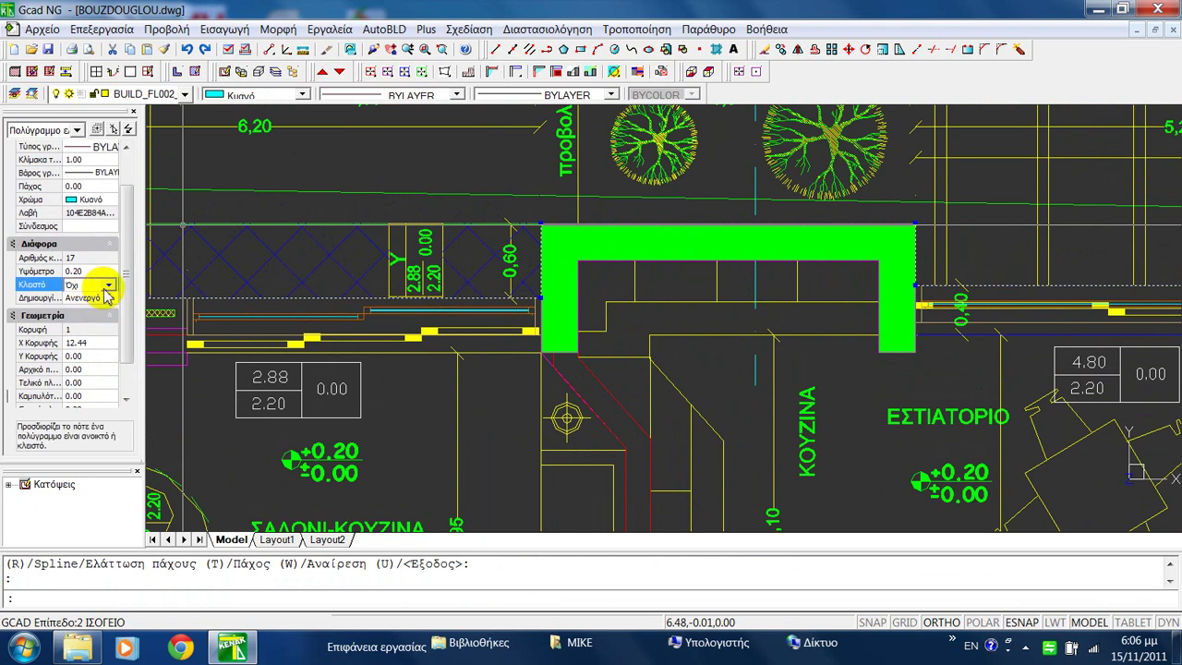
left_click(96, 298)
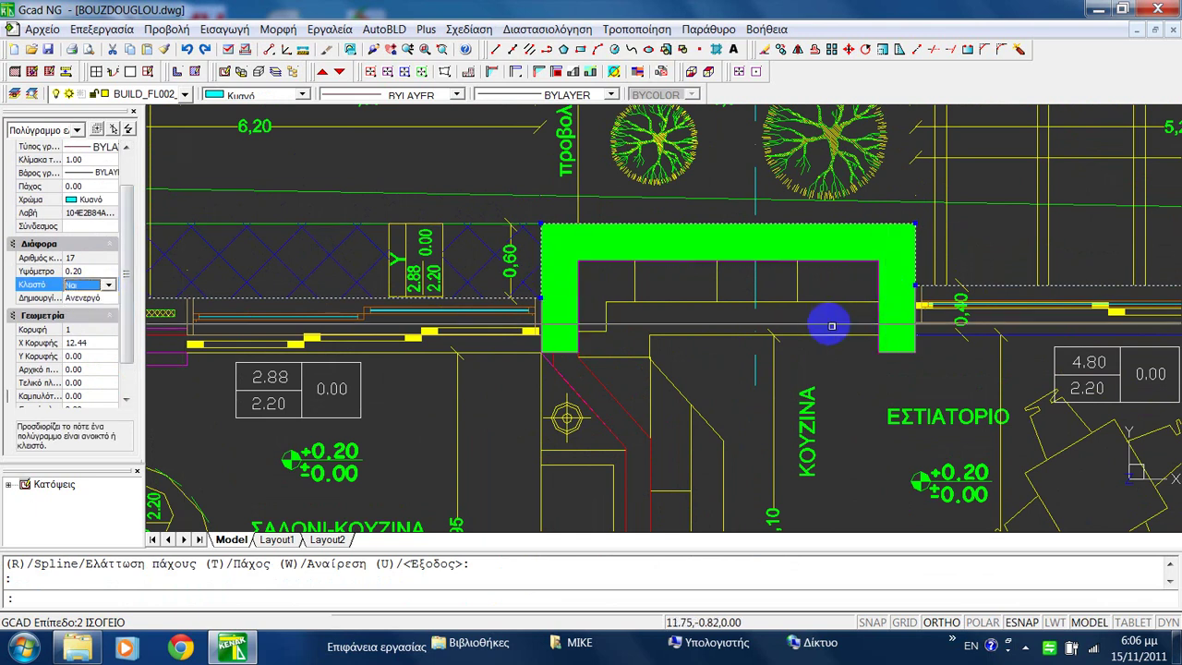
key("Escape")
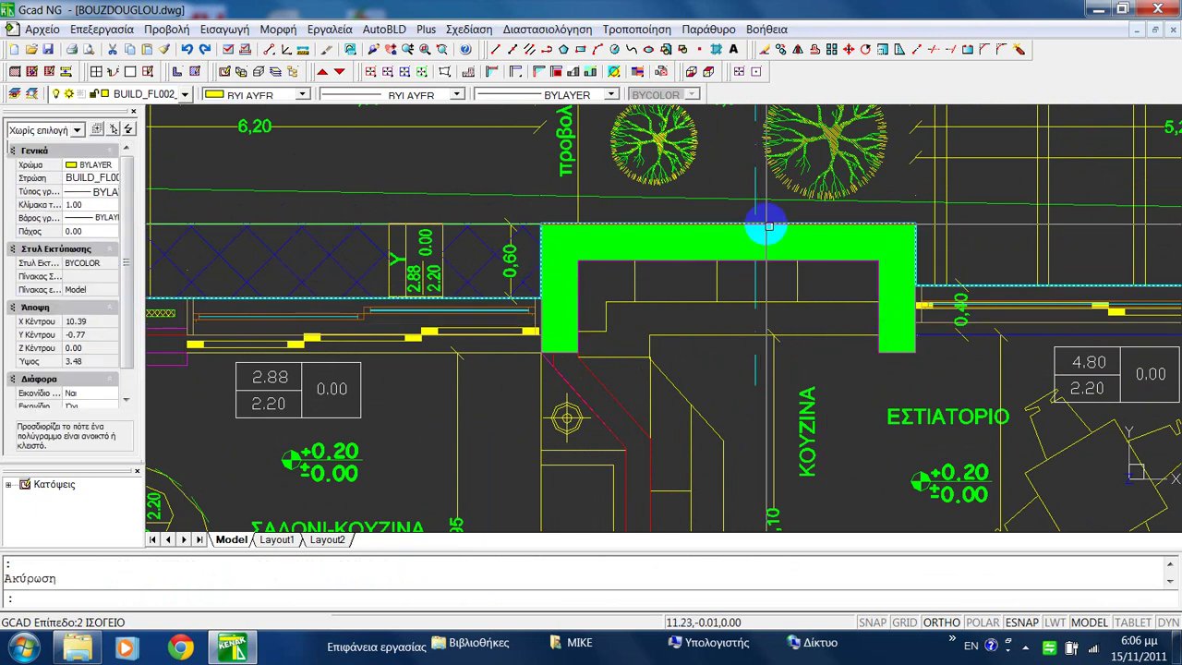
Start a new floor (Δάπεδο) for the ground floor with type 2, Δάπεδο σε επαφή με Μ.Θ.Χ.
scroll(686, 275, "down", 6)
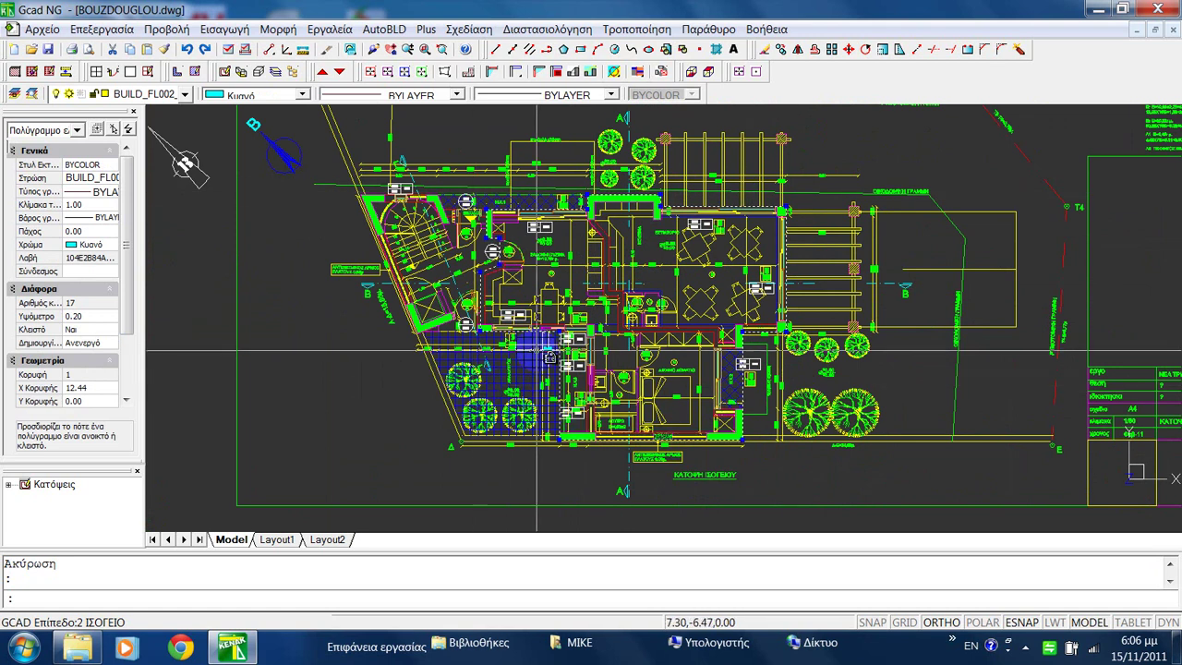
key("Escape")
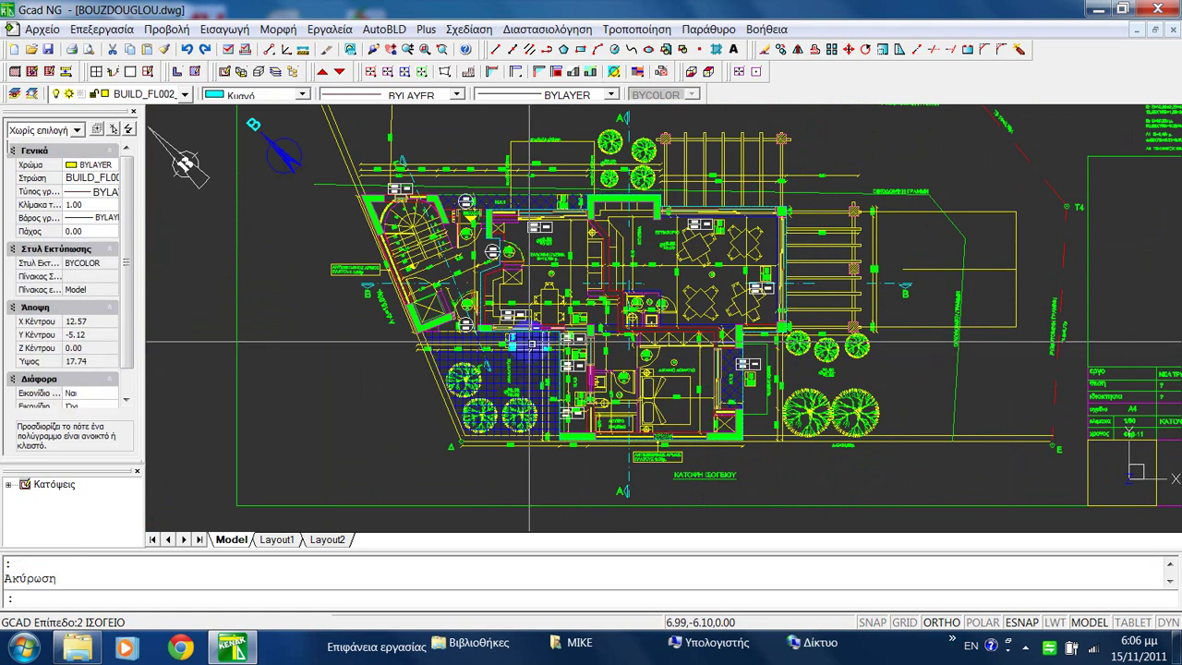
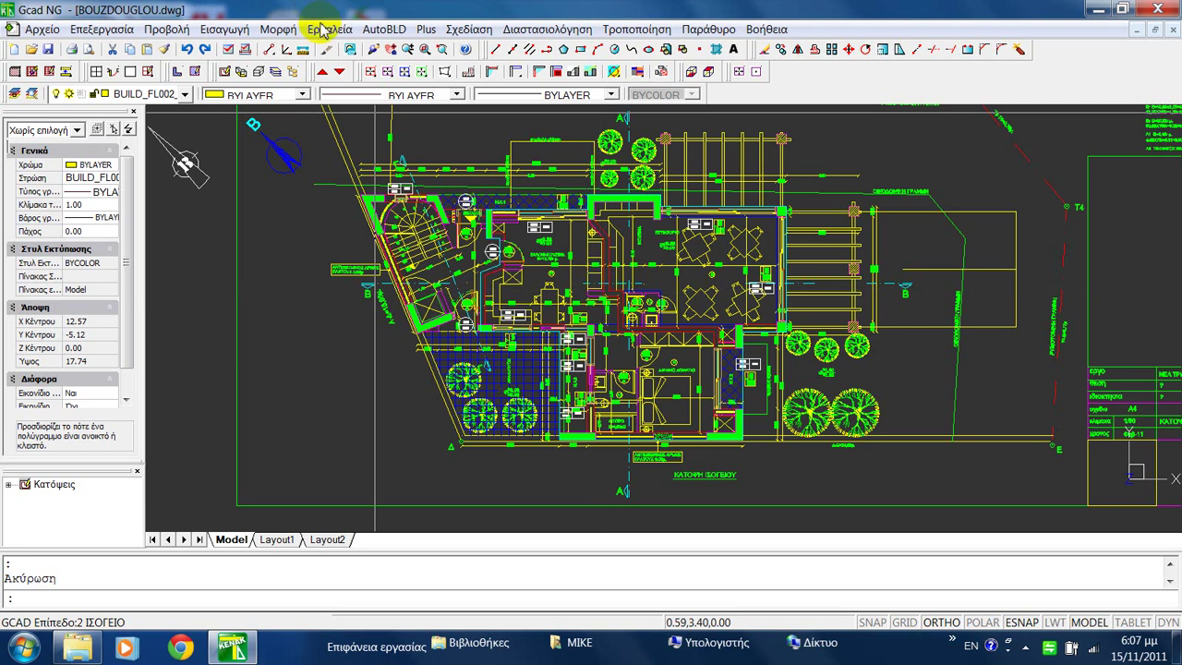
left_click(383, 28)
mouse_move(431, 207)
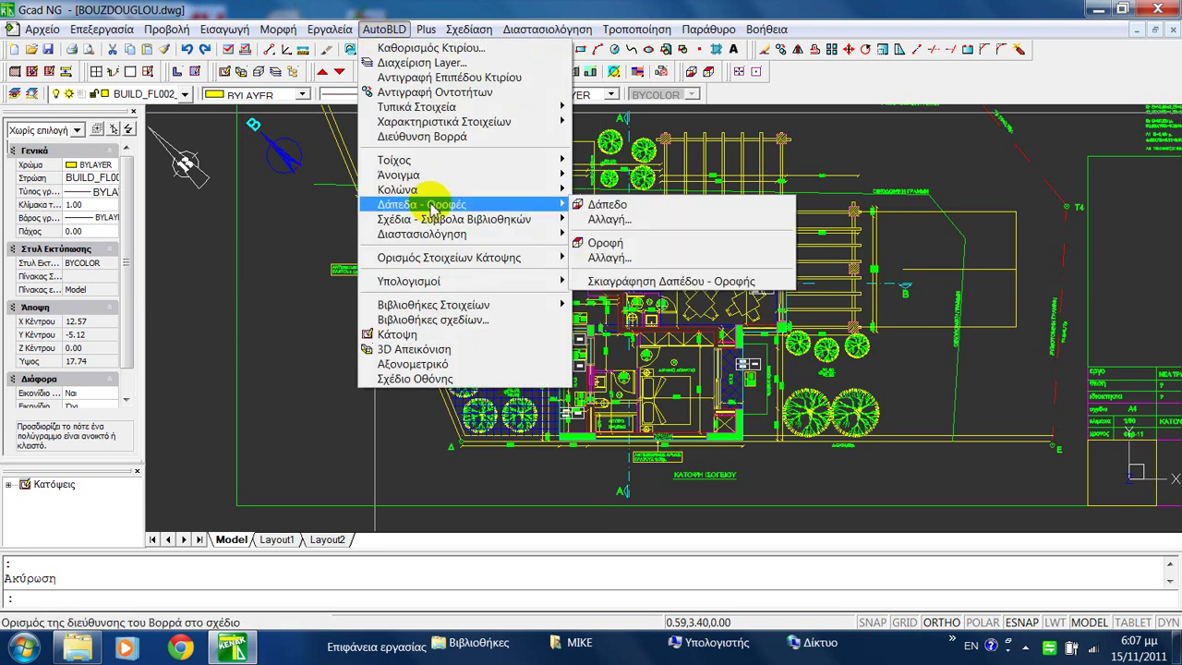
left_click(617, 207)
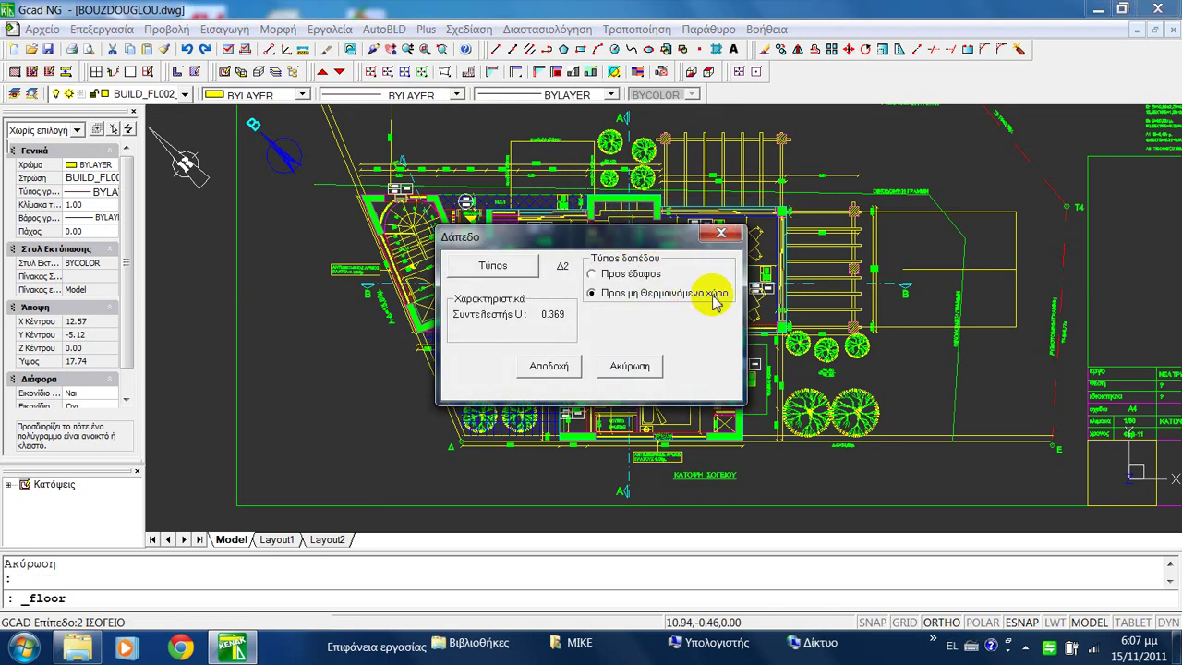
left_click(471, 264)
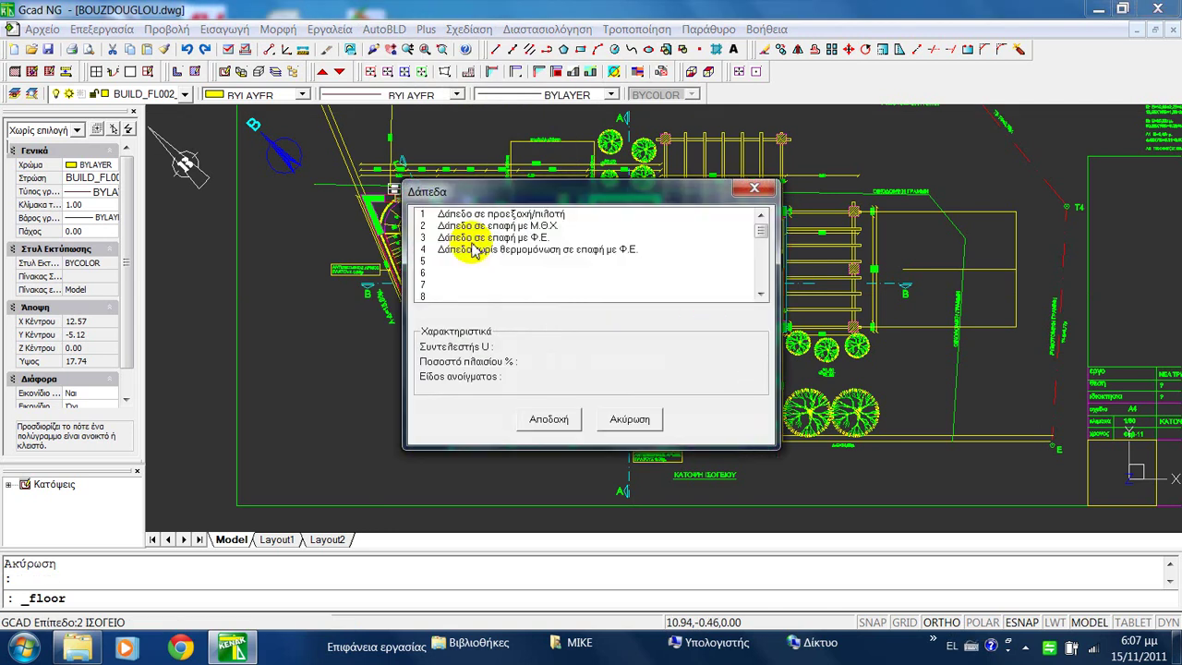
left_click(473, 227)
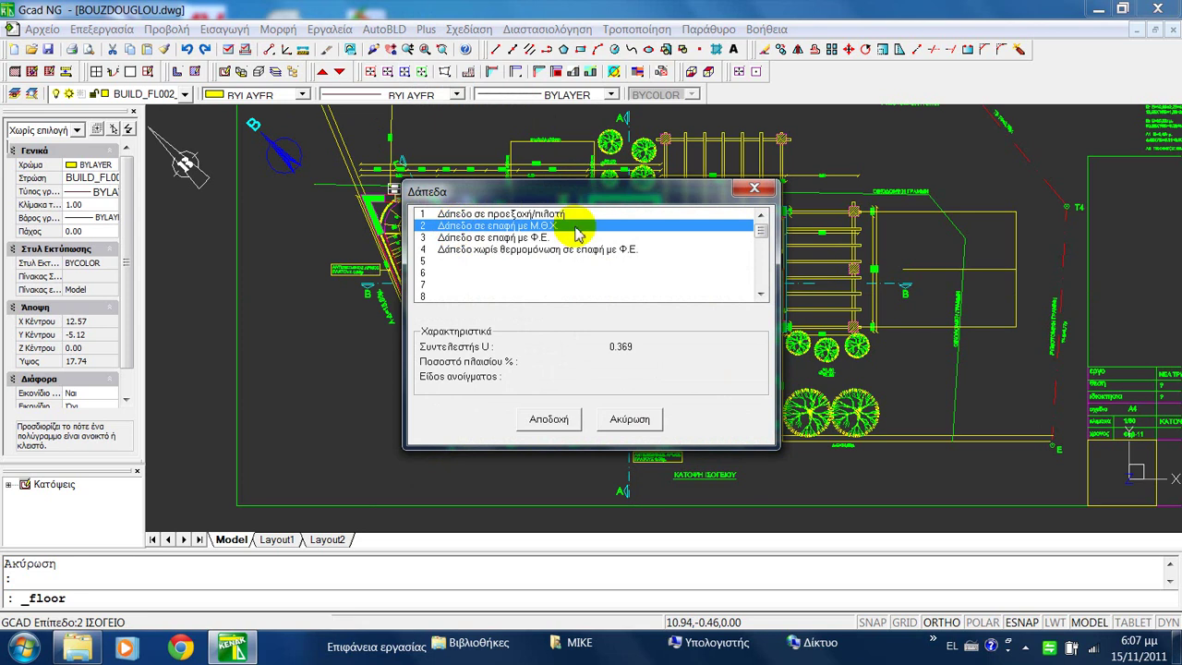
left_click(545, 417)
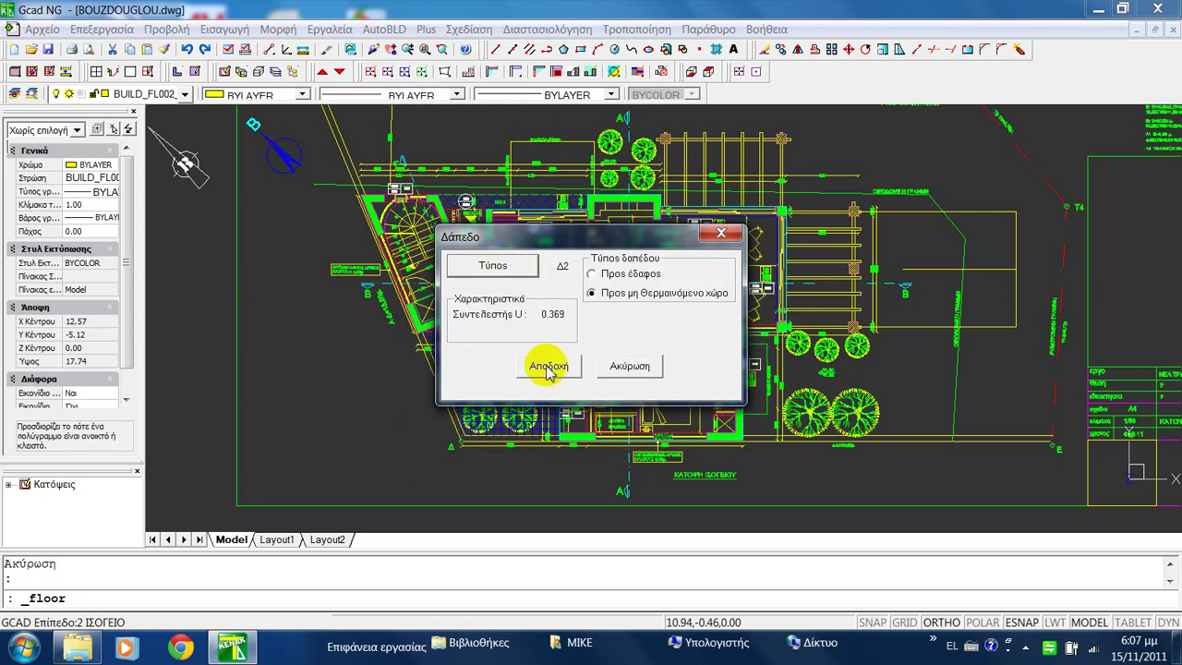
left_click(548, 366)
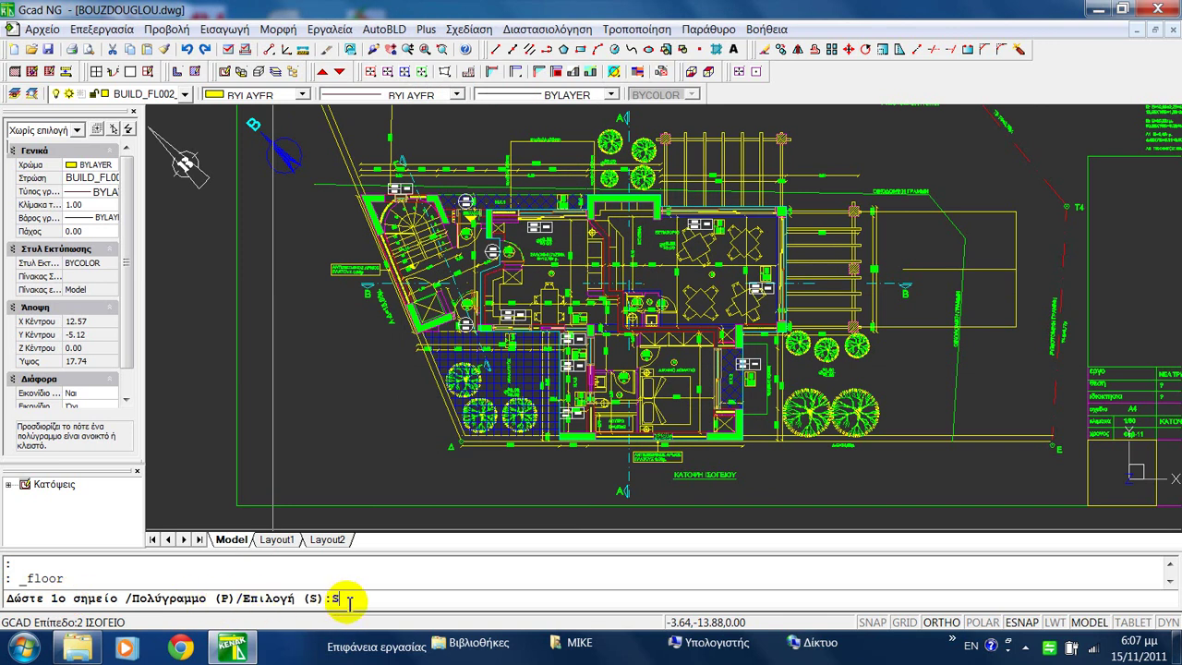
Generate the floor from the closed ground floor polyline with the Επιλογή (S) option, accepting the rdots hatch at scale 2 and angle 0.
key("Return")
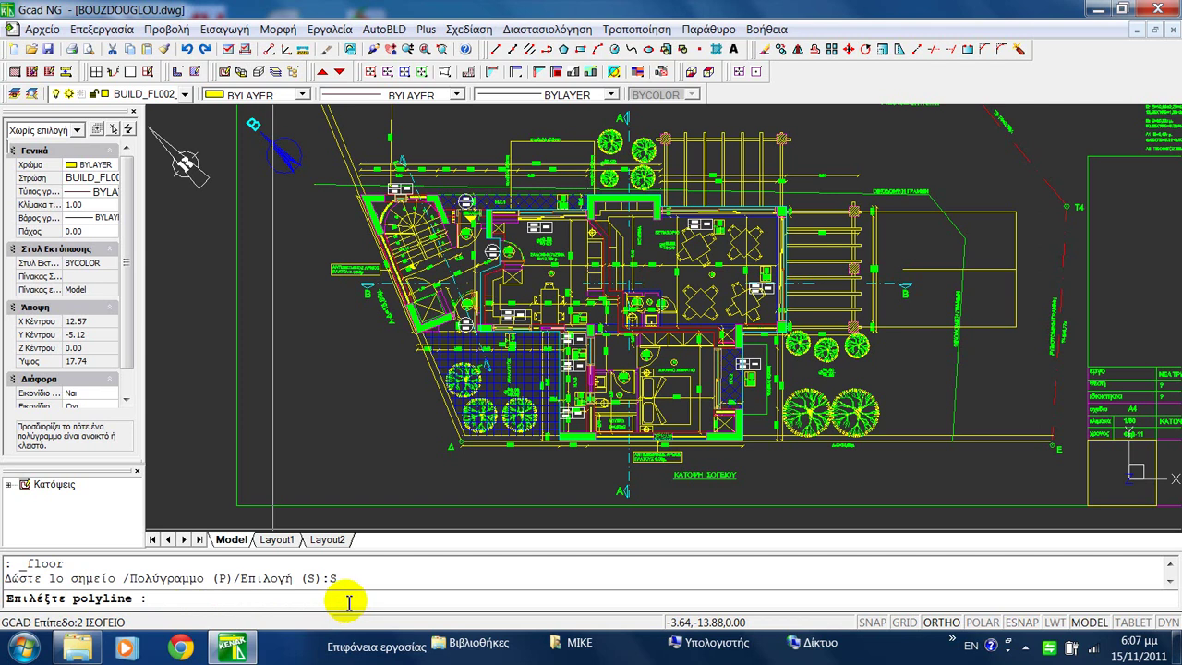
left_click(480, 283)
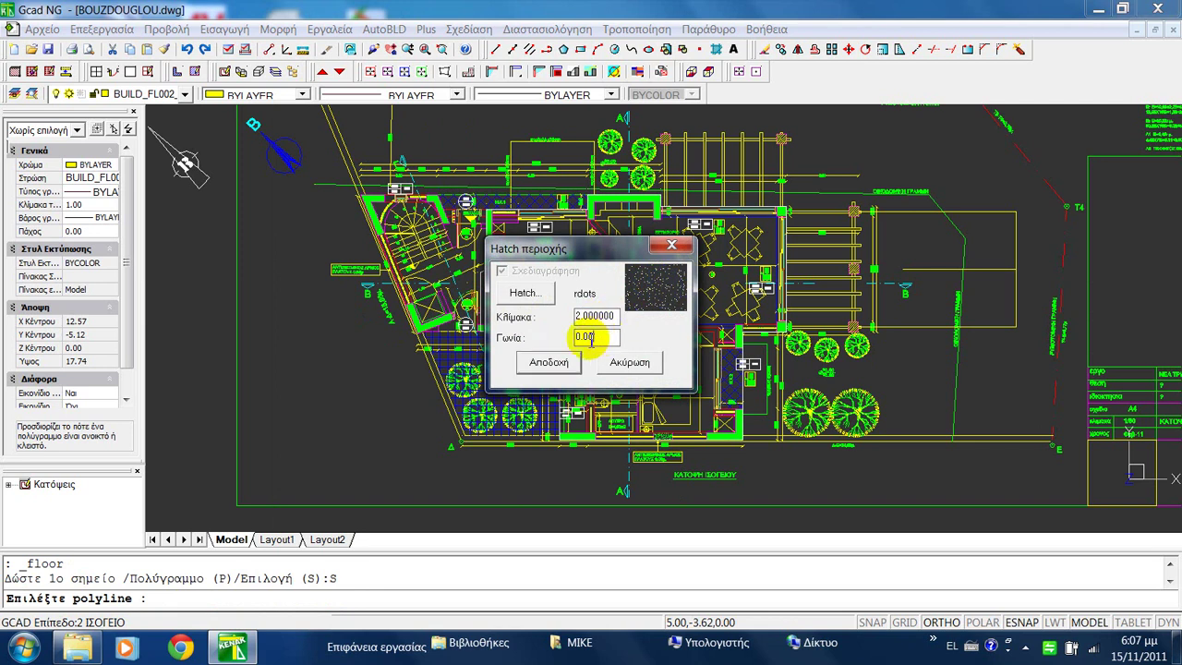
left_click(548, 363)
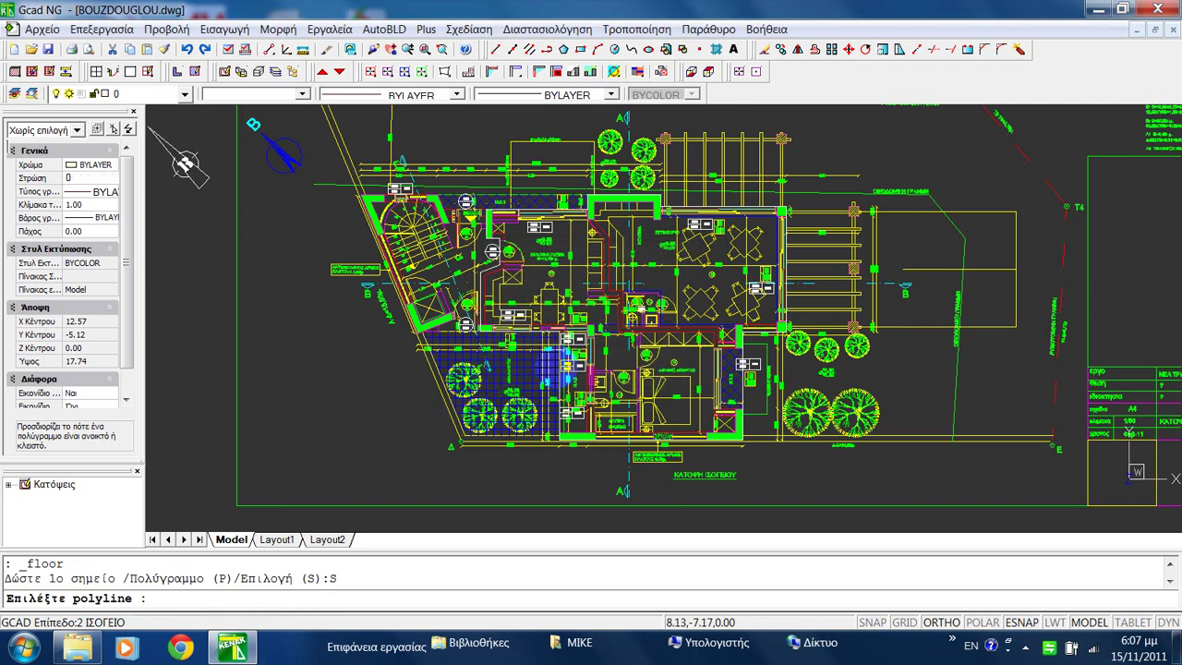
Examine the new ground floor slab by selecting its Δ2 label and checking its boundary and hatch across the plan.
scroll(649, 305, "up", 4)
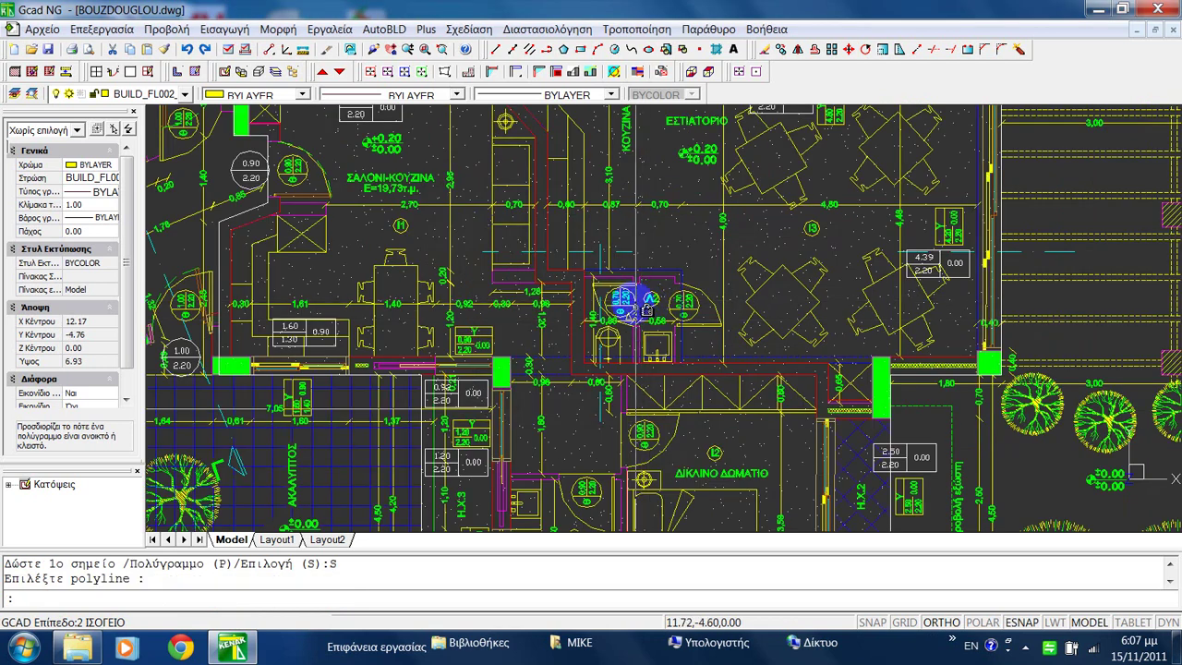
scroll(628, 311, "up", 5)
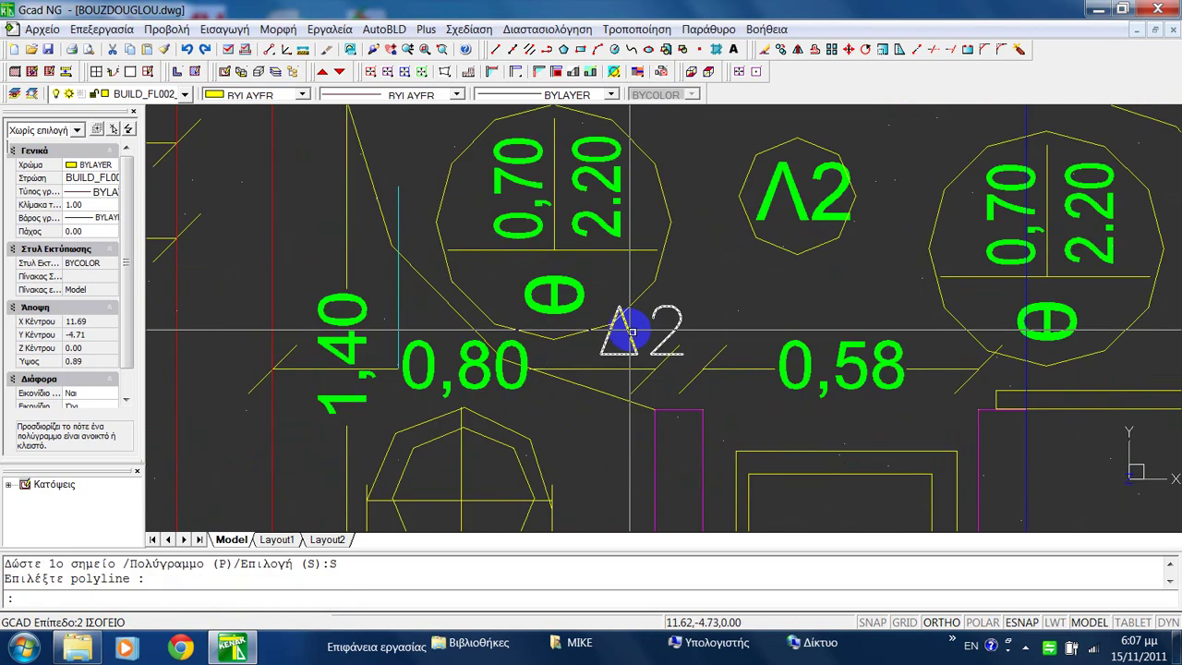
left_click(631, 331)
scroll(635, 309, "down", 6)
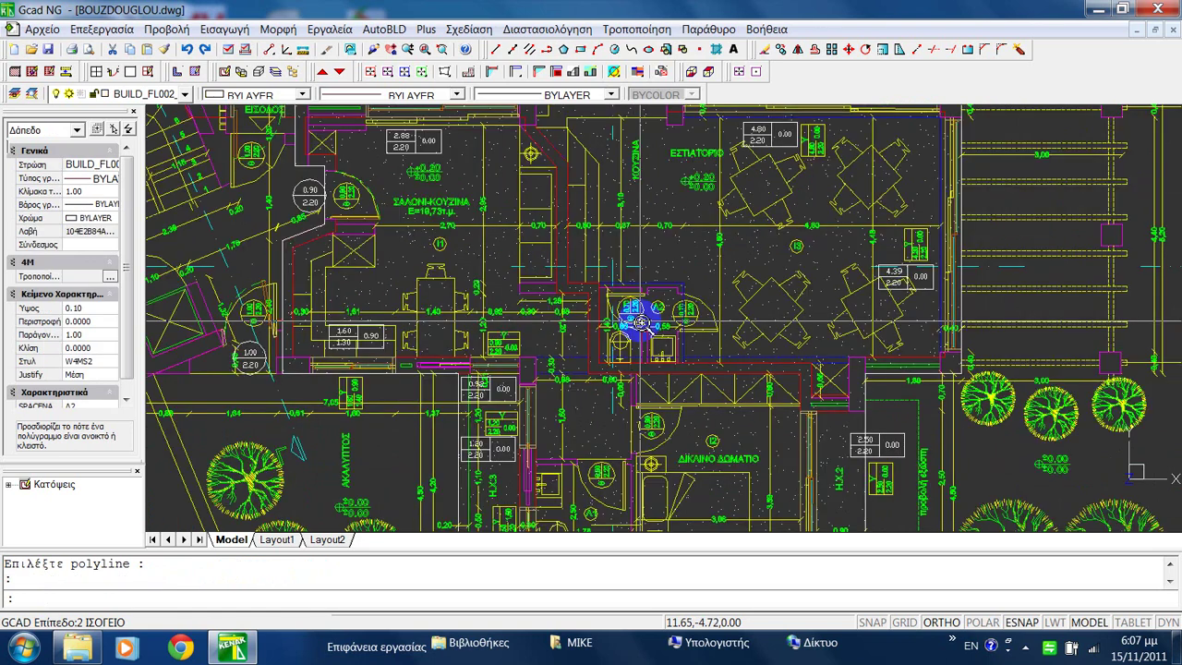
right_click(613, 270)
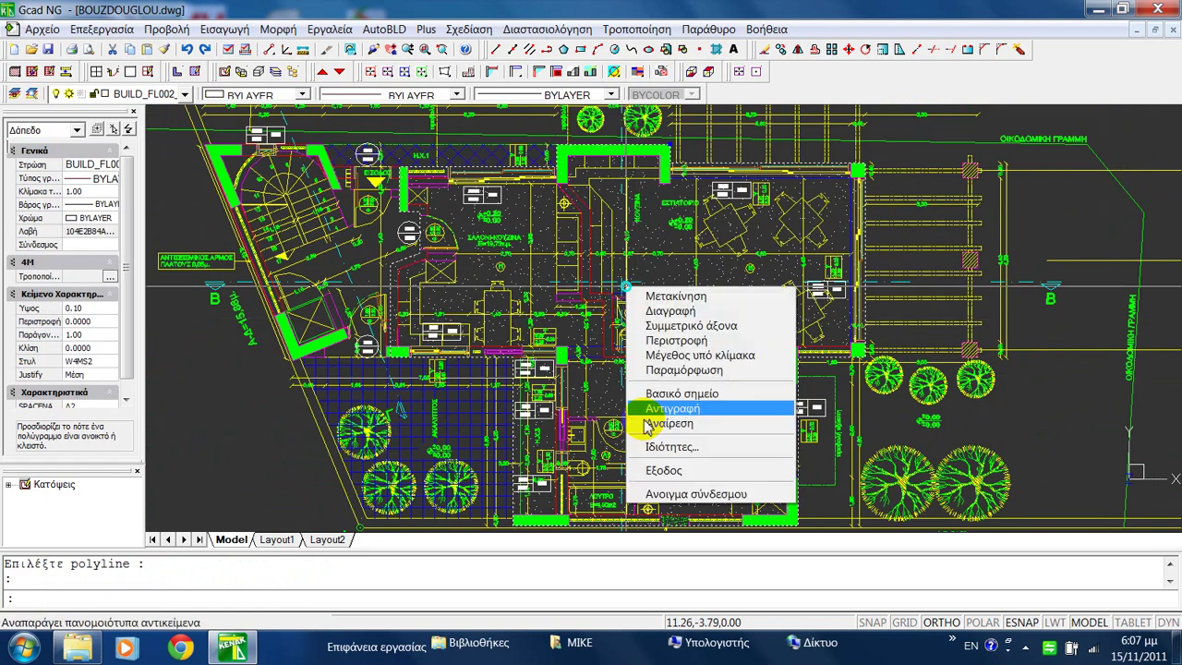
left_click(674, 496)
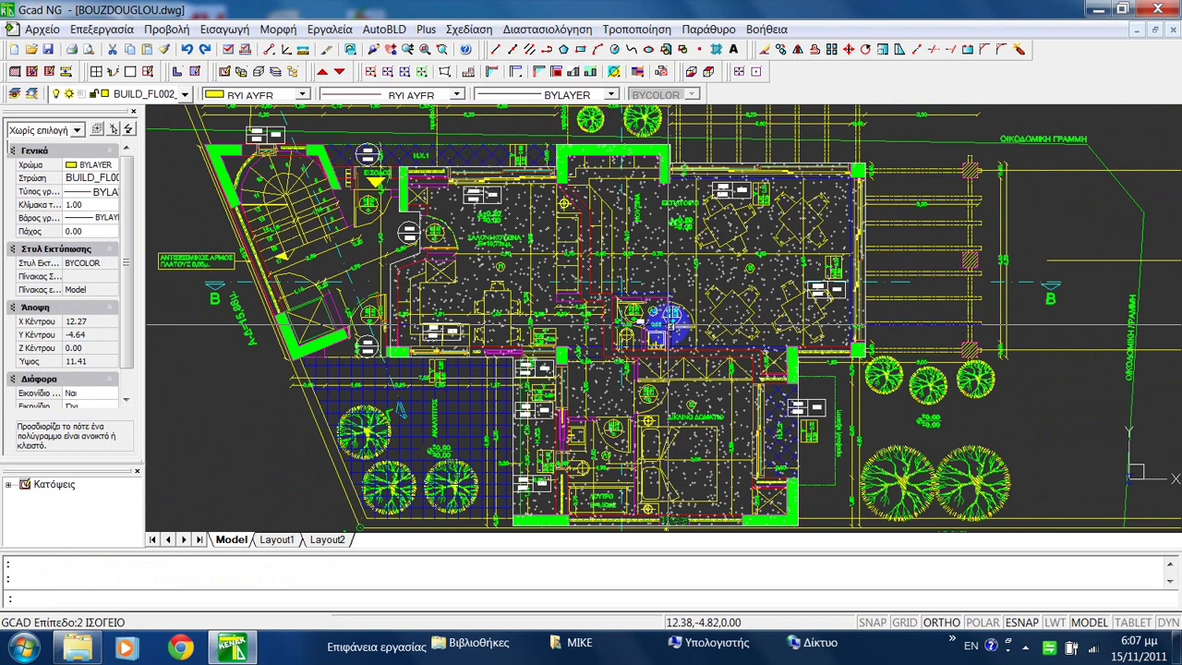
scroll(665, 319, "down", 3)
scroll(650, 307, "up", 2)
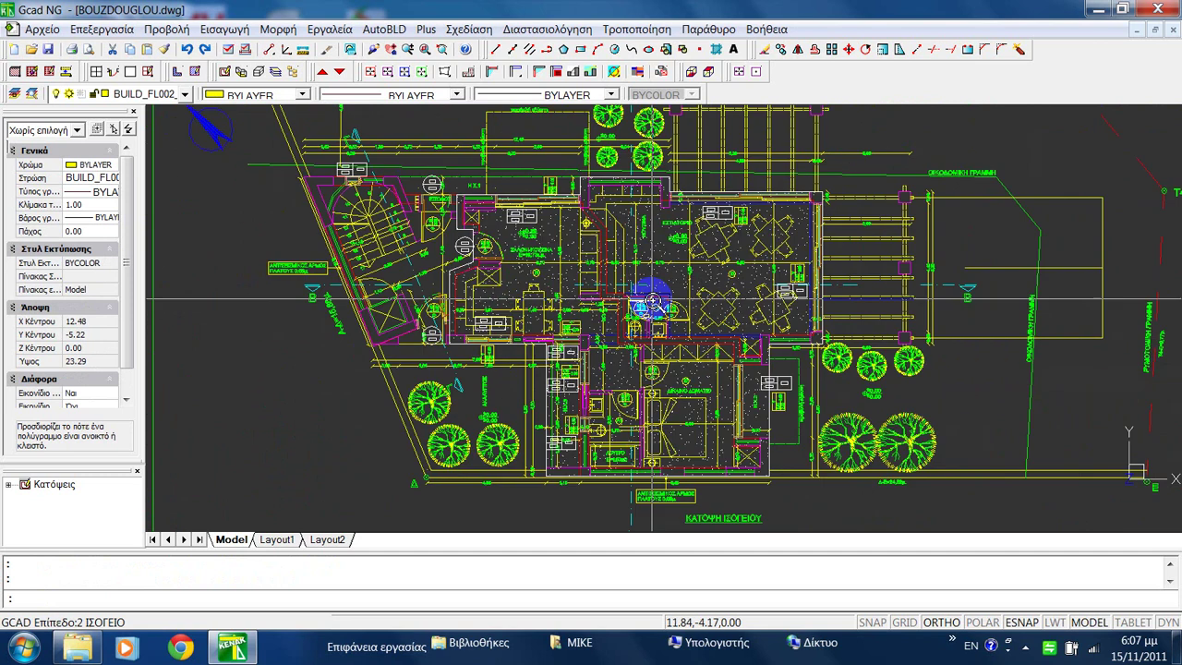
scroll(646, 305, "up", 2)
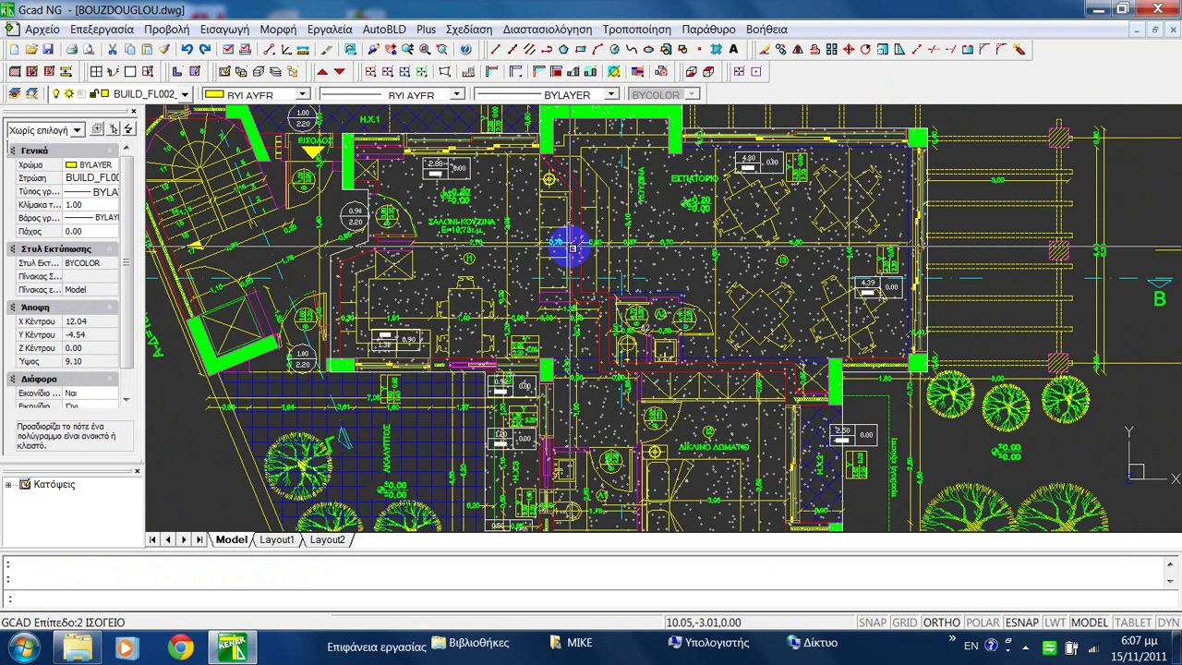
Switch to the basement level and copy its closed outline polyline vertically downwards.
left_click(339, 71)
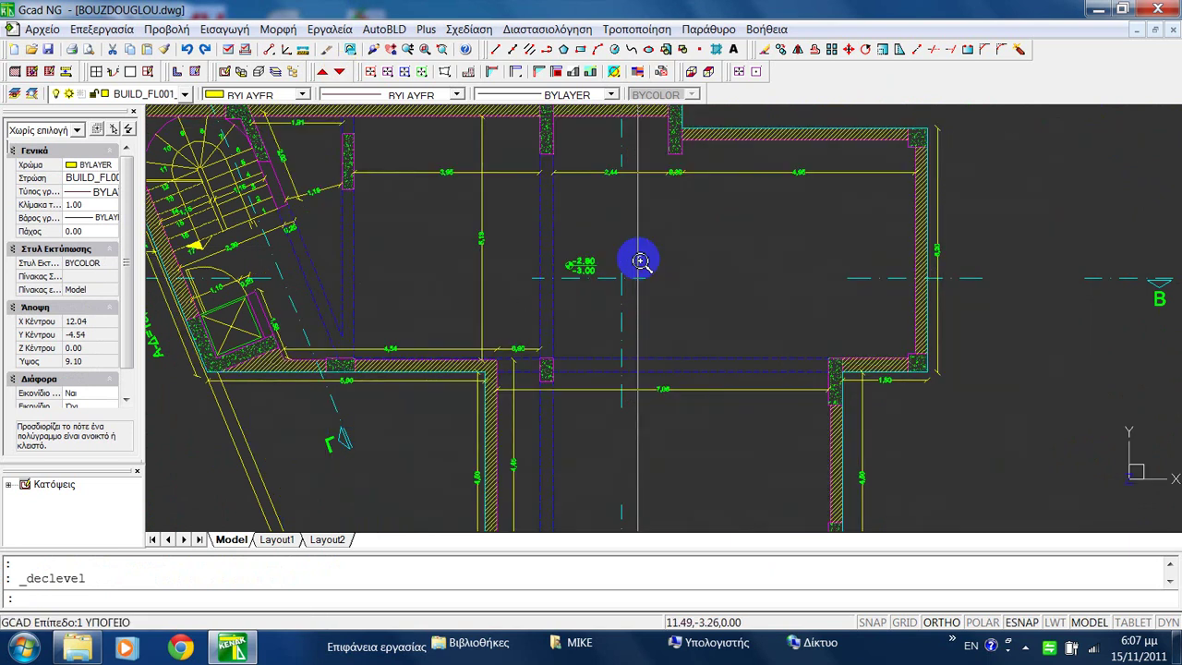
scroll(634, 259, "down", 3)
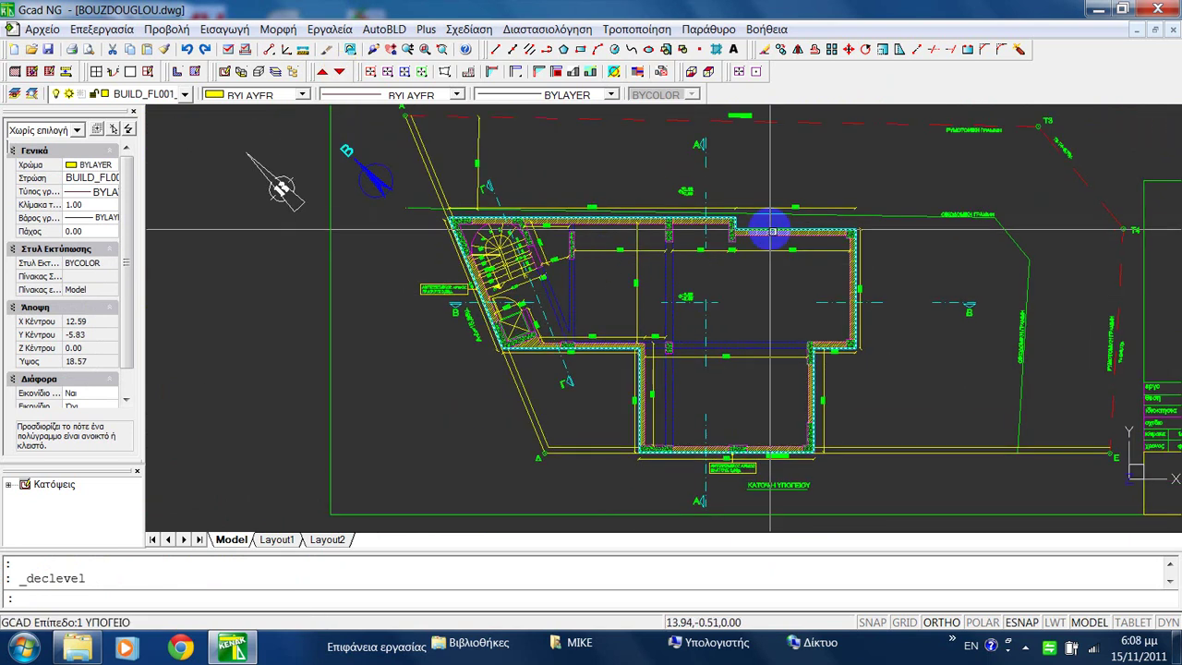
left_click(774, 231)
right_click(735, 273)
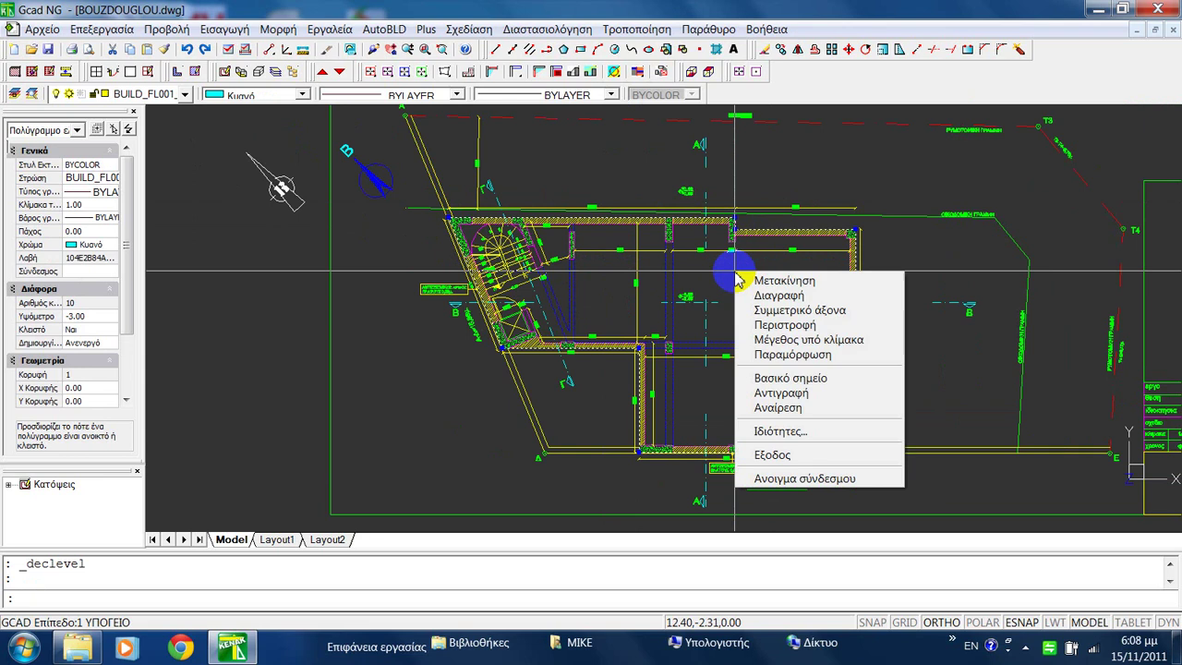
left_click(781, 397)
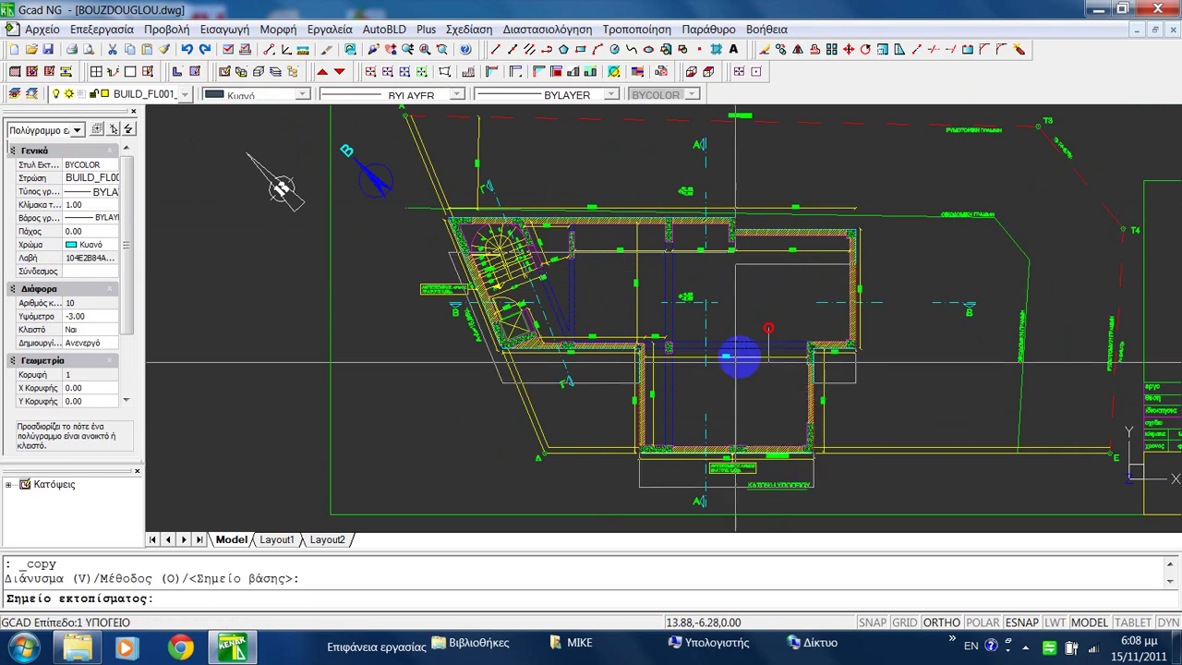
scroll(416, 232, "down", 2)
mouse_move(761, 406)
middle_mouse_down()
mouse_move(752, 279)
mouse_move(752, 361)
middle_mouse_up()
left_click(766, 425)
scroll(751, 361, "up", 2)
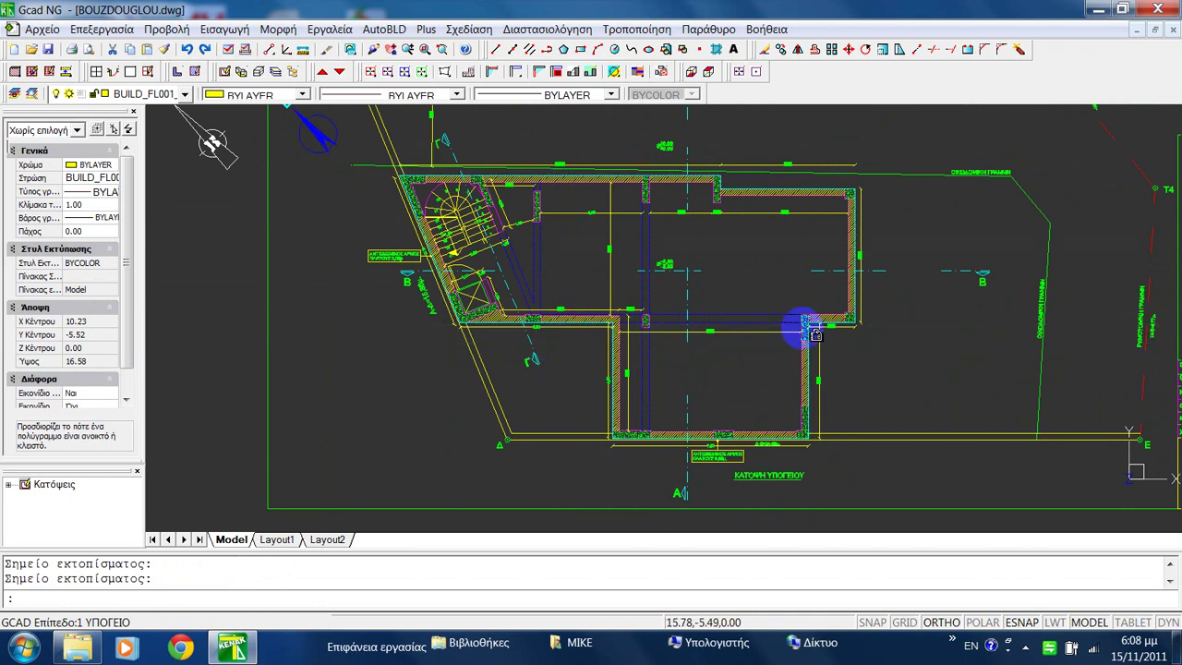
left_click(362, 141)
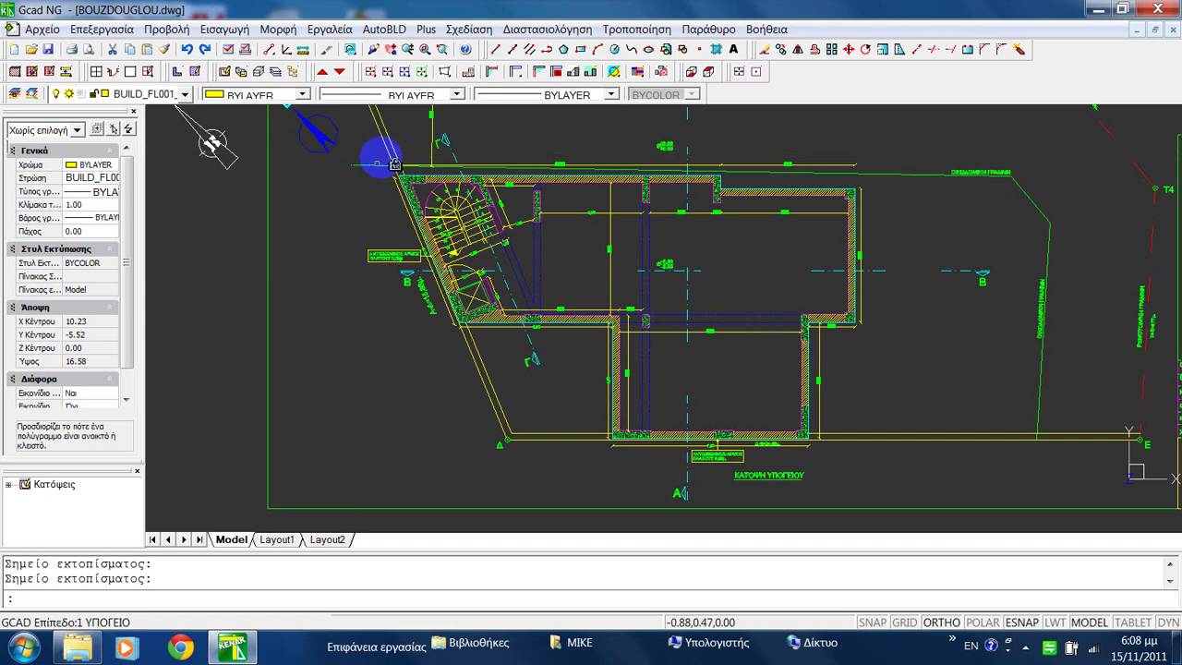
Start an exterior wall from polyline for the basement with wall type 6, Τοιχεία χωρίς θερμομόνωση σε επαφή με Φ.Ε.
left_click(381, 28)
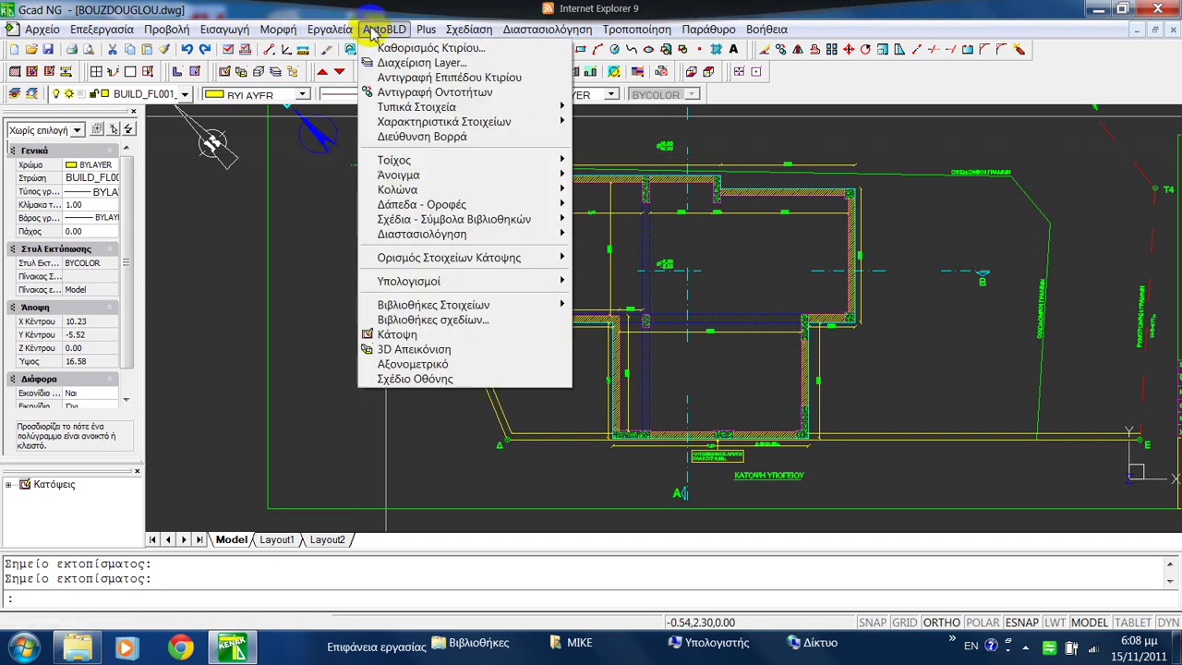
mouse_move(461, 164)
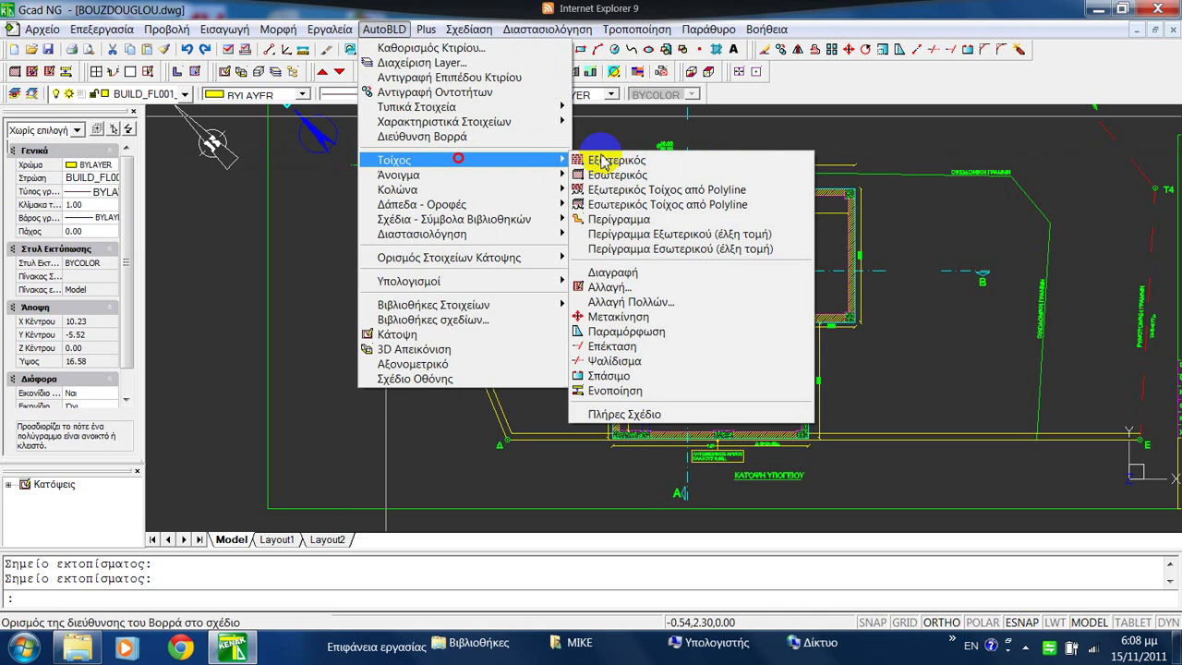
left_click(654, 192)
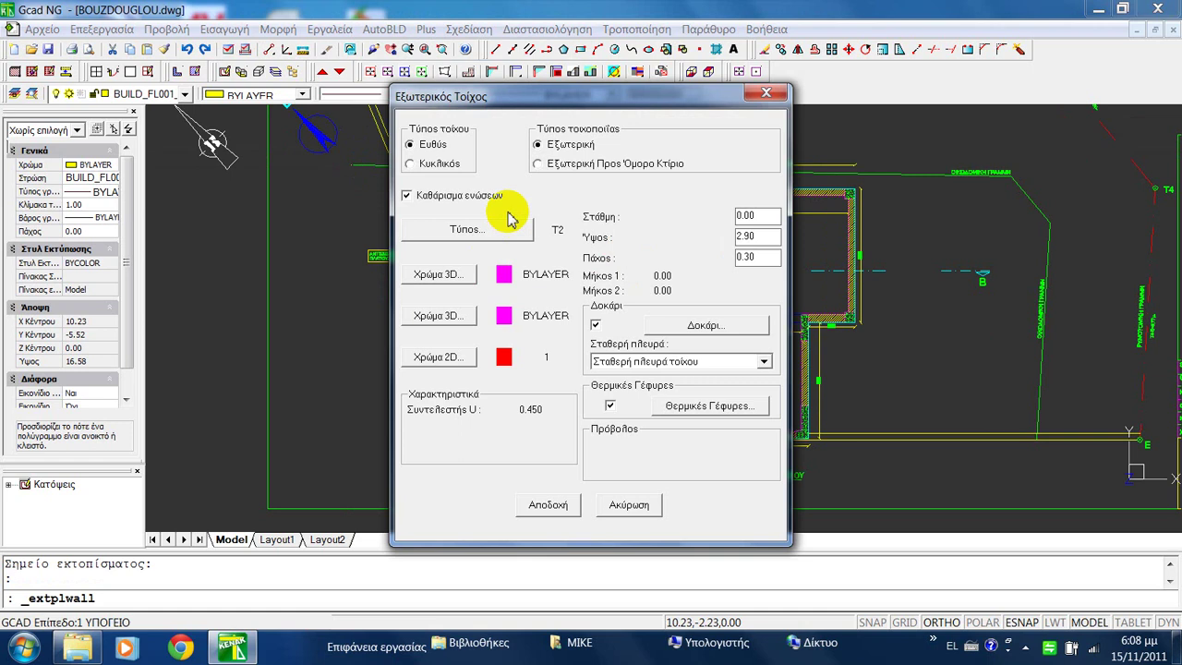
left_click(500, 230)
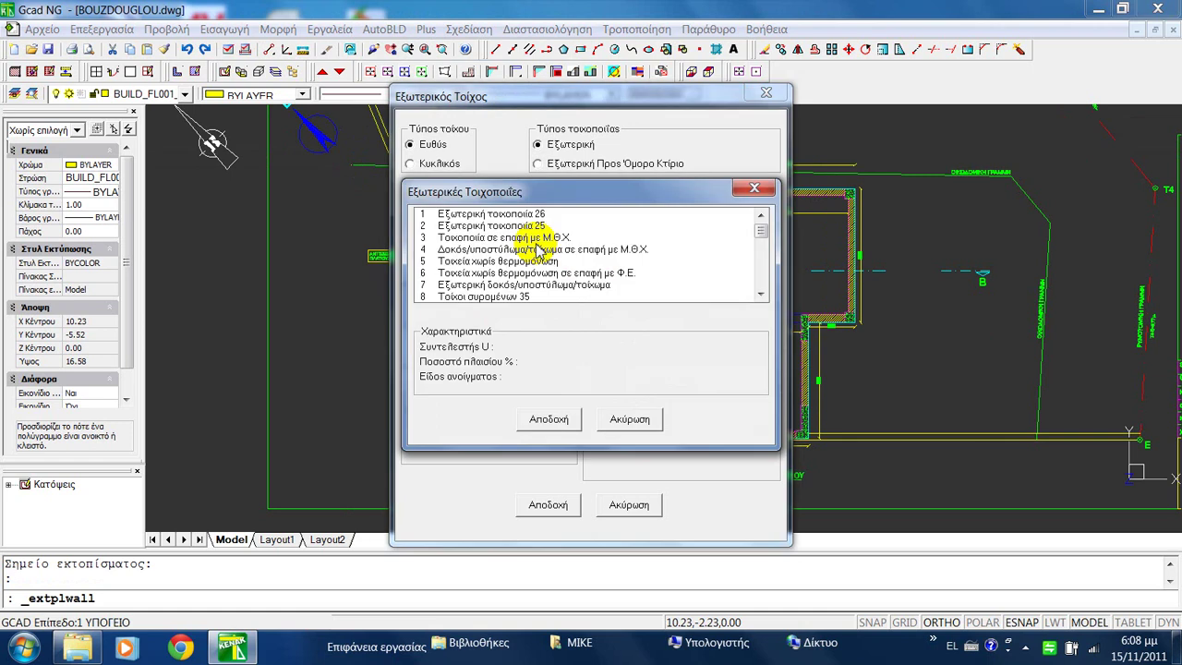
left_click(468, 274)
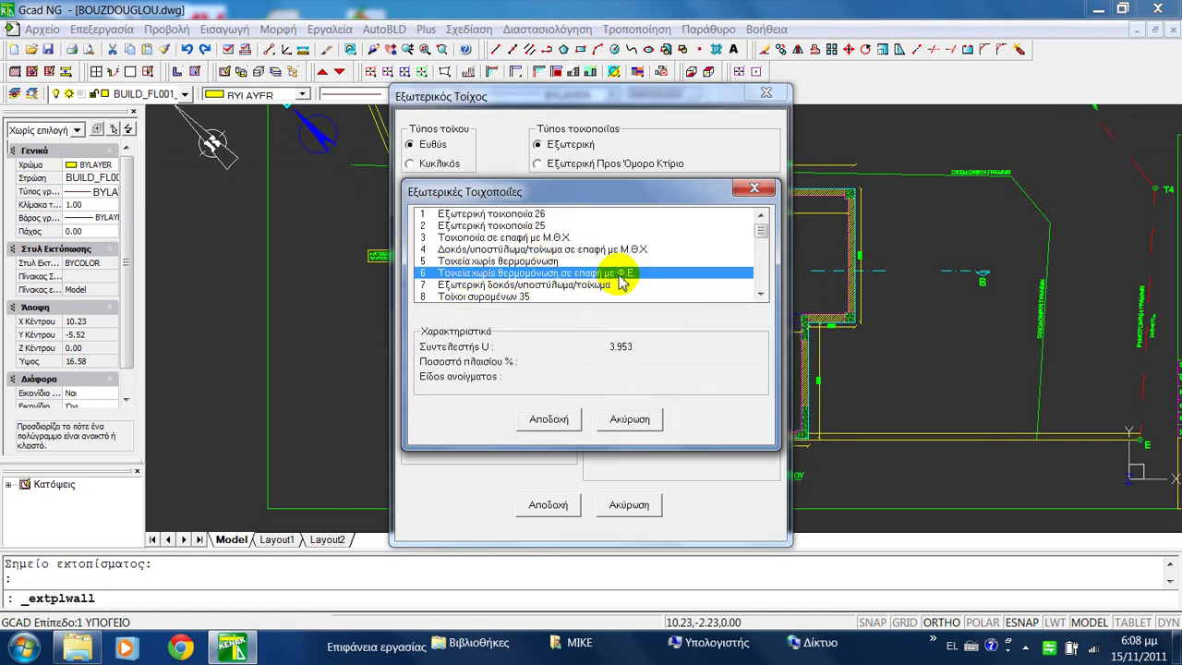
left_click(547, 420)
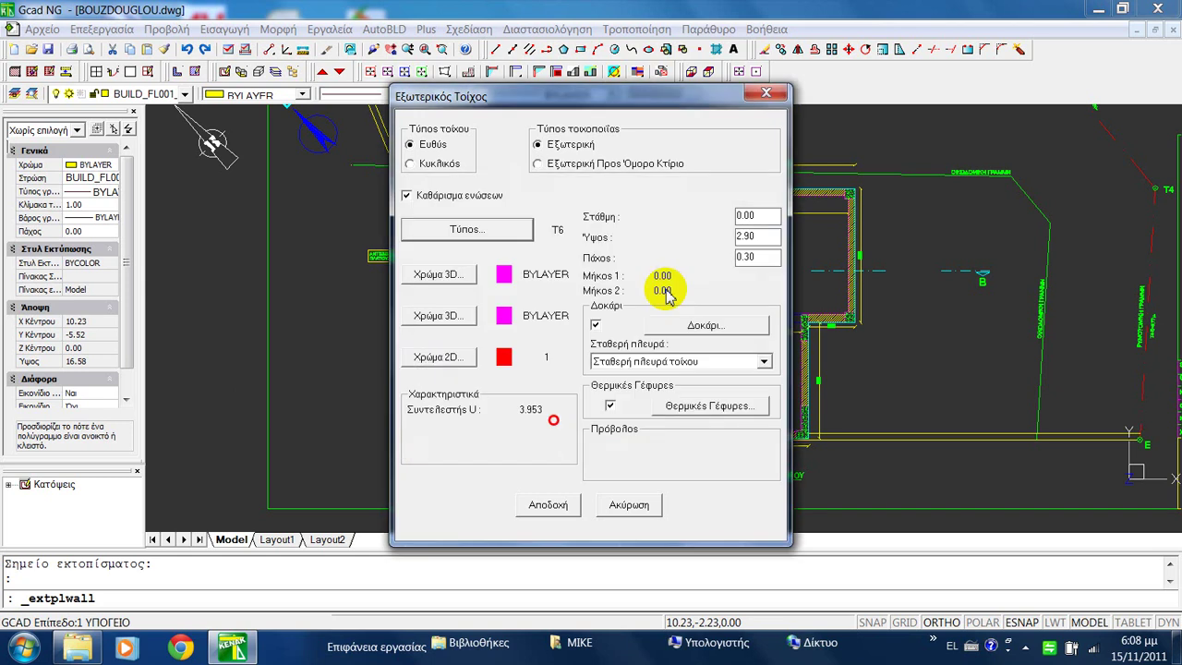
Set the exterior wall's height (Ύψος) to 3.20 and its thickness (Πάχος) to 0.25.
double_click(744, 236)
type("3")
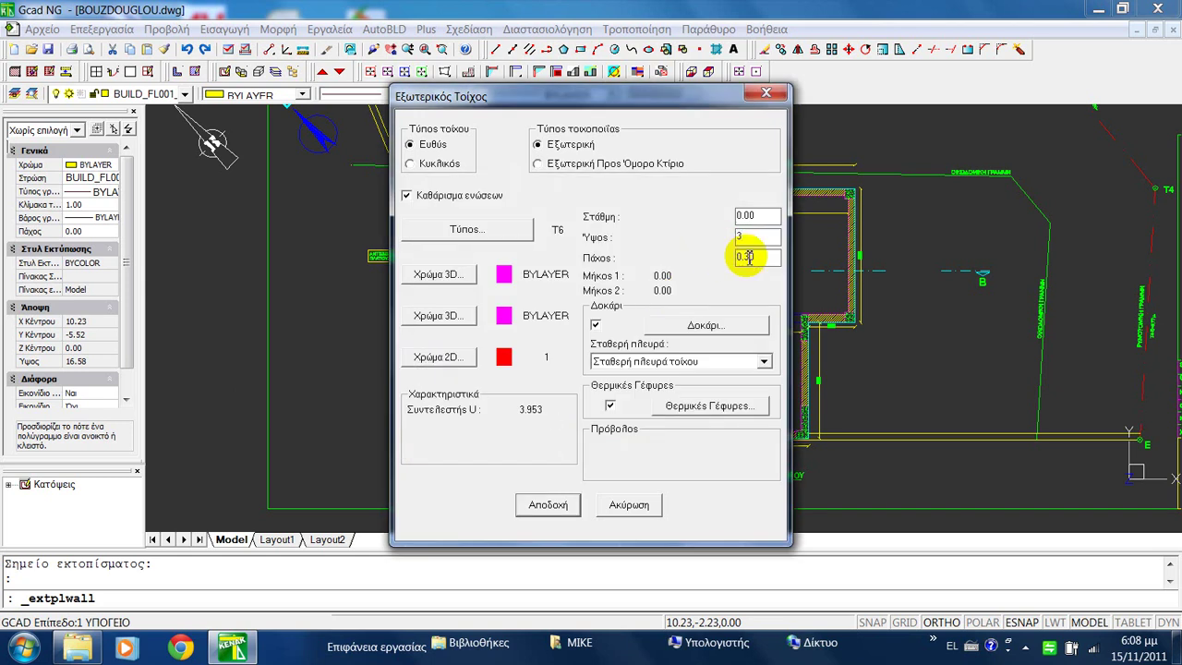
type(".20")
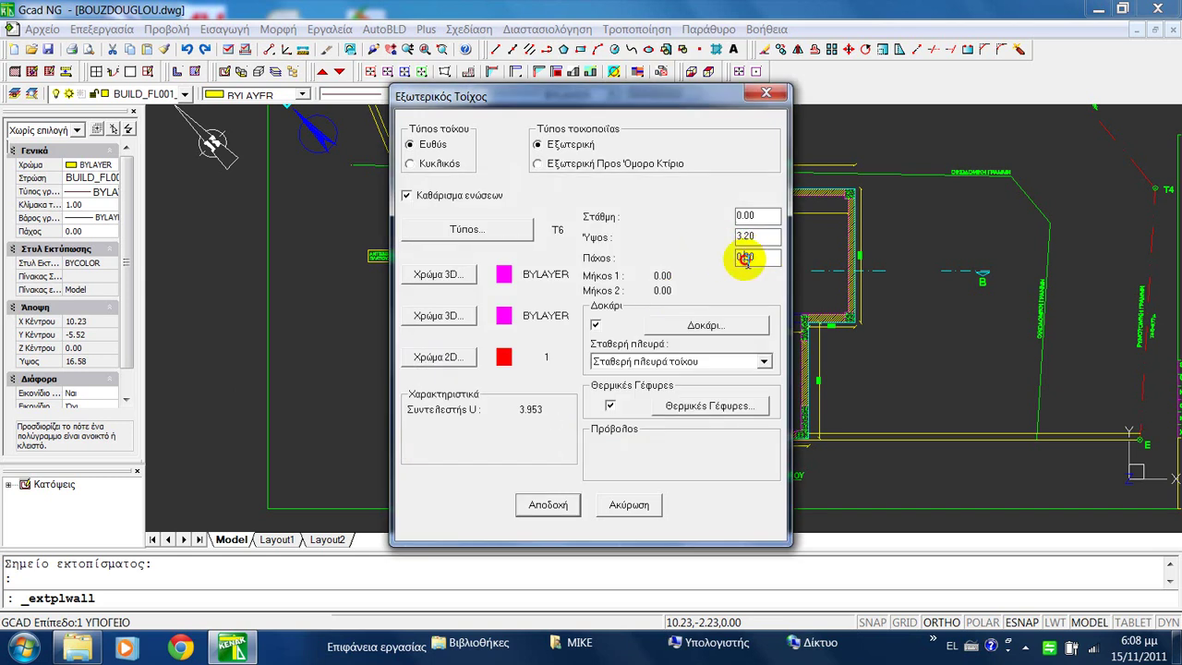
left_click_drag(744, 258, 766, 262)
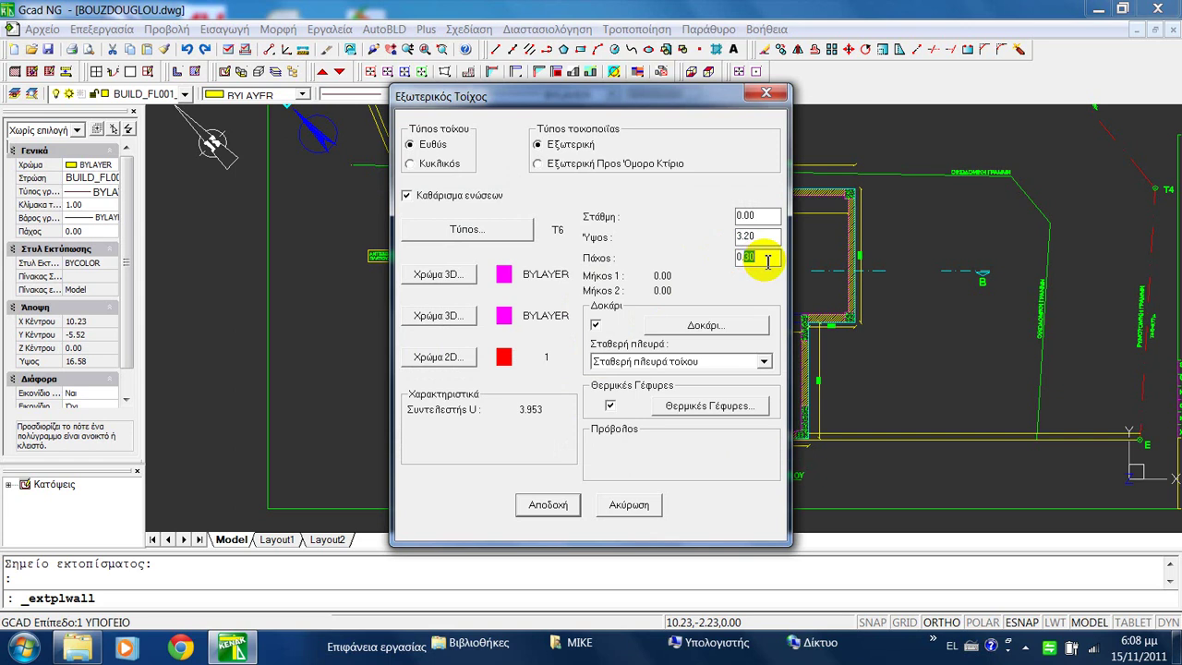
key("shift+Tab")
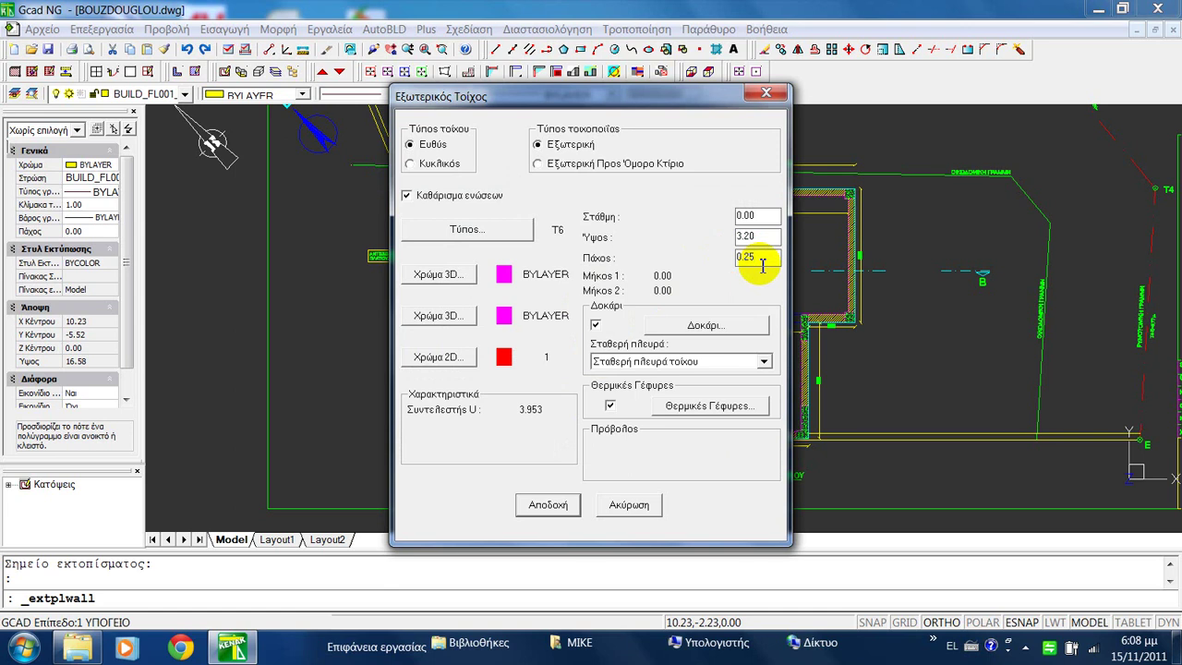
left_click(763, 258)
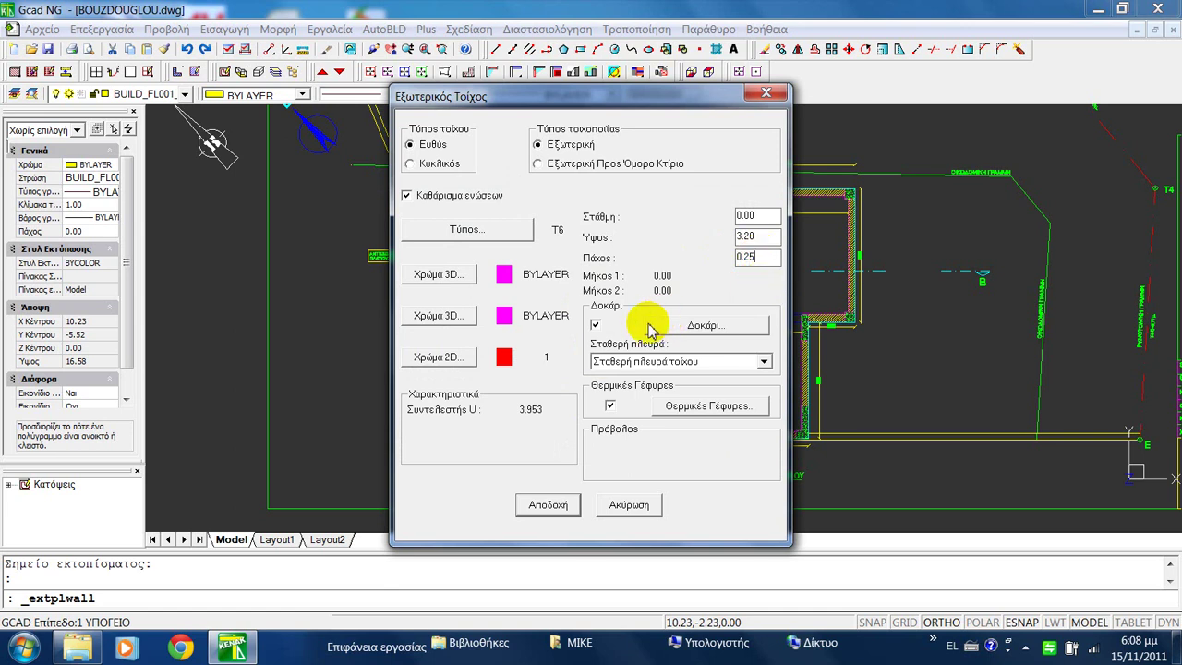
Create exterior walls without a beam (Δοκάρι) from the basement's outer polyline, with thickness toward the interior, keeping the original polyline.
left_click(596, 325)
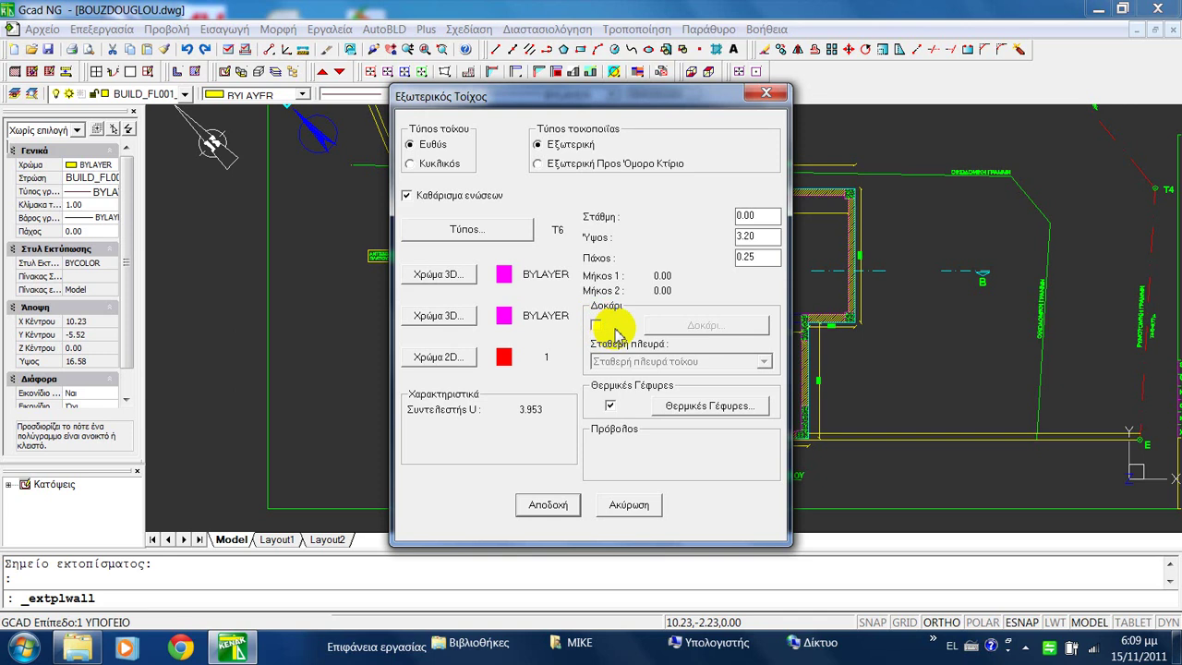
left_click(541, 509)
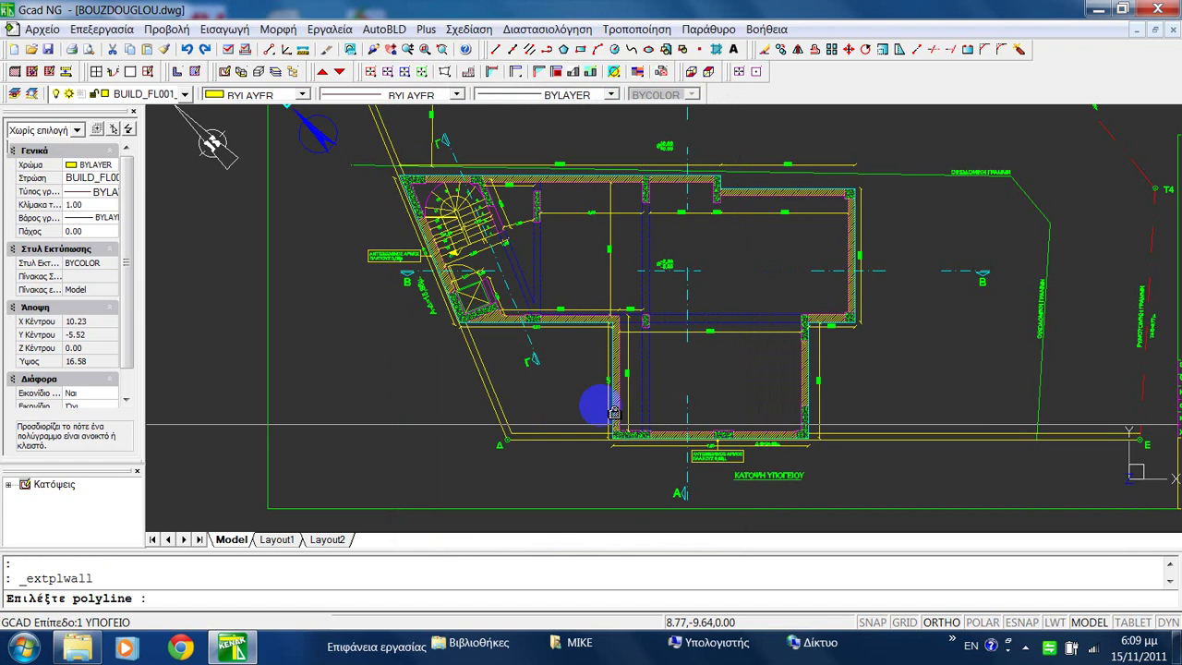
left_click(704, 178)
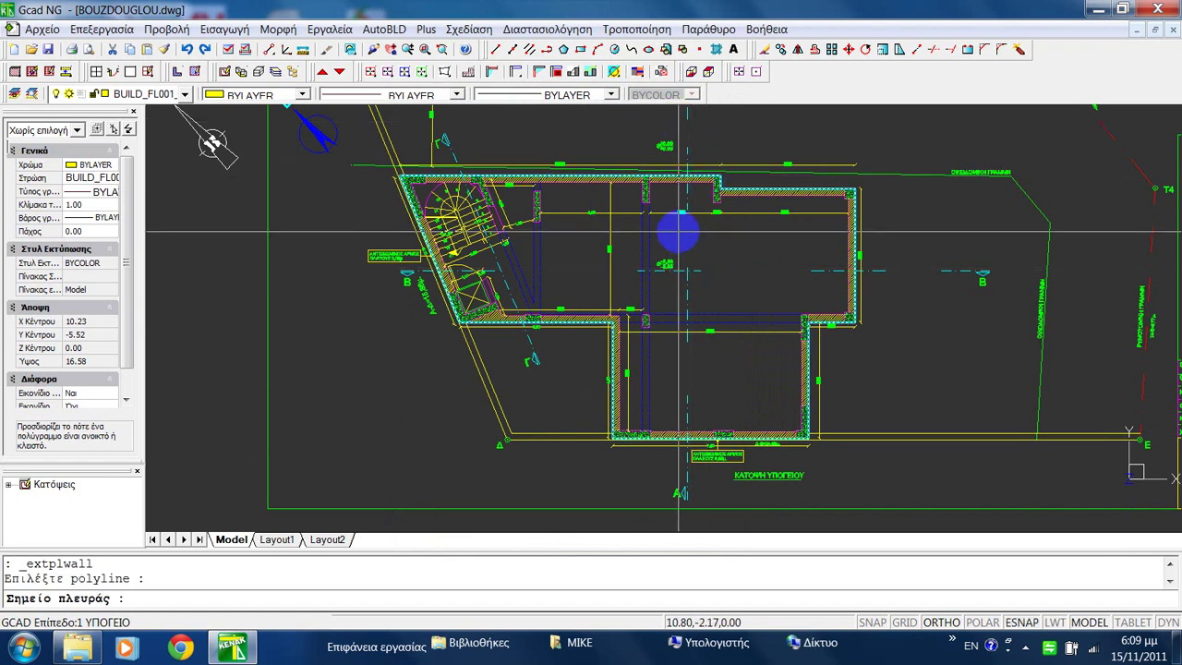
left_click(686, 231)
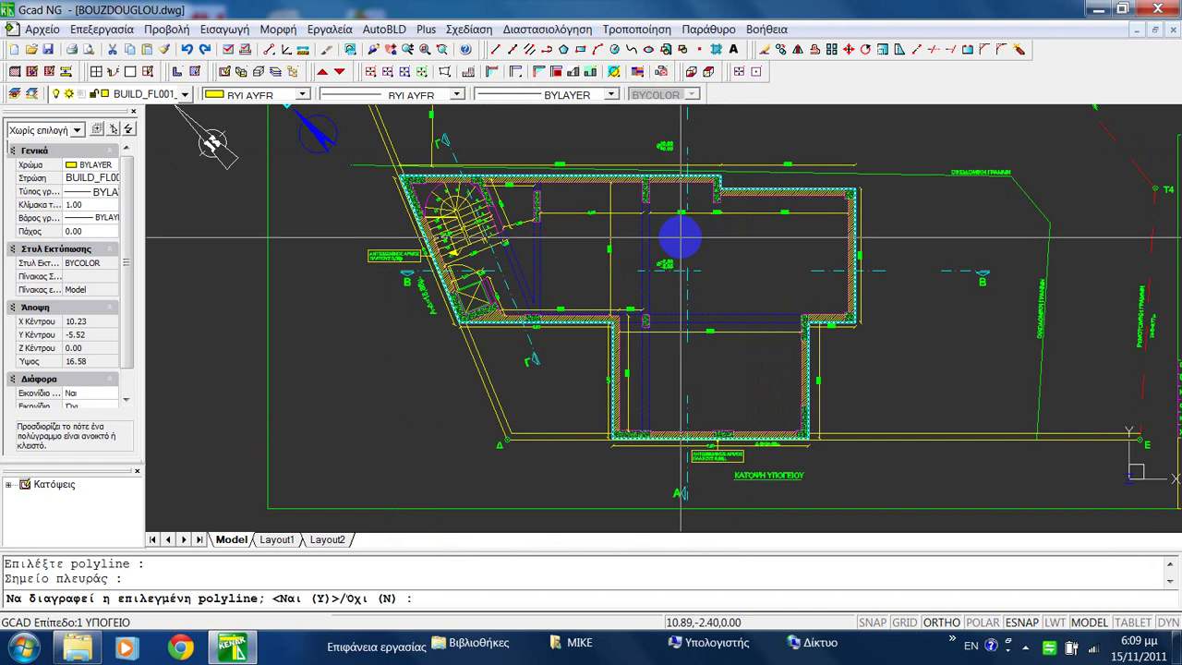
key("Return")
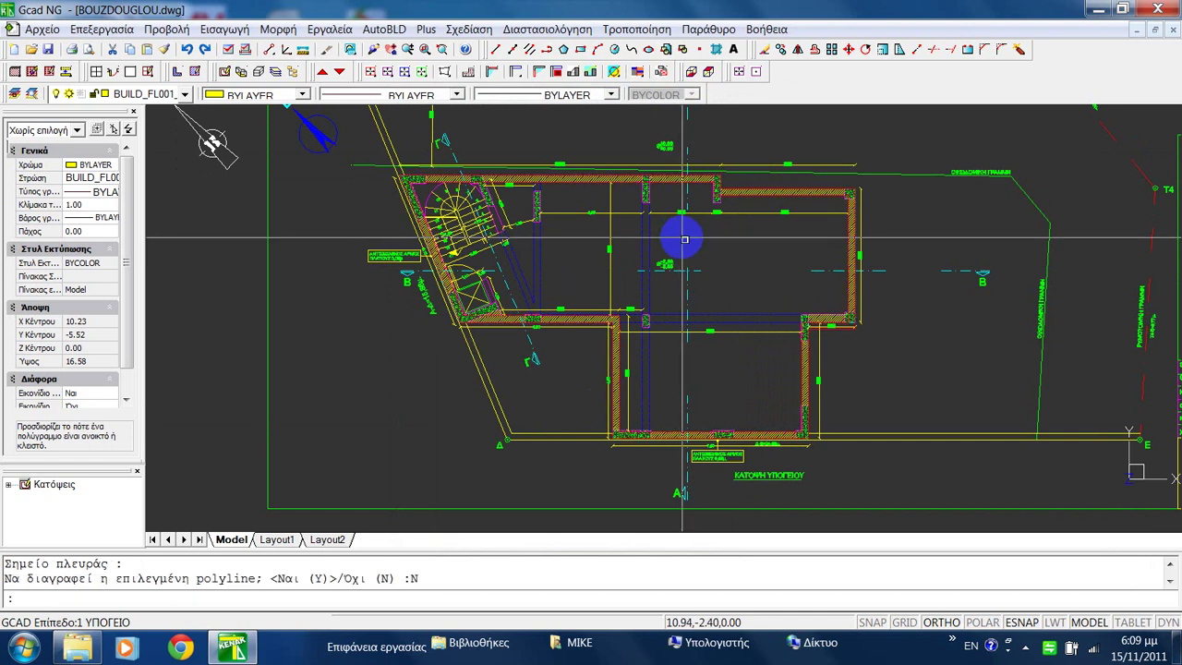
Examine the new exterior walls around the basement plan and the outline copy below it.
scroll(729, 180, "up", 2)
scroll(729, 180, "up", 2)
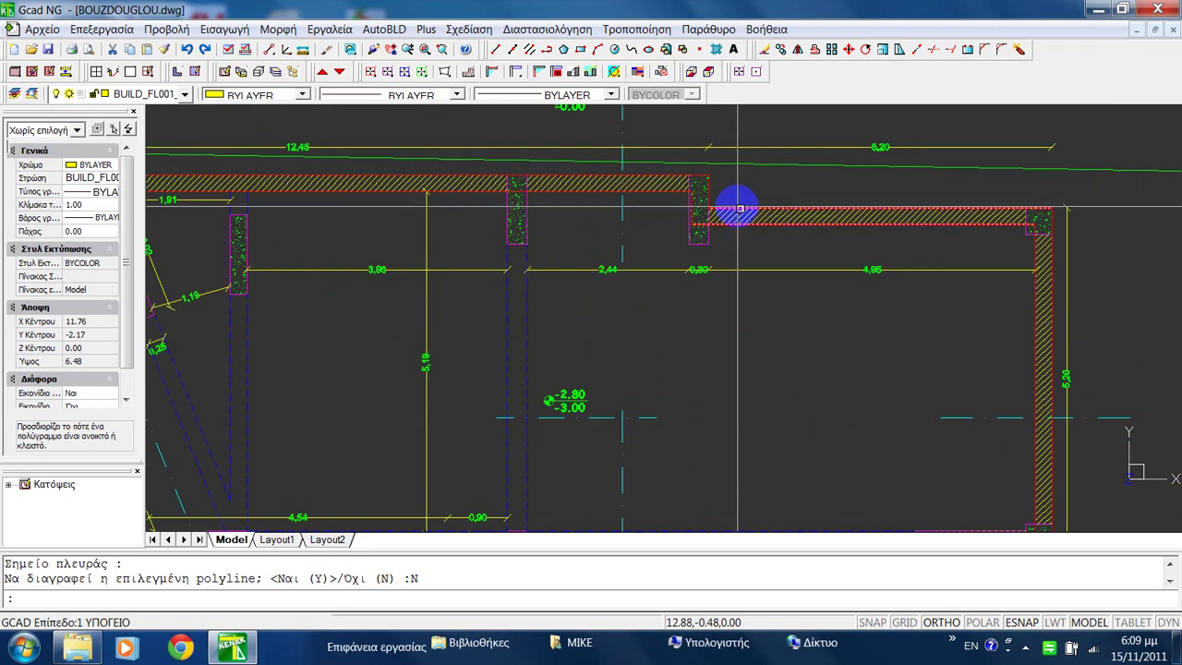
scroll(739, 217, "down", 2)
scroll(739, 219, "down", 2)
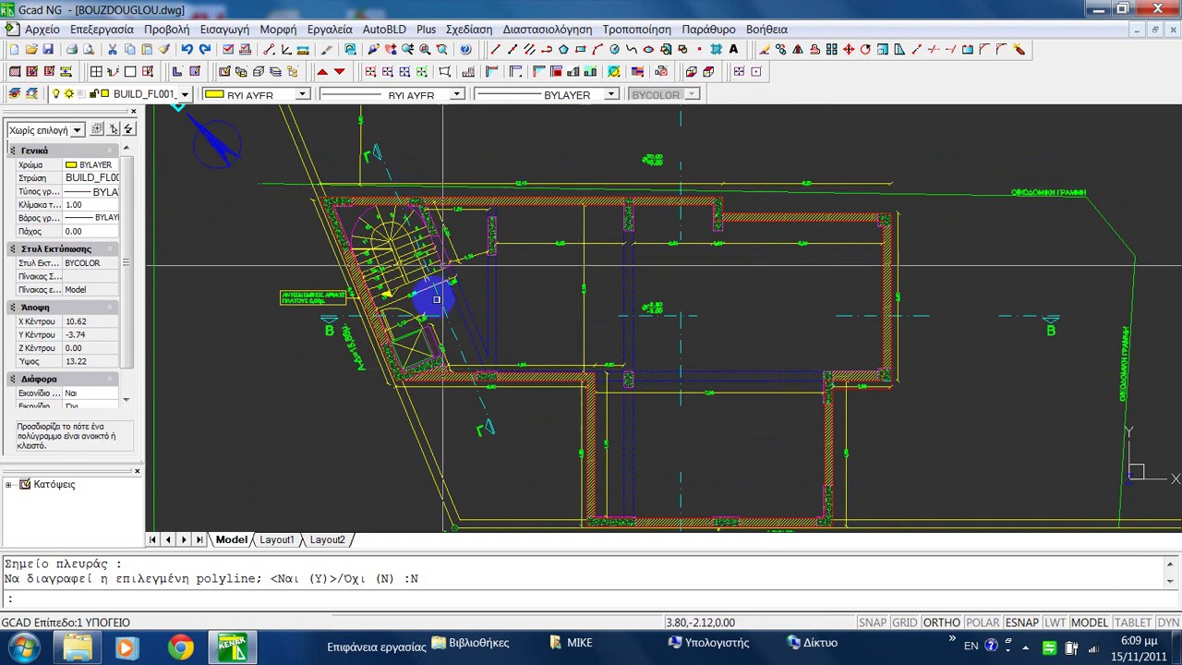
scroll(551, 266, "down", 2)
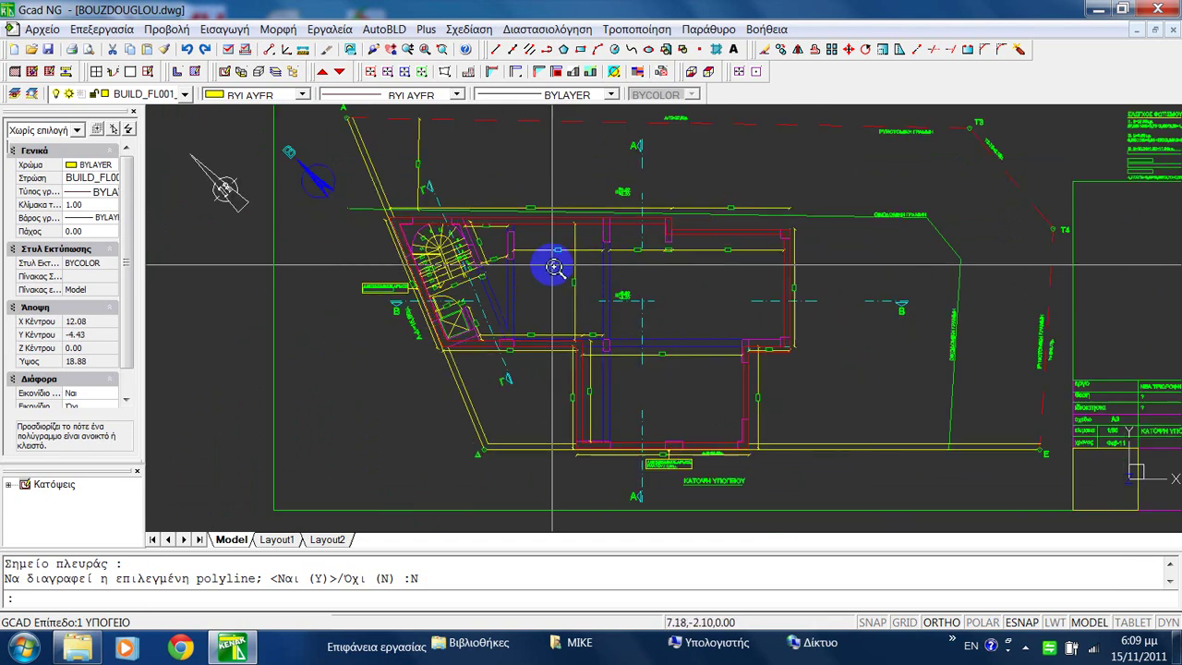
scroll(545, 269, "down", 2)
scroll(637, 381, "up", 3)
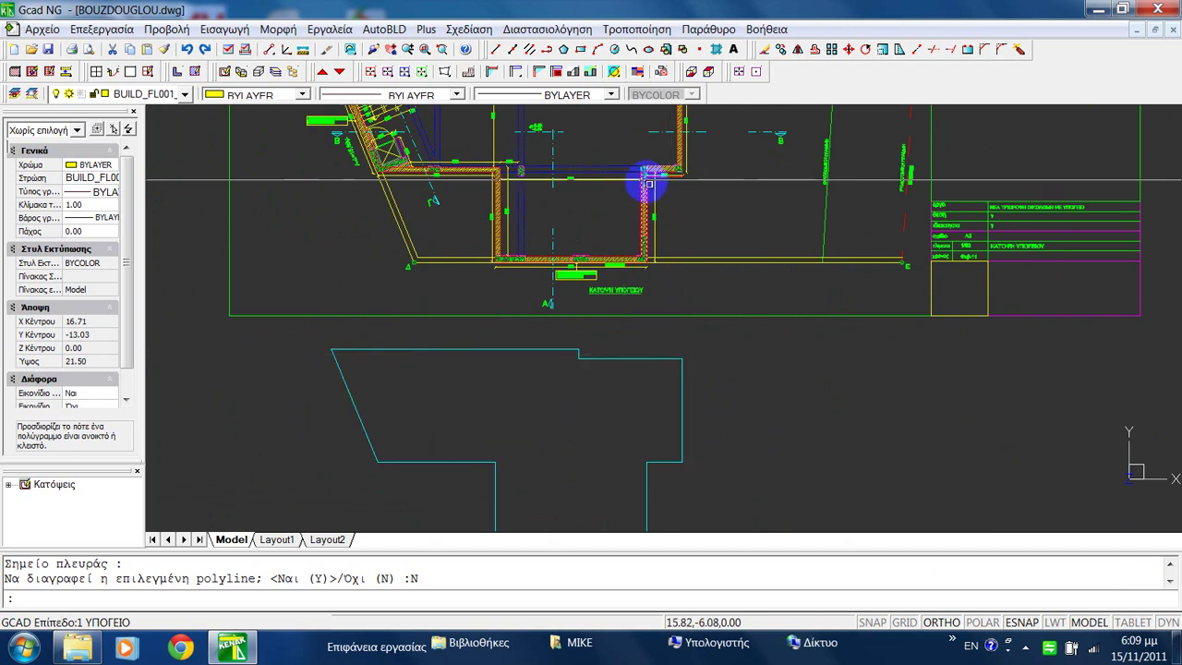
scroll(553, 153, "up", 1)
middle_click_drag(553, 153, 591, 264)
Define the basement interior as an unheated space (ΜΘΧ) by an interior point and name it ΥΠΟΓΕΙΟ.
left_click(383, 29)
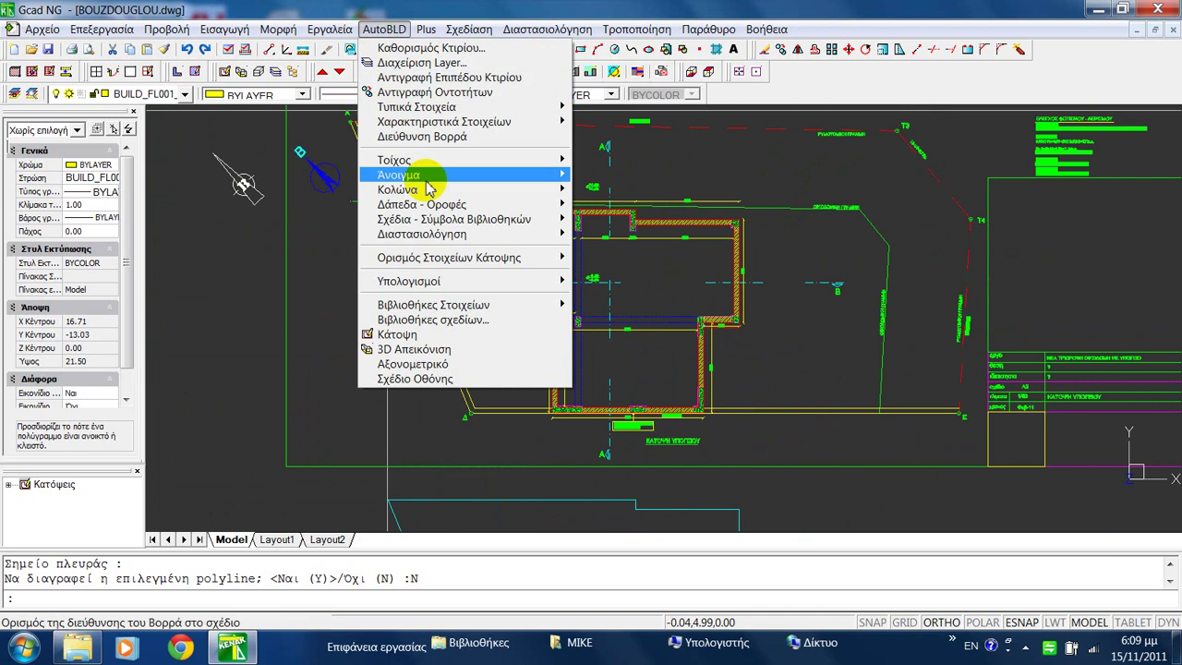
mouse_move(474, 264)
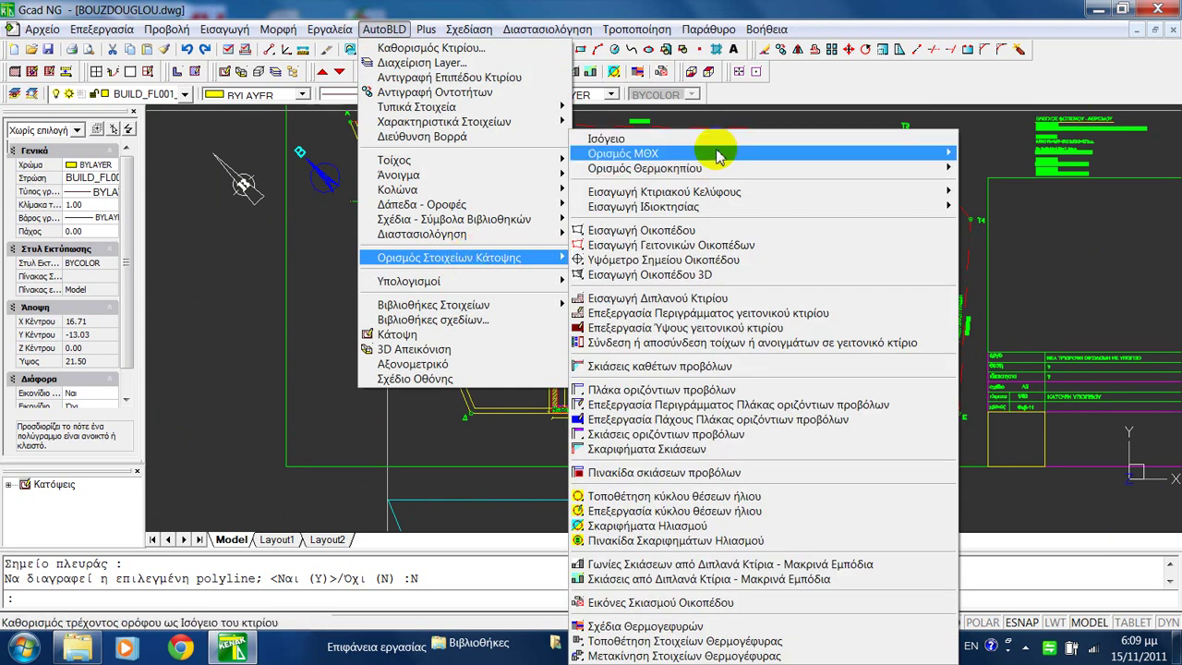
mouse_move(720, 153)
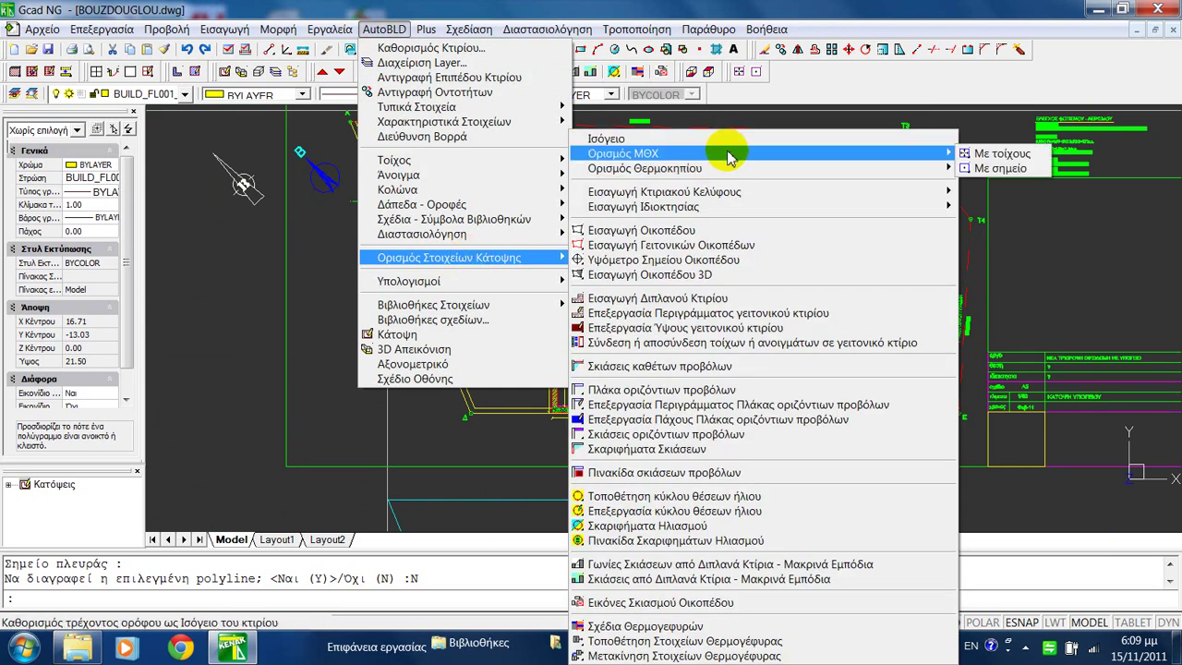
left_click(994, 172)
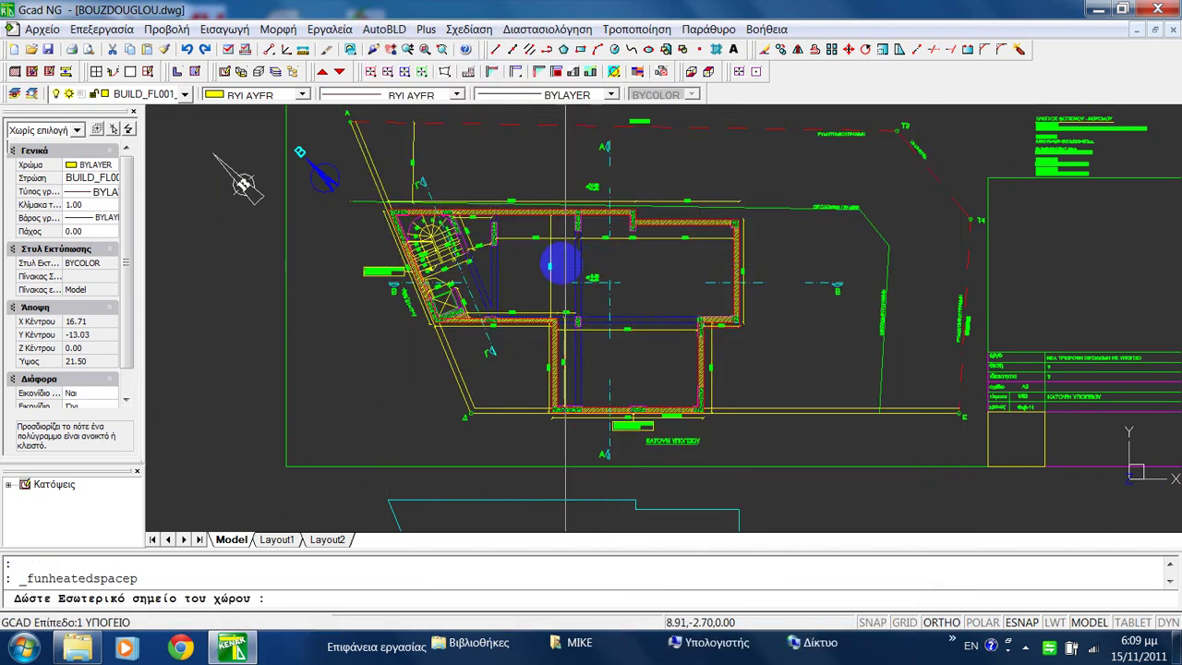
left_click(552, 264)
left_click(536, 172)
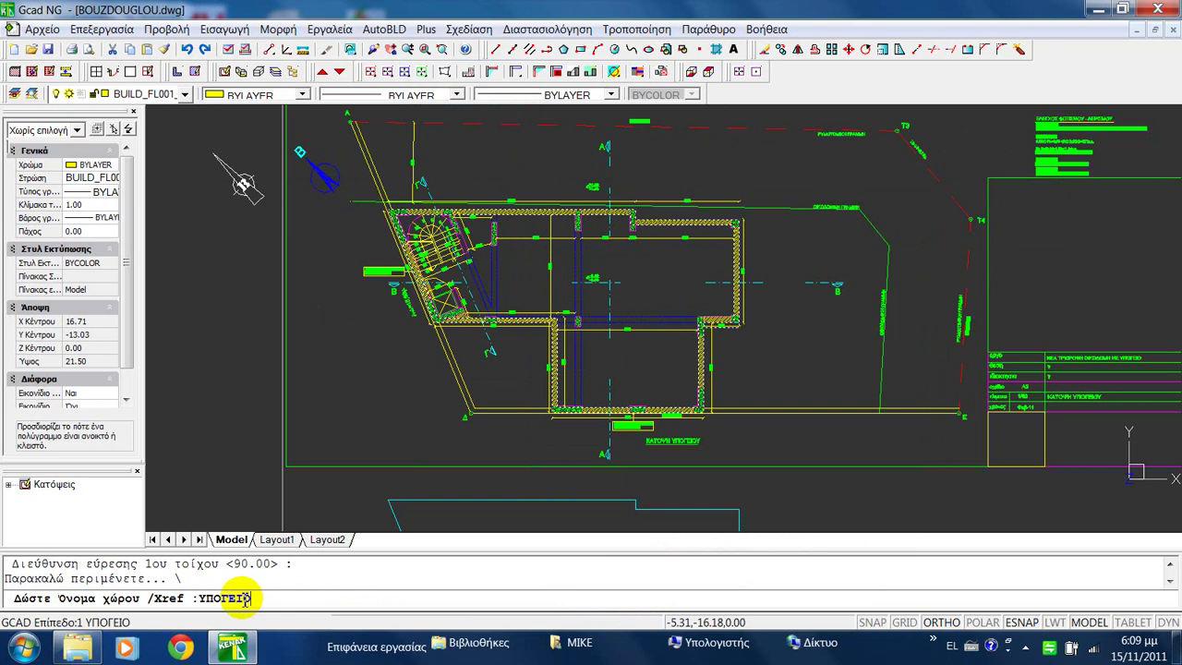
key("Return")
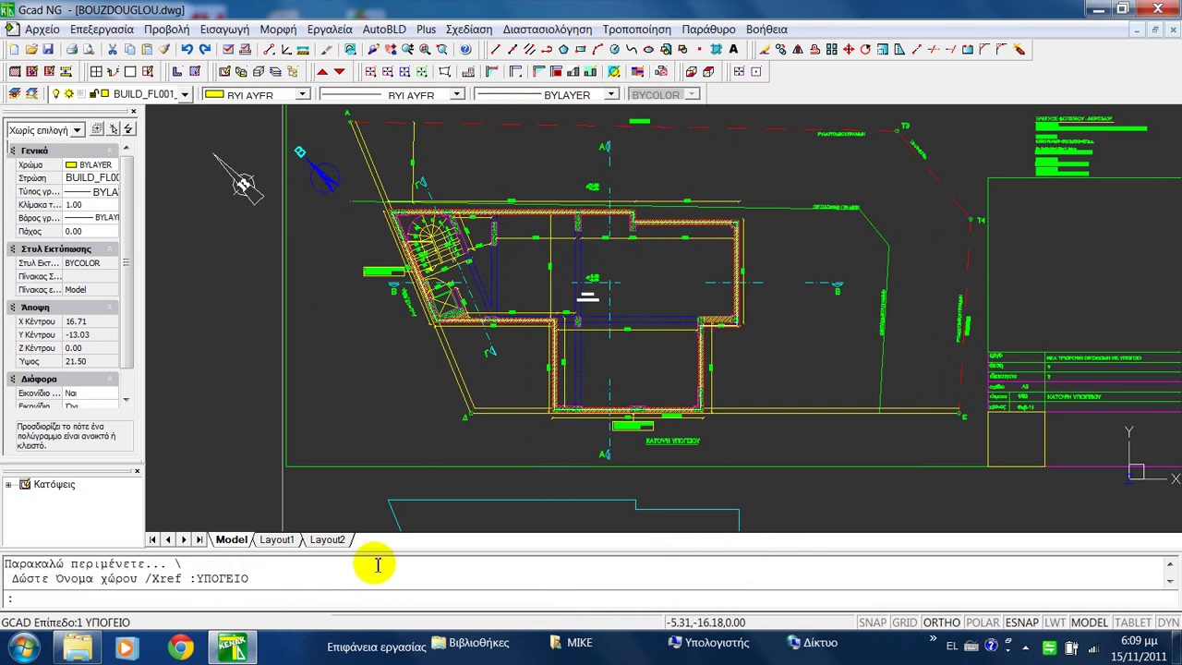
Hide the XRef and walls (Τοίχοι) layers so only the basement outlines and space label are displayed.
scroll(607, 498, "down", 3)
scroll(750, 286, "up", 8)
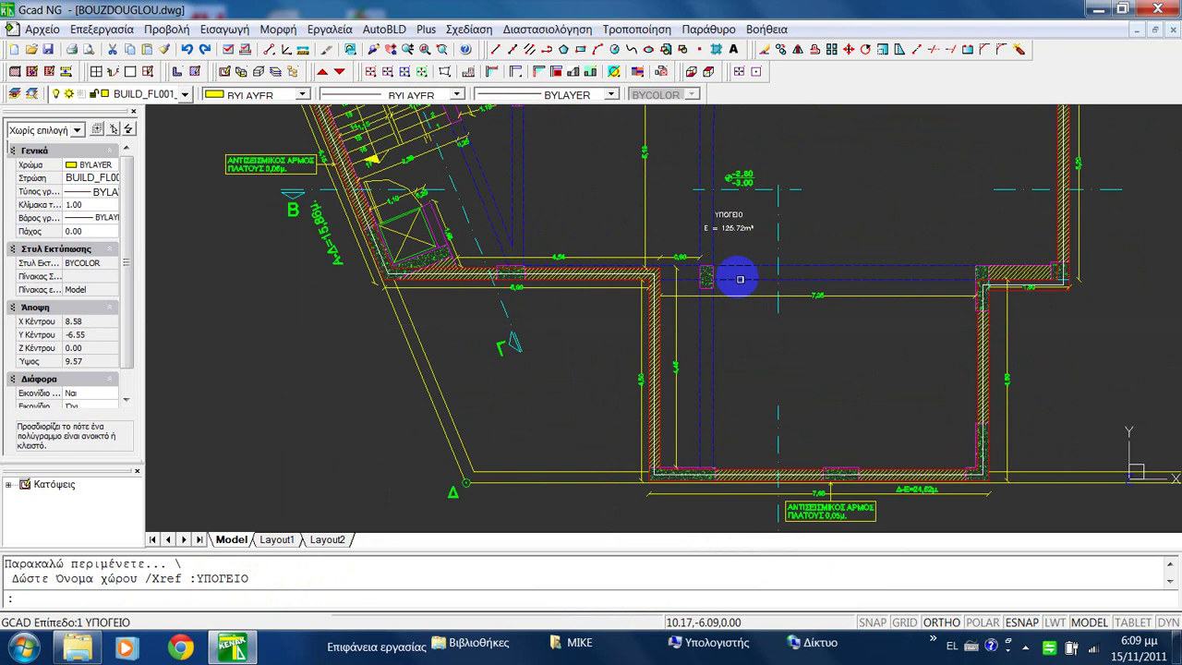
scroll(748, 261, "down", 5)
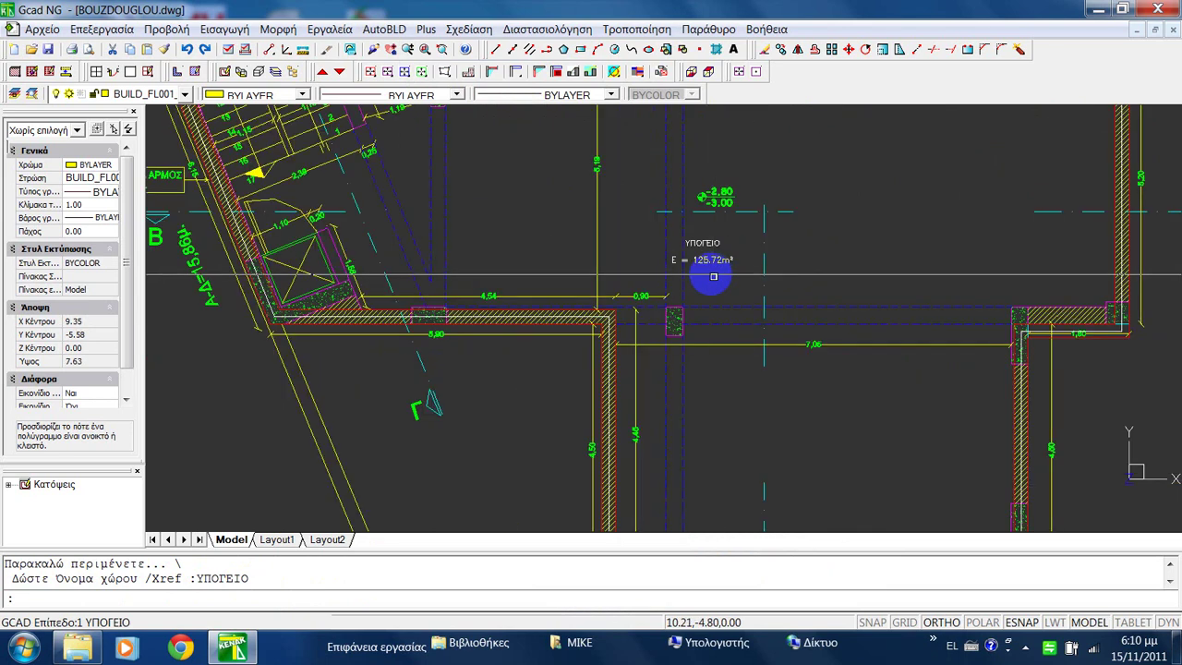
middle_click_drag(721, 261, 670, 264)
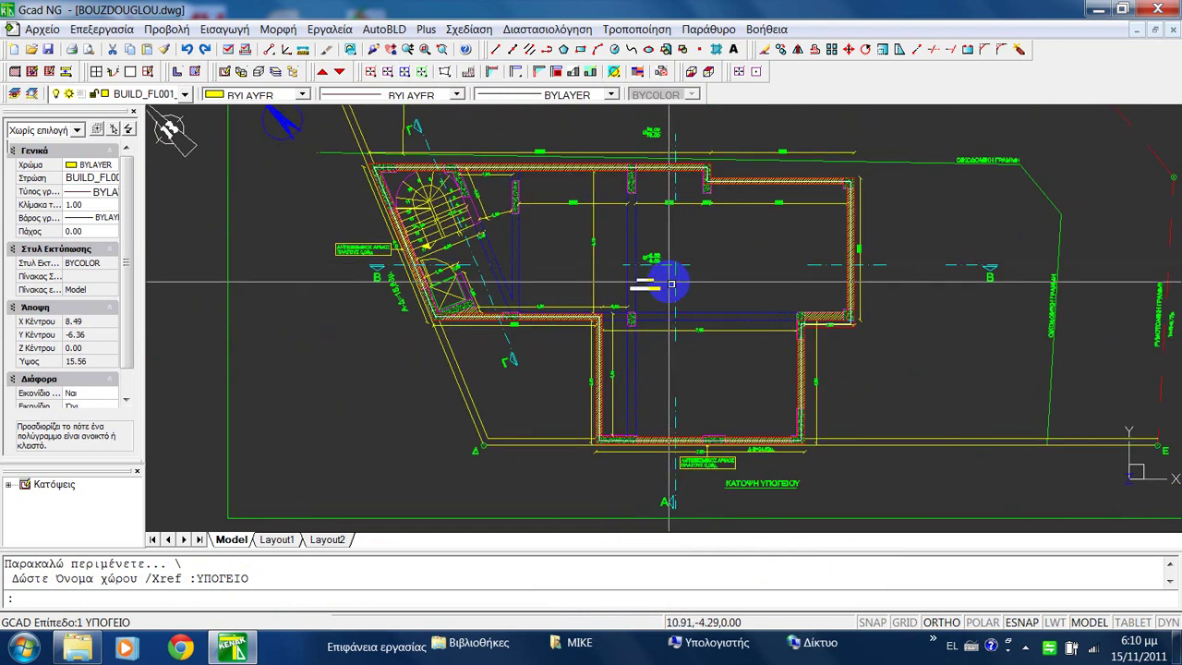
left_click(300, 49)
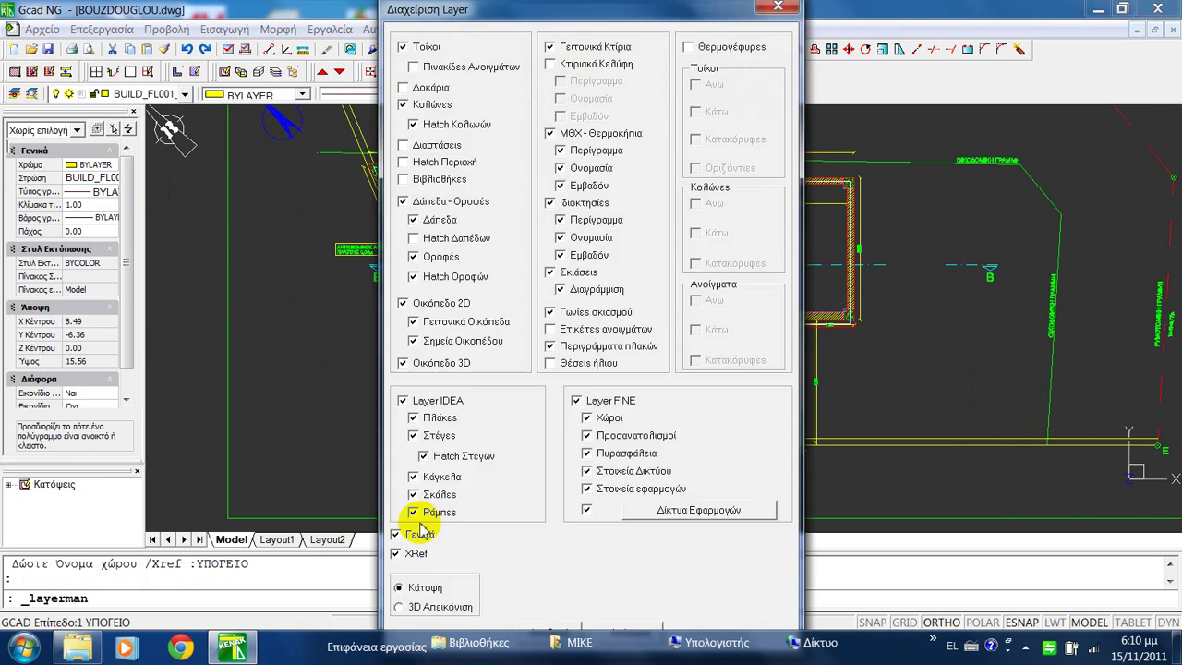
left_click(414, 553)
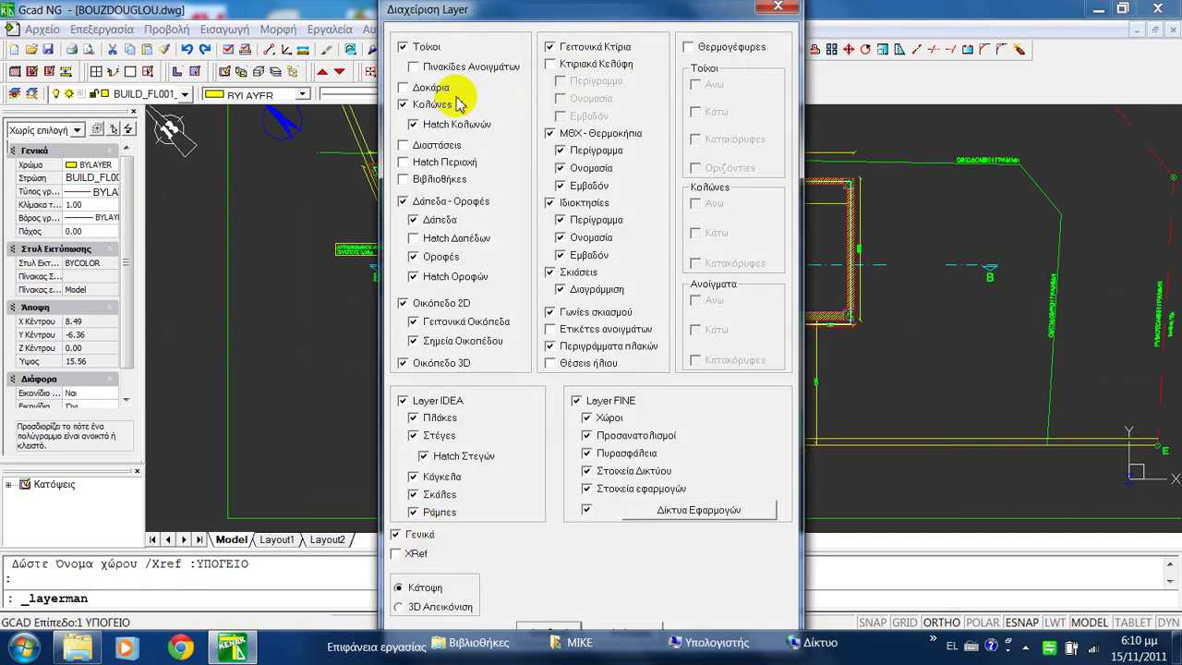
left_click(424, 46)
left_click(547, 628)
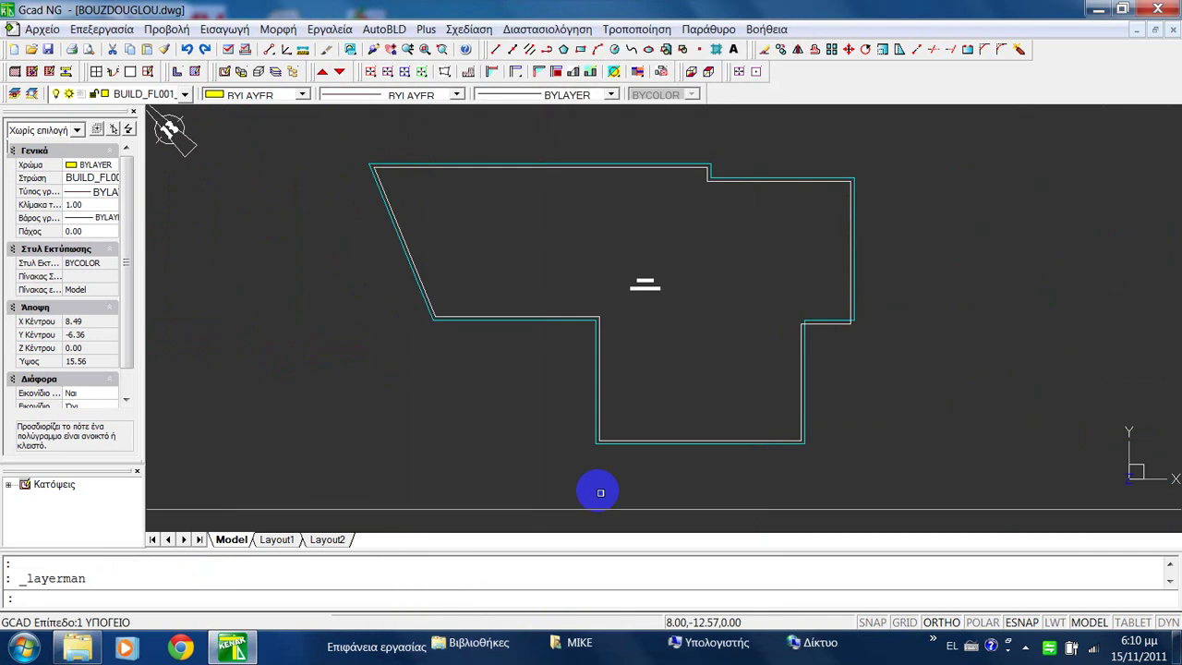
Delete the spare copy of the building outline polyline below the basement plan.
left_click(853, 195)
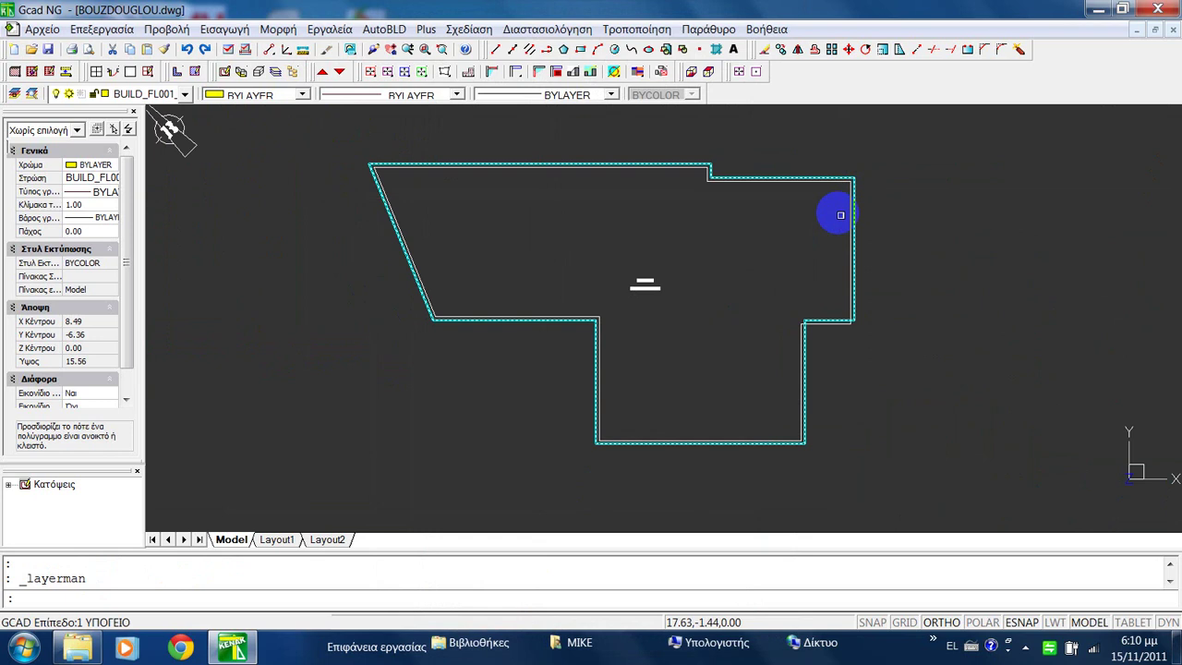
scroll(644, 289, "down", 3)
left_click_drag(618, 265, 665, 416)
right_click(661, 416)
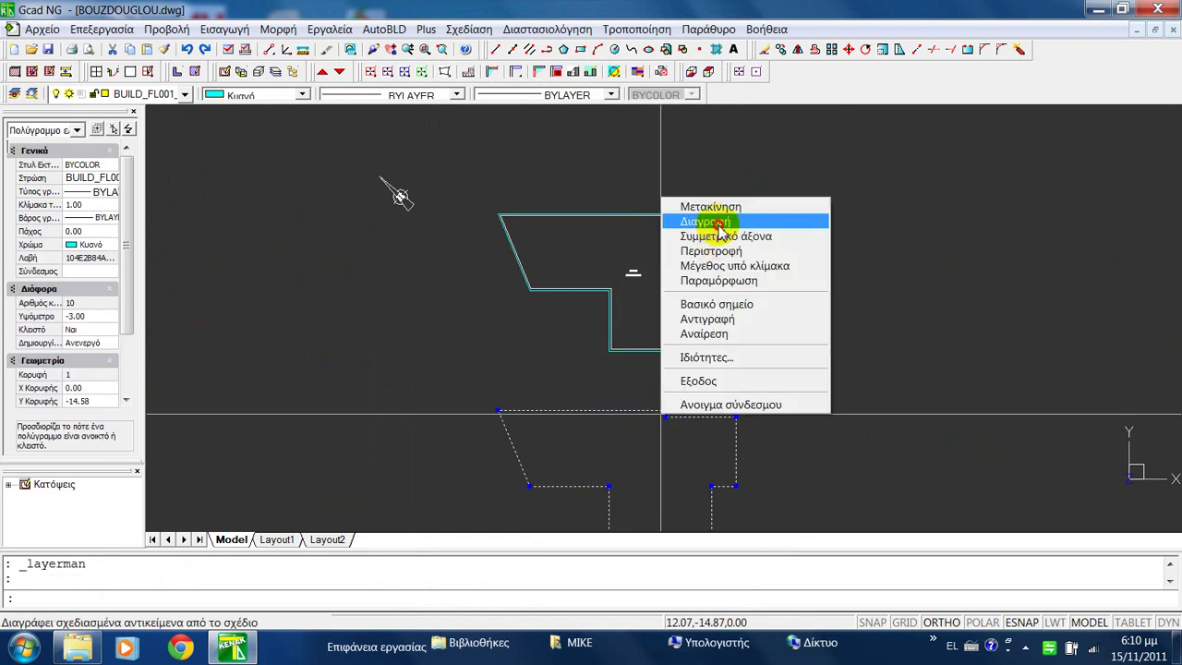
left_click(742, 226)
Set up a floor facing the ground (Προς έδαφος) using type 4, Δάπεδο χωρίς θερμομόνωση σε επαφή με Φ.Ε.
scroll(661, 255, "up", 4)
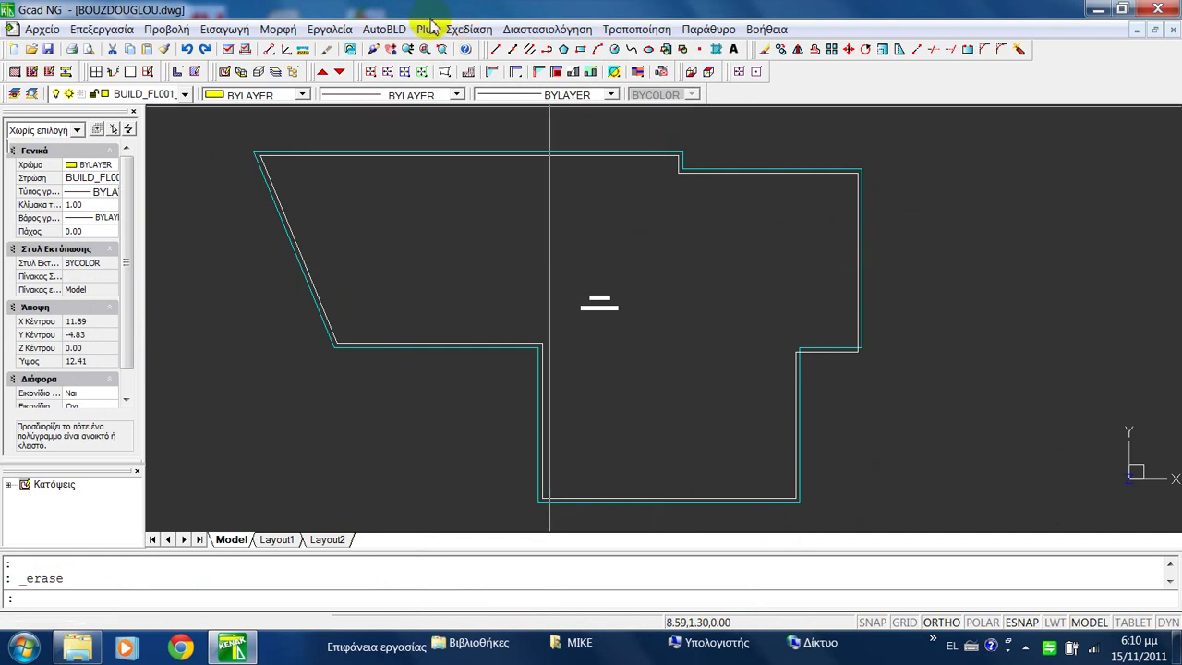
left_click(384, 29)
mouse_move(440, 204)
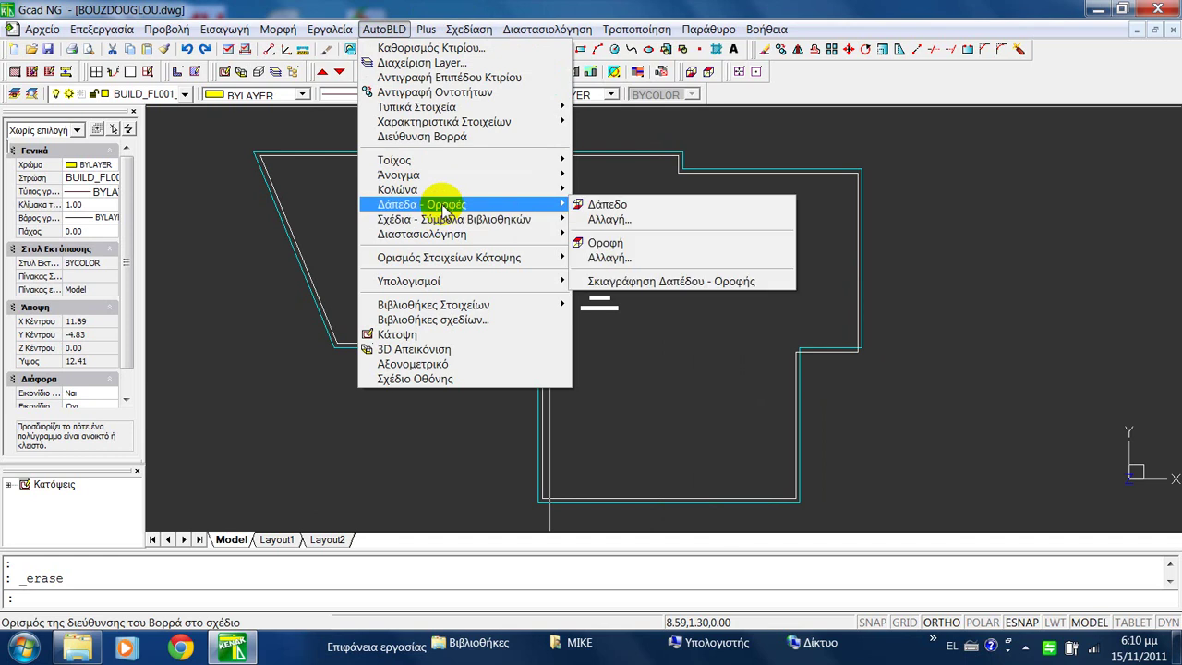
left_click(625, 207)
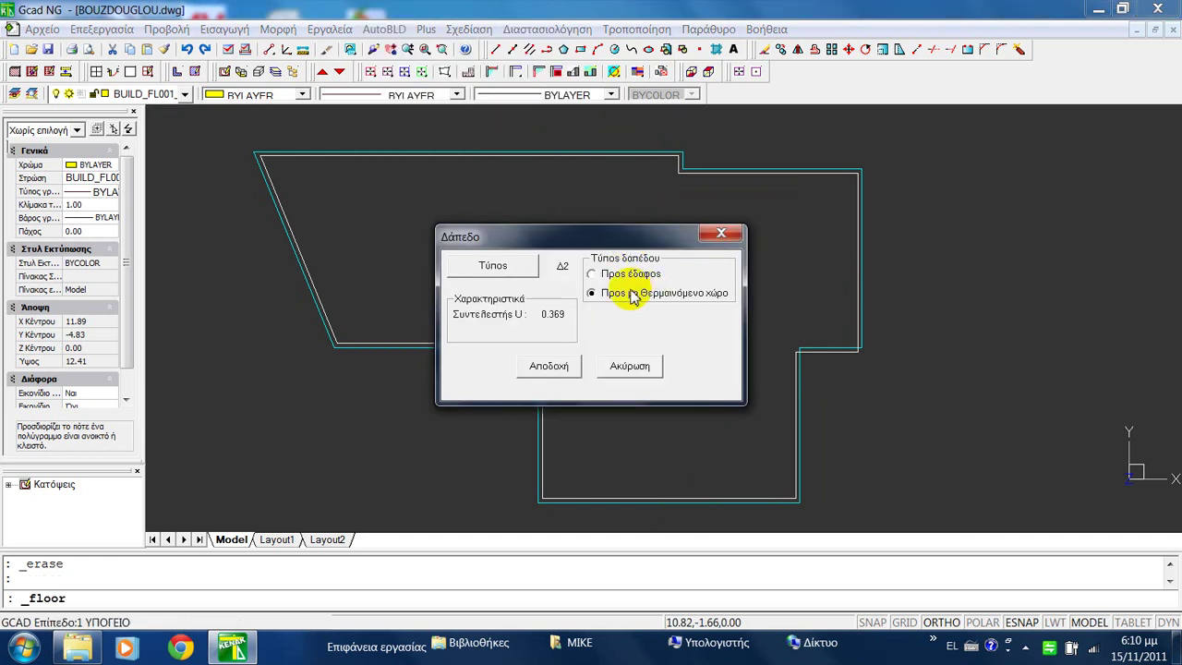
left_click(595, 275)
left_click(493, 265)
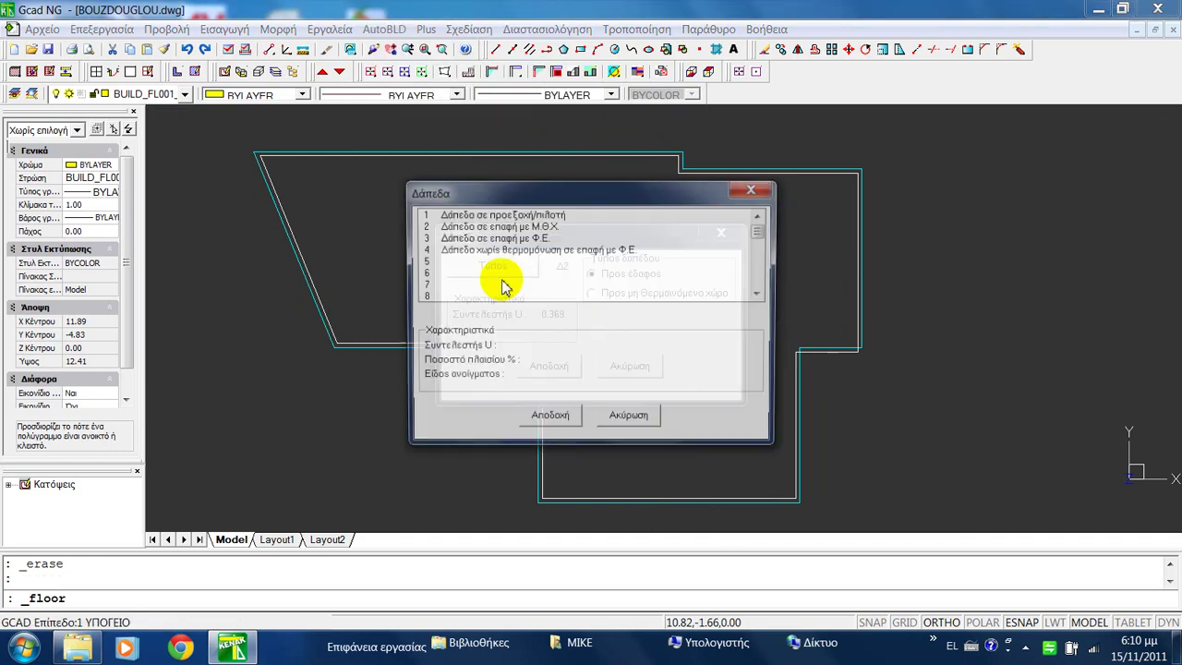
left_click(455, 250)
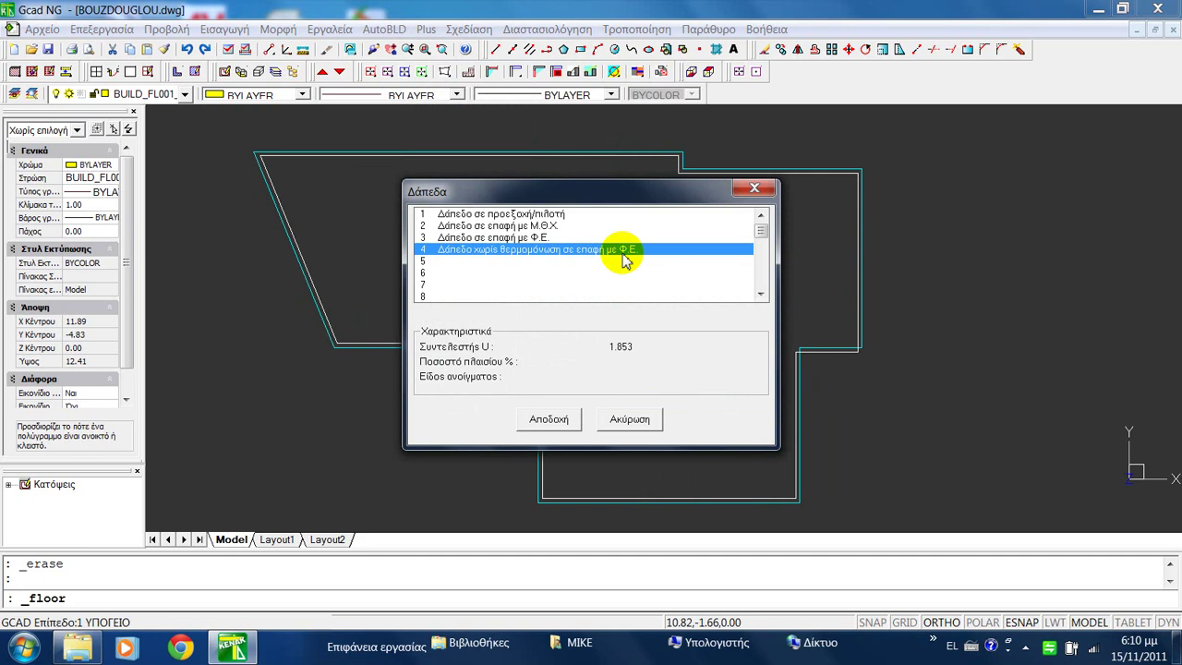
left_click(555, 417)
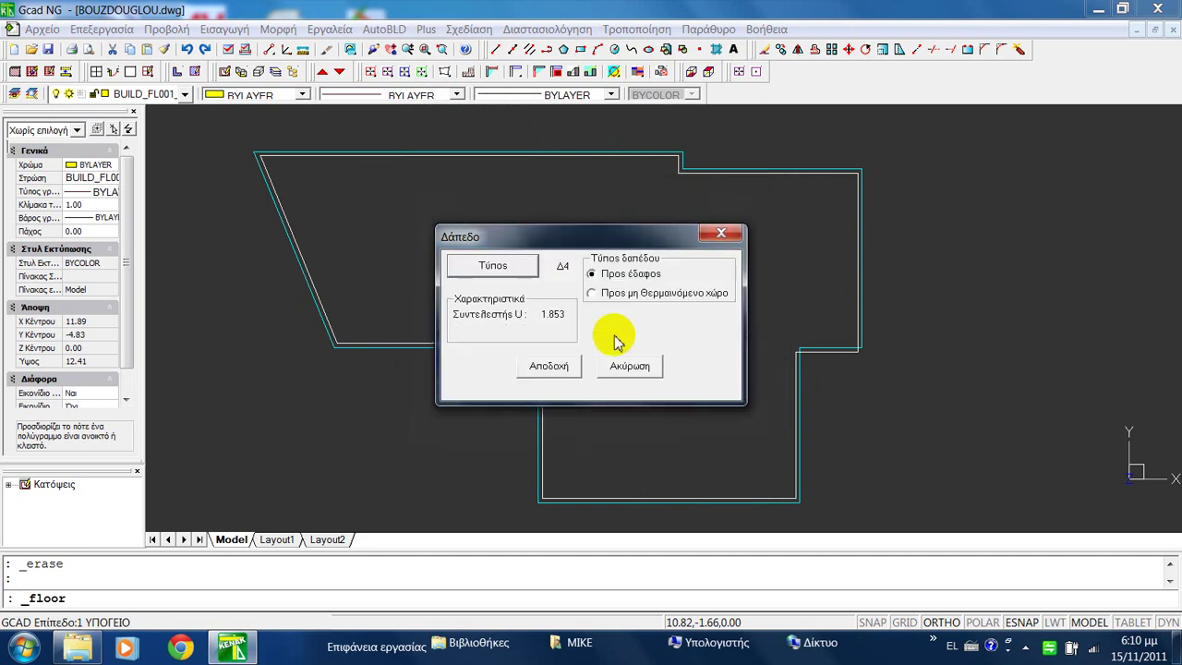
left_click(552, 366)
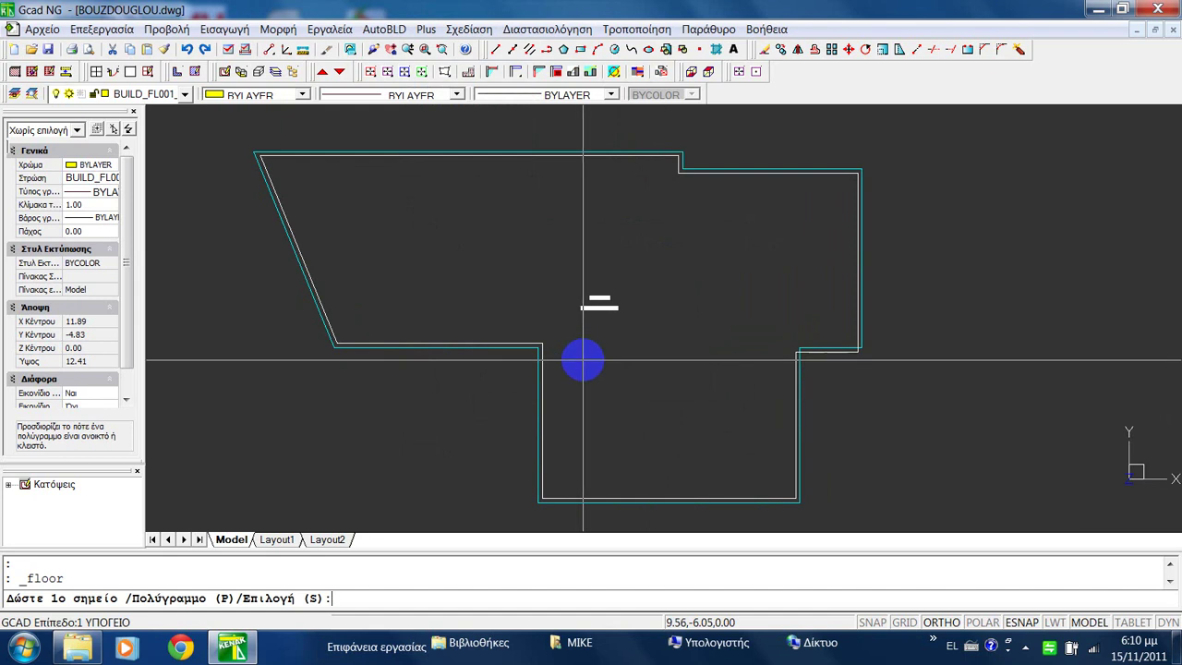
Create the floor by selecting the basement's outline polyline, with the rdots hatch at scale 2 and angle 0.
key("Return")
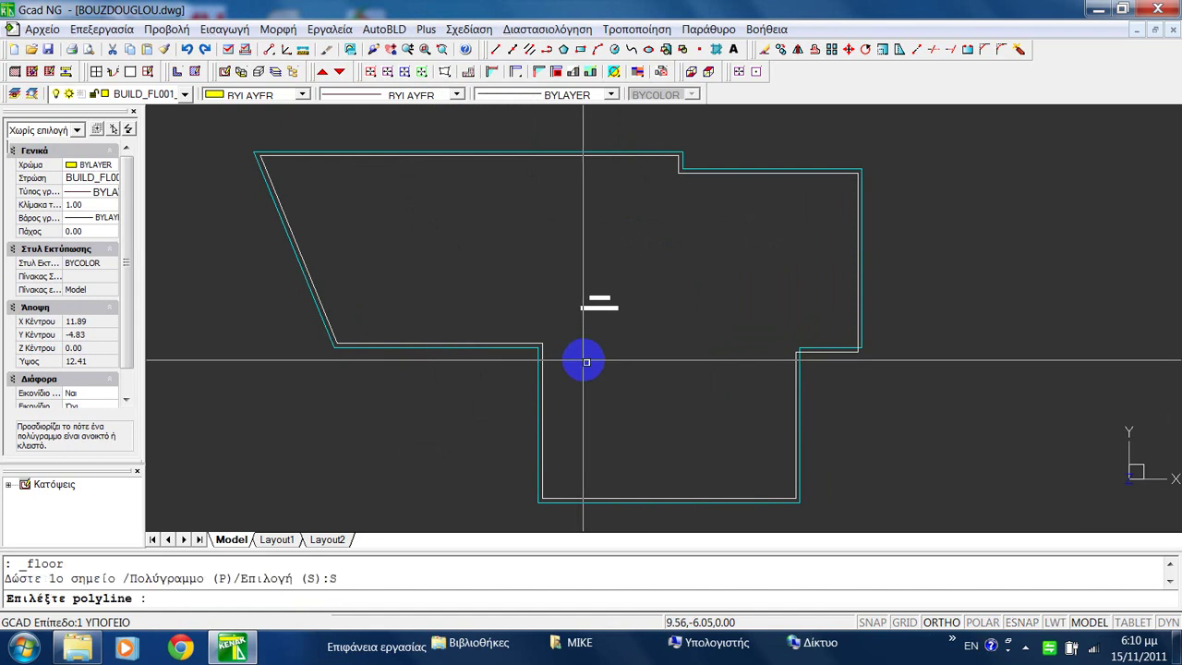
left_click(864, 233)
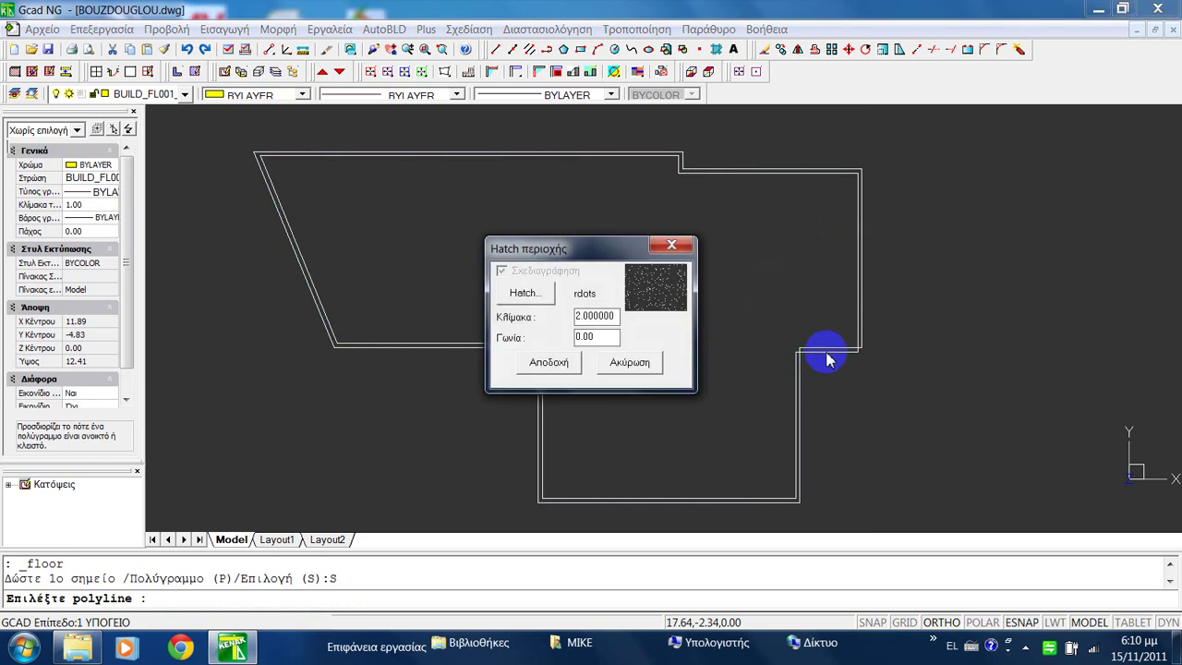
left_click_drag(659, 353, 603, 371)
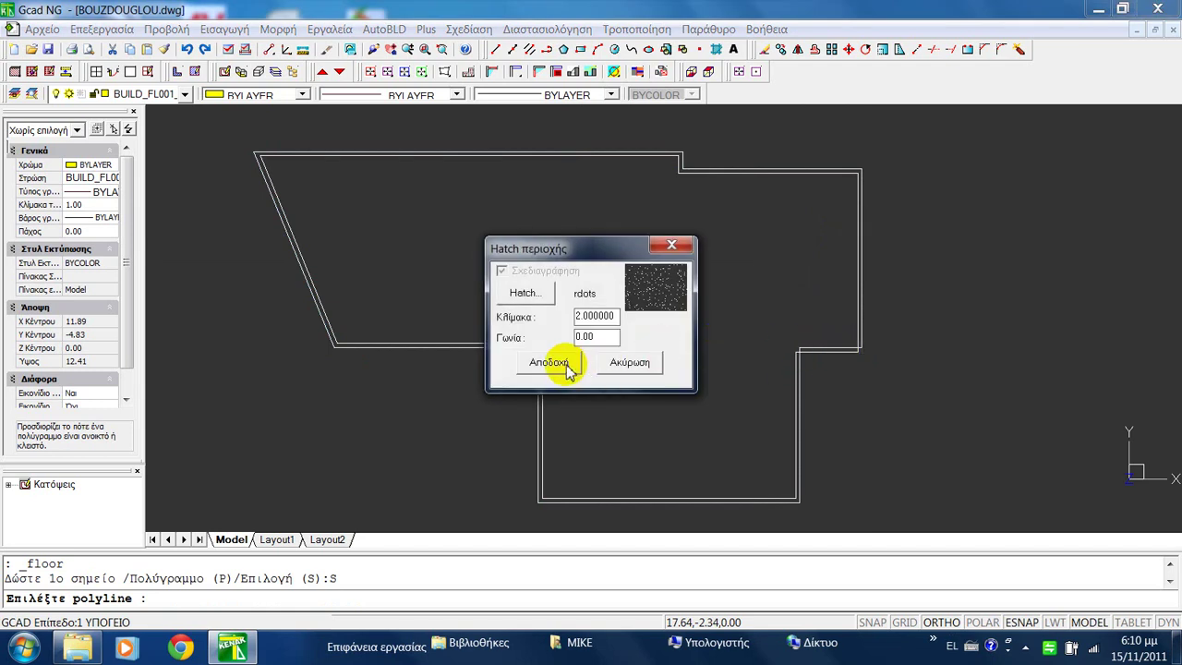
left_click(557, 362)
Show the XRef and walls (Τοίχοι) layers again so the architectural plan and basement walls are displayed.
scroll(808, 343, "up", 3)
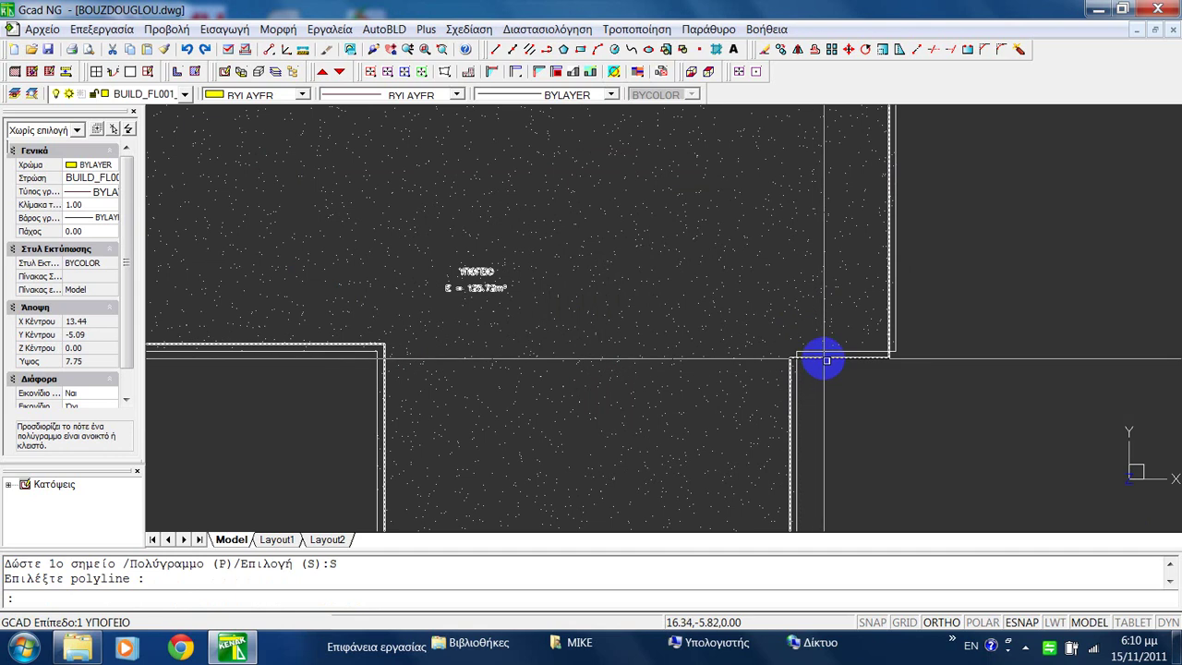
left_click(277, 73)
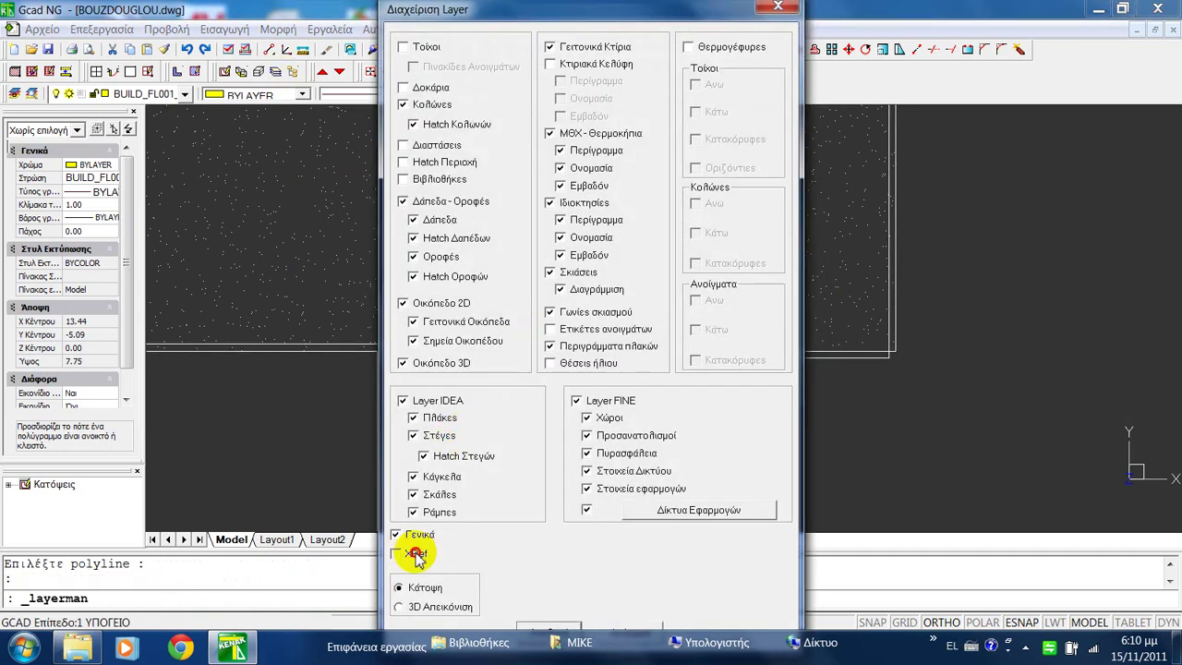
left_click(415, 554)
left_click(420, 46)
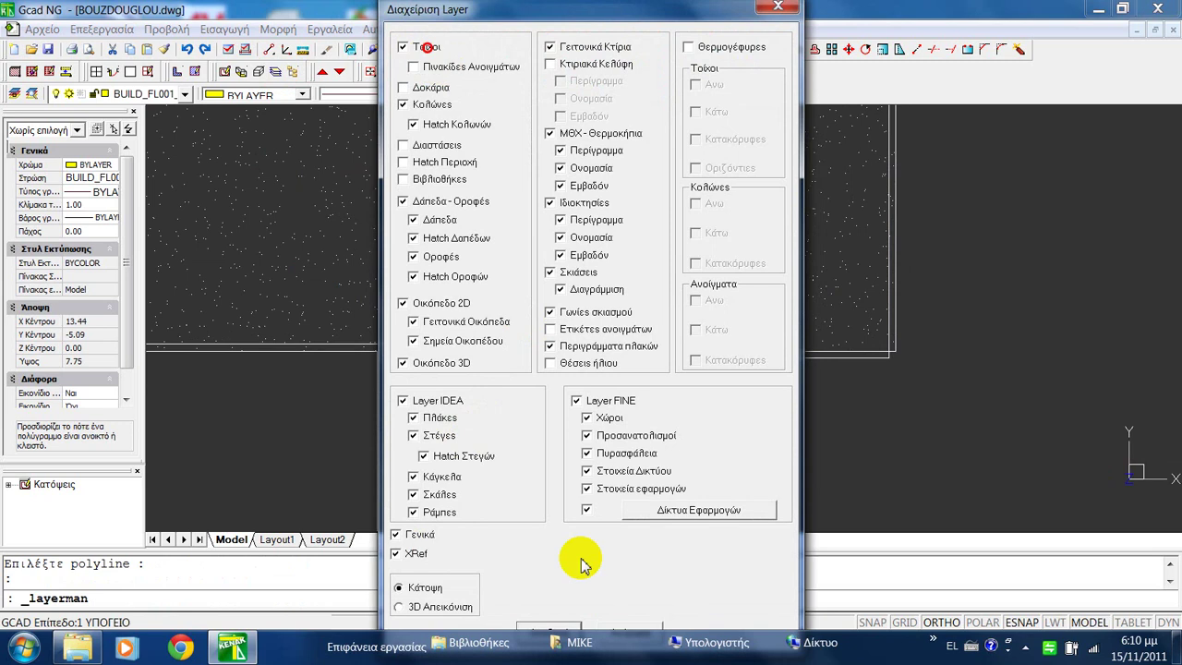
left_click(549, 628)
scroll(831, 370, "up", 2)
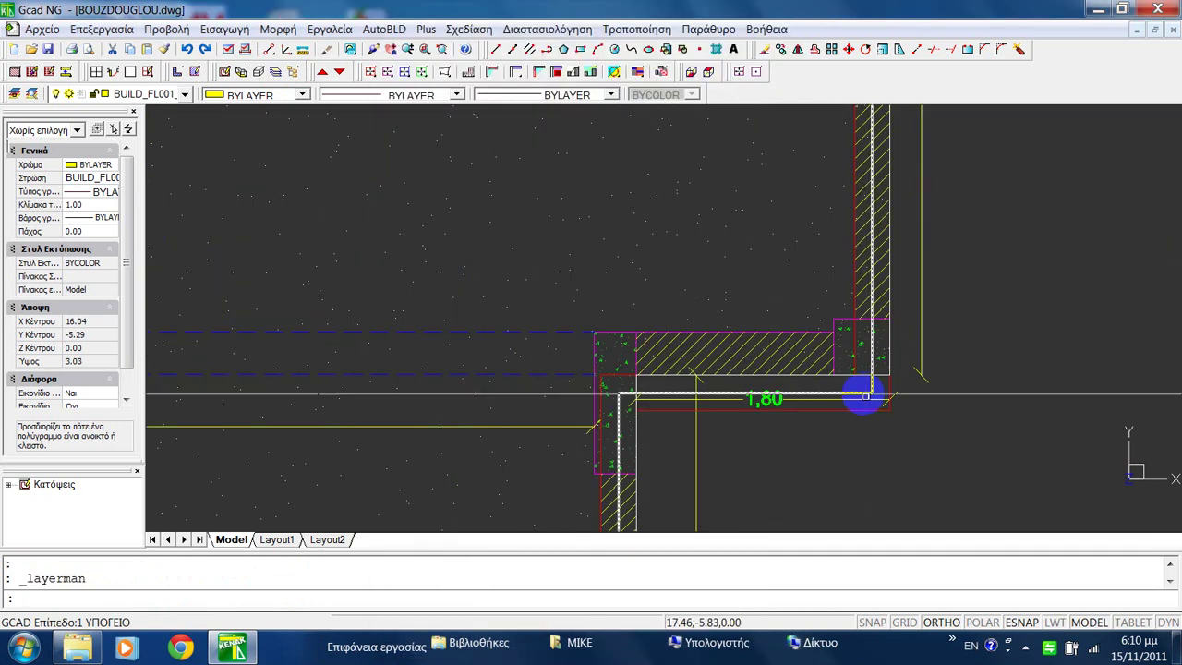
Delete the existing unheated space object ΥΠΟΓΕΙΟ with its area label from the middle of the basement plan.
scroll(791, 391, "down", 5)
scroll(800, 400, "up", 2)
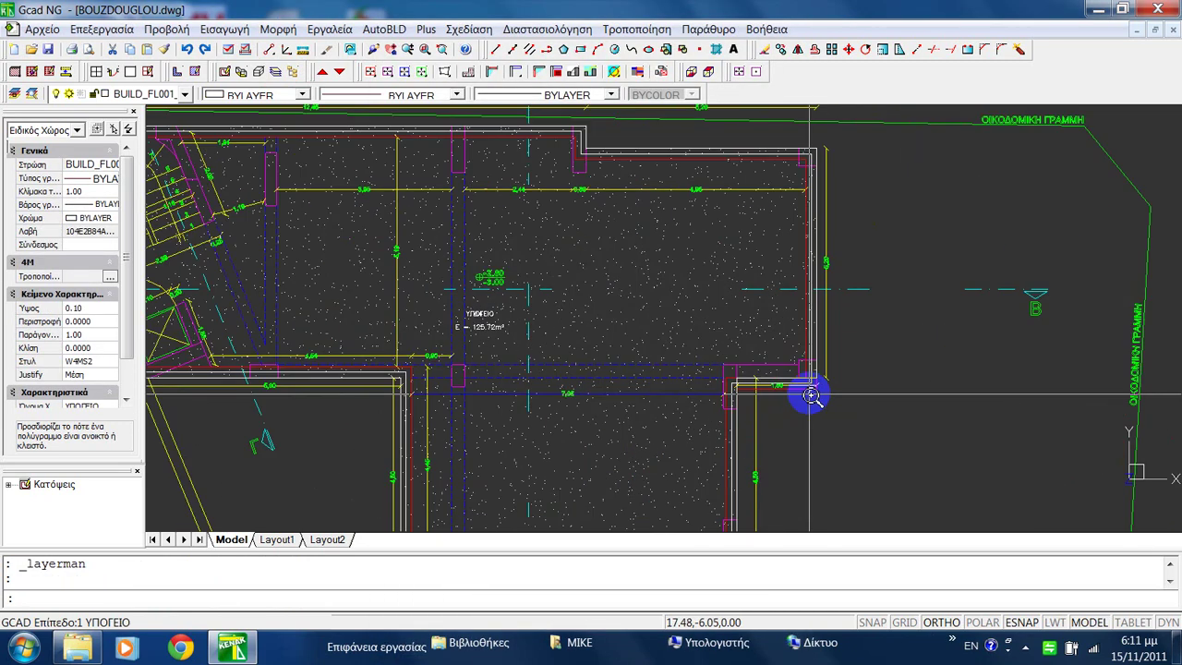
scroll(799, 403, "up", 3)
scroll(790, 383, "down", 5)
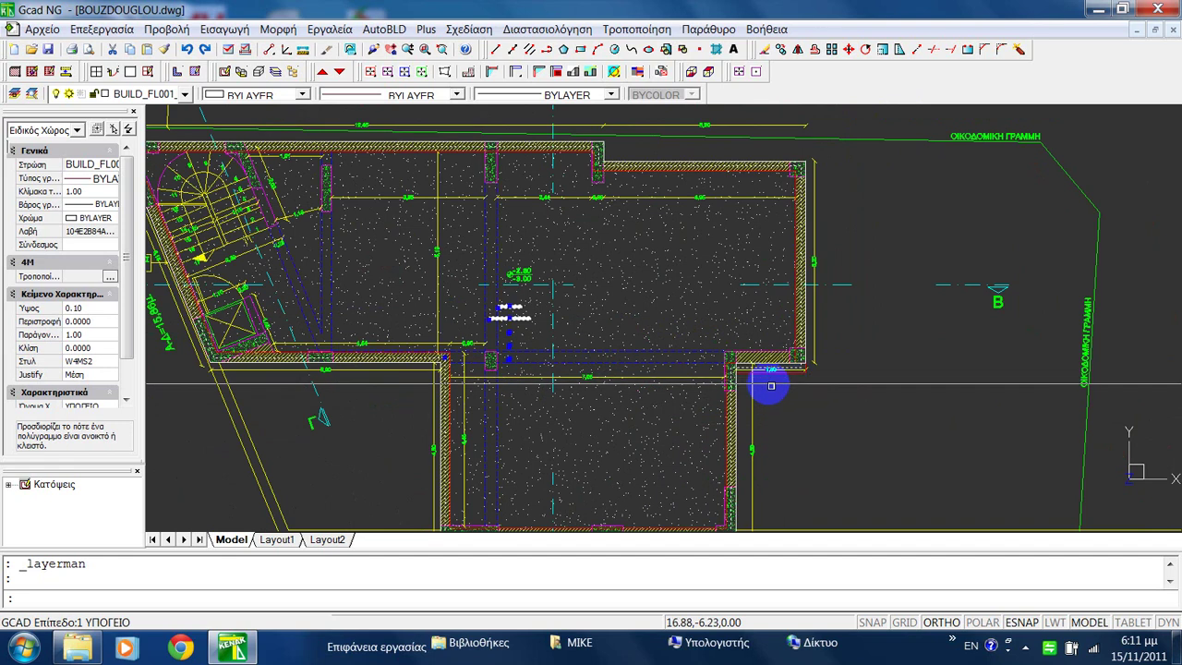
scroll(470, 301, "up", 5)
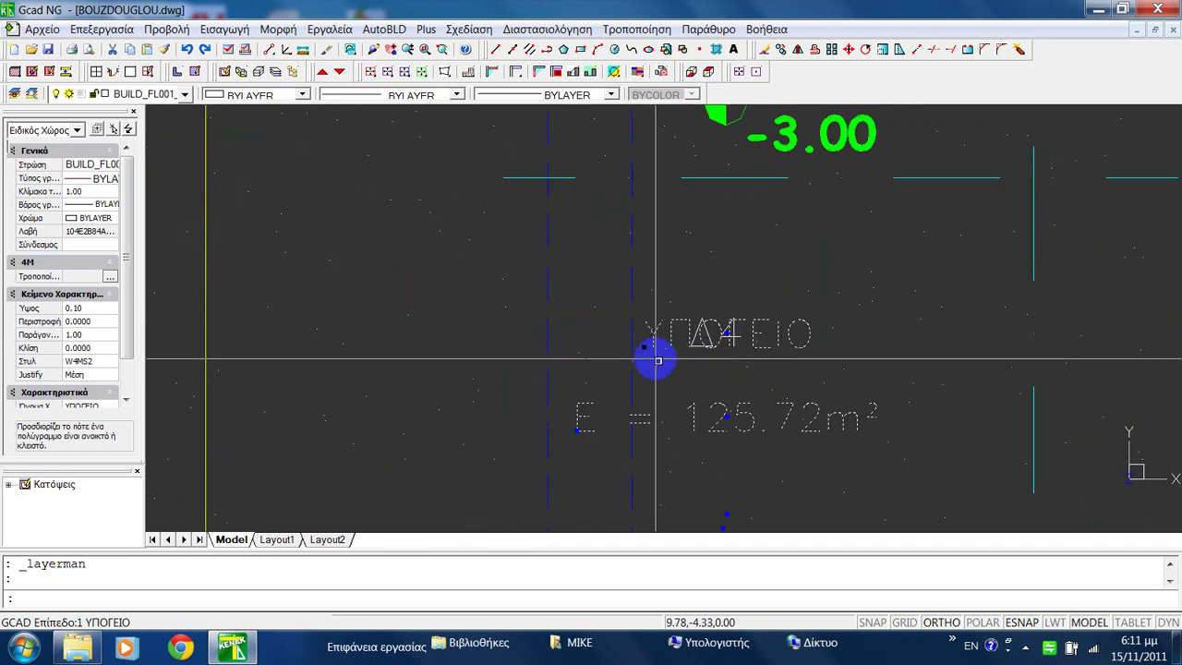
key("Delete")
scroll(523, 304, "down", 4)
scroll(826, 369, "up", 5)
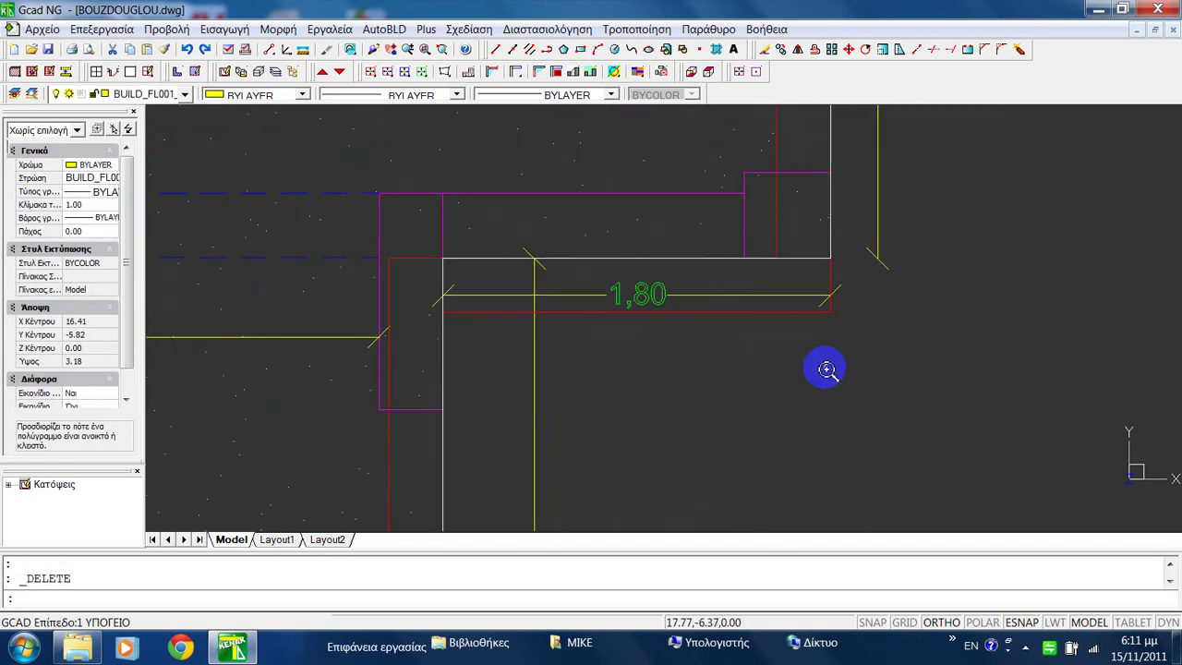
Move the start point of the short 1,80 m exterior wall horizontally past its outer corner to reverse the wall's direction.
middle_click_drag(741, 280, 781, 337)
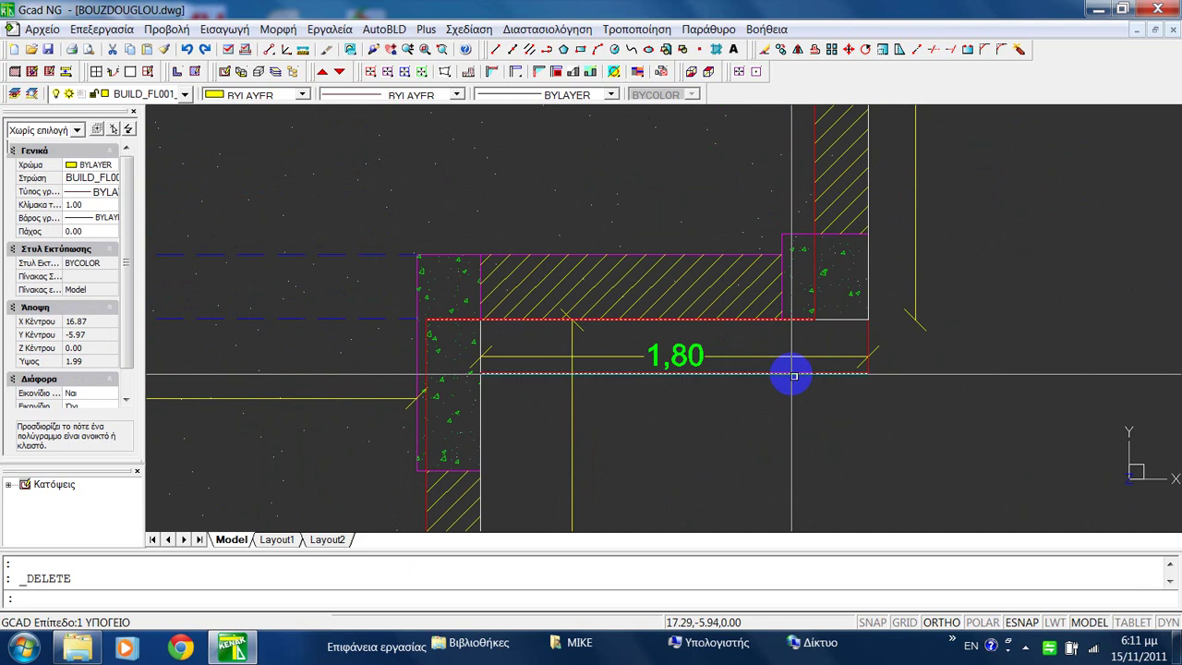
left_click(793, 375)
scroll(783, 375, "down", 6)
scroll(778, 368, "up", 3)
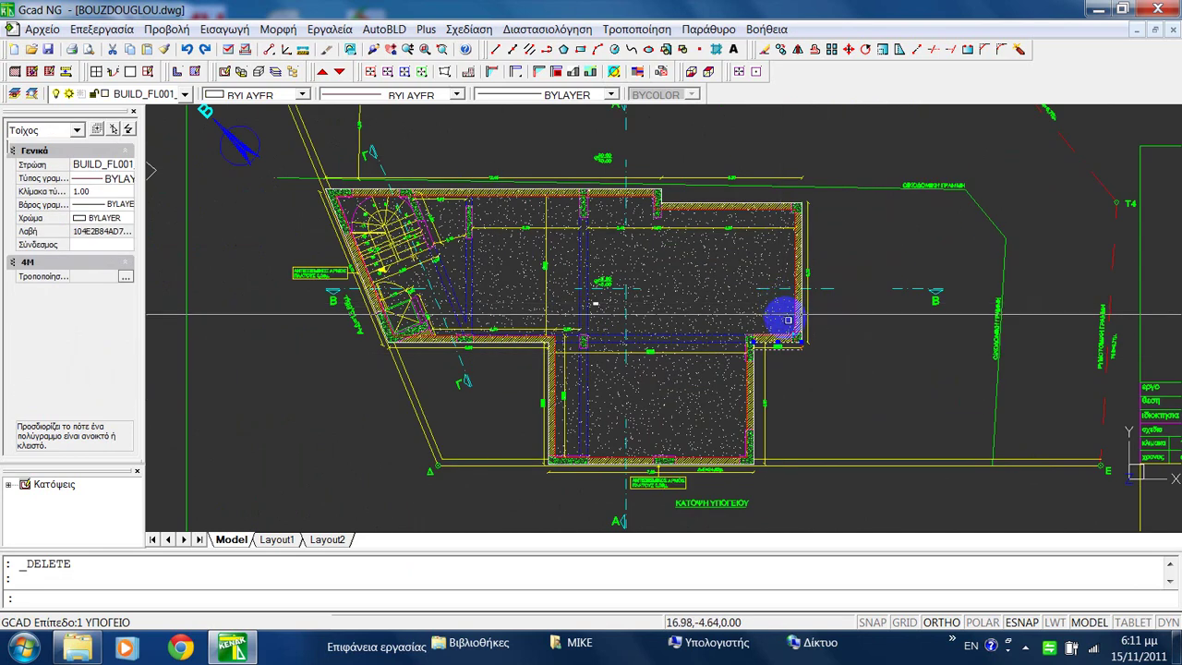
scroll(787, 320, "up", 5)
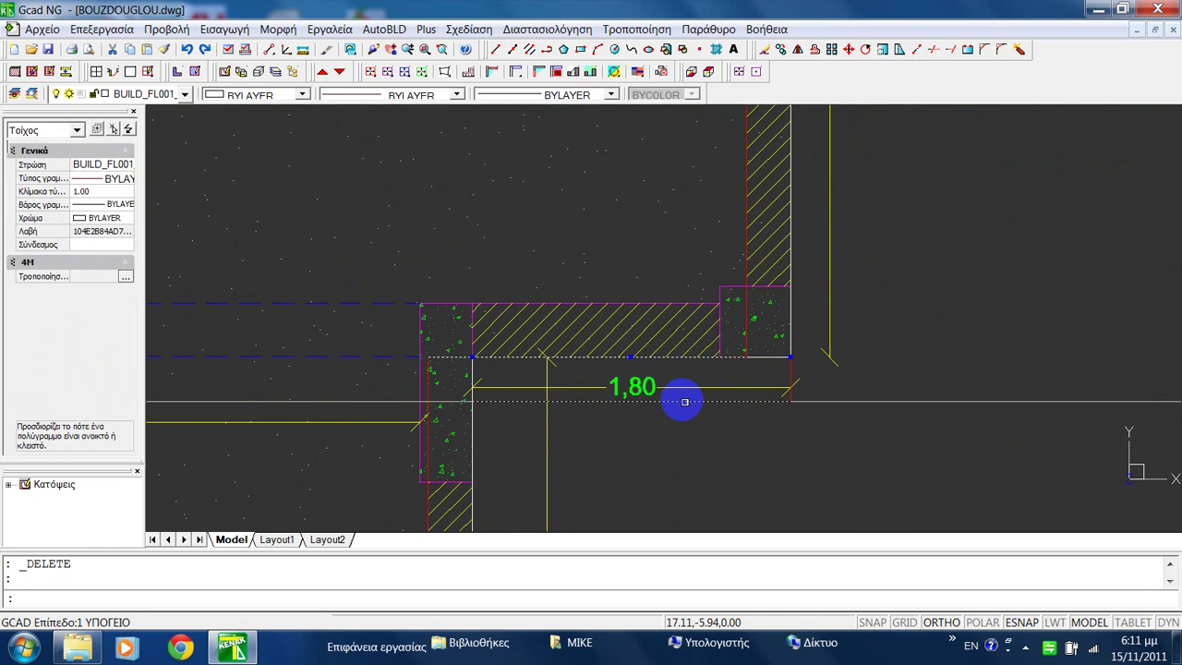
left_click(475, 357)
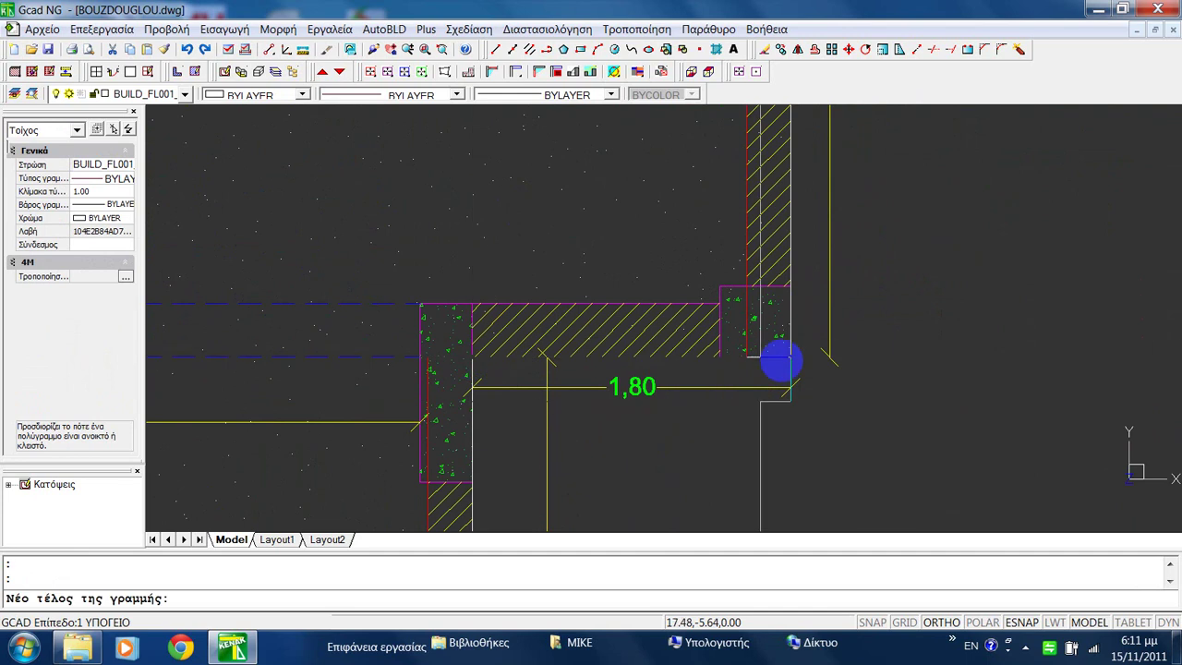
left_click(1106, 355)
key("Escape")
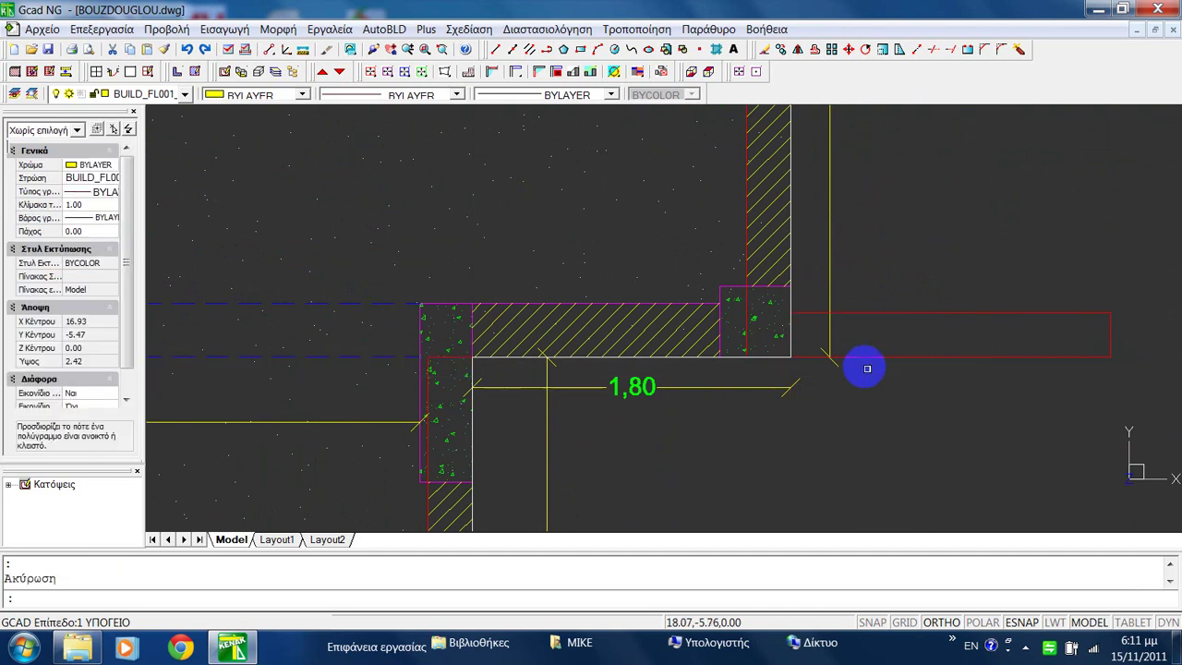
Place the reversed wall's endpoints on the two corners of the 1,80 m segment so its thickness lies inside the outline.
key("ctrl+z")
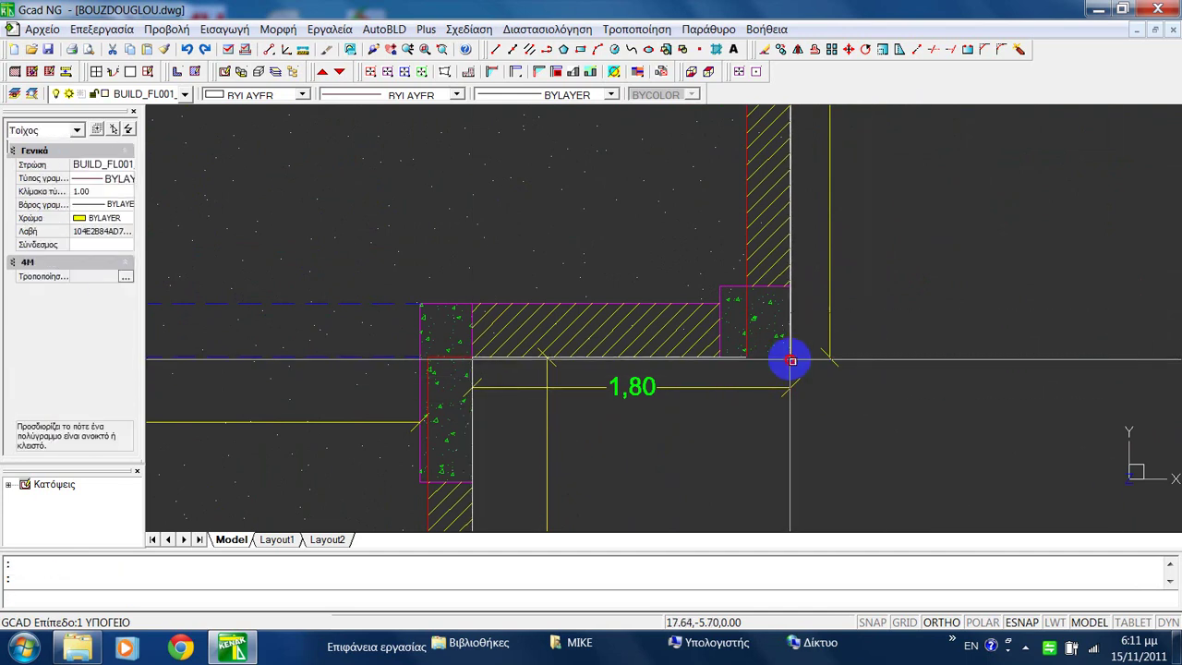
left_click(475, 355)
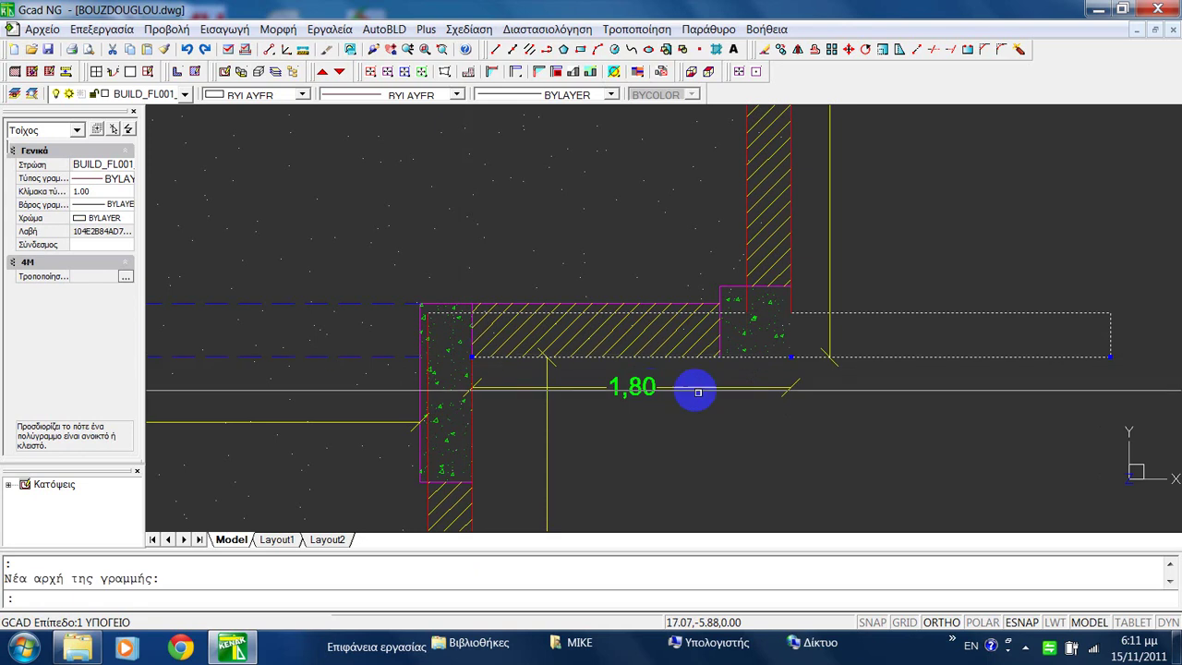
left_click(1108, 354)
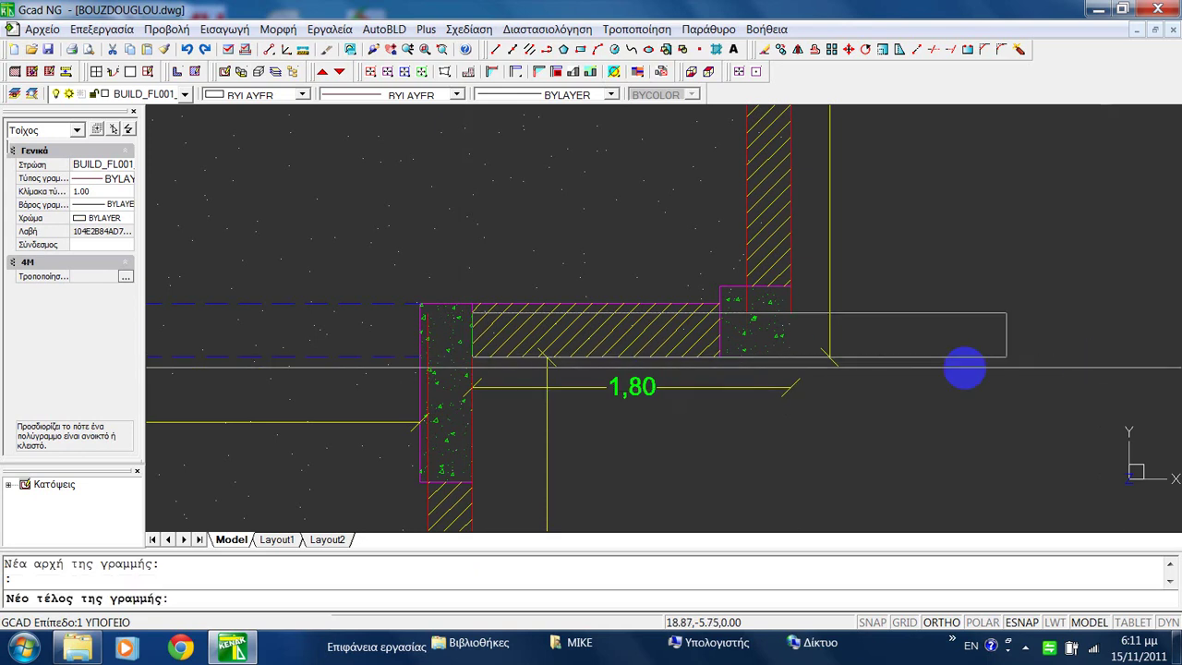
key("Escape")
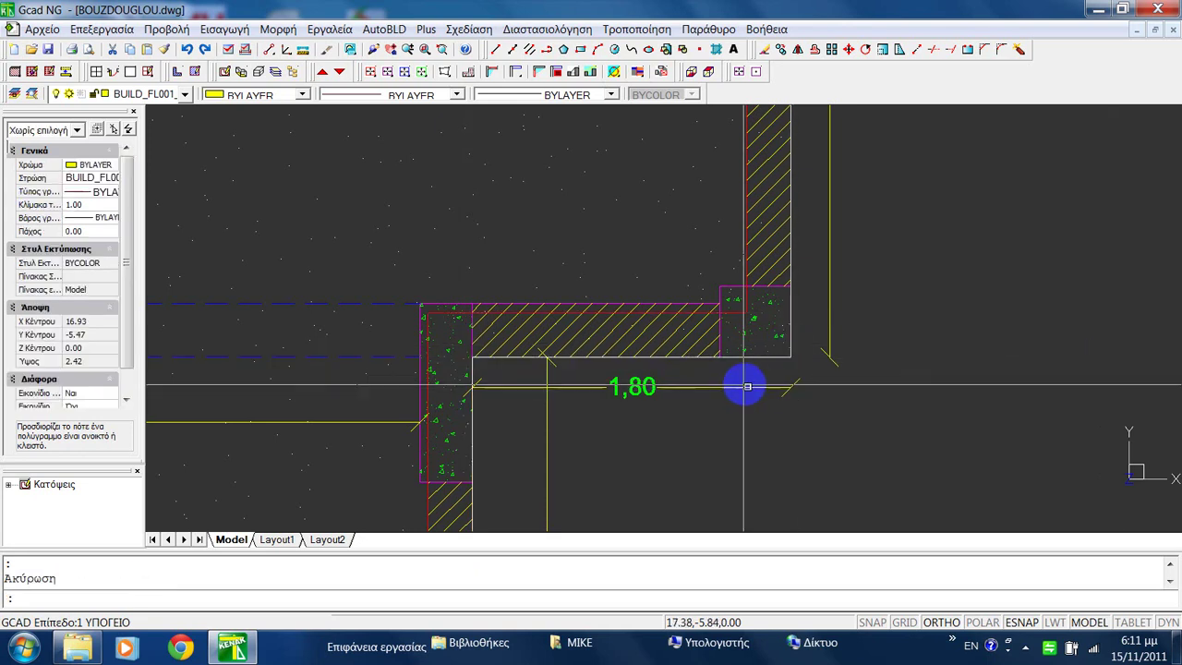
scroll(808, 371, "down", 5)
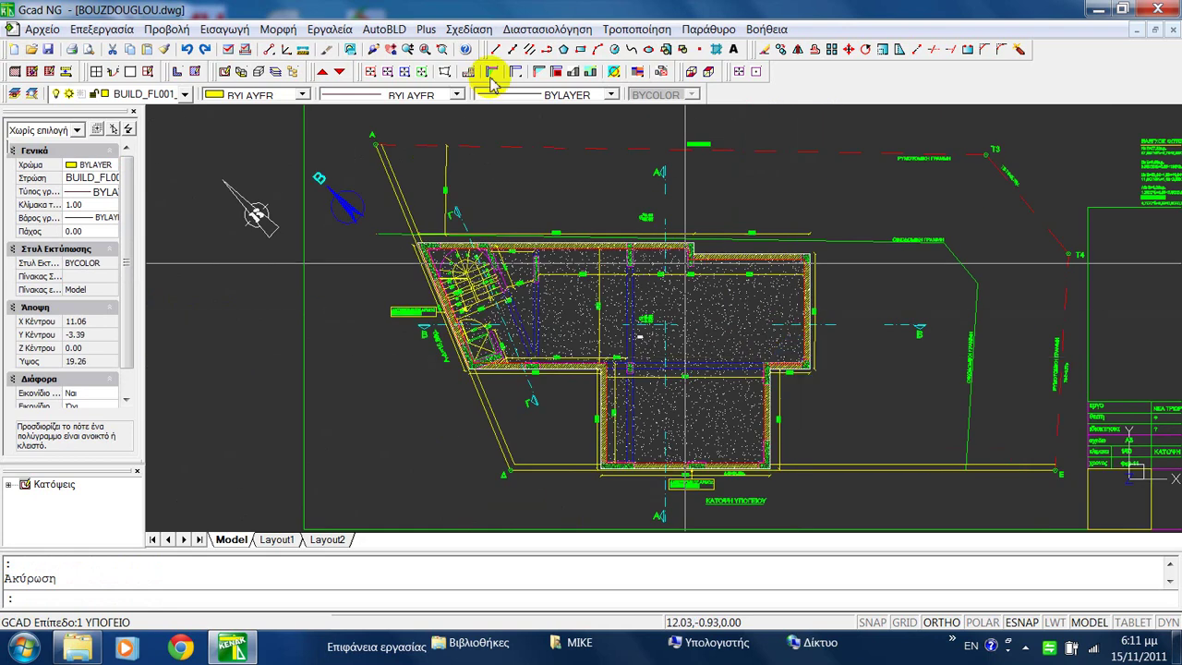
left_click(383, 29)
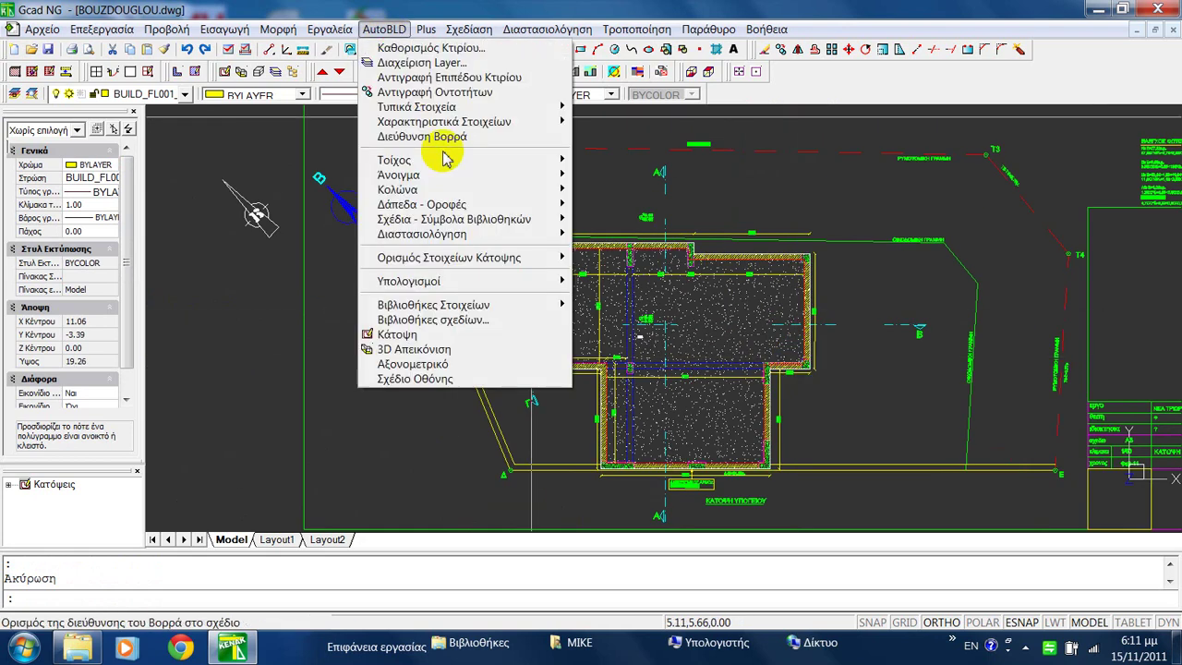
left_click(464, 257)
mouse_move(943, 167)
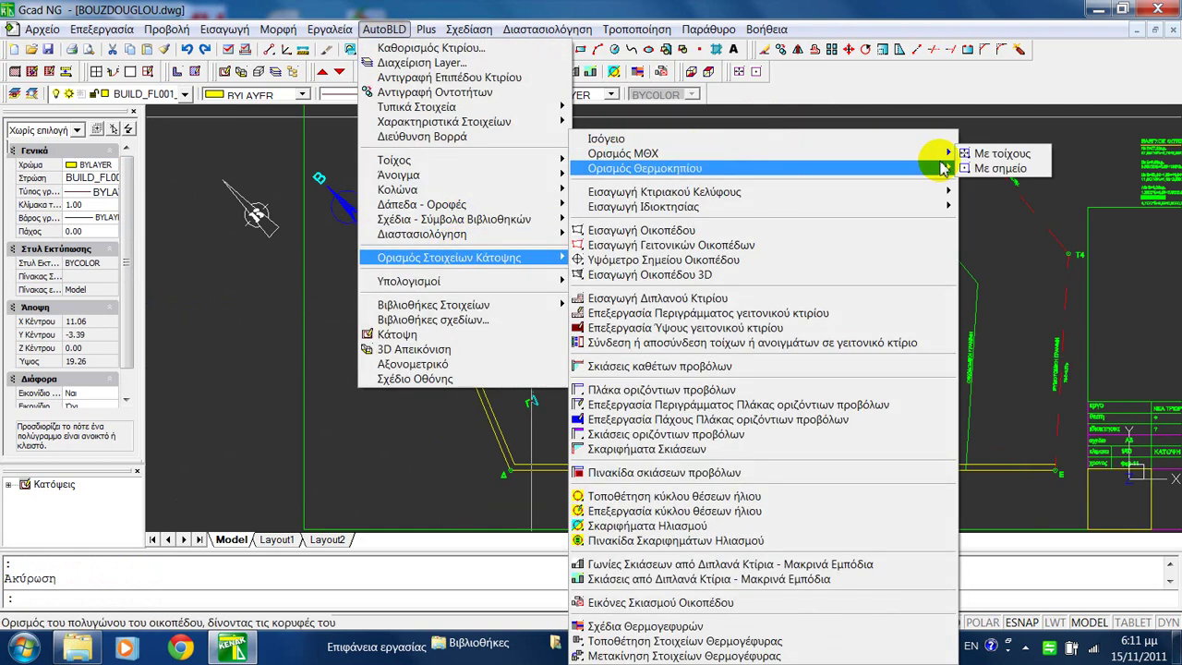
left_click(993, 170)
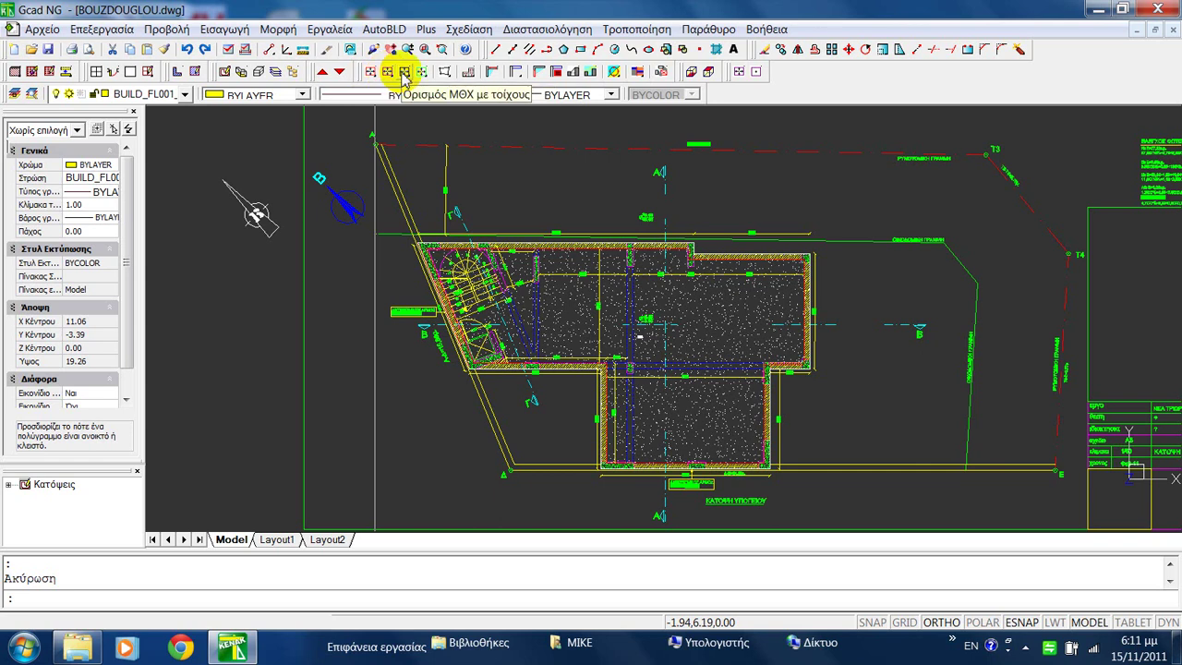
Define the basement as an unheated space (ΜΘΧ) from an interior point, name it ΥΠΟΓΕΙΟ, and save the drawing.
left_click(405, 77)
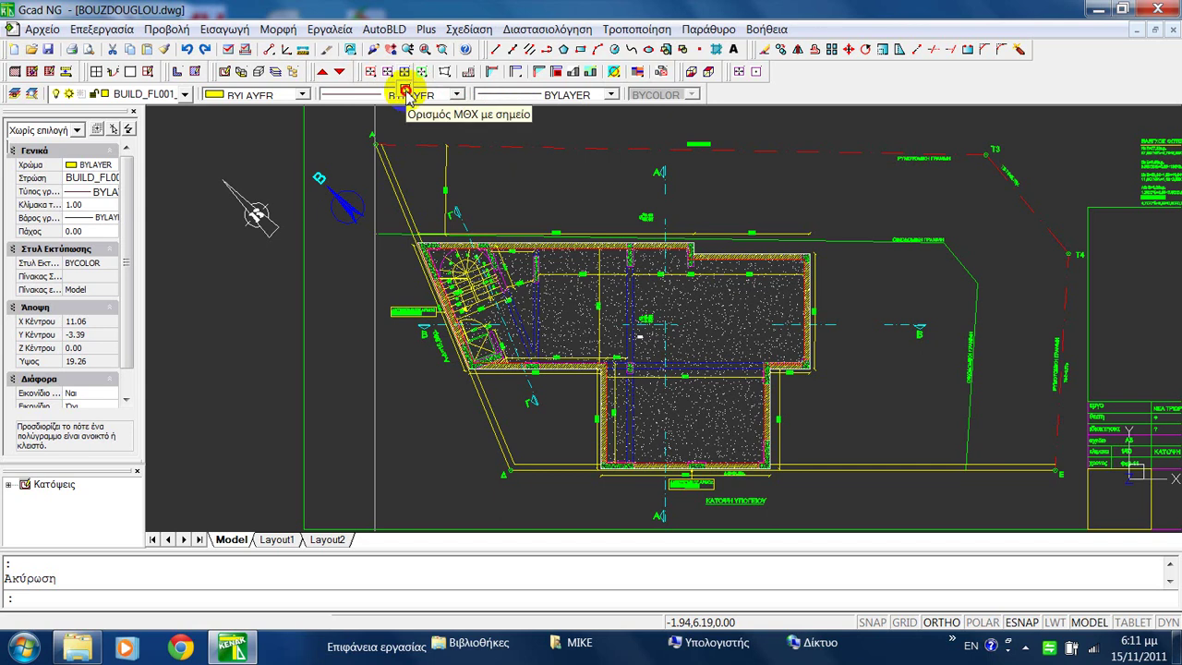
left_click(406, 95)
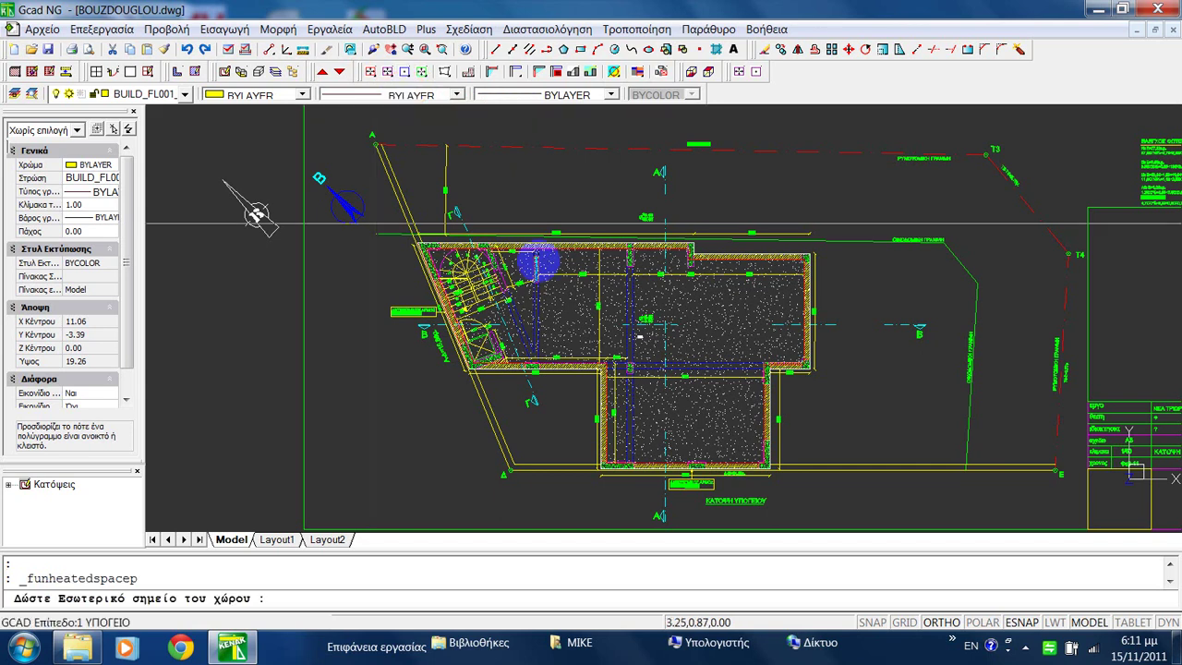
left_click(660, 311)
key("Return")
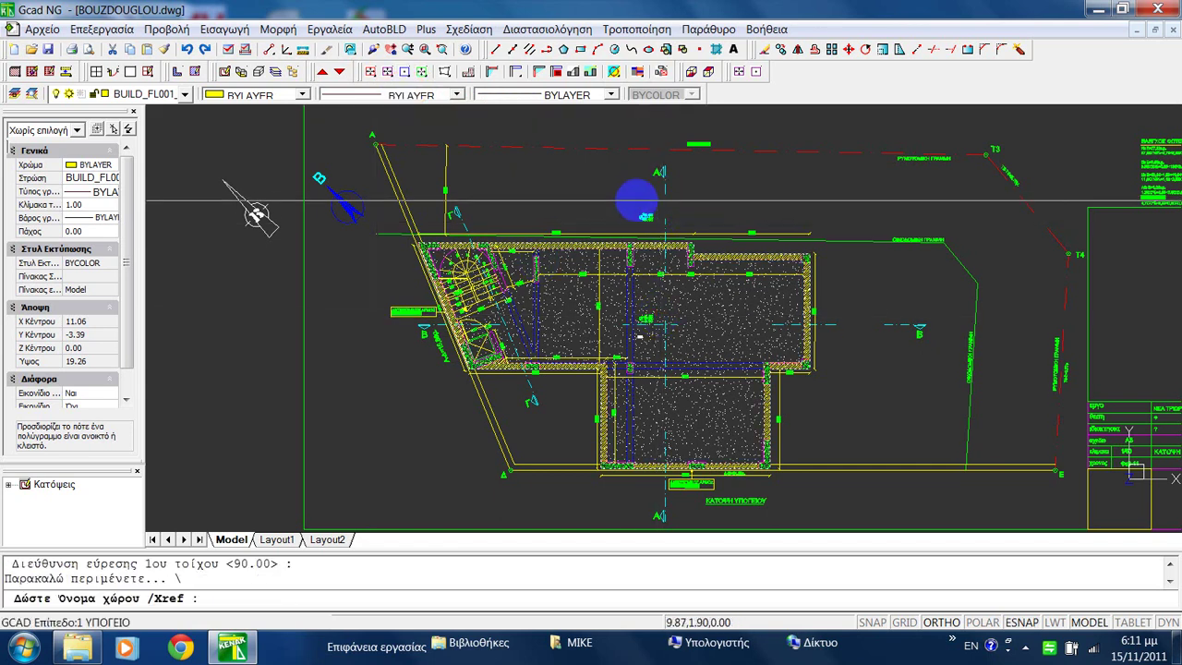
key("alt+shift")
type("ΥΠΟΓΕΙΟ")
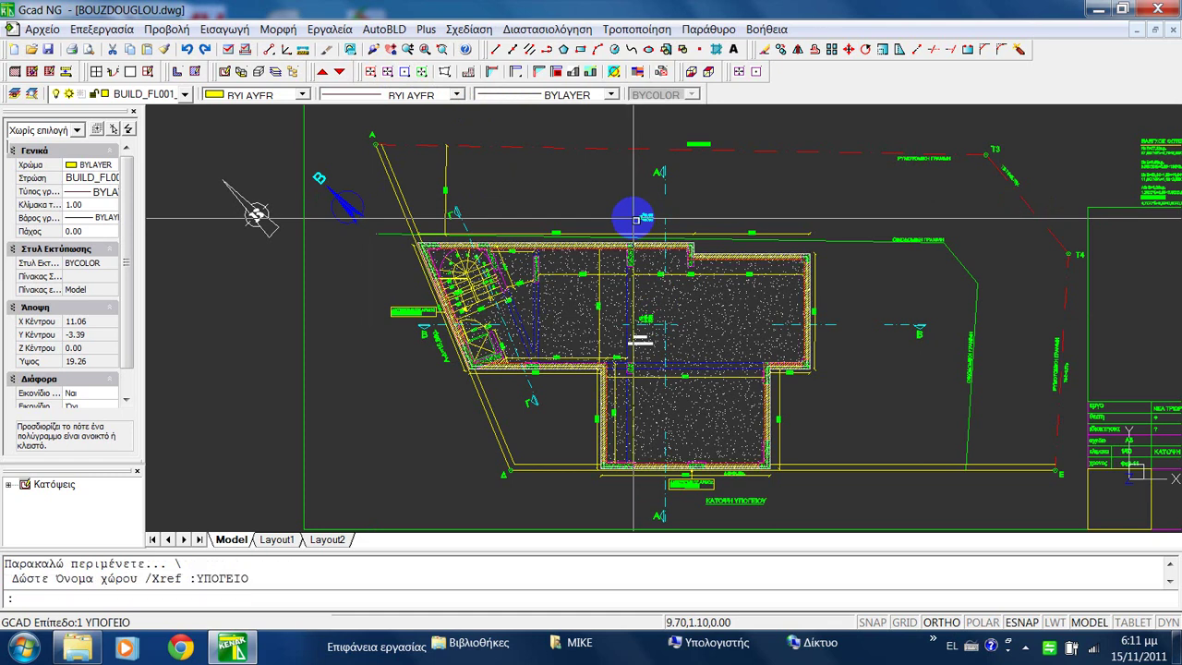
left_click(51, 49)
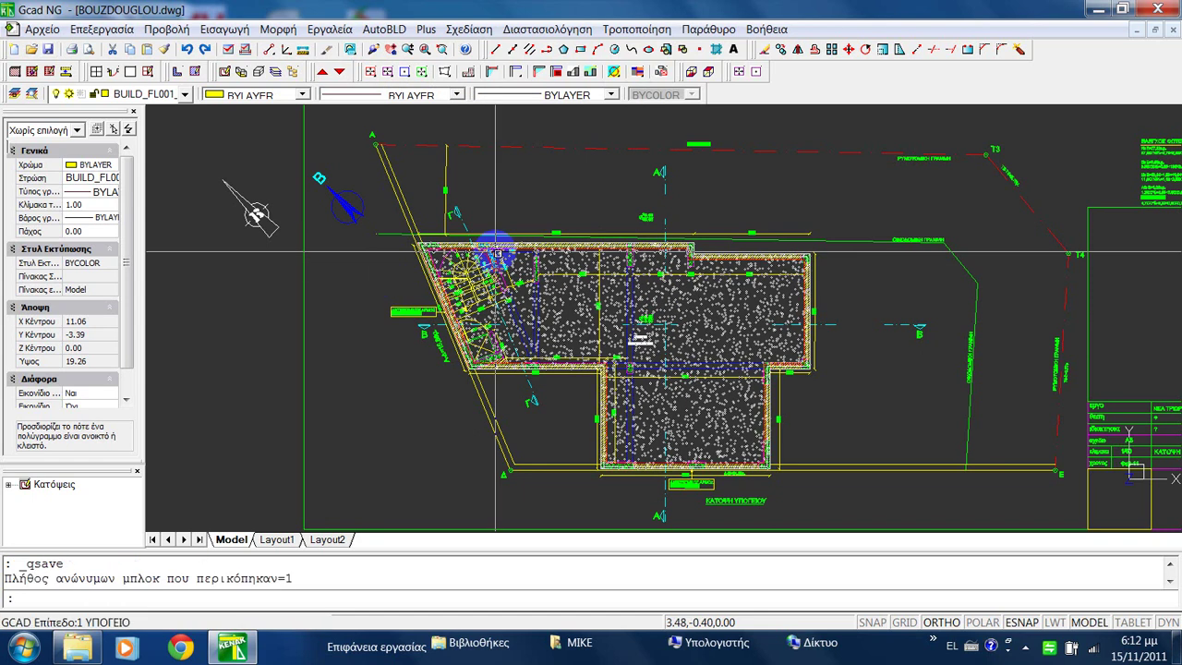
Switch up from the basement to building level 3, Α ΟΡΟΦΟΣ, and bring its floor plan into view.
left_click(323, 71)
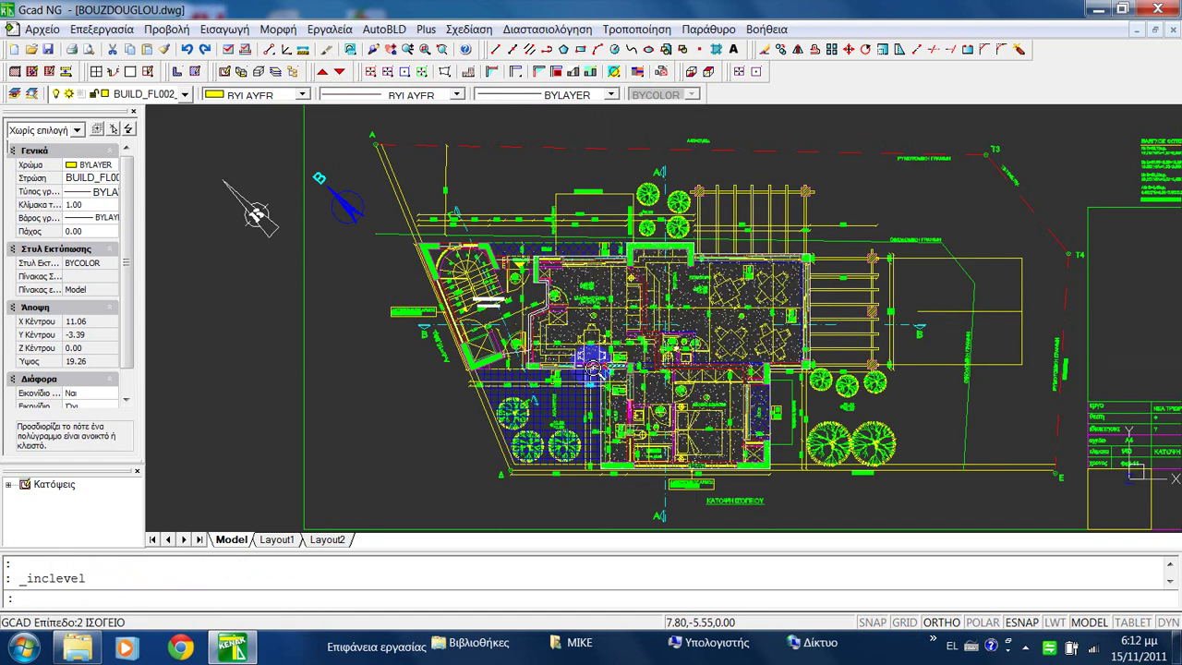
scroll(624, 354, "up", 2)
left_click(323, 71)
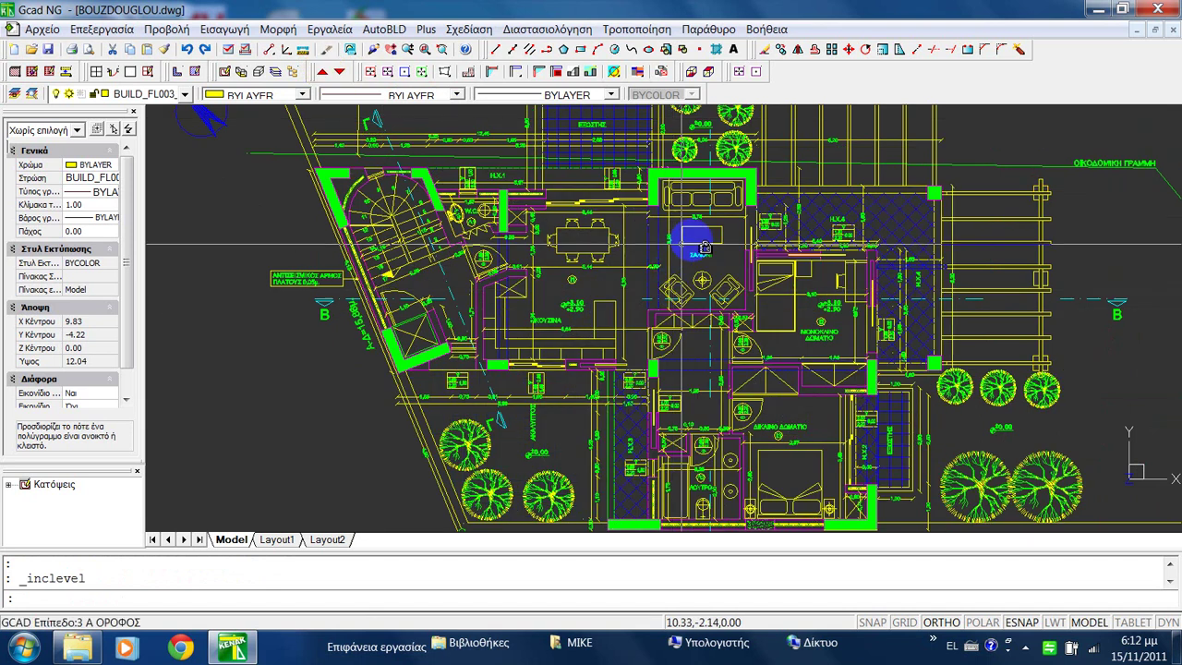
middle_click_drag(705, 247, 658, 239)
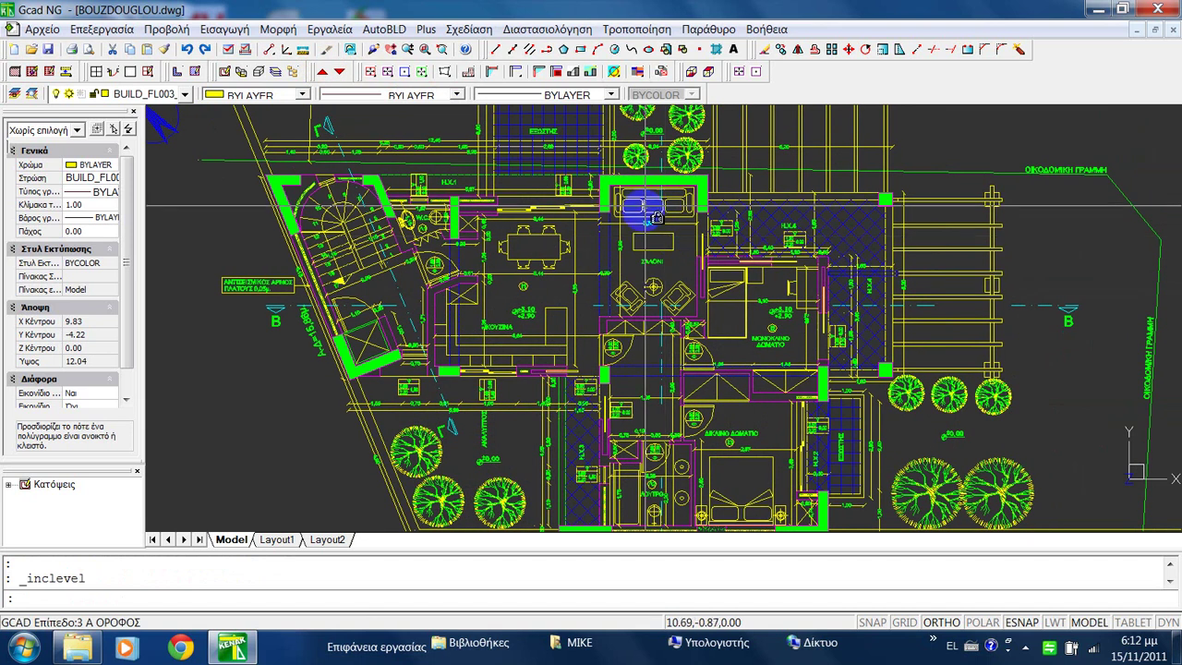
middle_click_drag(615, 342, 541, 332)
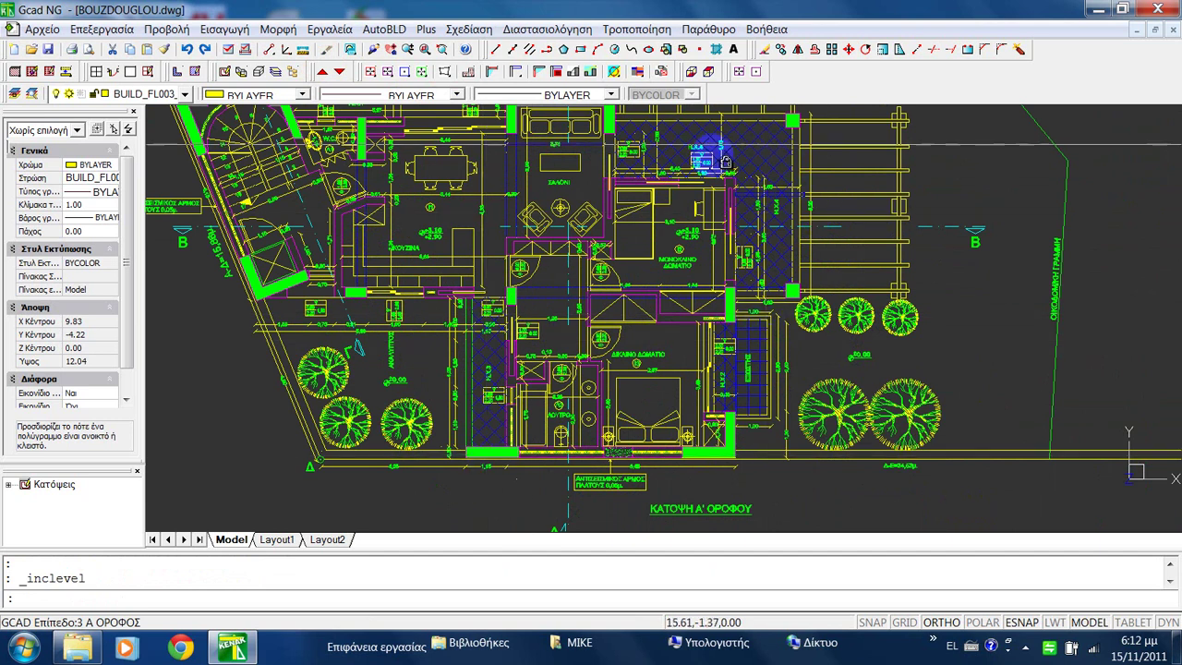
middle_click_drag(725, 161, 675, 253)
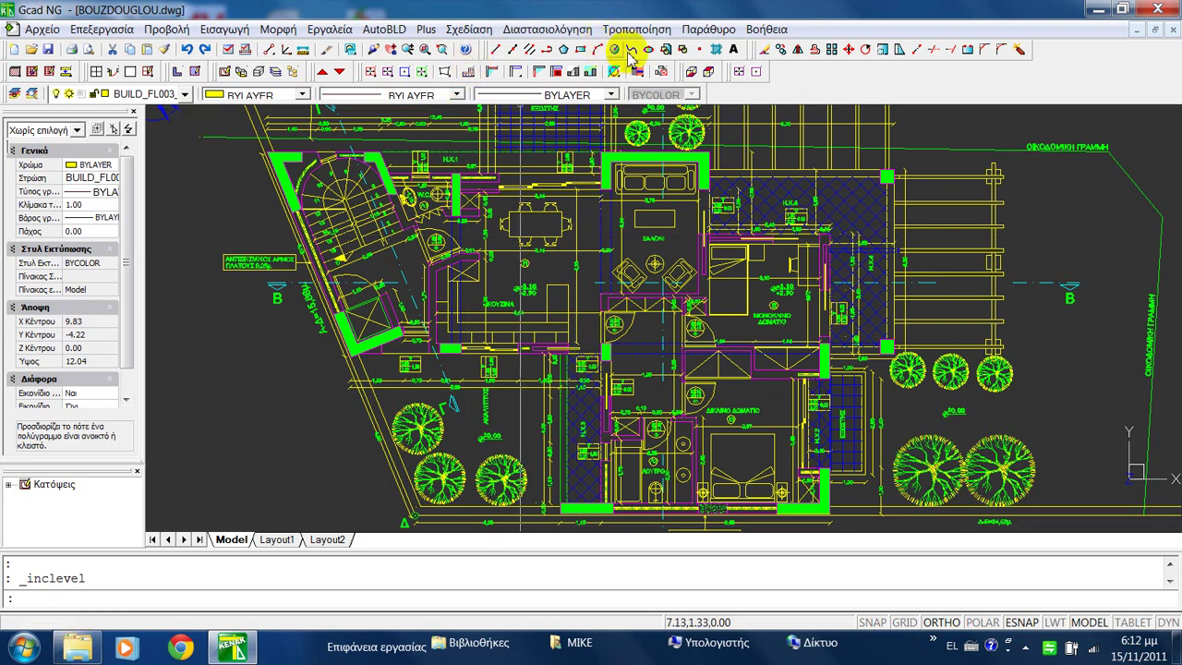
left_click(549, 51)
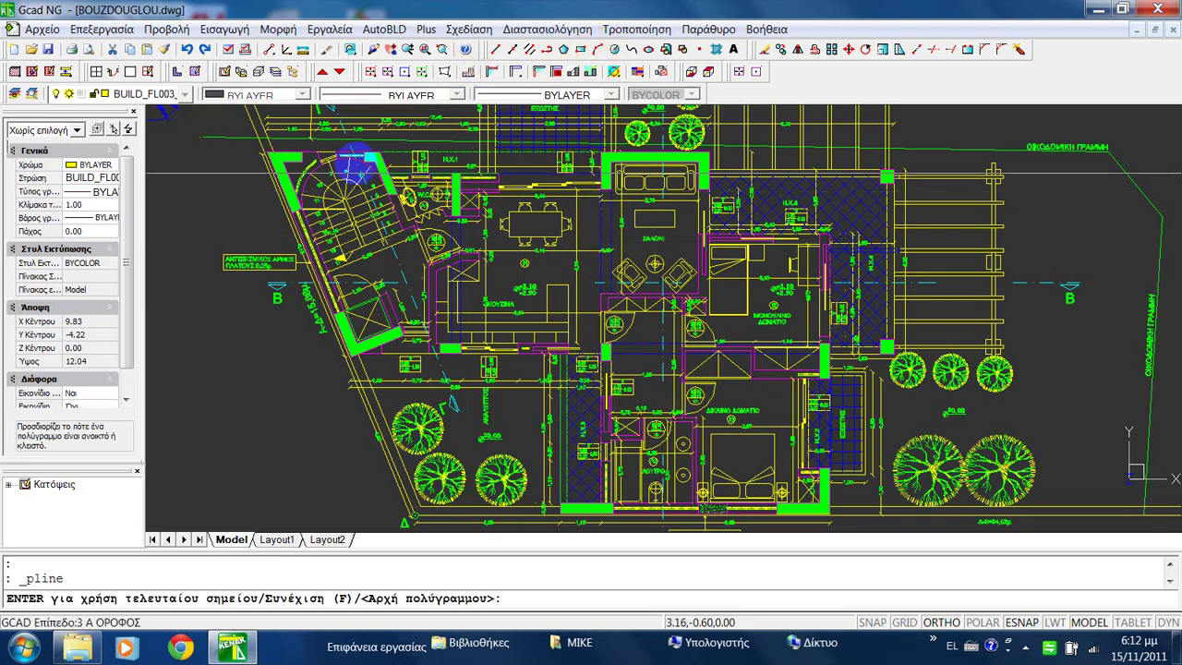
scroll(282, 154, "up", 5)
left_click(238, 169)
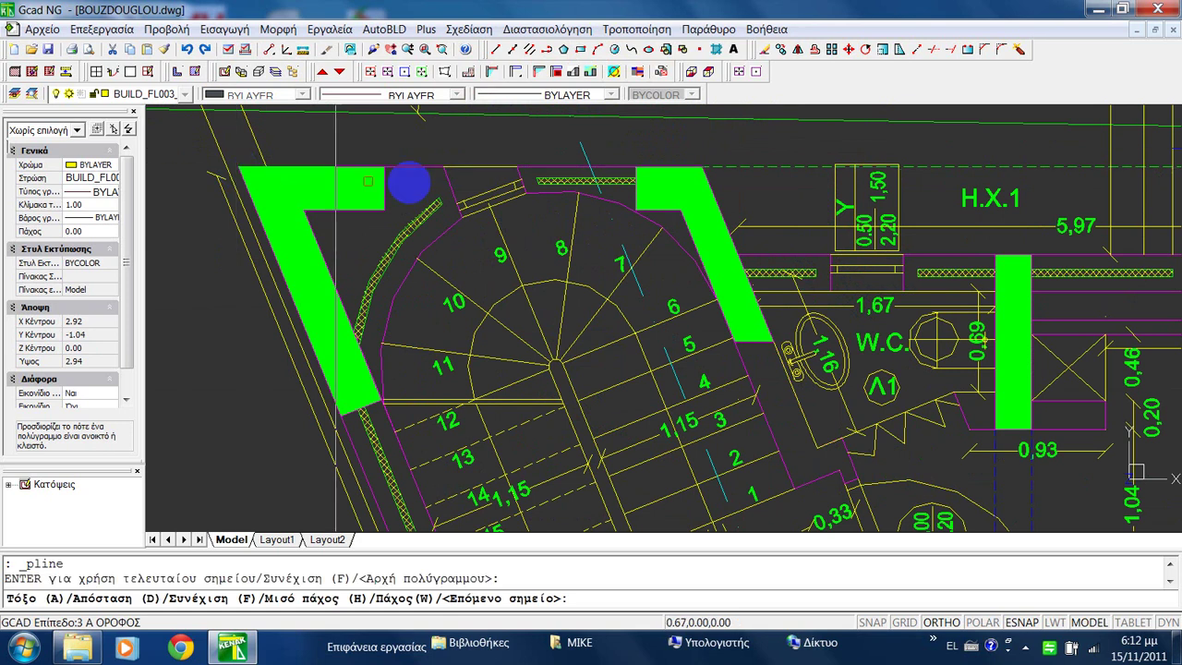
left_click(716, 169)
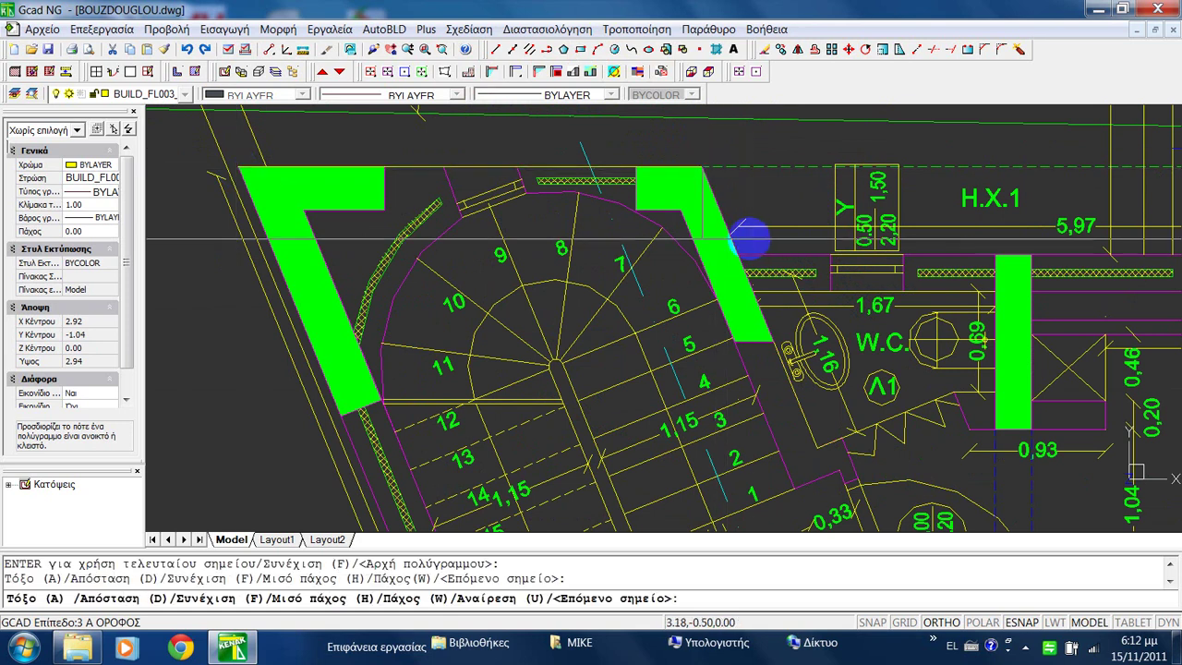
left_click(748, 251)
scroll(567, 190, "down", 3)
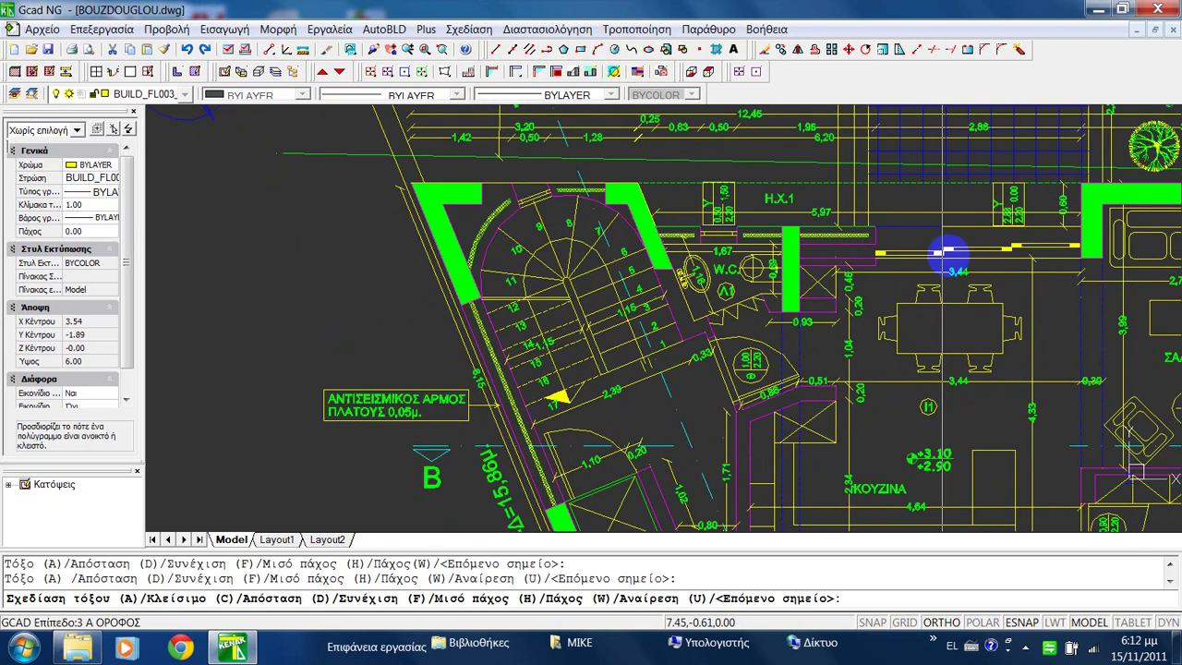
scroll(758, 216, "up", 2)
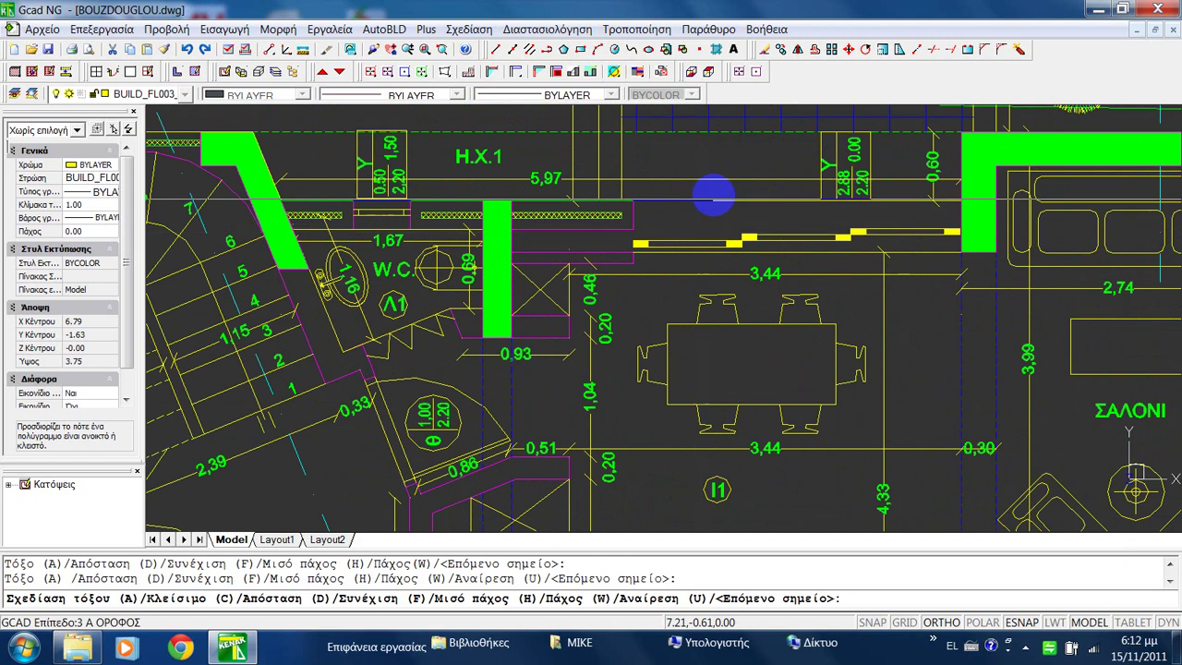
scroll(703, 266, "down", 3)
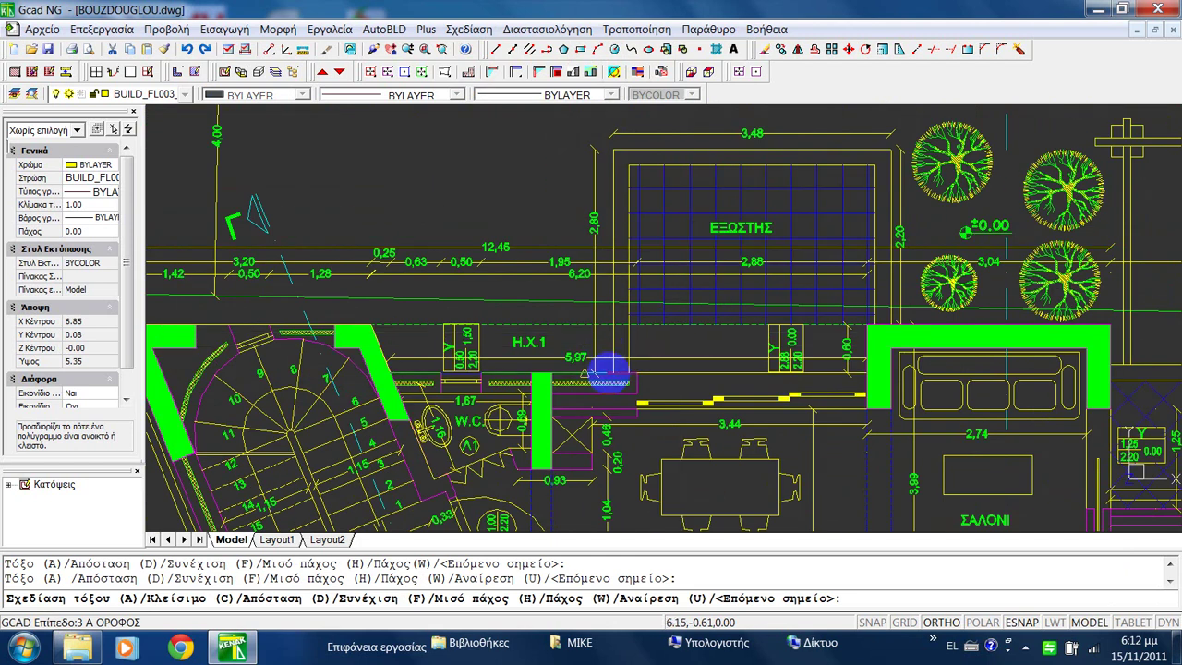
left_click(611, 371)
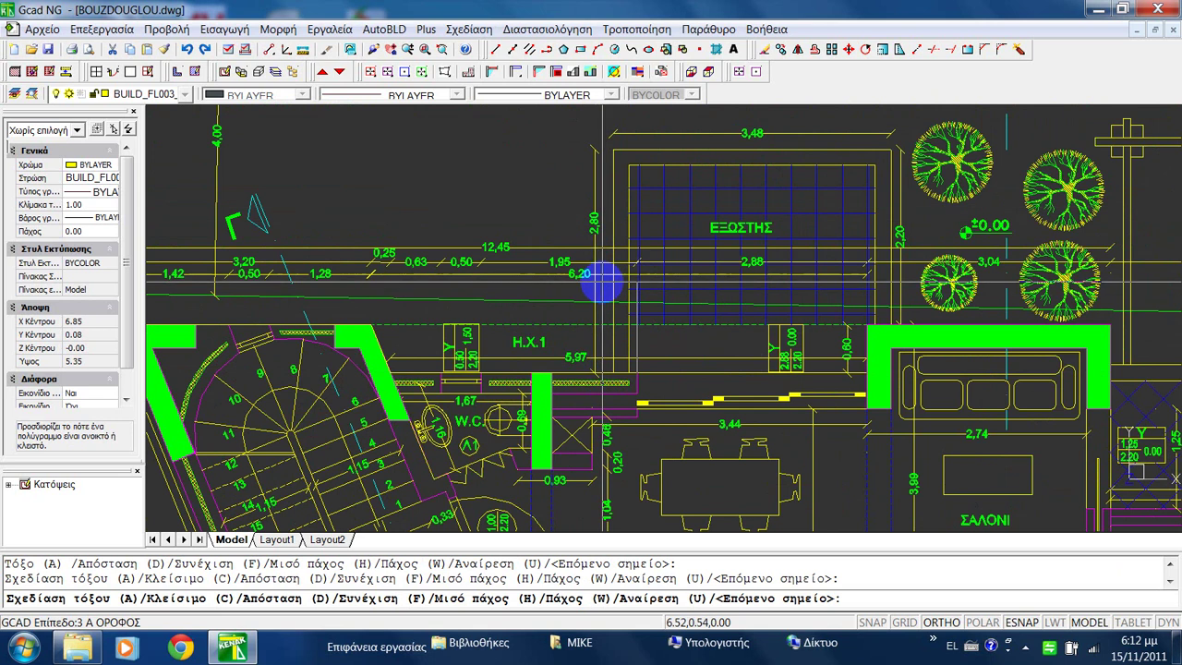
key("ctrl+z")
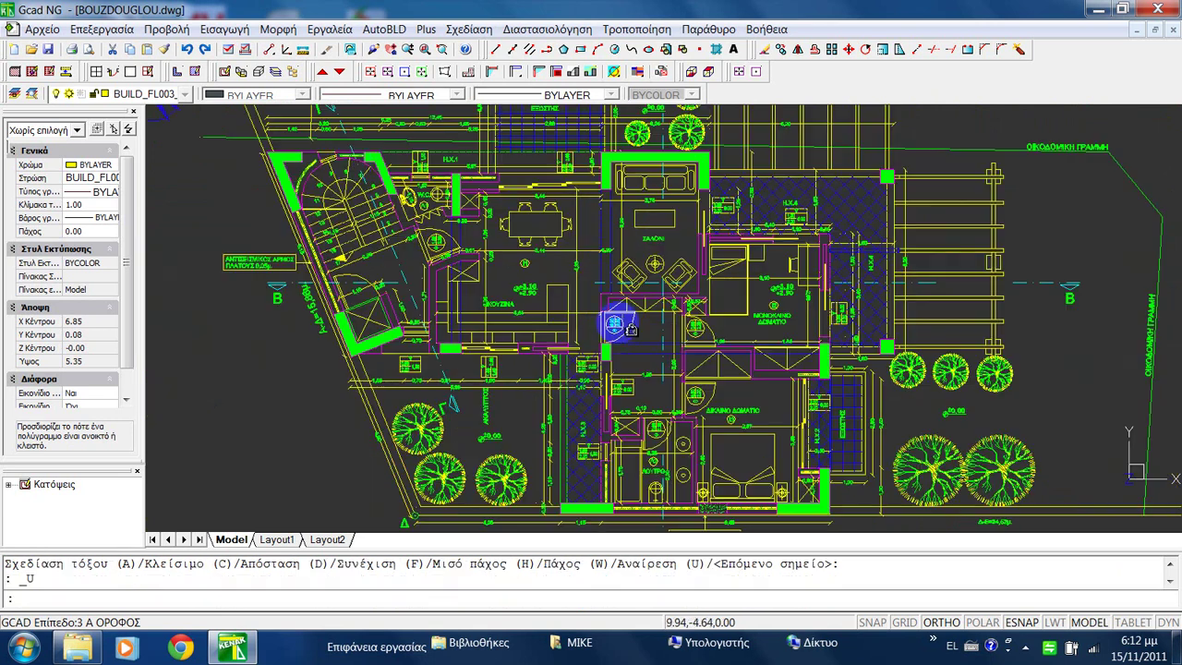
Start the first floor's outline polyline at the stairwell's outer corner, running along its top edge and down to the Η.Χ.1 wall face.
scroll(462, 286, "up", 4)
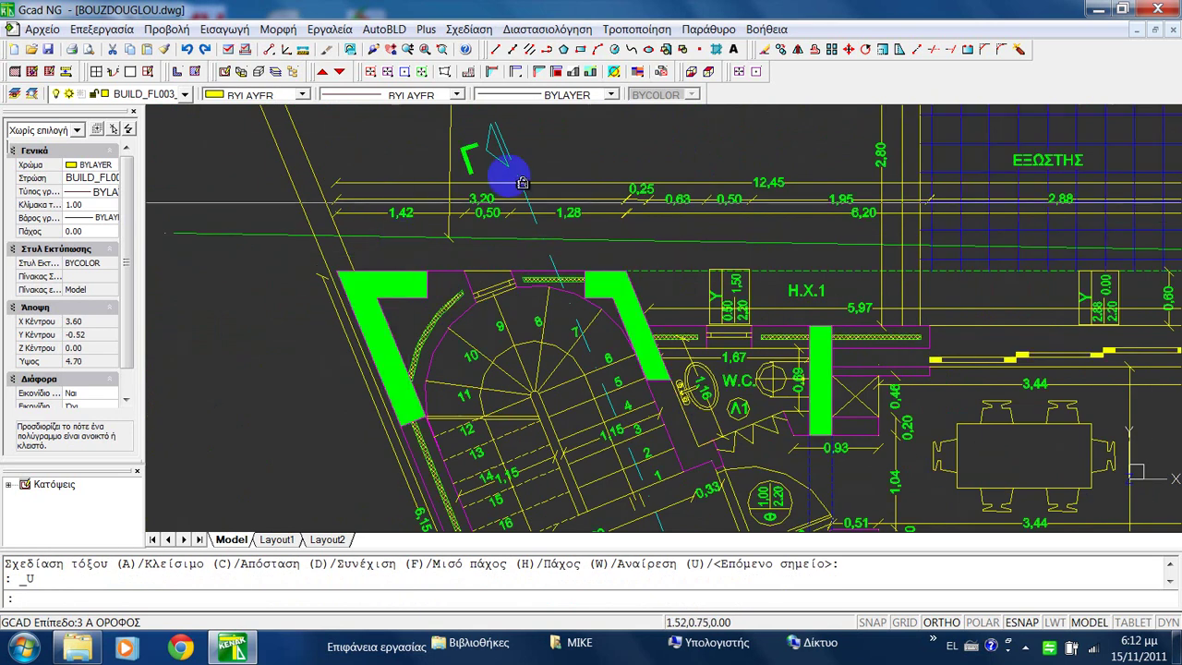
left_click(548, 50)
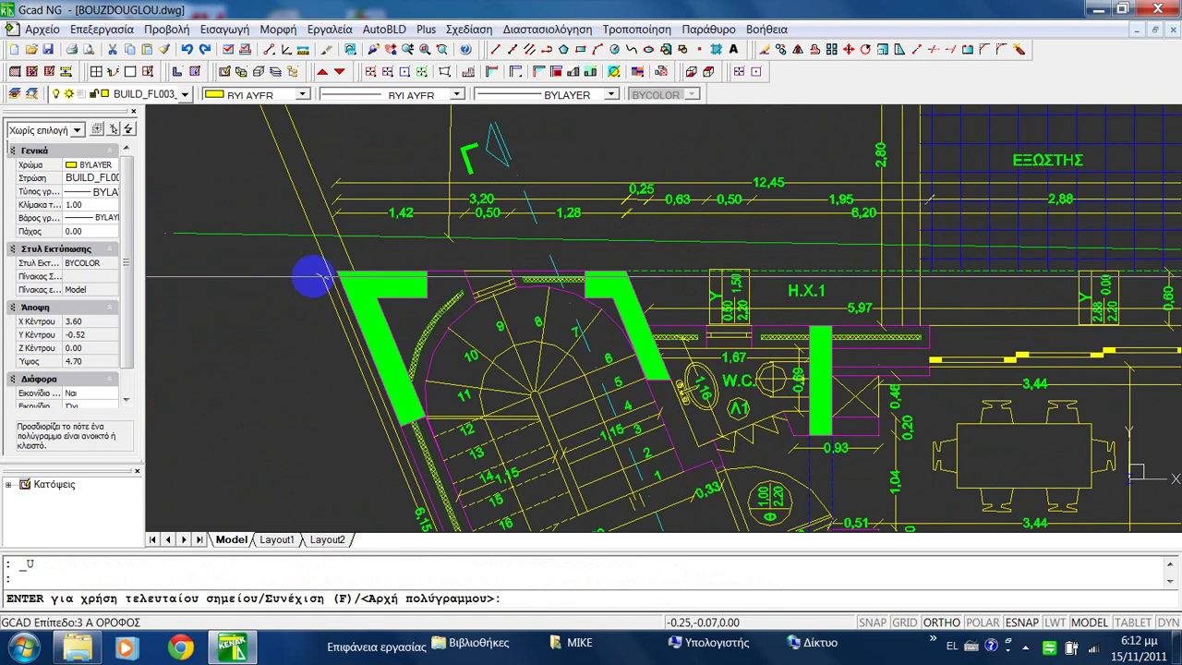
left_click(334, 272)
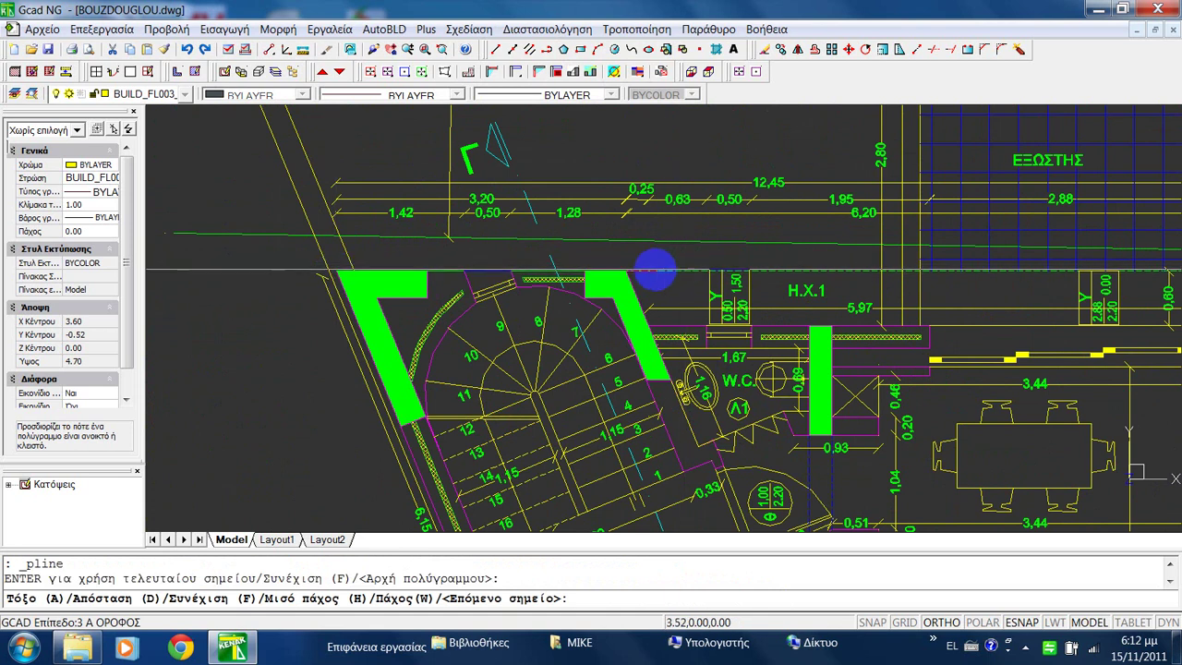
left_click(650, 271)
left_click(655, 325)
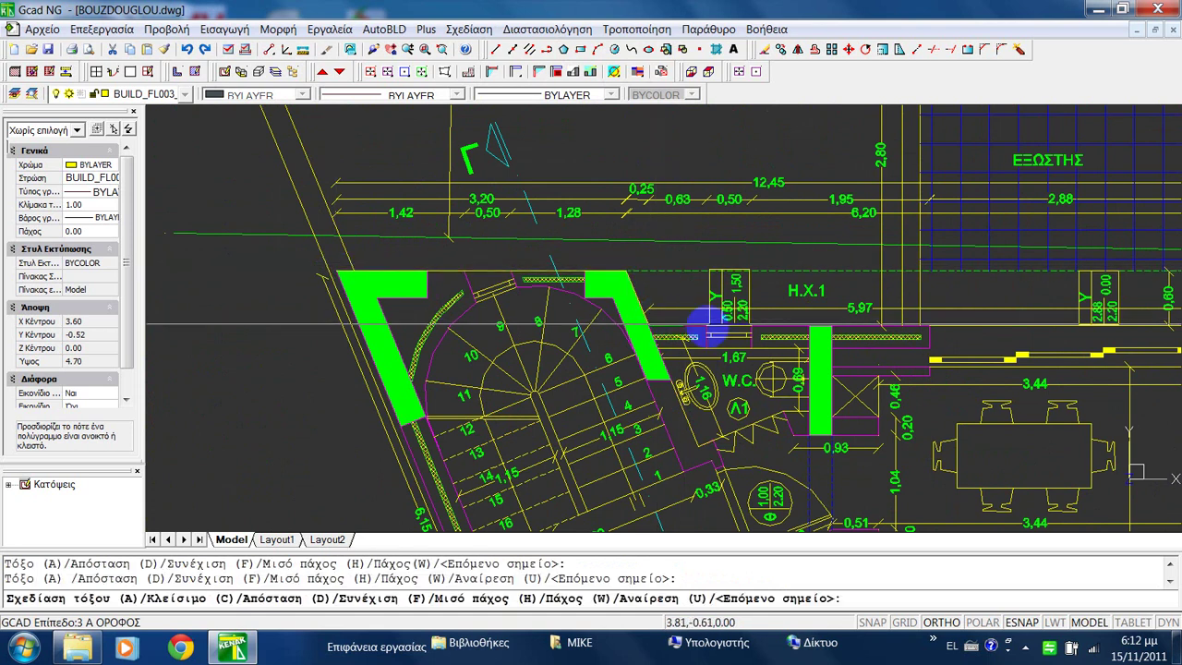
Continue the outline along the Η.Χ.1 wall face to the balcony by the dining area, and up to the balcony's outer corner.
scroll(914, 327, "up", 4)
scroll(917, 329, "up", 2)
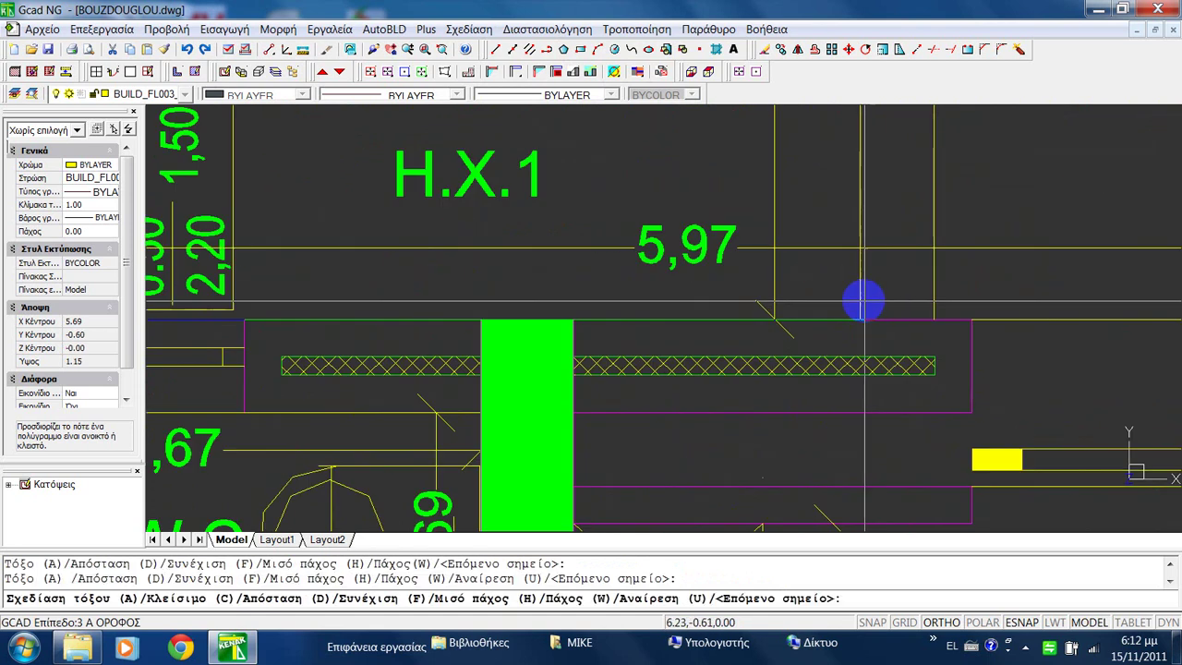
left_click(857, 306)
scroll(811, 347, "down", 5)
scroll(818, 264, "up", 5)
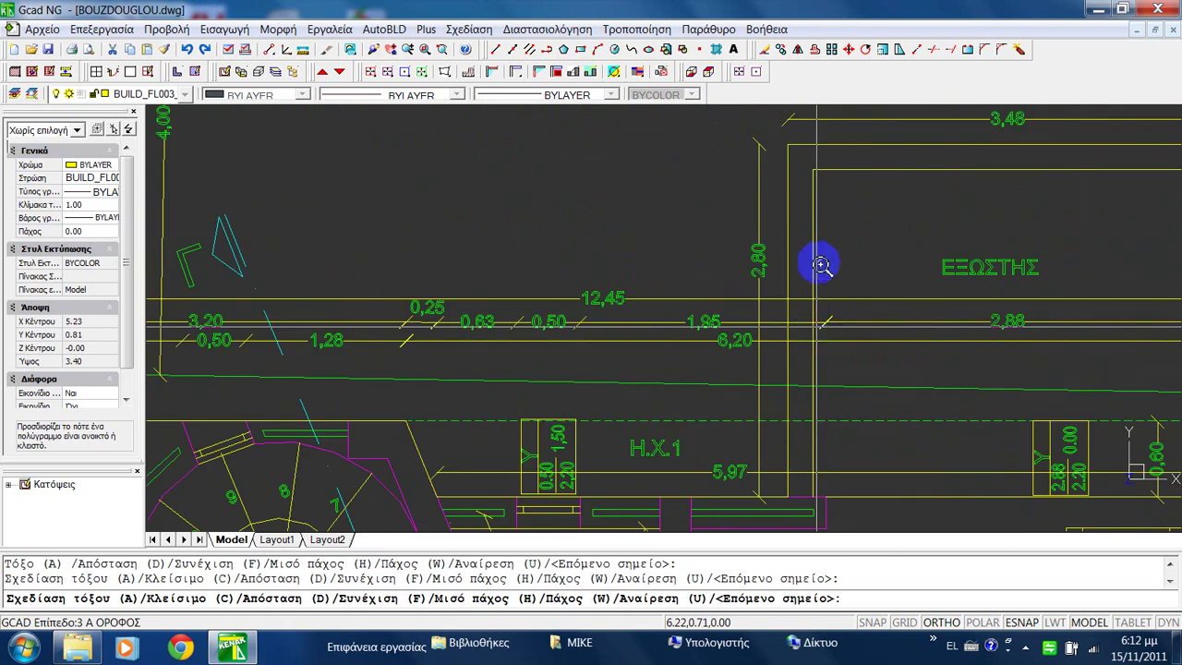
scroll(779, 134, "up", 1)
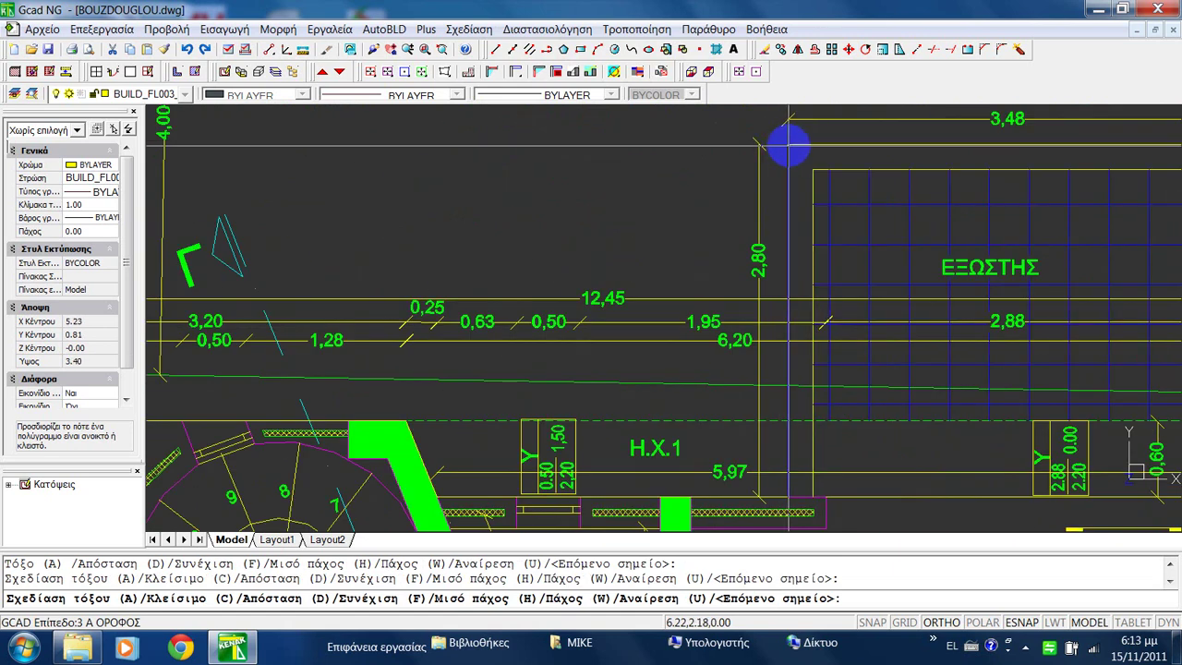
left_click(788, 144)
Trace the balcony's 3,48 outer edge and its return side, and continue along the outer face of the ΣΑΛΟΝΙ wall.
scroll(788, 144, "down", 5)
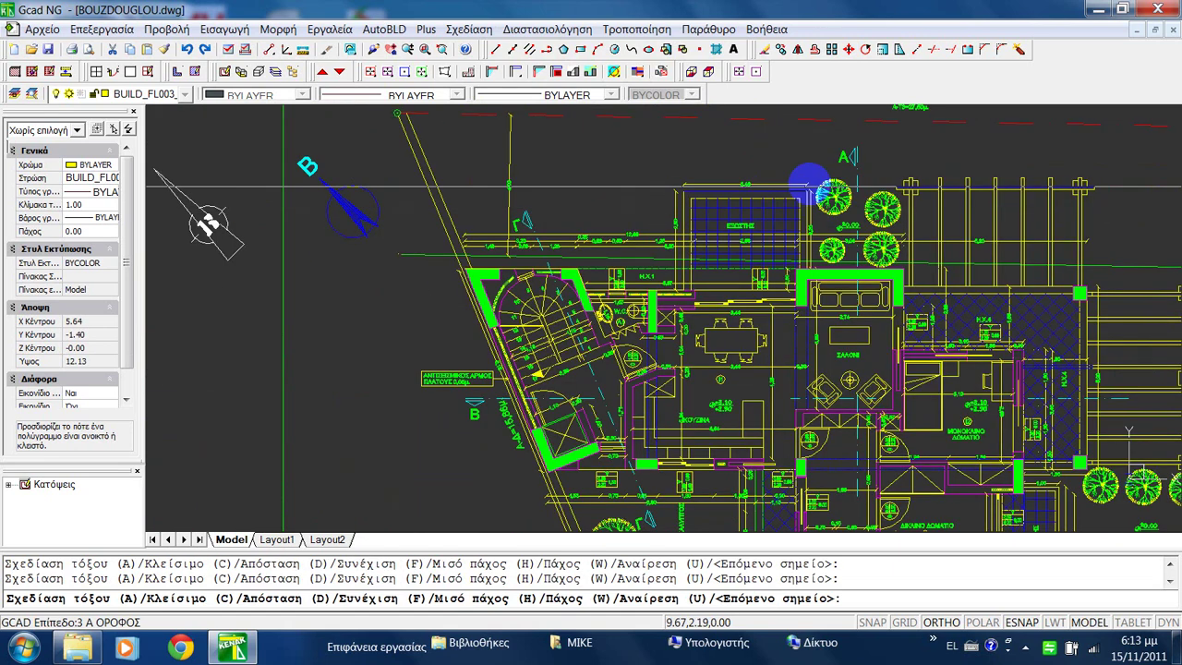
scroll(791, 216, "up", 5)
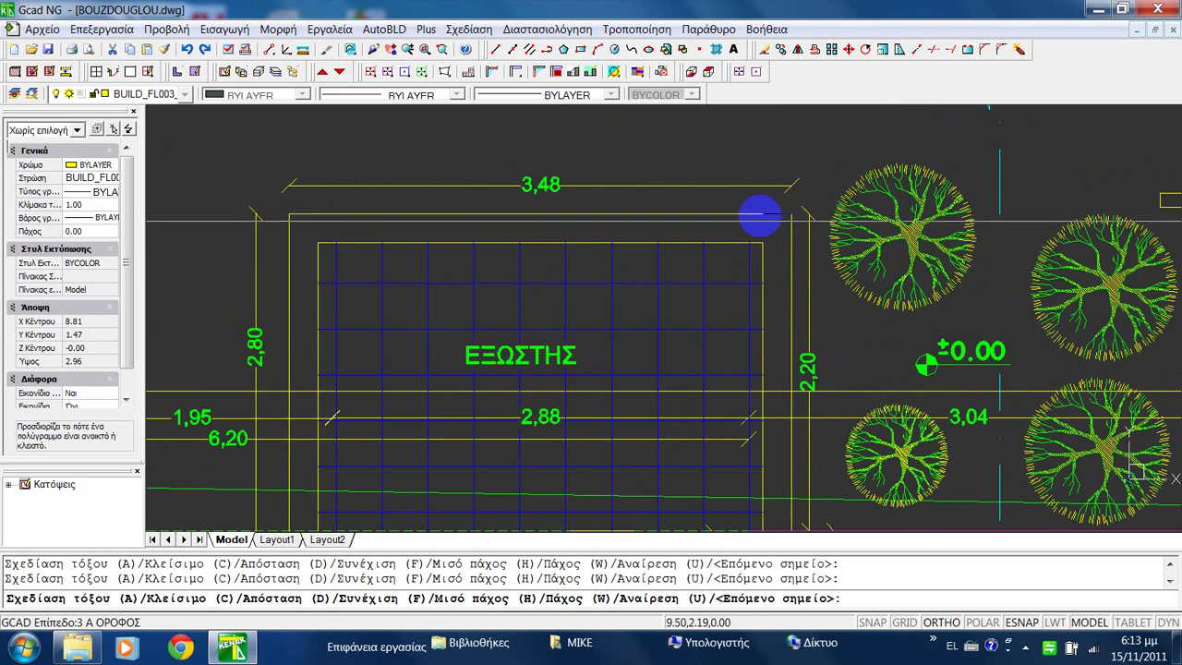
scroll(759, 217, "down", 5)
scroll(778, 277, "up", 8)
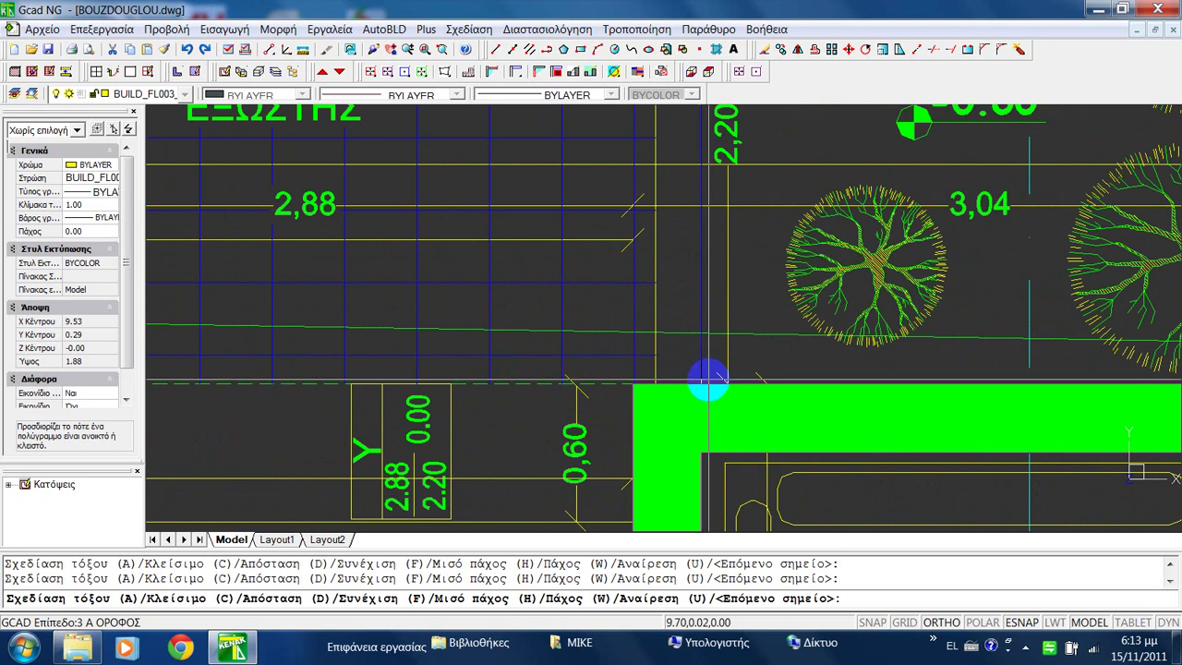
scroll(619, 277, "down", 2)
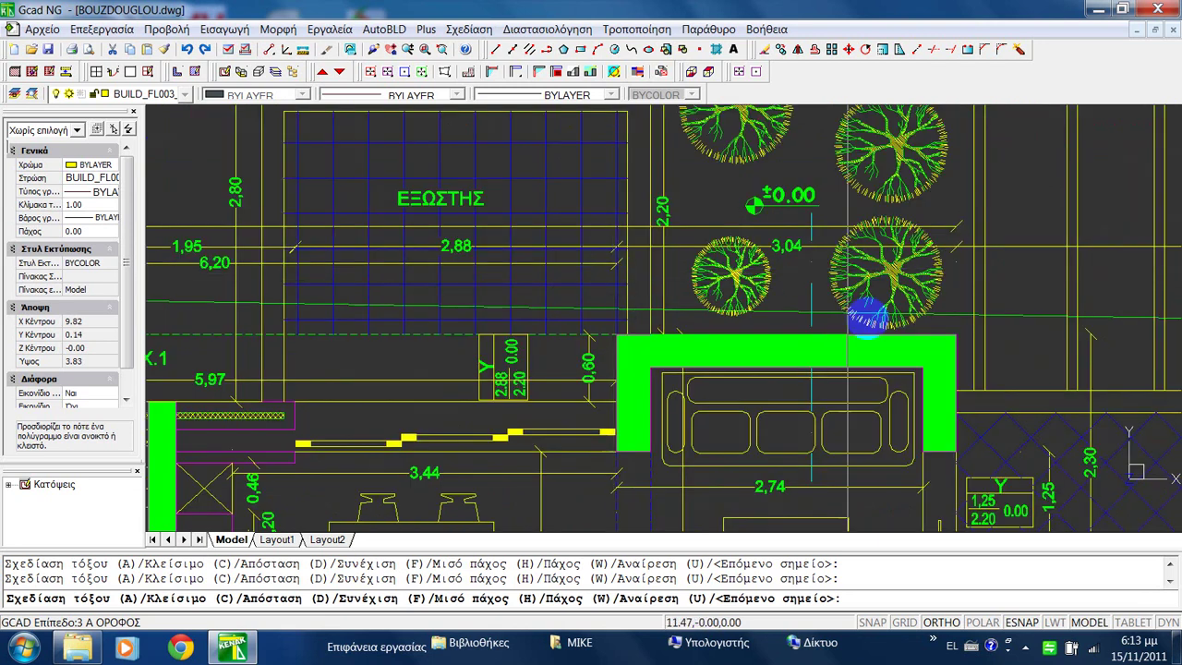
middle_click_drag(867, 318, 554, 256)
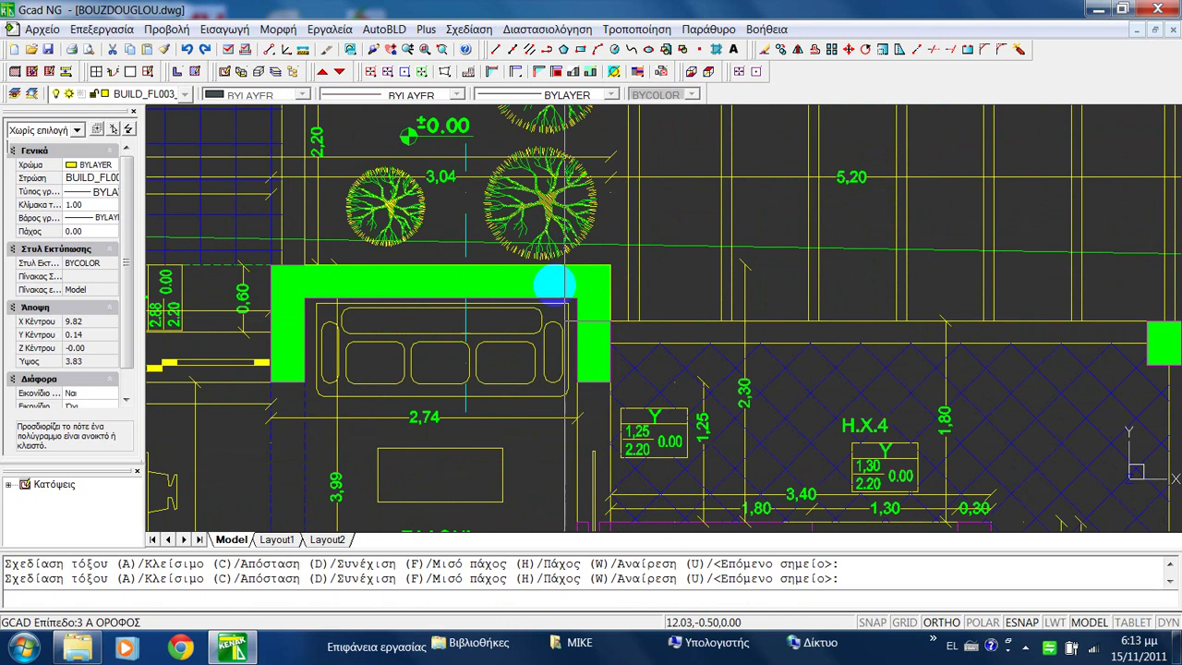
Continue the outline around Η.Χ.4, along the outer corners of its two columns, and back to the bedroom wall.
scroll(637, 185, "down", 1)
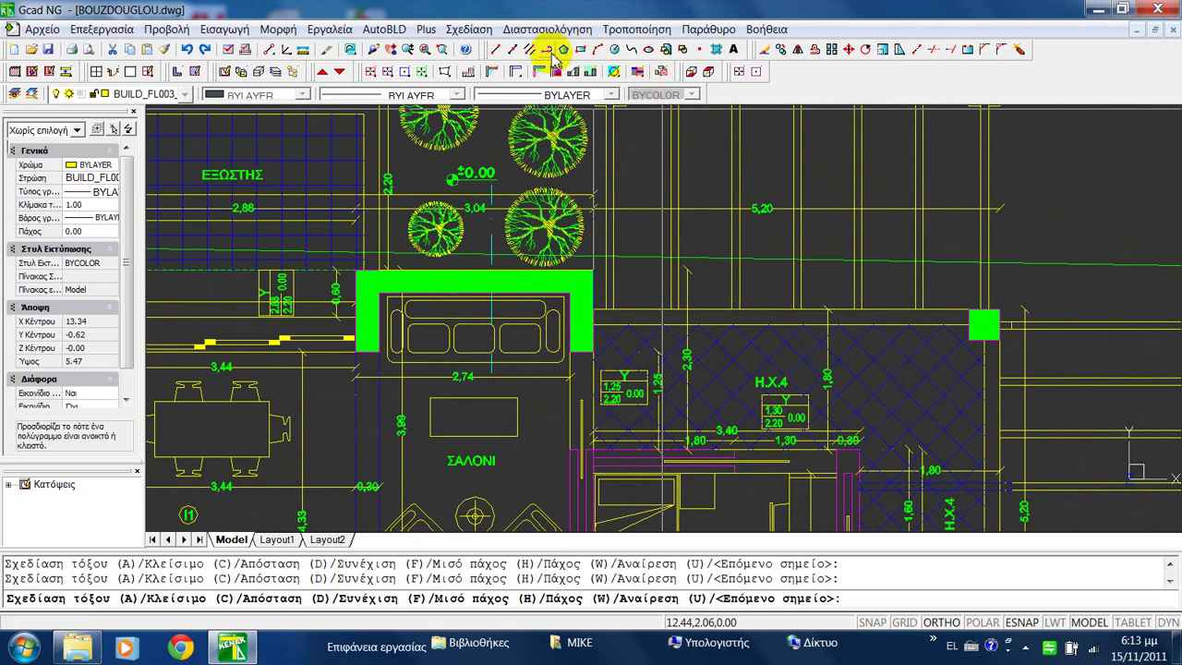
middle_click_drag(791, 365, 613, 272)
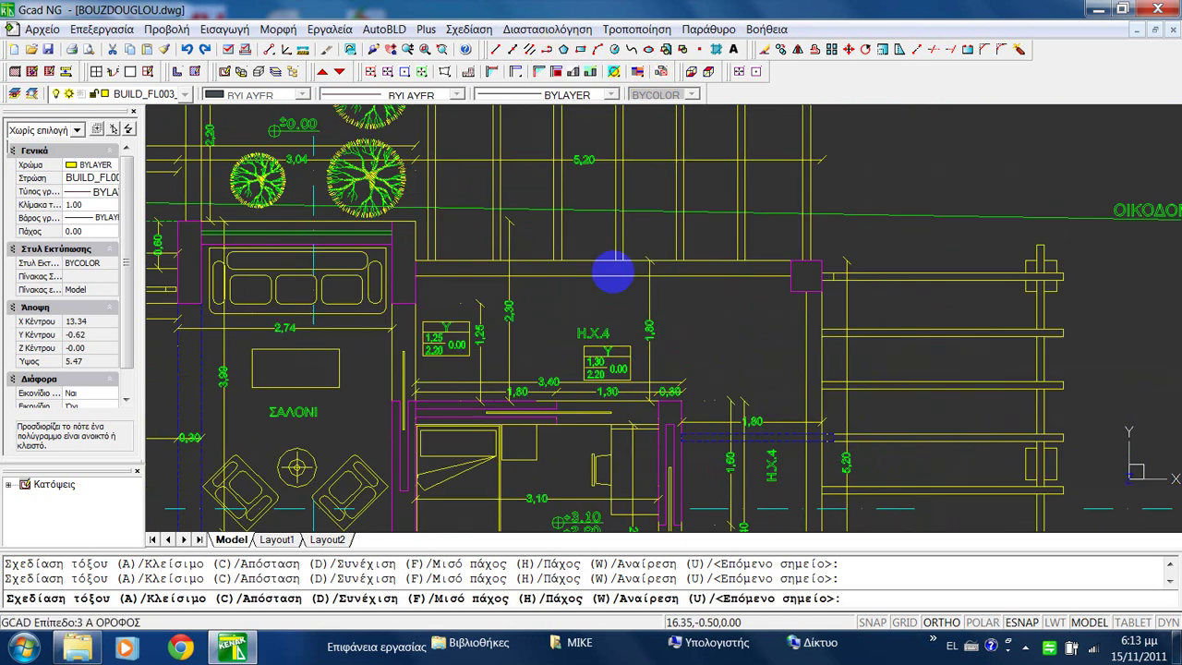
scroll(665, 232, "up", 3)
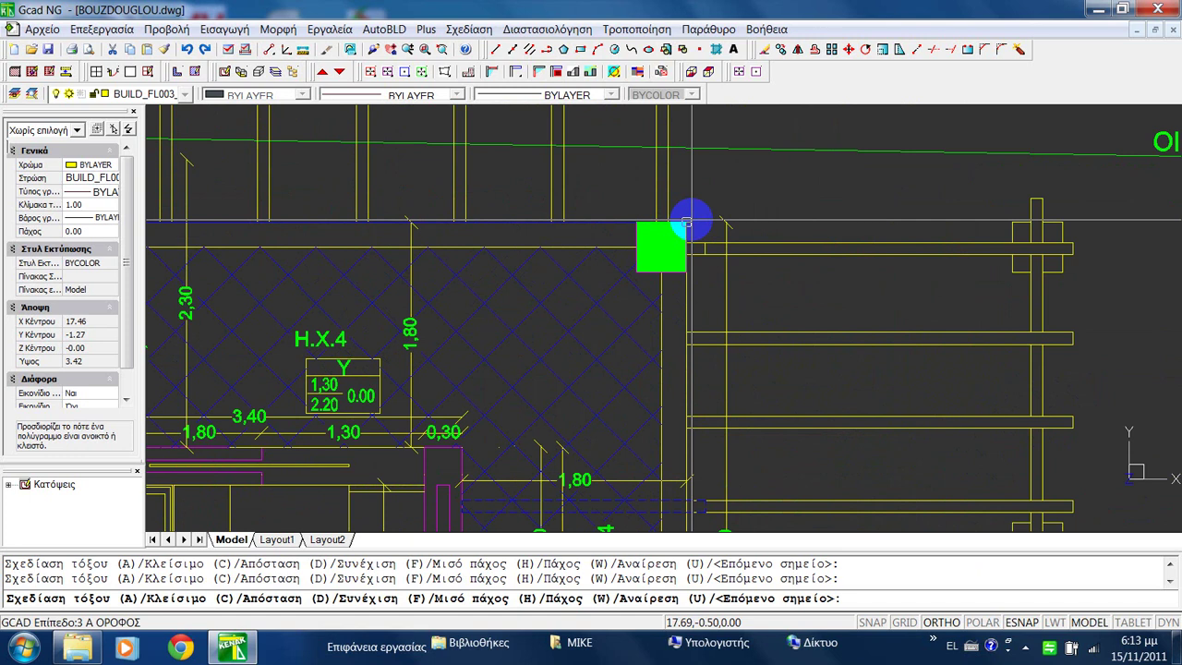
scroll(687, 223, "down", 5)
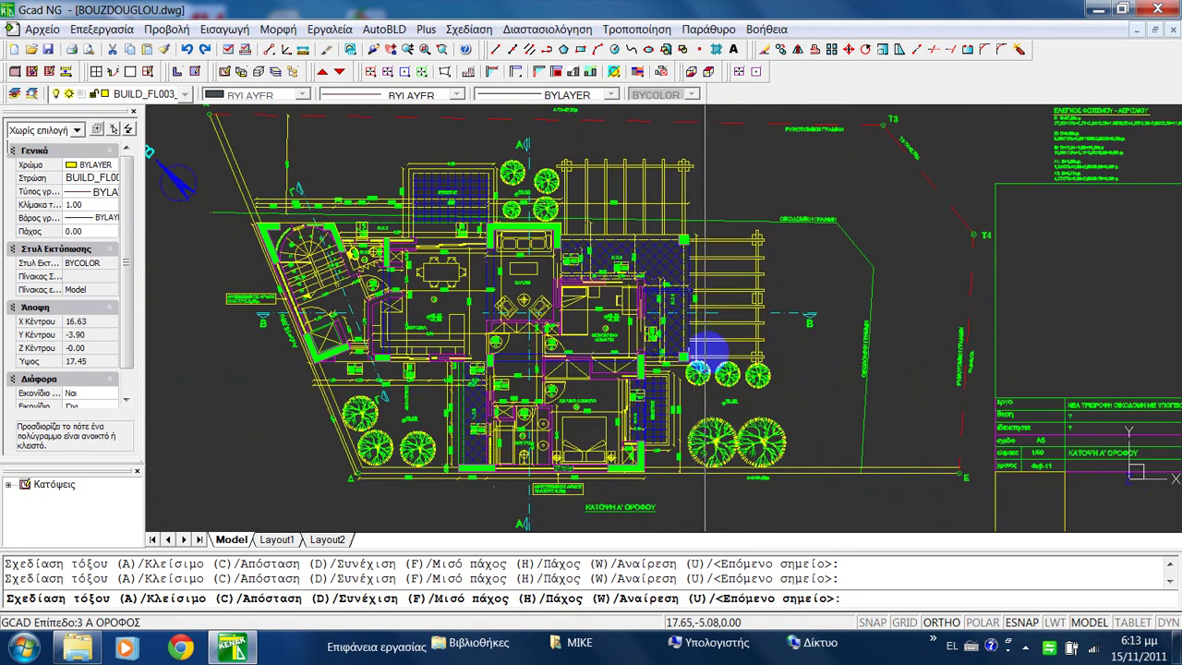
scroll(704, 349, "up", 7)
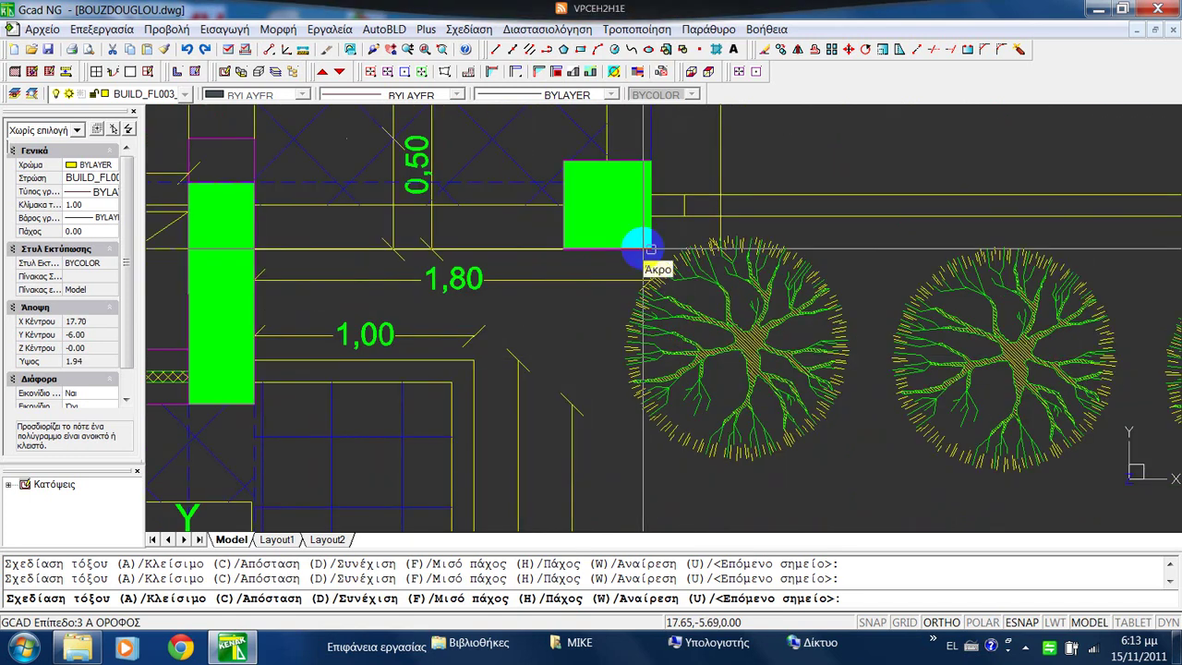
left_click(255, 248)
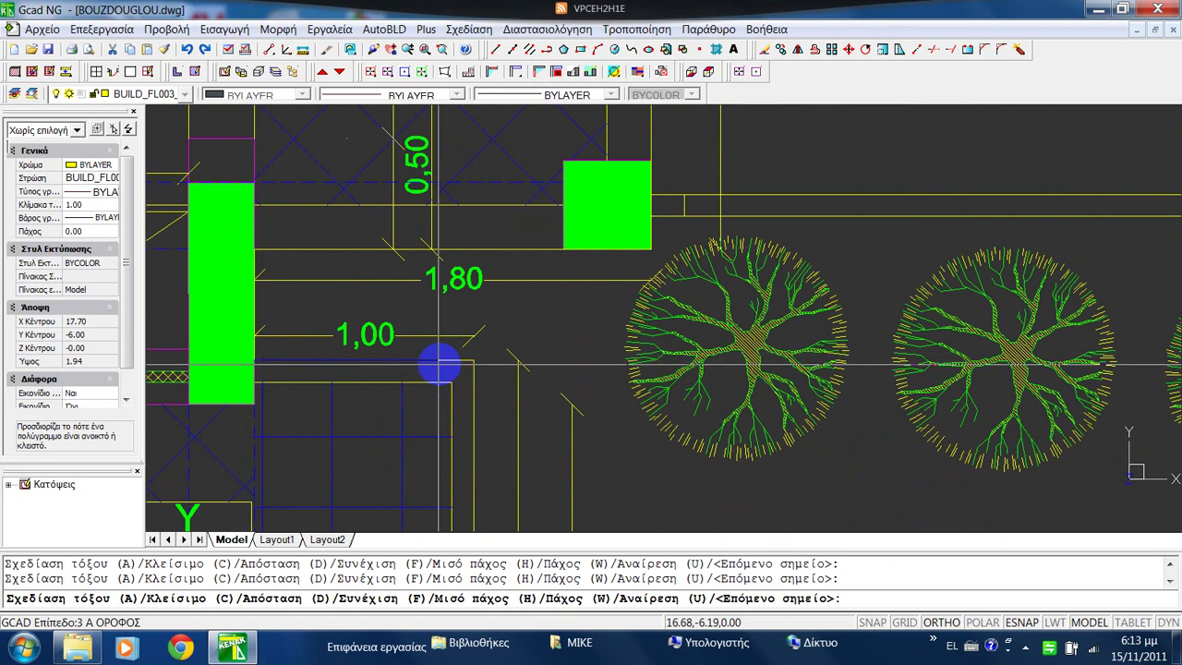
Trace the 1,00 m deep balcony beside Η.Χ.2 and continue down to the outer corner of the ΔΙΚΛΙΝΟ ΔΩΜΑΤΙΟ column.
scroll(472, 361, "down", 10)
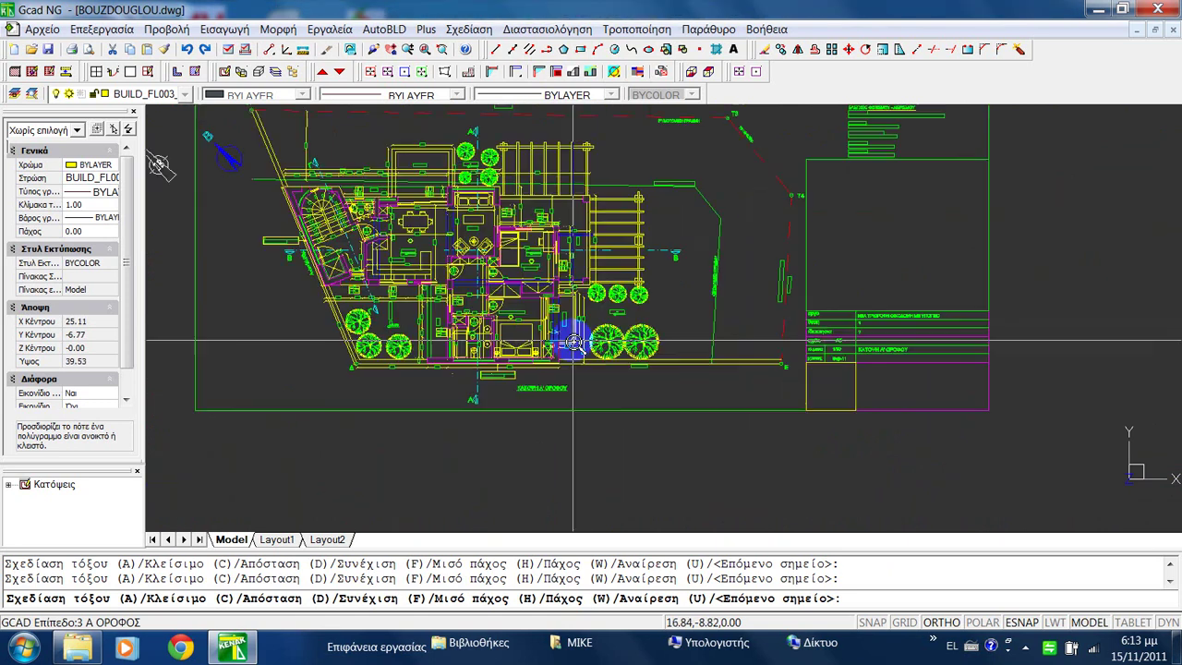
scroll(573, 343, "up", 9)
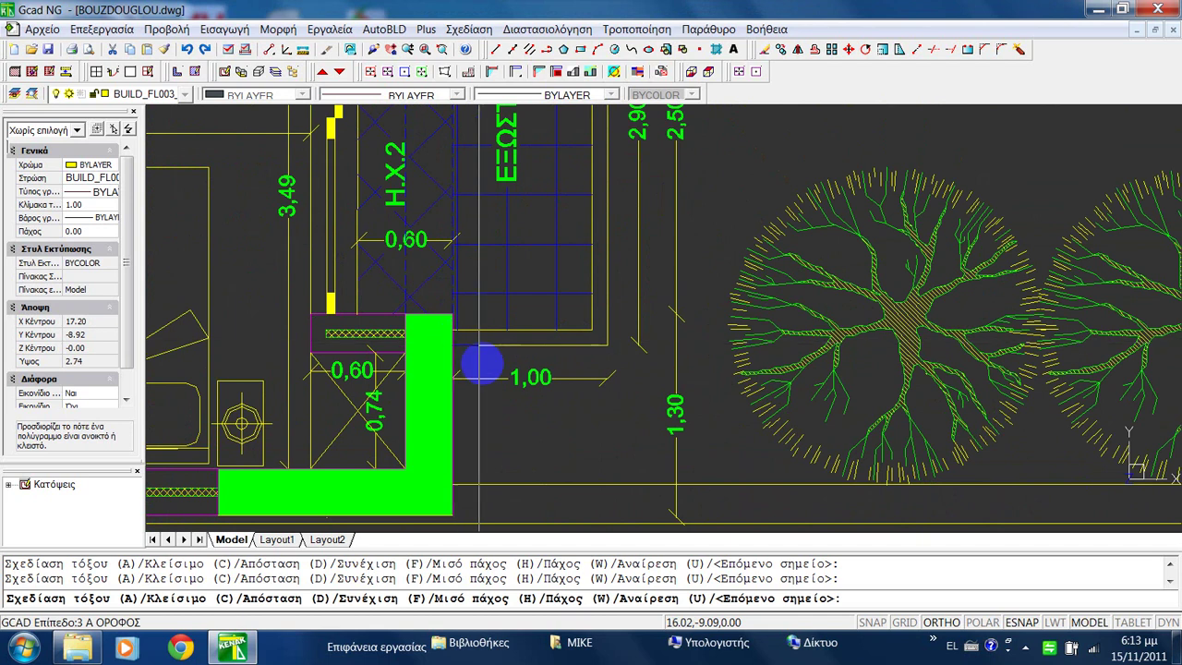
mouse_move(480, 367)
middle_mouse_down()
mouse_move(765, 264)
mouse_move(765, 338)
middle_mouse_up()
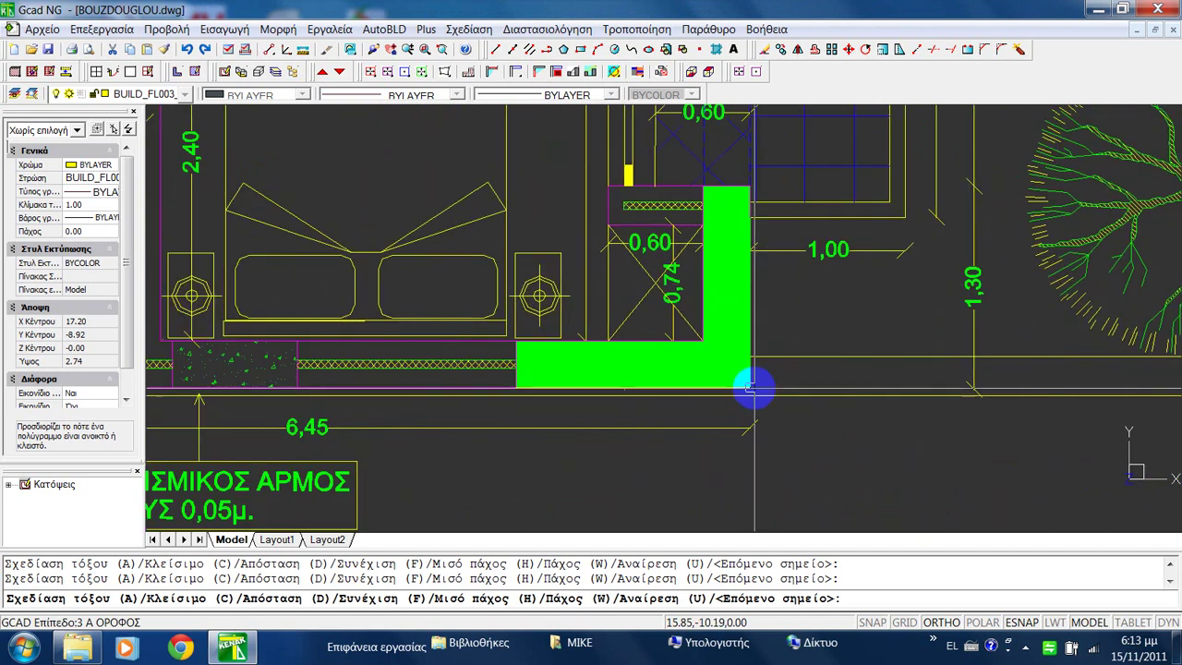
Run the outline along the bedroom and bathroom's outer edge to the far column, and up beside Η.Χ.3 to the kitchen's wall line.
scroll(749, 389, "down", 3)
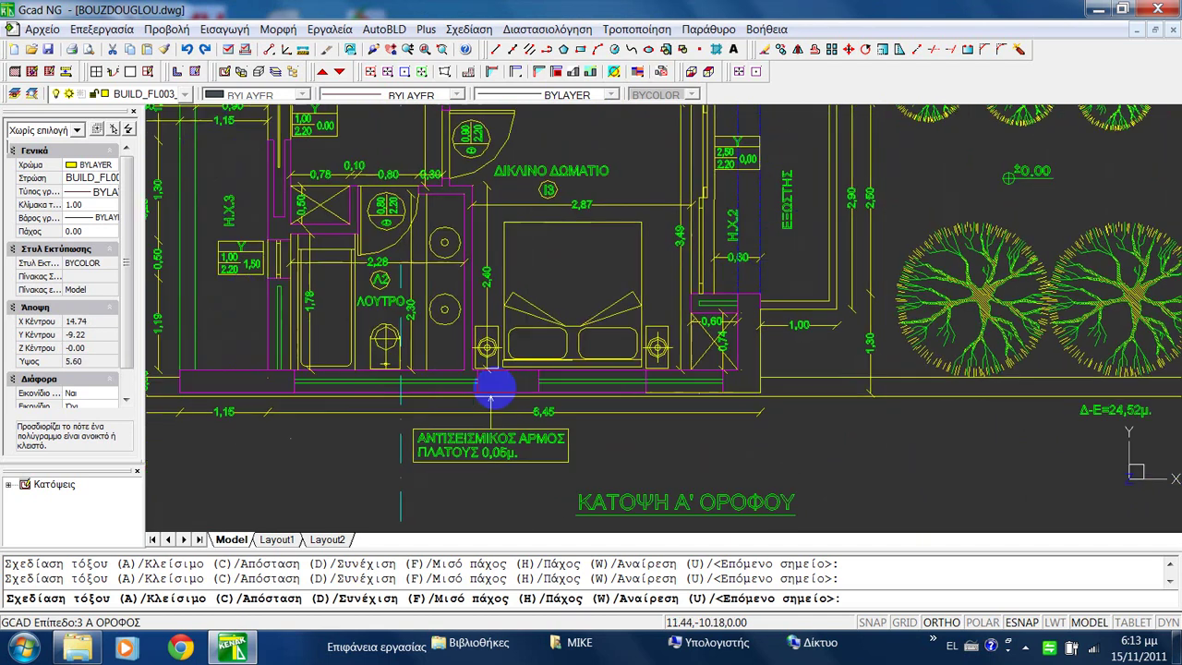
middle_click_drag(247, 401, 541, 396)
scroll(541, 396, "up", 4)
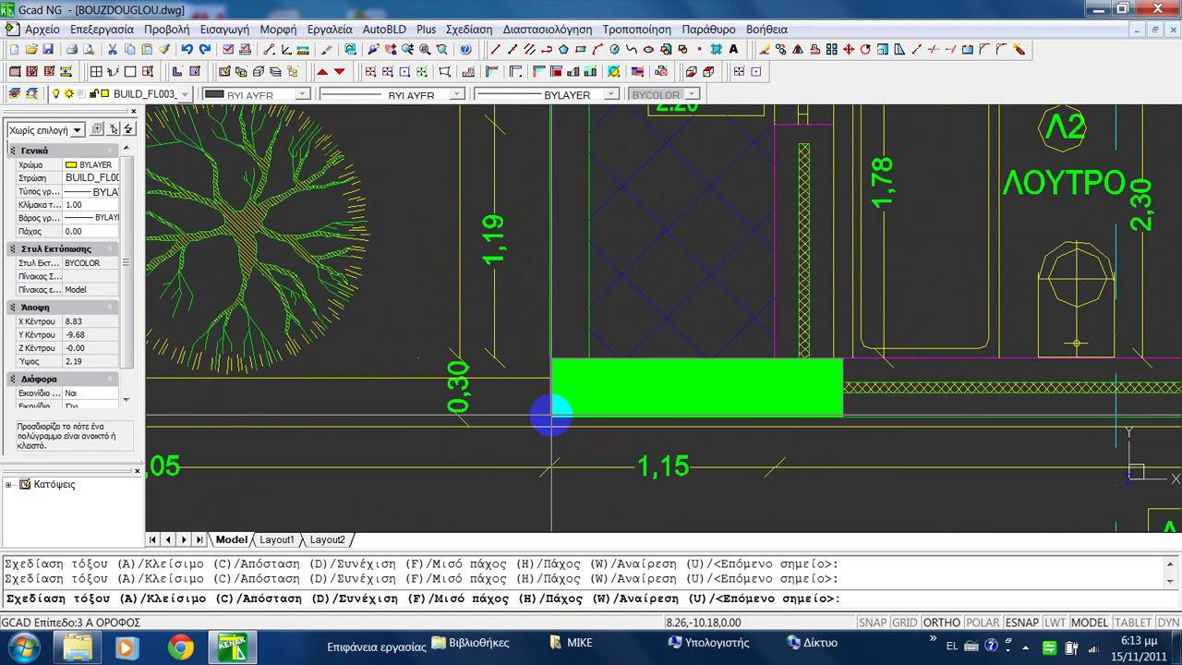
scroll(551, 415, "down", 5)
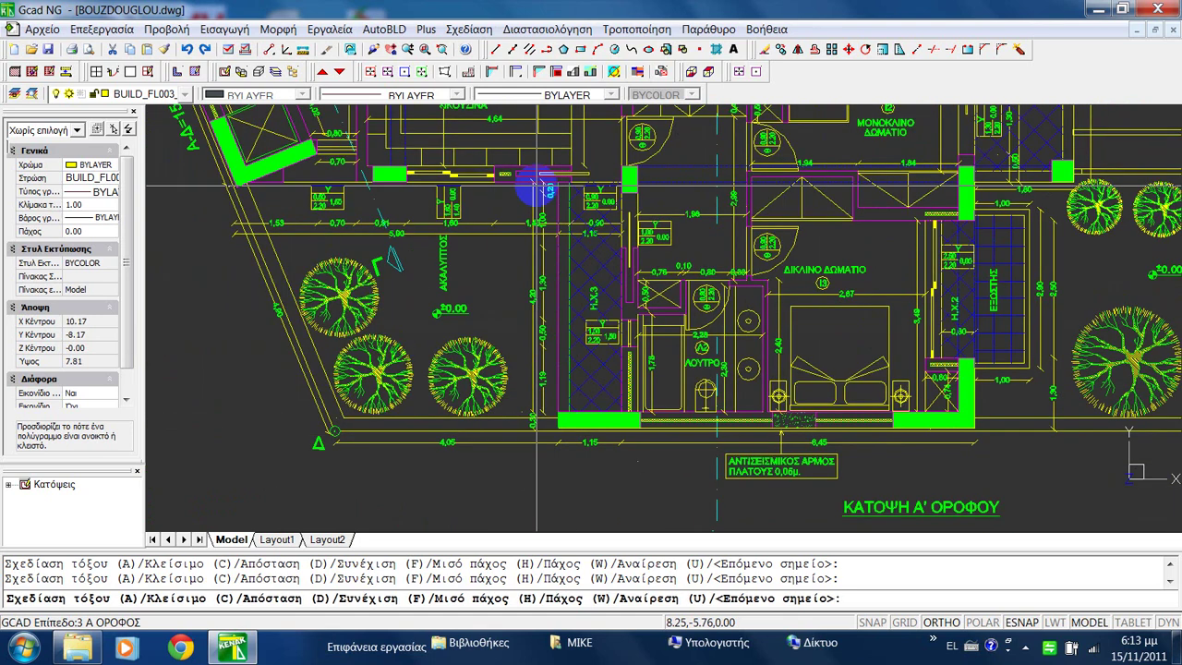
scroll(540, 188, "up", 4)
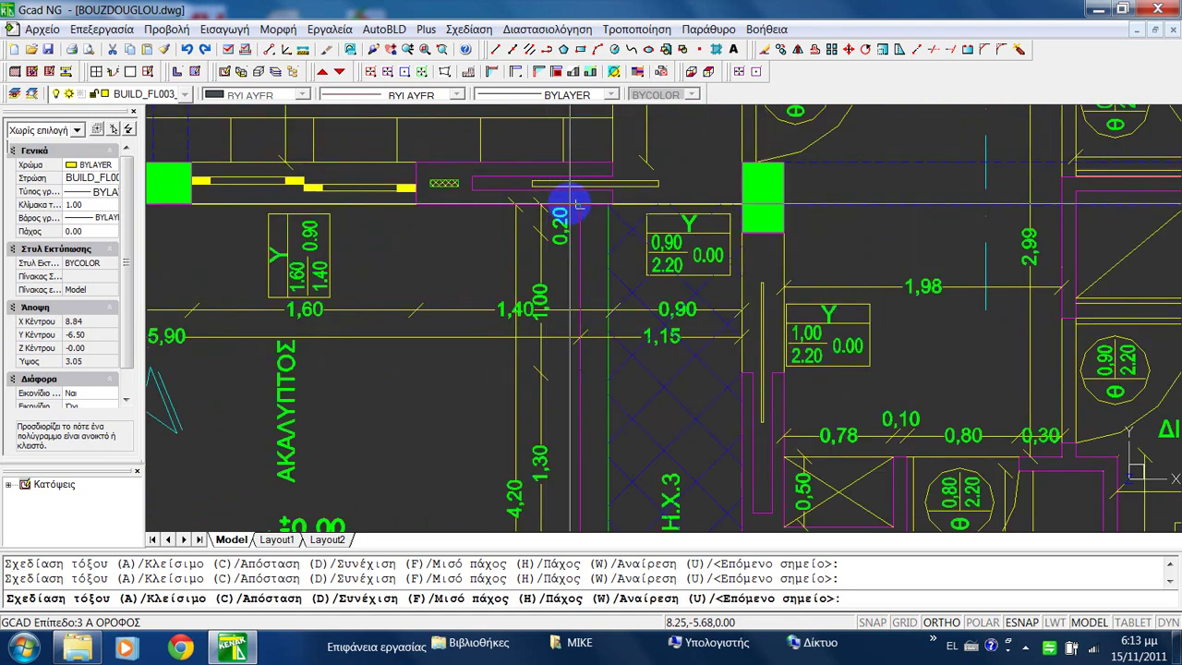
Continue the outline along the kitchen's outer wall line to the outer corner of the angled column beside the lift shaft.
scroll(572, 203, "down", 4)
scroll(641, 272, "up", 5)
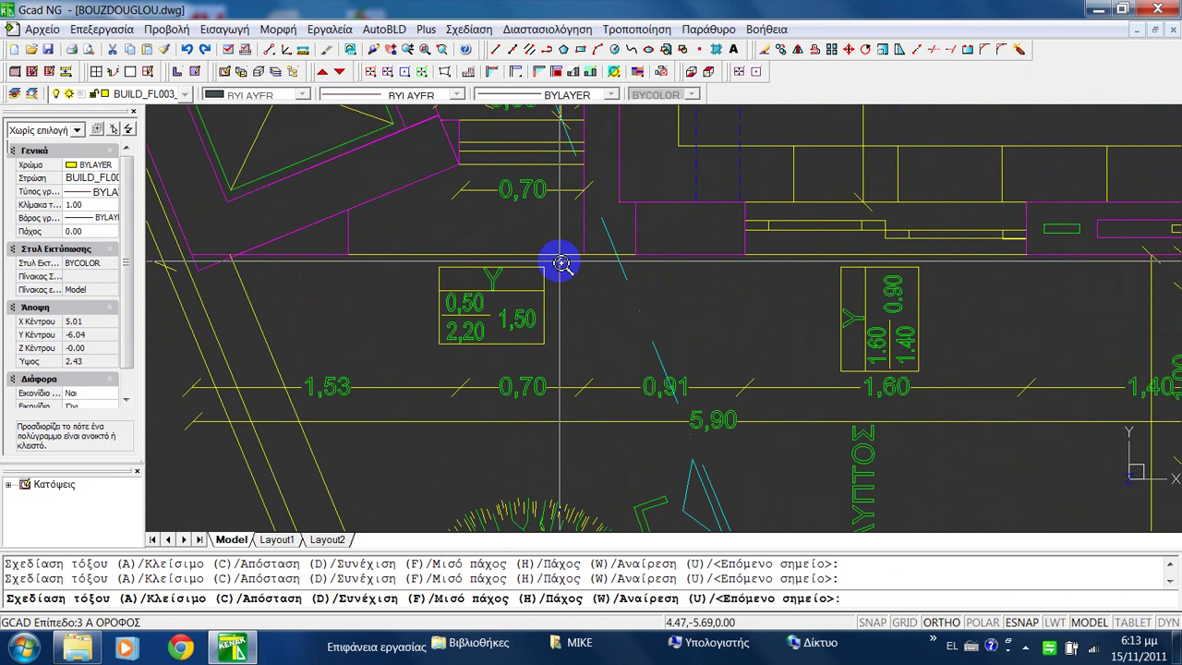
scroll(620, 277, "down", 4)
scroll(607, 268, "up", 2)
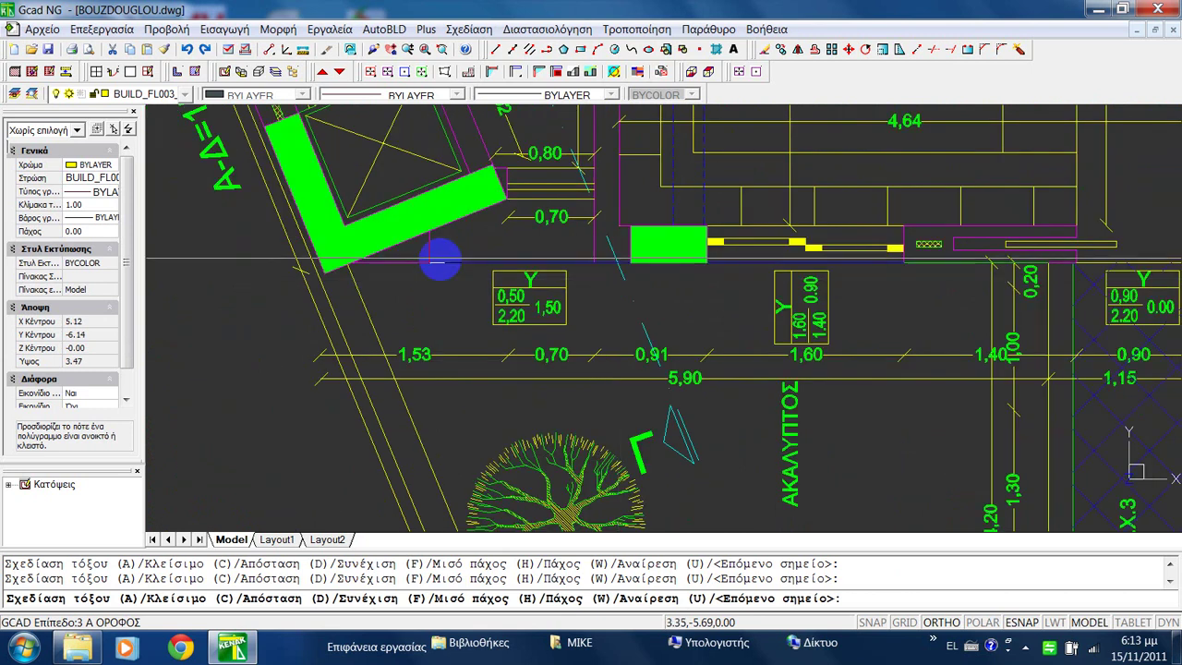
middle_click_drag(439, 260, 607, 290)
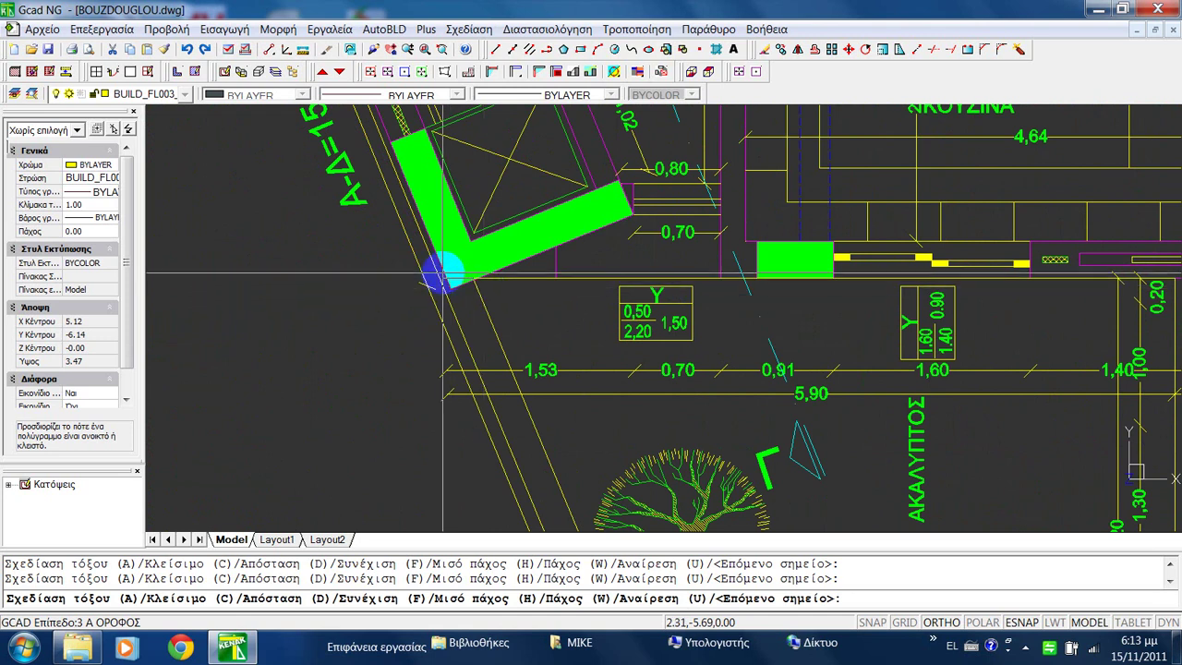
Try to close the outline back to the stairwell column's outer corner and end the polyline.
scroll(486, 300, "down", 2)
middle_click_drag(396, 219, 691, 416)
scroll(688, 396, "up", 3)
mouse_move(543, 124)
middle_mouse_down()
mouse_move(561, 290)
mouse_move(629, 446)
middle_mouse_up()
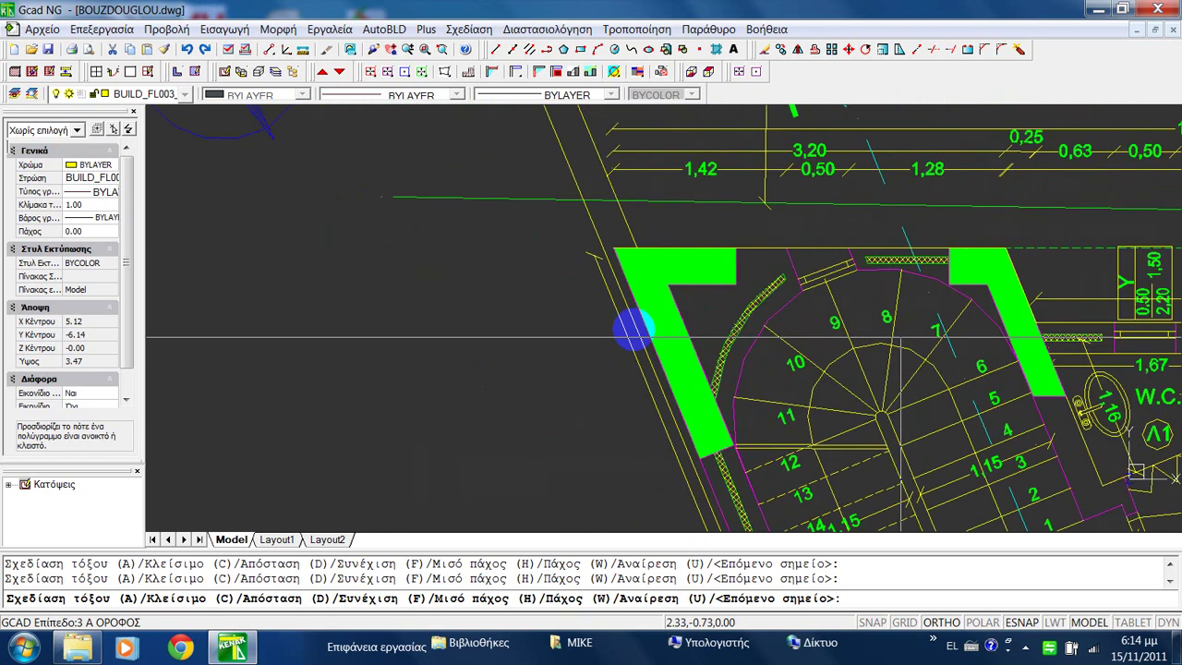
type("Y")
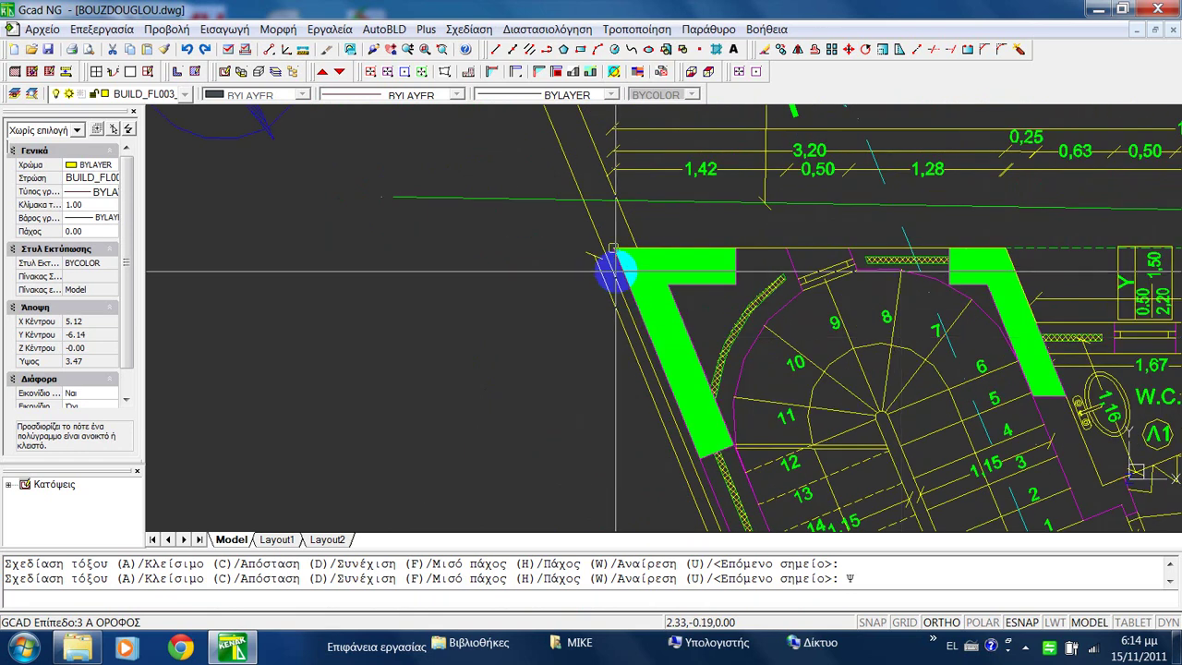
key("Return")
scroll(607, 271, "down", 1)
Select the traced outline polyline and set its Κλειστό property to Ναι.
left_click(637, 277)
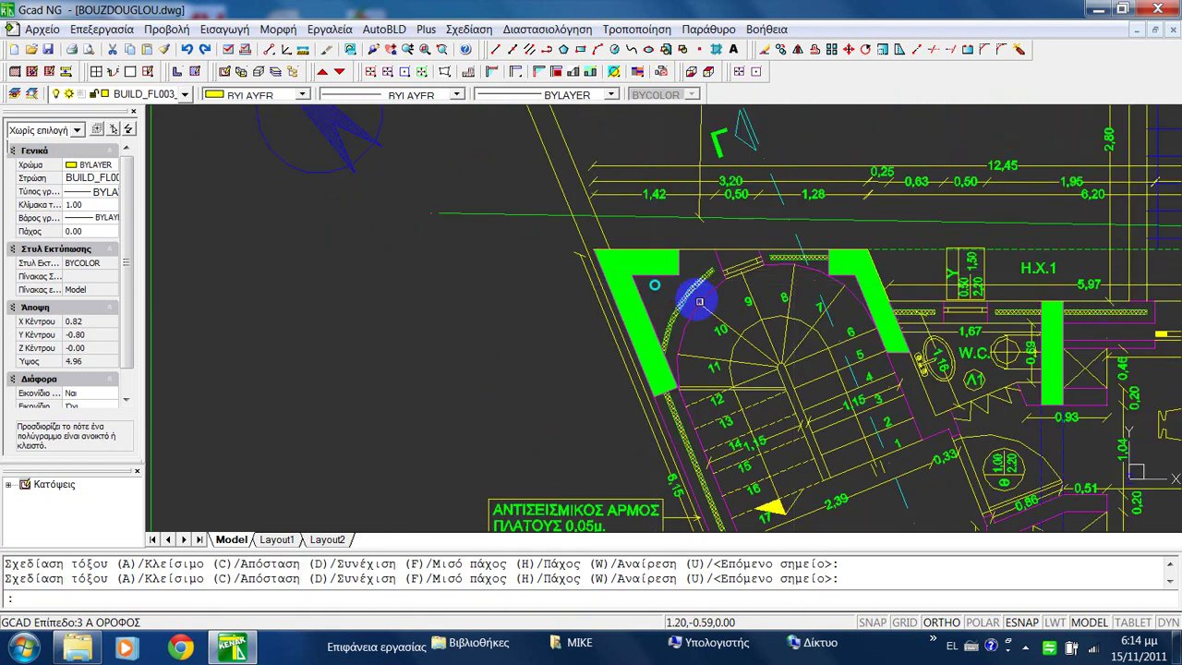
key("Return")
left_click(731, 251)
scroll(711, 258, "down", 3)
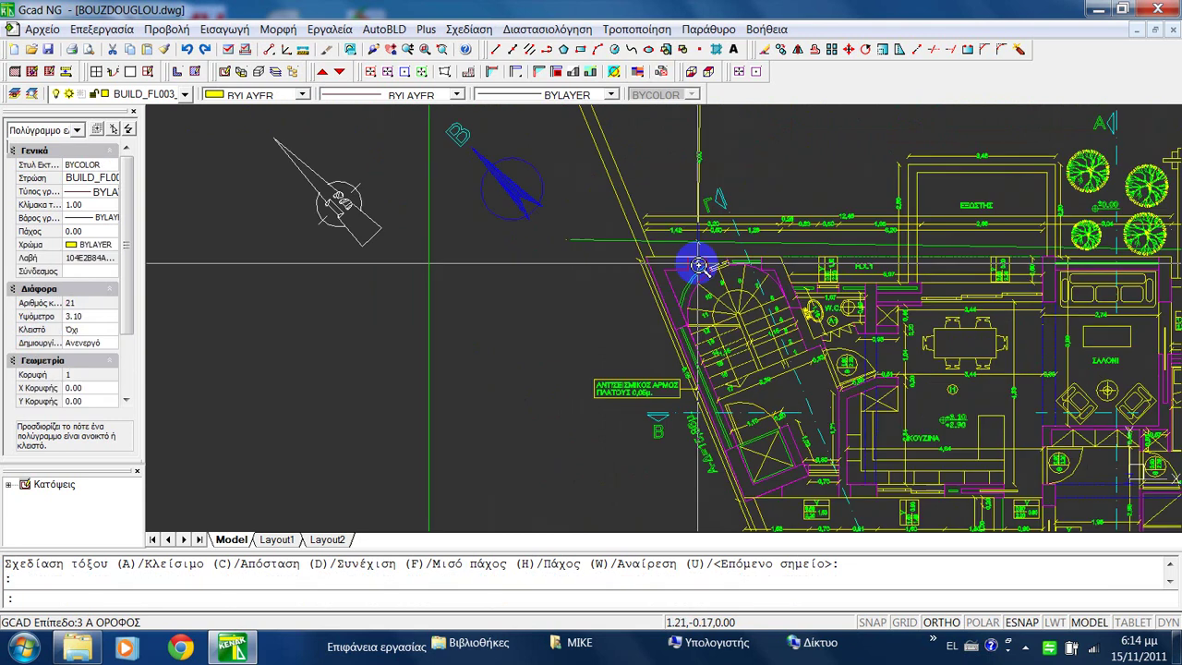
middle_click_drag(783, 425, 702, 305)
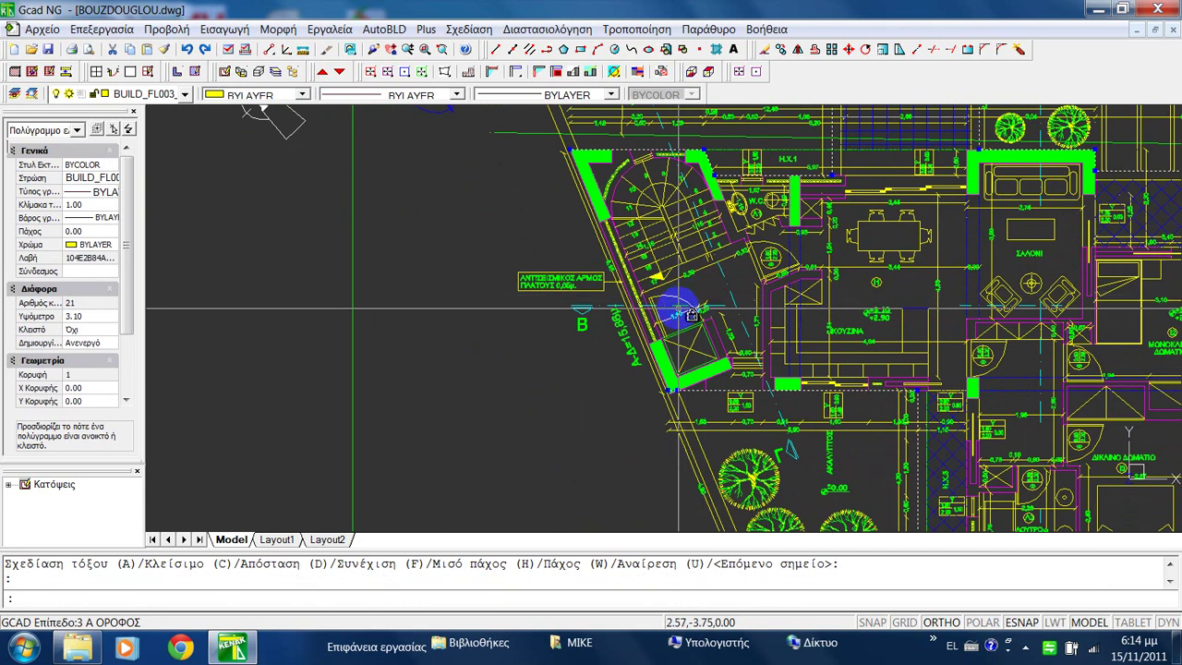
left_click(103, 331)
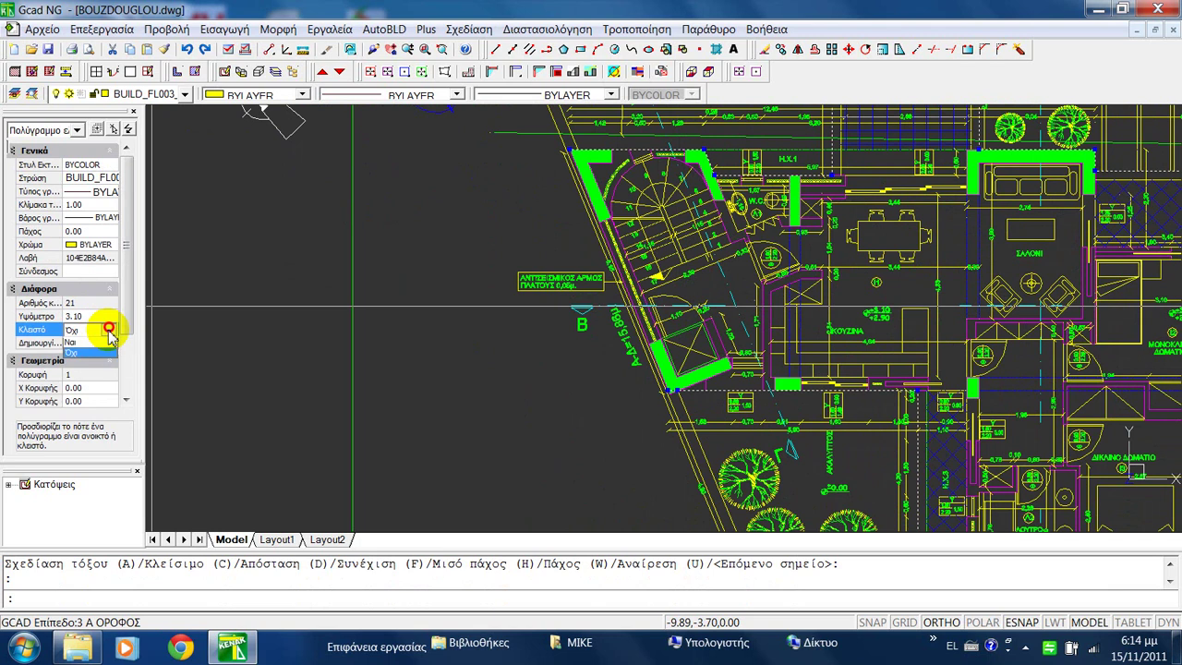
left_click(96, 342)
key("Escape")
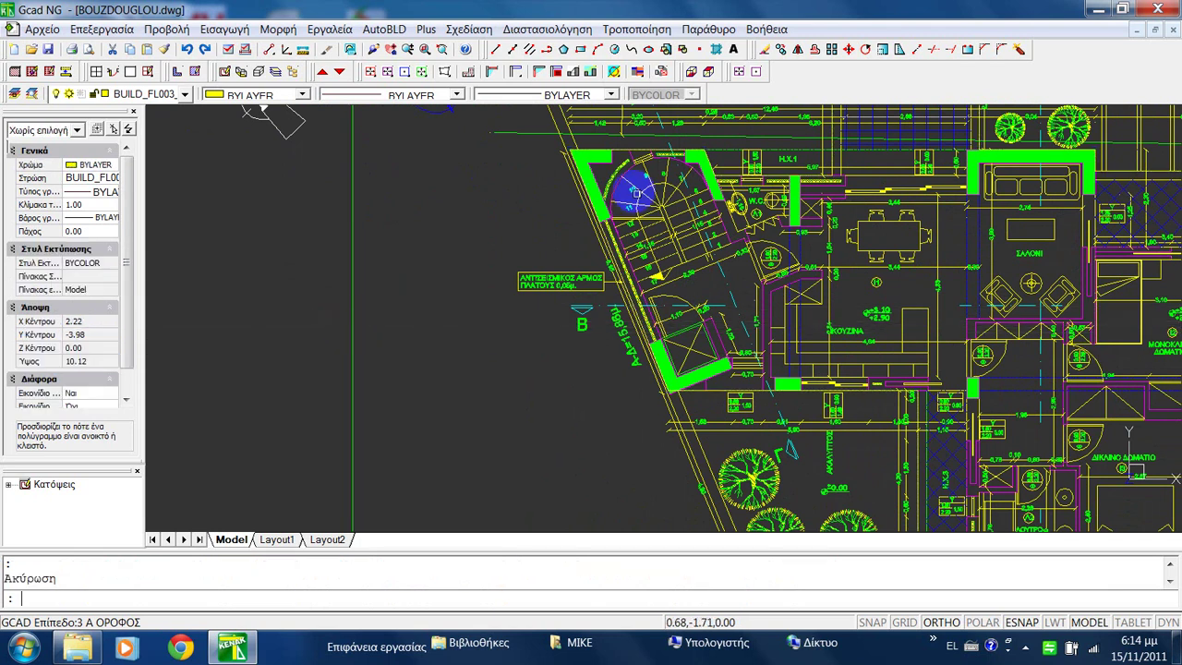
Set the outline polyline's colour to Κυανό and select it again to check its full perimeter.
left_click(600, 216)
scroll(469, 258, "down", 4)
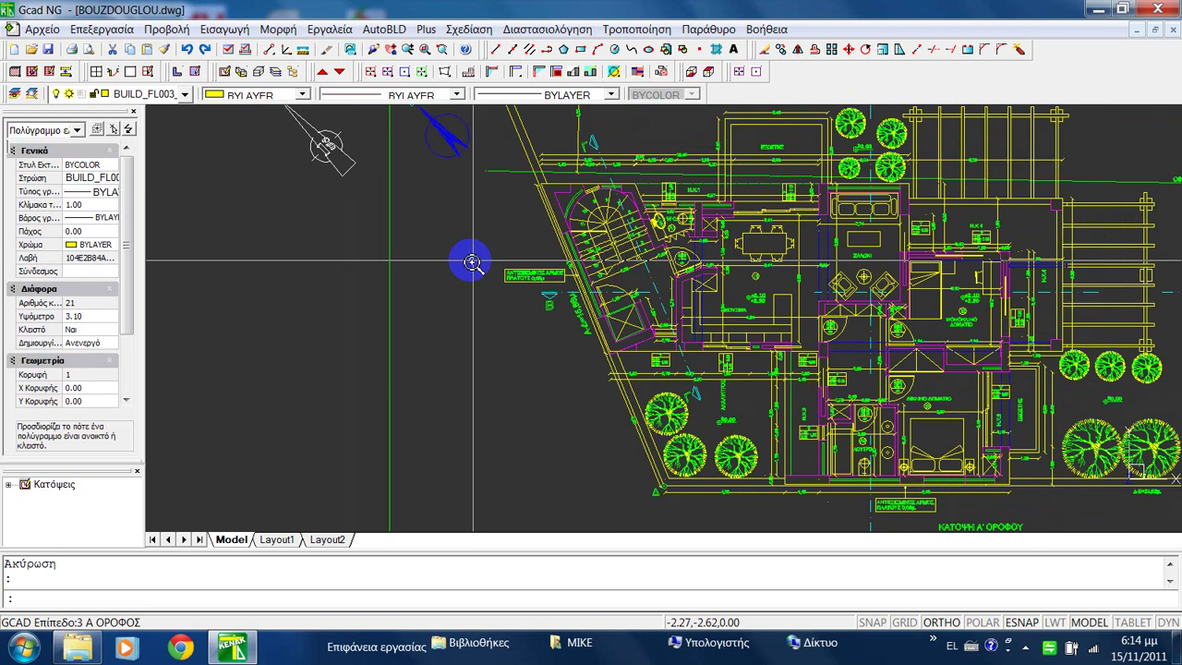
scroll(502, 264, "up", 2)
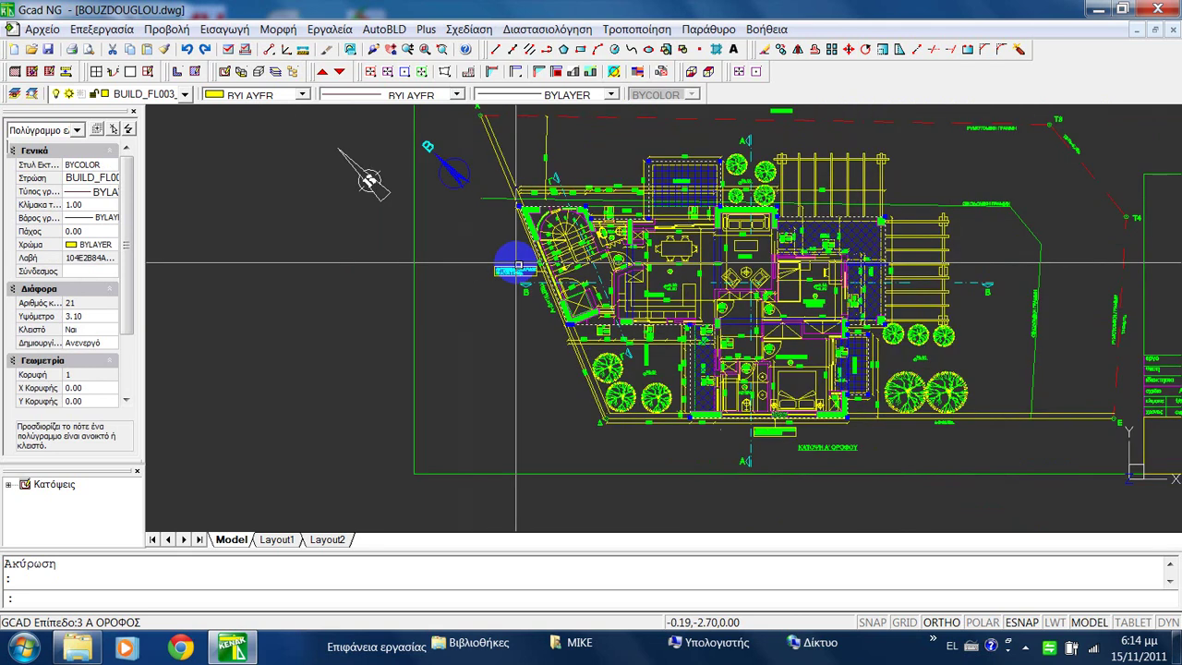
left_click(257, 94)
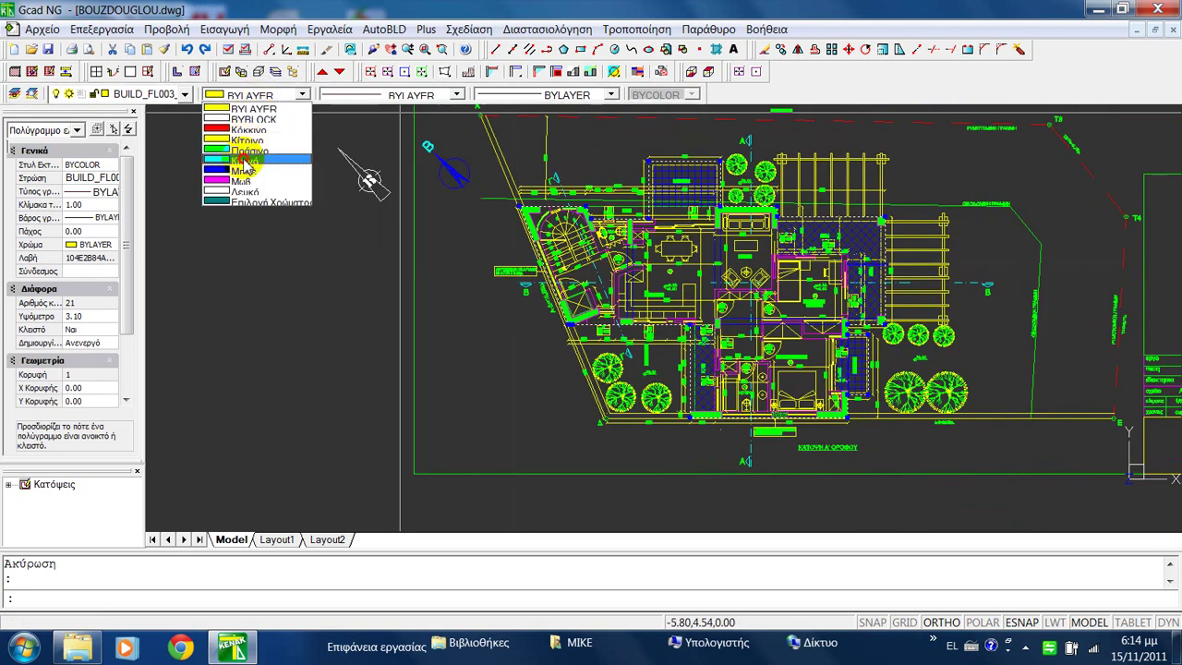
left_click(247, 151)
key("Escape")
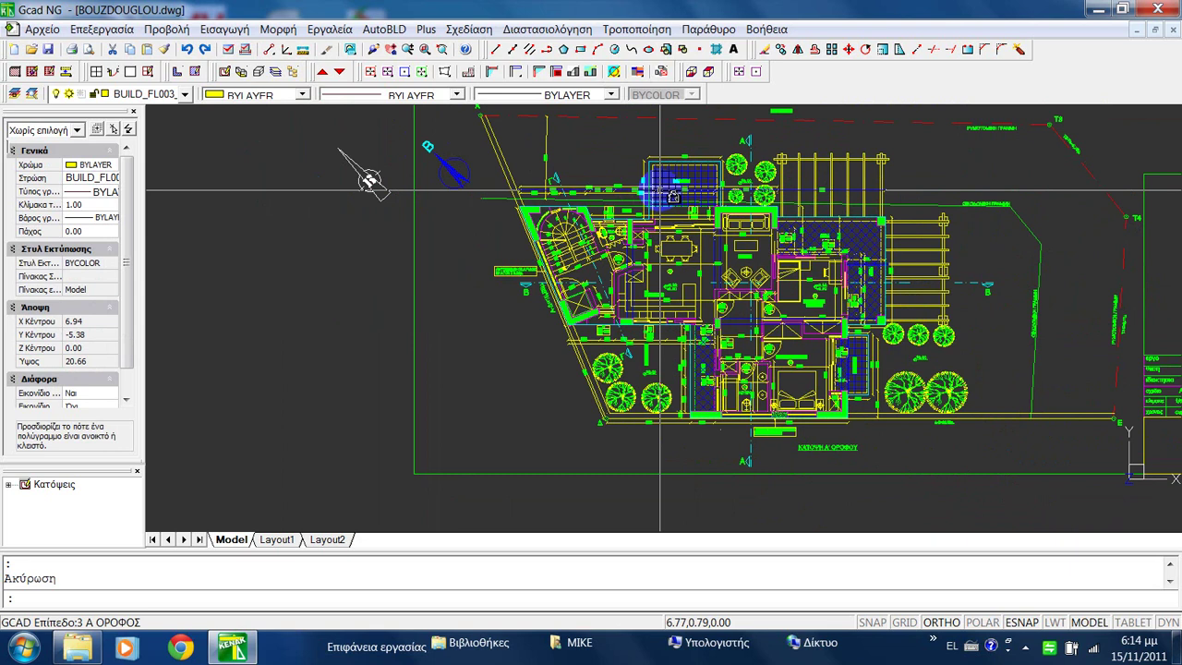
scroll(647, 212, "up", 3)
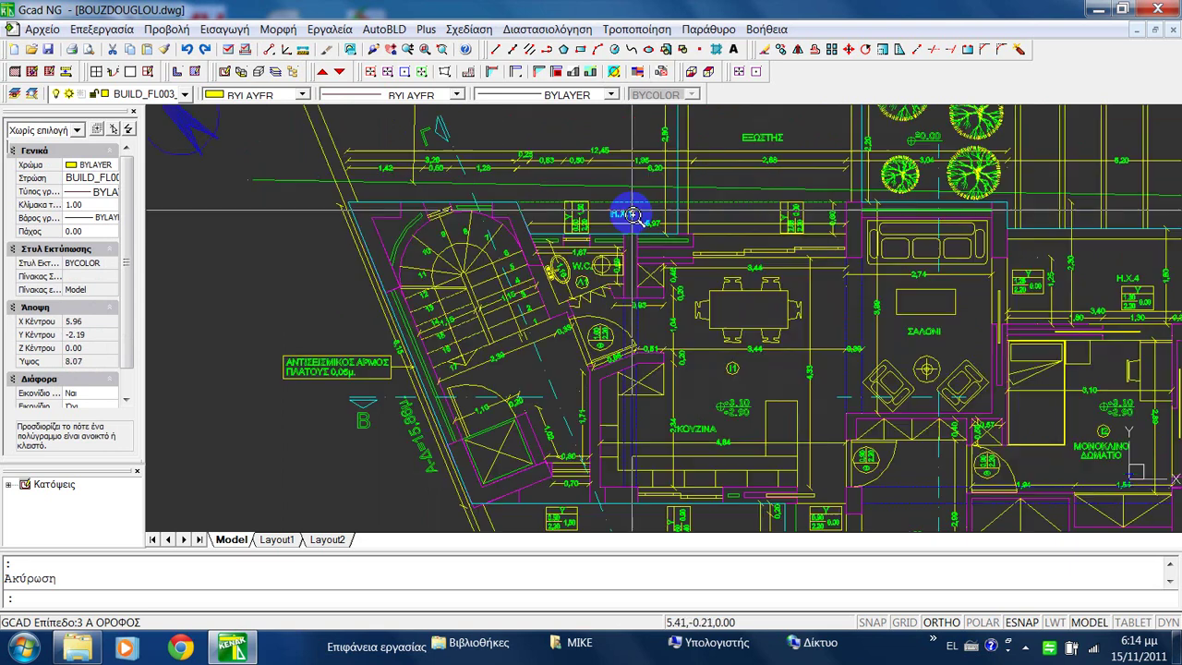
left_click(624, 223)
scroll(569, 238, "down", 1)
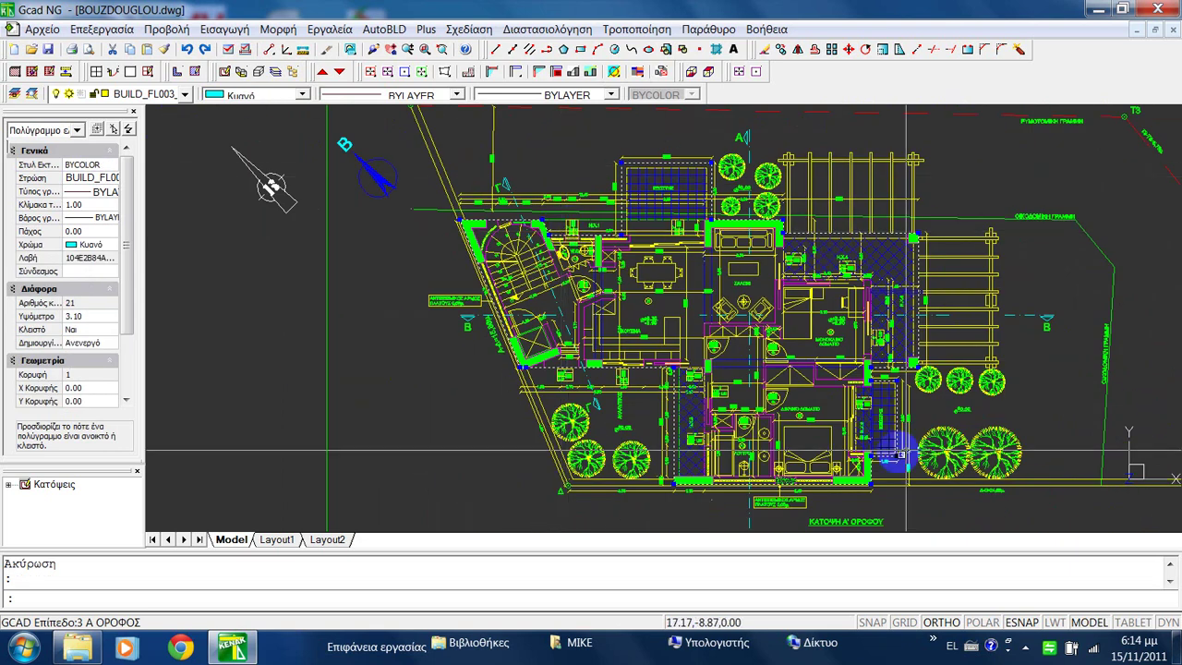
key("Escape")
Hide the underlying architectural plan in the layer management and copy the outline polyline to building level 2.
left_click(275, 74)
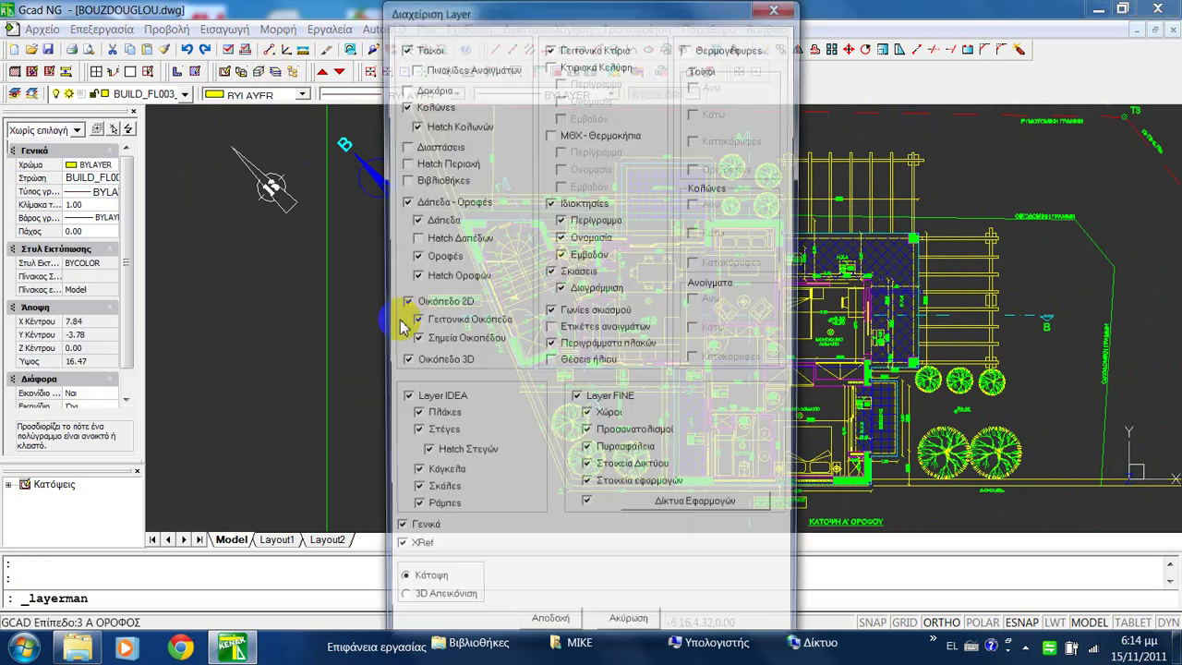
left_click(560, 624)
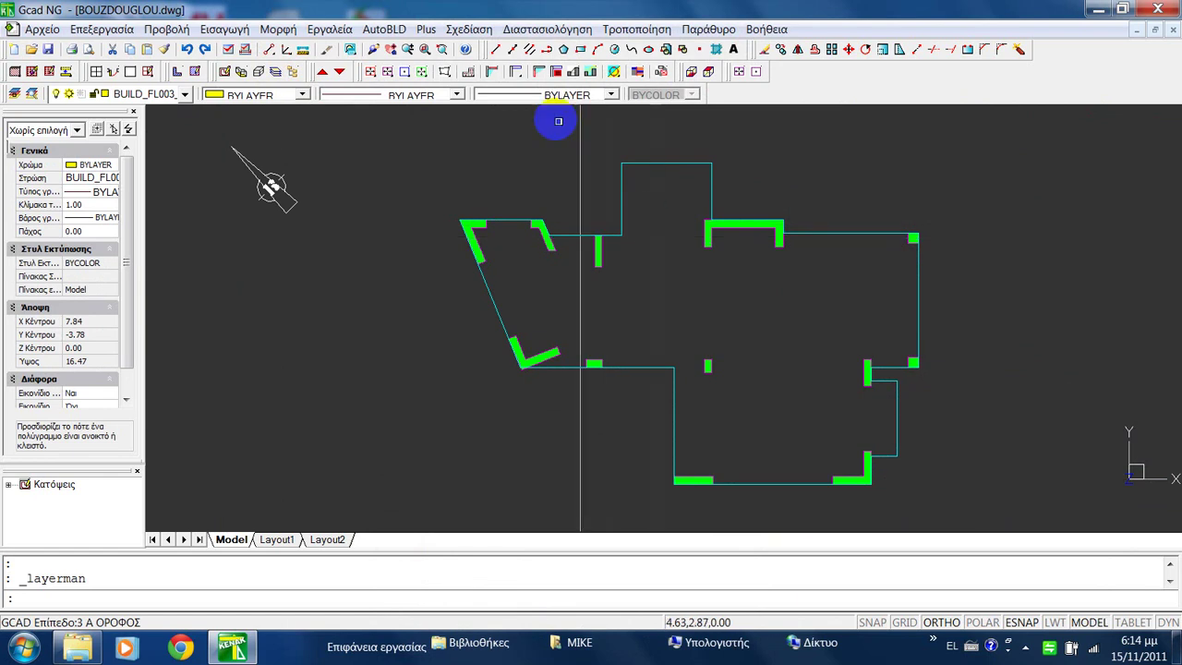
left_click(384, 29)
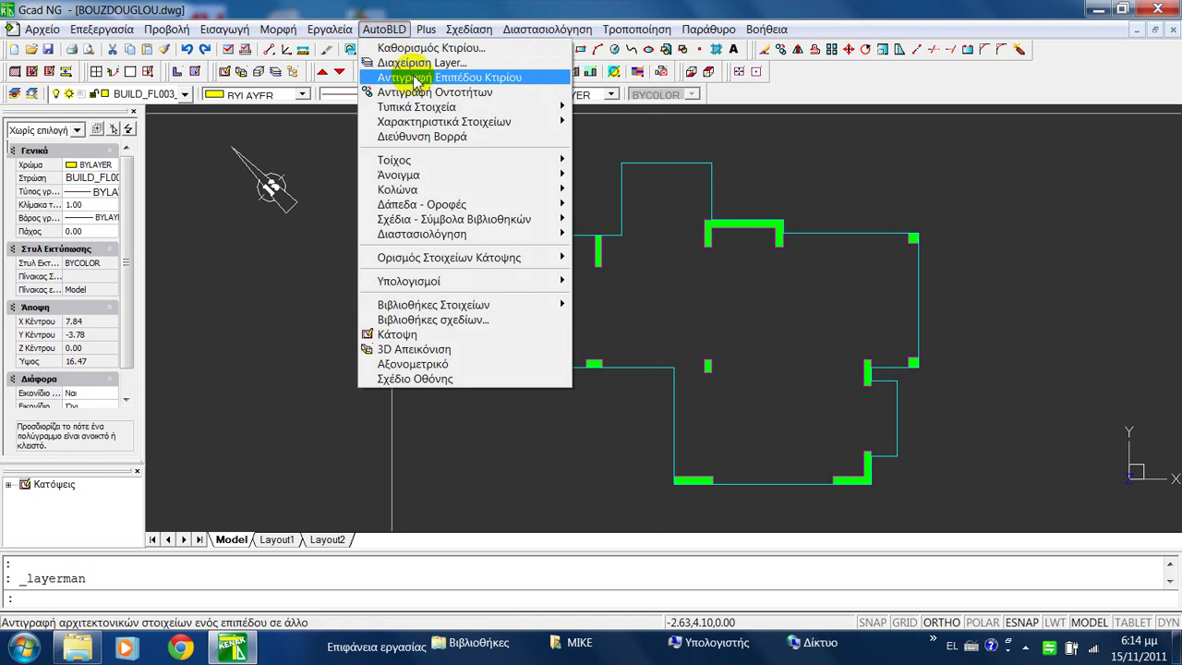
left_click(417, 78)
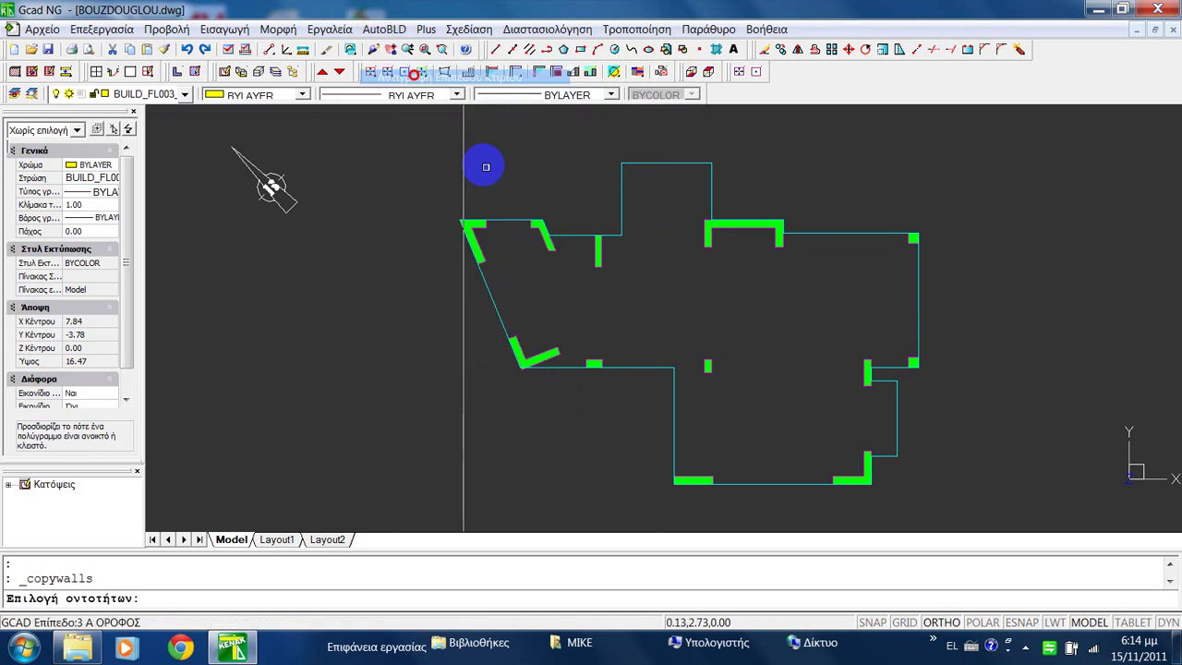
left_click(619, 204)
key("Return")
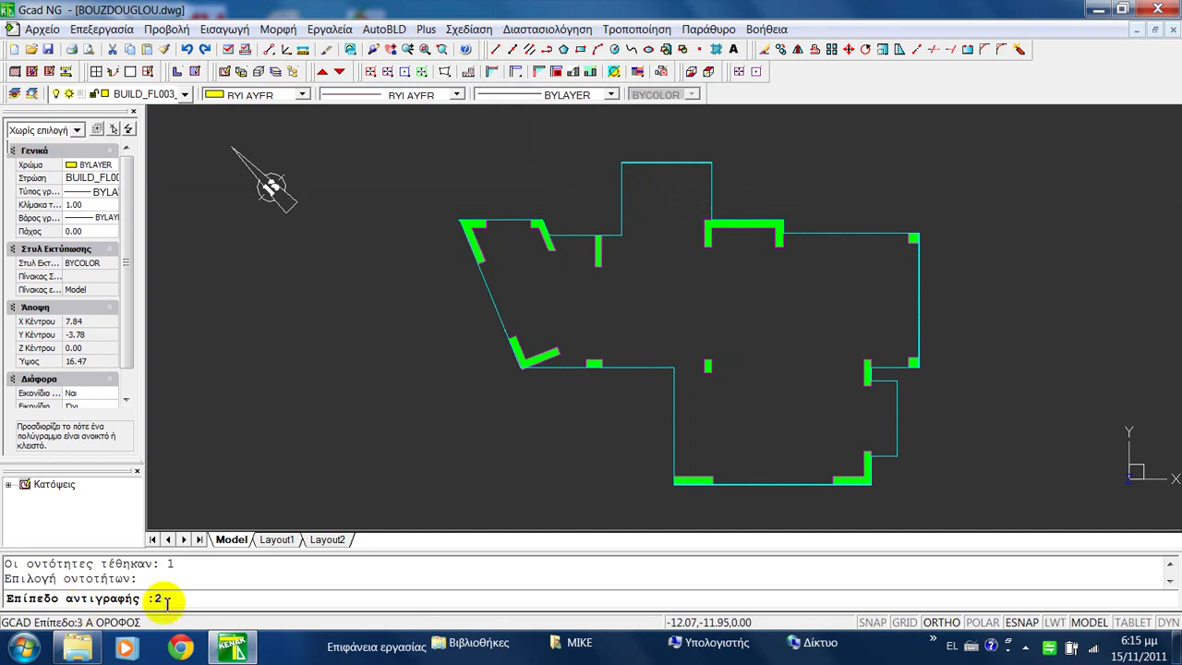
key("Return")
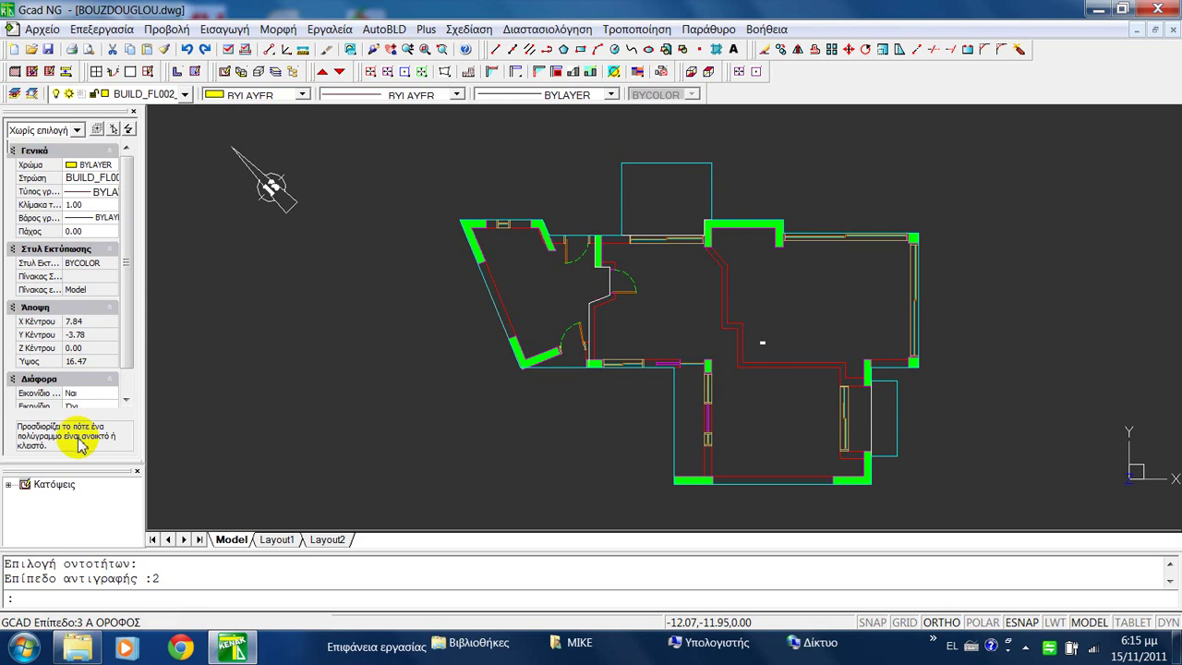
left_click(712, 170)
key("Escape")
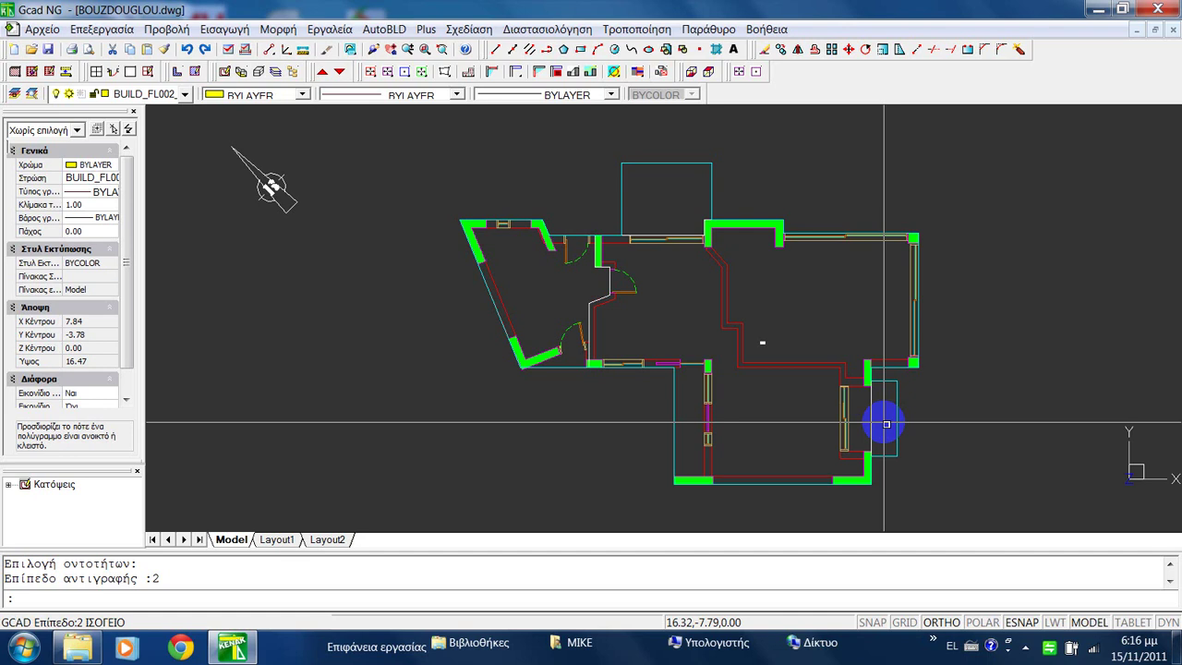
left_click(681, 172)
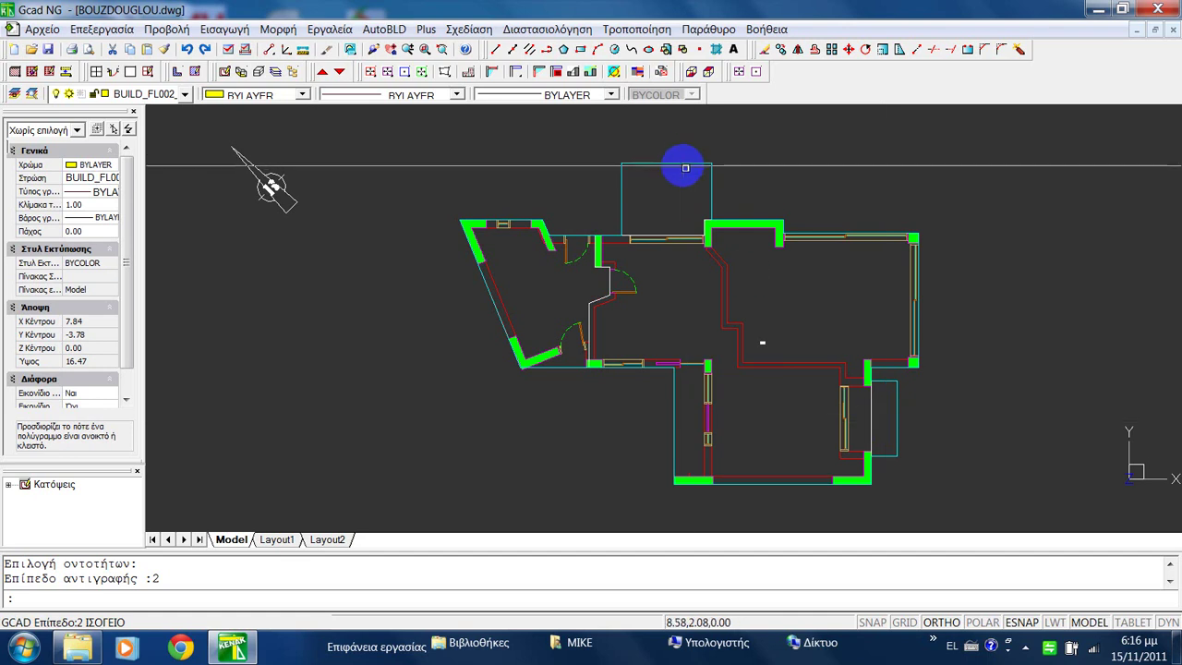
left_click(683, 228)
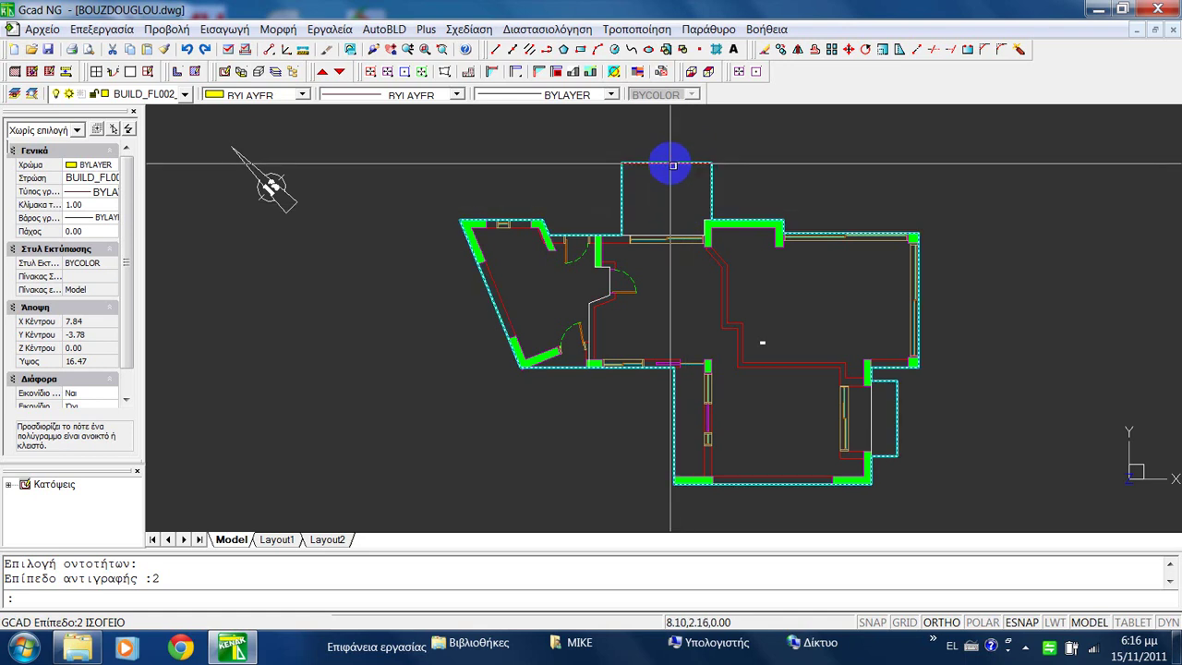
key("Escape")
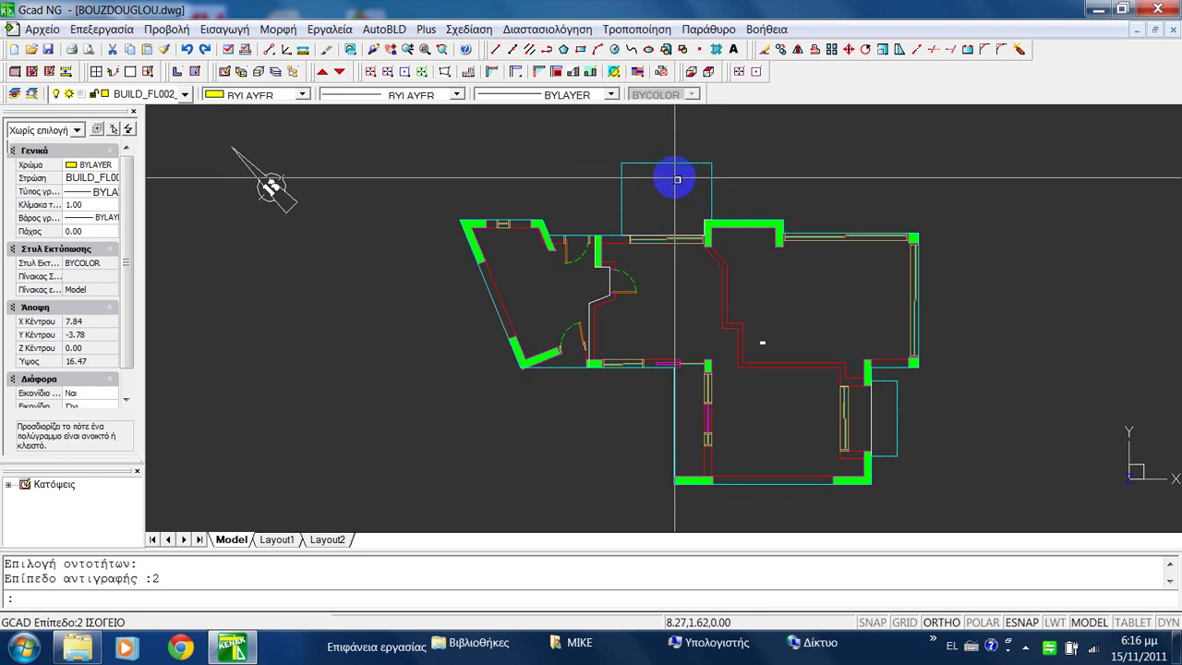
Create a horizontal overhang slab (Πλάκα οριζόντιων προβόλων) on ΙΣΟΓΕΙΟ from the copied outline polyline, with contour level 2.7 and thickness 0.2.
left_click(383, 28)
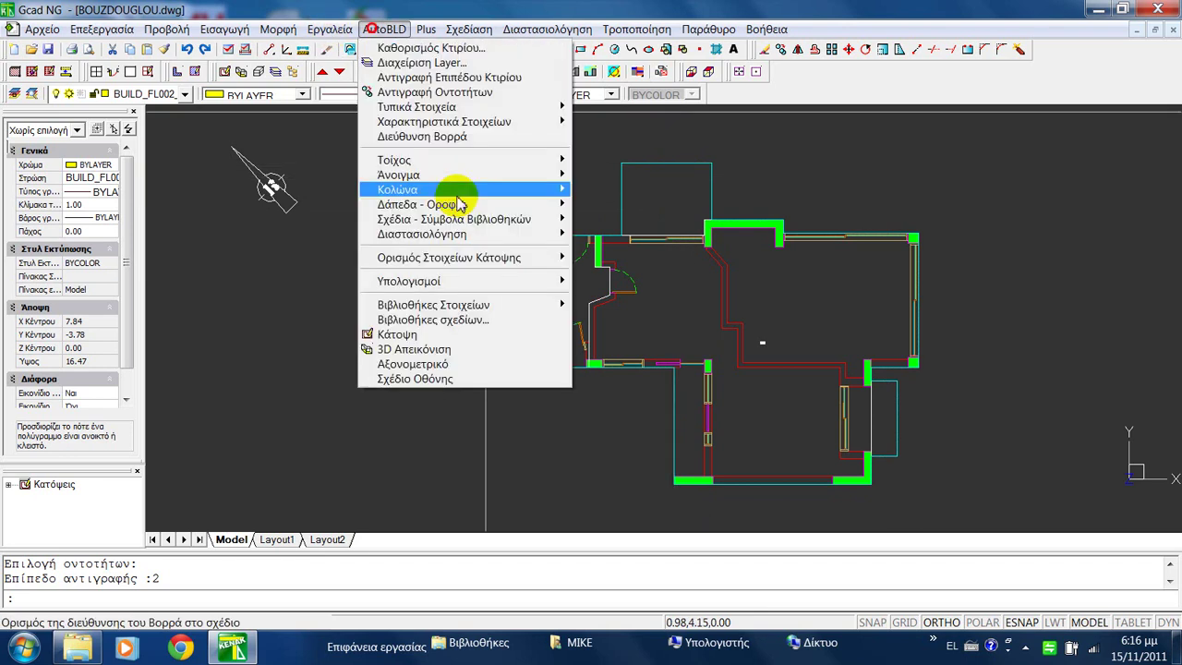
mouse_move(449, 257)
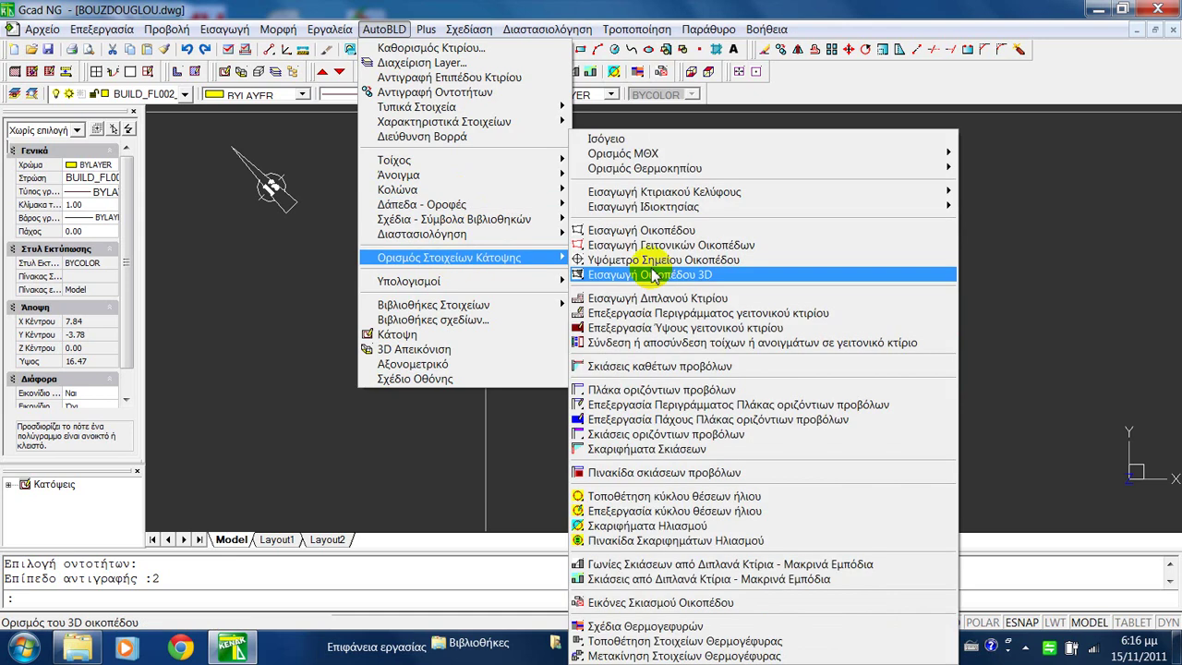
left_click(657, 390)
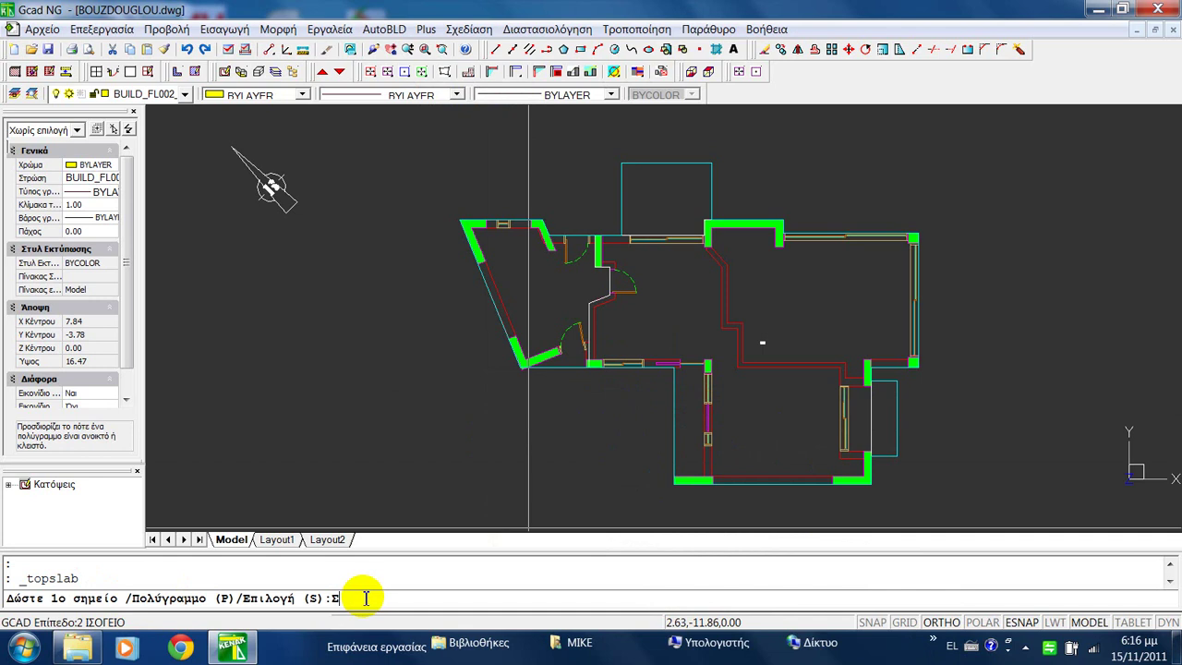
key("alt+shift")
type("S")
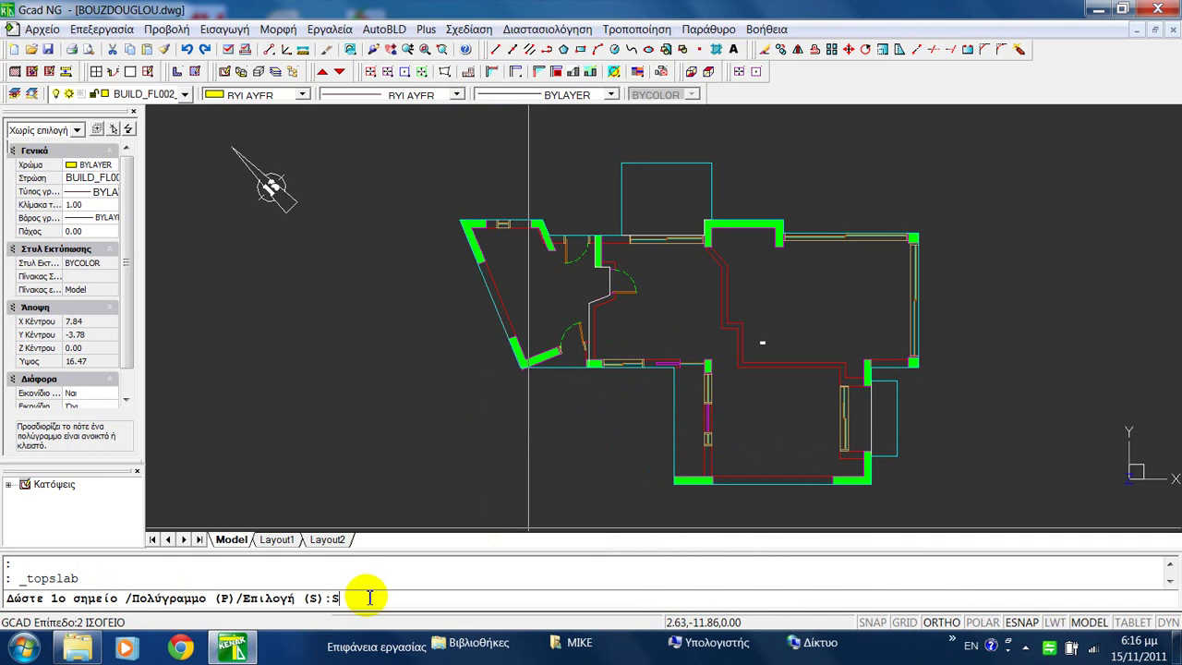
key("Return")
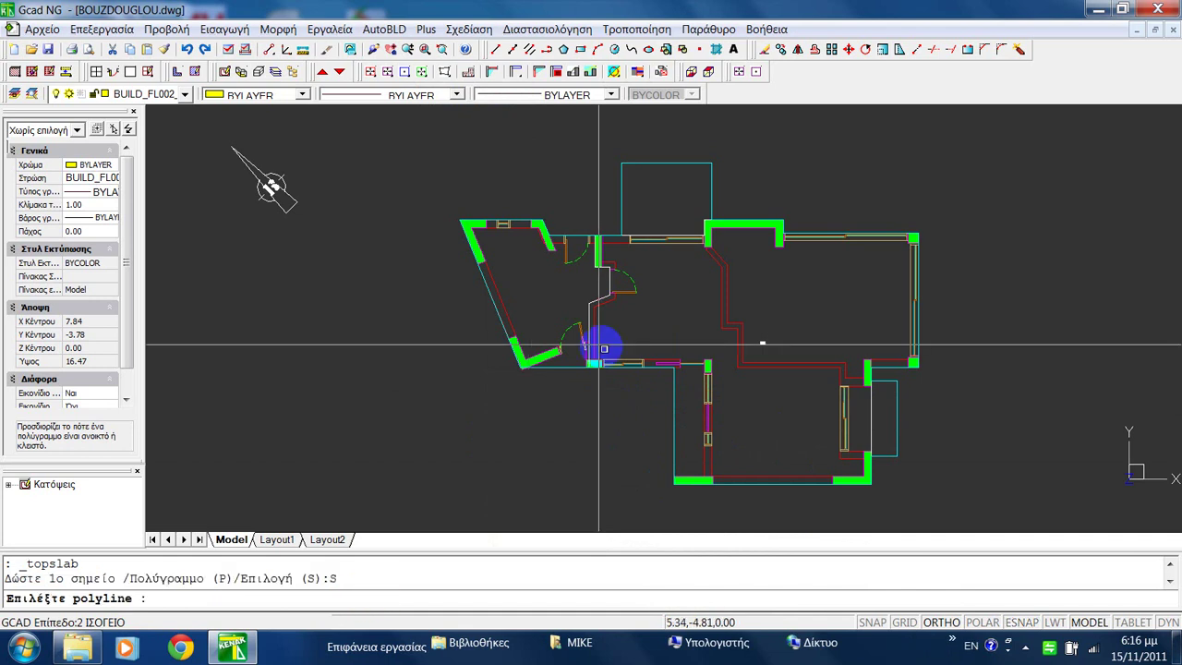
left_click(679, 397)
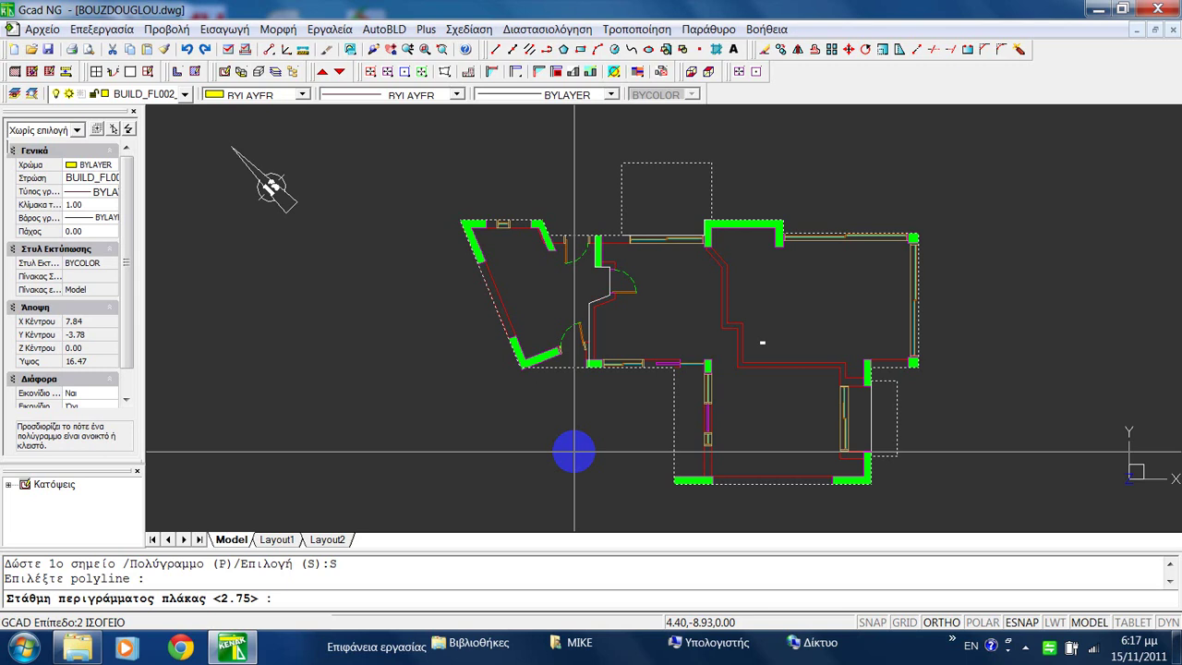
type("2.7")
key("Return")
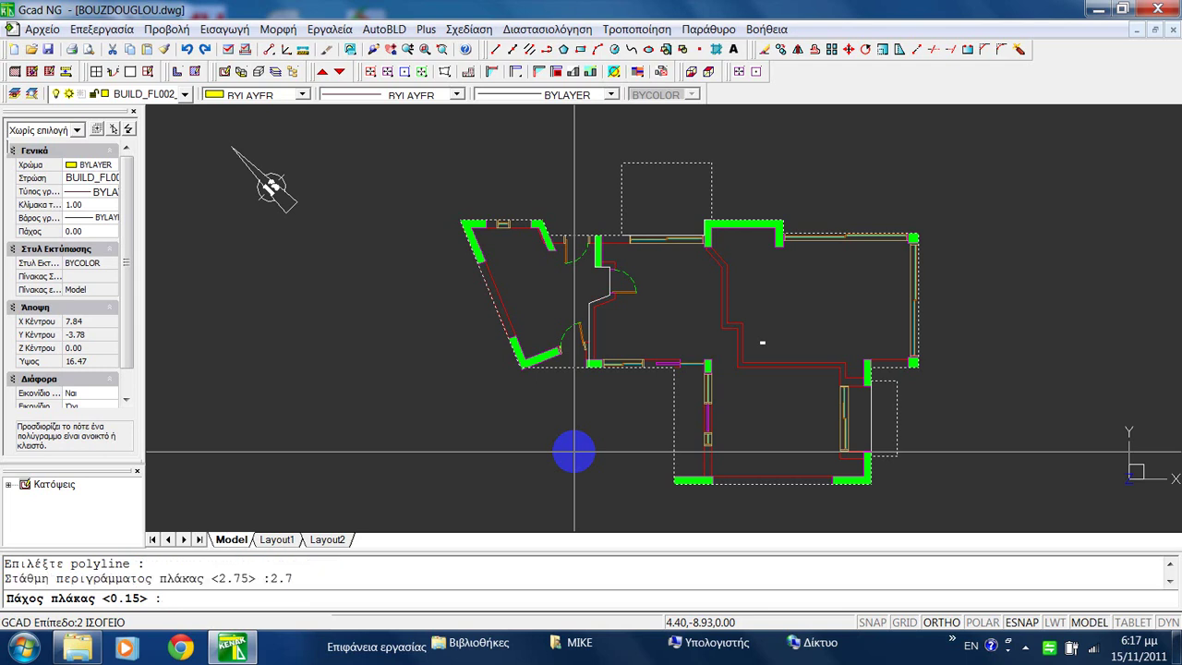
type("0.2")
key("Return")
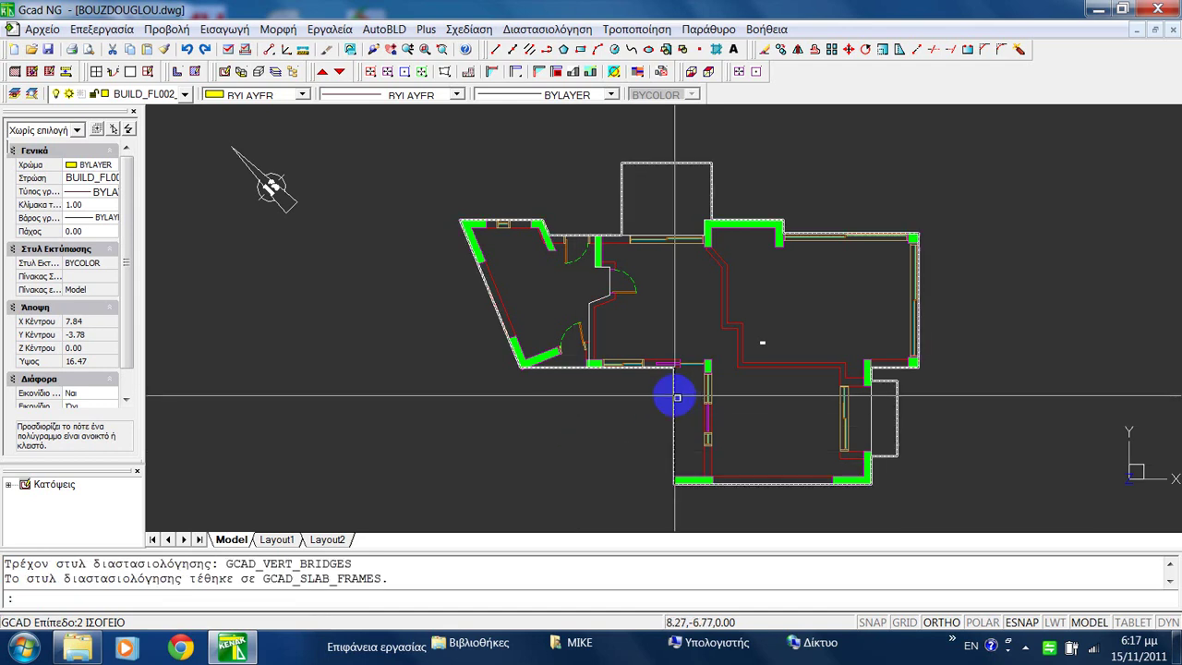
Show the building in 3D and hide the Θέσεις ήλιου and Θερμογέφυρες layers in the layer management.
left_click(232, 72)
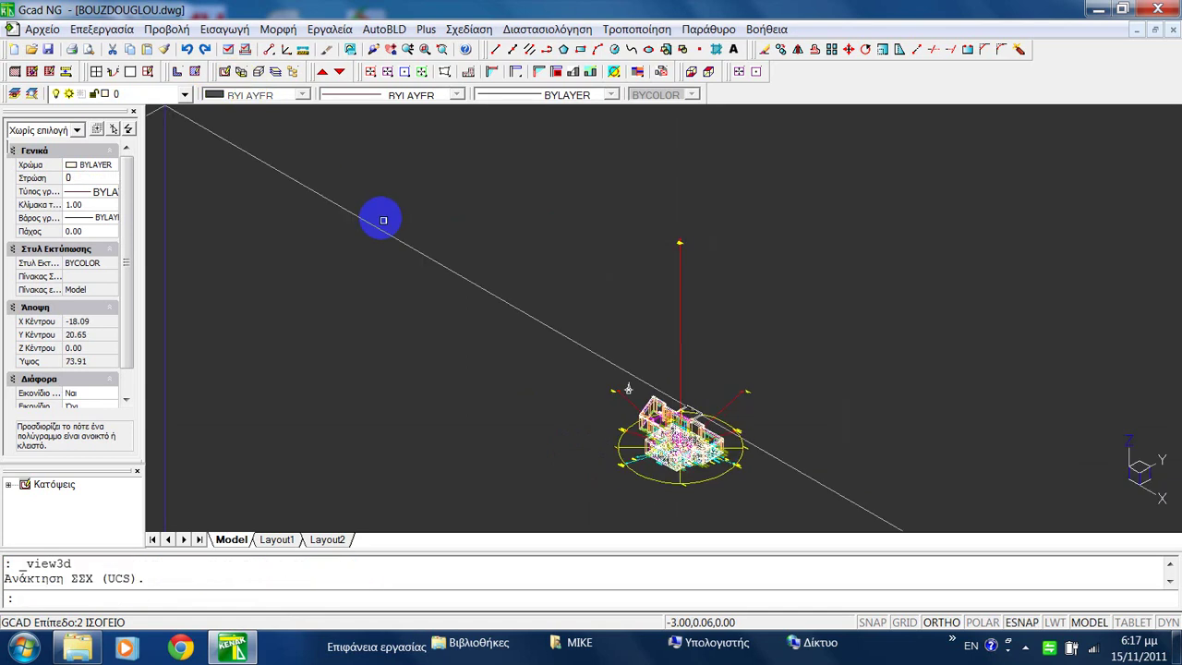
scroll(661, 406, "up", 5)
scroll(672, 448, "down", 2)
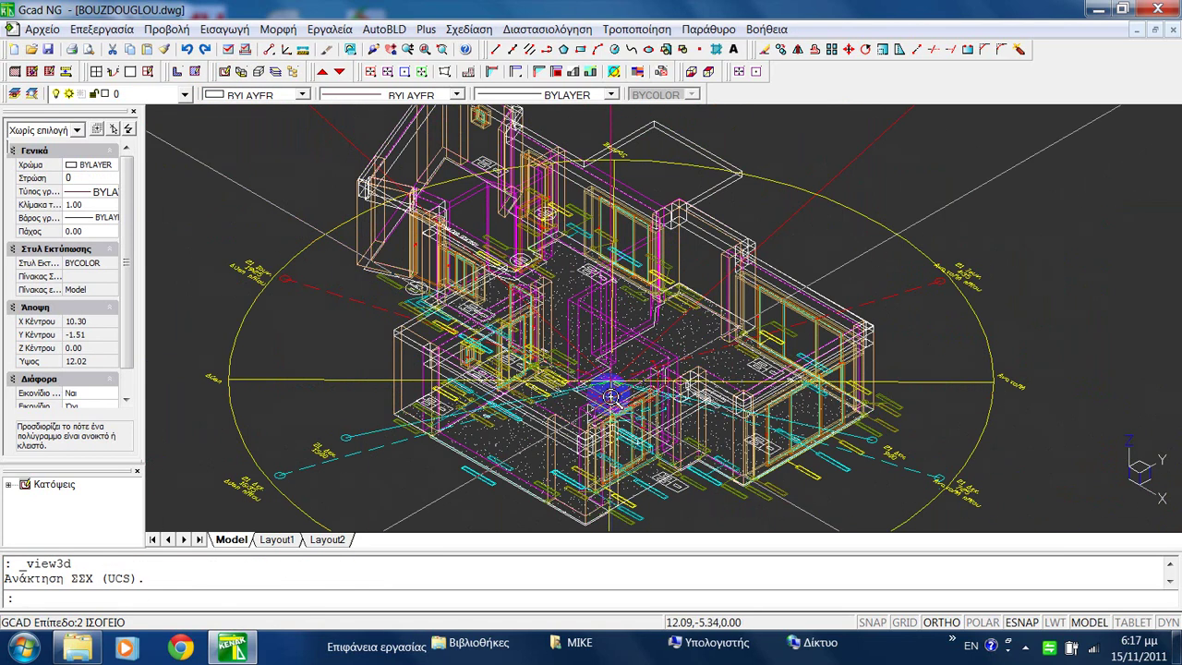
left_click(292, 51)
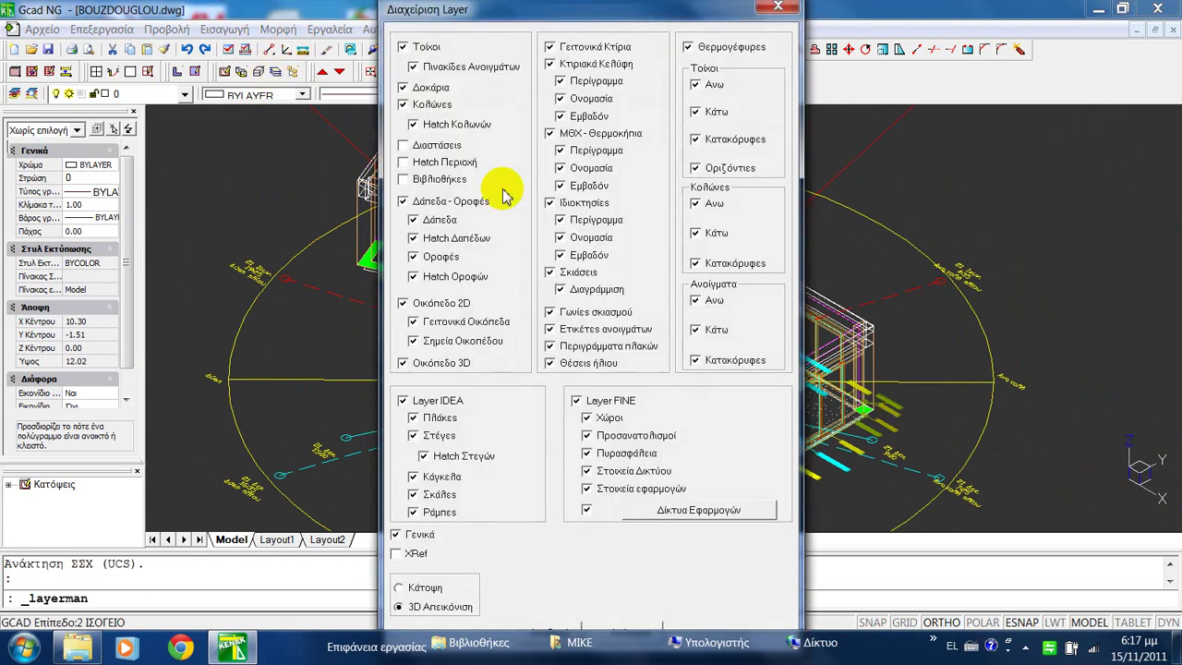
left_click(573, 362)
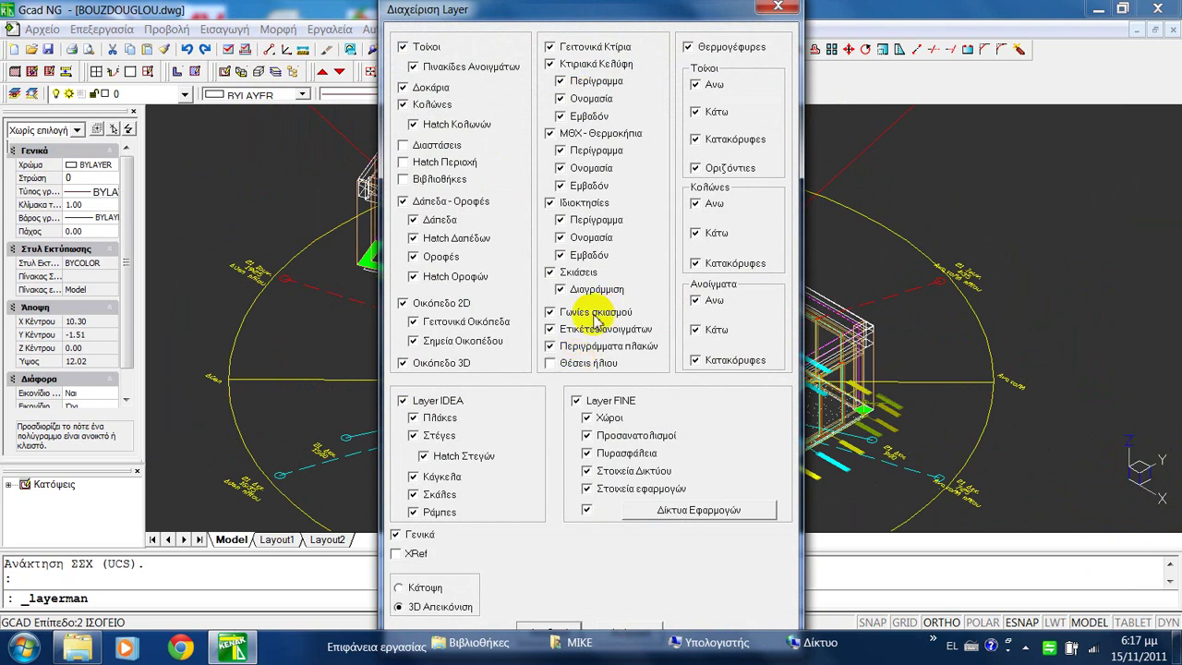
left_click(720, 48)
left_click(543, 628)
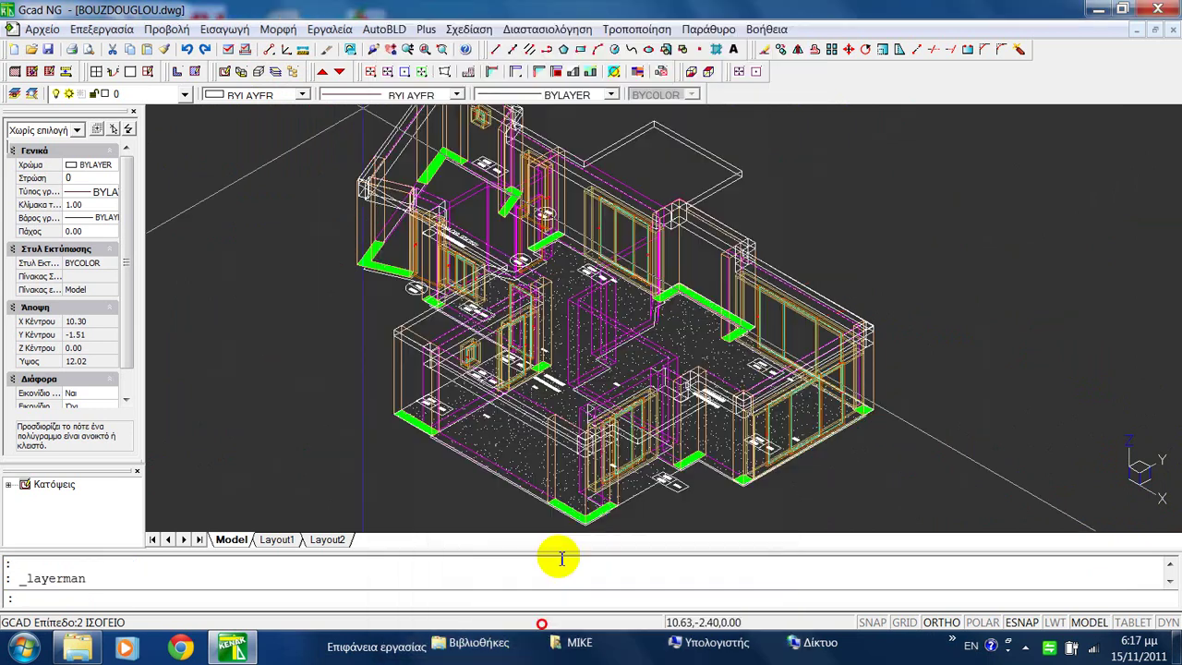
Hide the Δάπεδα - Οροφές layers in the layer management and save the drawing.
key("Return")
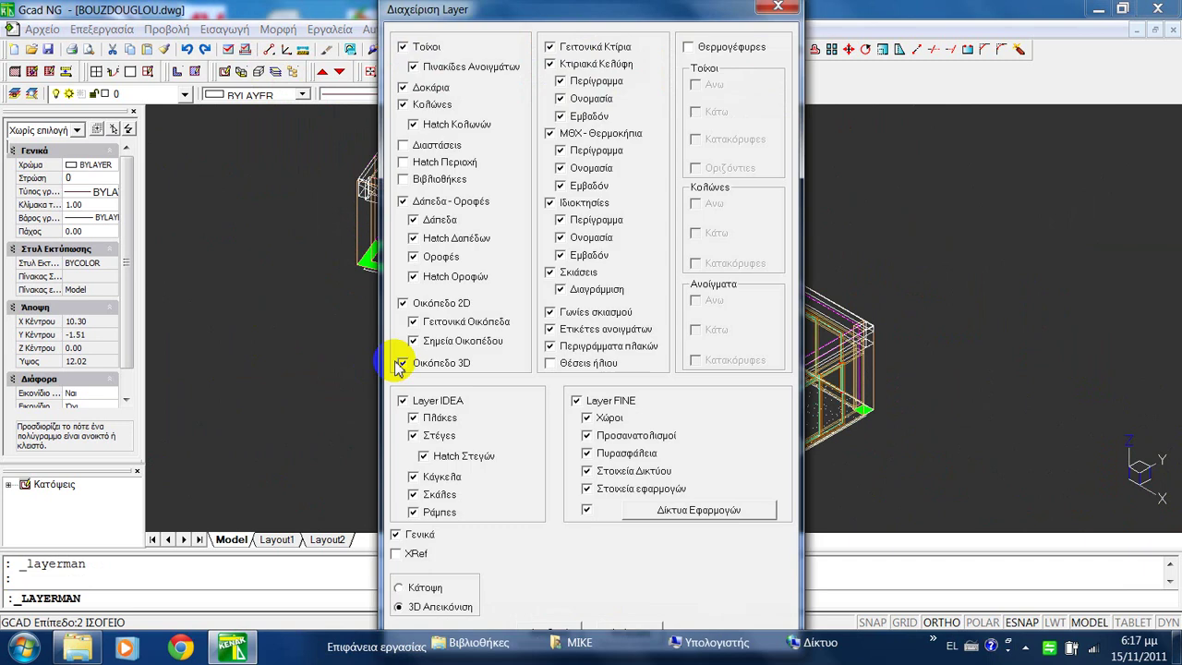
left_click(432, 201)
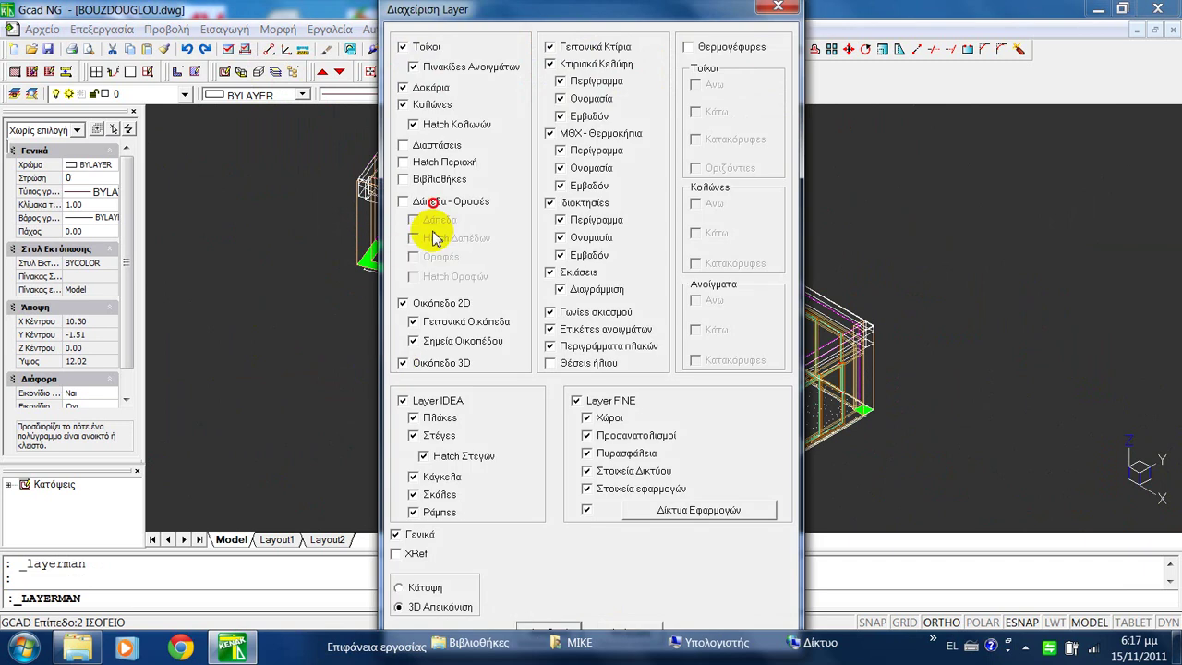
left_click(540, 626)
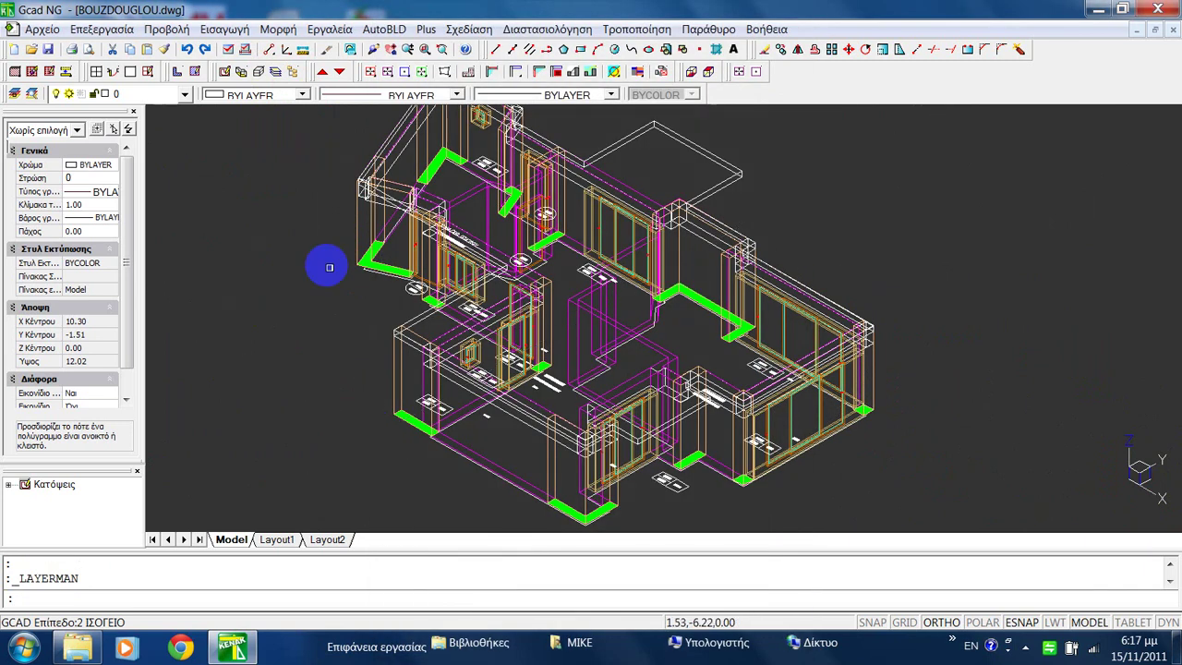
middle_click_drag(327, 264, 334, 298)
left_click(47, 50)
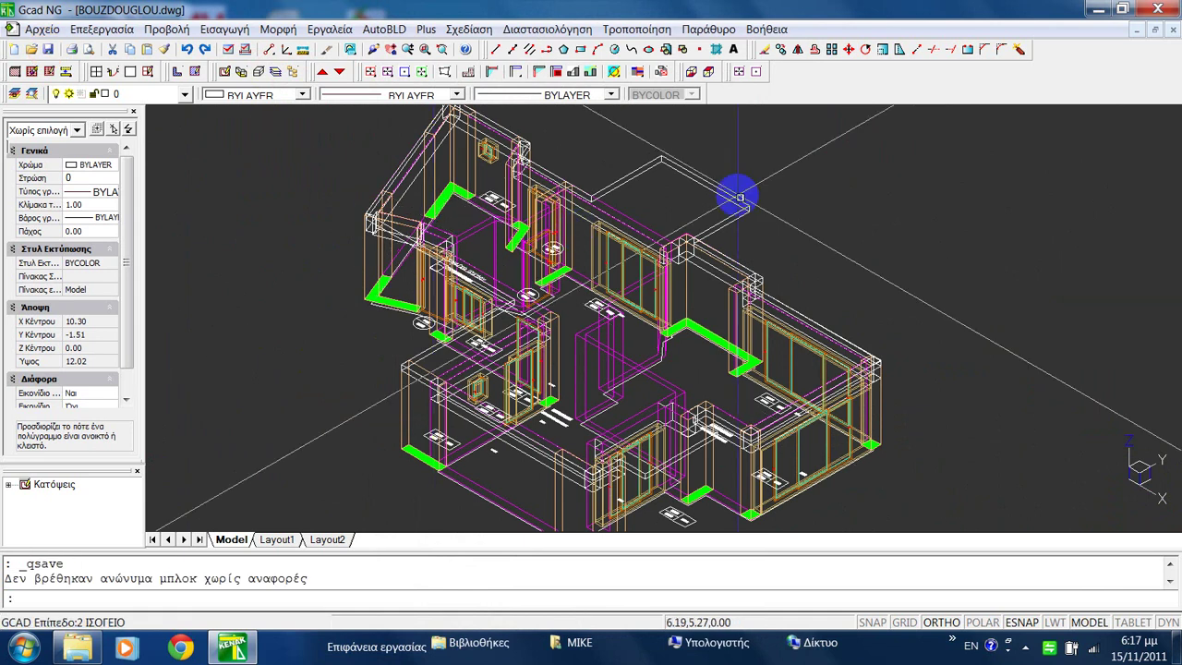
Examine the overhang slab above the ground-floor walls and openings in 3D and return to the plan view.
mouse_move(826, 385)
middle_mouse_down()
mouse_move(793, 323)
mouse_move(866, 332)
mouse_move(747, 148)
mouse_move(792, 264)
mouse_move(755, 189)
middle_mouse_up()
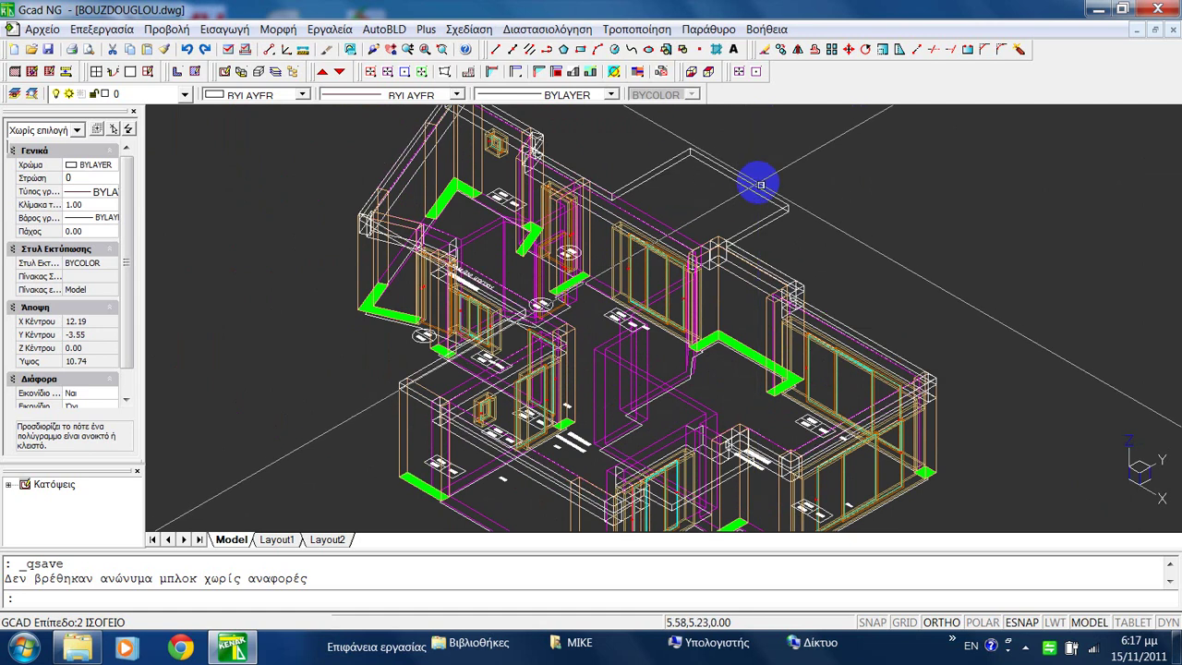
scroll(844, 290, "up", 6)
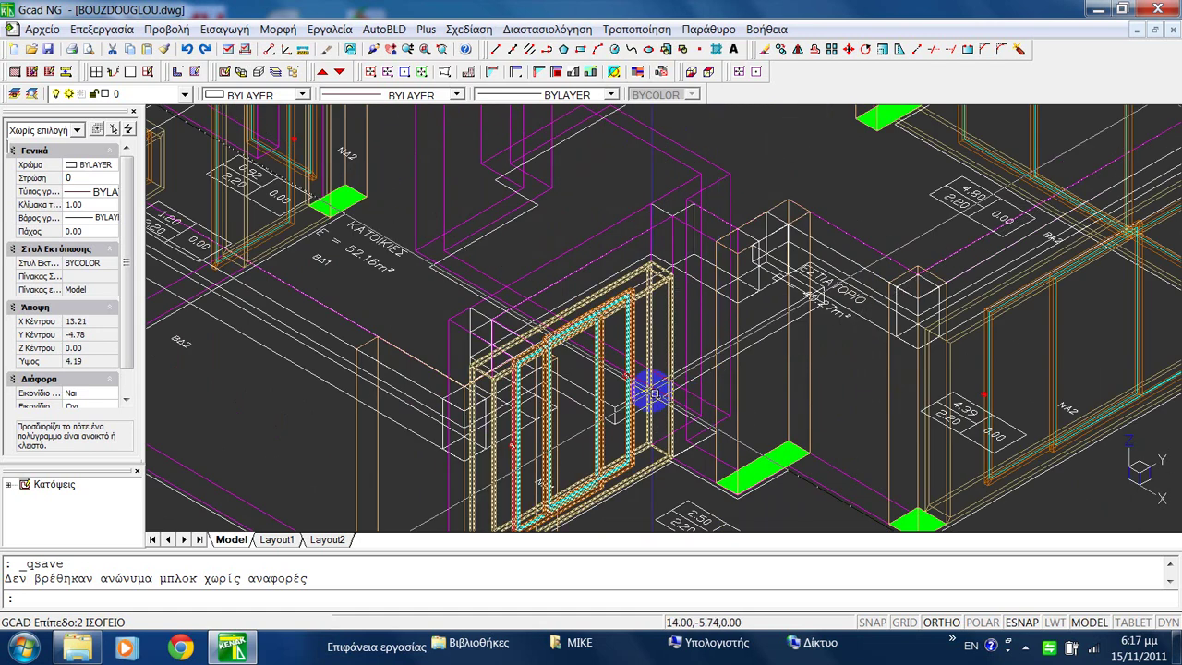
left_click(513, 385)
scroll(514, 384, "down", 8)
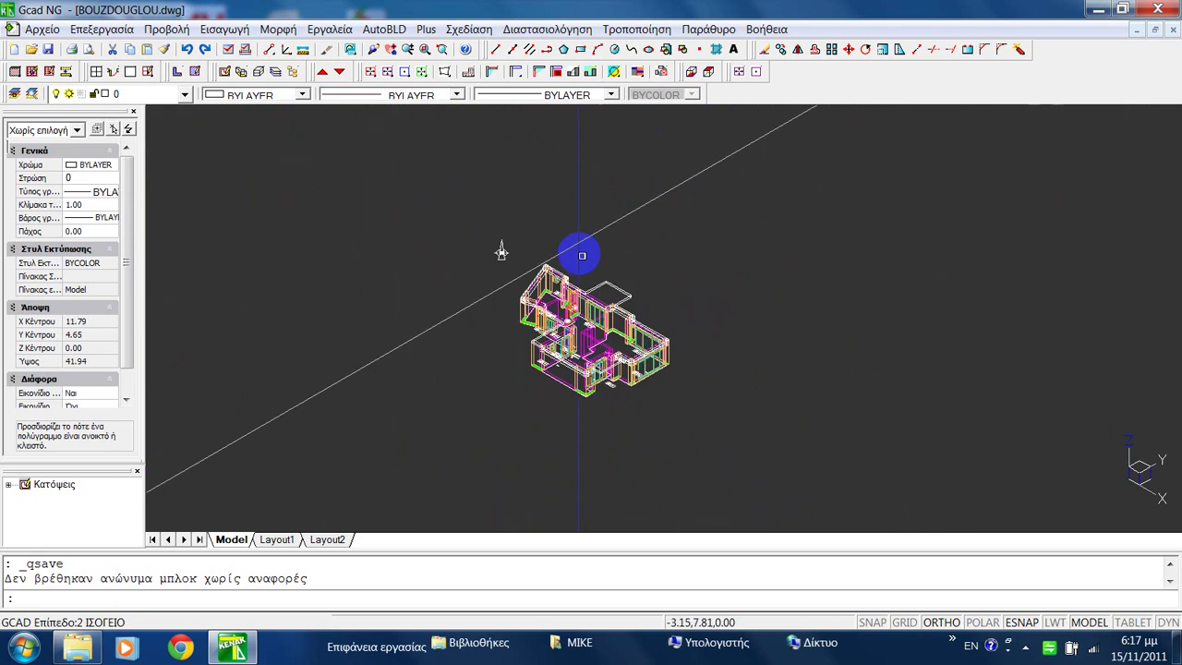
scroll(453, 241, "up", 3)
left_click(241, 71)
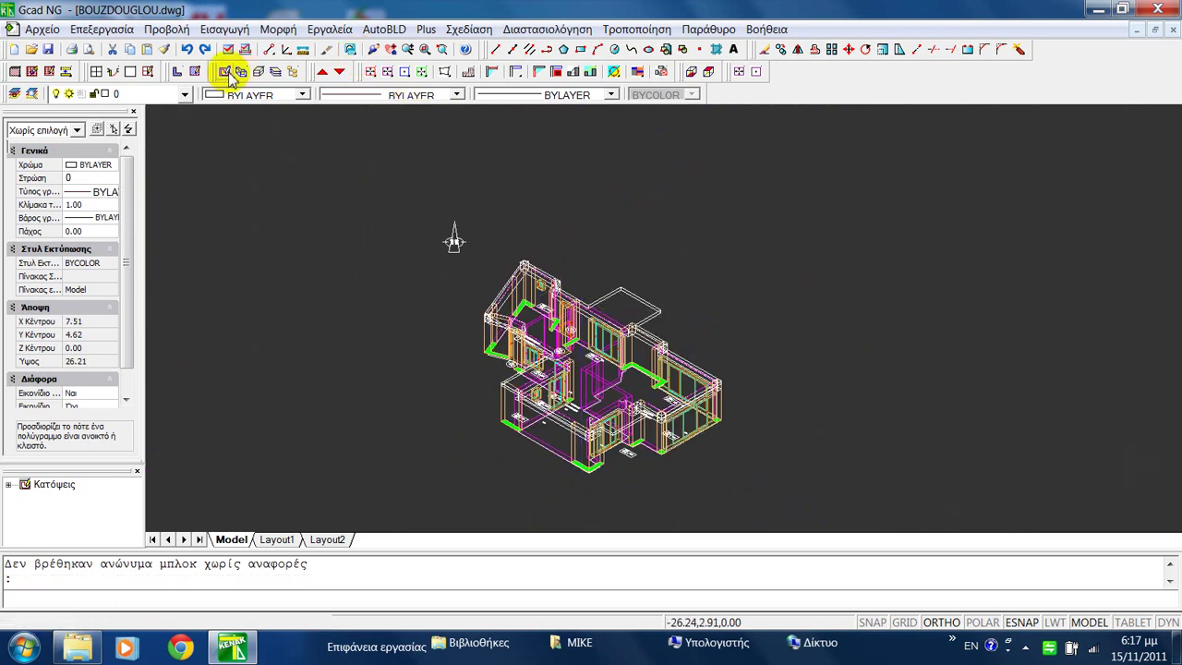
middle_click_drag(809, 281, 700, 284)
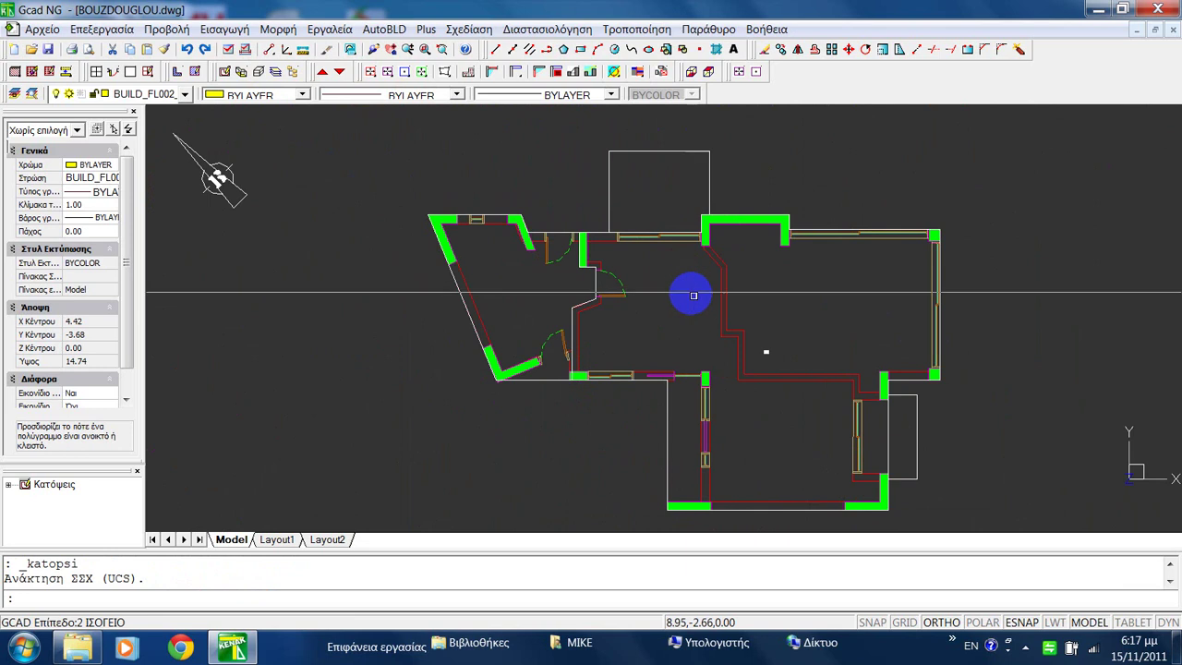
Connect the recessed wall in the plan's lower wing to the slab with Σκιάσεις οριζόντιων προβόλων, measuring to the slab's left edge beside it.
middle_click_drag(686, 290, 646, 219)
scroll(585, 311, "up", 2)
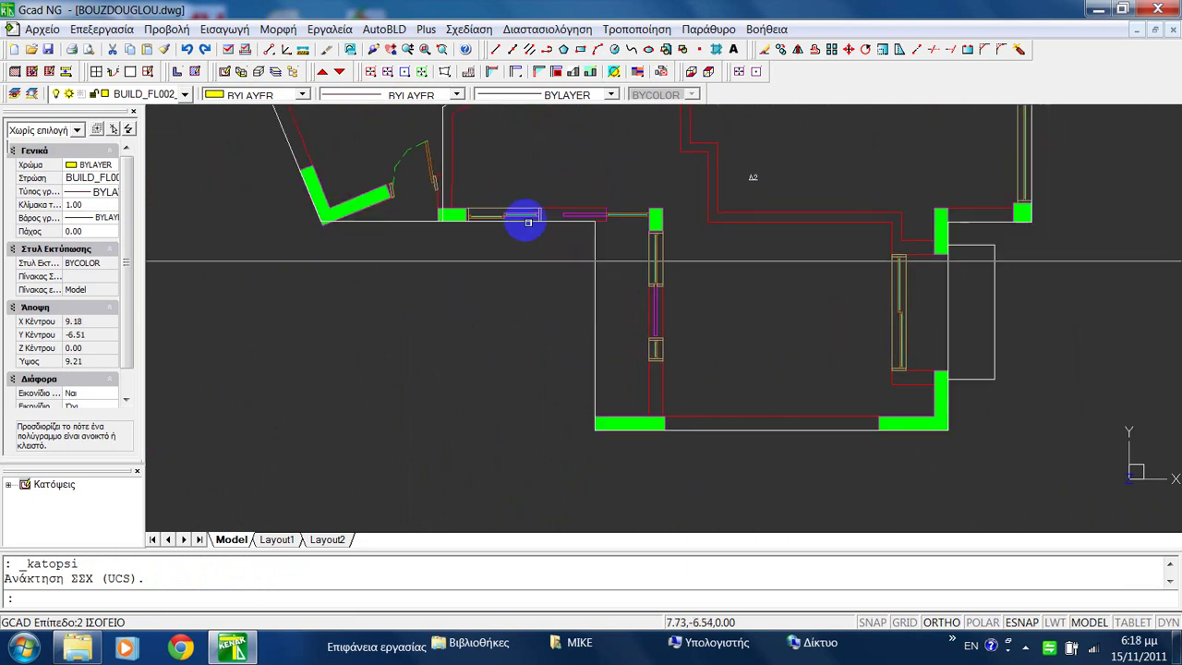
left_click(380, 29)
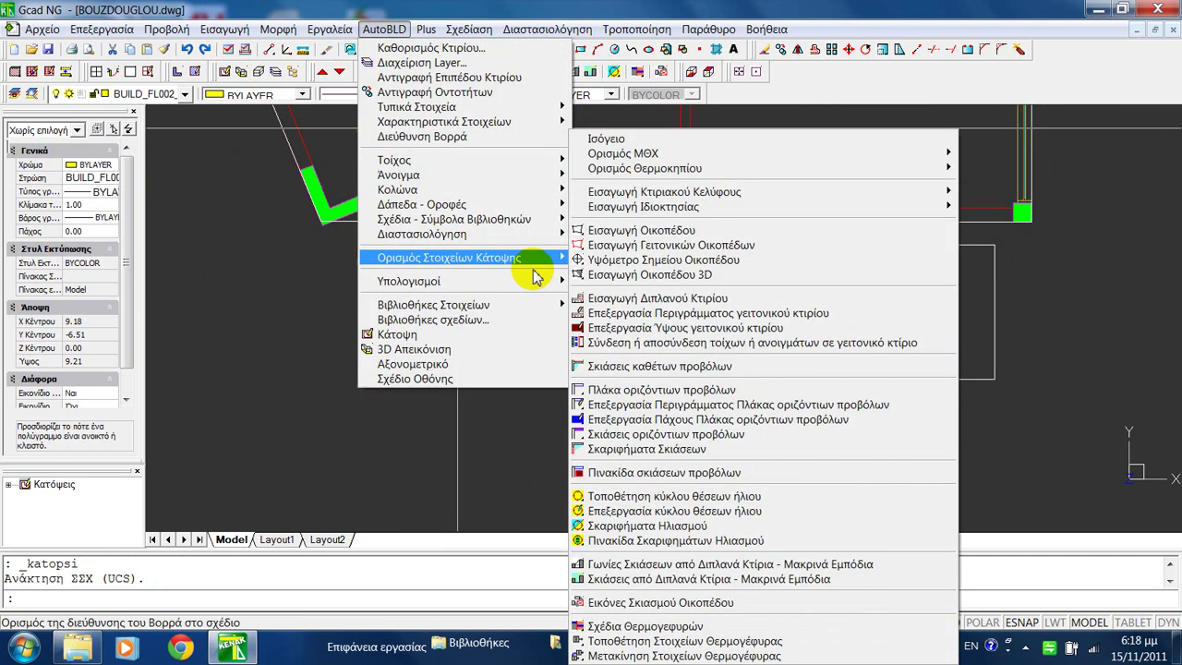
left_click(471, 260)
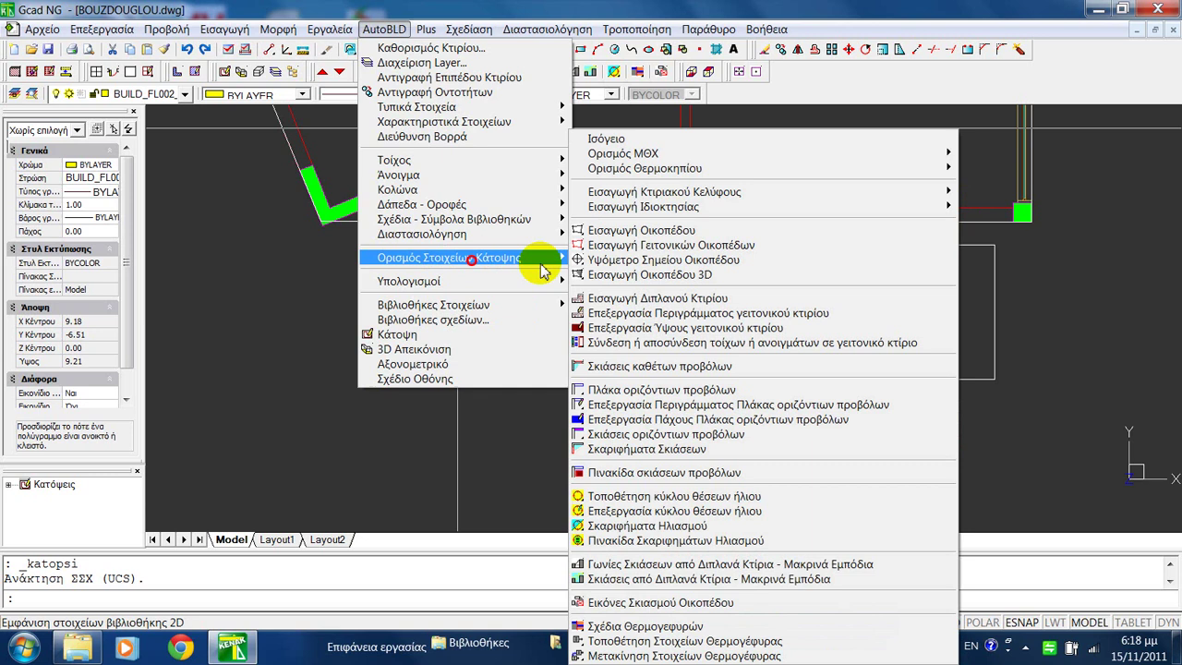
left_click(677, 434)
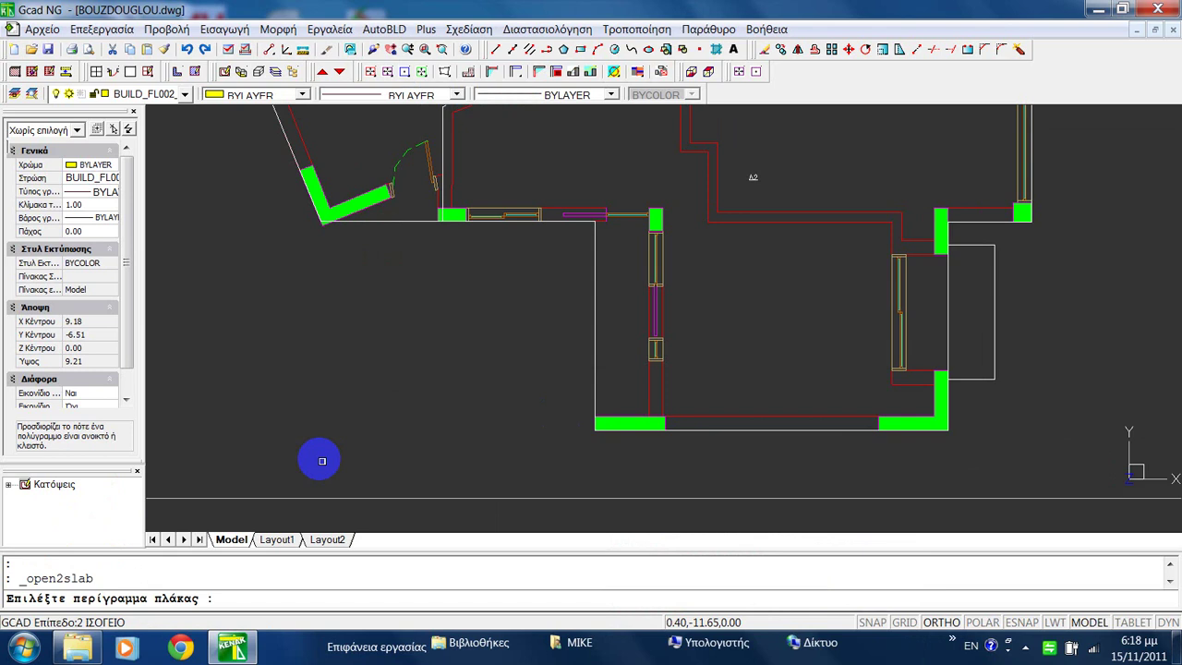
left_click(598, 291)
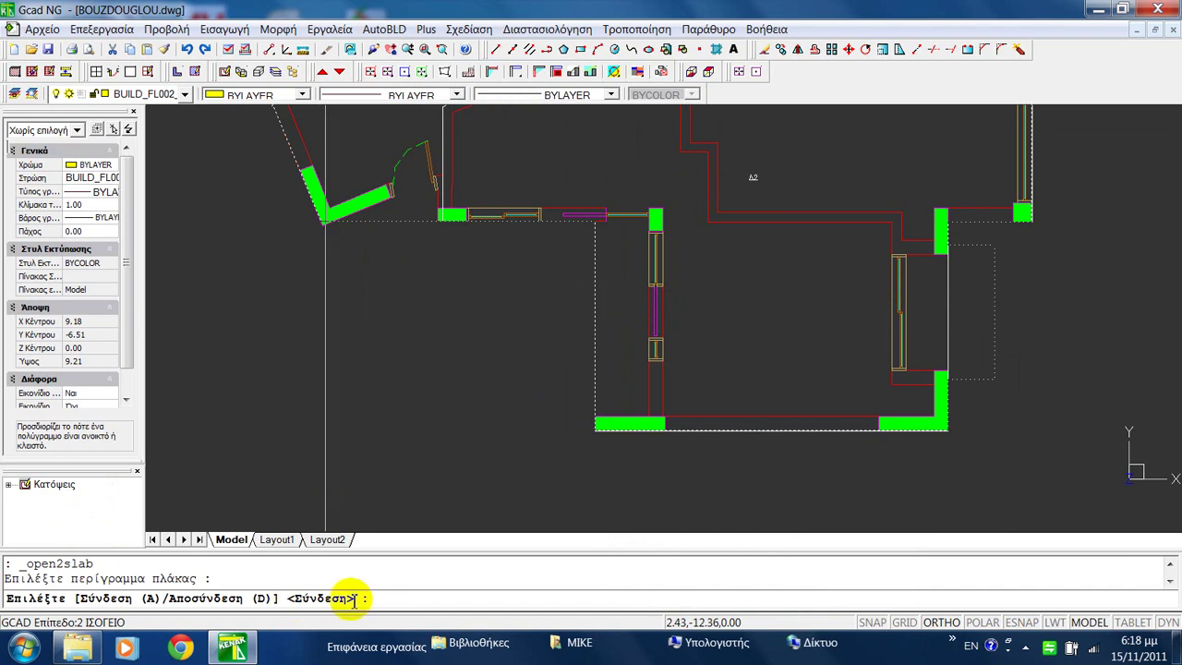
left_click_drag(435, 575, 459, 406)
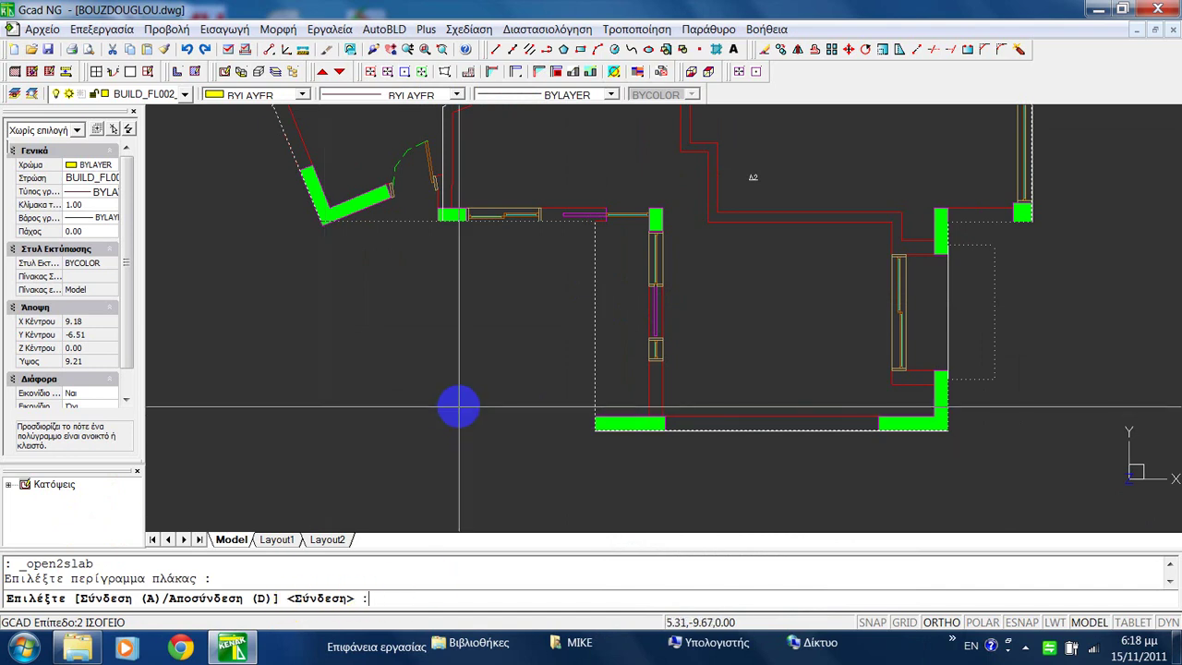
key("Return")
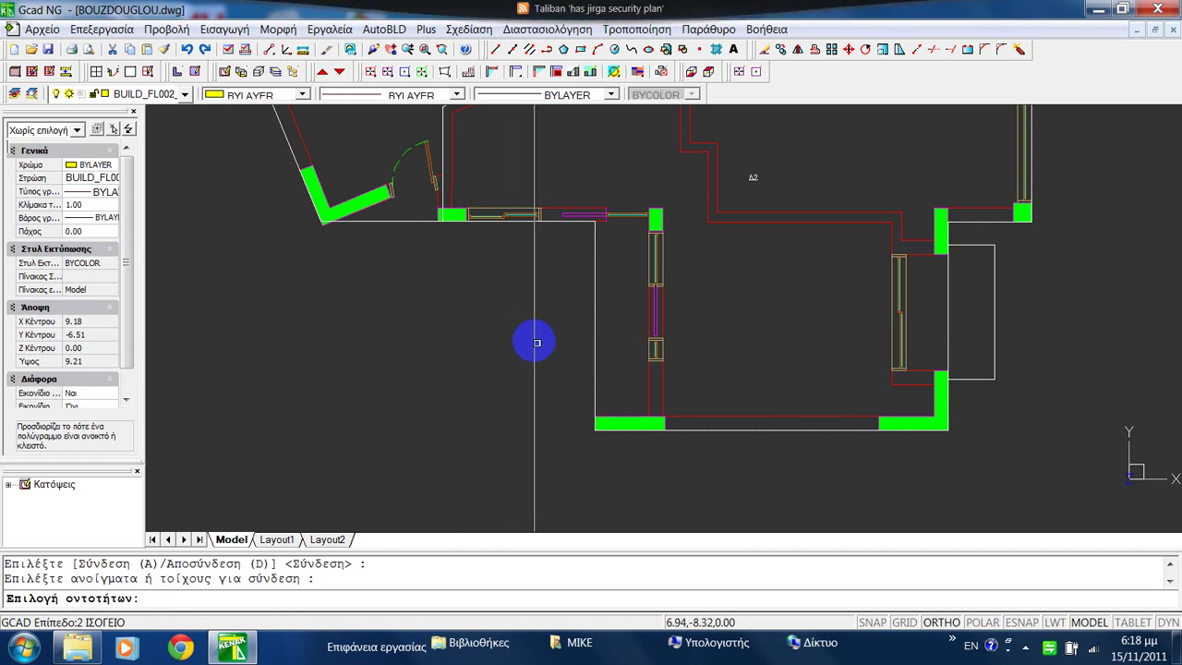
left_click(651, 311)
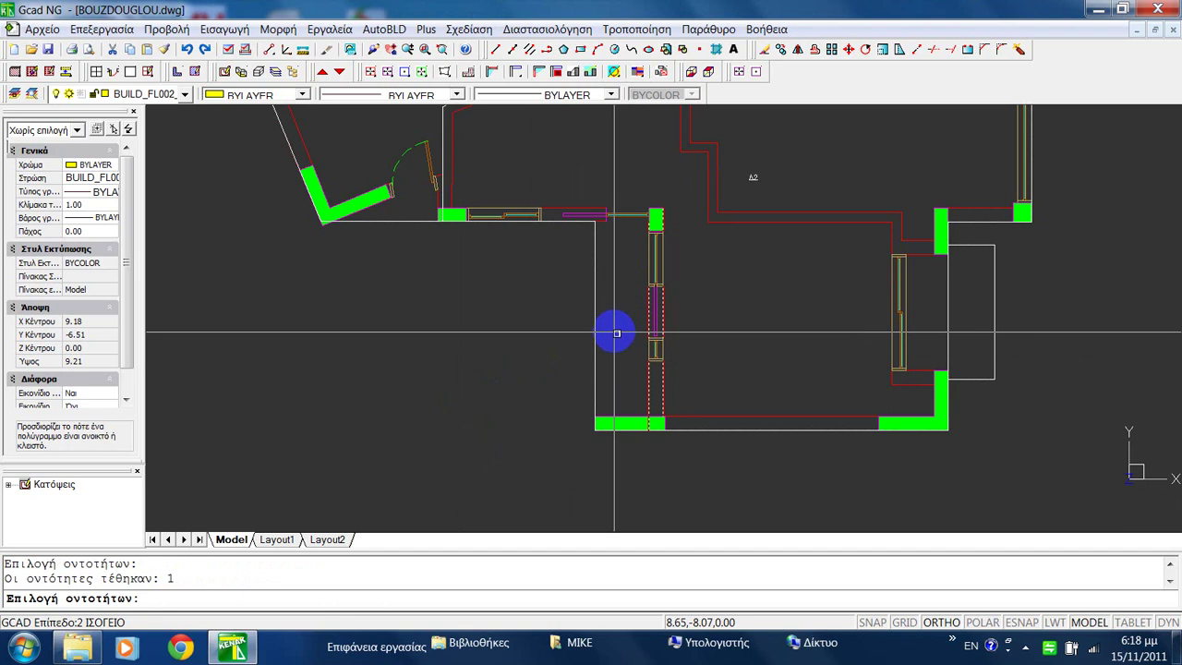
key("Return")
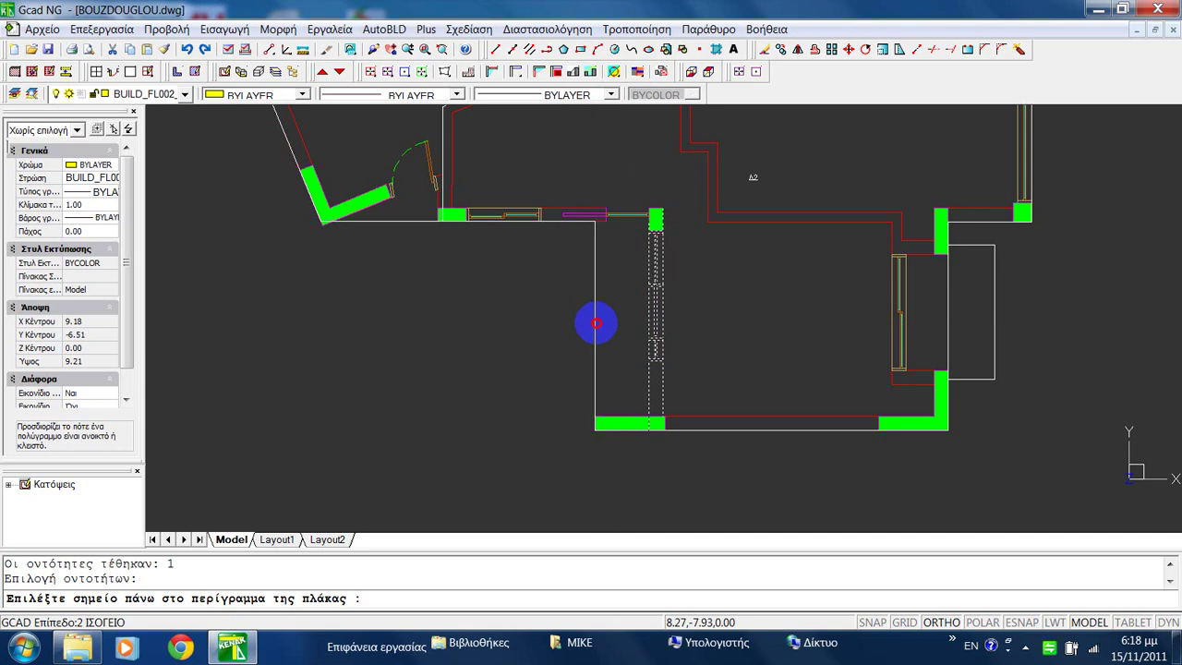
left_click(594, 324)
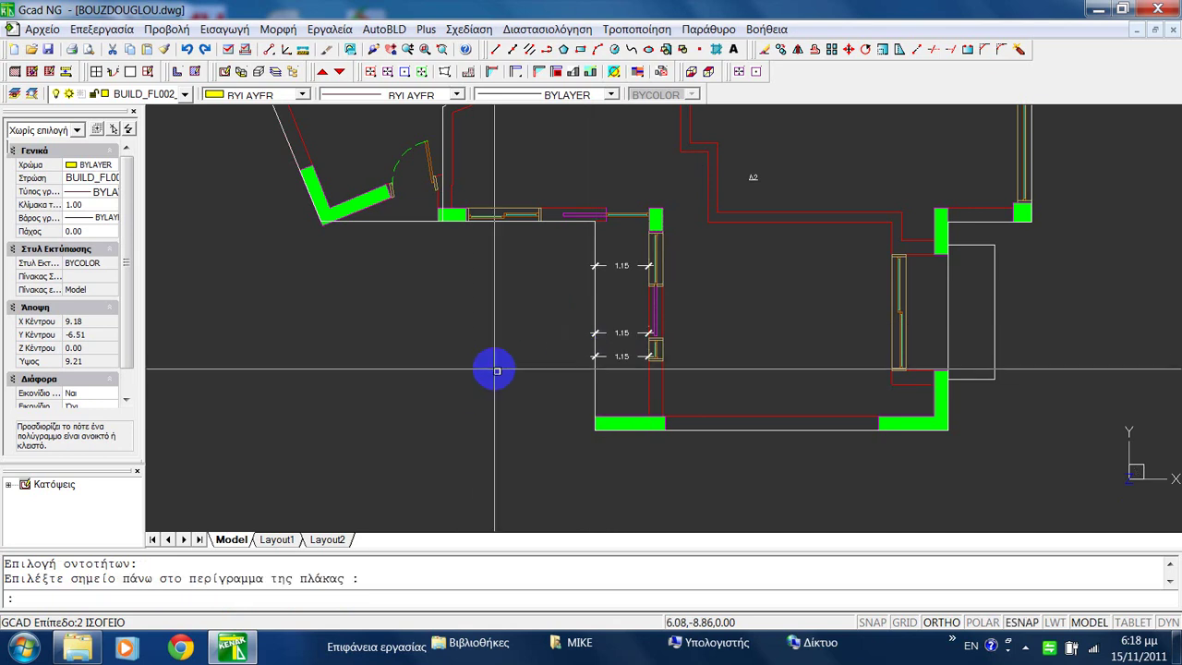
Connect the opening behind the small balcony on the lower wing's right side to the slab's outer balcony edge as a horizontal overhang shading.
scroll(493, 367, "up", 3)
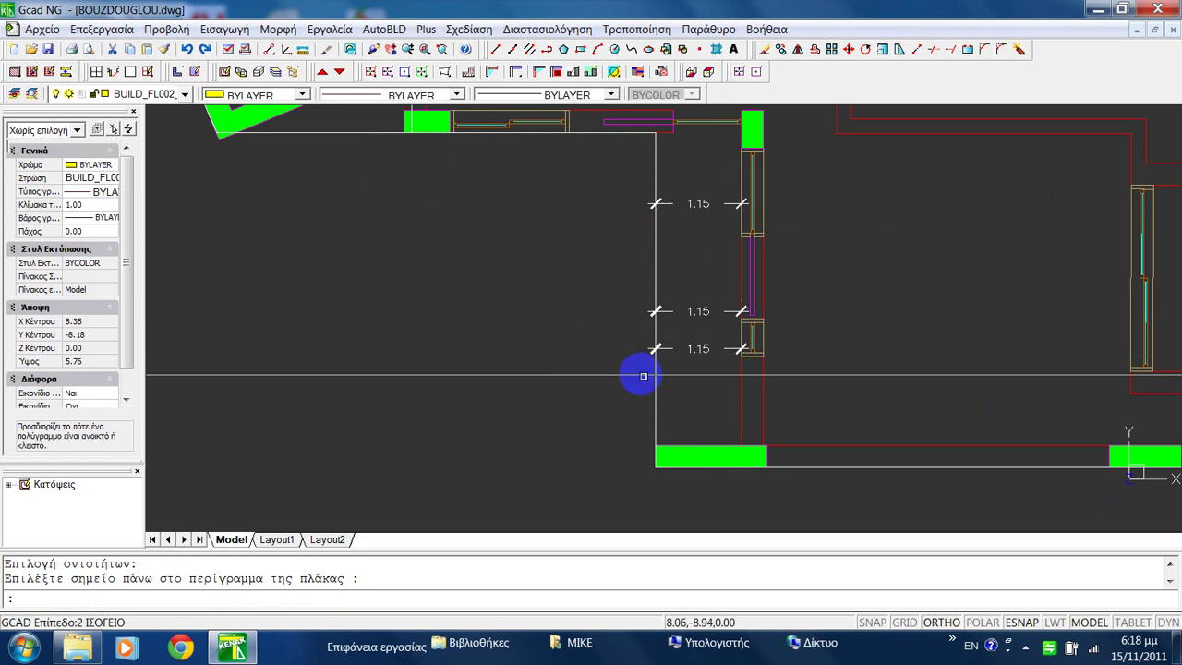
scroll(646, 360, "down", 5)
scroll(541, 338, "up", 3)
scroll(649, 340, "up", 3)
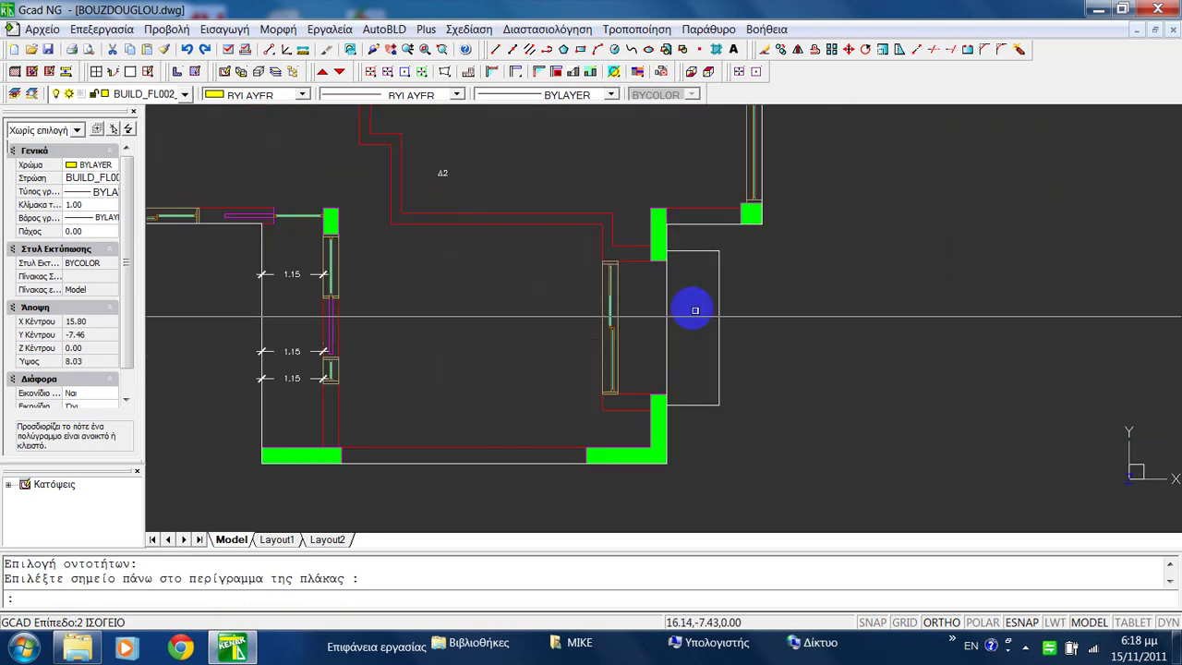
left_click(634, 314)
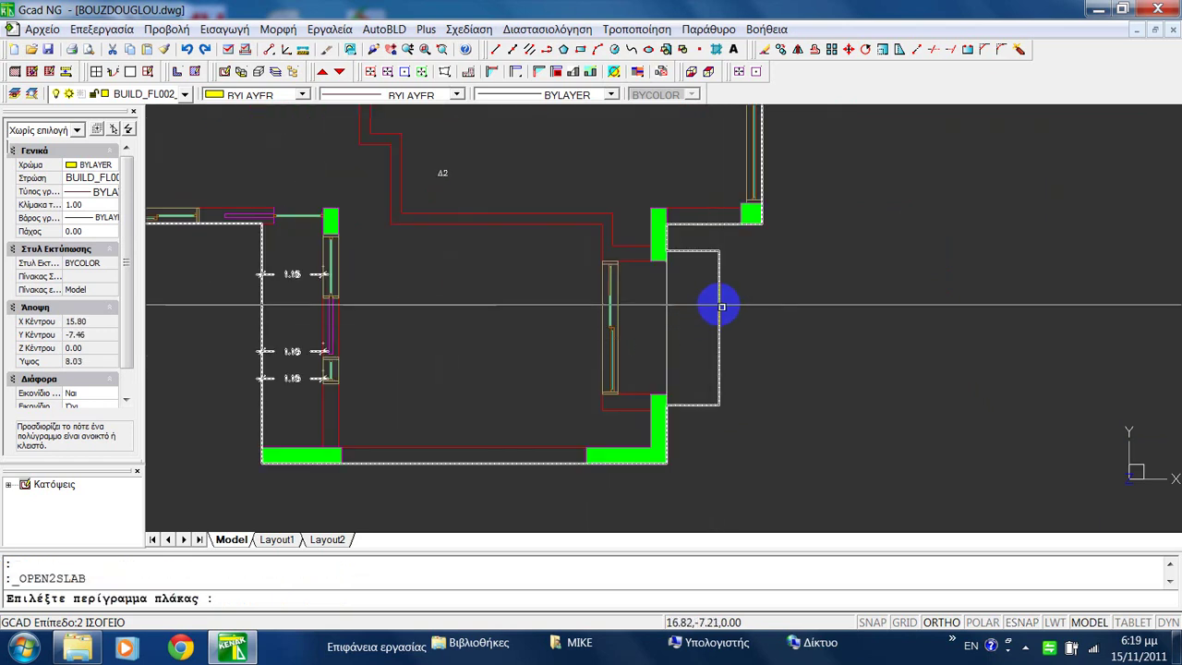
left_click(721, 306)
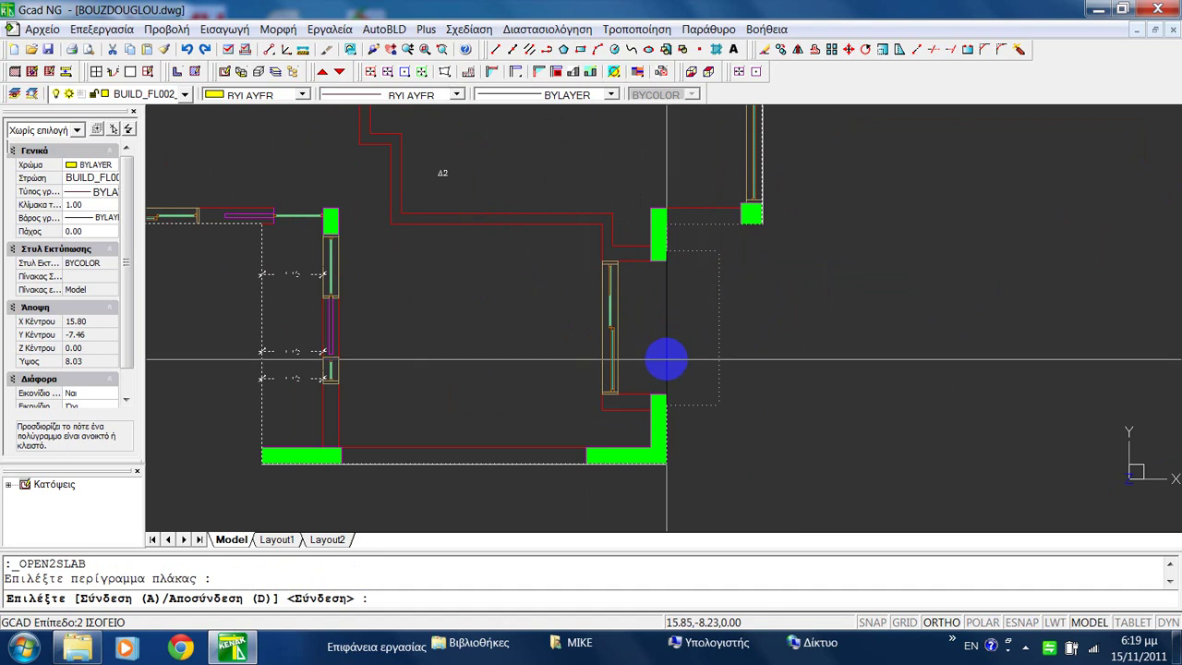
key("Return")
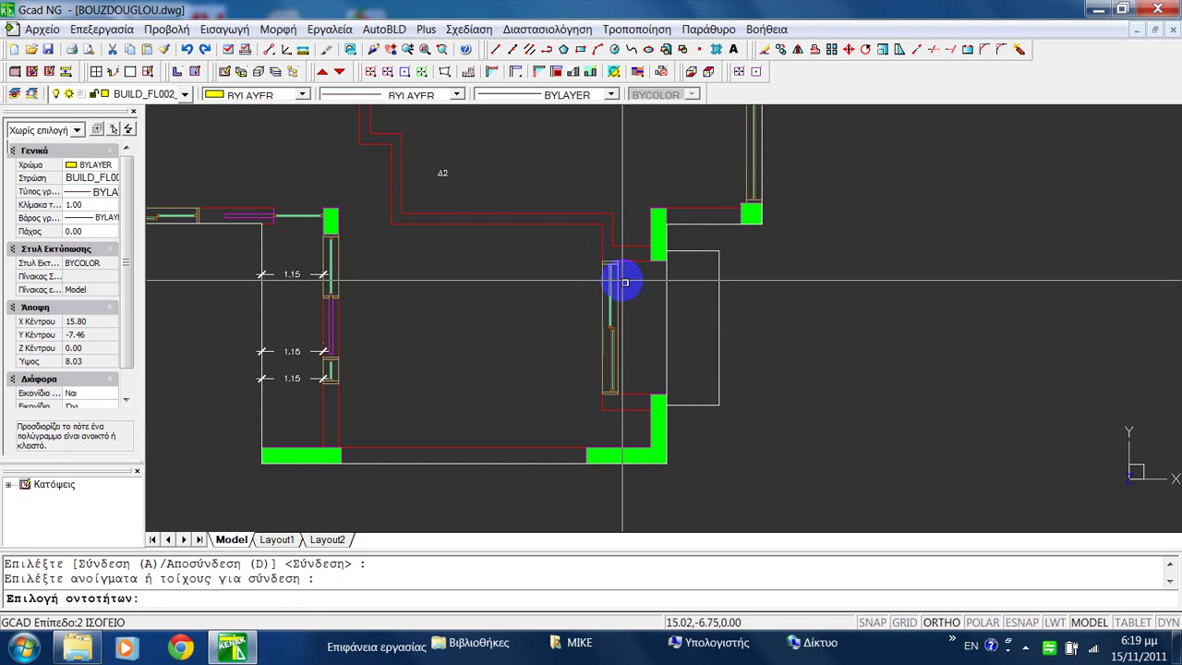
left_click(647, 302)
left_click(595, 293)
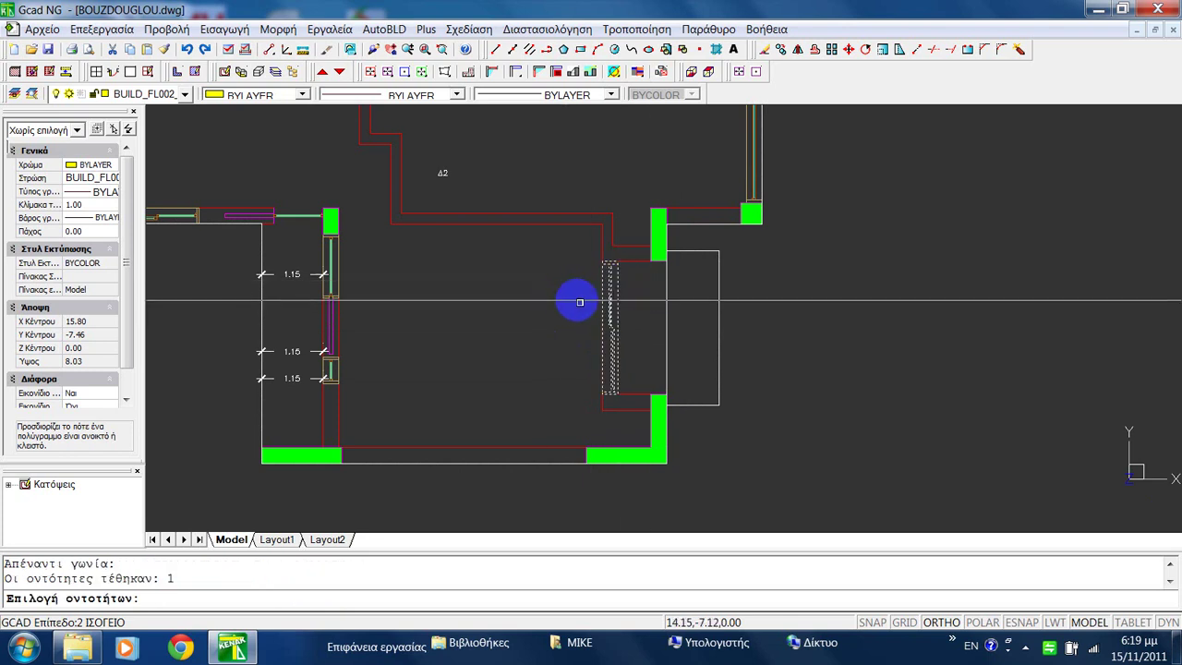
right_click(671, 315)
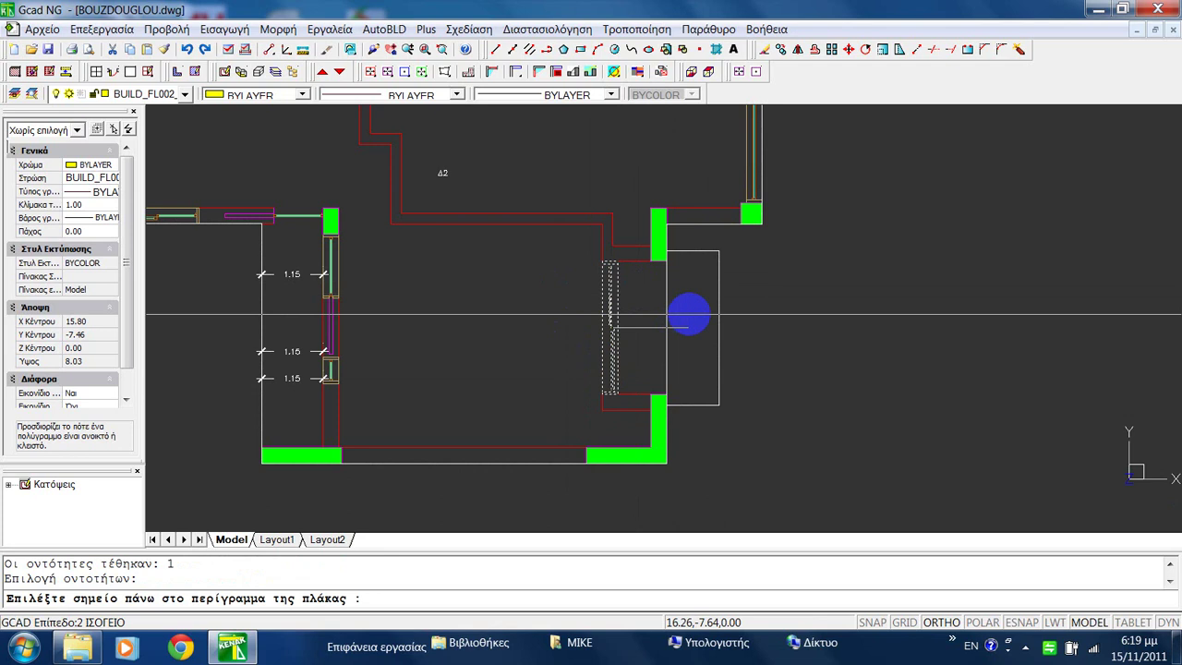
left_click(635, 380)
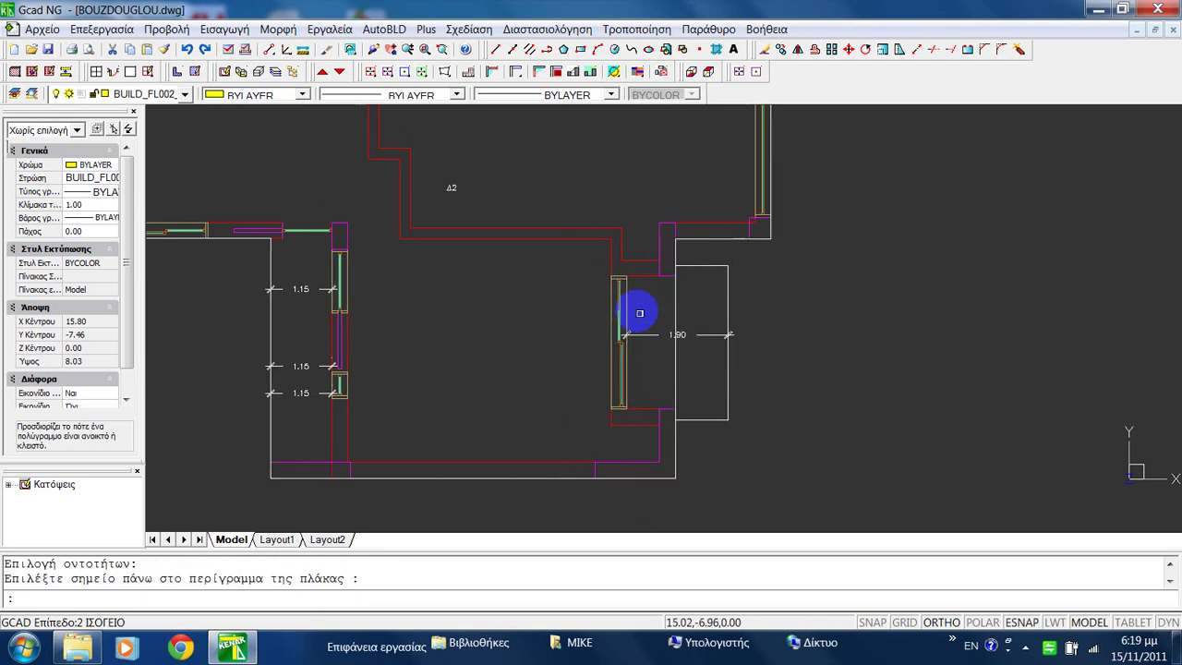
Connect the opening behind the large balcony on the plan's upper side to the slab's outer balcony edge as a horizontal overhang shading.
scroll(637, 332, "down", 3)
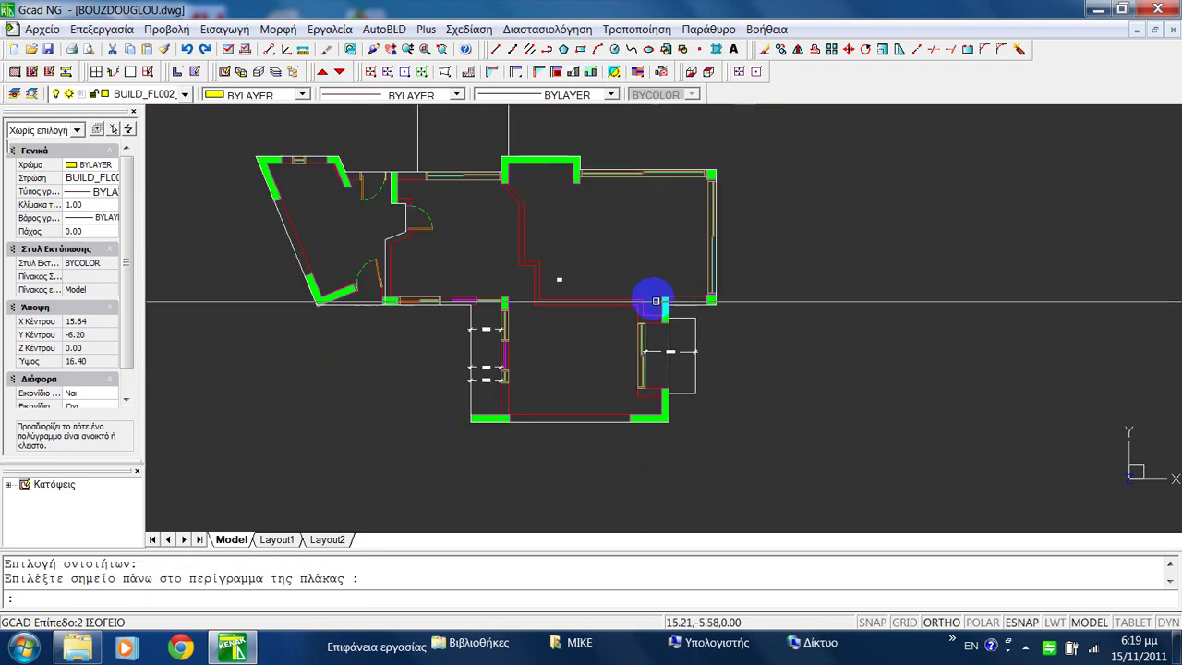
scroll(656, 300, "up", 3)
scroll(773, 359, "down", 1)
middle_click_drag(701, 256, 793, 381)
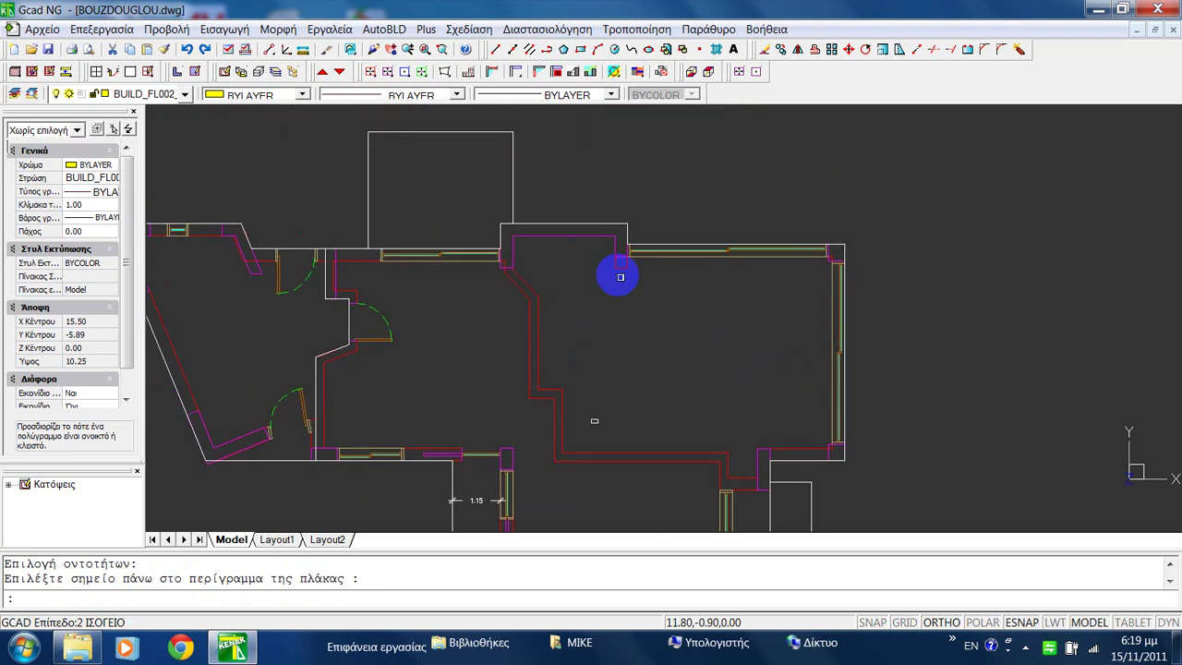
middle_click_drag(621, 277, 773, 201)
middle_click_drag(625, 212, 636, 248)
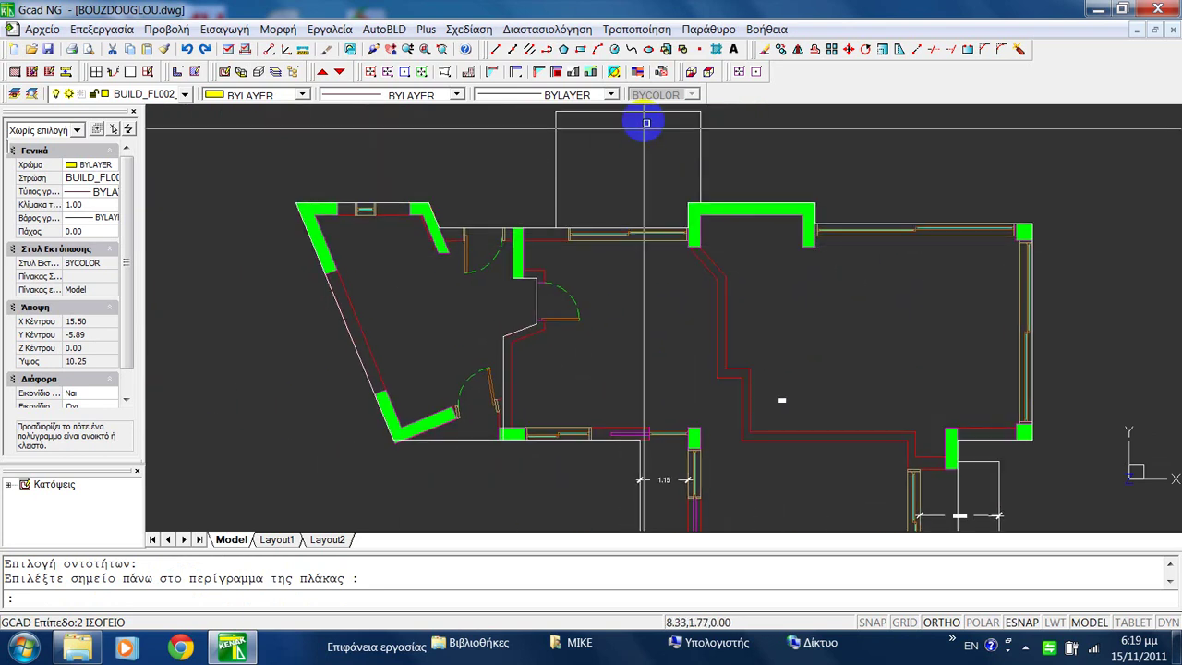
middle_click_drag(646, 122, 634, 215)
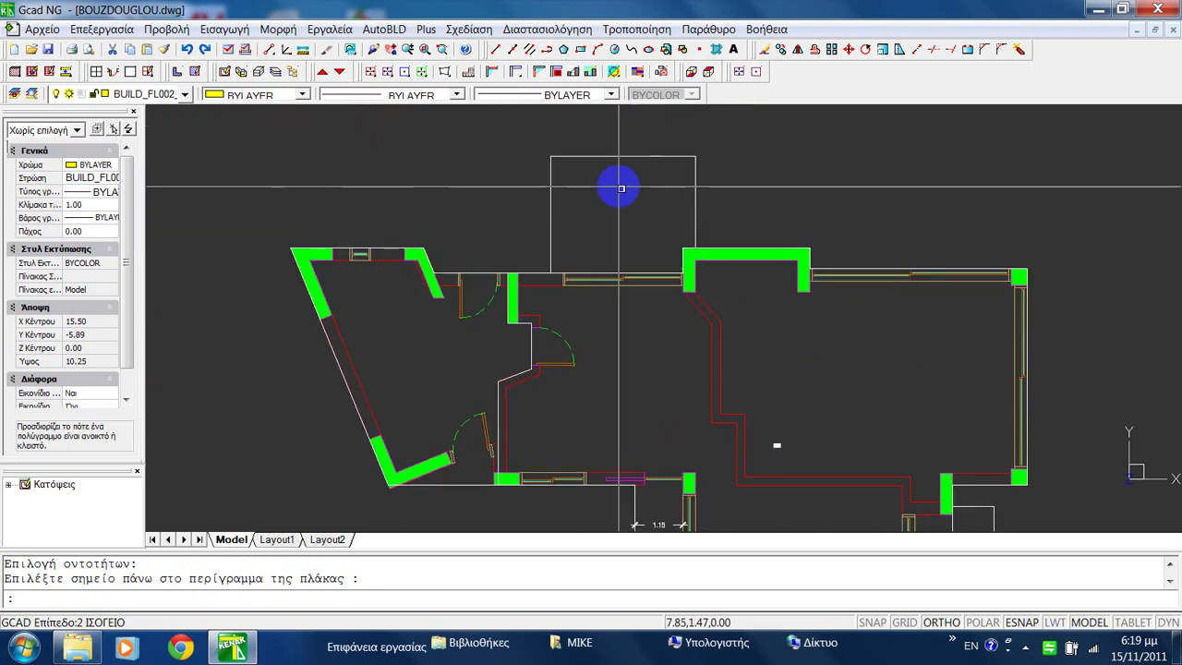
left_click(623, 189)
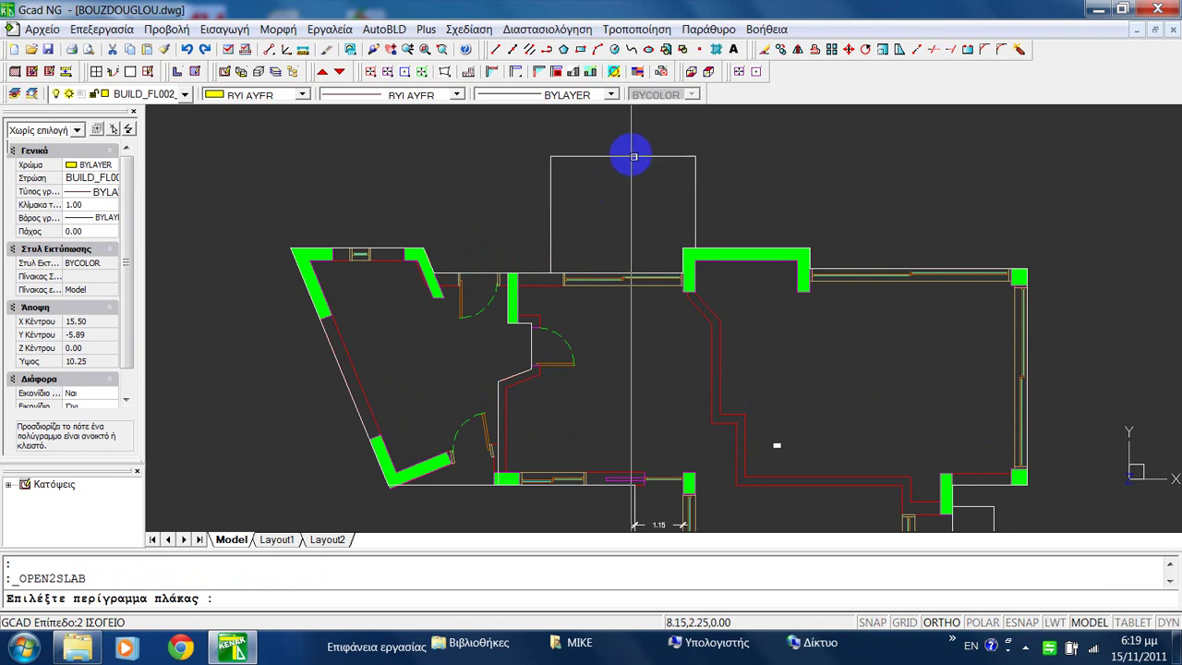
left_click(632, 156)
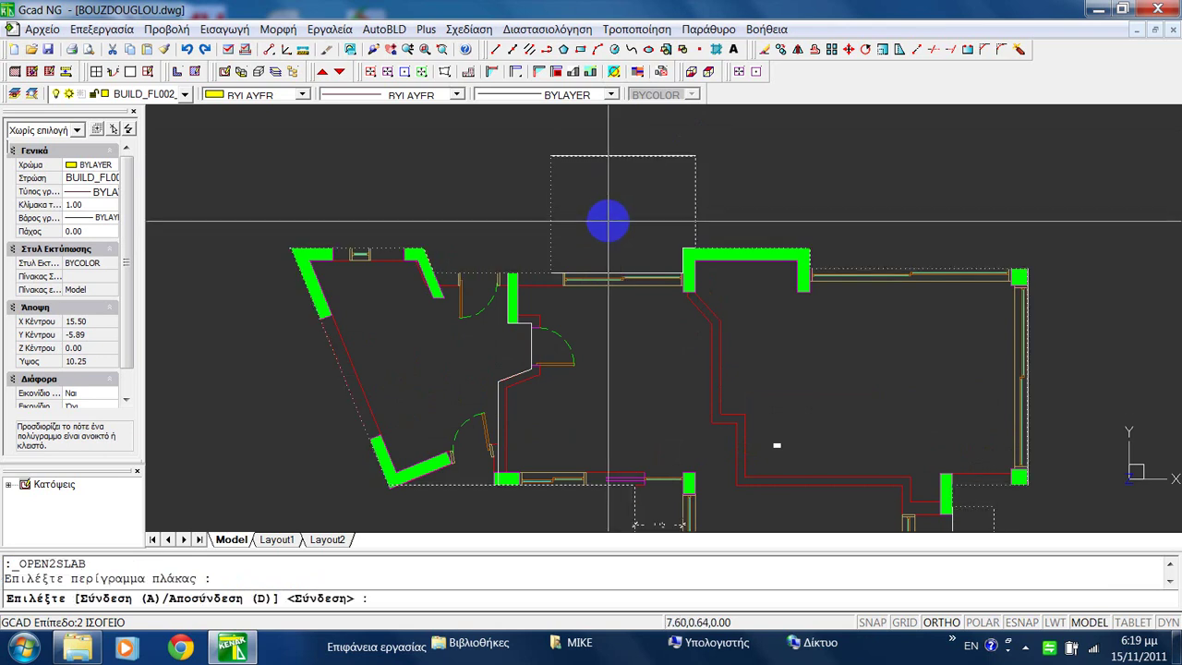
key("Return")
left_click(606, 281)
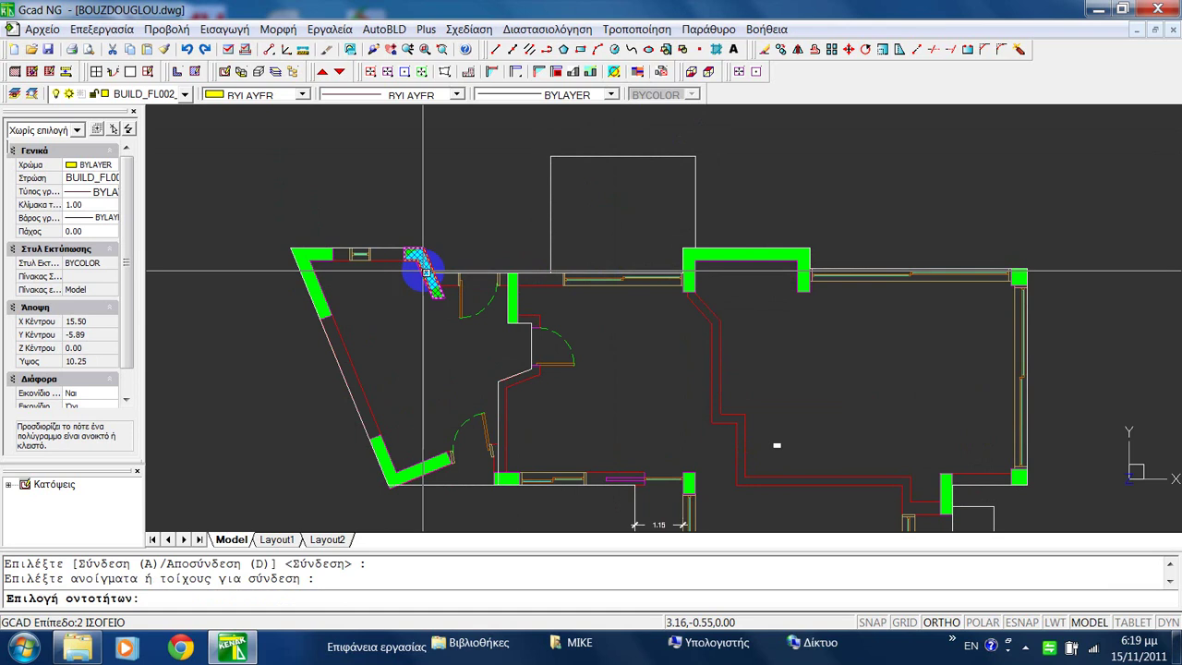
left_click(591, 287)
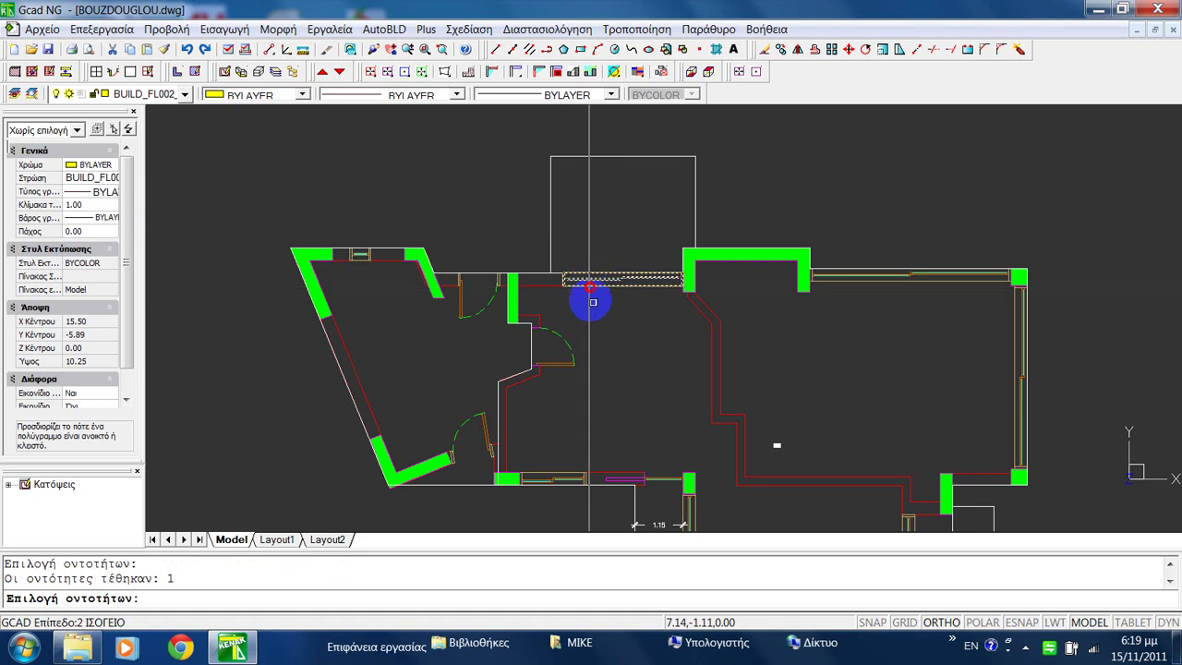
key("Return")
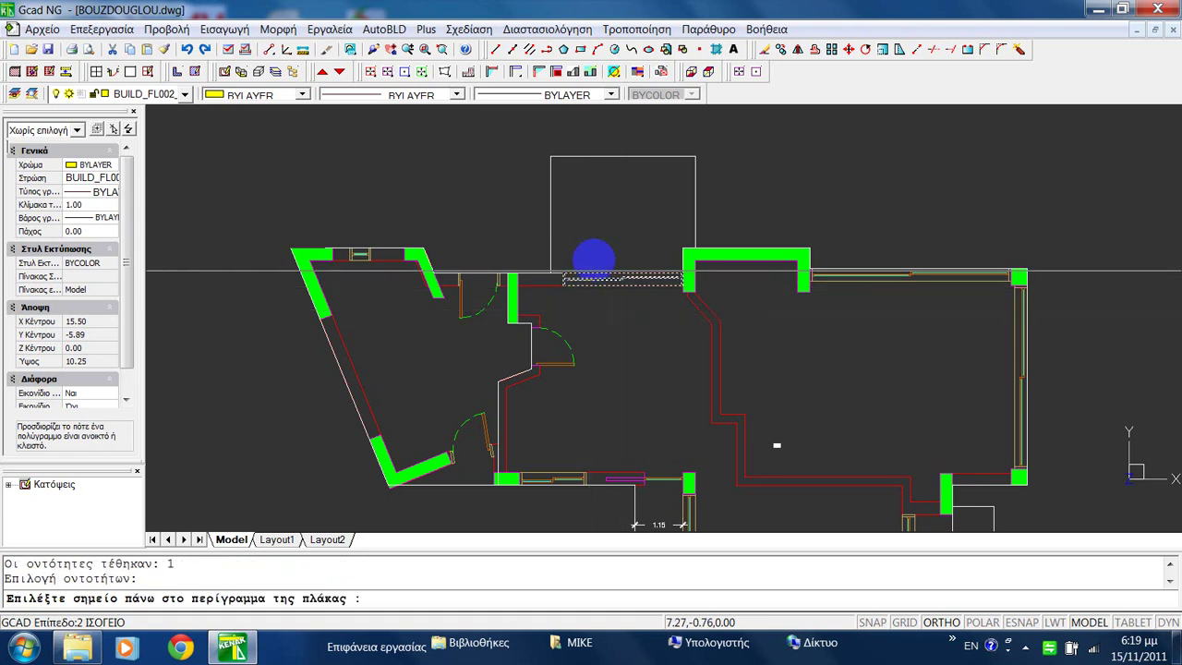
left_click(618, 157)
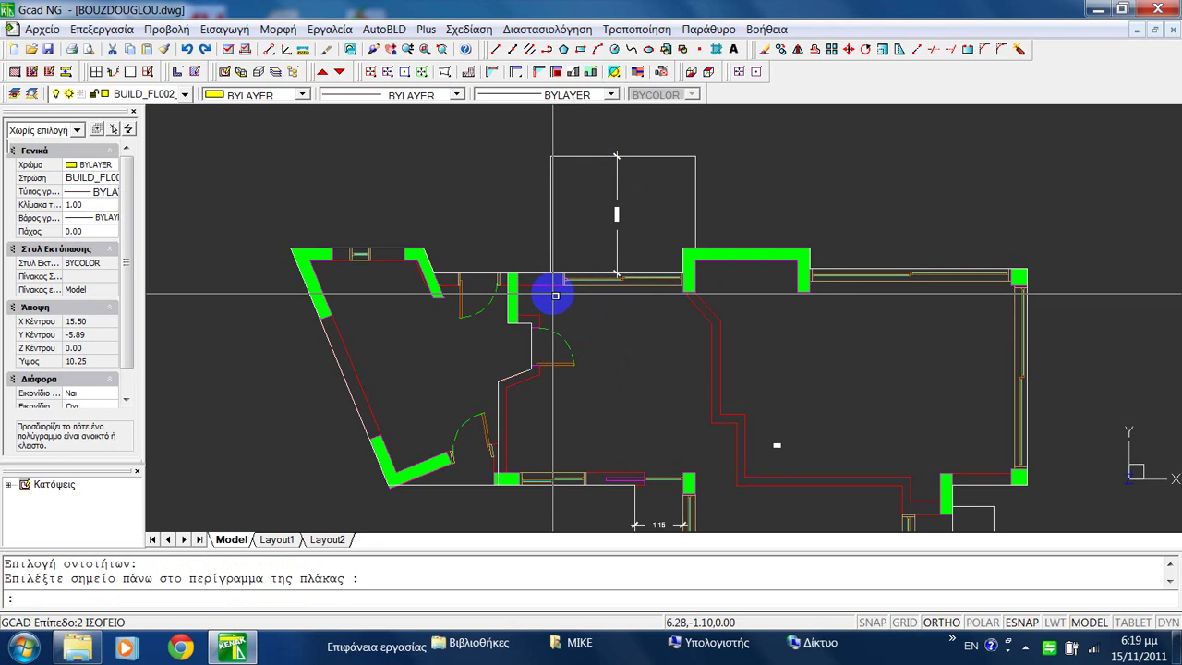
Save the drawing.
scroll(563, 255, "down", 2)
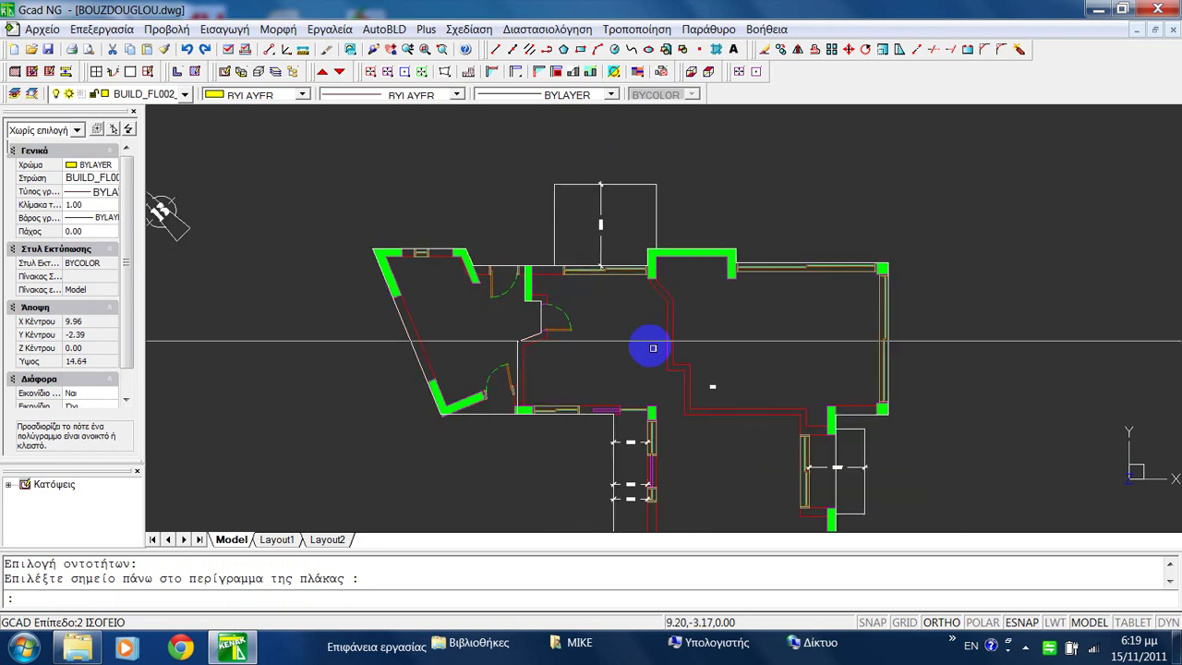
mouse_move(643, 342)
middle_mouse_down()
mouse_move(554, 285)
mouse_move(622, 289)
middle_mouse_up()
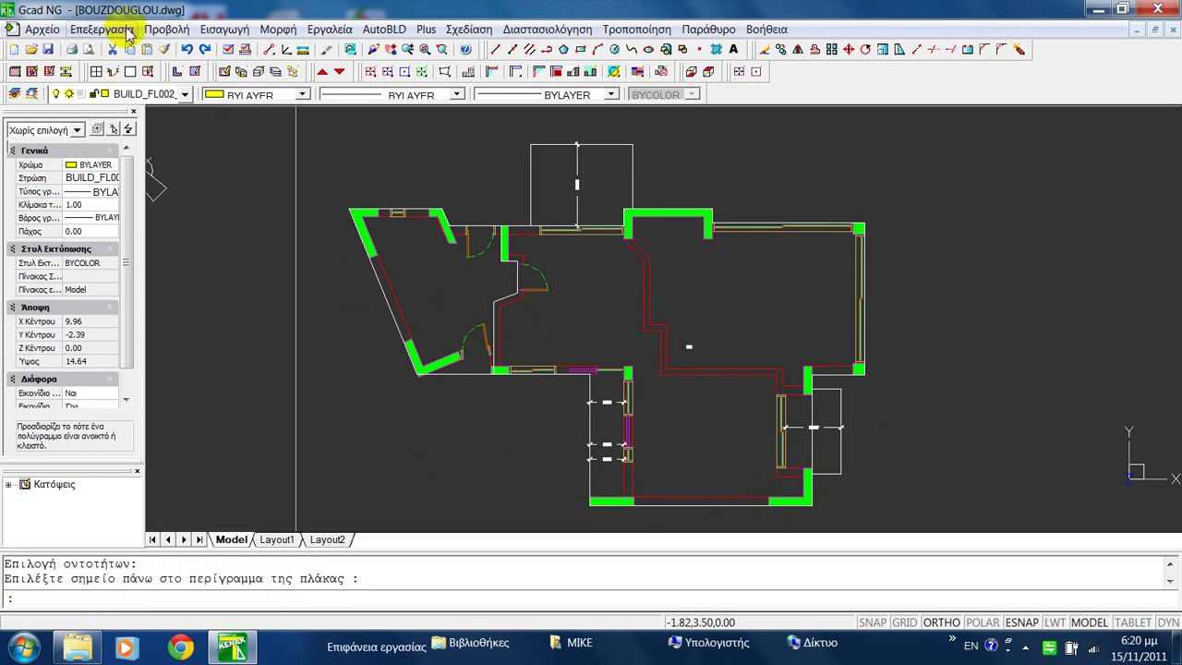
left_click(492, 225)
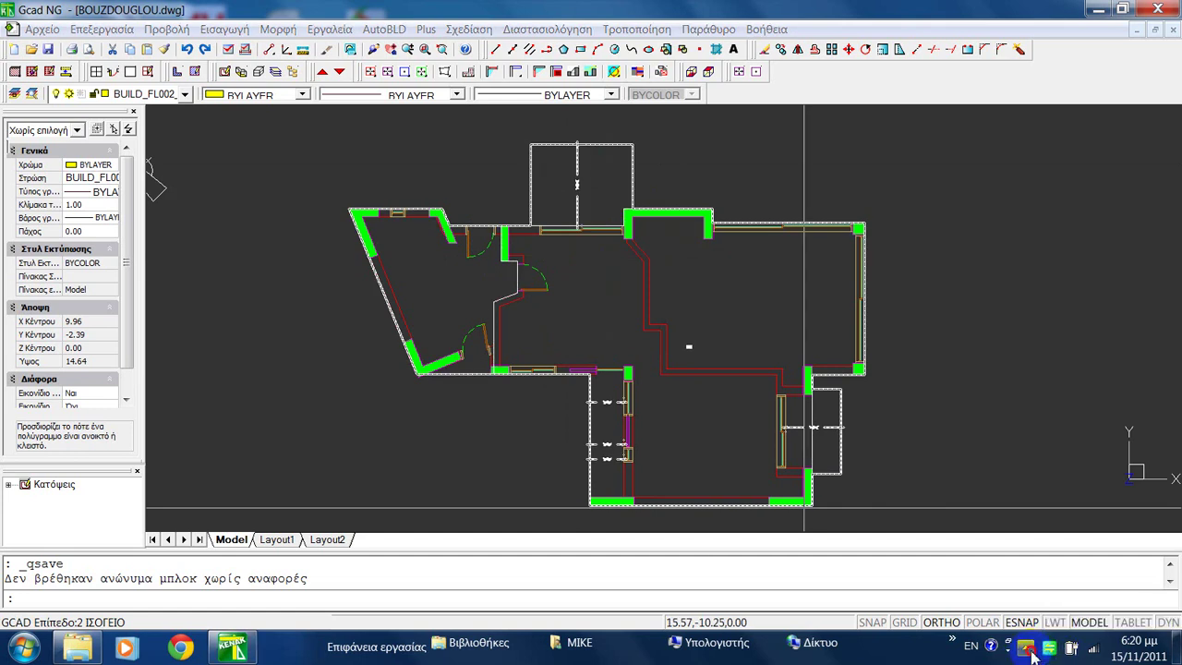
left_click(1025, 649)
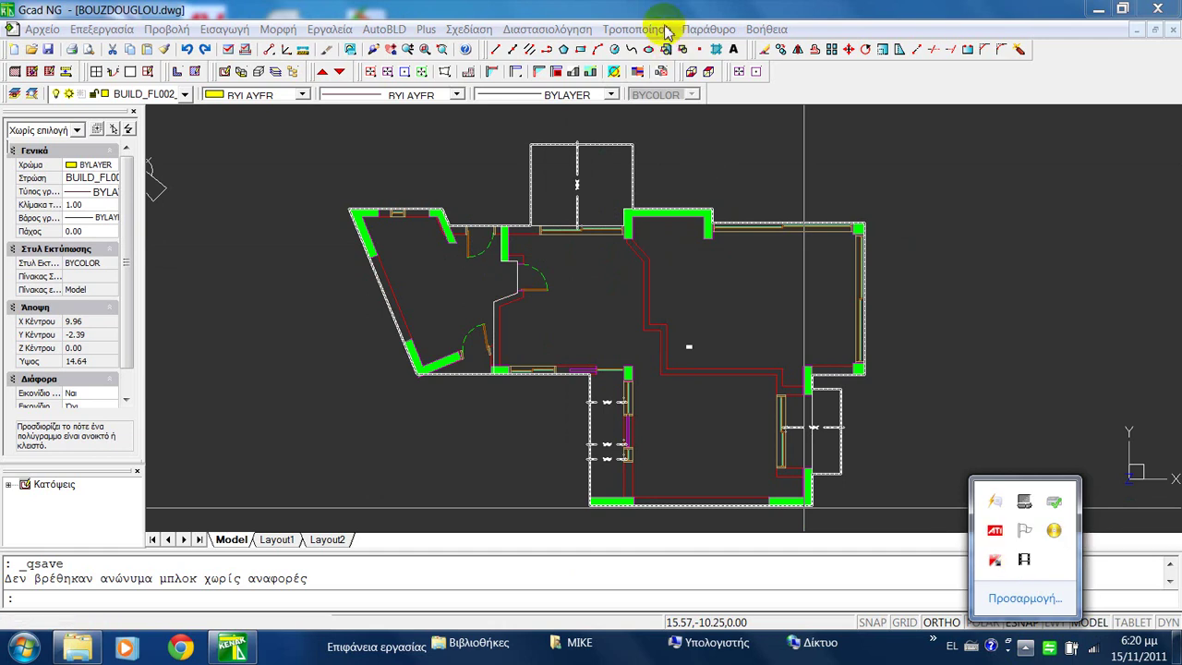
left_click(616, 185)
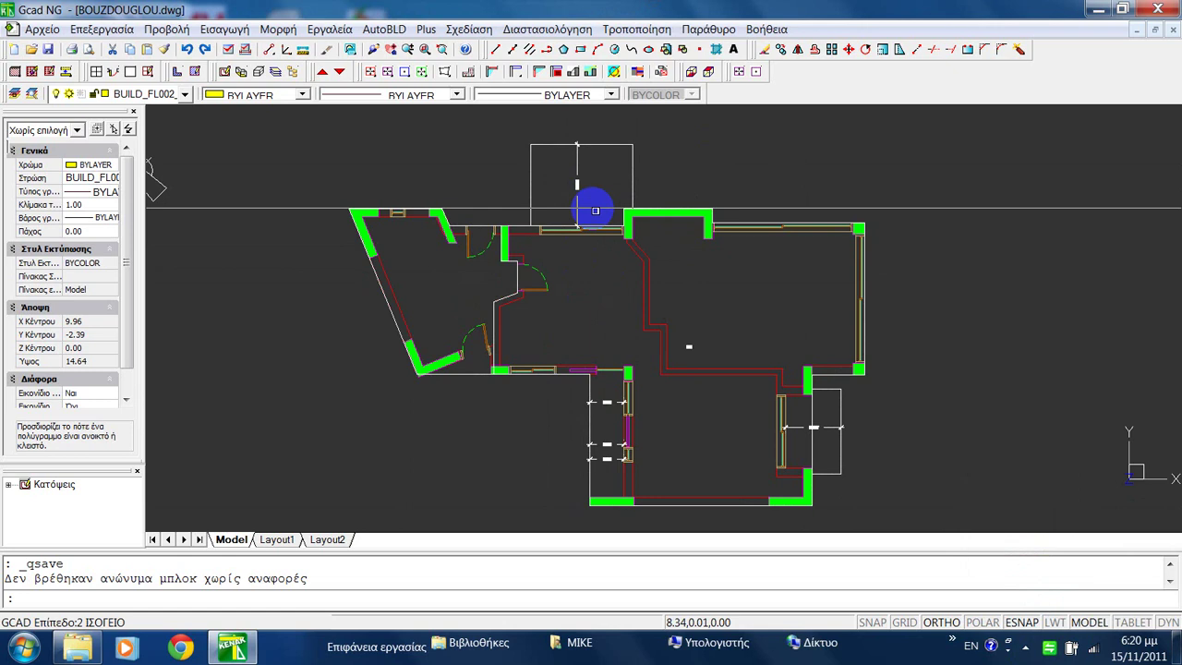
scroll(595, 257, "down", 3)
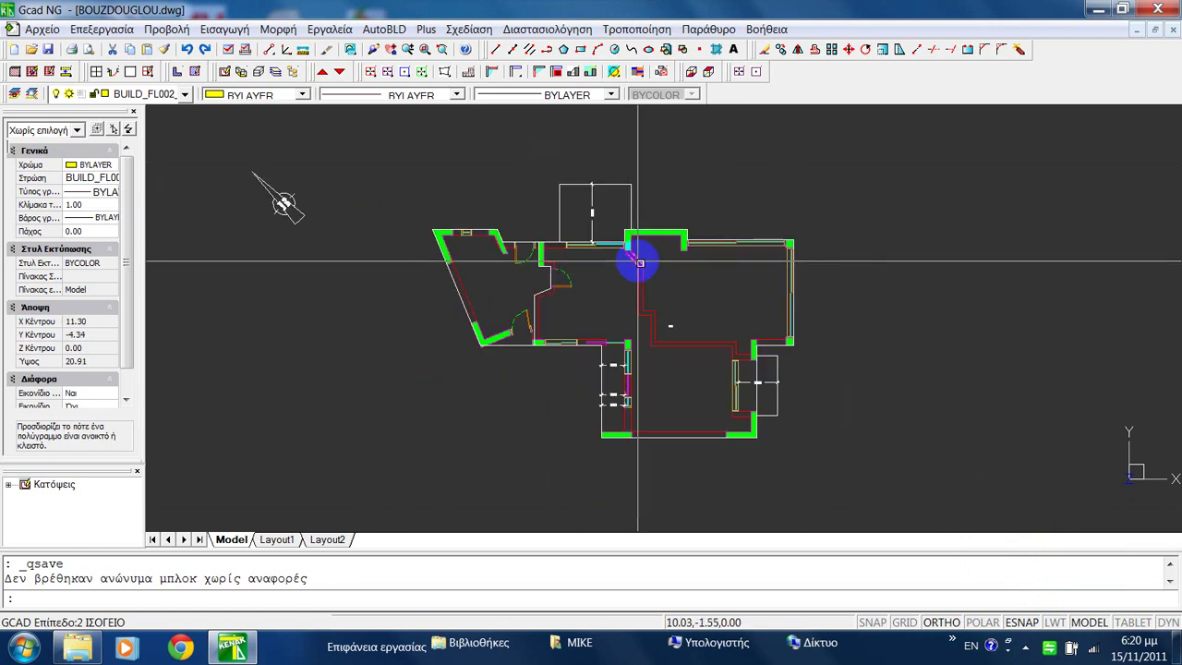
left_click(1026, 648)
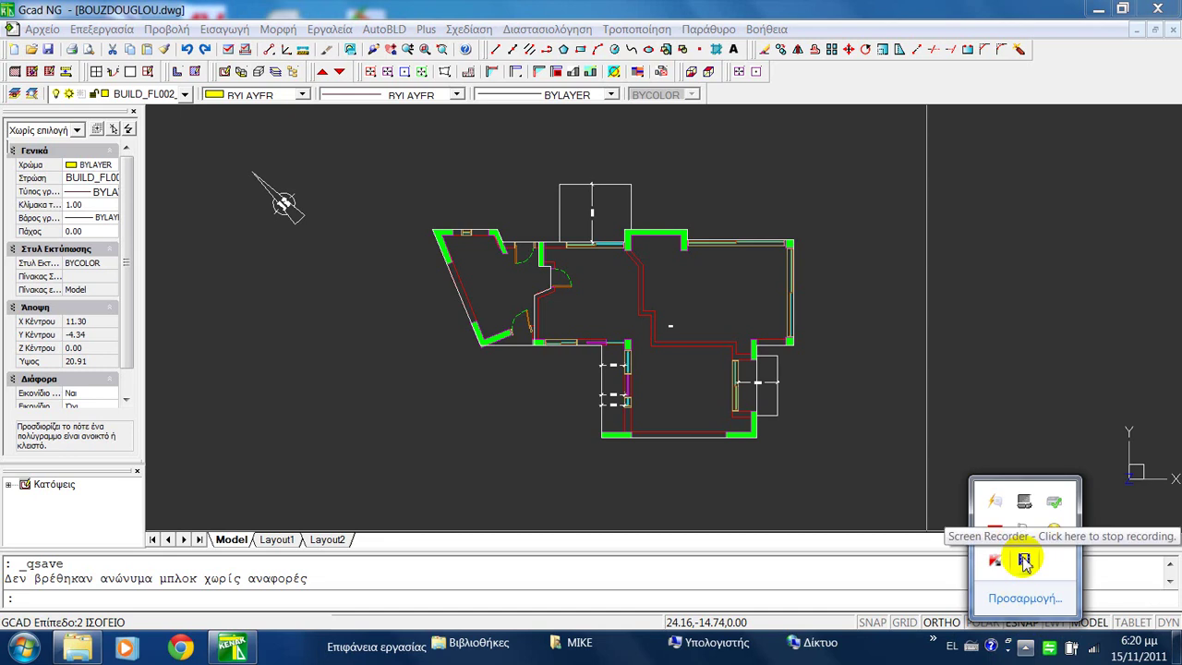
left_click(698, 177)
left_click(729, 216)
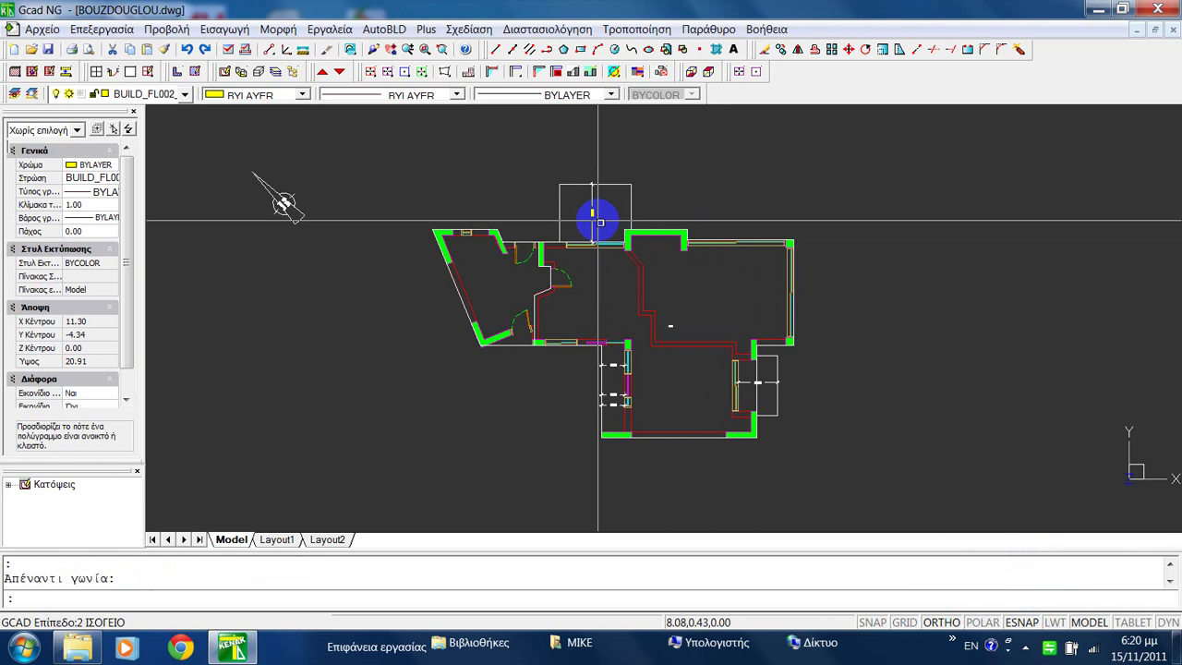
Add a vertical projection shading with Σκιάσεις καθέτων προβόλων from the projecting column's outer corner to the opening behind the large upper balcony.
left_click(384, 28)
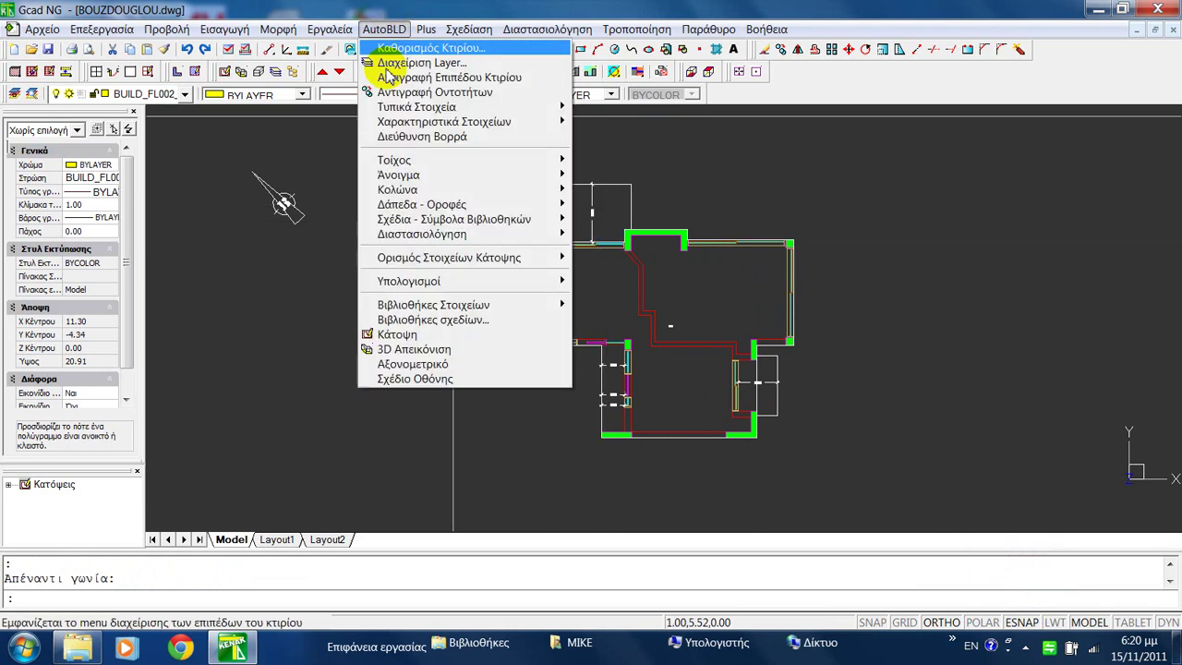
mouse_move(443, 260)
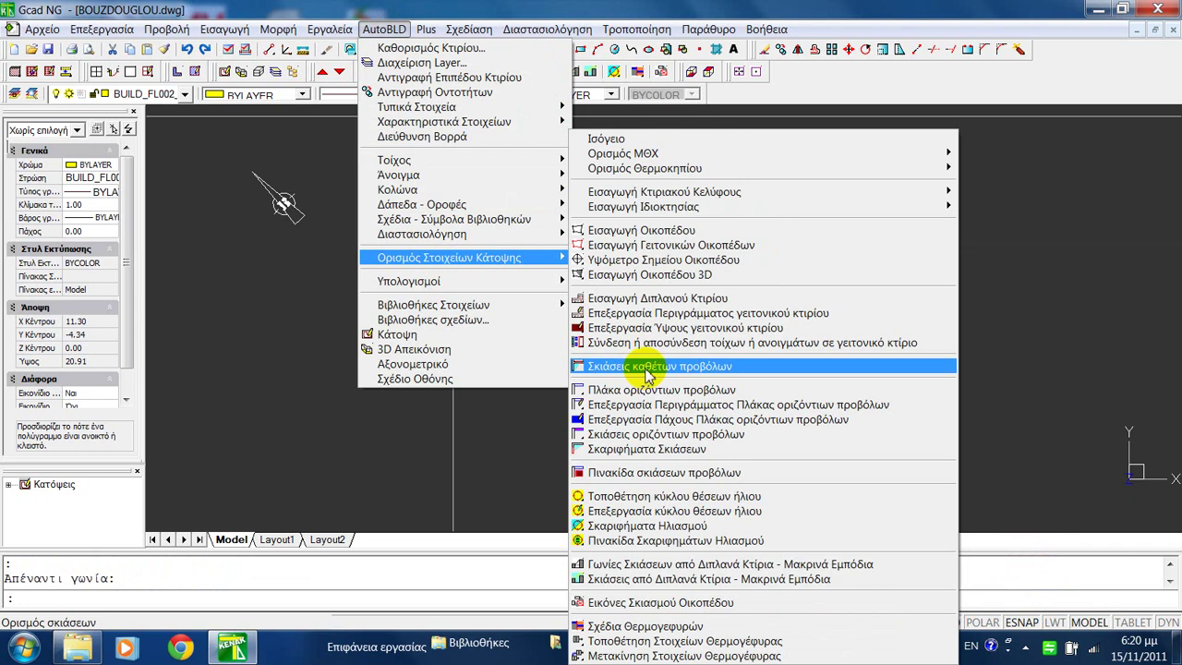
left_click(646, 367)
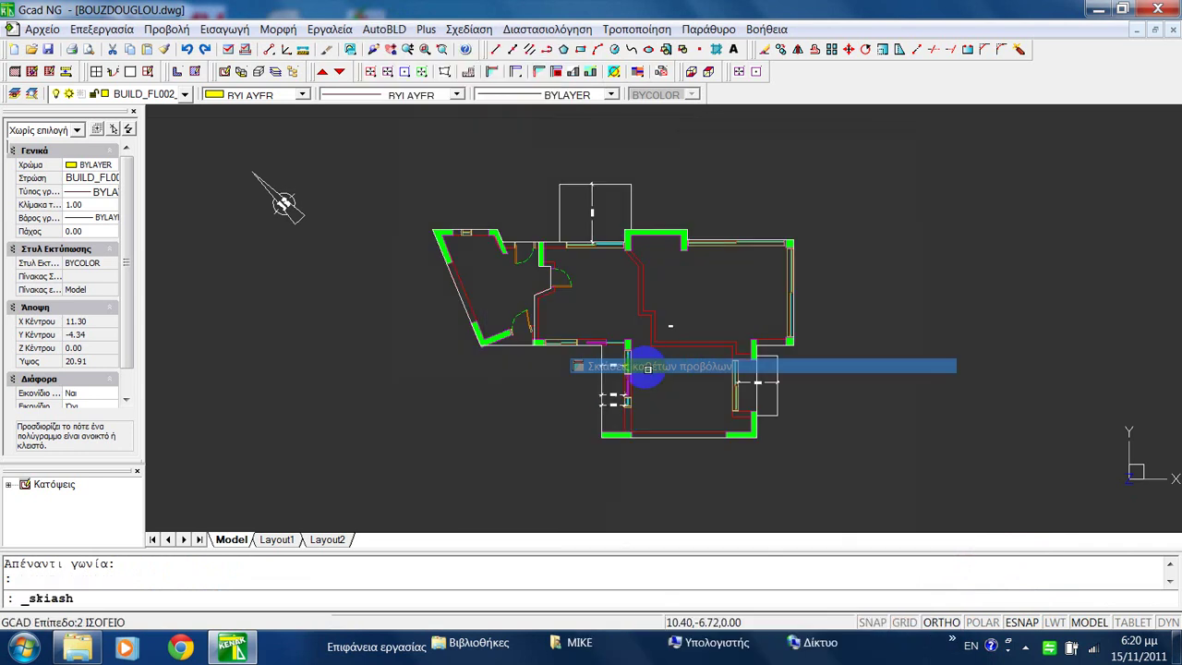
left_click(554, 368)
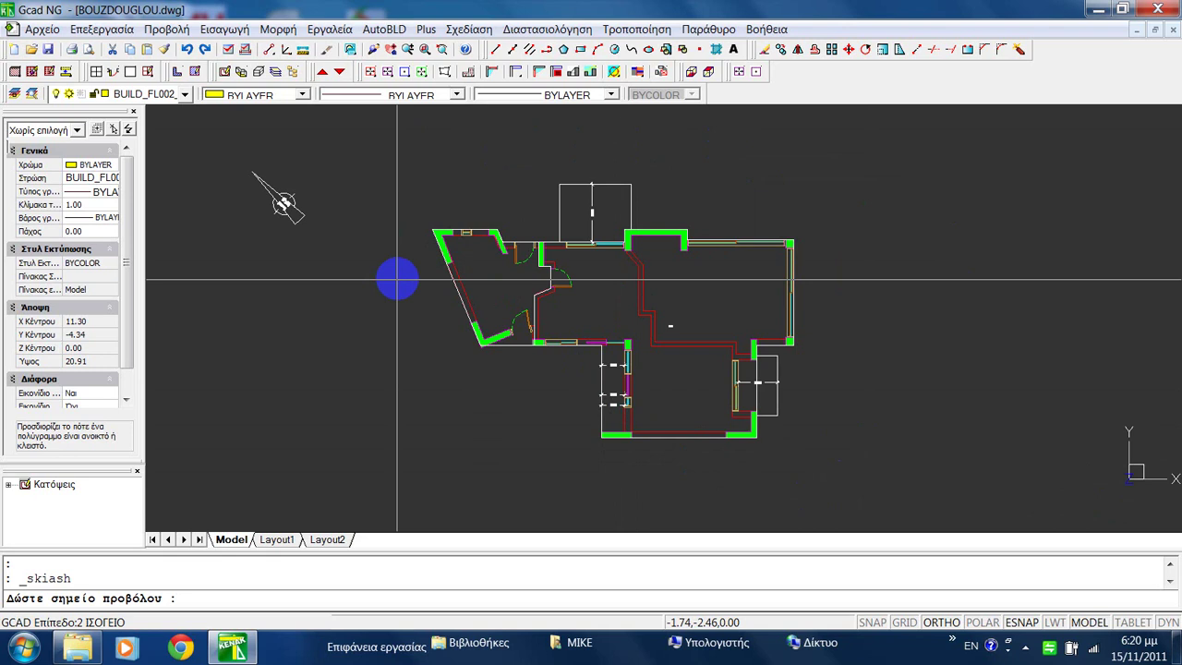
scroll(626, 139, "up", 5)
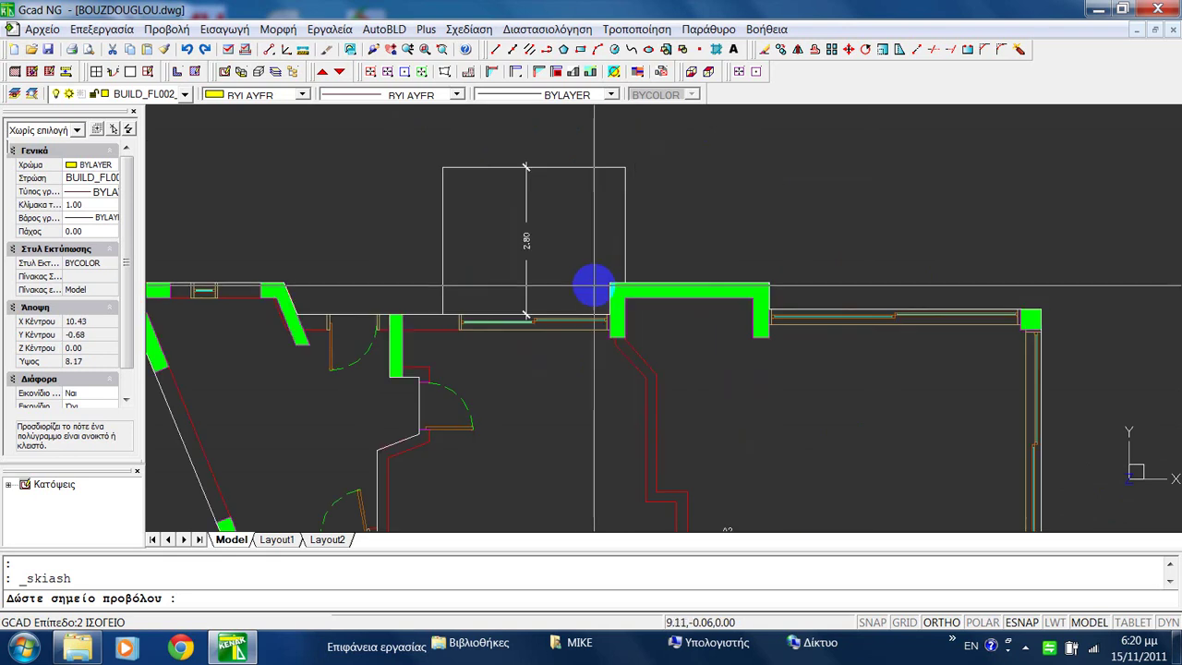
left_click(609, 281)
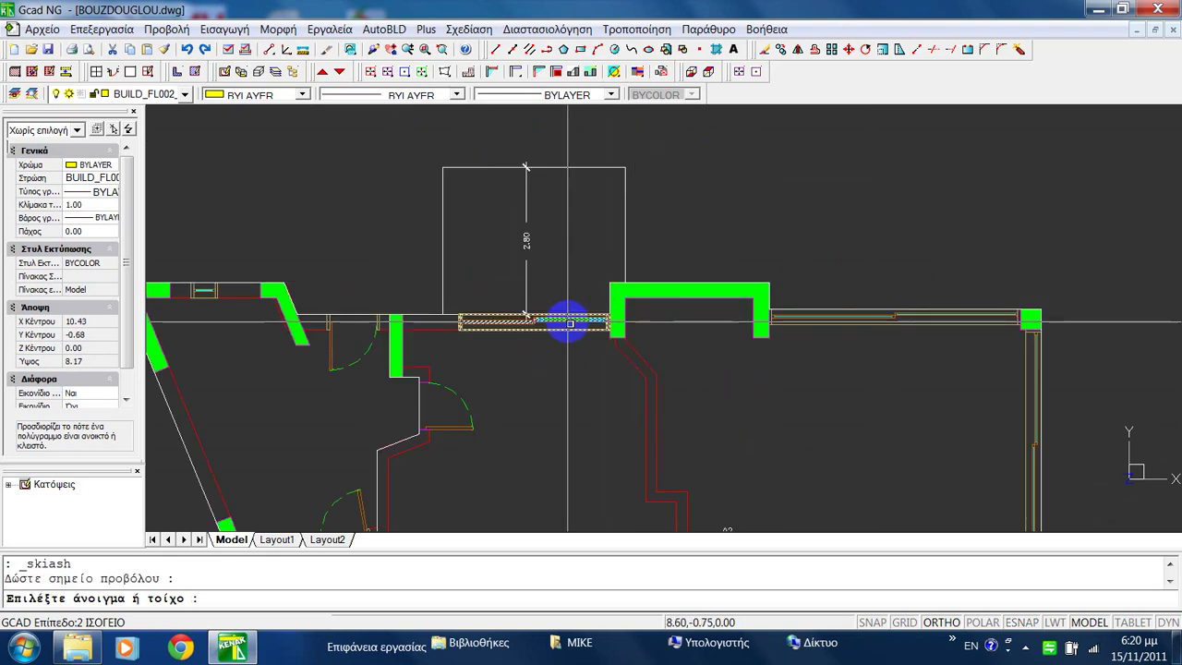
left_click(567, 323)
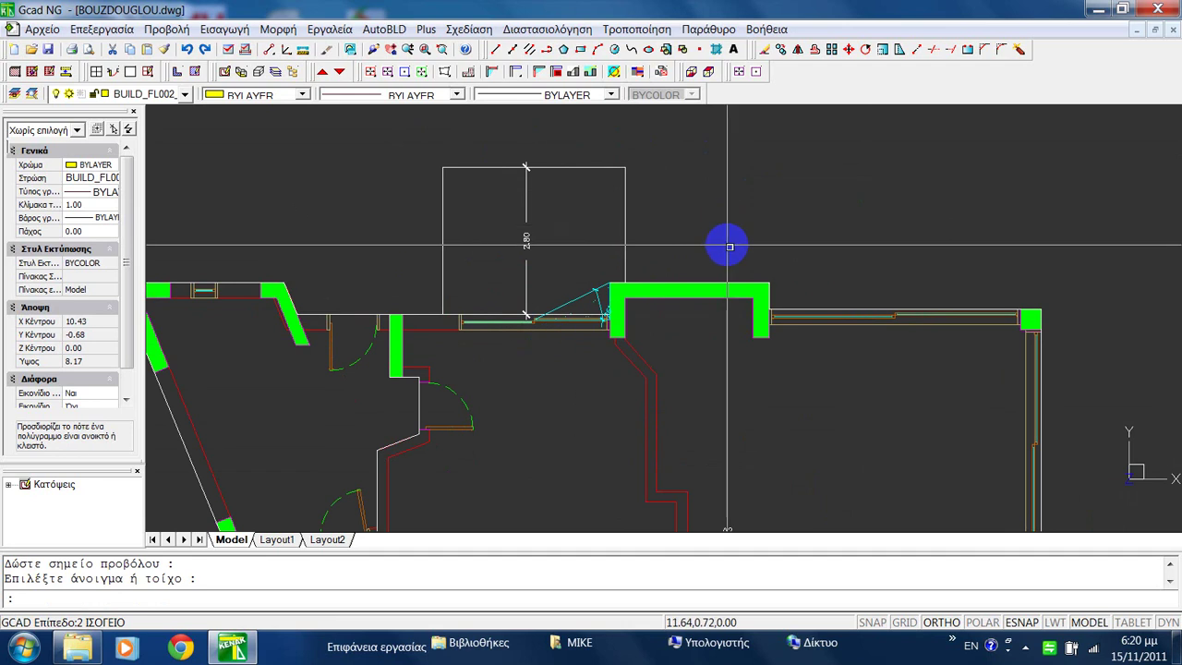
Add a vertical shading with rdots hatch at scale 2 from the upper wing's lower-right outer corner to the recessed opening behind the small balcony.
scroll(746, 226, "down", 3)
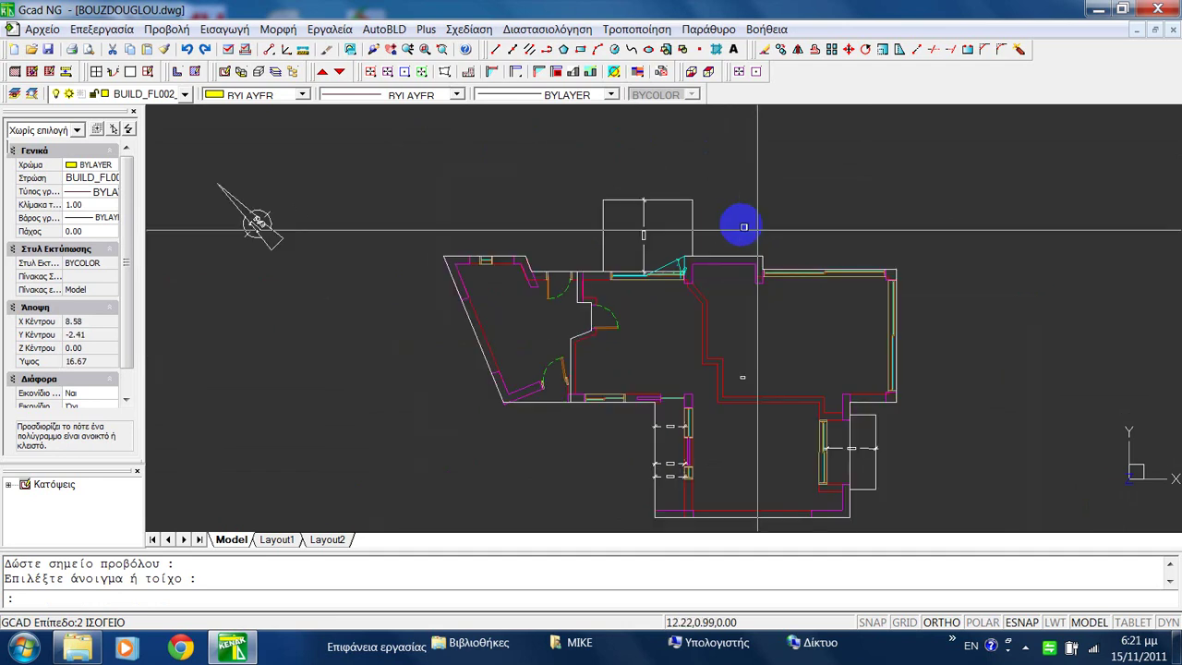
middle_click_drag(842, 340, 715, 252)
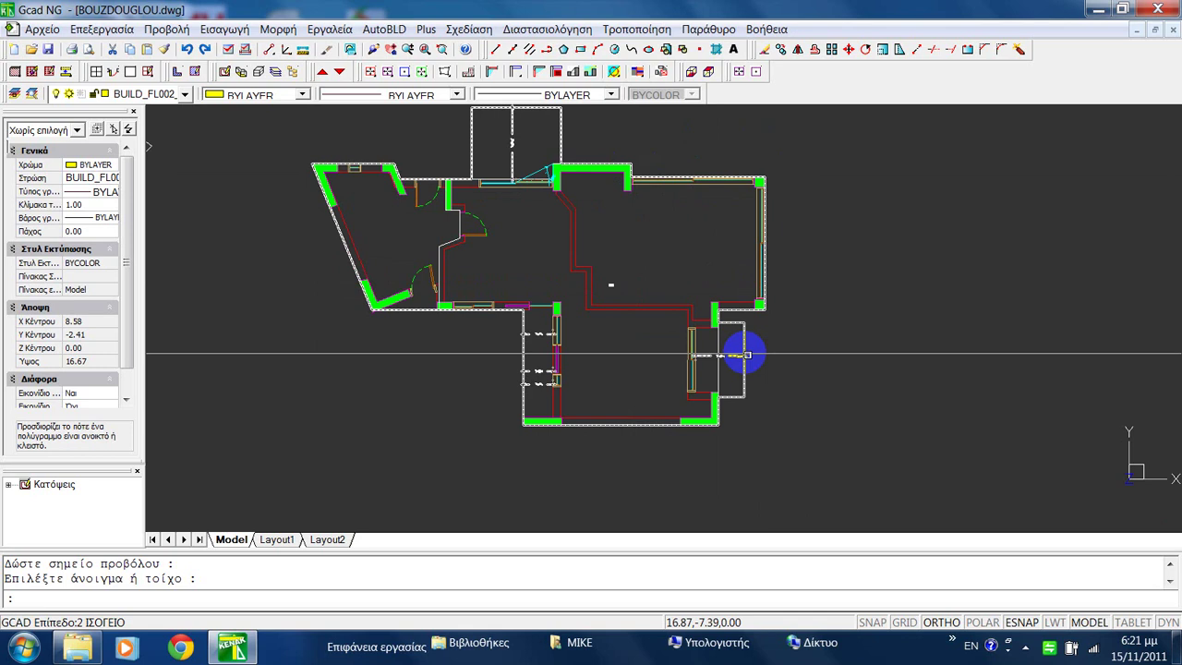
scroll(747, 355, "up", 4)
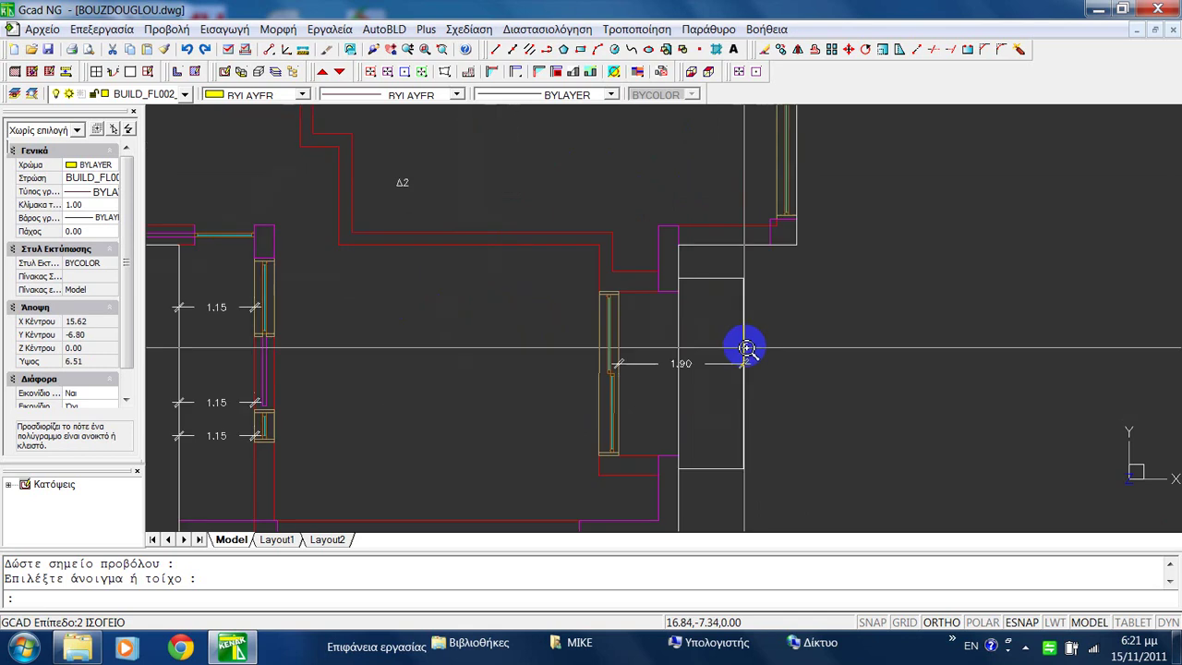
left_click(800, 254)
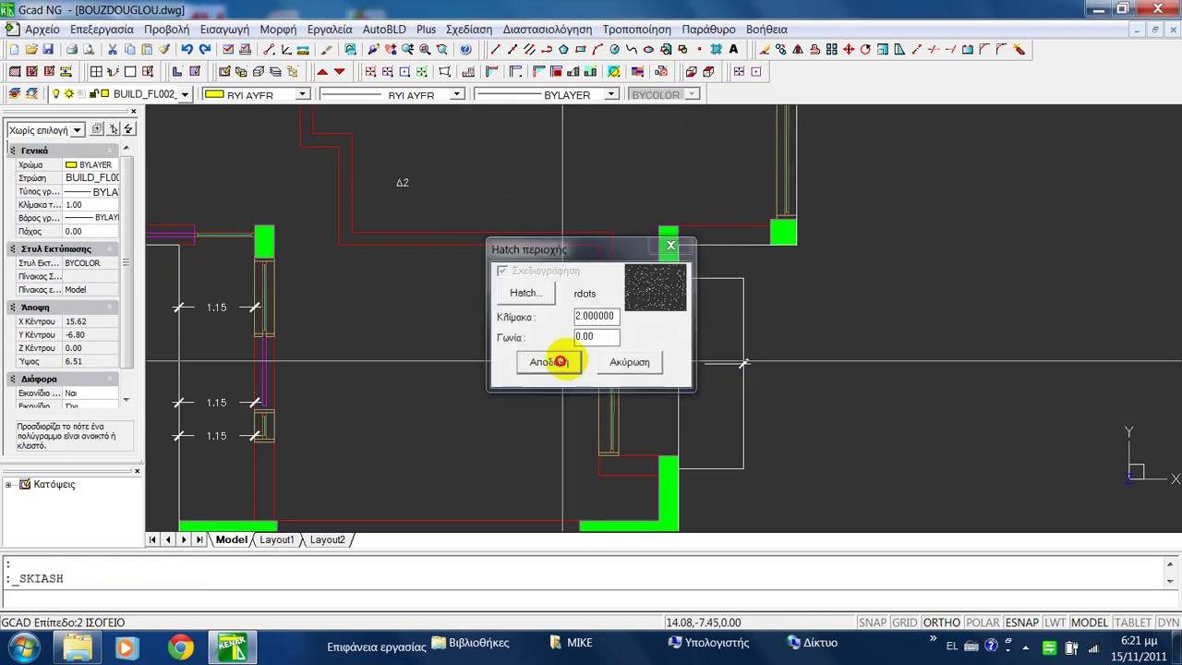
left_click(560, 361)
left_click(800, 247)
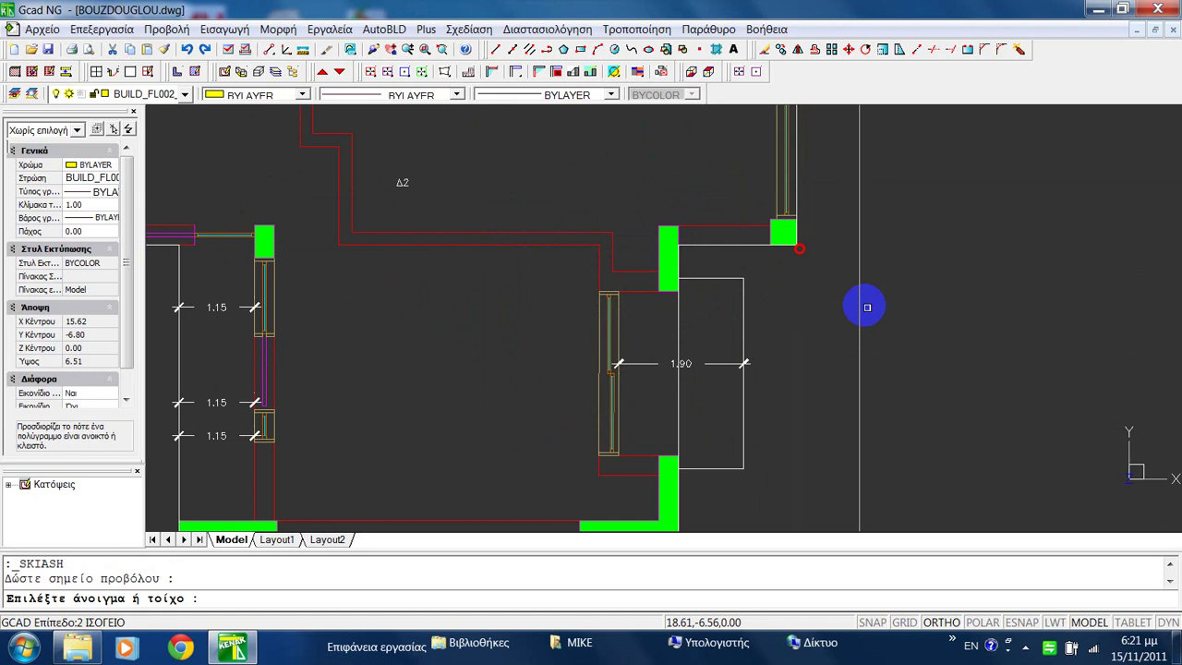
scroll(891, 311, "down", 2)
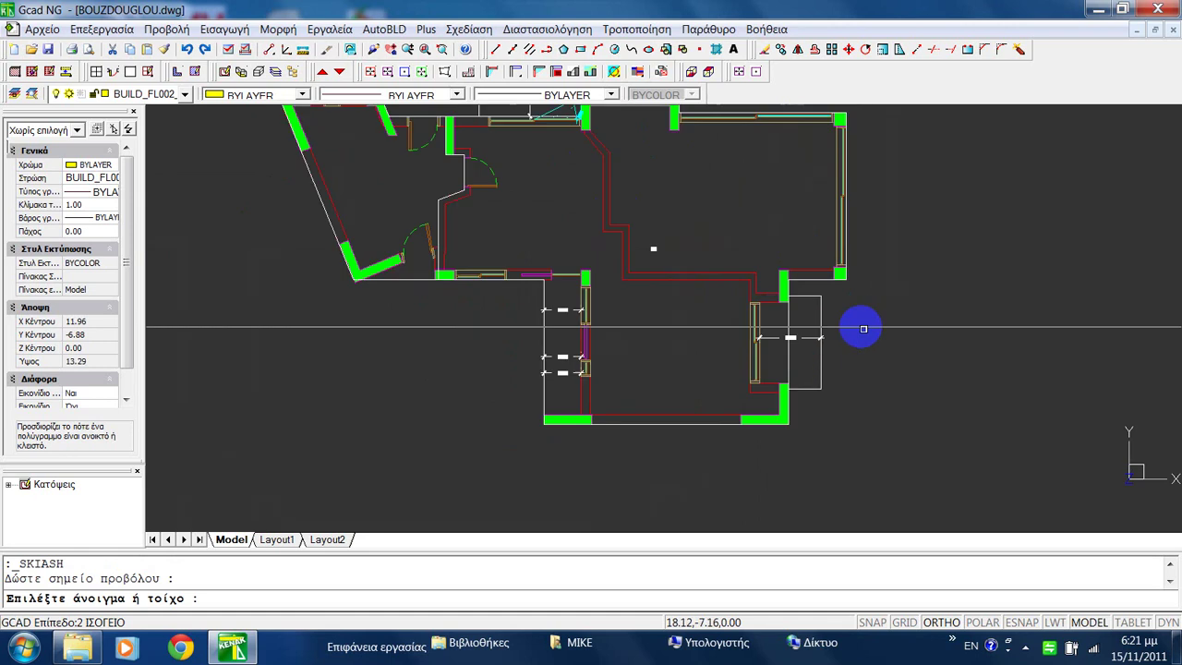
left_click(762, 360)
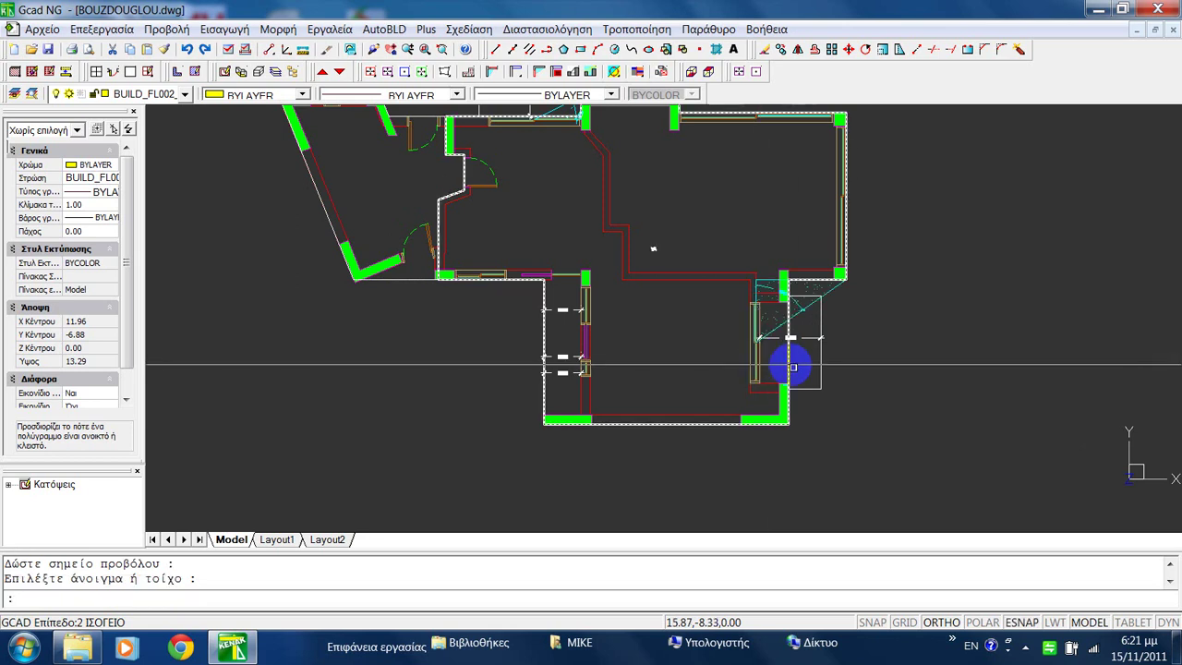
scroll(826, 294, "up", 2)
scroll(825, 294, "up", 2)
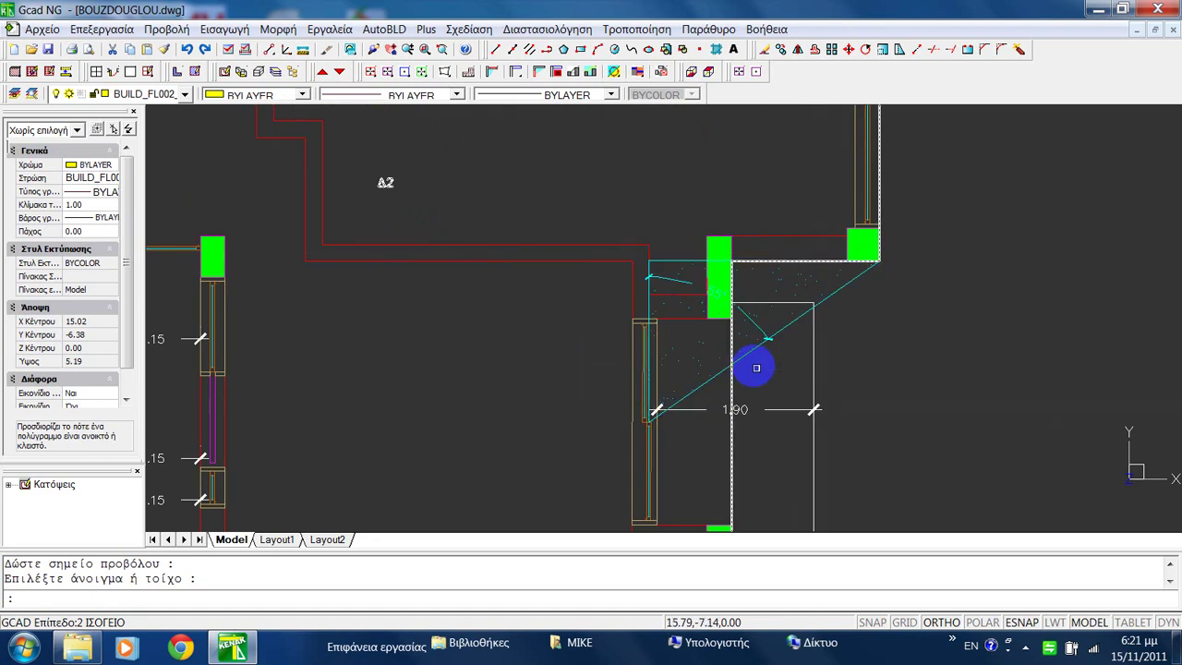
Add a vertical projection shading with rdots hatch at scale 2 from the lower-right column's upper outer corner to the opening behind the small balcony.
scroll(876, 298, "down", 5)
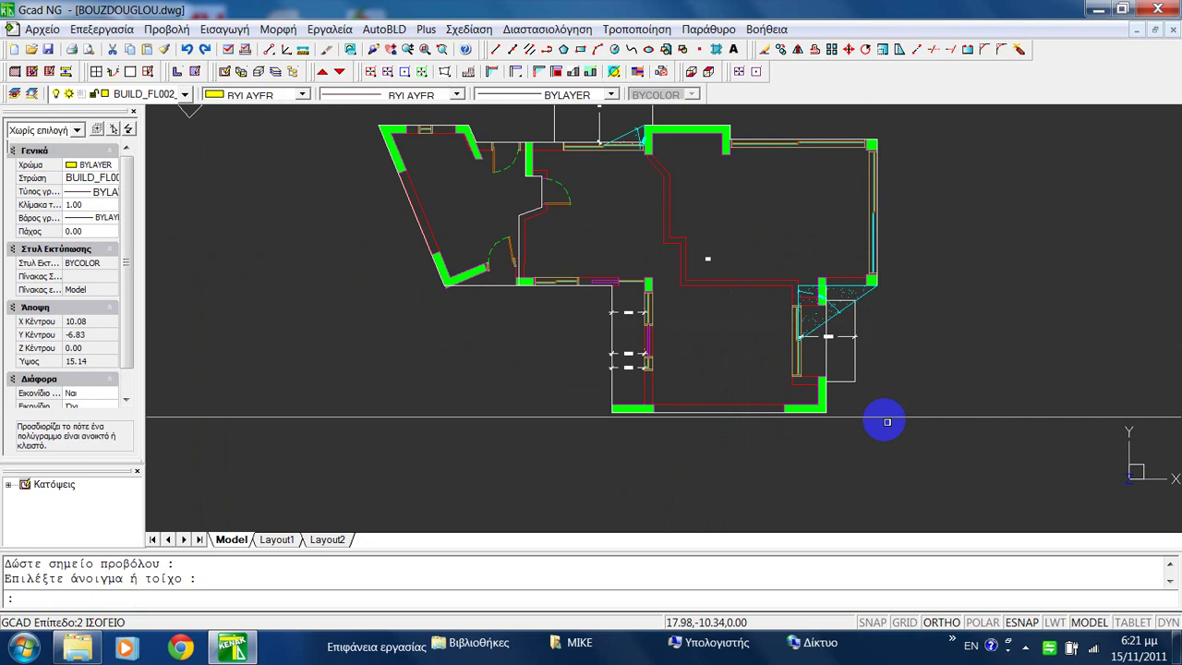
scroll(858, 427, "up", 3)
key("Return")
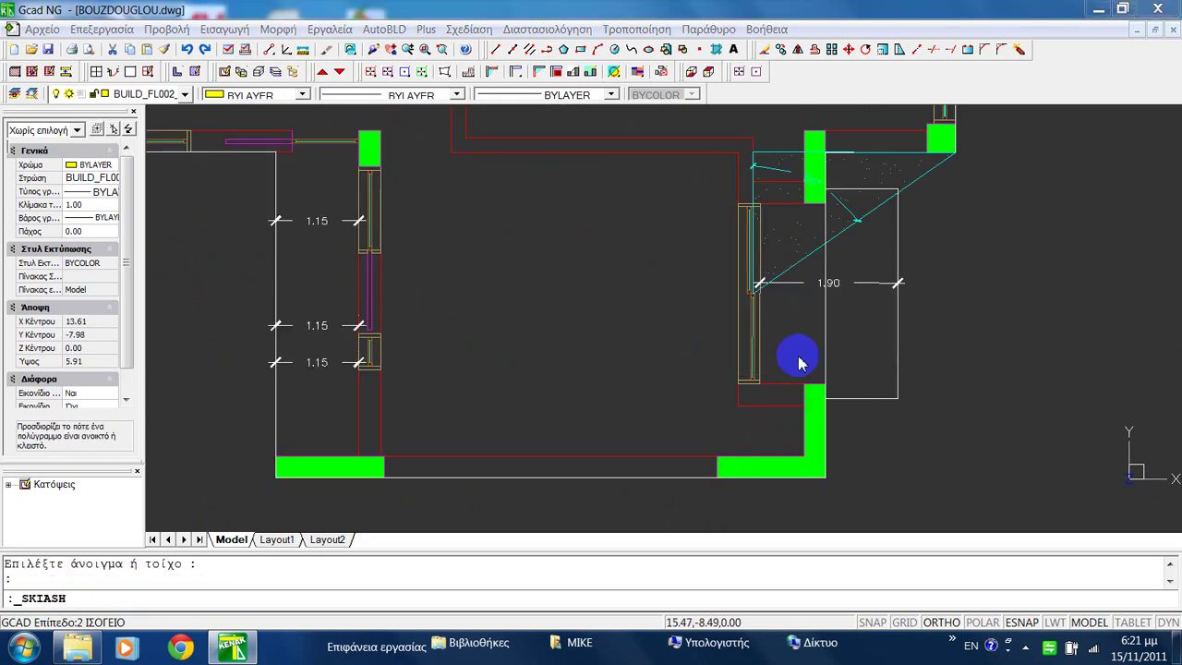
left_click(541, 359)
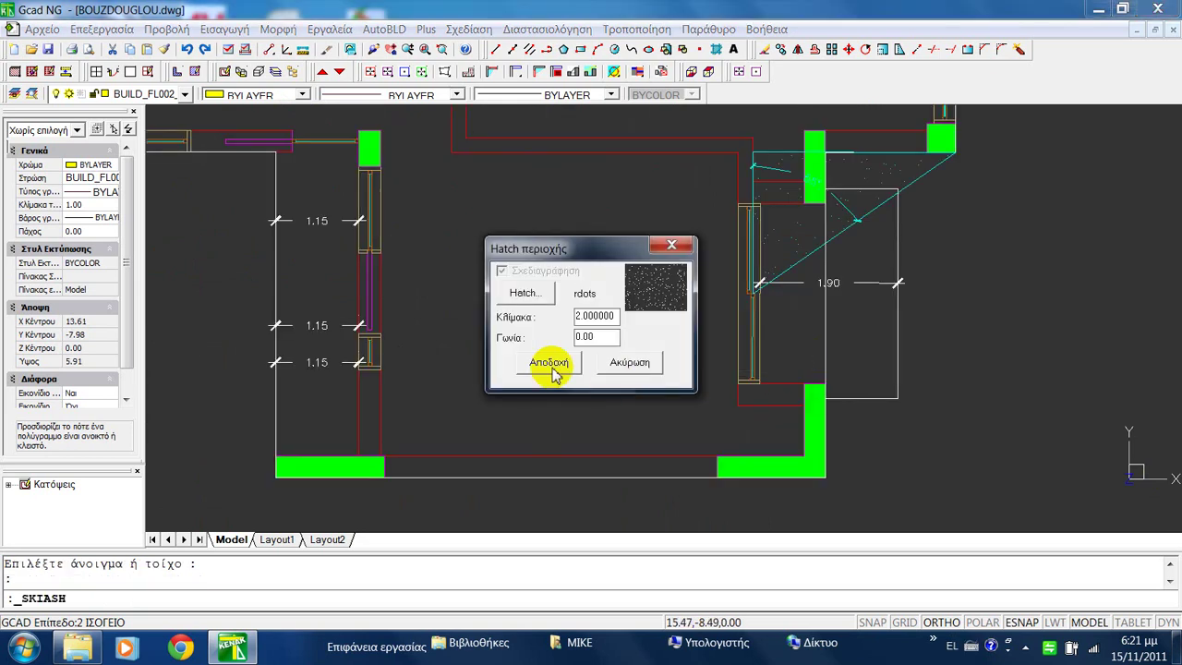
left_click(820, 384)
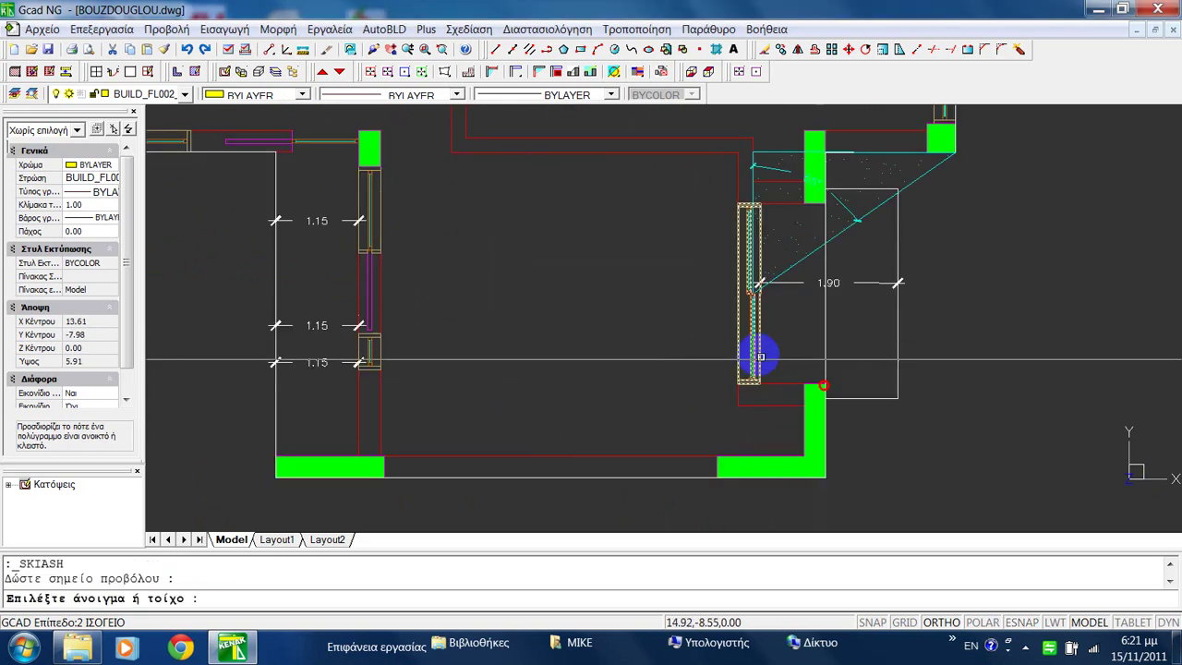
left_click(761, 334)
scroll(914, 379, "down", 1)
scroll(910, 380, "down", 1)
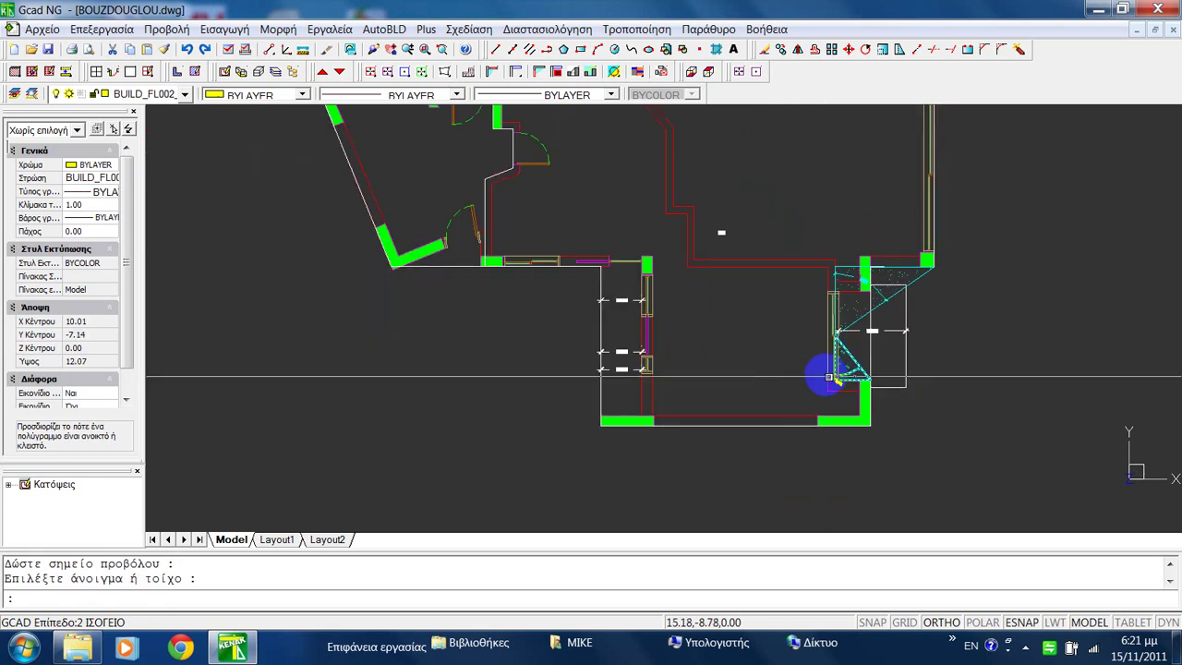
Add vertical projection shadings from the lower-left column's upper outer corner to the lower and upper openings of the lower wing's recessed left wall.
middle_click_drag(641, 335, 715, 335)
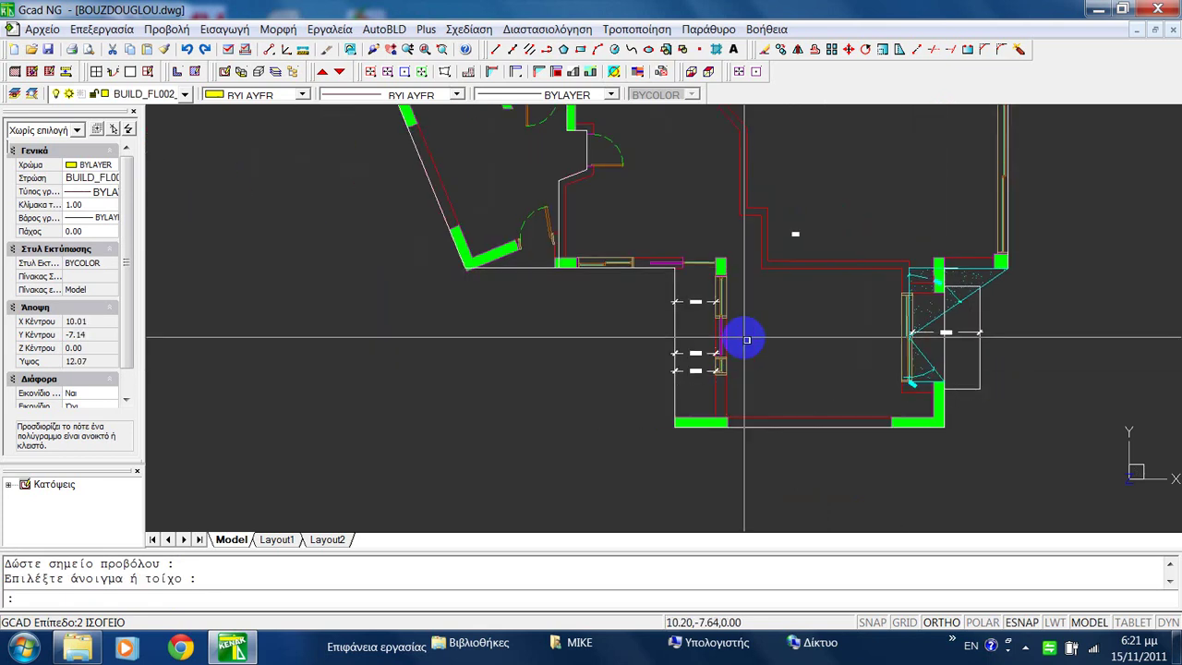
right_click(628, 403)
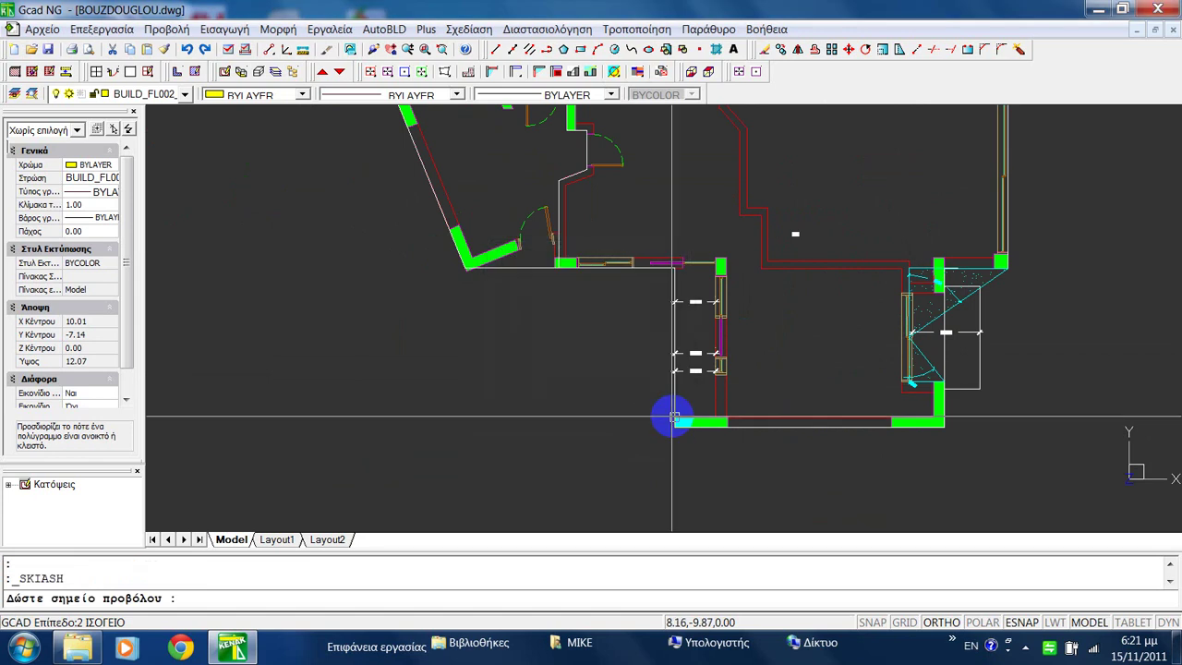
left_click(720, 365)
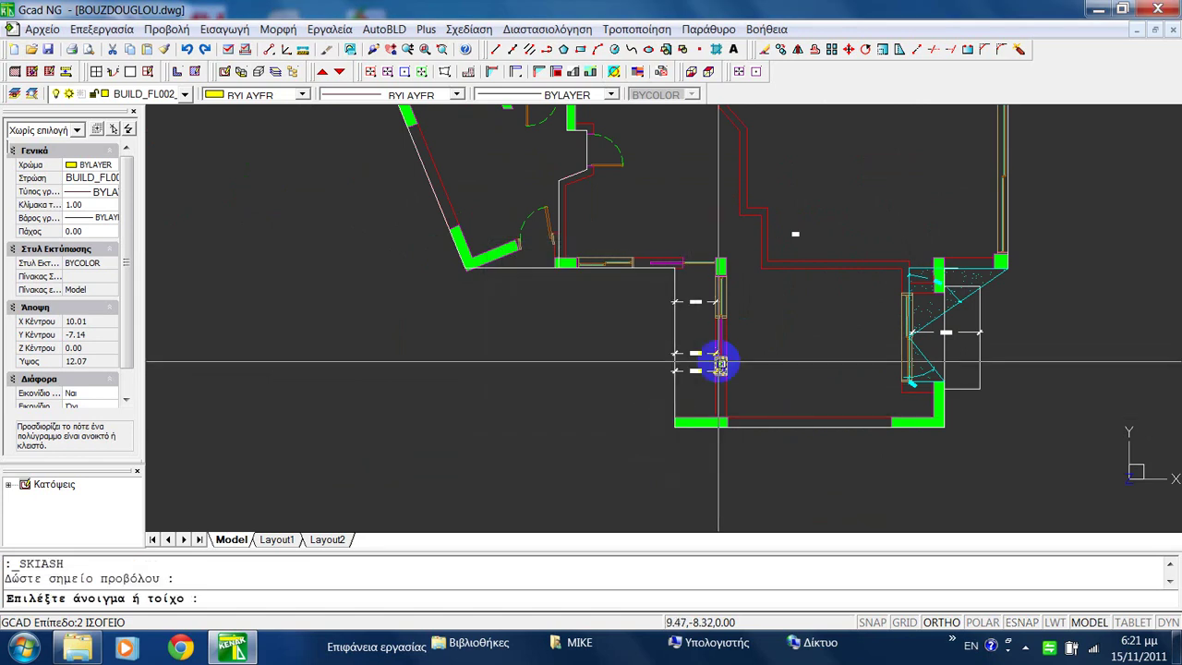
right_click(636, 372)
left_click(563, 365)
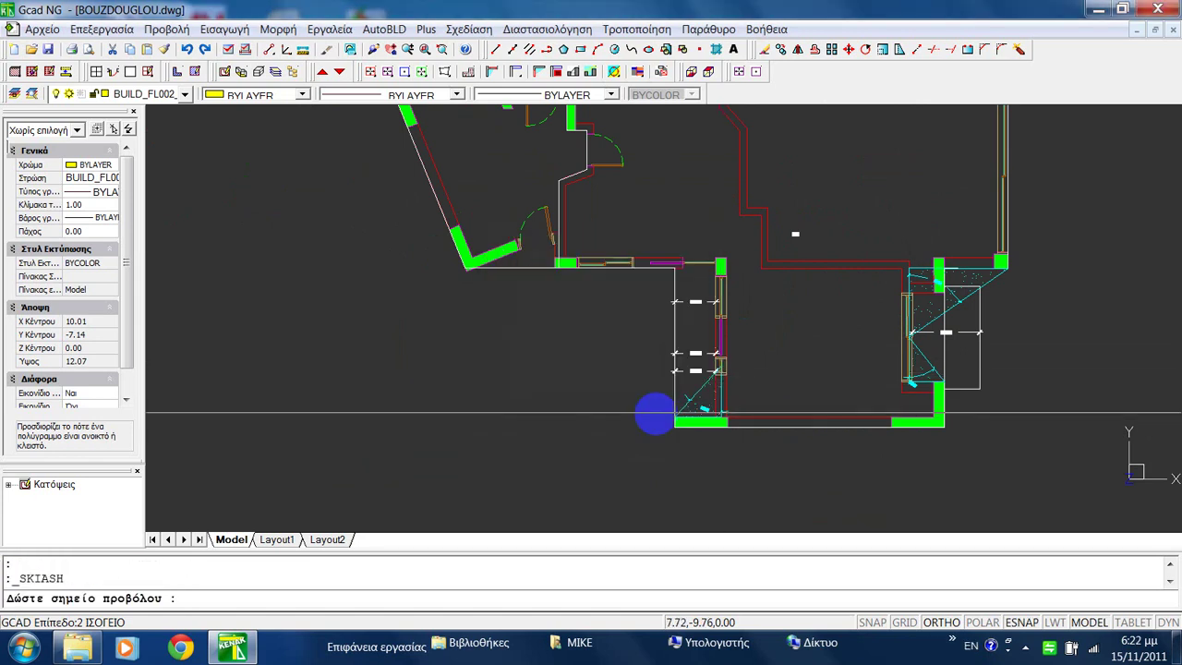
left_click(669, 416)
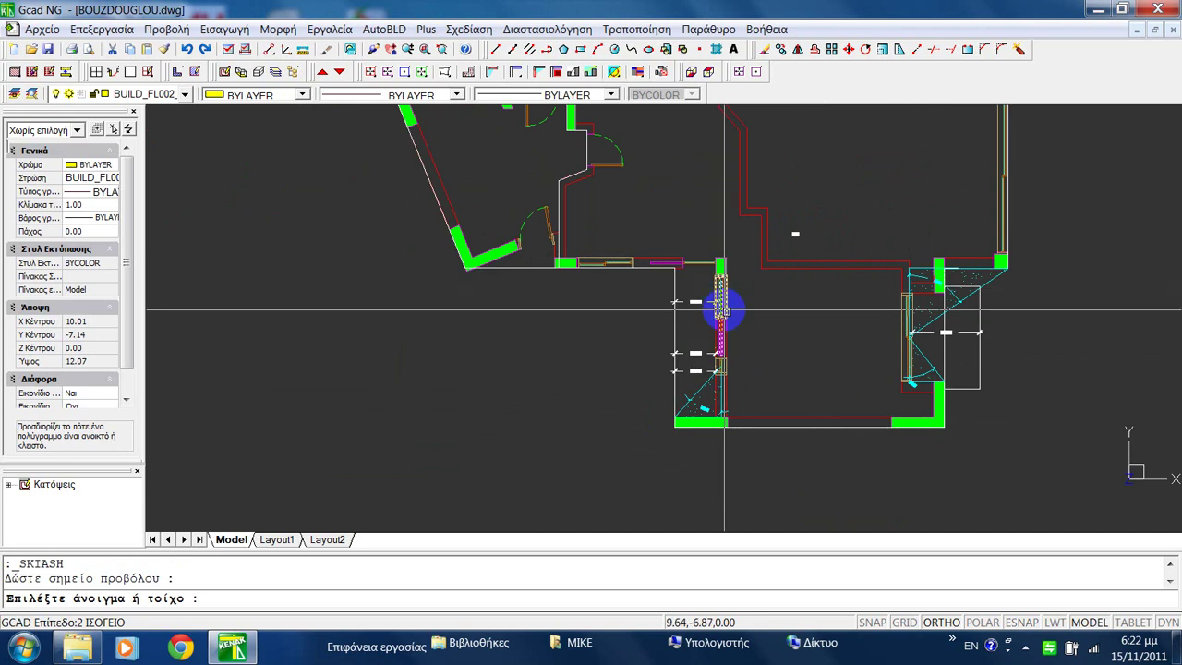
left_click(721, 306)
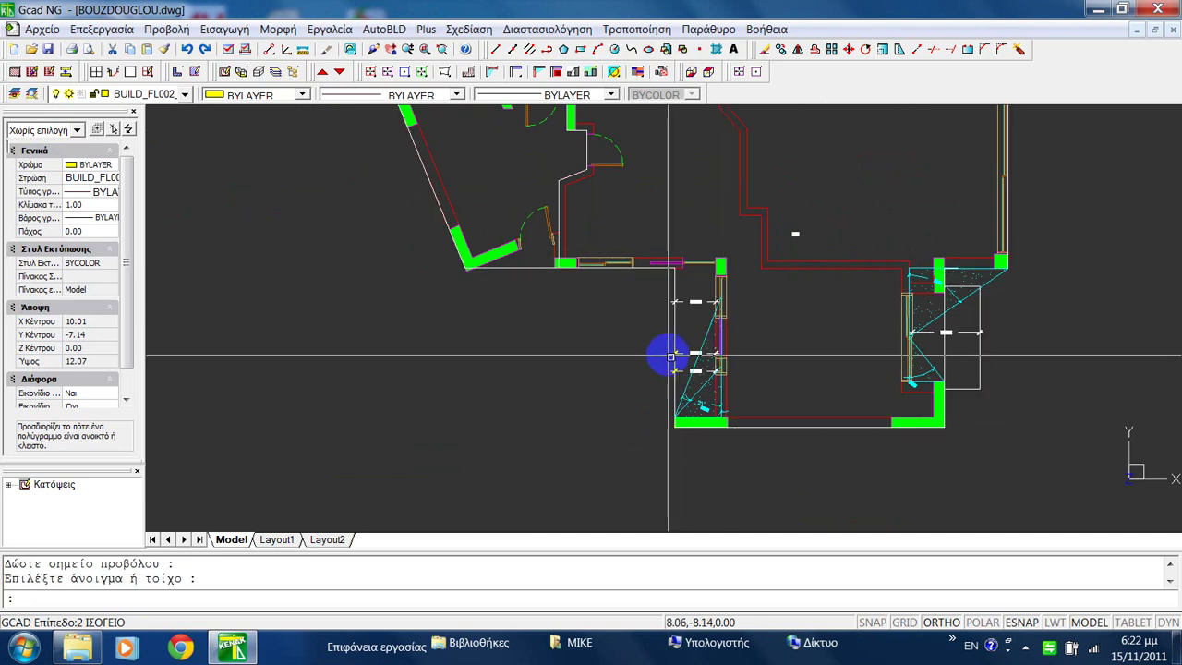
Add a vertical projection shading from the lower-left column's upper outer corner to the wall segment between the two left-side openings.
right_click(668, 350)
left_click(548, 357)
scroll(642, 422, "up", 4)
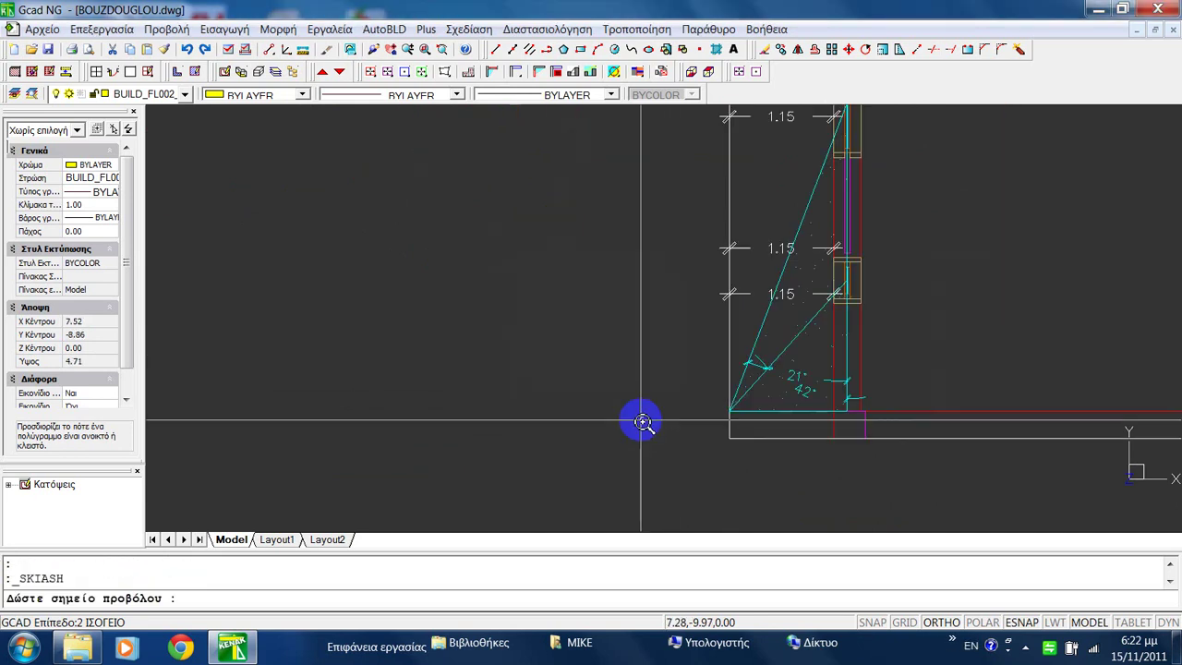
left_click(728, 413)
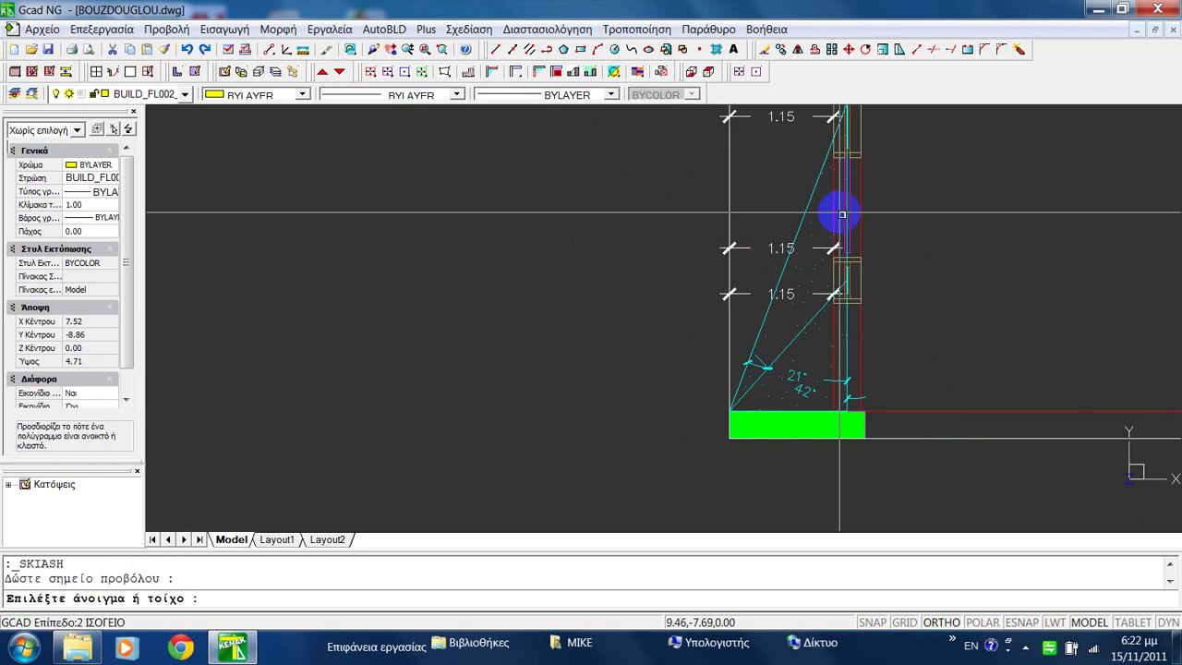
left_click(835, 209)
scroll(680, 270, "down", 2)
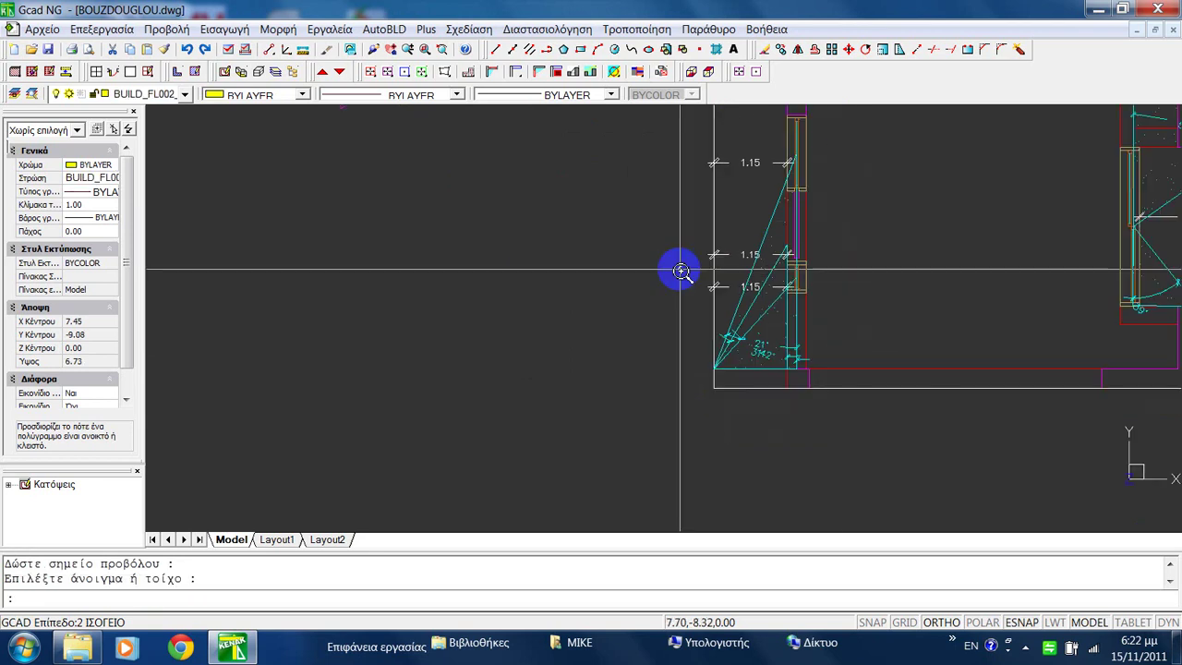
Add a vertical projection shading with rdots hatch at scale 2 from the lower wing's lower-left outer corner to the window in the perpendicular wall.
scroll(680, 270, "down", 5)
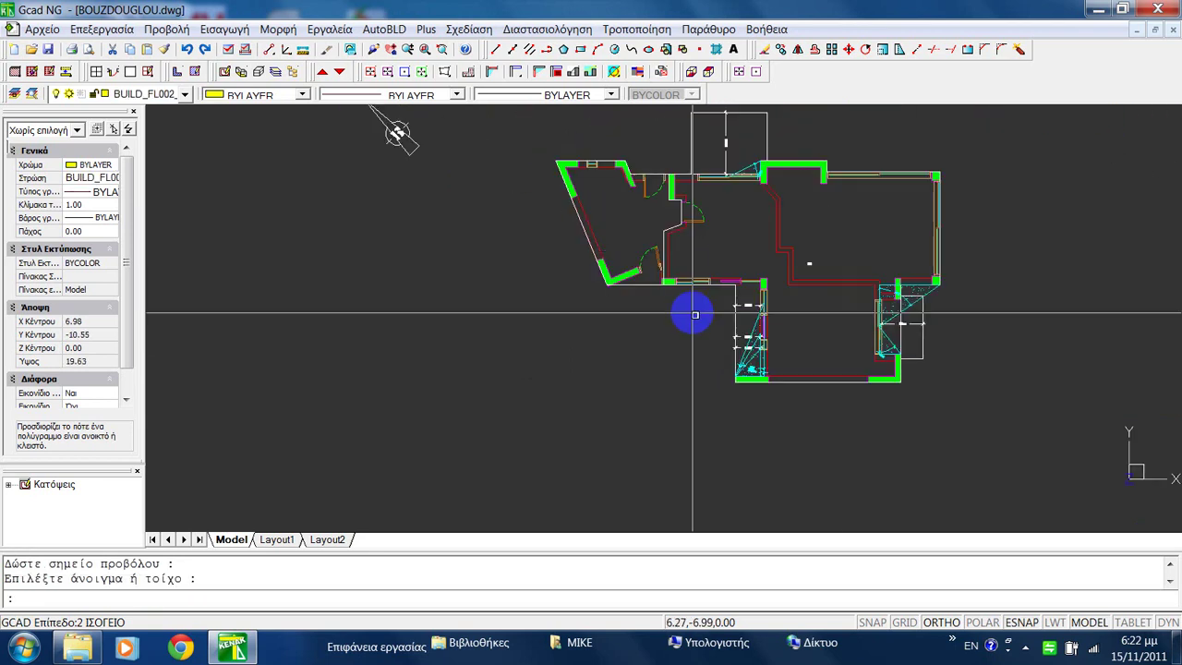
scroll(694, 315, "up", 3)
scroll(708, 298, "down", 2)
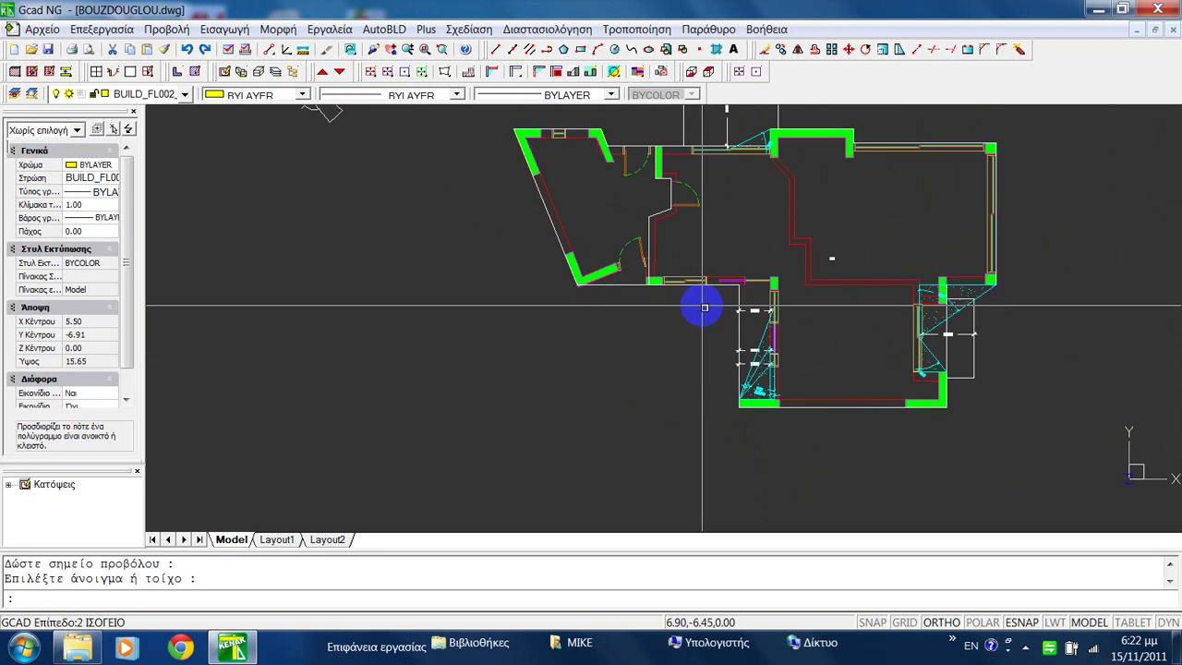
scroll(699, 304, "up", 3)
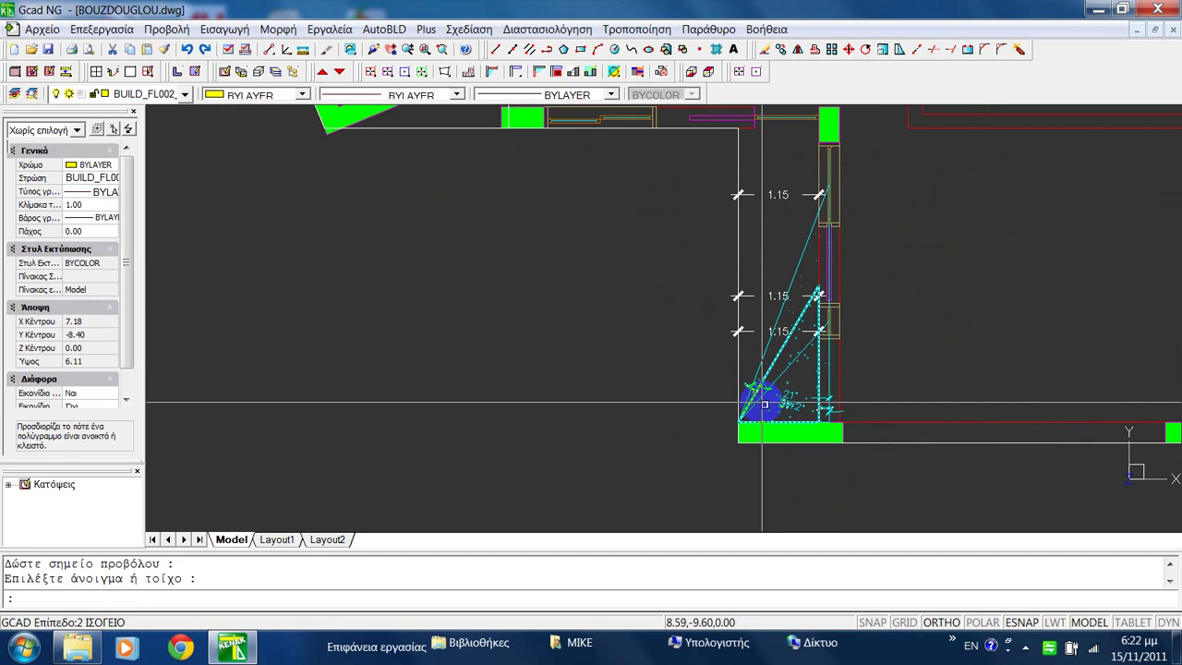
scroll(774, 399, "down", 1)
scroll(762, 399, "down", 3)
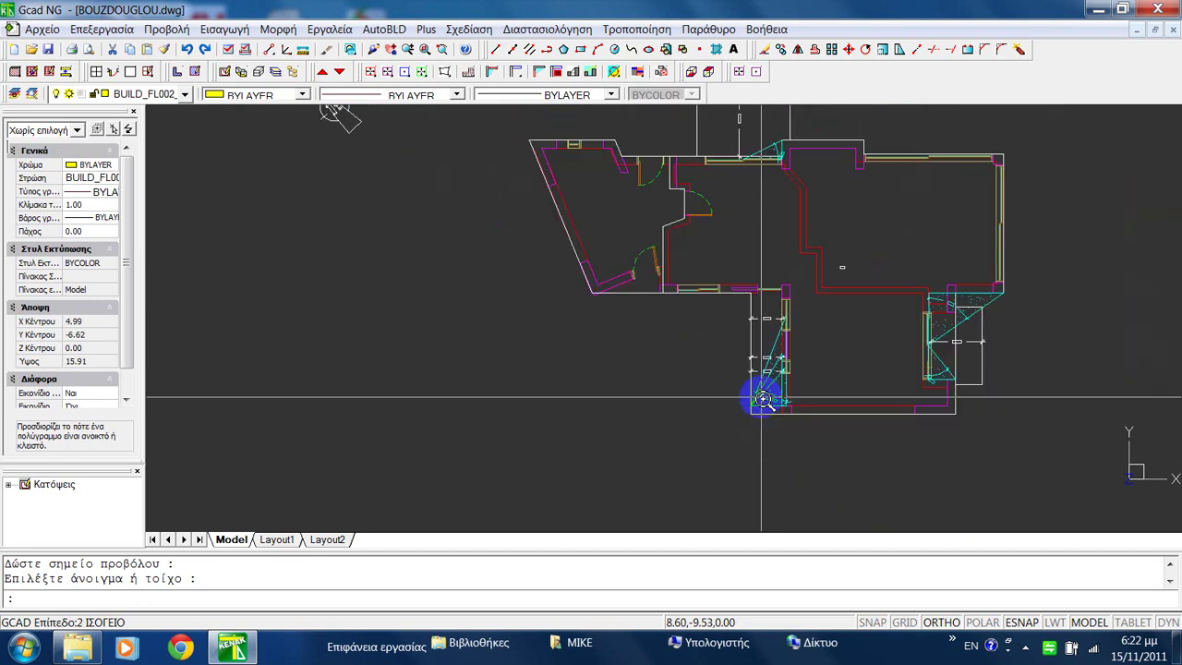
scroll(755, 394, "down", 1)
scroll(792, 343, "up", 1)
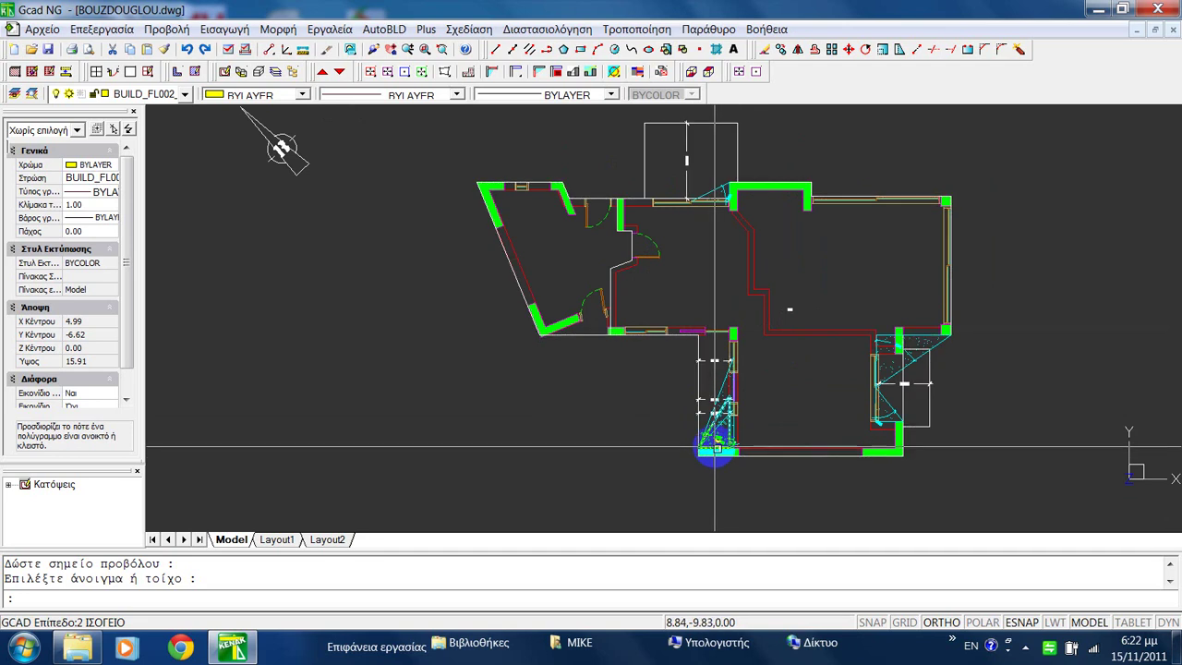
scroll(697, 423, "up", 3)
key("Return")
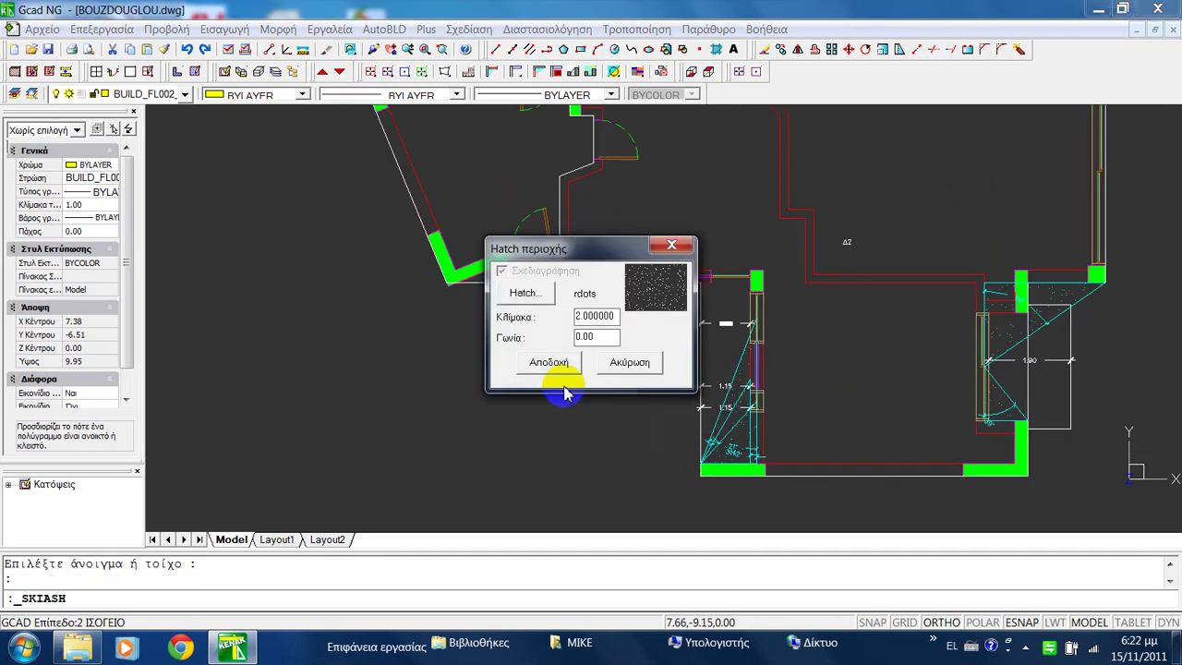
left_click(539, 362)
left_click(697, 478)
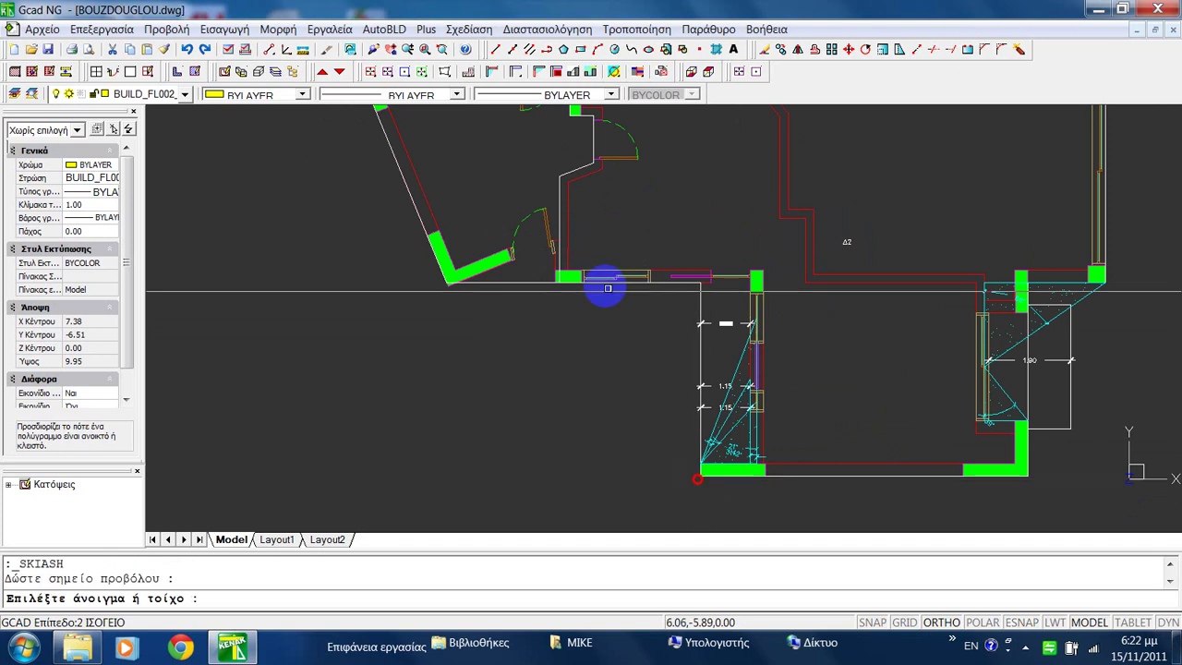
left_click(601, 276)
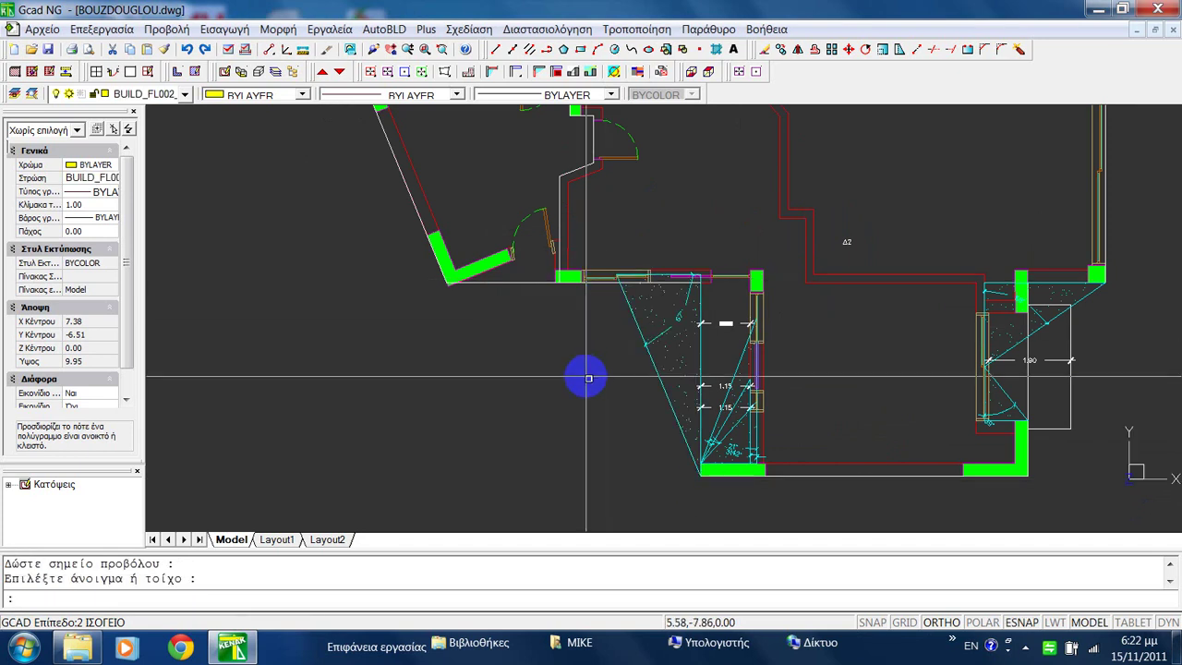
Add a vertical projection shading with rdots hatch at scale 2 from the upper projecting column's right outer corner to the adjacent upper-right opening.
scroll(579, 375, "down", 2)
scroll(564, 375, "down", 2)
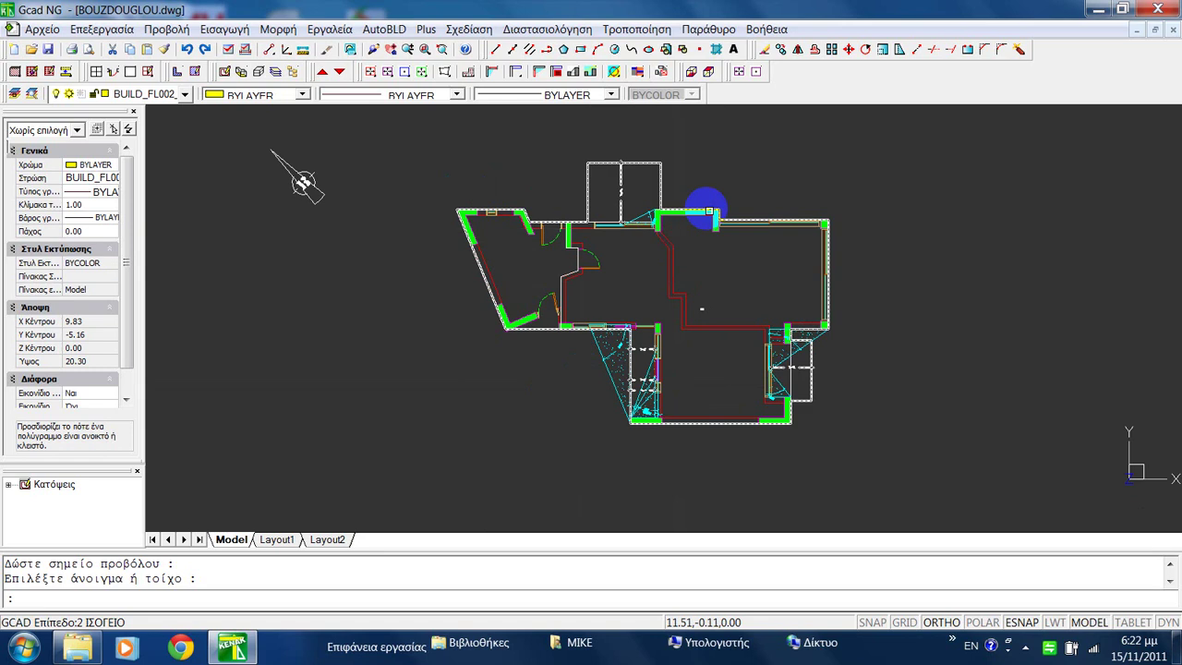
scroll(767, 179, "up", 4)
left_click(643, 254)
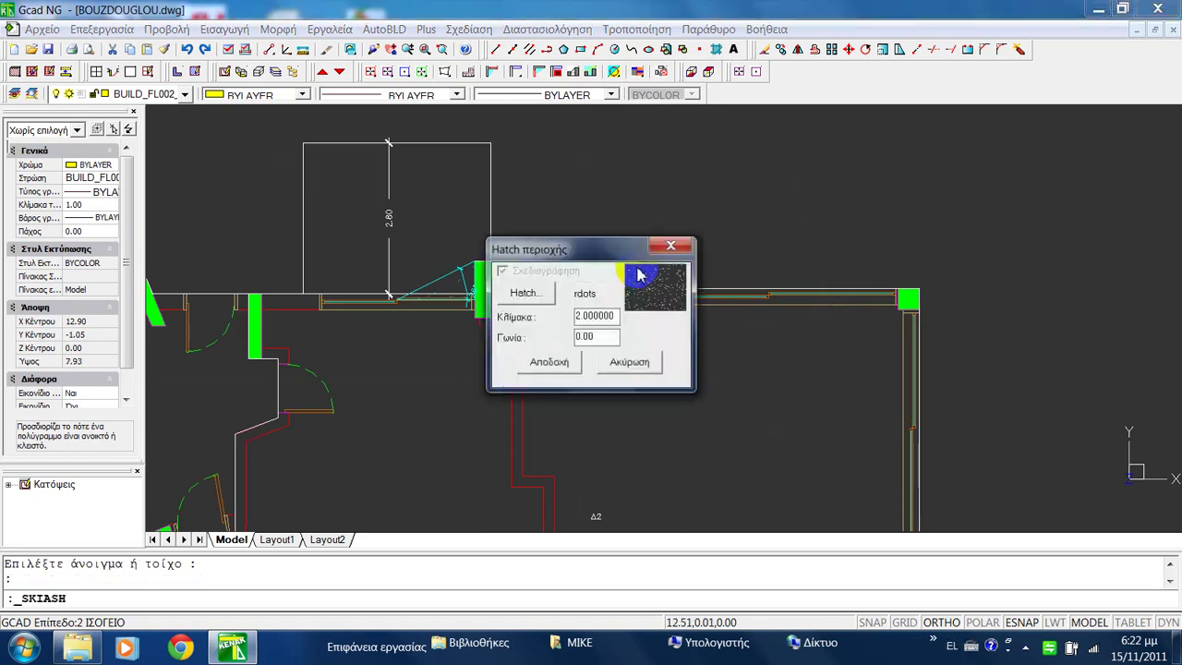
left_click(554, 361)
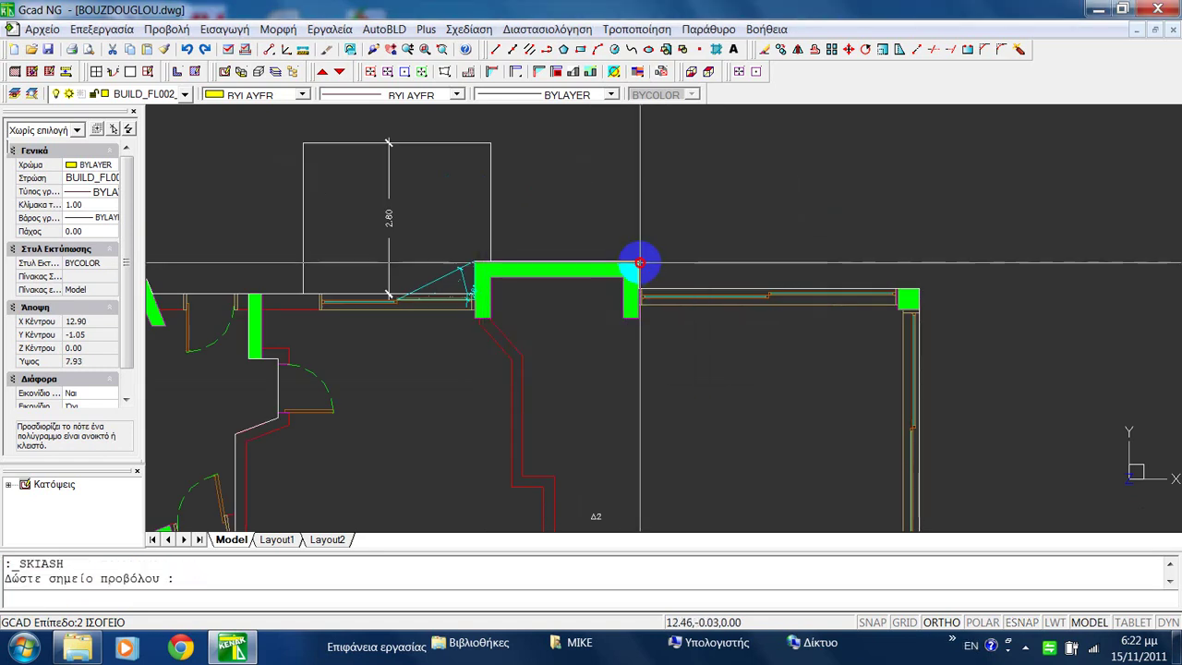
left_click(639, 268)
left_click(741, 298)
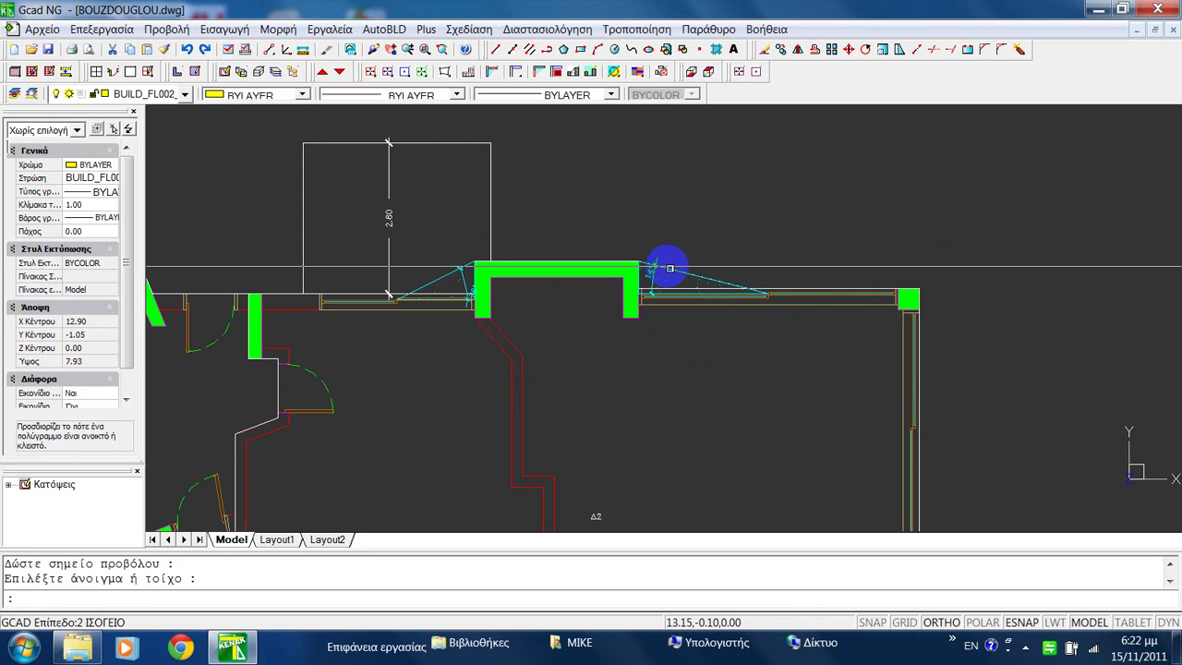
Save the drawing.
scroll(633, 268, "up", 3)
scroll(672, 265, "down", 3)
scroll(672, 265, "down", 6)
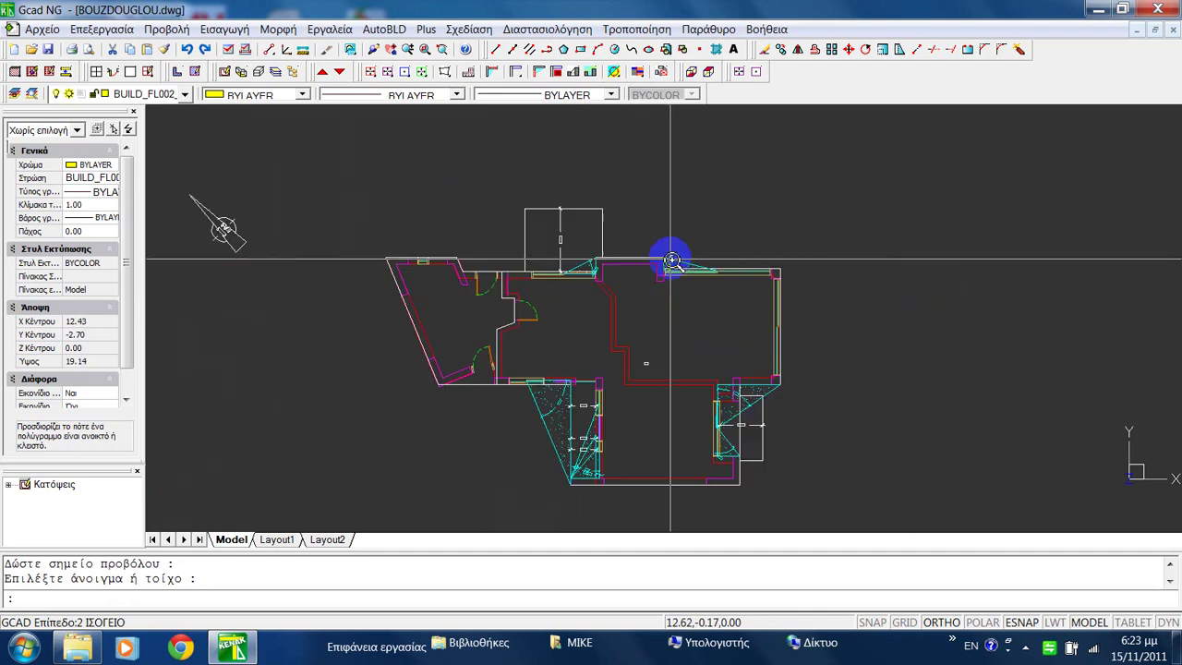
left_click(48, 50)
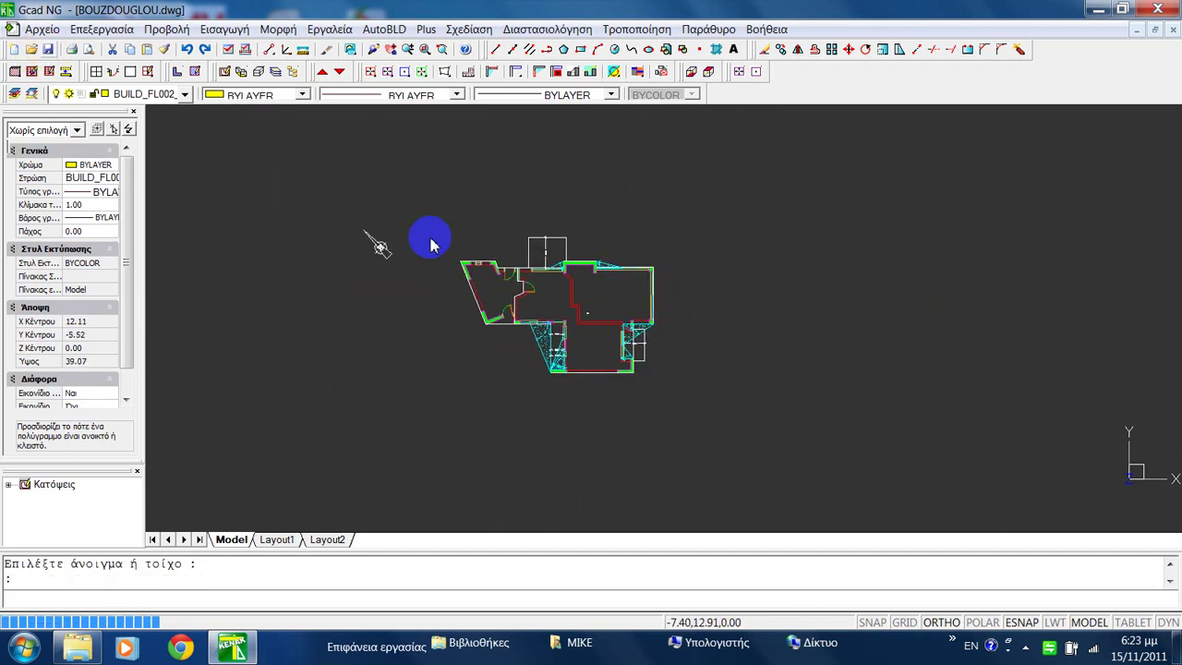
Generate the shading sketches with Σκαριφήματα Σκιάσεων and place them to the right of the floor plan.
left_click(379, 31)
mouse_move(469, 257)
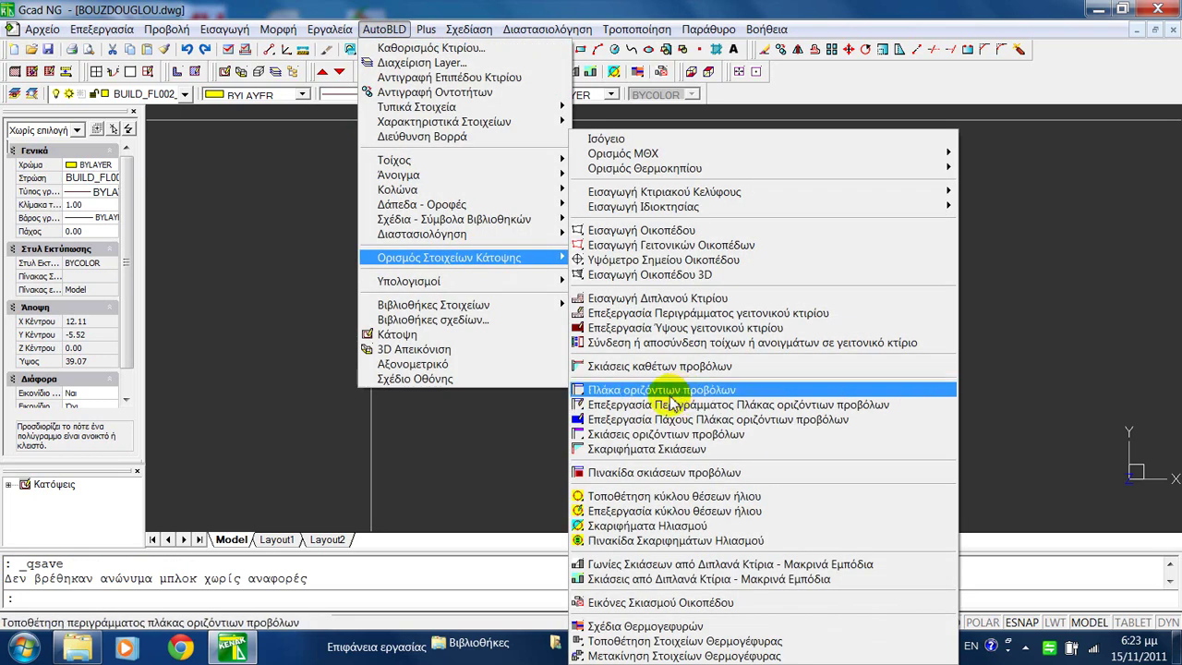
left_click(655, 456)
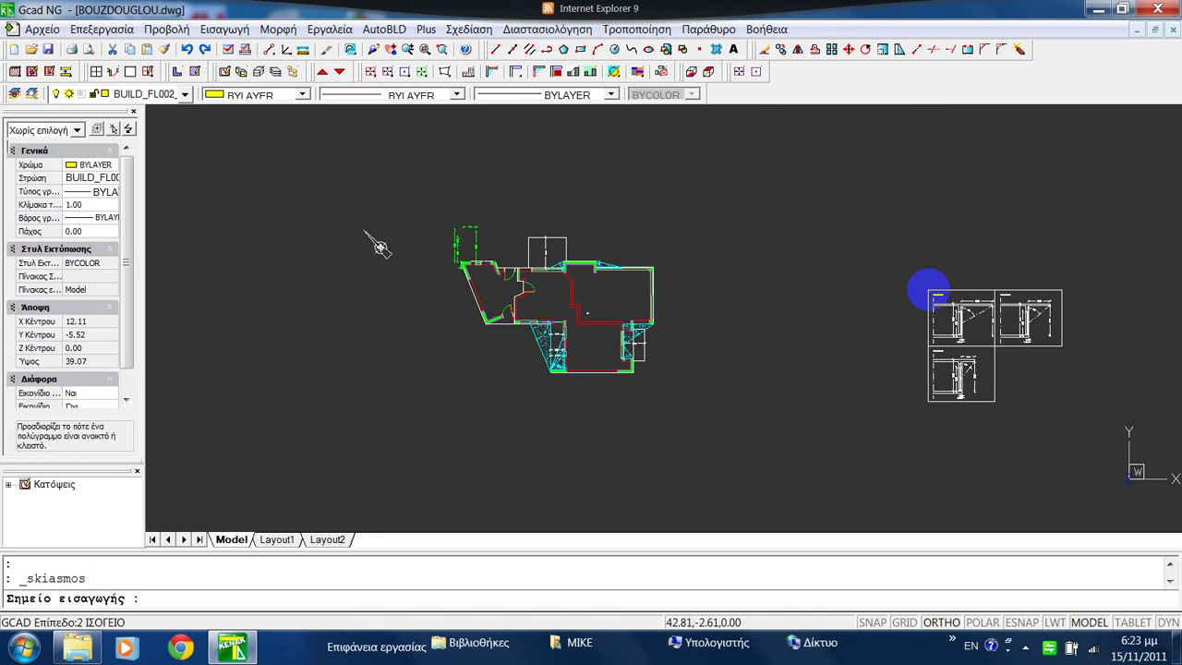
left_click(785, 322)
Examine the placed shading sketches, reading their opening titles, overhang dimensions and shading angles.
scroll(981, 369, "up", 4)
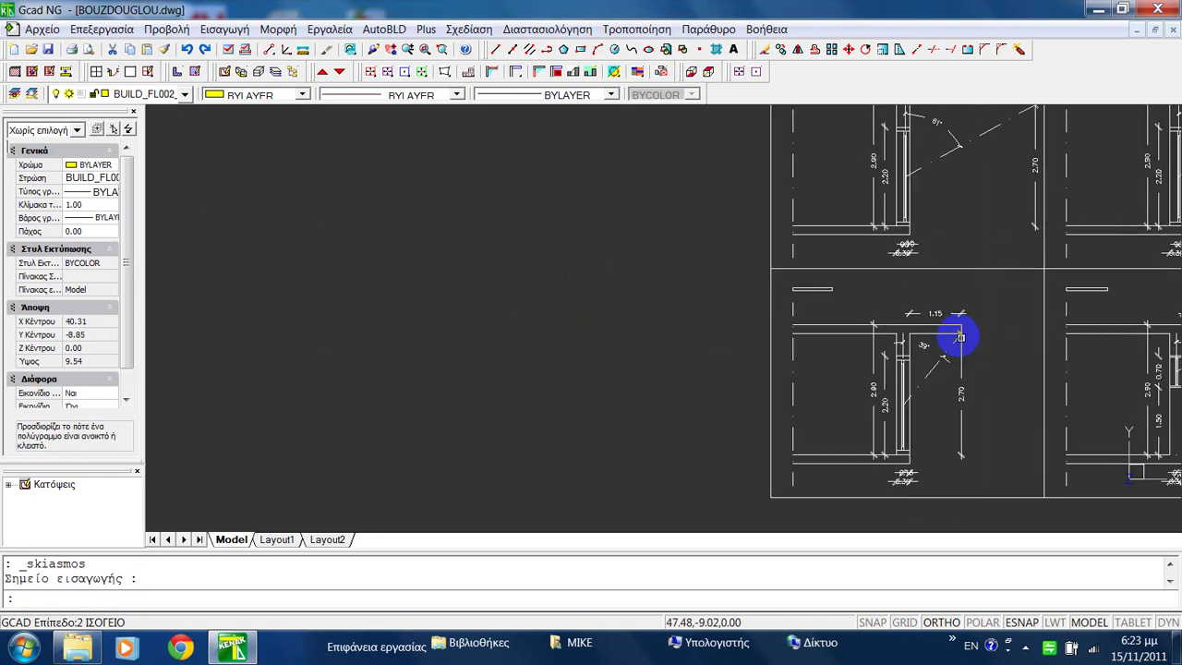
middle_click_drag(883, 335, 746, 361)
scroll(853, 355, "up", 5)
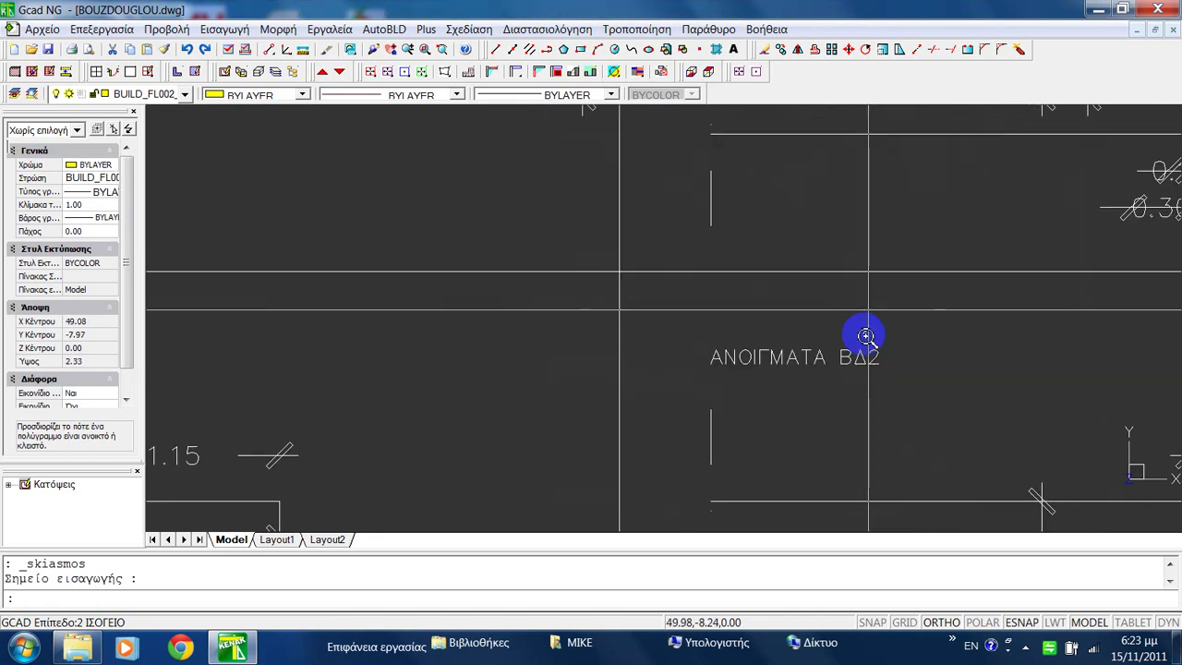
scroll(865, 335, "down", 5)
scroll(633, 345, "up", 4)
scroll(590, 339, "down", 6)
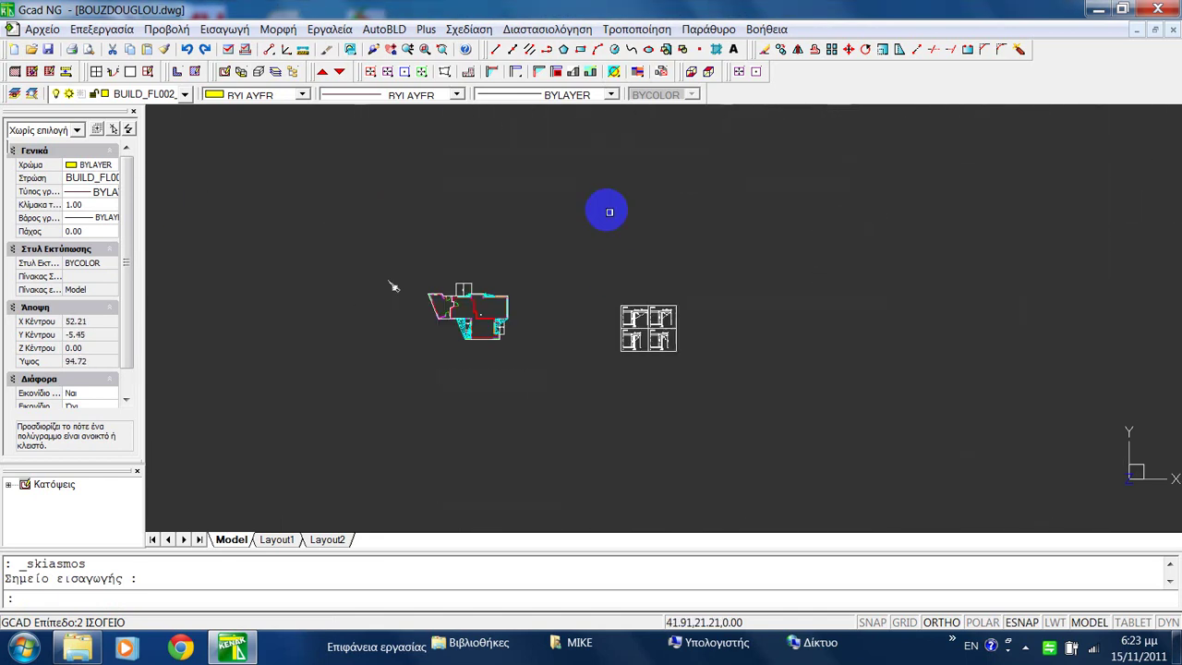
scroll(594, 284, "up", 4)
scroll(594, 283, "up", 2)
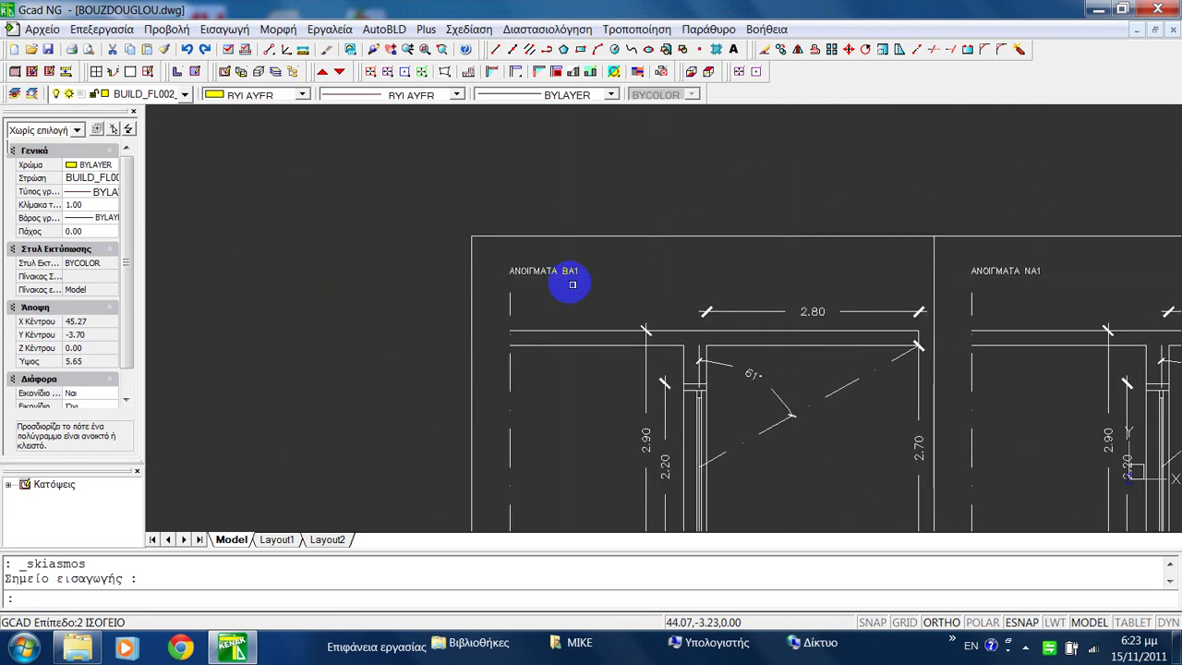
scroll(1029, 283, "up", 4)
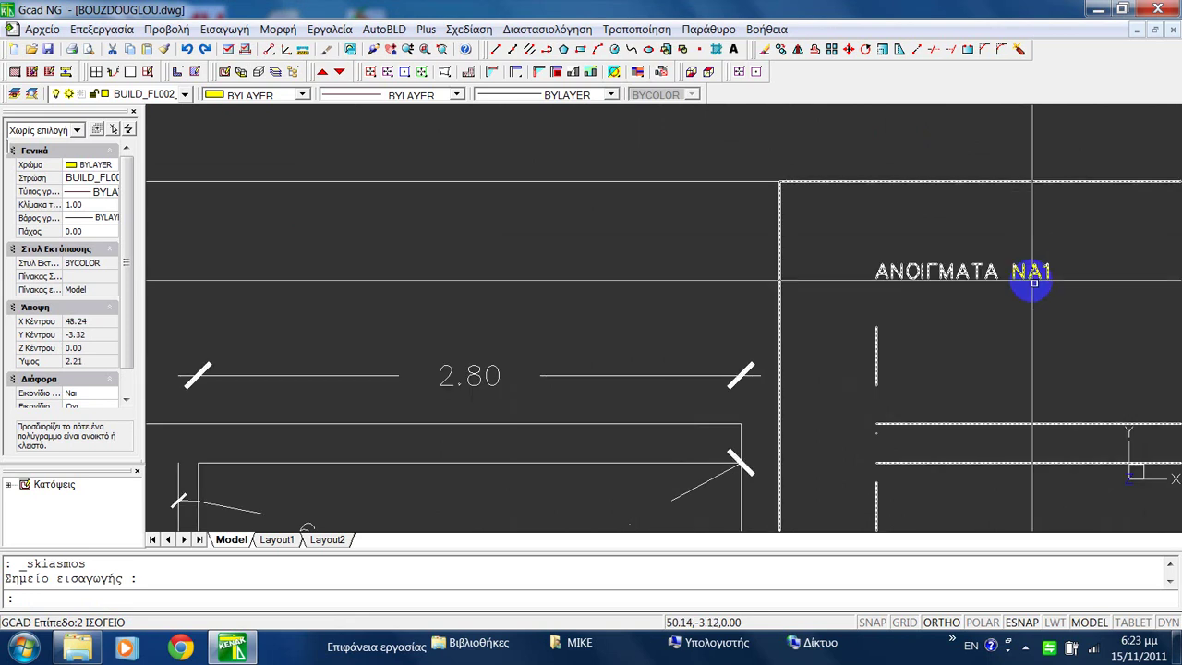
Generate the overhang shading table with Πινακίδα σκιάσεων προβόλων and place it just to the right of the shading sketches.
scroll(1025, 283, "down", 5)
scroll(1028, 282, "down", 4)
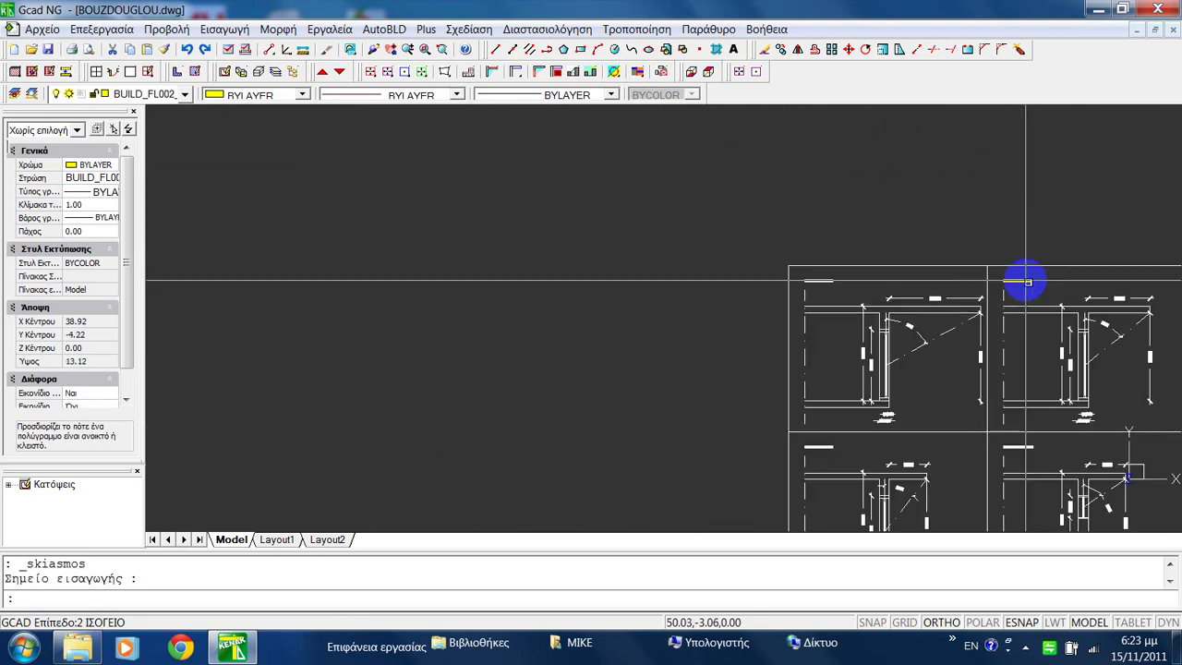
scroll(984, 277, "up", 3)
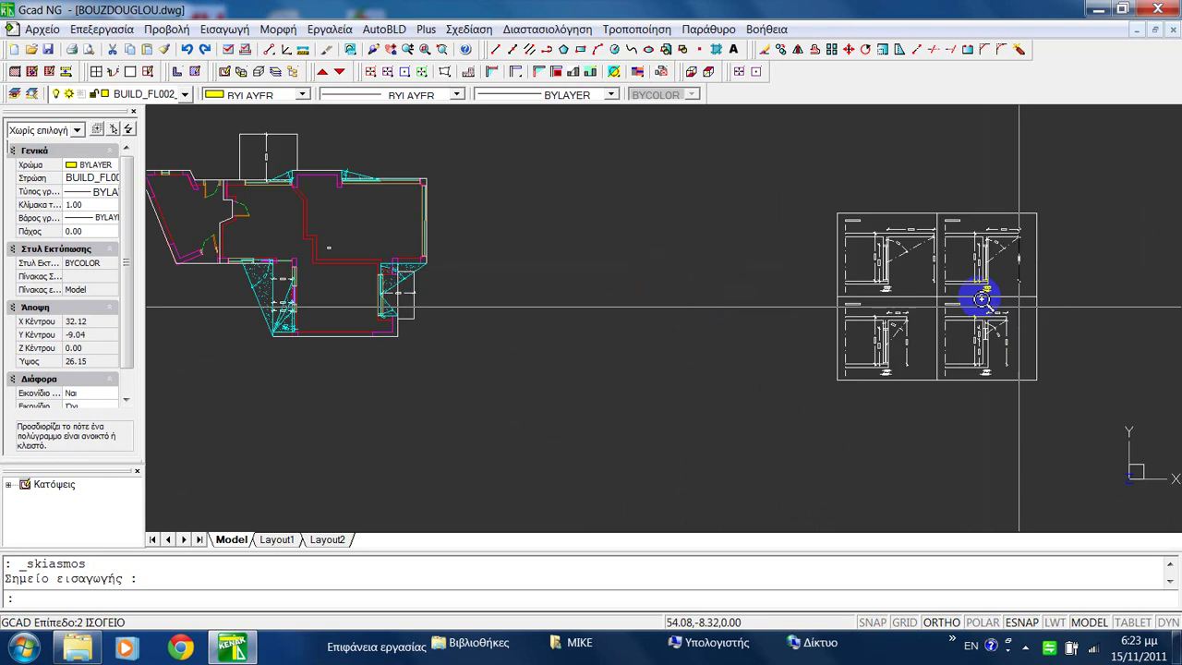
middle_click_drag(877, 266, 720, 232)
scroll(839, 232, "up", 2)
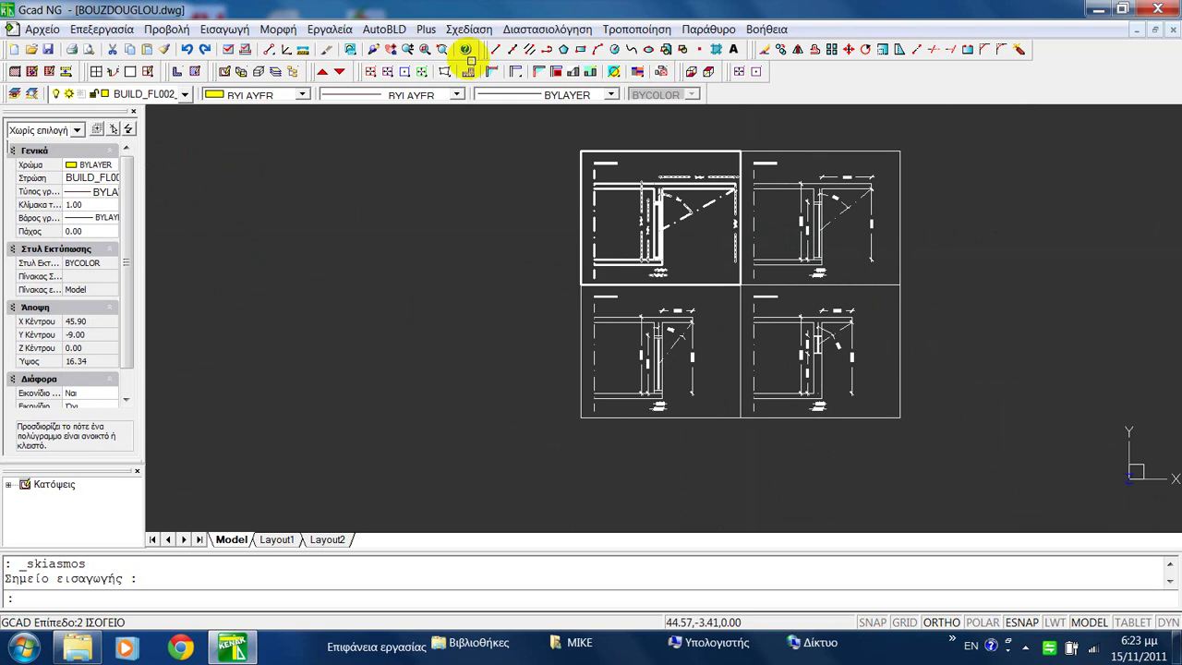
left_click(384, 29)
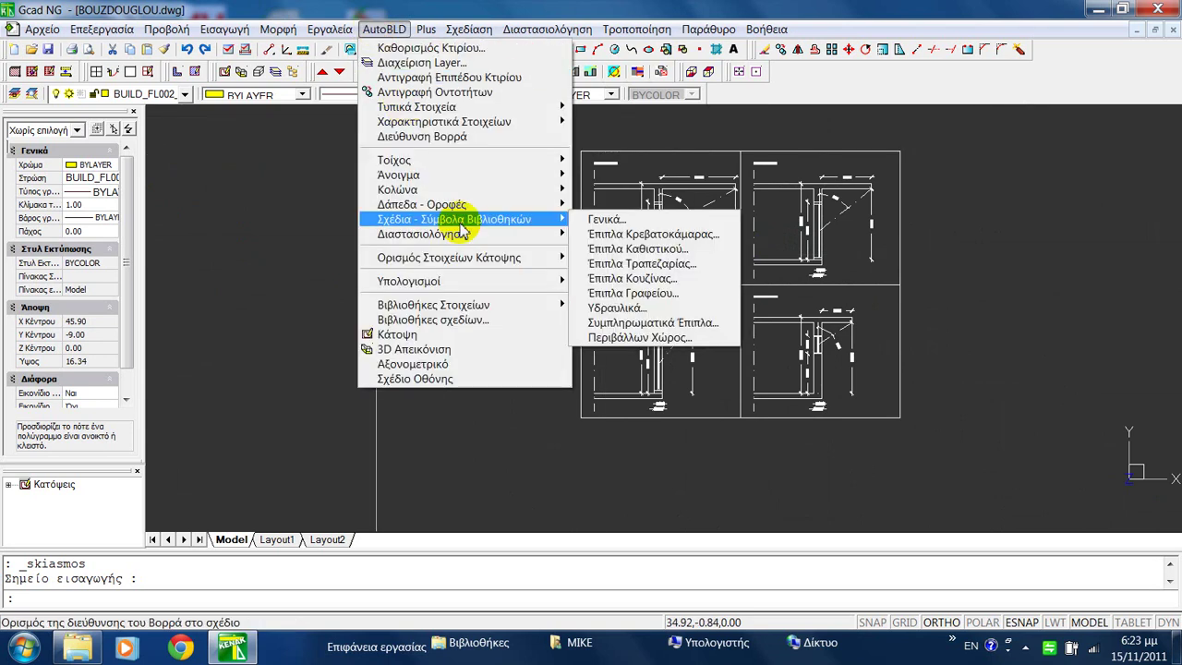
mouse_move(545, 256)
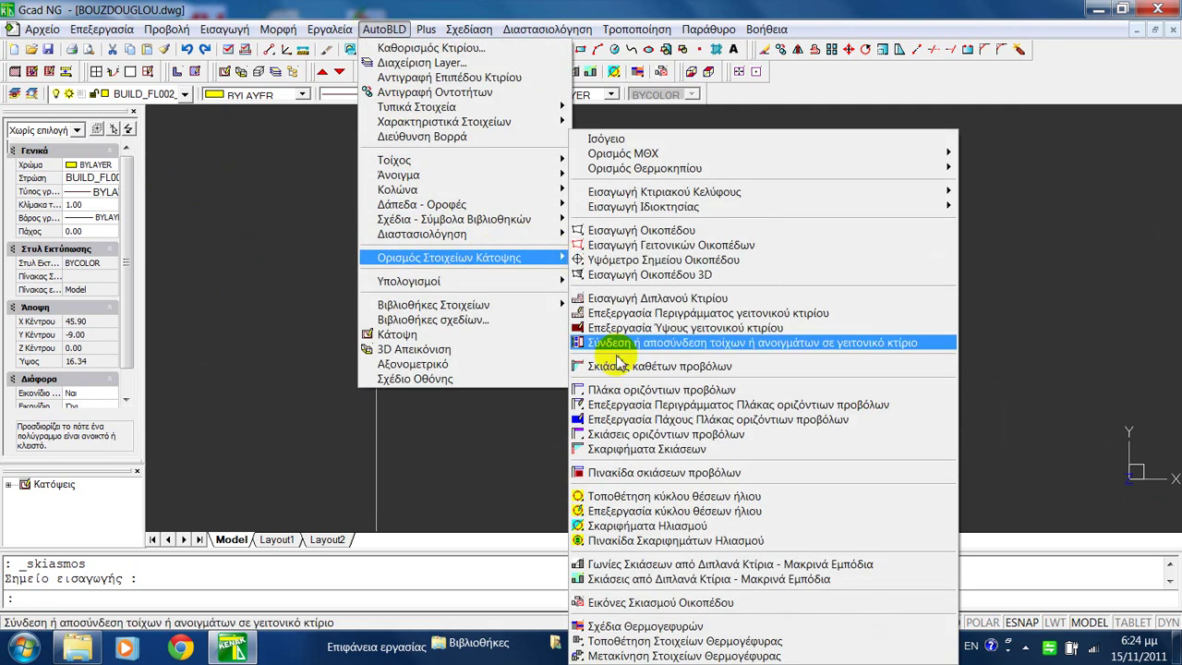
left_click(641, 476)
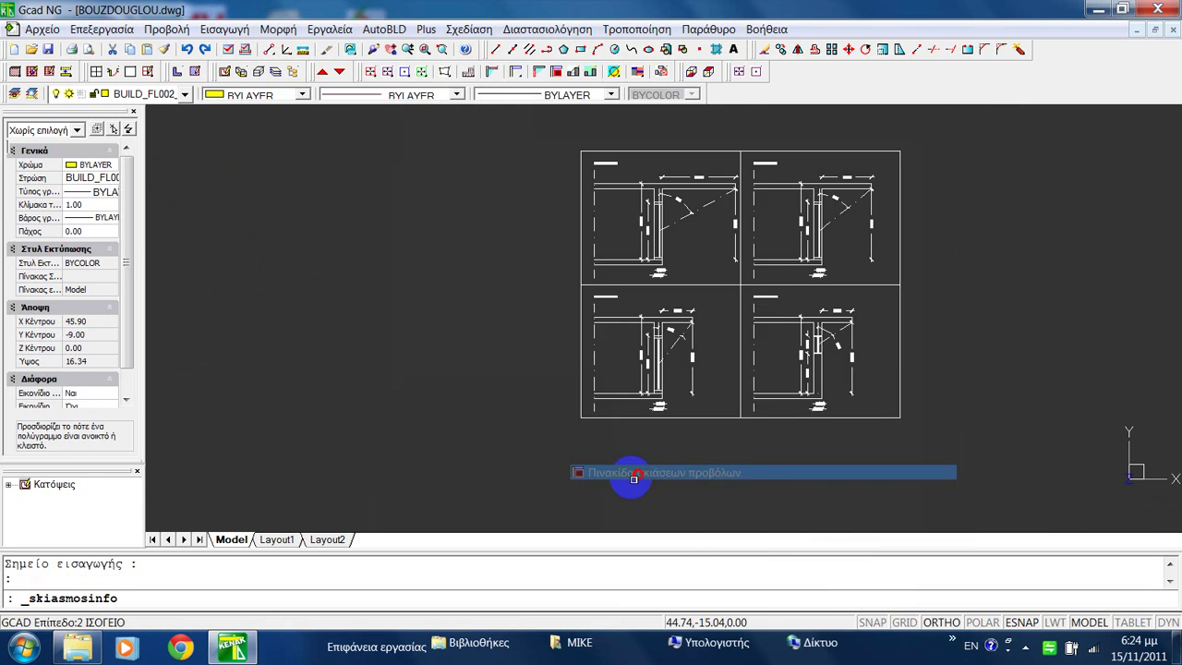
left_click(929, 157)
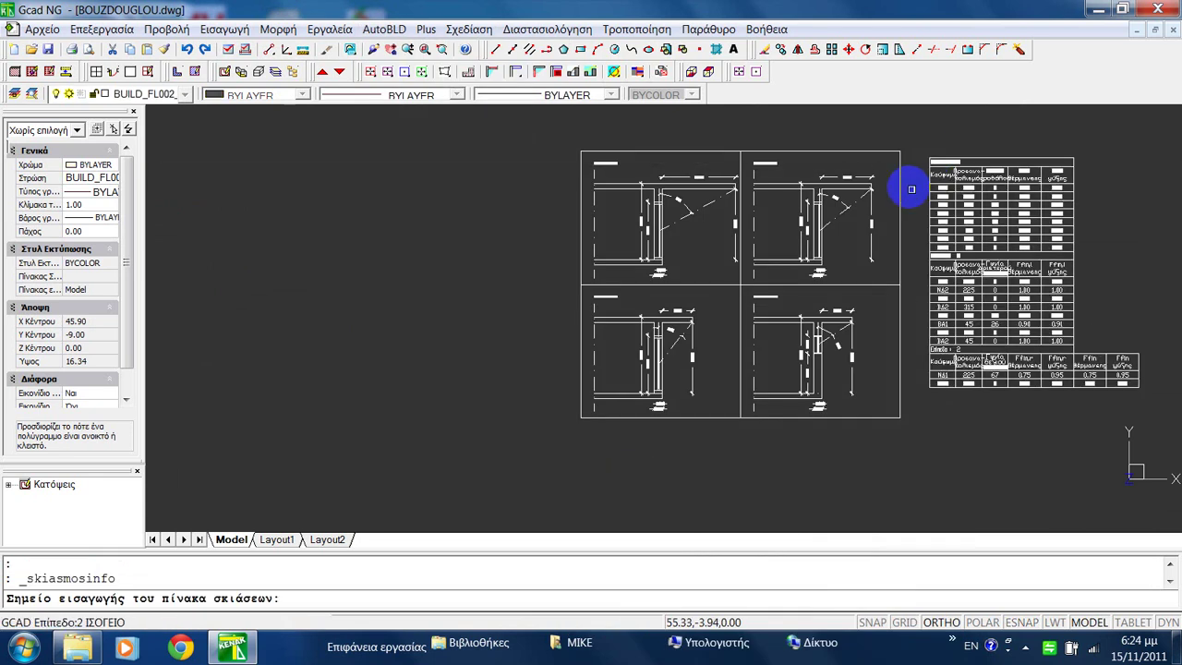
Examine the placed shading table, reading each opening's orientation, overhang angle, side angles and heating and cooling factors.
scroll(1070, 226, "up", 4)
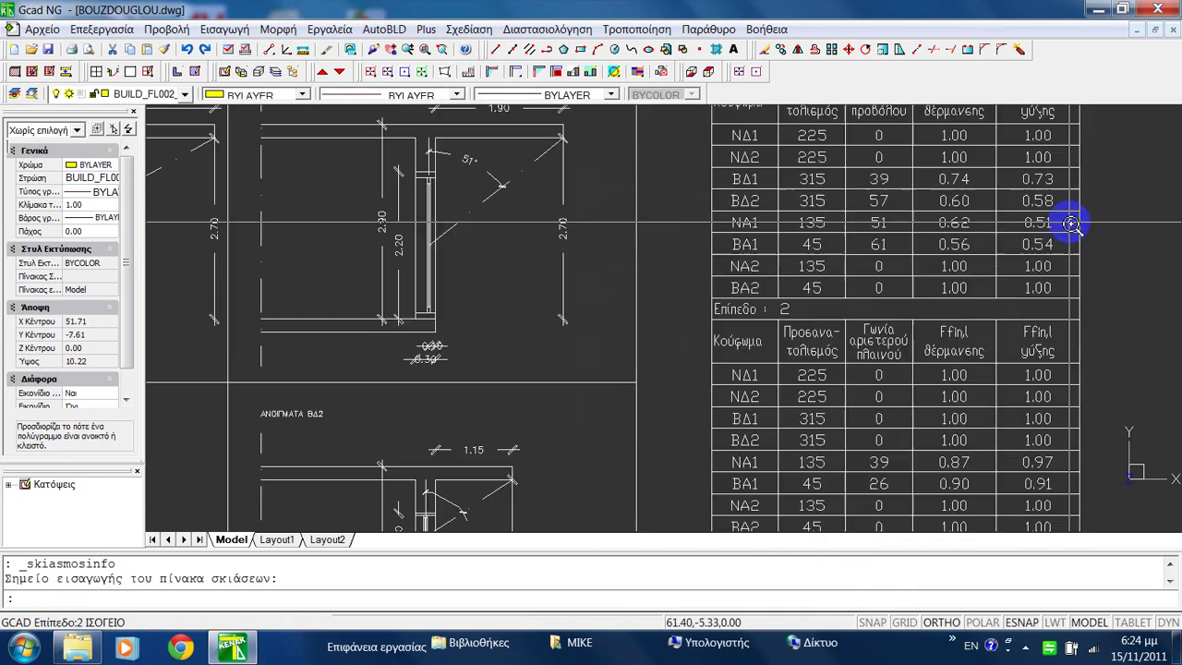
middle_click_drag(991, 209, 949, 303)
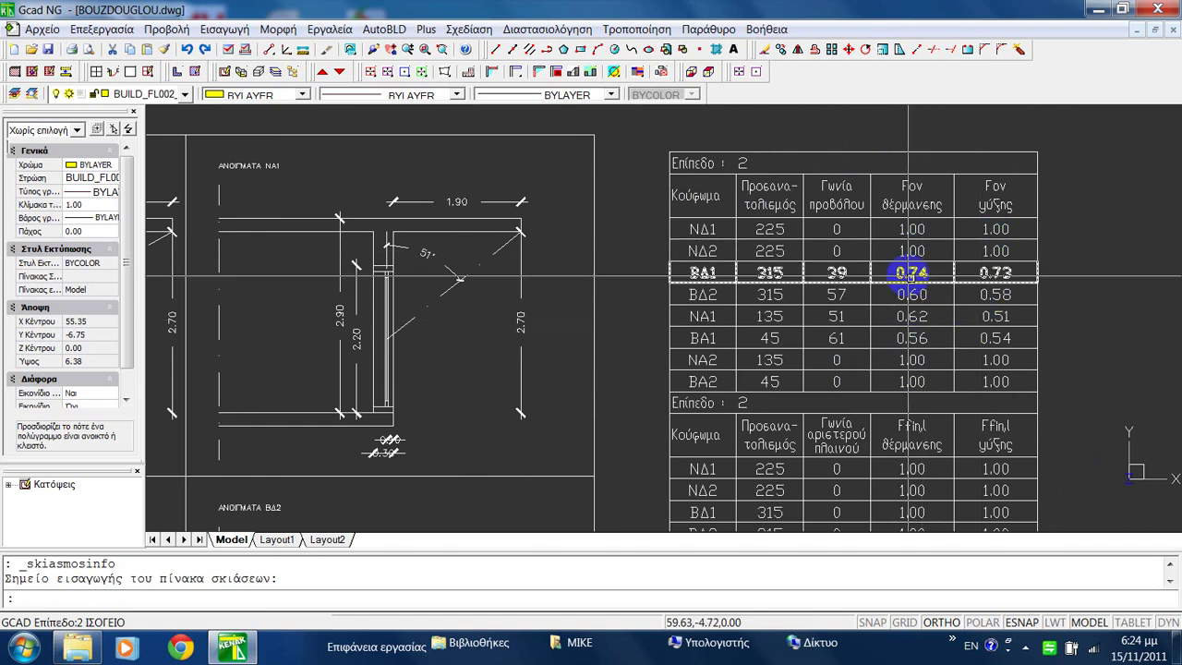
mouse_move(929, 363)
middle_mouse_down()
mouse_move(928, 242)
mouse_move(820, 231)
middle_mouse_up()
scroll(812, 242, "down", 3)
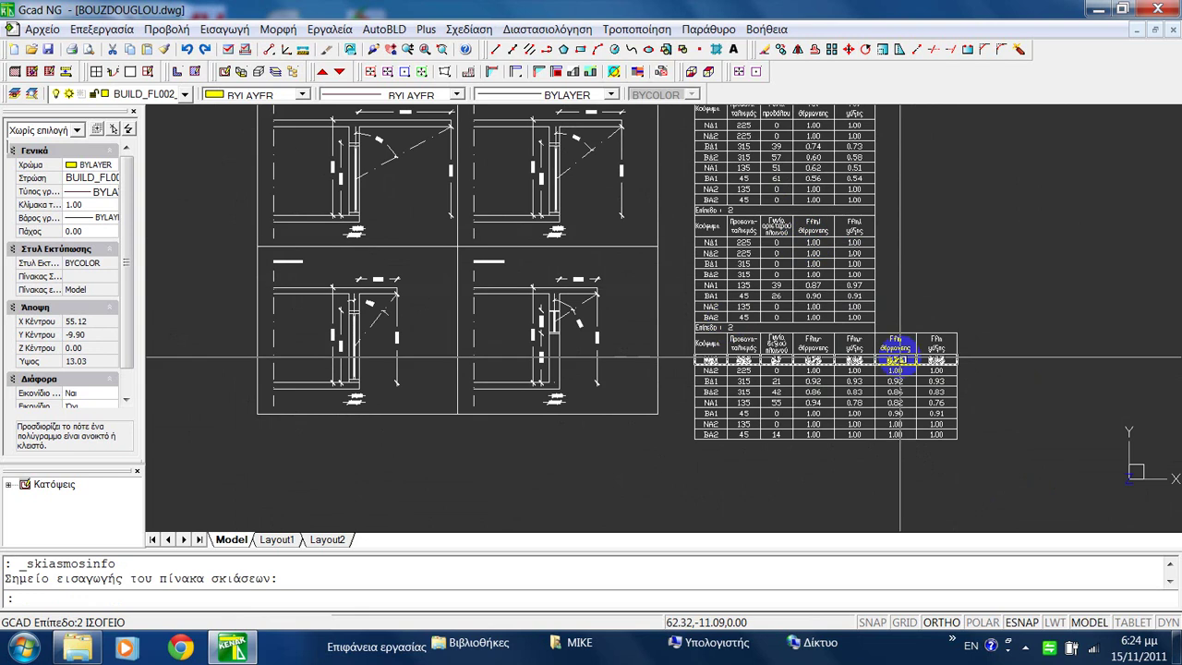
left_click(684, 208)
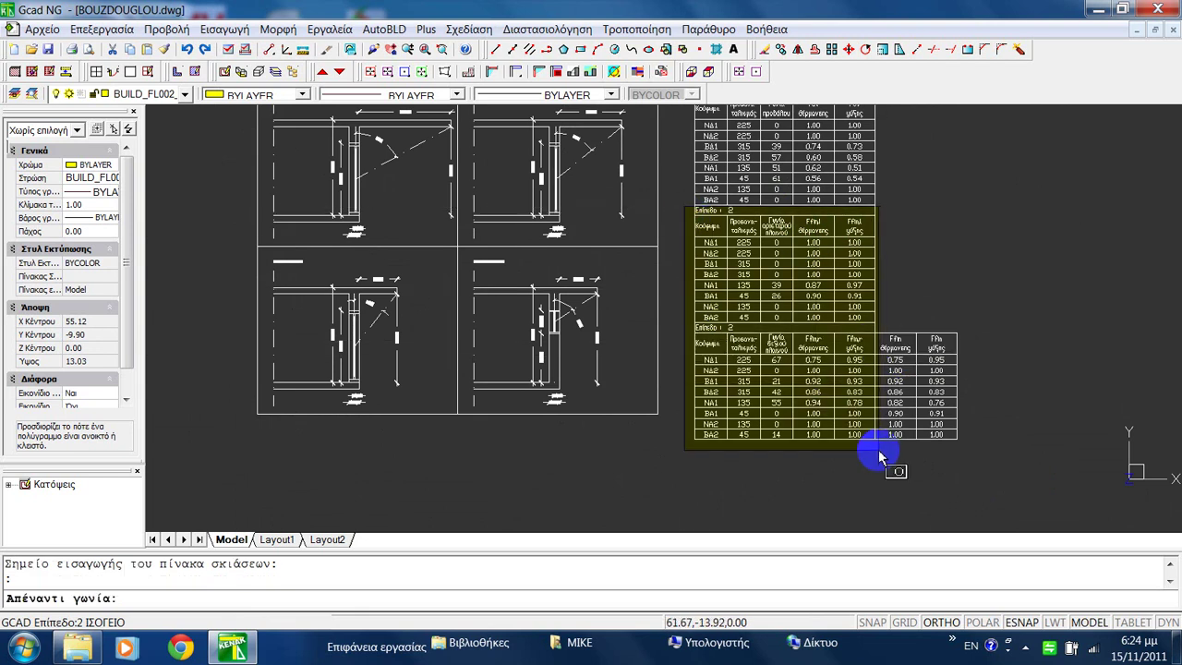
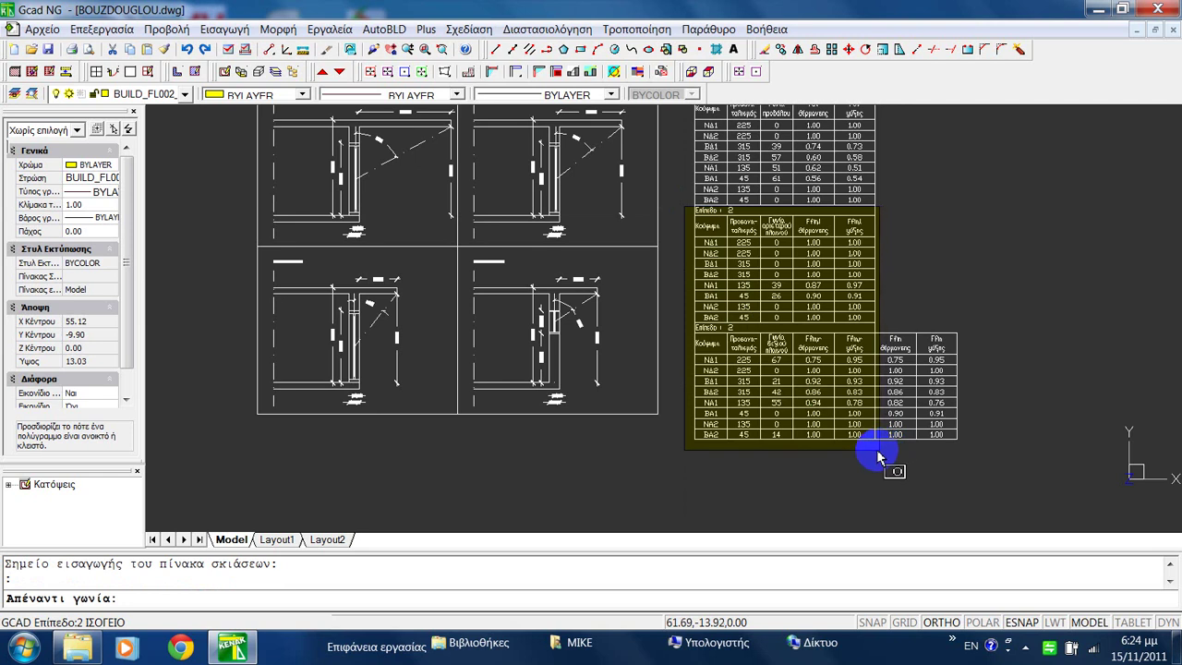
left_click(708, 265)
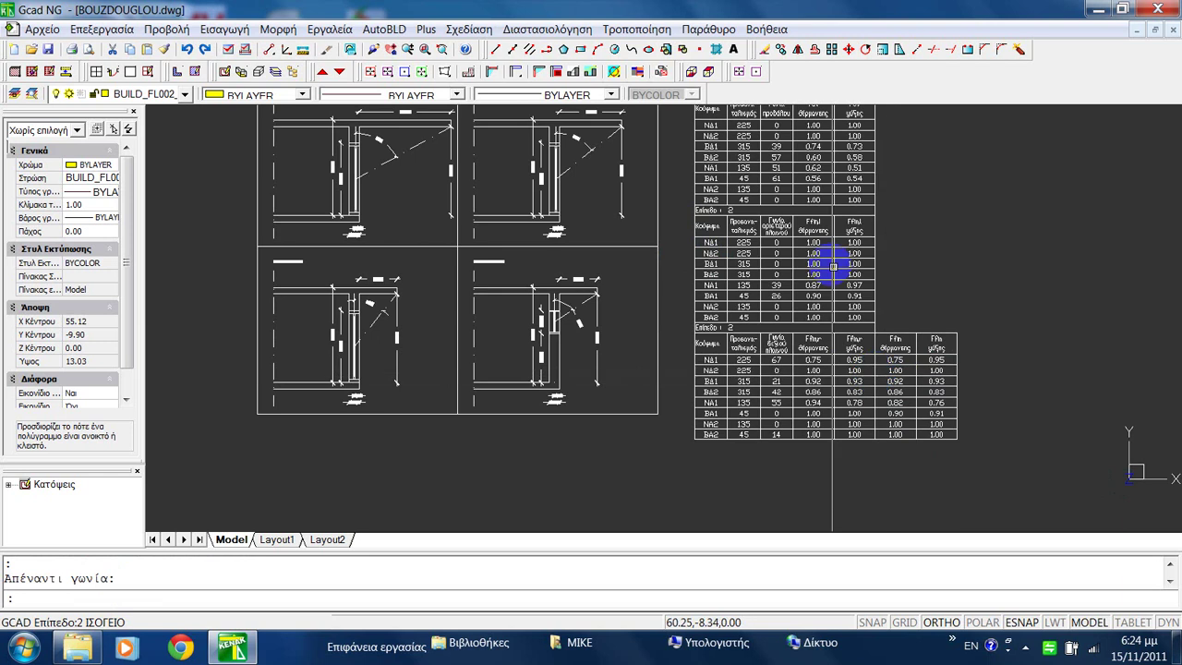
scroll(779, 264, "up", 4)
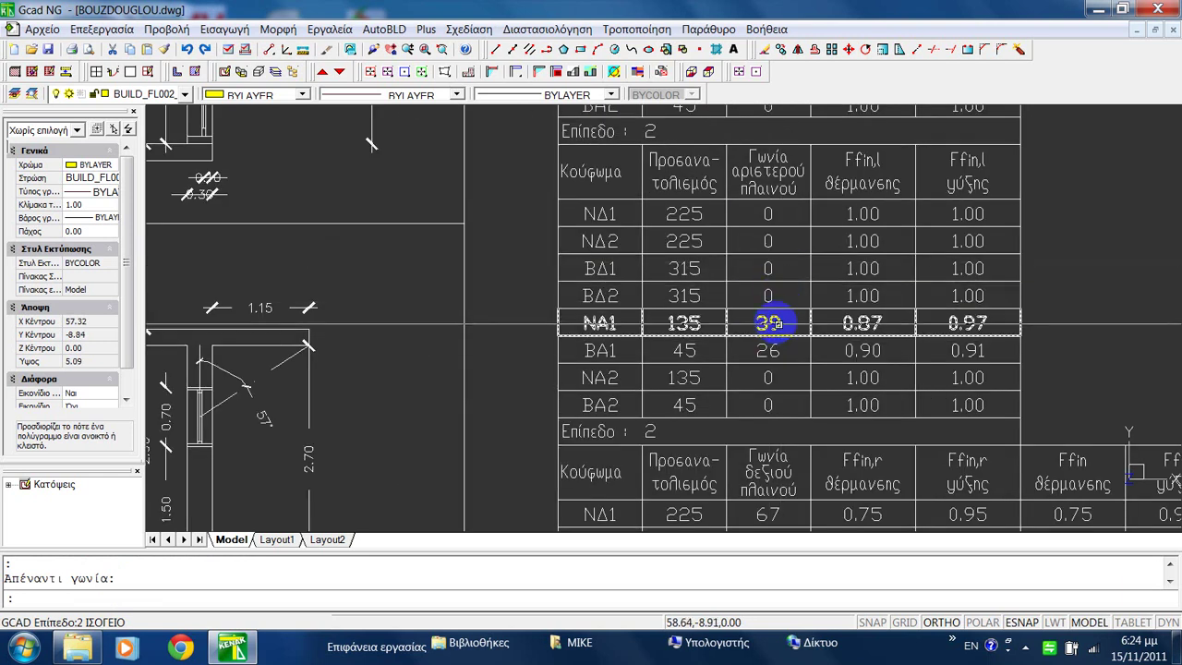
left_click(747, 323)
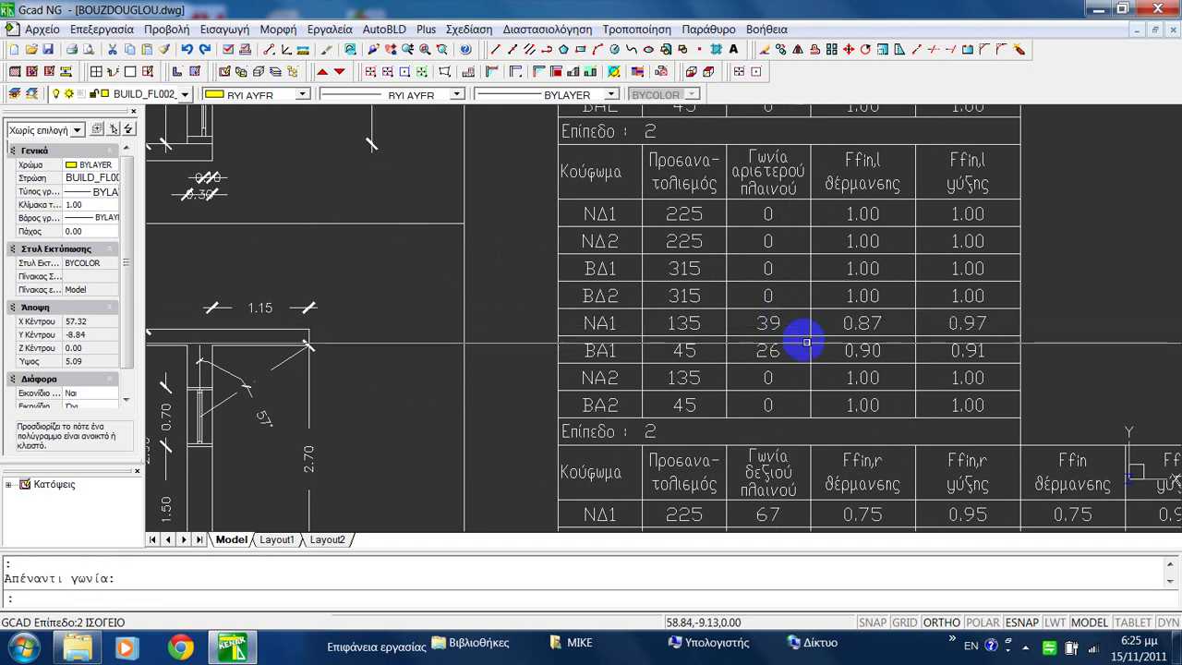
Compare the side shading angles drawn around the recessed openings in the floor plan with the left and right side angles in the table.
scroll(836, 337, "down", 5)
scroll(637, 342, "down", 2)
scroll(548, 309, "up", 7)
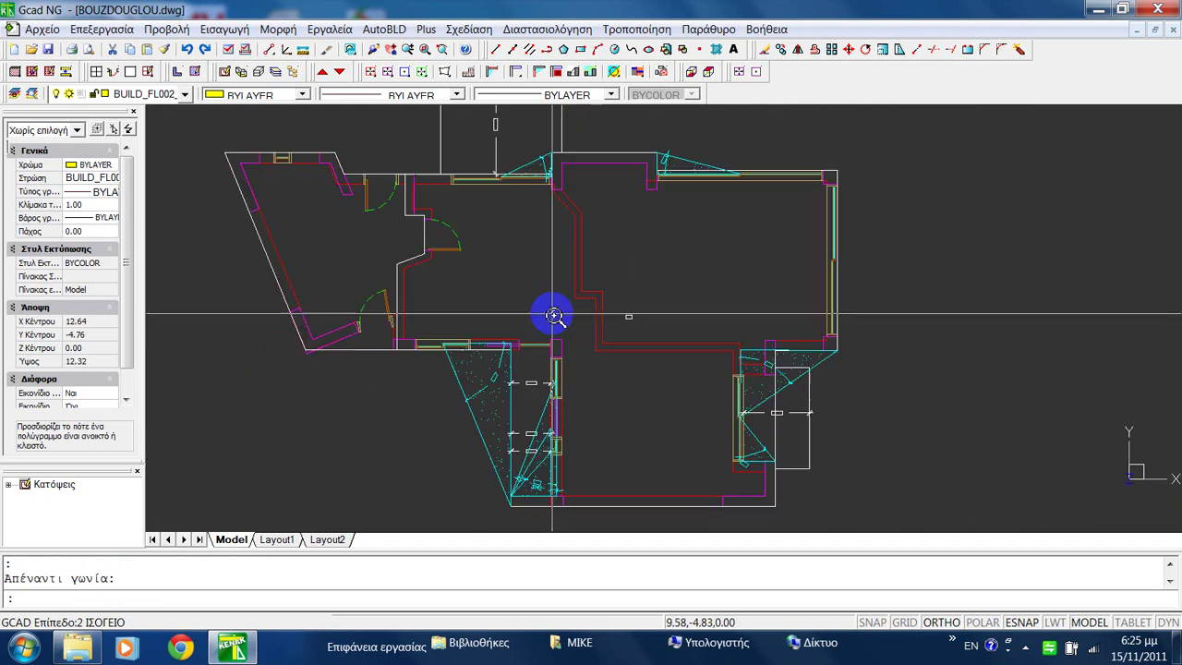
middle_click_drag(477, 277, 713, 298)
scroll(713, 298, "down", 2)
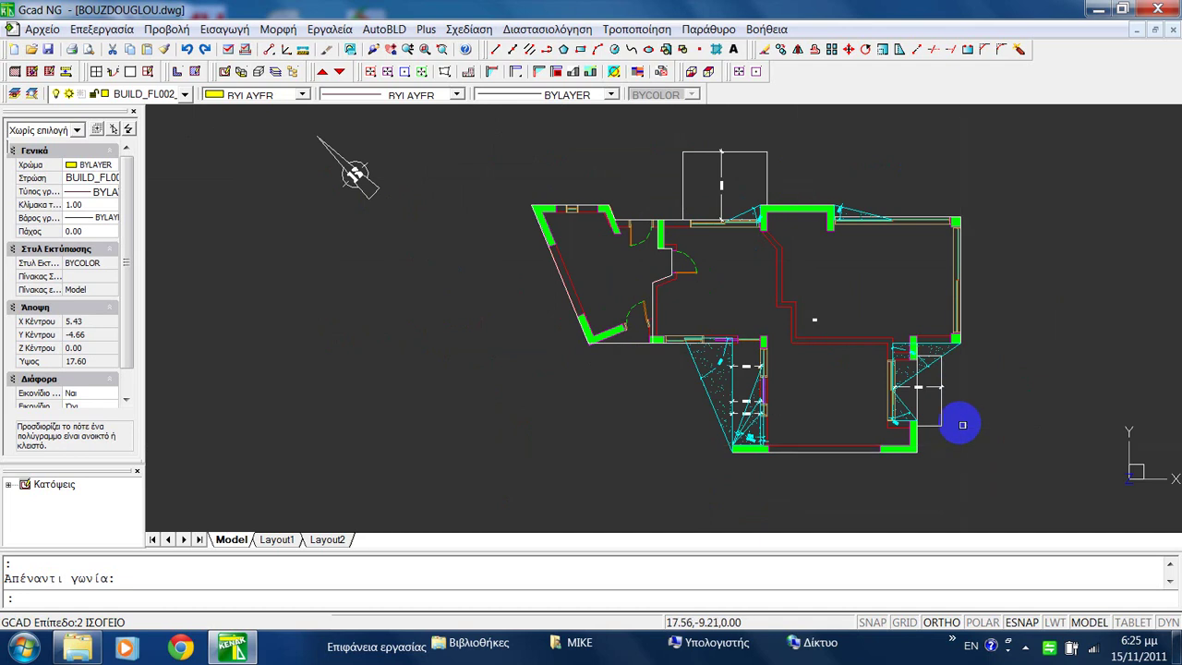
scroll(949, 376, "up", 5)
scroll(799, 342, "up", 5)
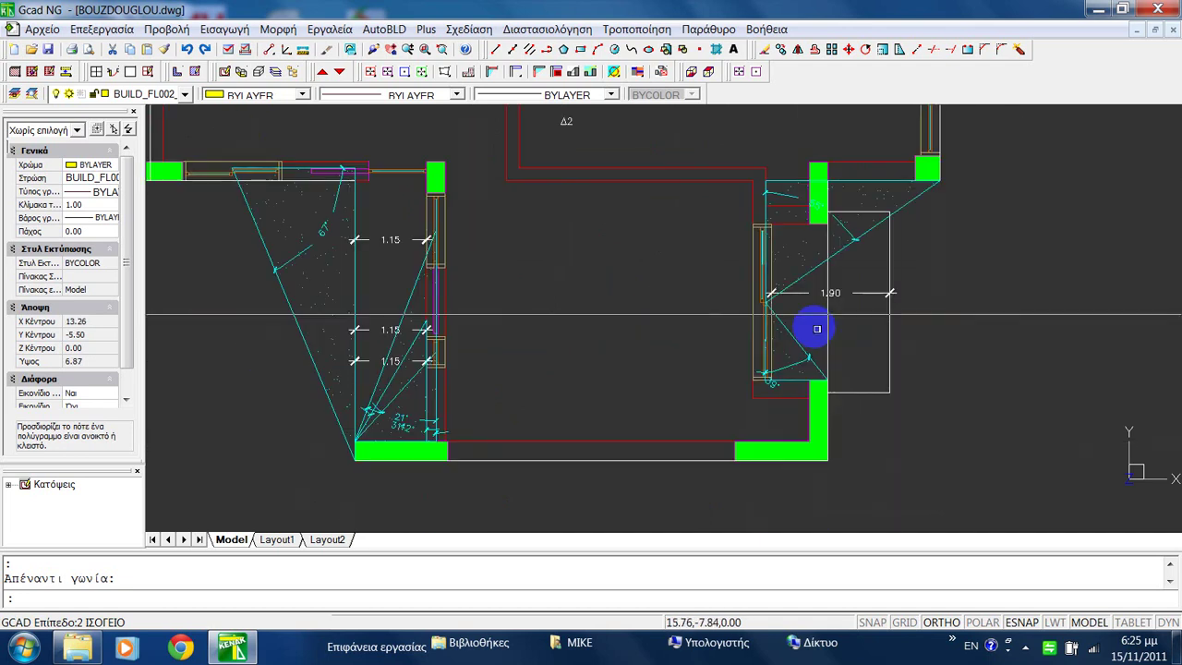
scroll(784, 355, "down", 4)
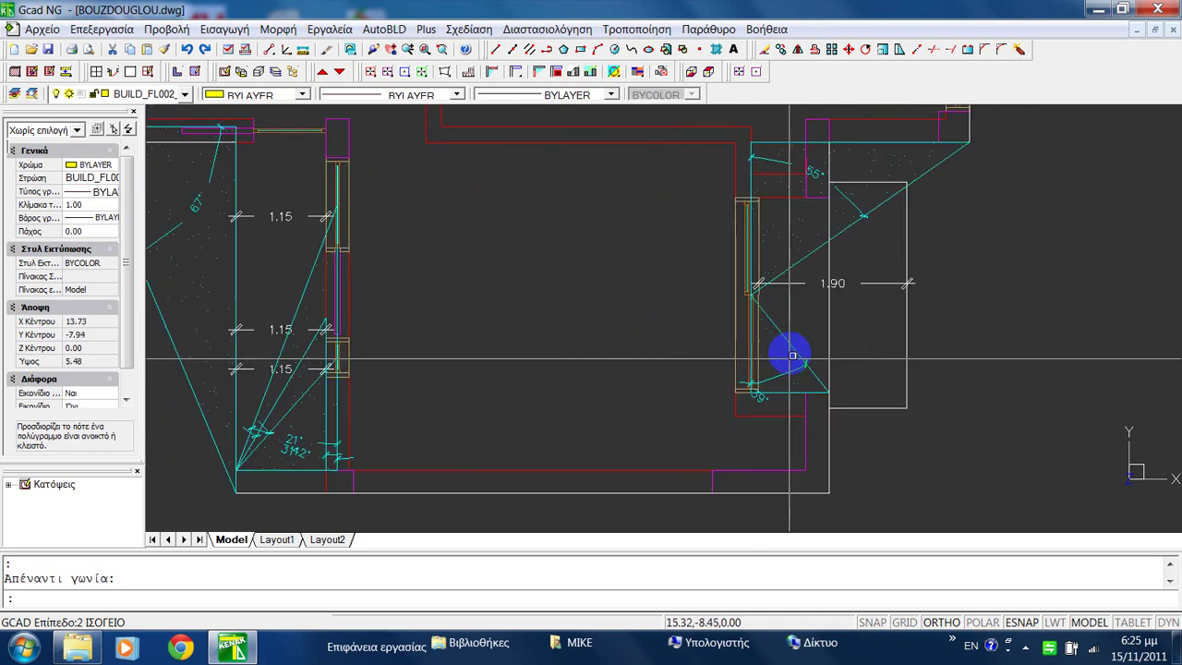
scroll(809, 342, "down", 11)
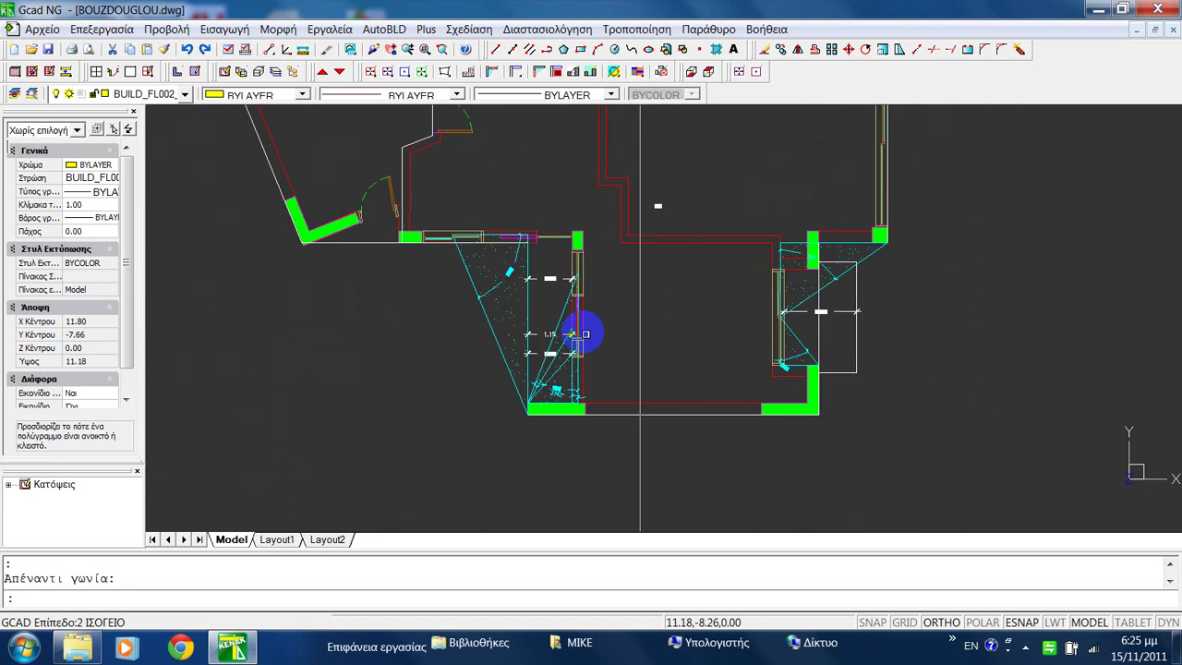
middle_click_drag(605, 218, 101, 219)
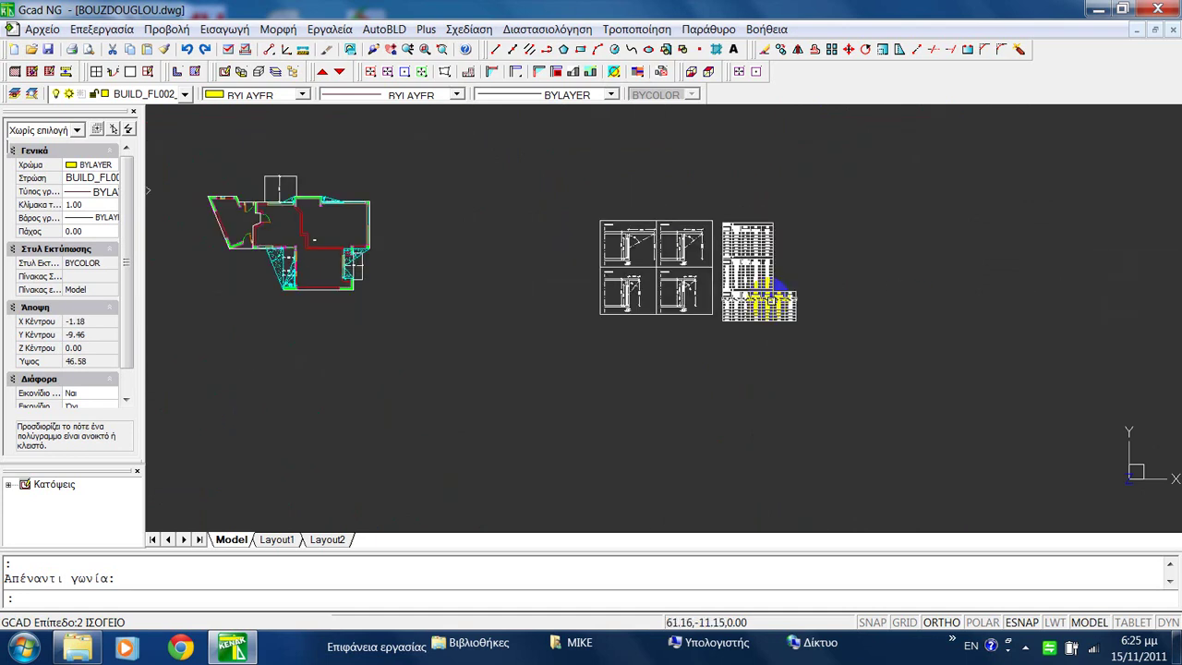
scroll(734, 259, "up", 6)
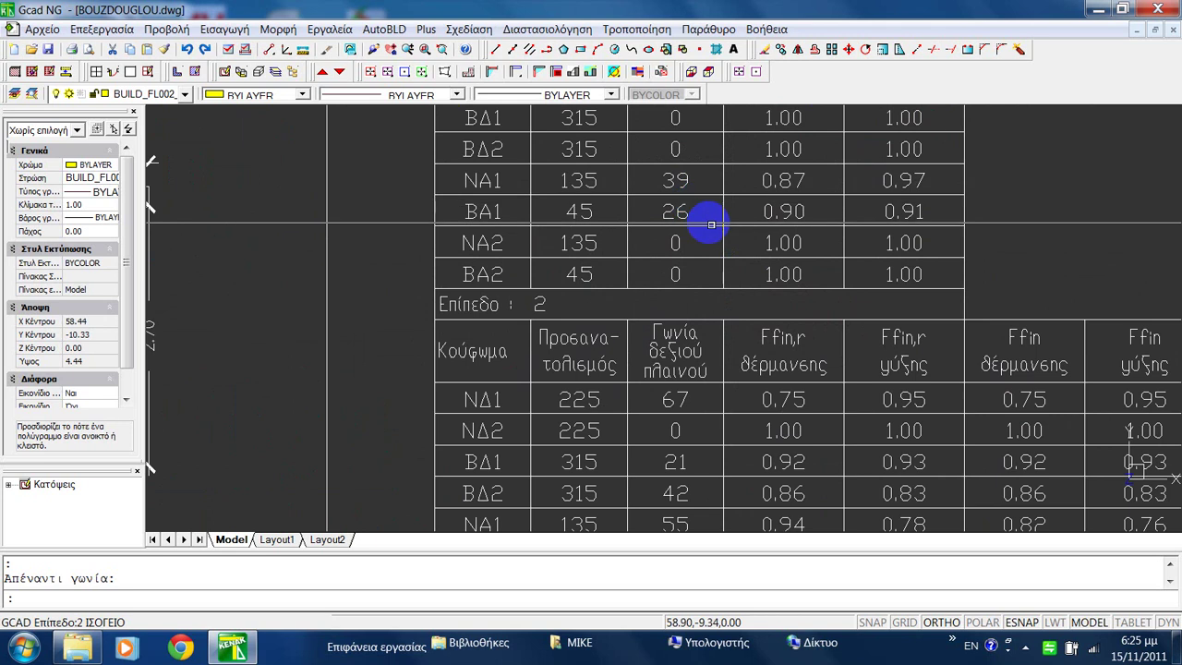
scroll(716, 222, "down", 3)
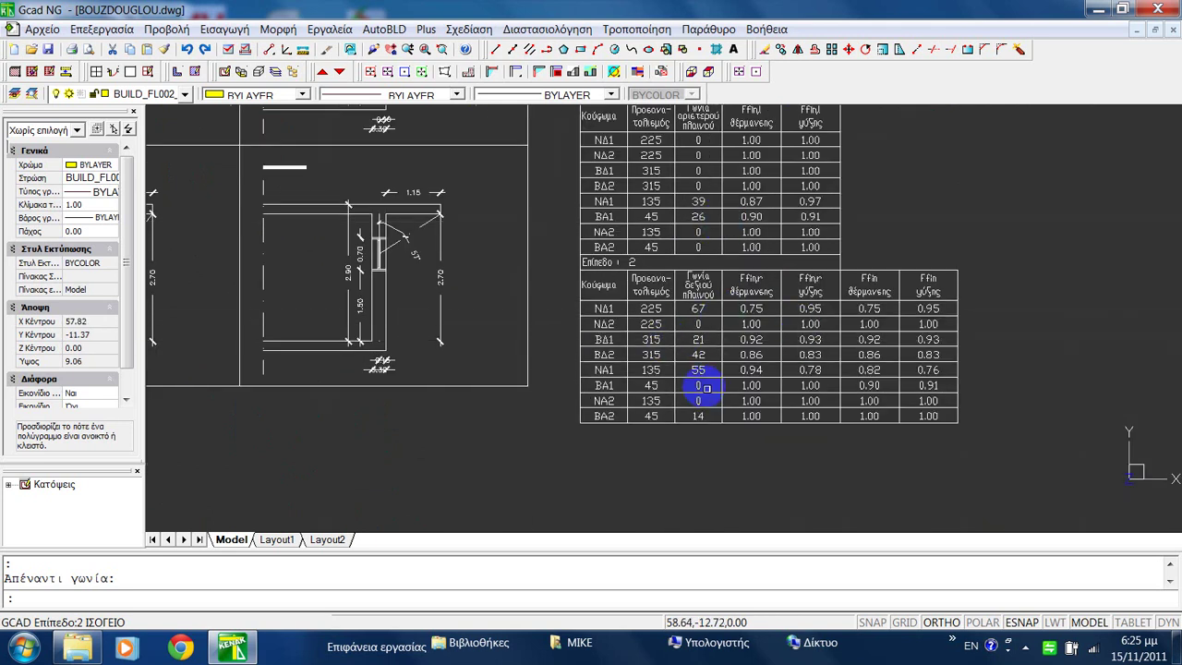
scroll(665, 432, "down", 3)
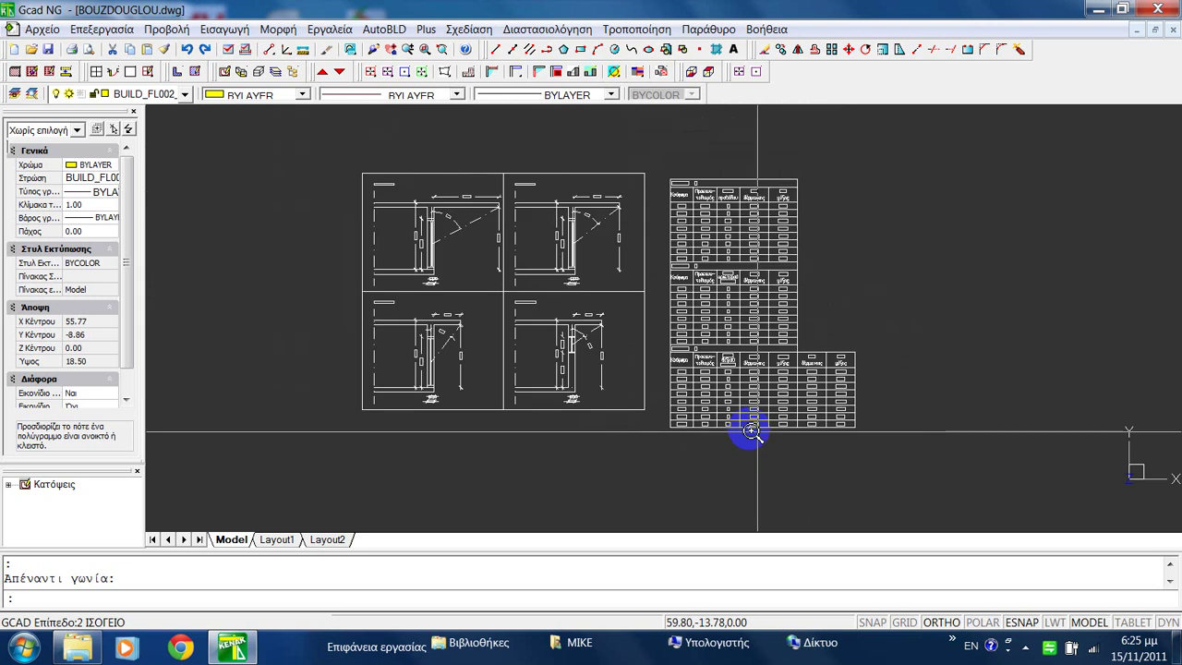
Inspect the vertical projection shadings and their angles on both sides of the upper projecting column in the floor plan.
scroll(567, 336, "down", 2)
middle_click_drag(393, 280, 739, 363)
scroll(541, 311, "up", 5)
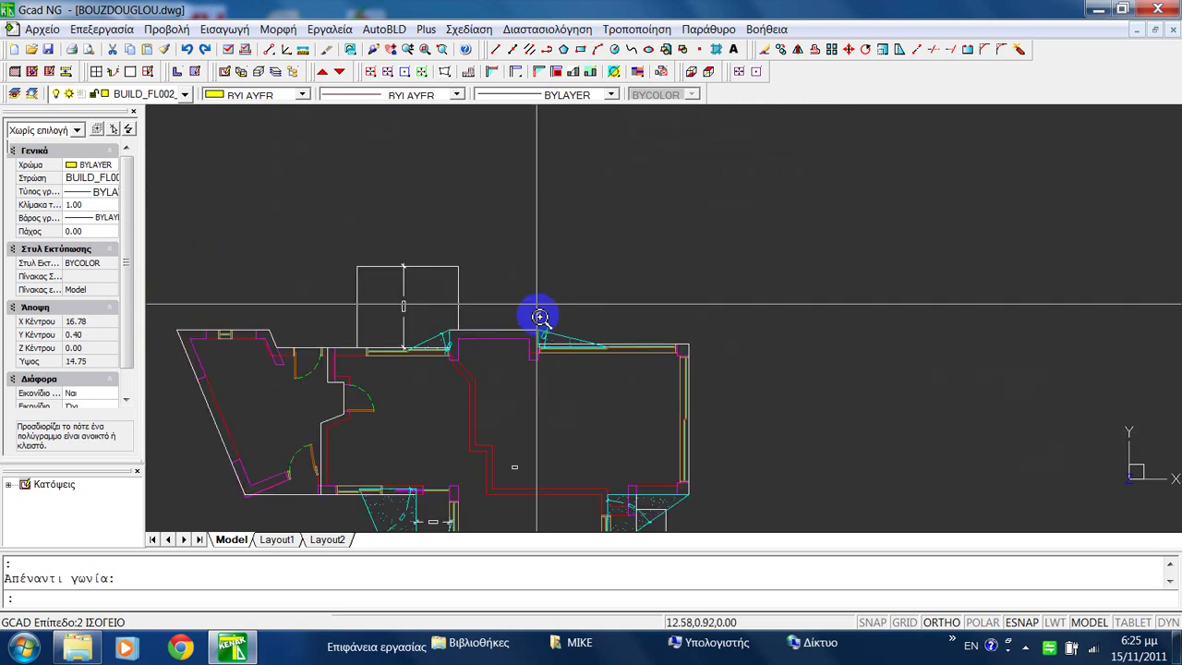
scroll(540, 339, "up", 2)
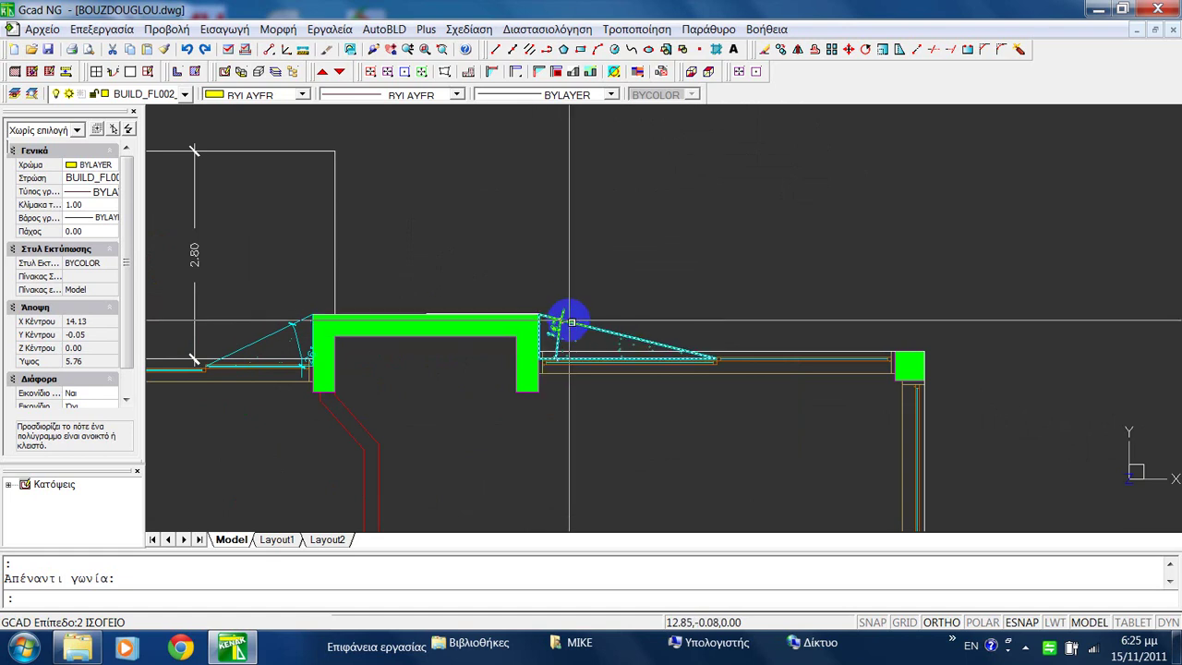
scroll(520, 317, "down", 5)
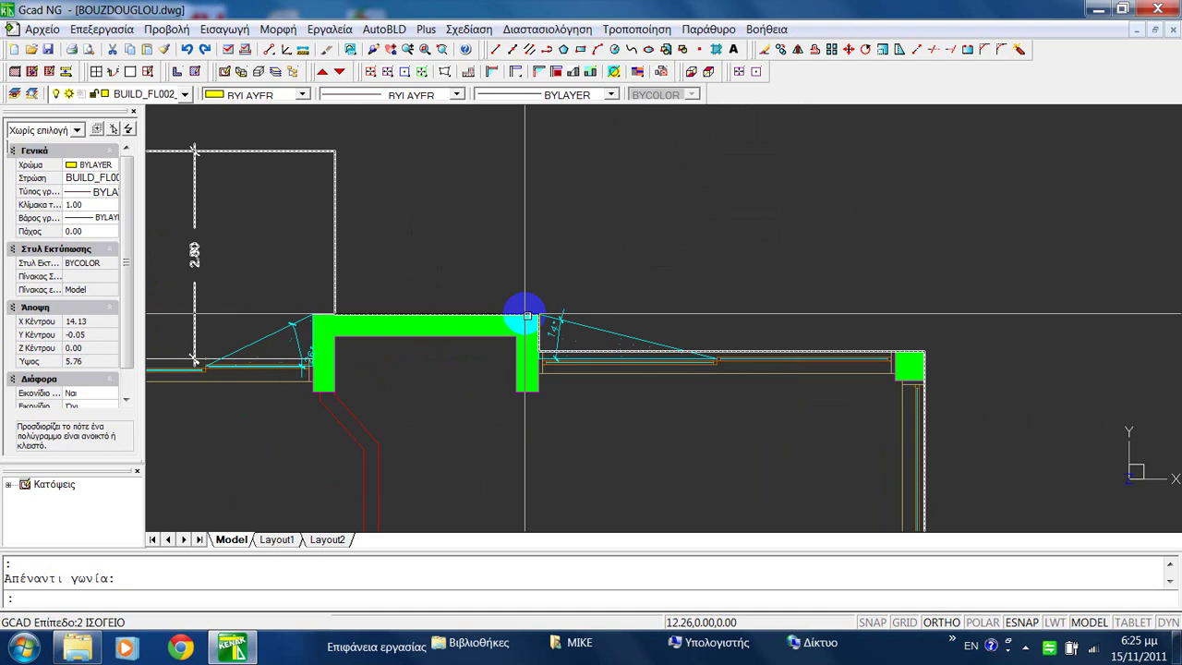
scroll(823, 415, "up", 3)
scroll(868, 415, "down", 3)
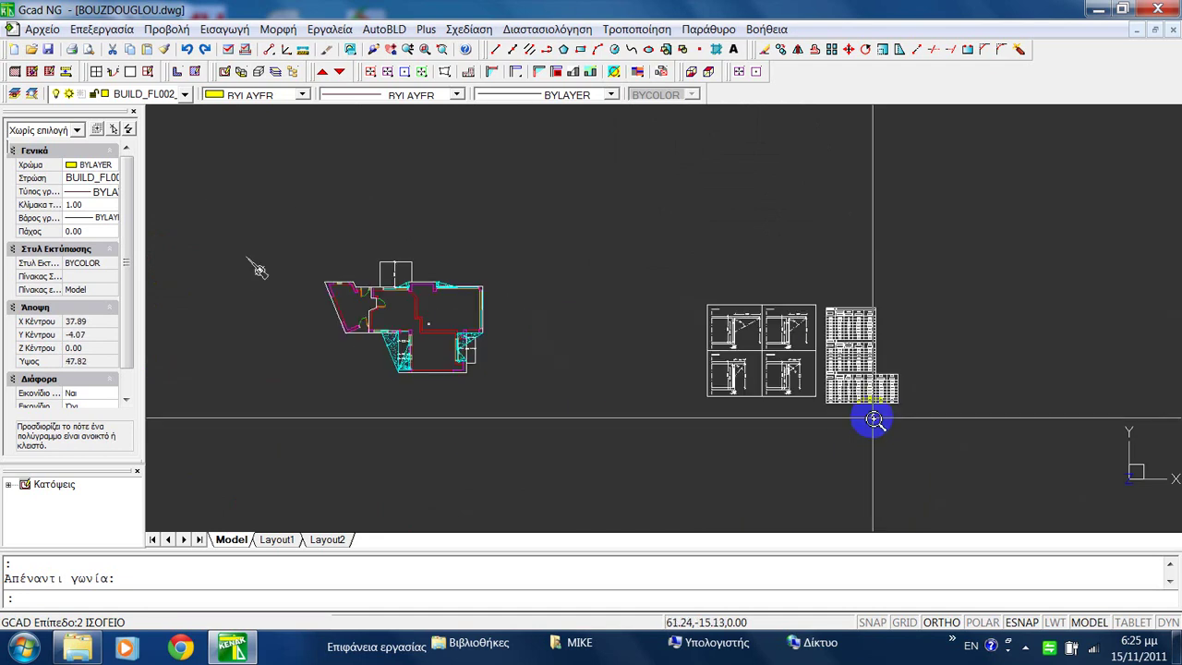
Check the upper projection shadings against the table's right side angles and read the Ffin heating and cooling factors.
scroll(419, 273, "up", 3)
scroll(419, 272, "up", 2)
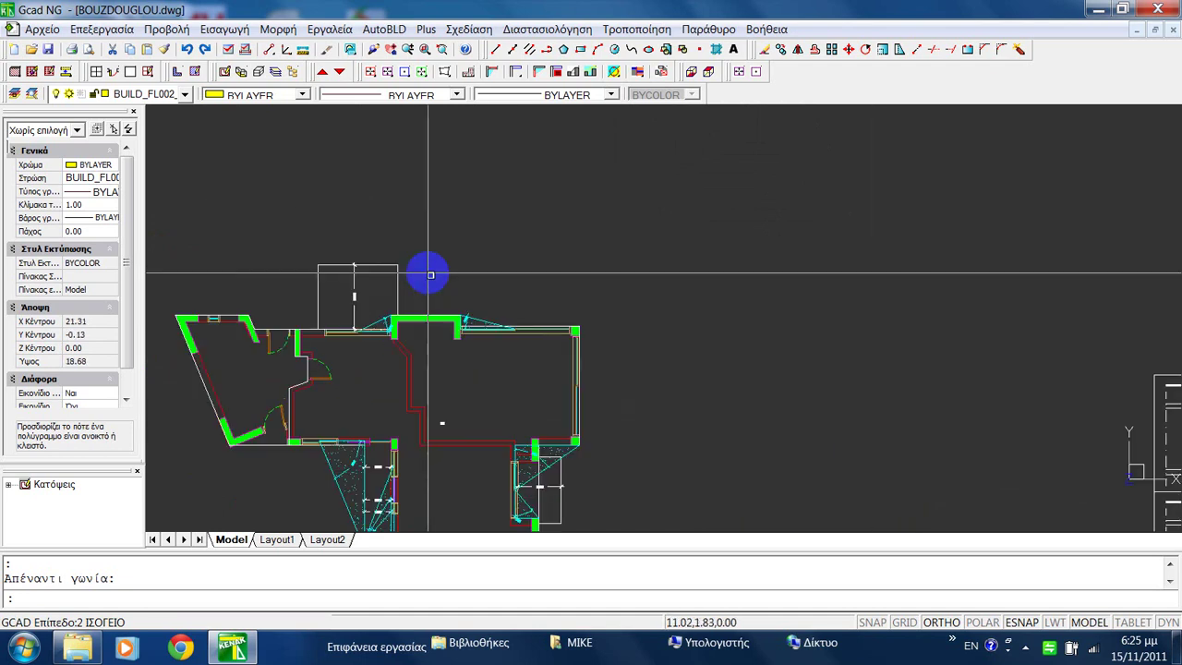
scroll(462, 281, "down", 4)
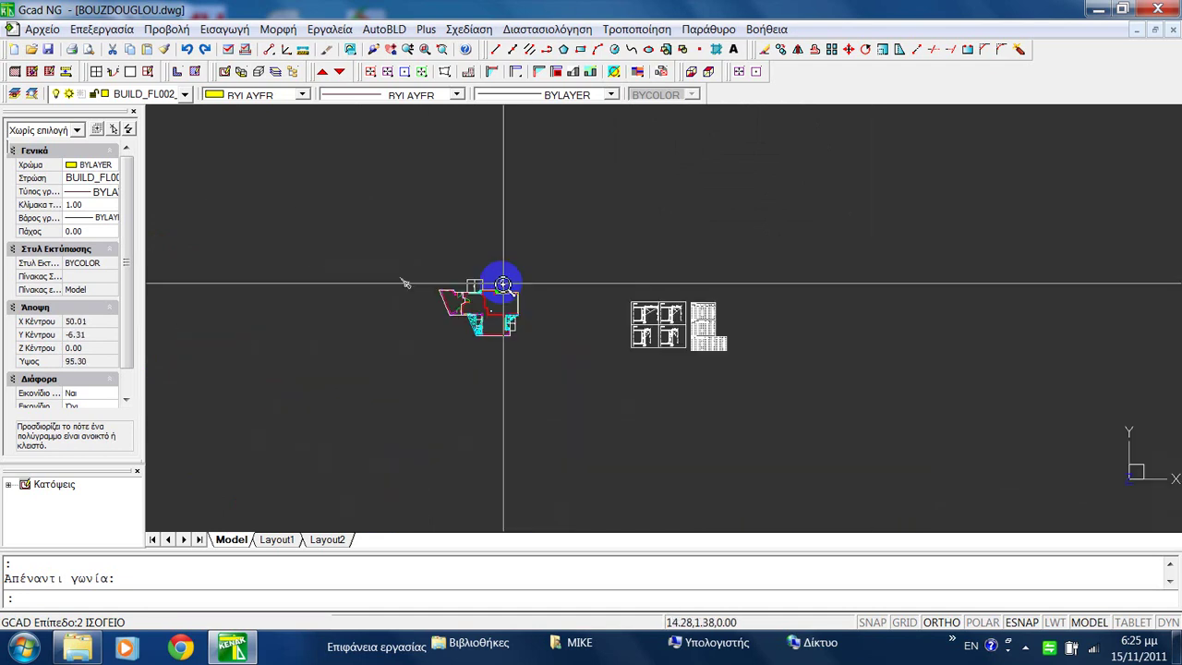
scroll(469, 281, "up", 2)
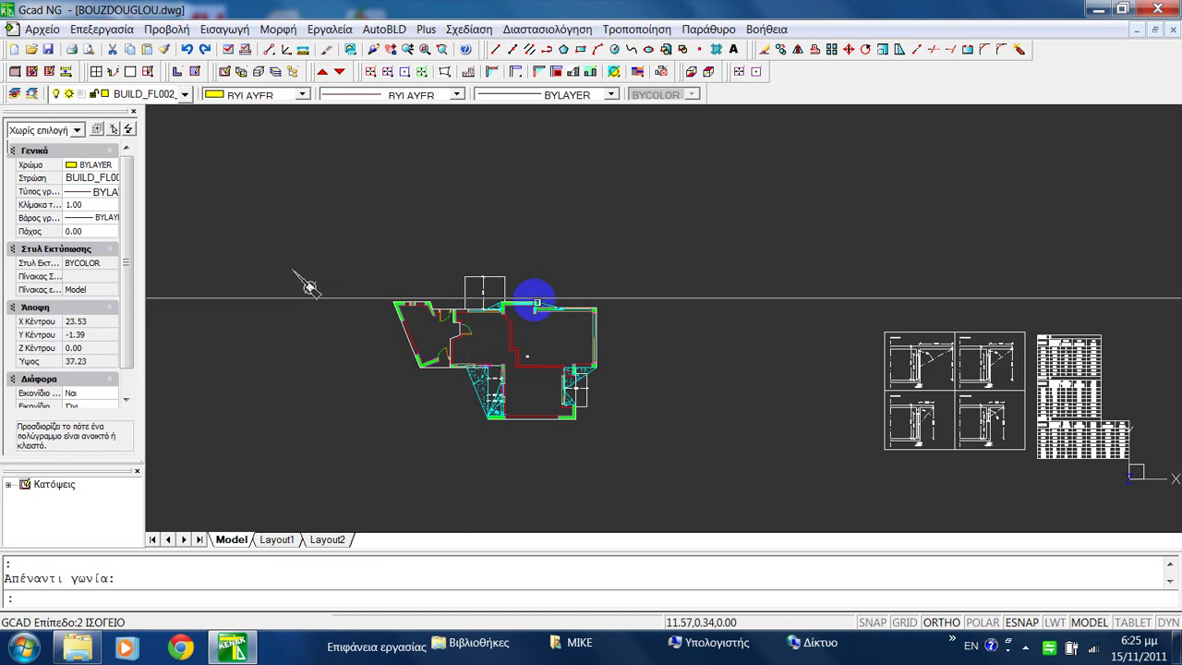
scroll(554, 310, "down", 2)
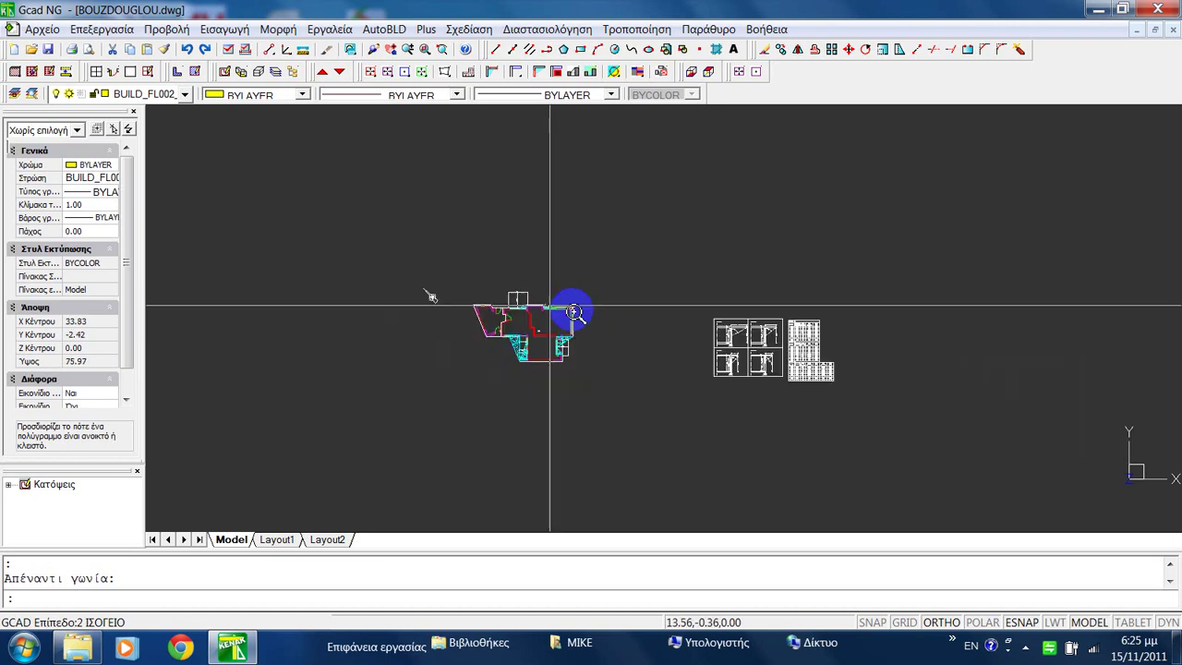
scroll(818, 388, "up", 5)
scroll(739, 399, "down", 1)
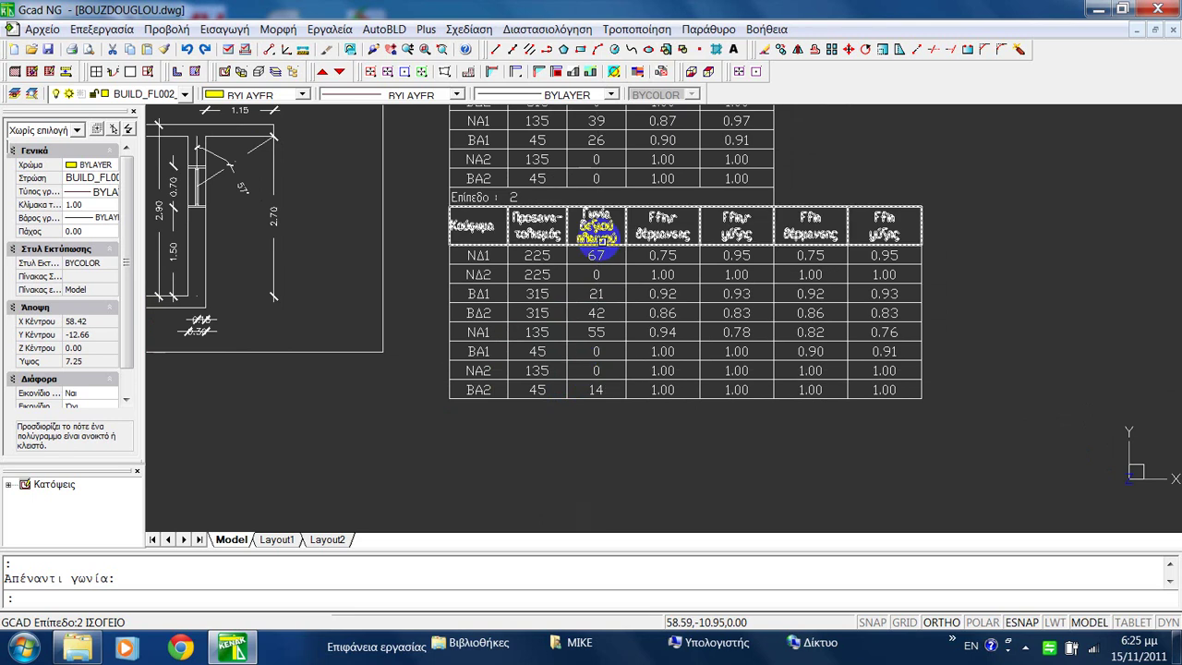
left_click(601, 393)
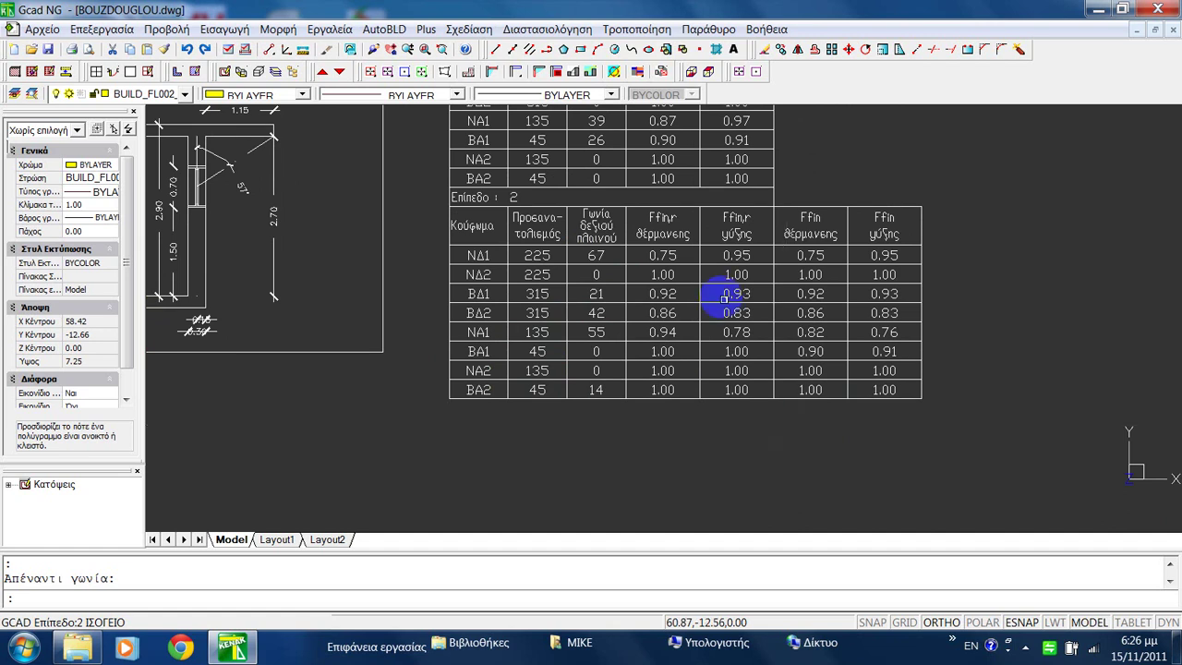
middle_click_drag(763, 263, 781, 387)
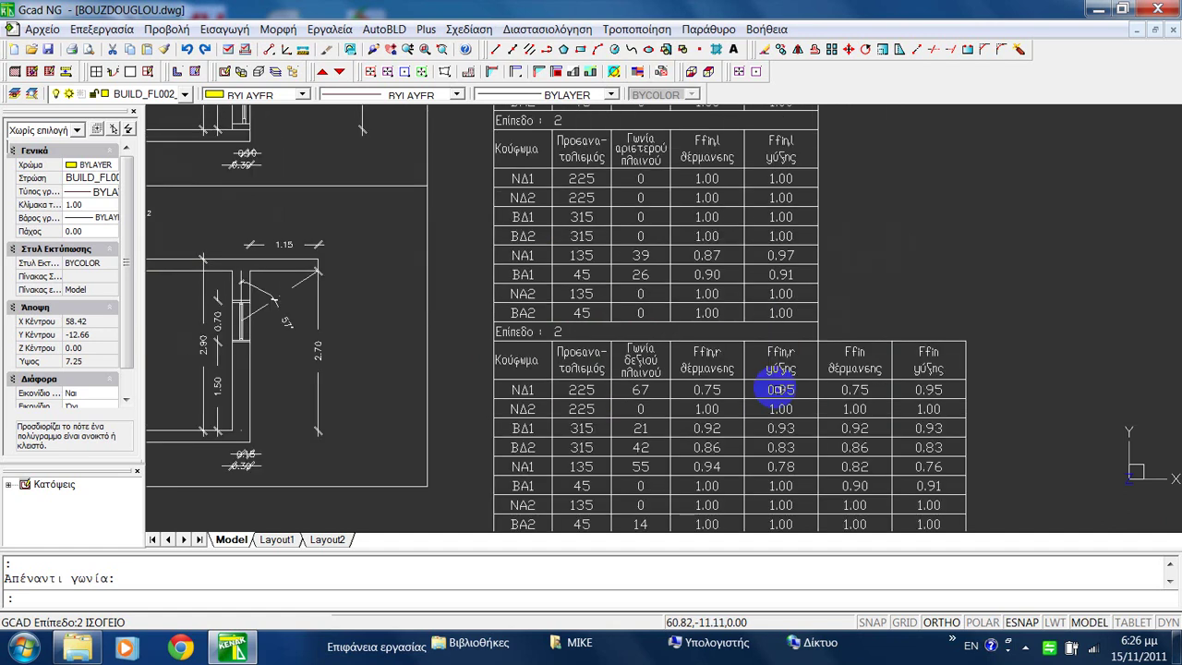
Start placing a sun position circle with its center in the middle of the ground floor plan.
scroll(781, 296, "down", 3)
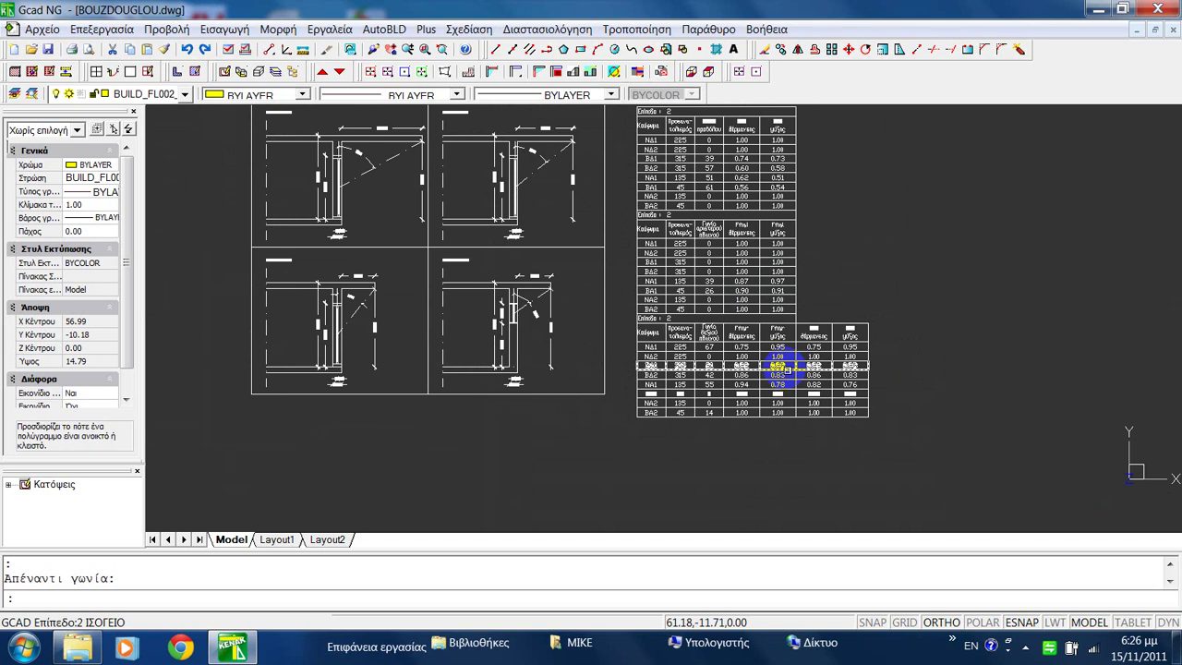
scroll(781, 362, "up", 5)
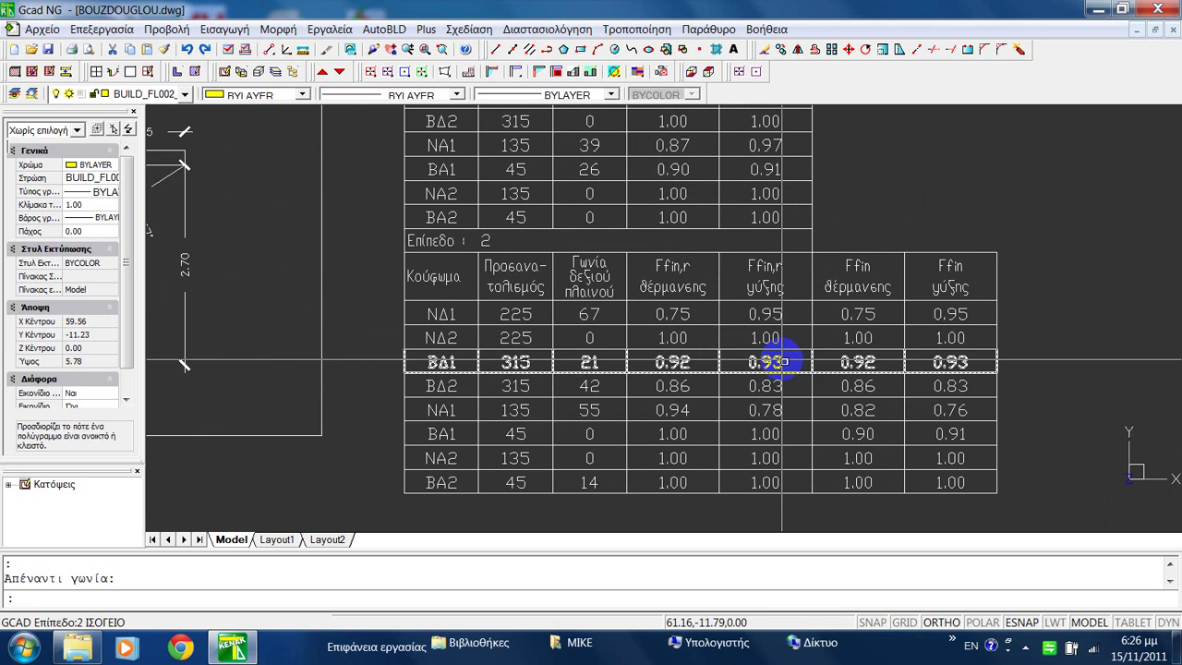
scroll(766, 362, "down", 8)
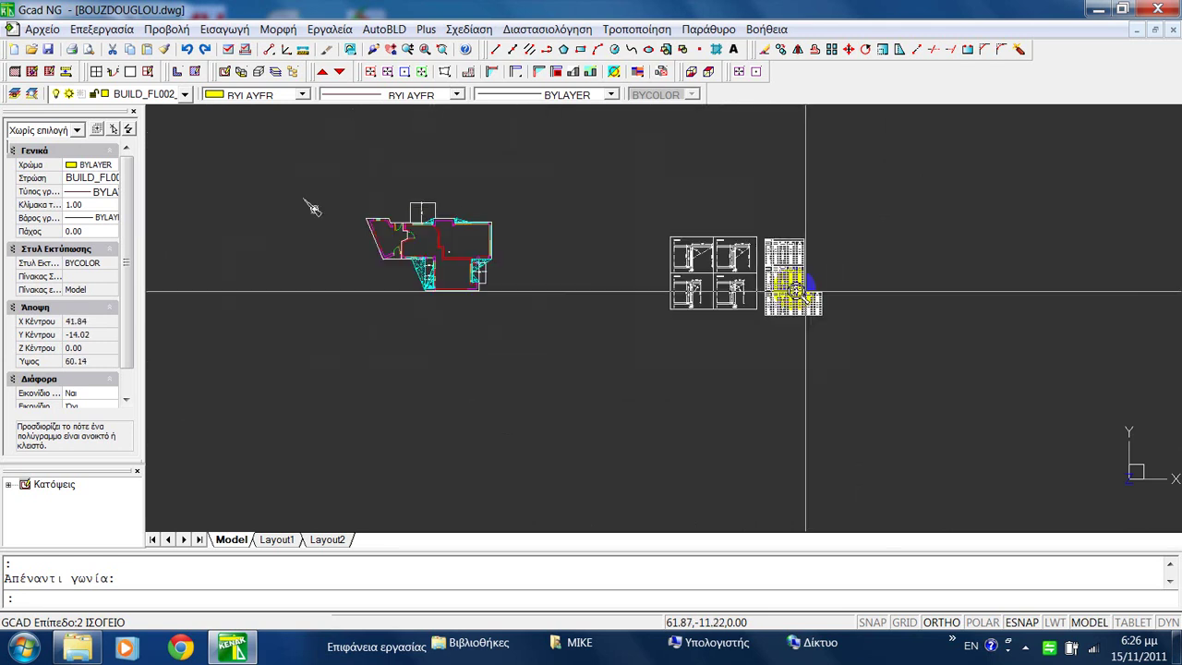
scroll(529, 277, "down", 3)
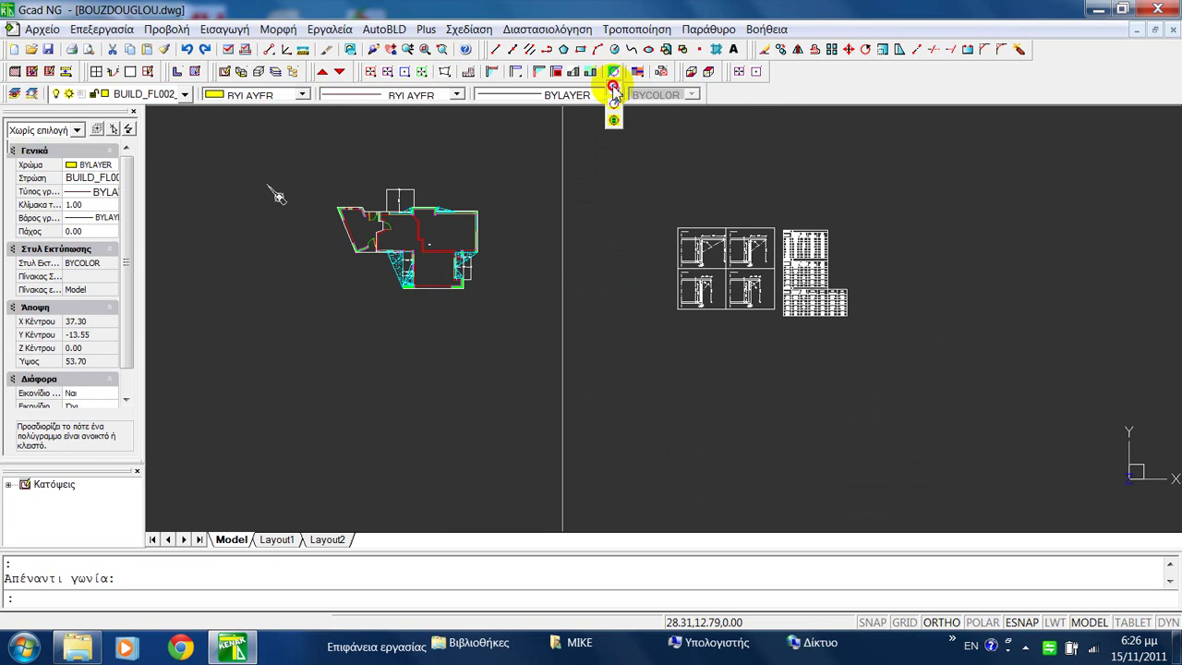
left_click_drag(614, 93, 614, 120)
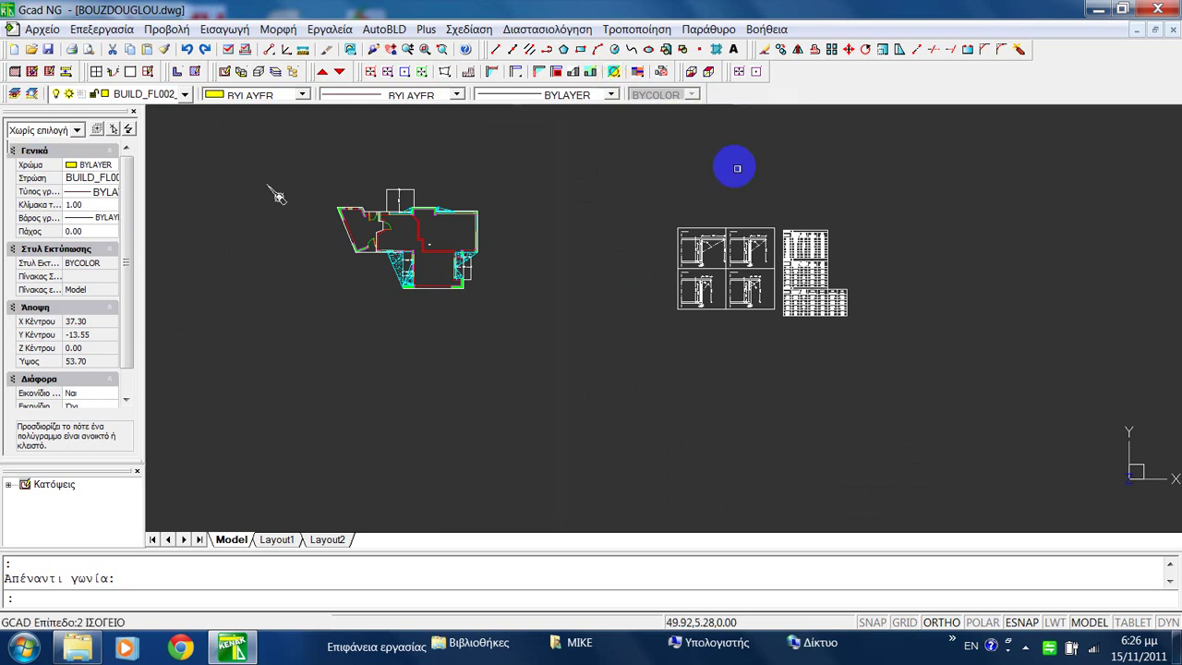
left_click(383, 28)
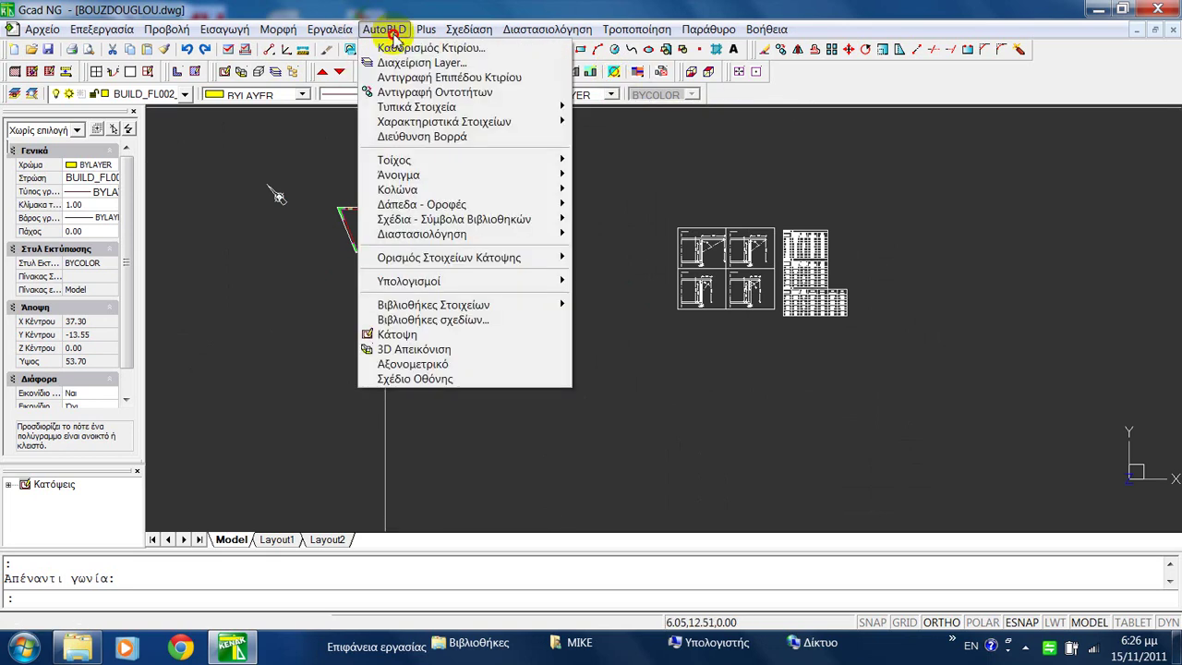
mouse_move(508, 262)
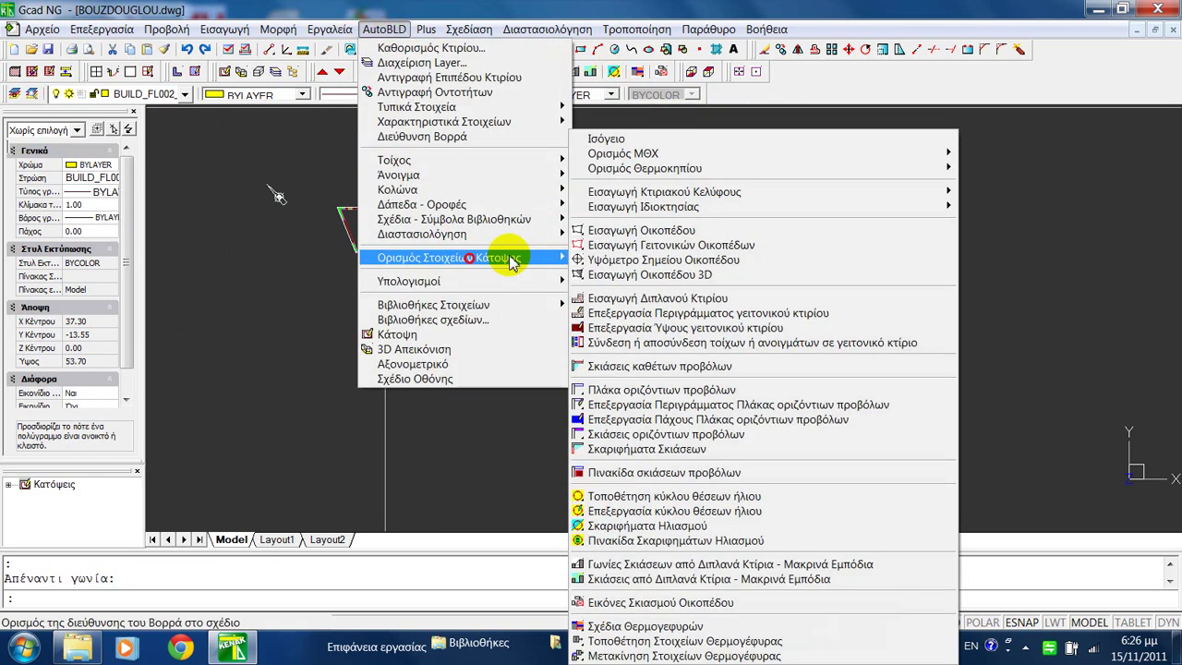
left_click(674, 496)
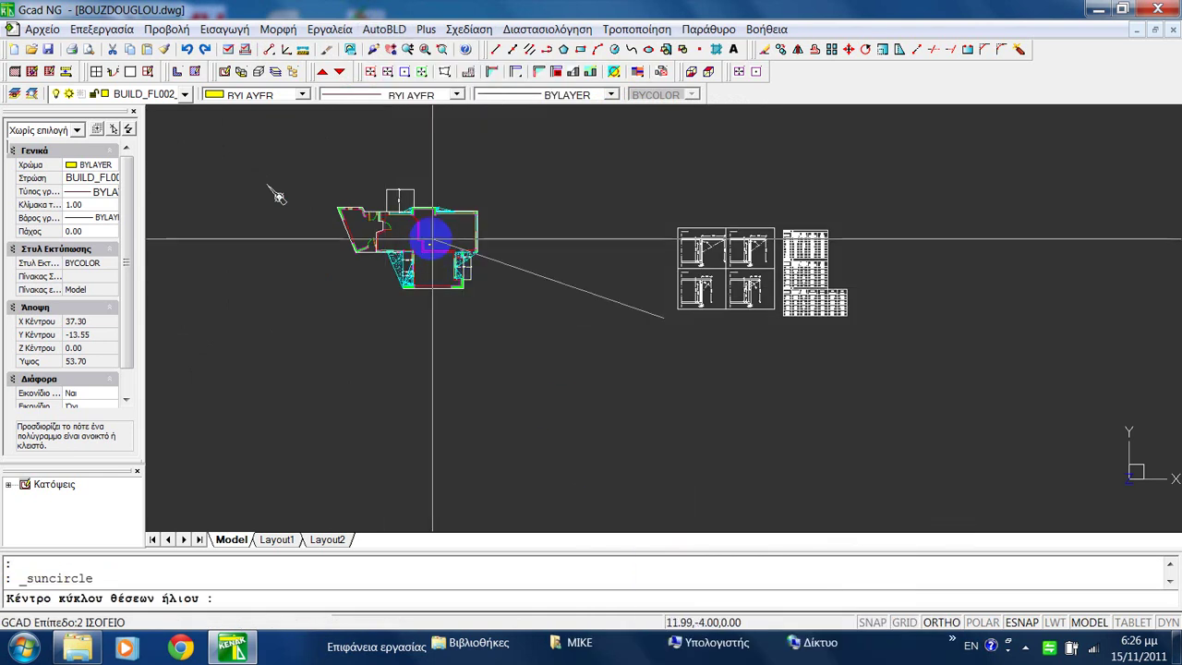
scroll(430, 244, "up", 3)
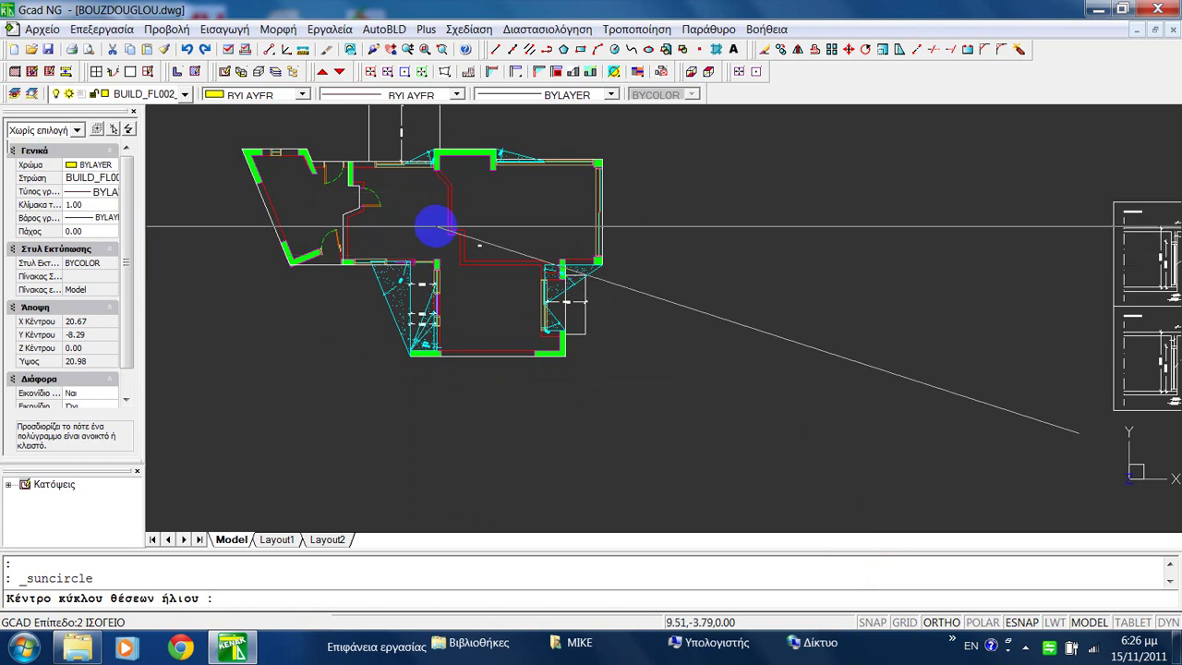
left_click(436, 226)
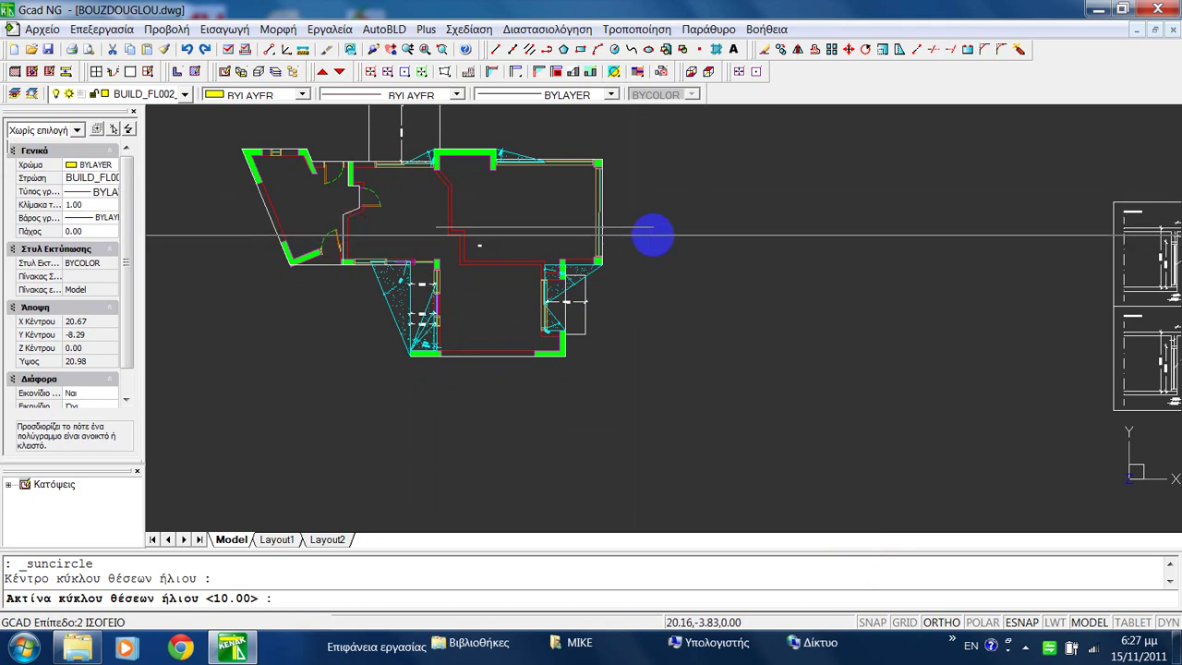
Size the sun position circle to reach beyond the plan's upper-left corner and accept Ηράκλειο as the city.
scroll(231, 145, "down", 2)
scroll(383, 264, "up", 2)
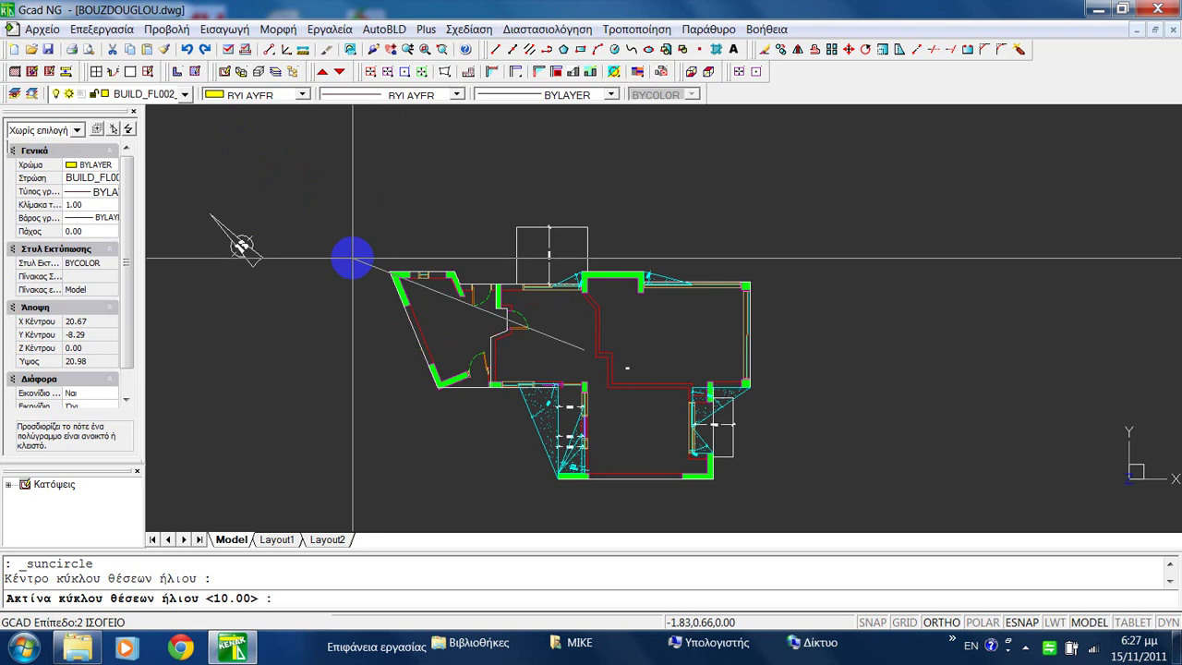
left_click(352, 259)
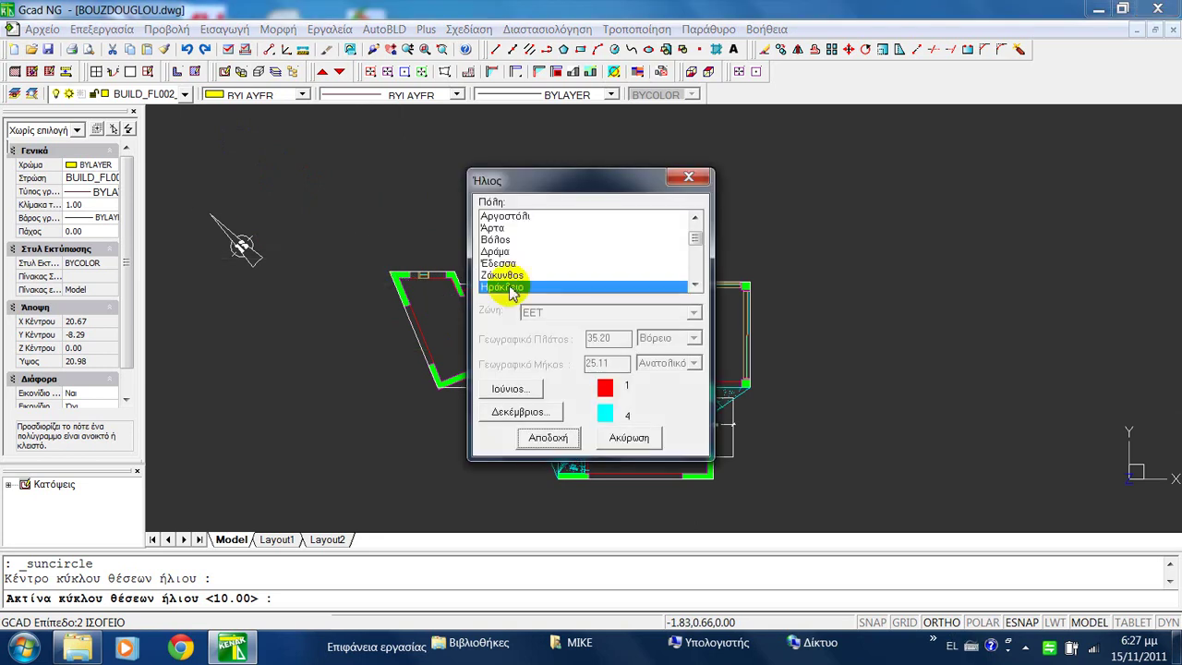
left_click(550, 438)
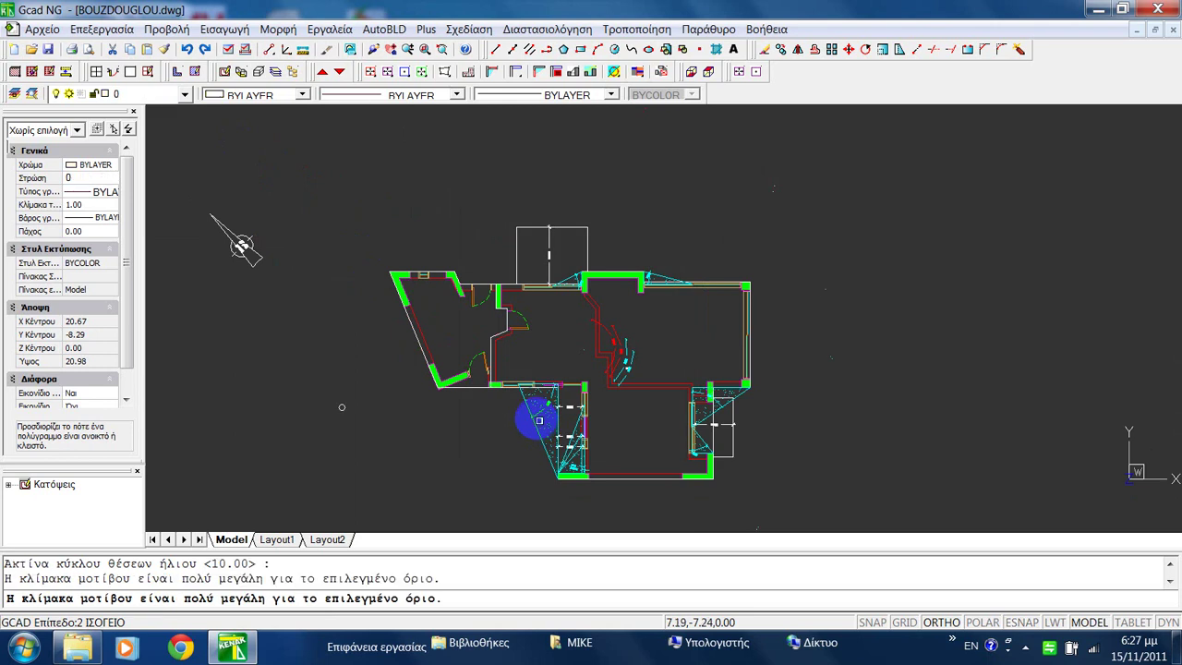
Turn on the display of the opening labels (Ετικέτες ανοιγμάτων) and sun positions (Θέσεις ήλιου) in the layer management.
scroll(277, 259, "down", 2)
left_click(269, 51)
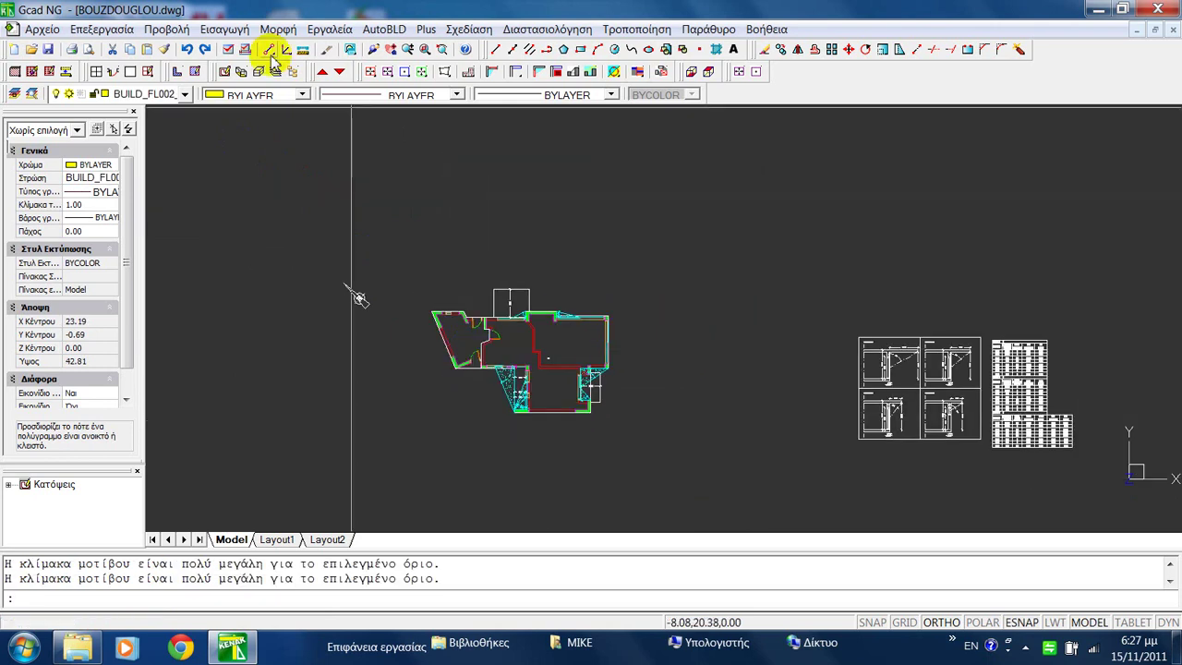
left_click(275, 72)
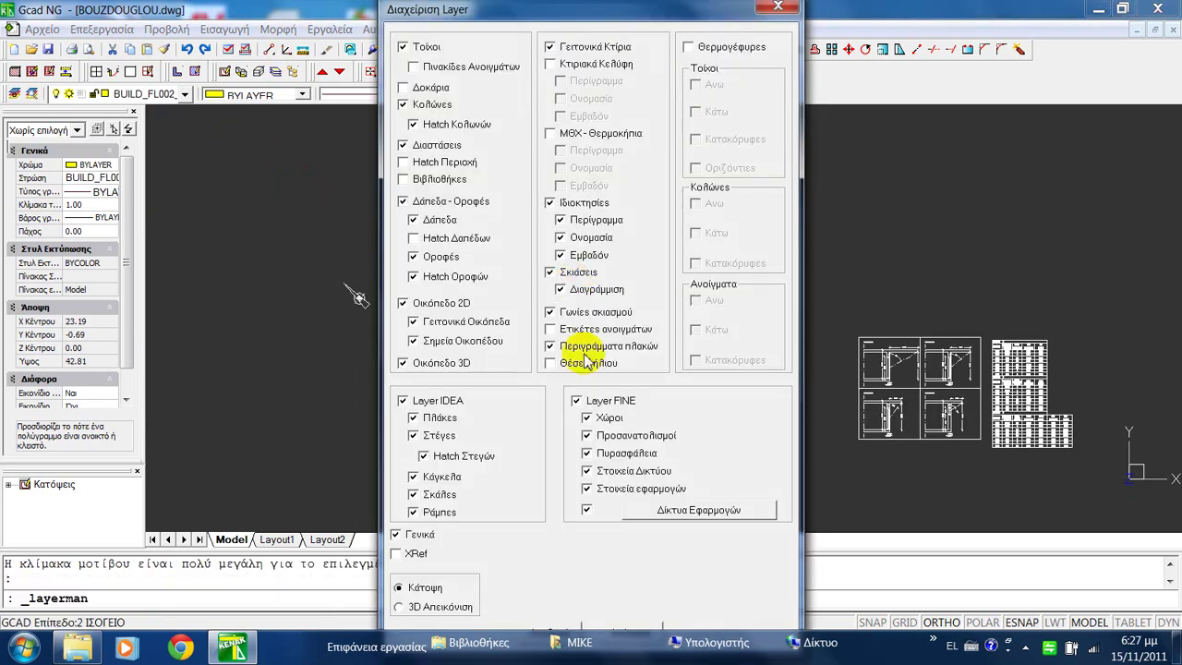
left_click(571, 328)
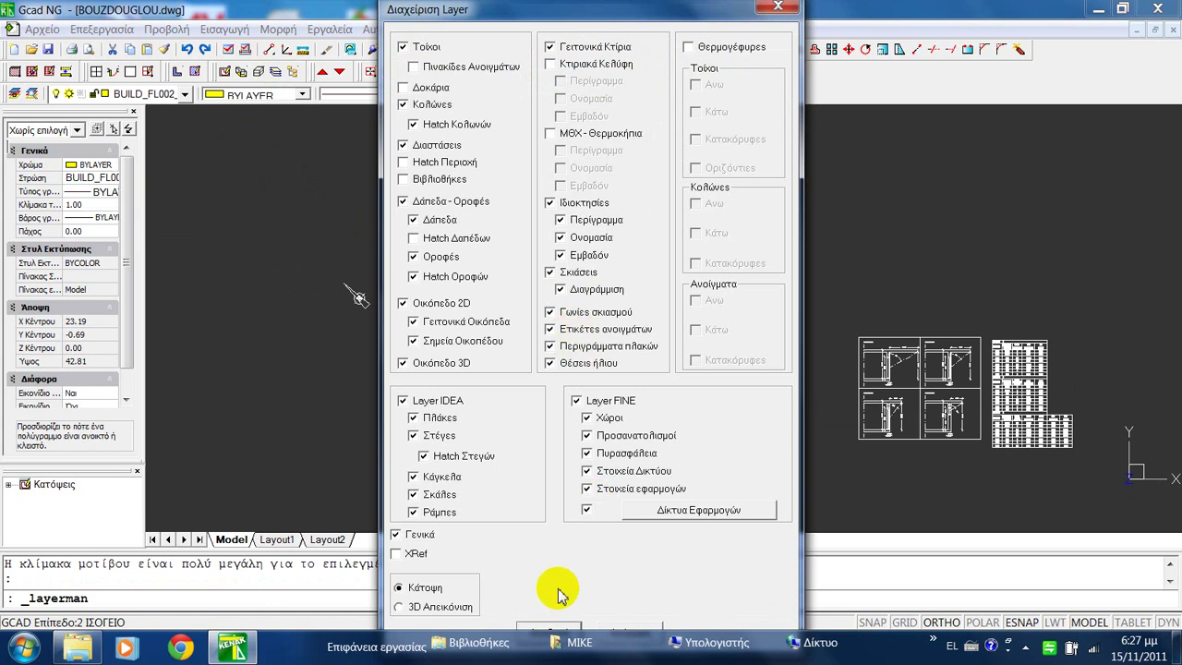
left_click(542, 629)
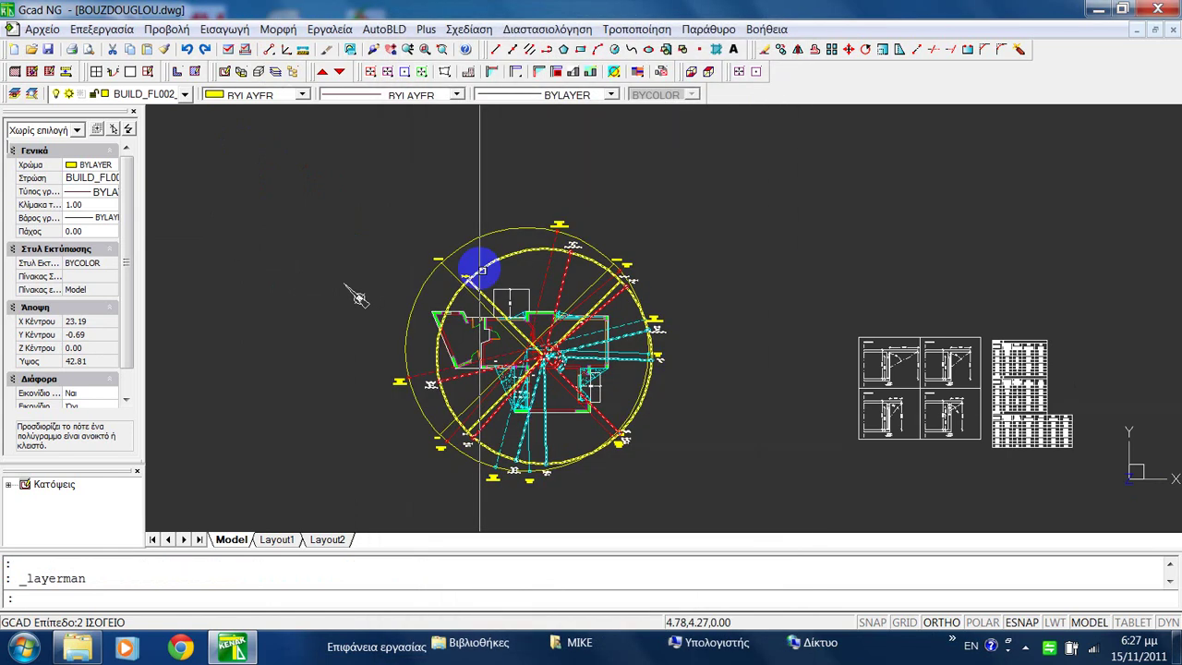
Erase the smaller, duplicate sun position circle around the floor plan and save the drawing.
scroll(482, 287, "up", 2)
left_click(482, 271)
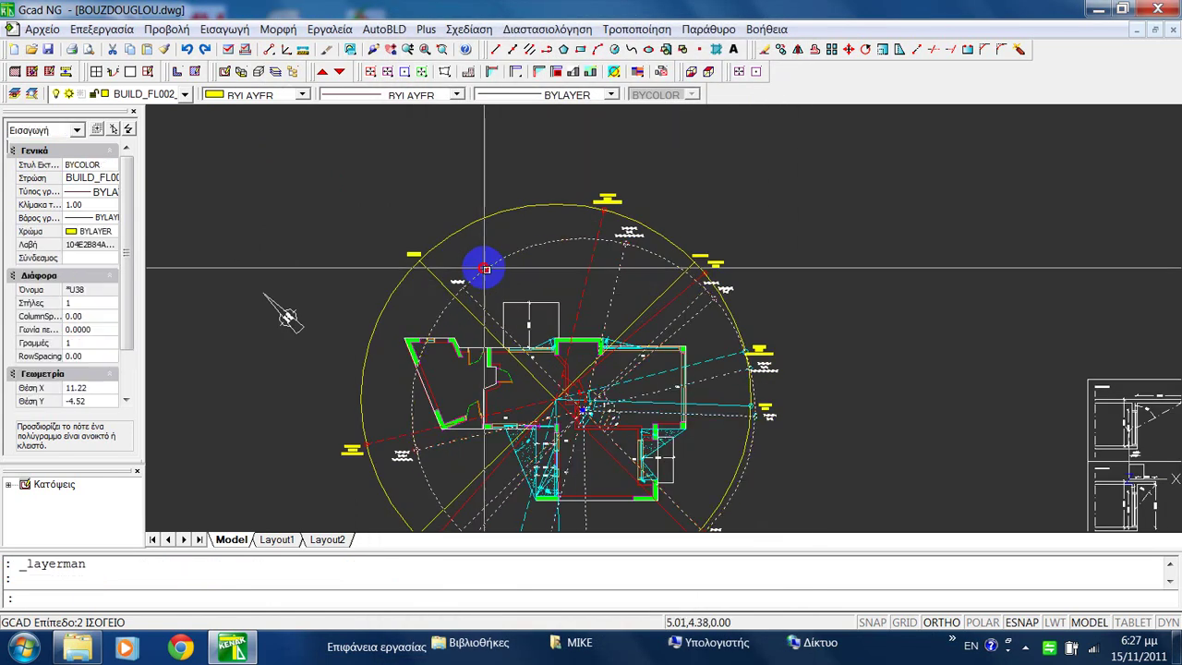
right_click(483, 265)
left_click(491, 293)
scroll(506, 322, "down", 1)
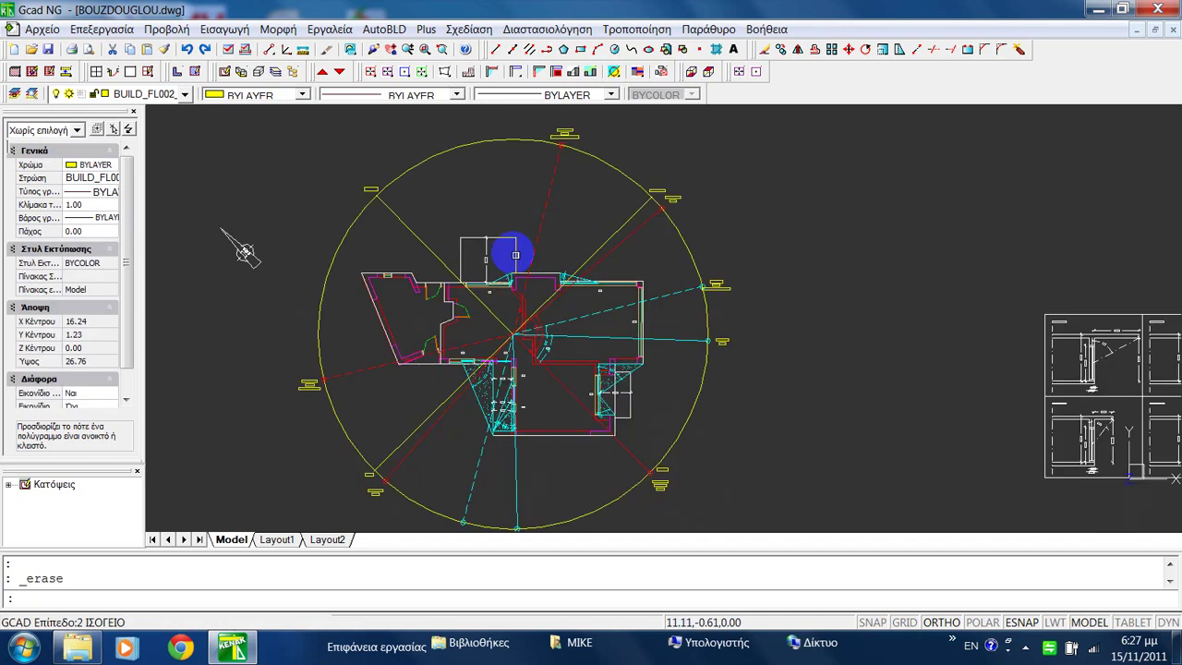
scroll(501, 225, "up", 1)
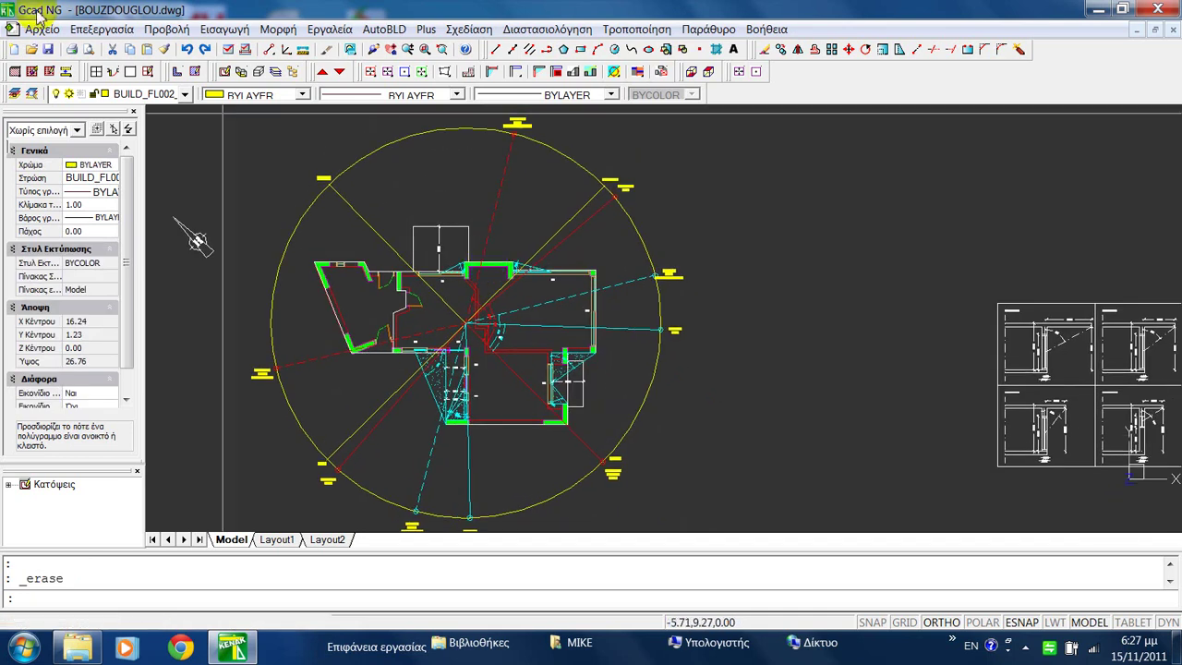
left_click(48, 50)
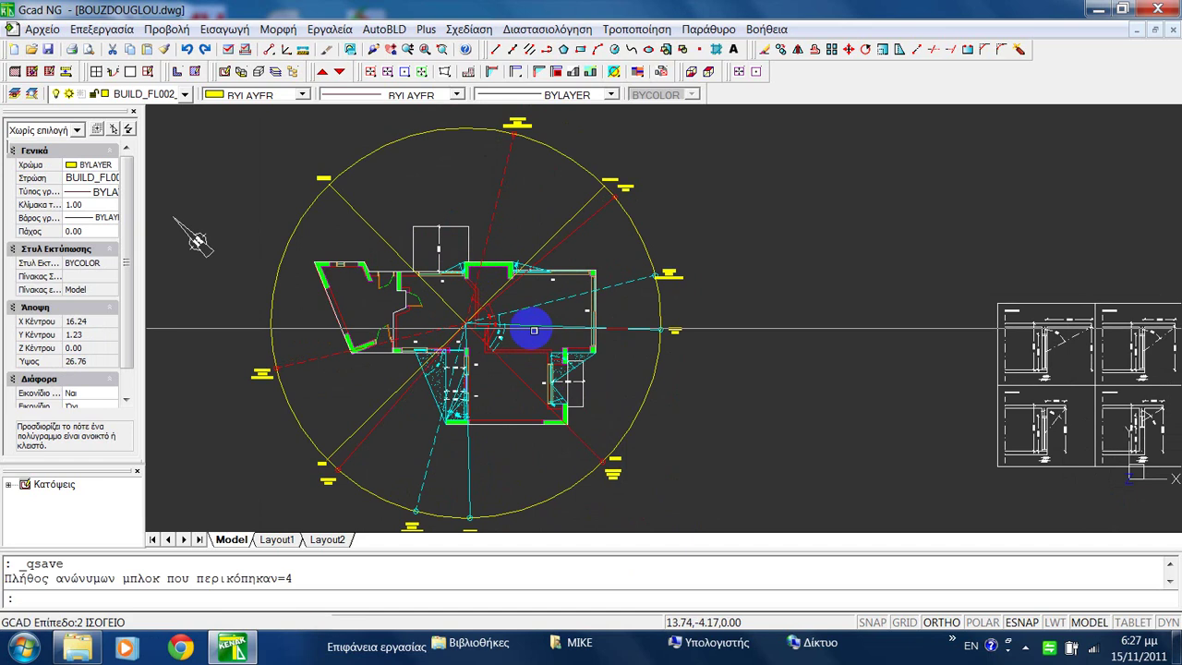
Generate the sunlighting sketches (Σκαριφήματα Ηλιασμού) for Ηράκλειο with the rdots hatch at scale 2 and angle 0, placing them beside the shading table.
scroll(533, 314, "up", 10)
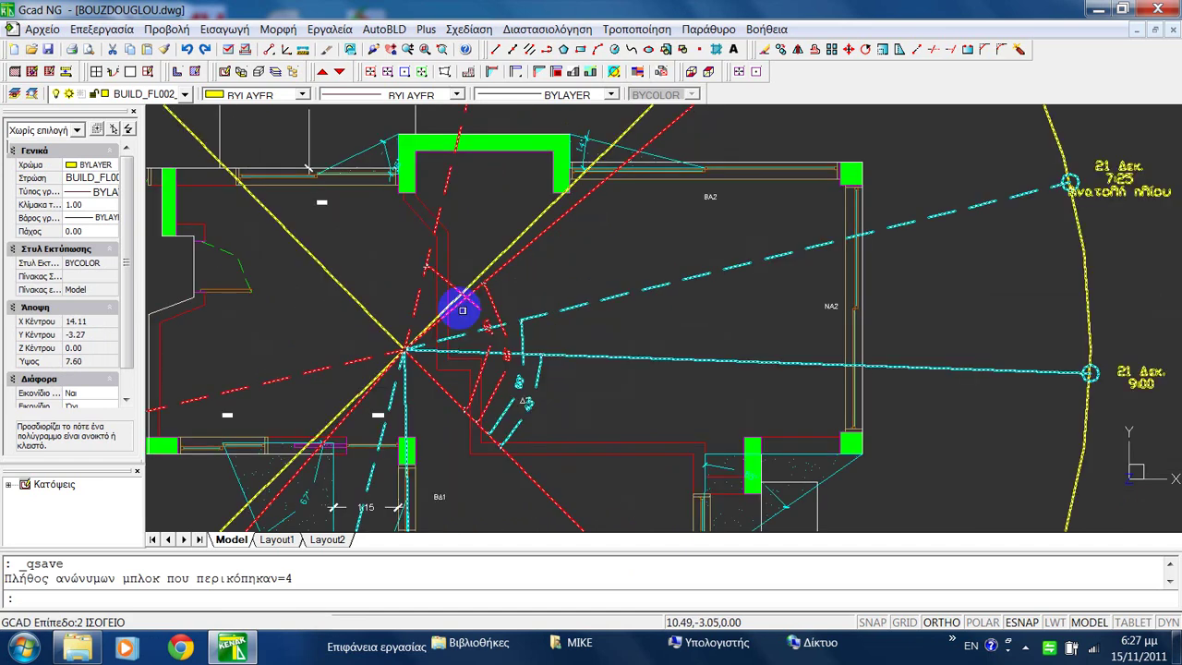
scroll(459, 315, "down", 10)
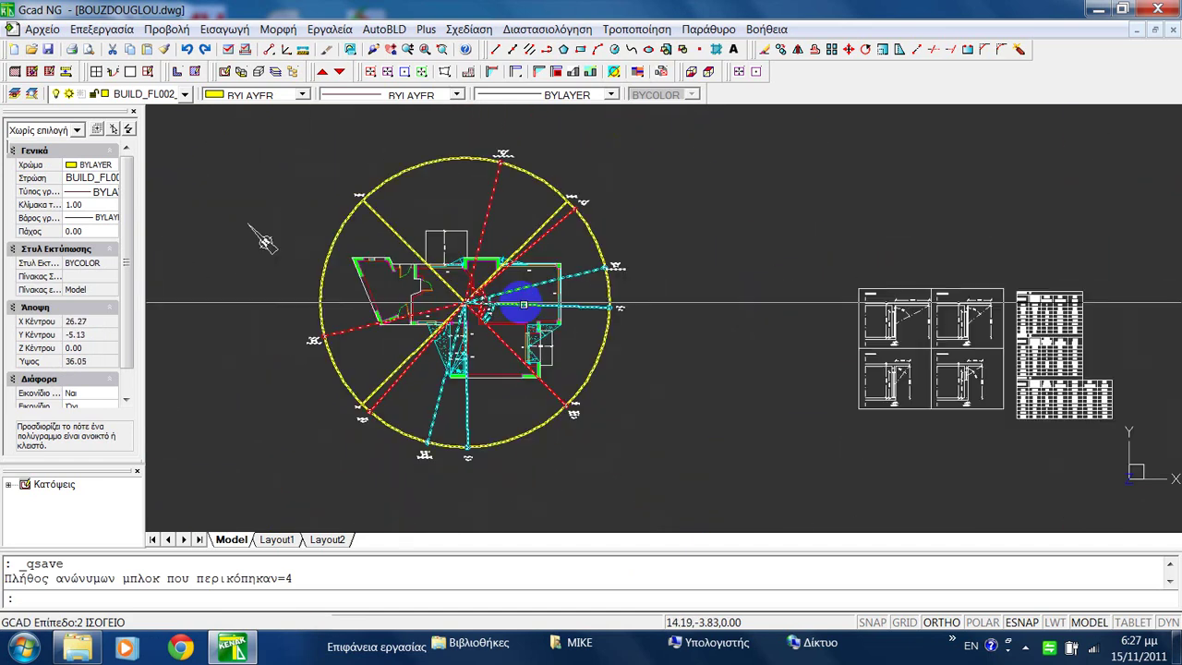
middle_click_drag(462, 312, 386, 247)
left_click(382, 28)
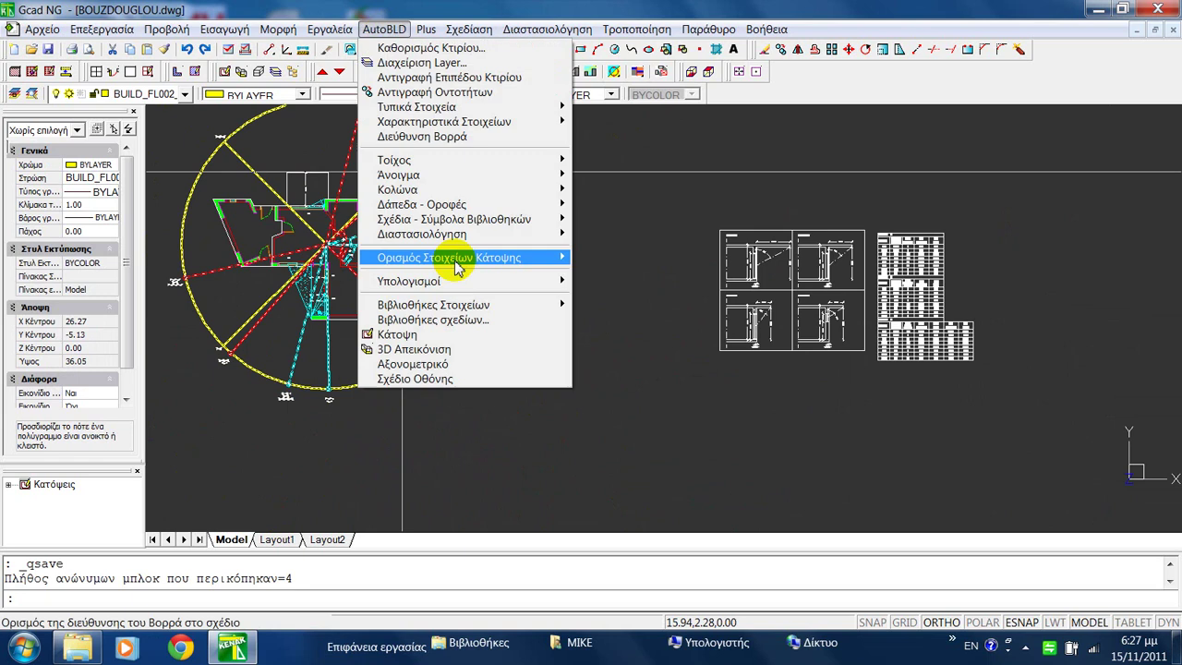
left_click(456, 263)
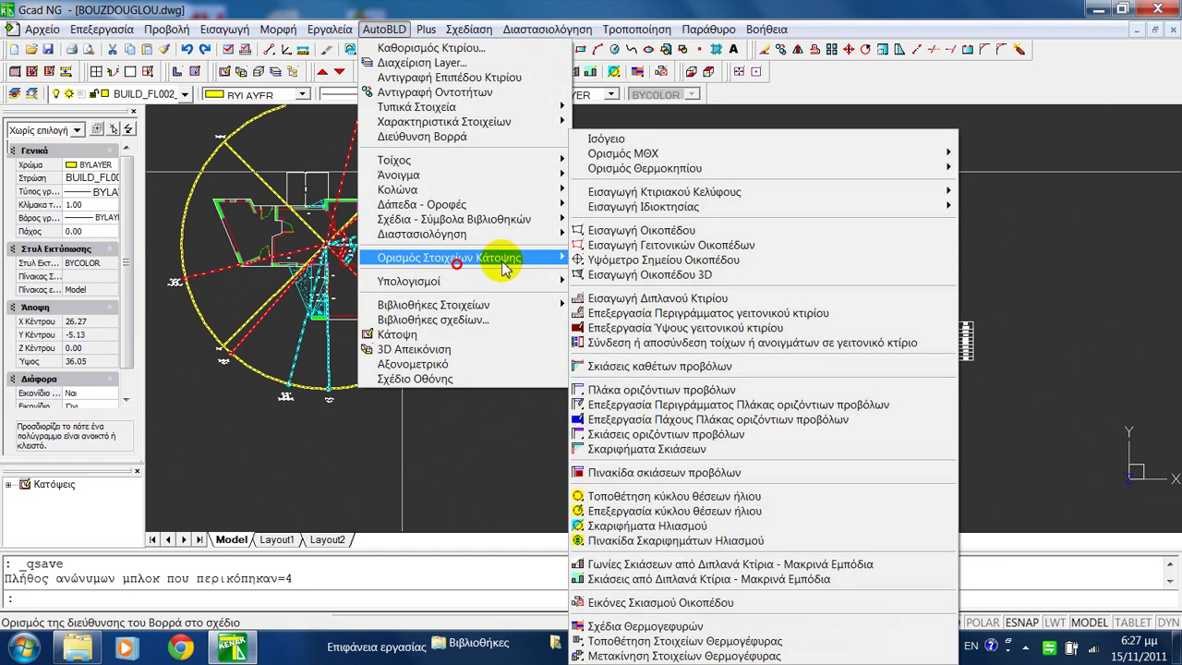
left_click(650, 526)
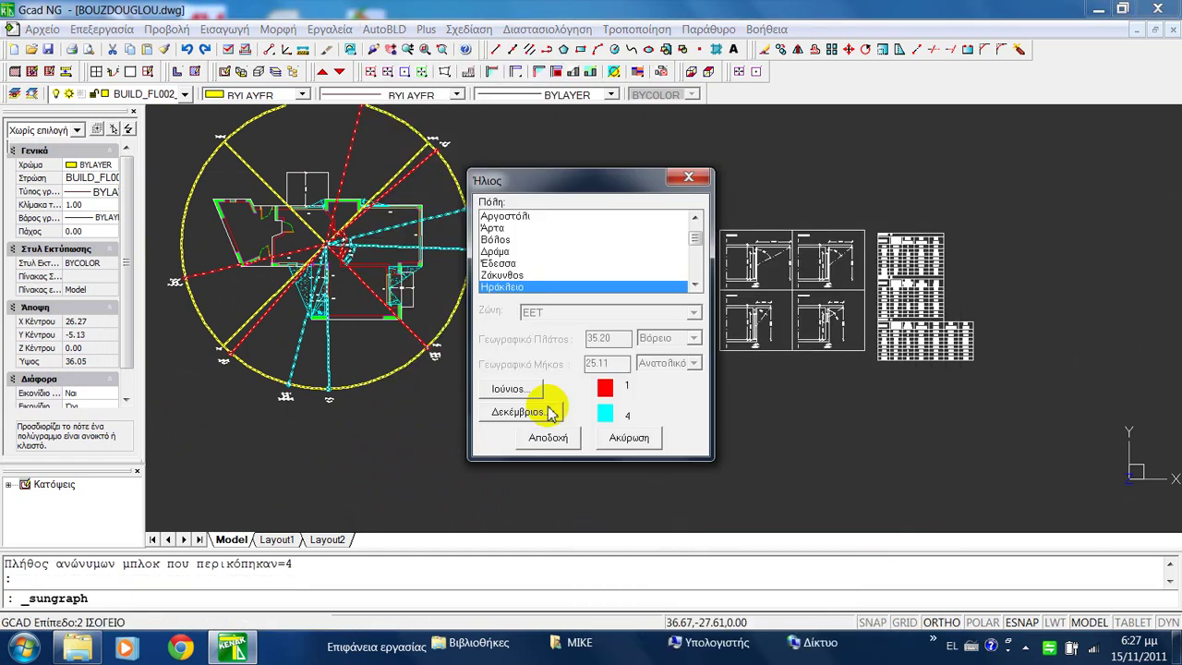
left_click(553, 442)
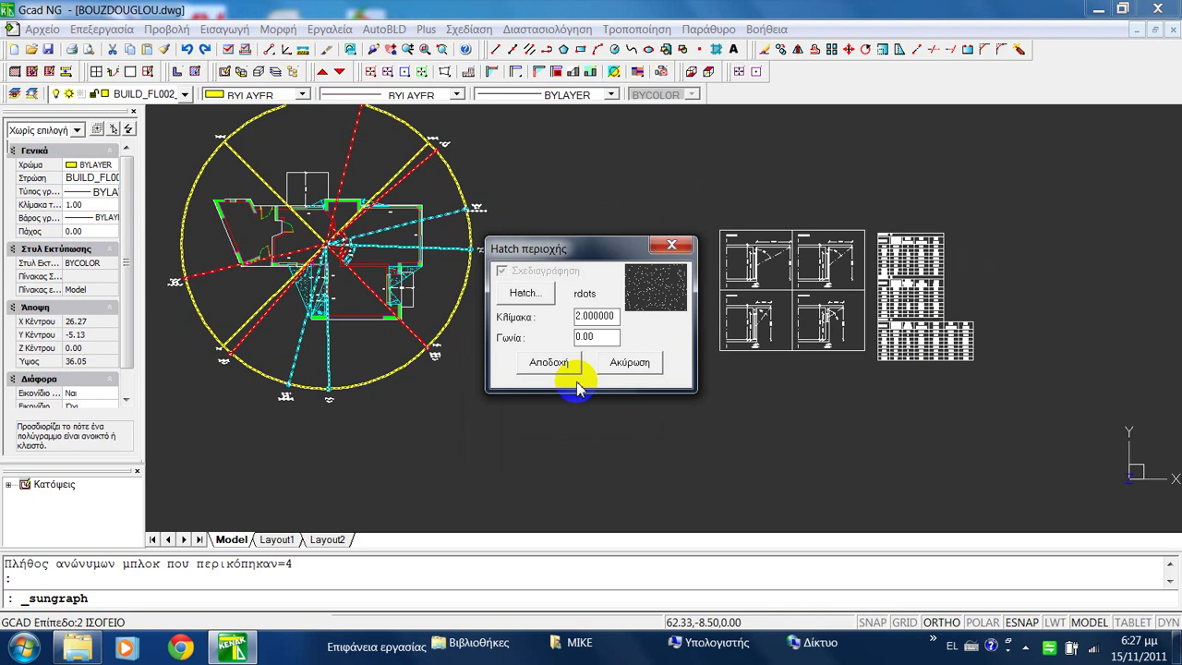
left_click(541, 365)
left_click(998, 228)
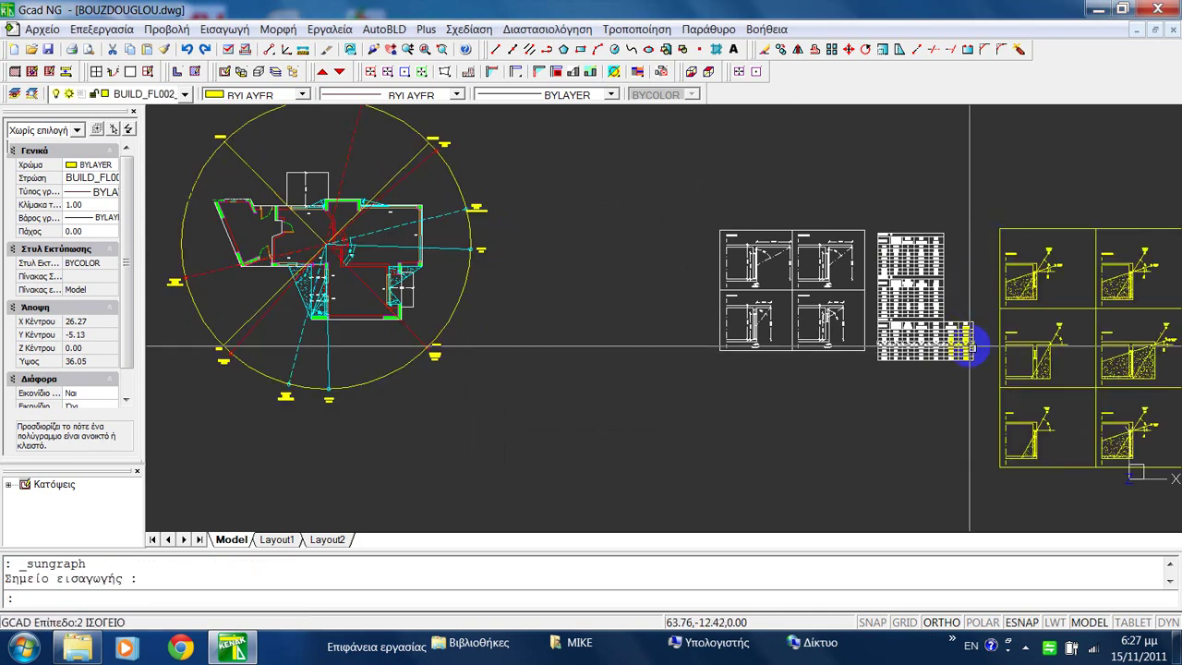
Examine the sunlighting sketches, checking the 21 June and 21 December sun angles and shaded areas for openings such as ΝΑ1 and ΒΑ2.
scroll(849, 376, "up", 6)
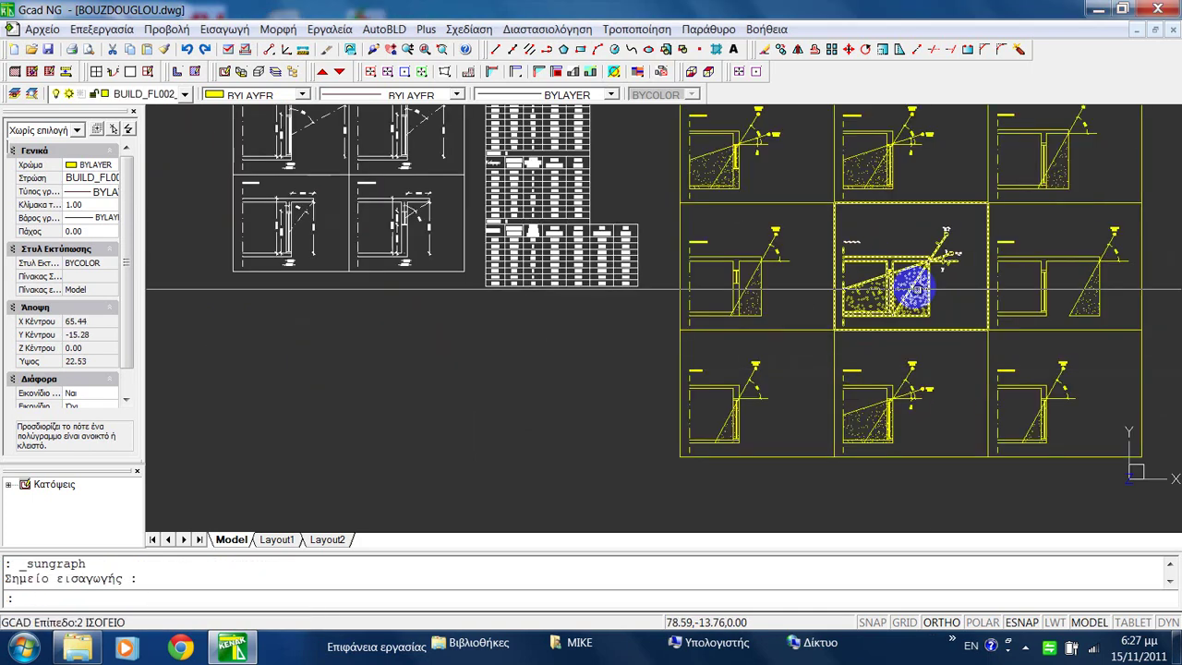
scroll(881, 315, "up", 2)
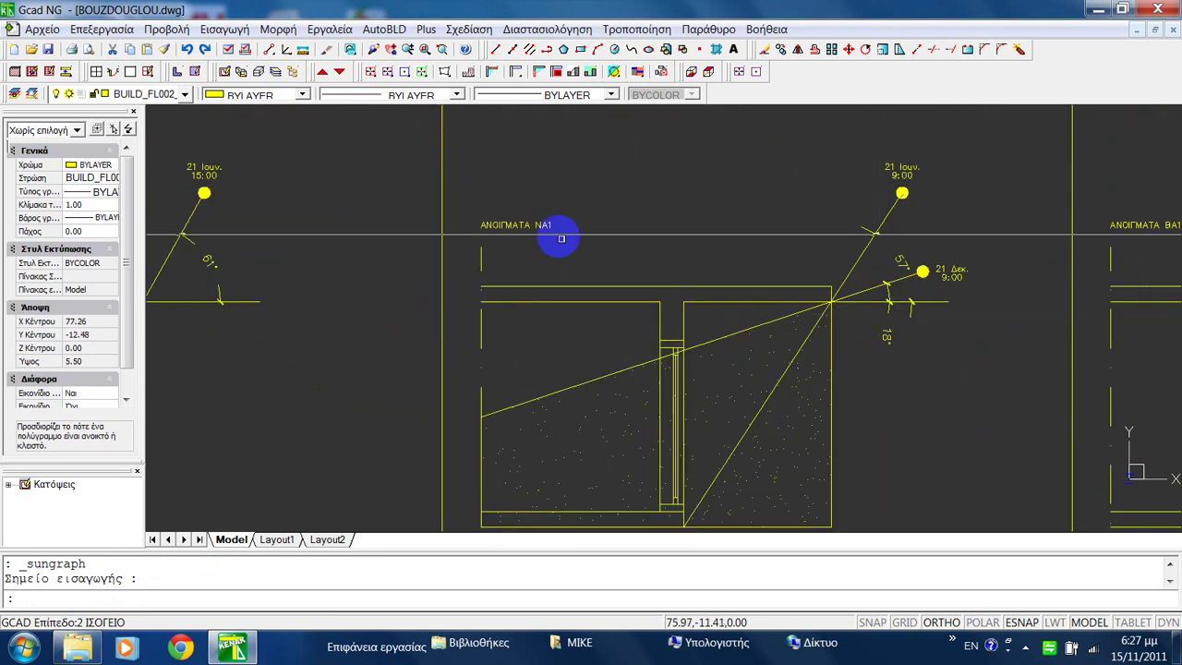
middle_click_drag(704, 305, 647, 240)
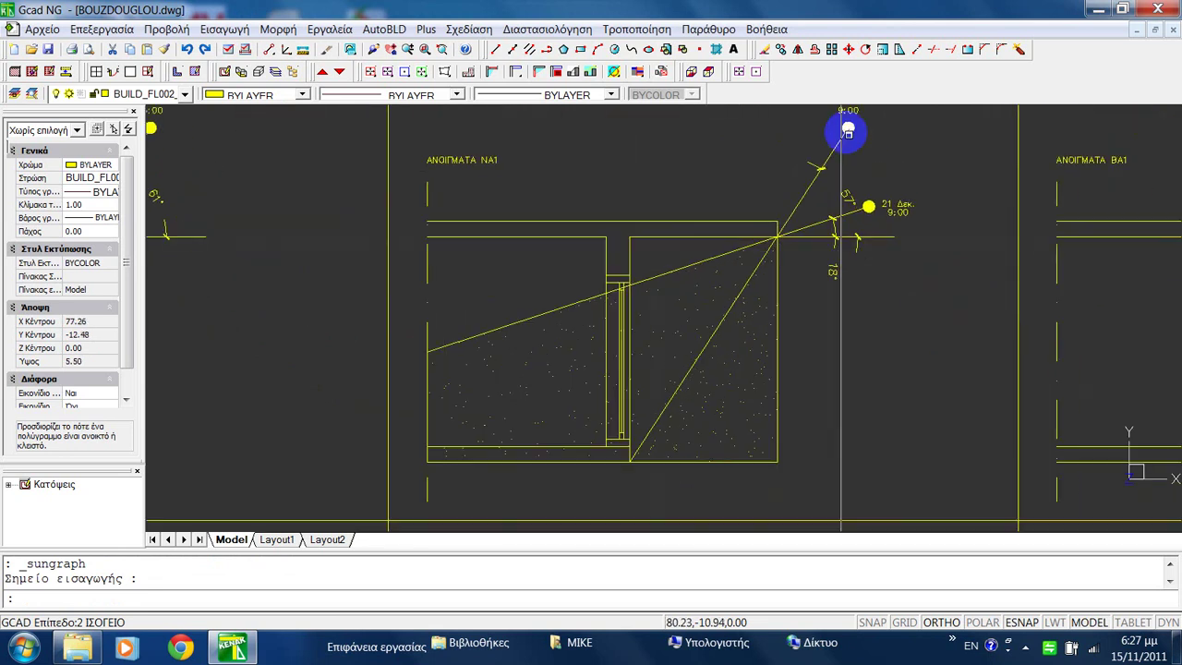
mouse_move(854, 138)
middle_mouse_down()
mouse_move(852, 184)
mouse_move(844, 165)
mouse_move(827, 201)
middle_mouse_up()
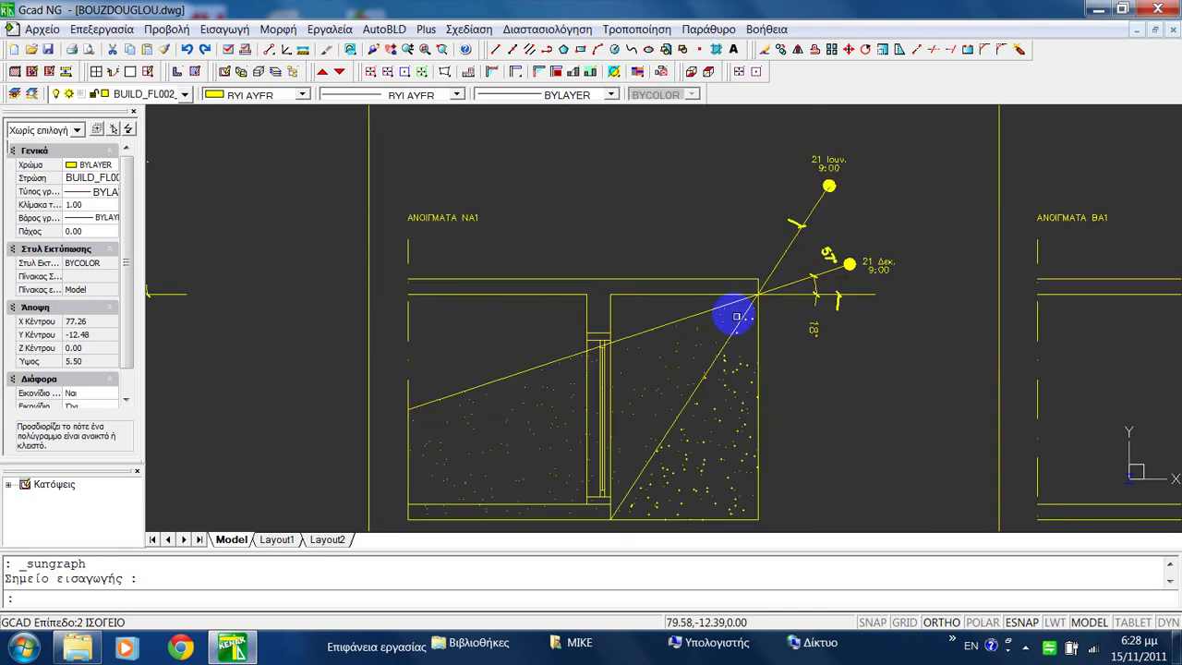
scroll(700, 290, "down", 5)
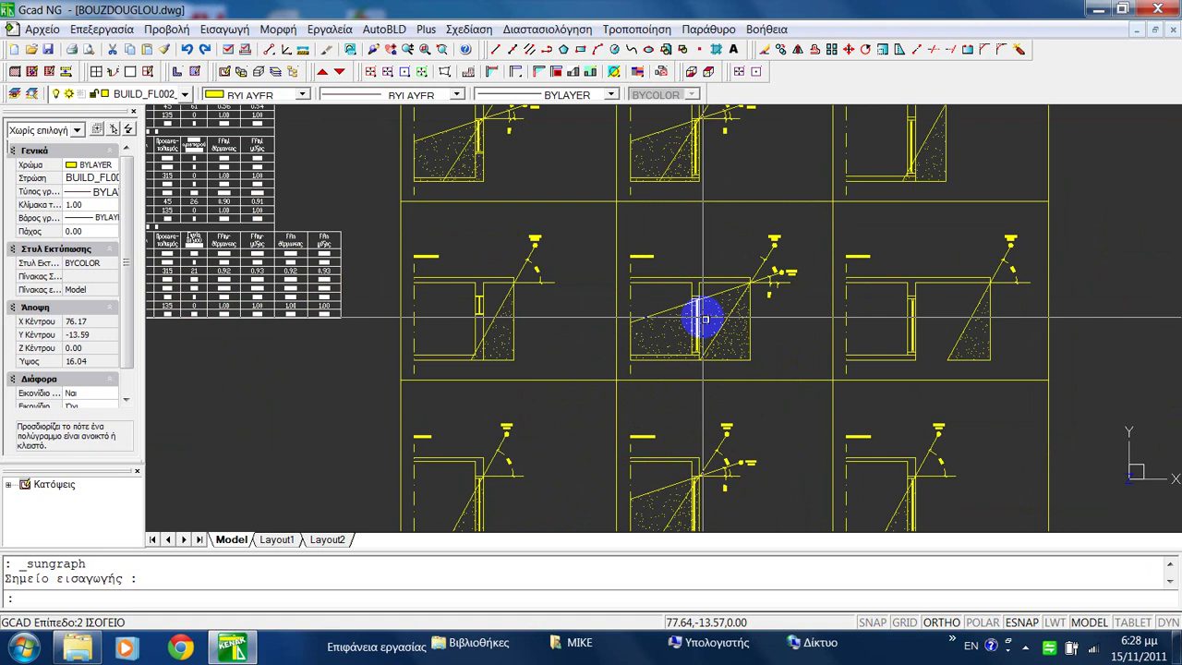
mouse_move(641, 253)
middle_mouse_down()
mouse_move(623, 353)
mouse_move(629, 335)
middle_mouse_up()
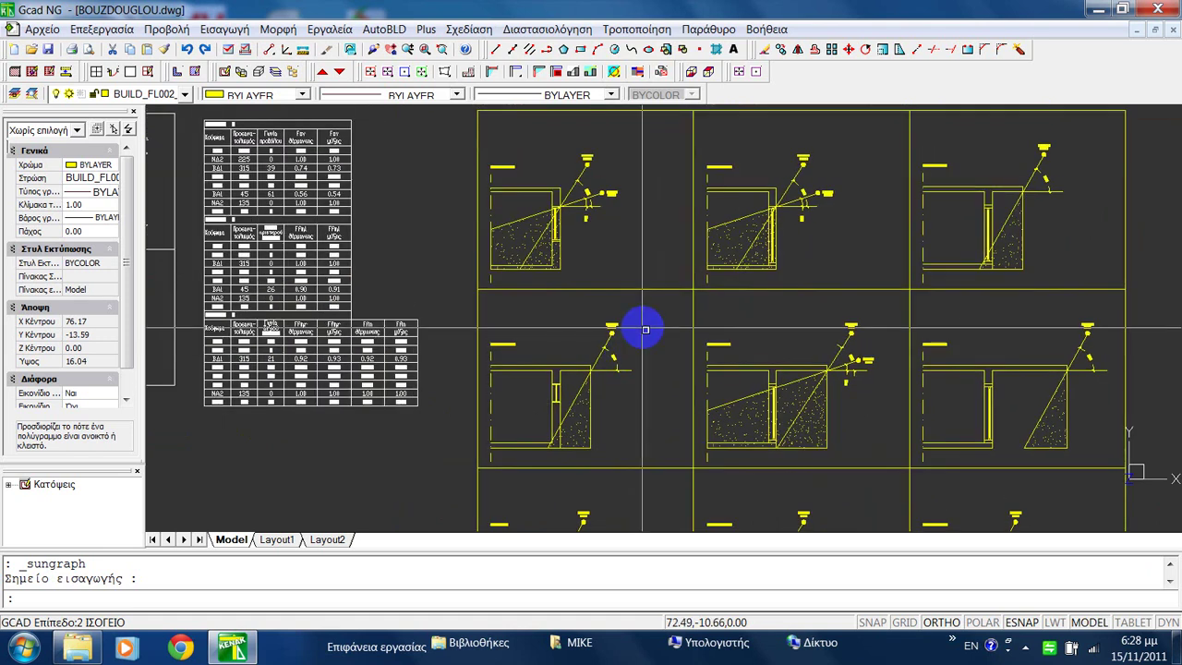
scroll(645, 330, "down", 3)
scroll(823, 443, "up", 7)
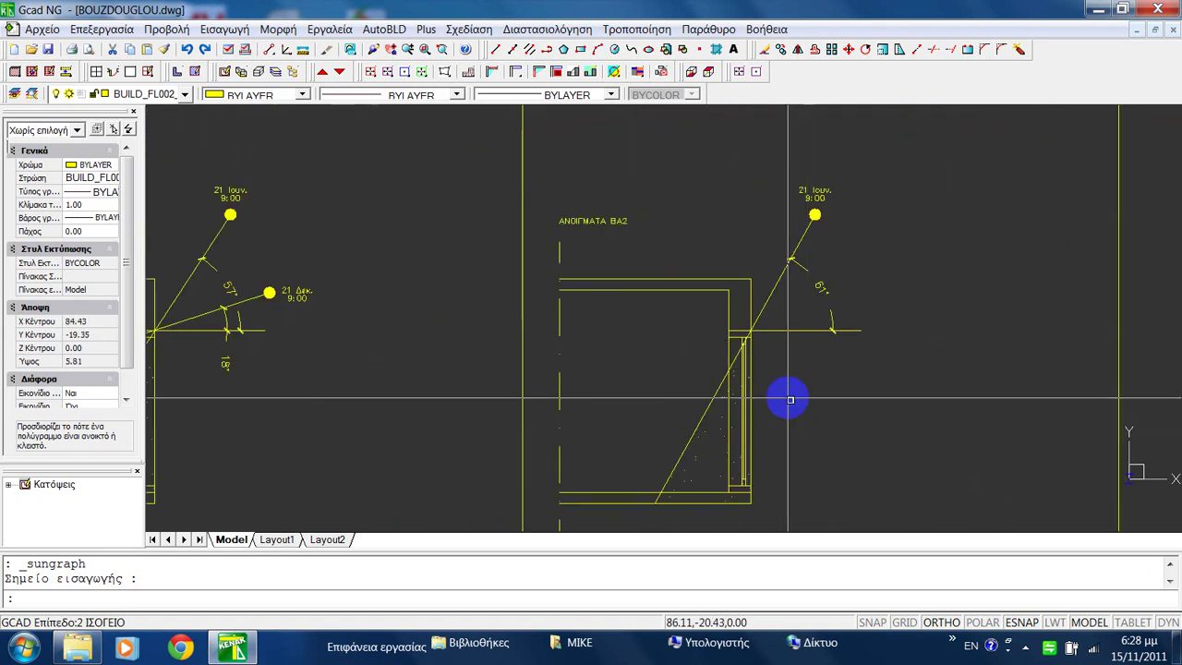
Examine the sunlighting sketch for opening ΒΑ1, checking its 21 June 9:00 sun angle and shaded area.
scroll(790, 399, "down", 4)
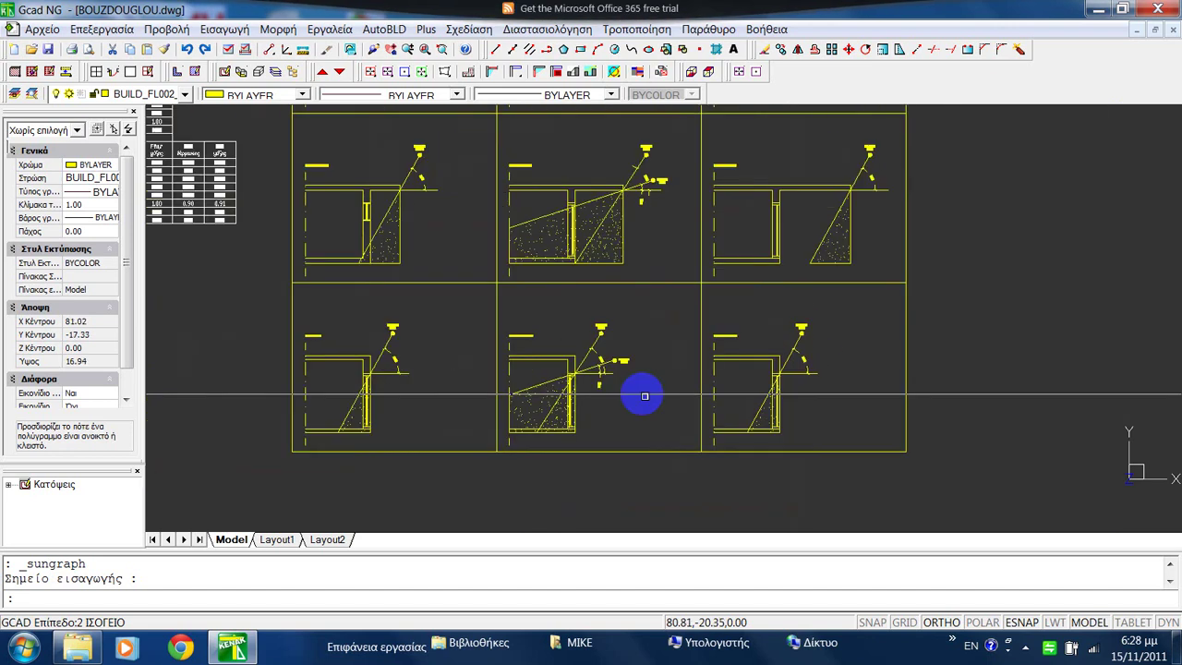
middle_click_drag(645, 396, 719, 383)
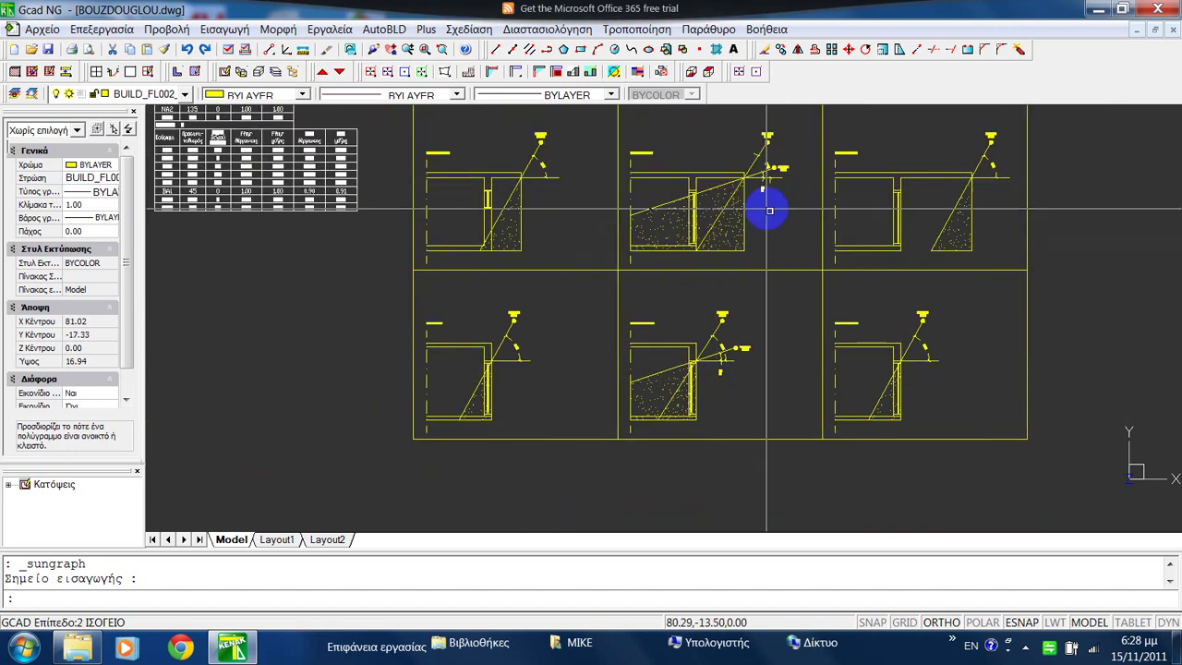
scroll(941, 197, "up", 5)
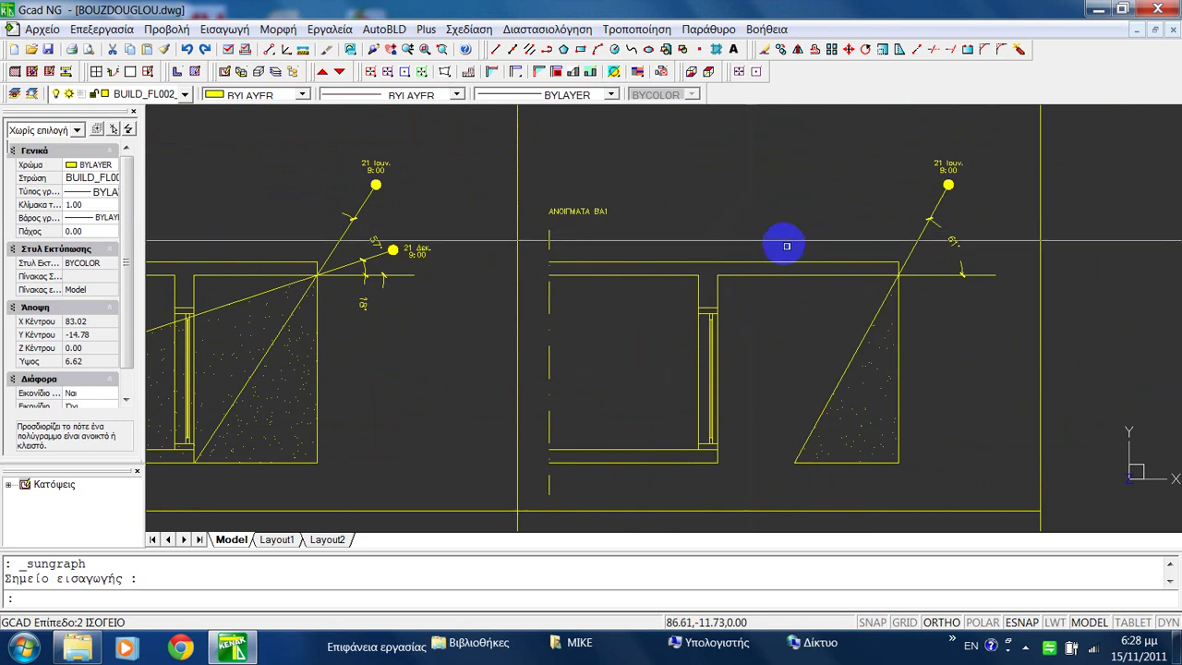
Generate the sunlighting sketches table (Πινακίδα Σκαριφημάτων Ηλιασμού) for Ηράκλειο, placing it just beyond the outer edge of the sunlighting sketches.
scroll(792, 259, "down", 8)
scroll(793, 258, "up", 2)
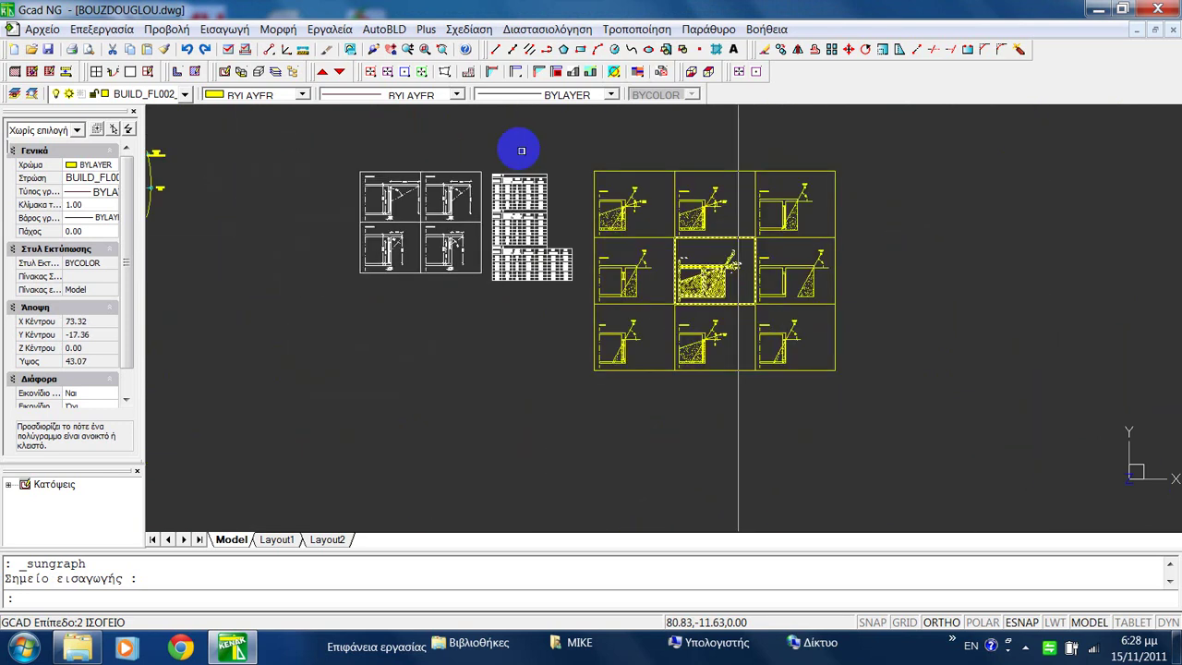
left_click(385, 29)
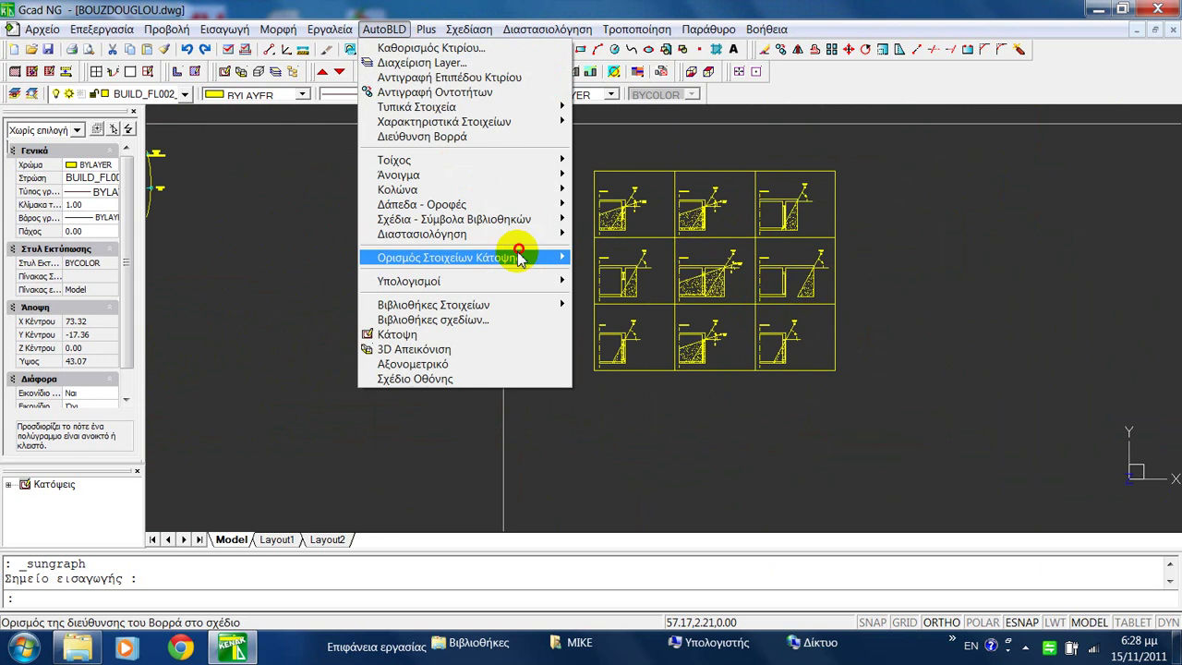
mouse_move(514, 254)
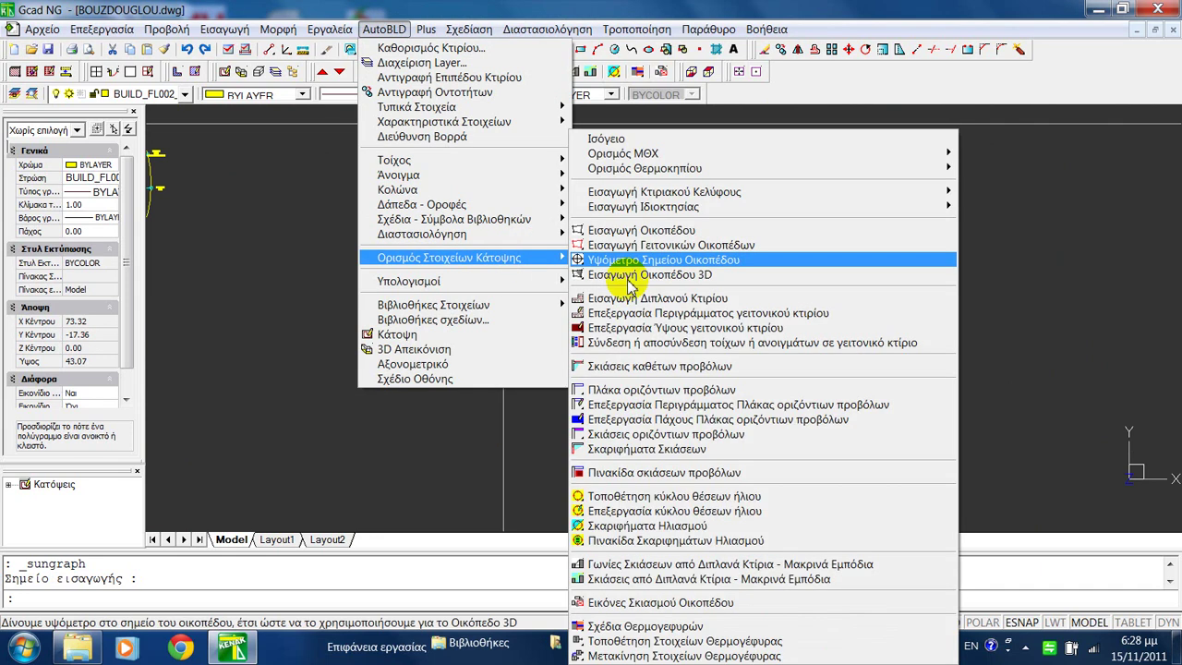
left_click(651, 542)
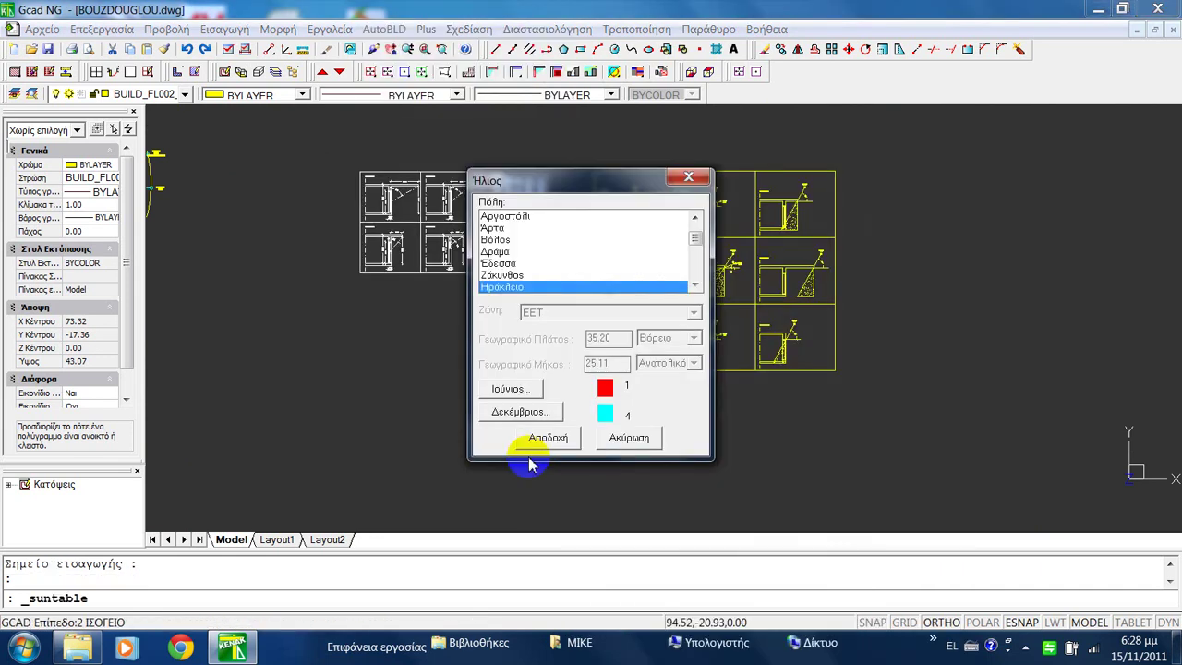
left_click(548, 439)
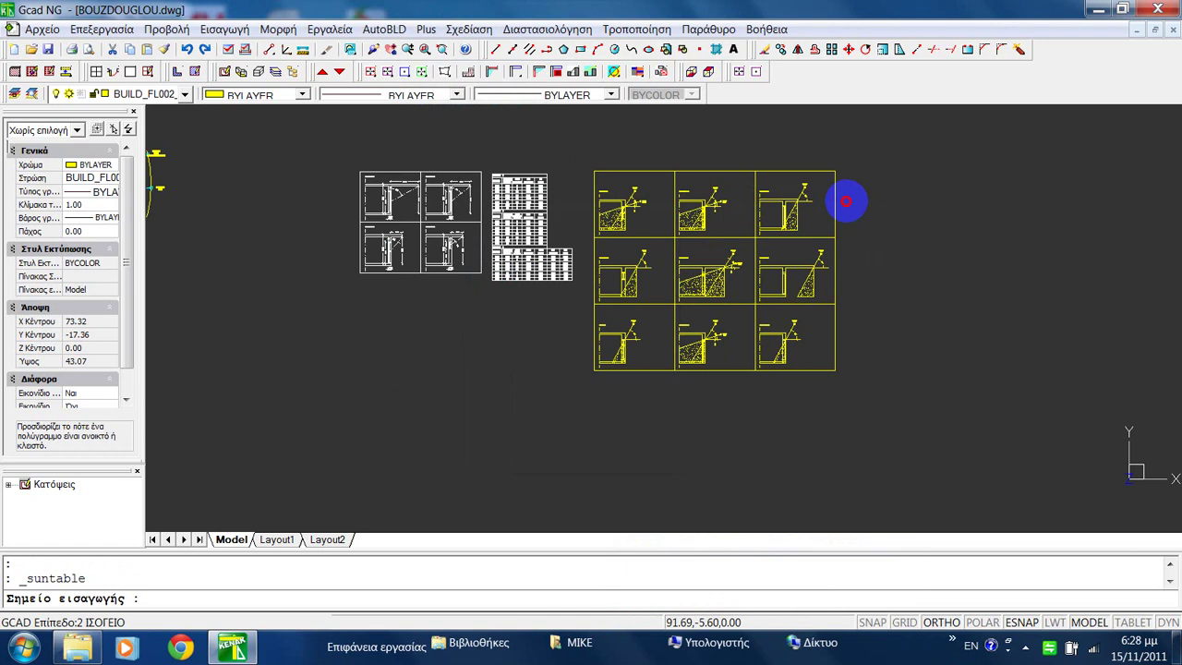
left_click(847, 200)
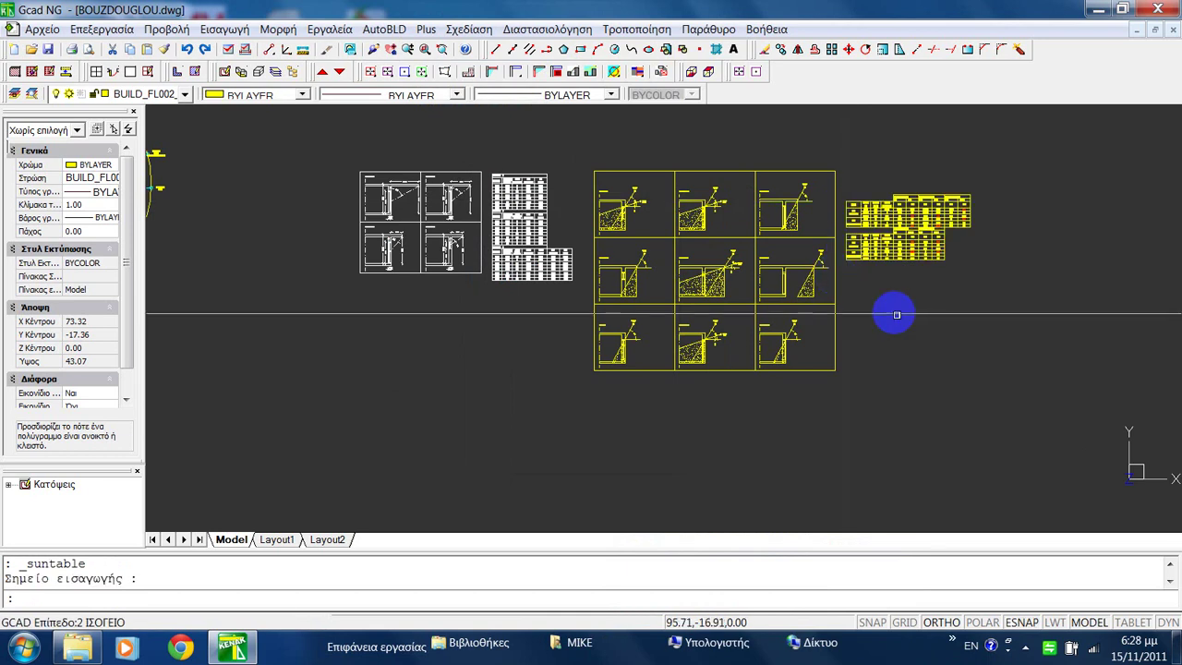